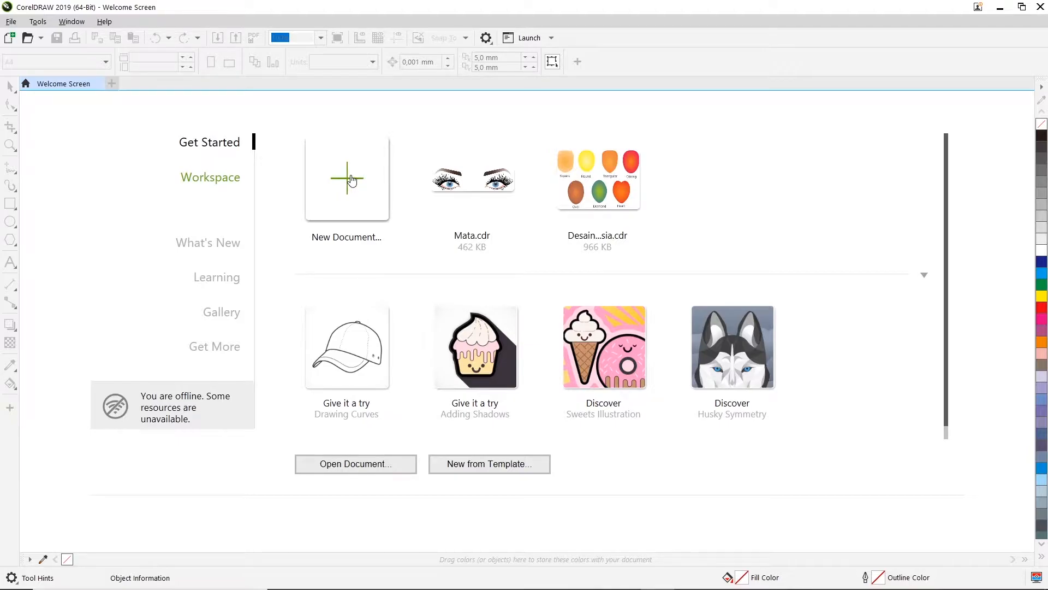
Step: Create a new document named "bibir dan rambut" with A4 landscape size, CMYK colour mode and 300 dpi resolution
{"action": "left_click", "coordinate": [351, 180]}
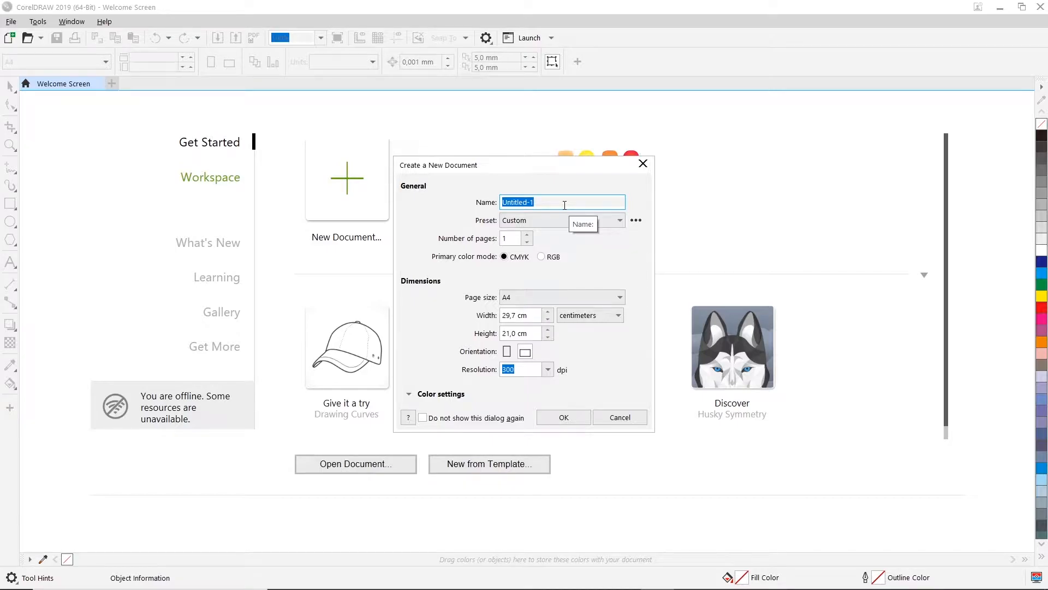
{"action": "type", "text": "de"}
{"action": "key", "text": "BackSpace"}
{"action": "type", "text": "bibir dan rambut"}
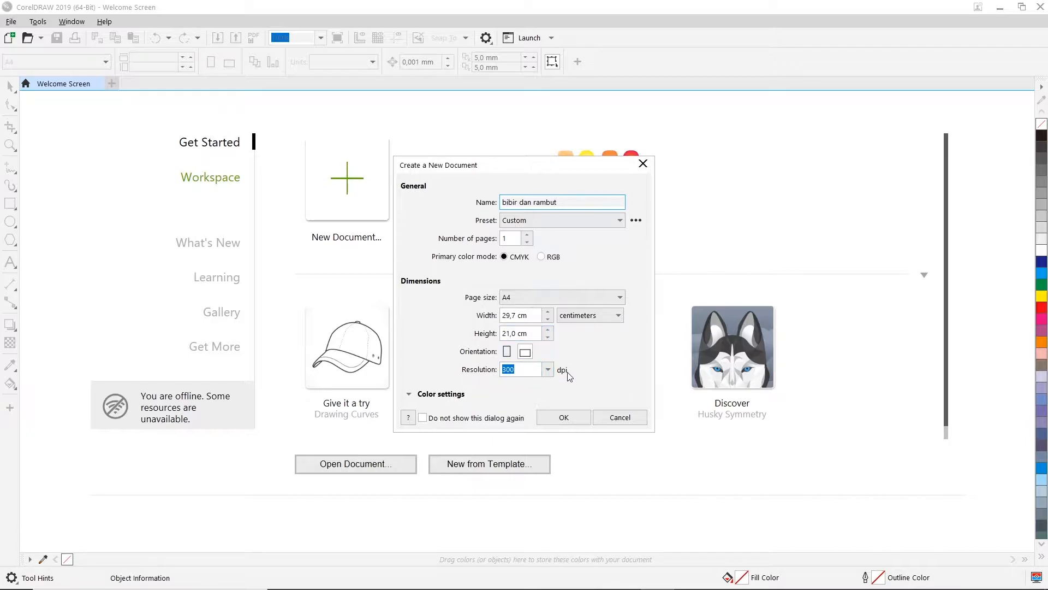
{"action": "left_click", "coordinate": [578, 418]}
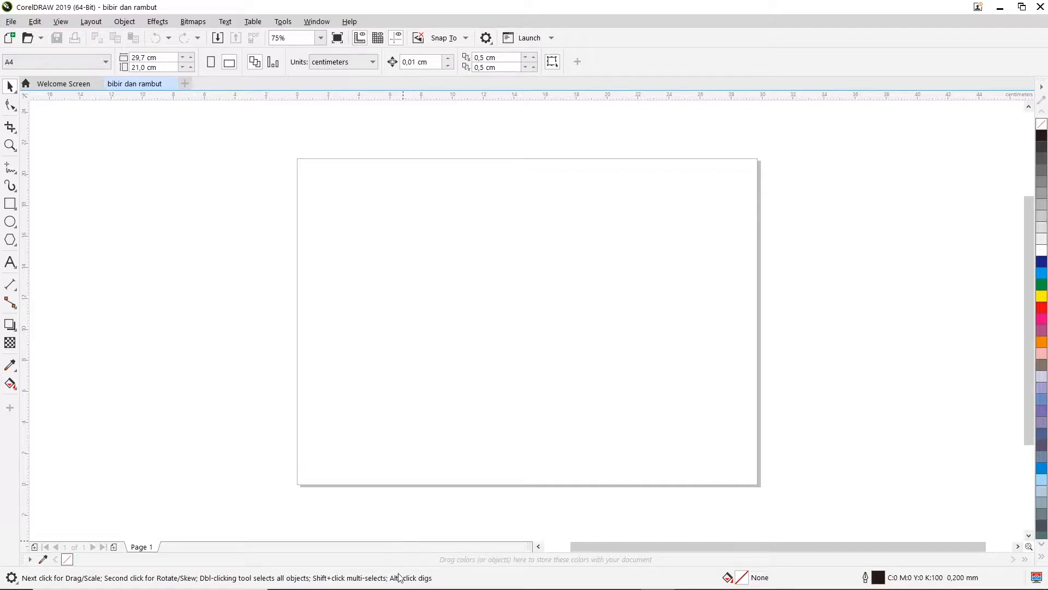
Step: Switch to File Explorer and look through the reference images in the Downloads folders, including "bibir dan rambut"
{"action": "mouse_move", "coordinate": [407, 587]}
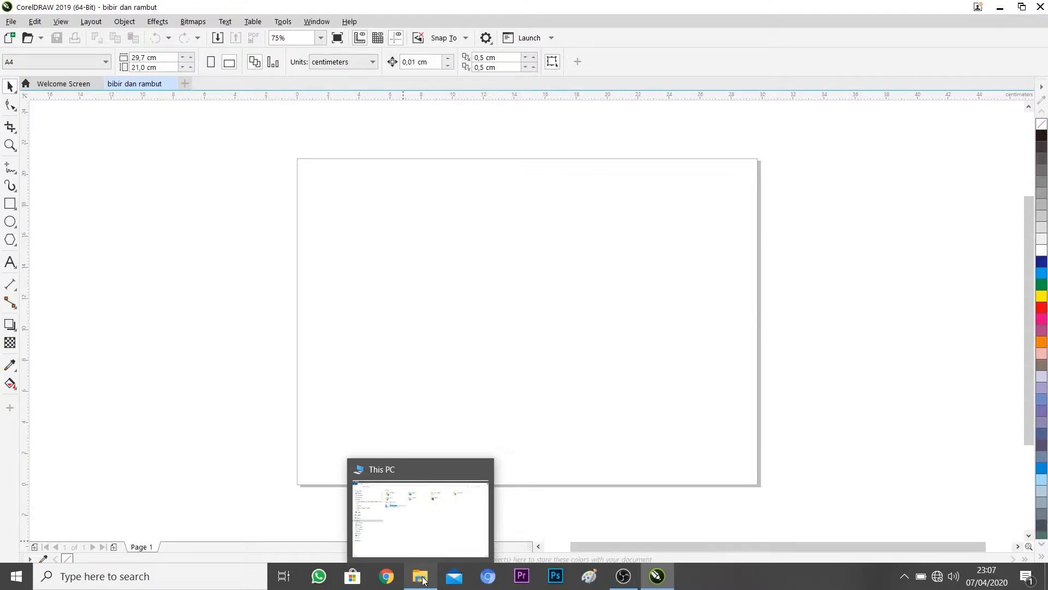
{"action": "left_click", "coordinate": [423, 579]}
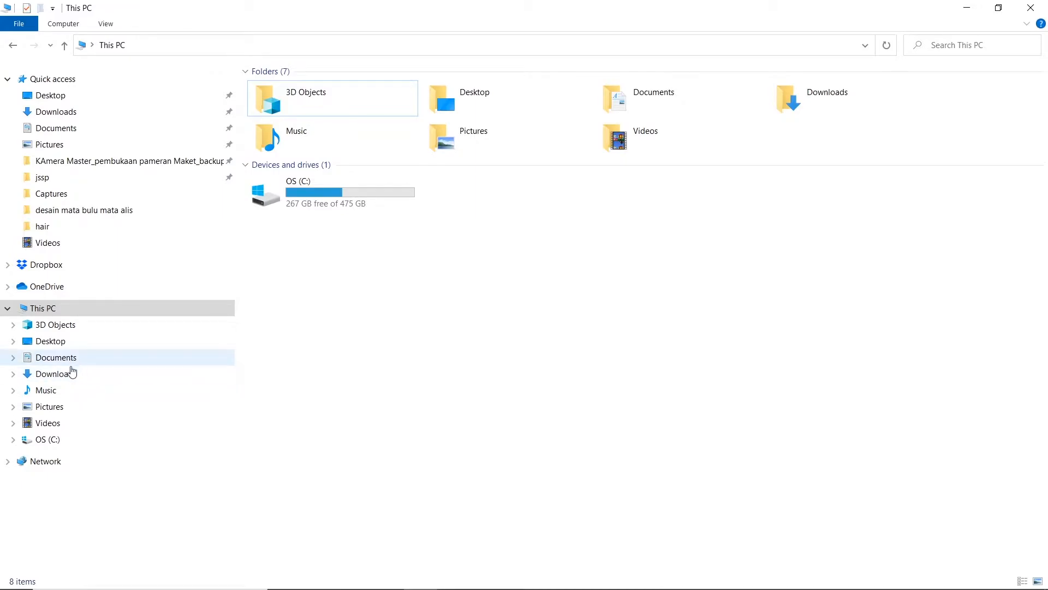
{"action": "left_click", "coordinate": [69, 374]}
{"action": "double_click", "coordinate": [653, 313]}
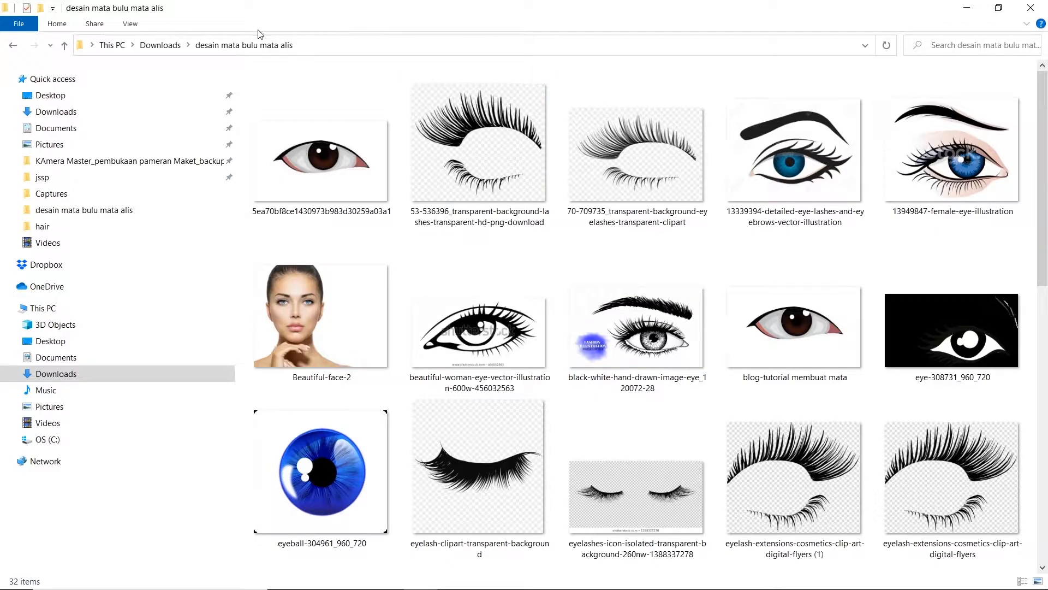
{"action": "left_click", "coordinate": [171, 48]}
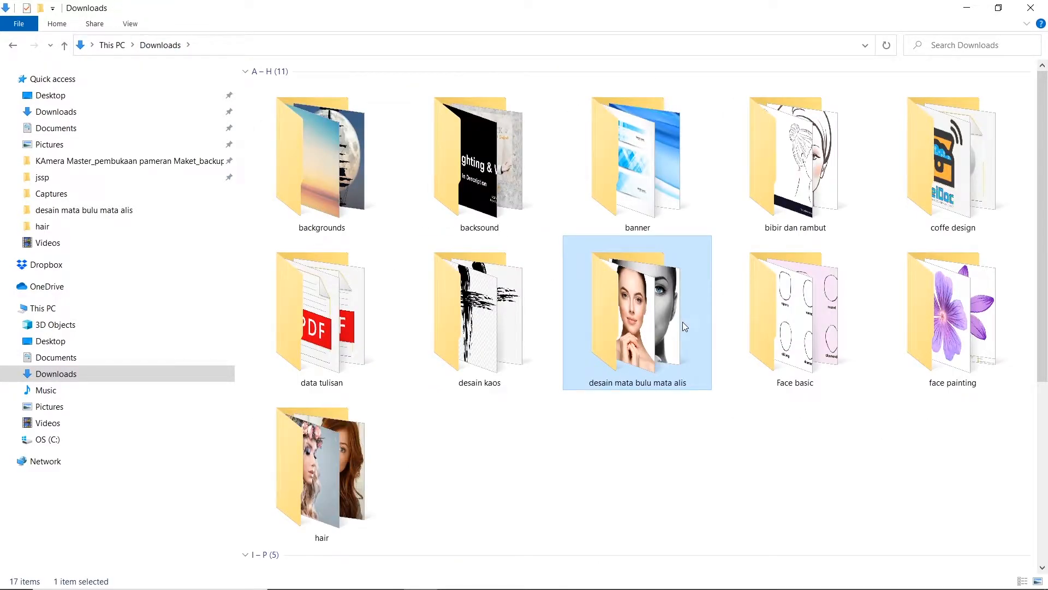
{"action": "left_click", "coordinate": [823, 201]}
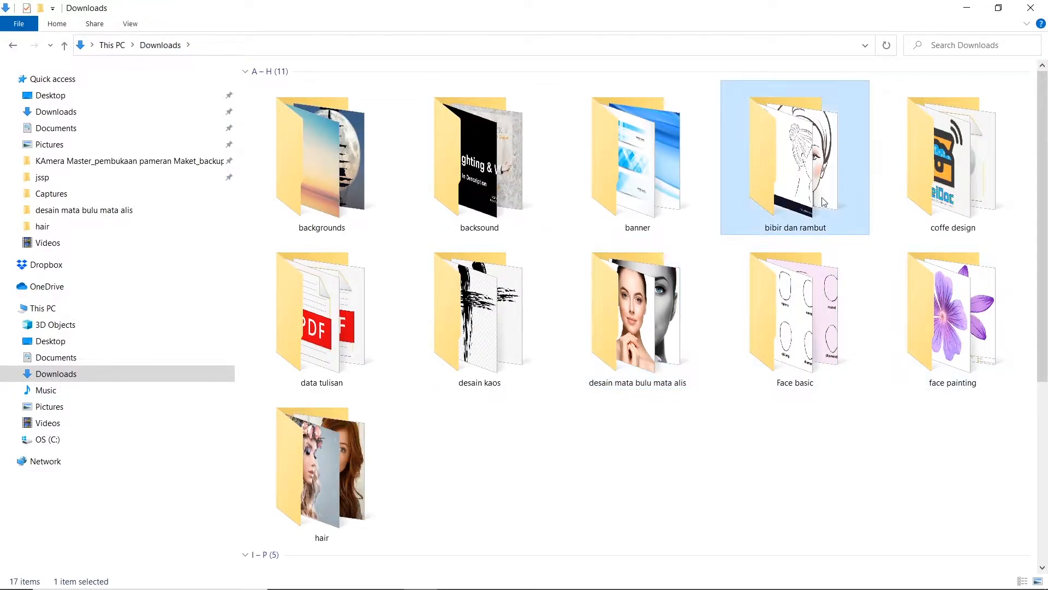
{"action": "double_click", "coordinate": [823, 200]}
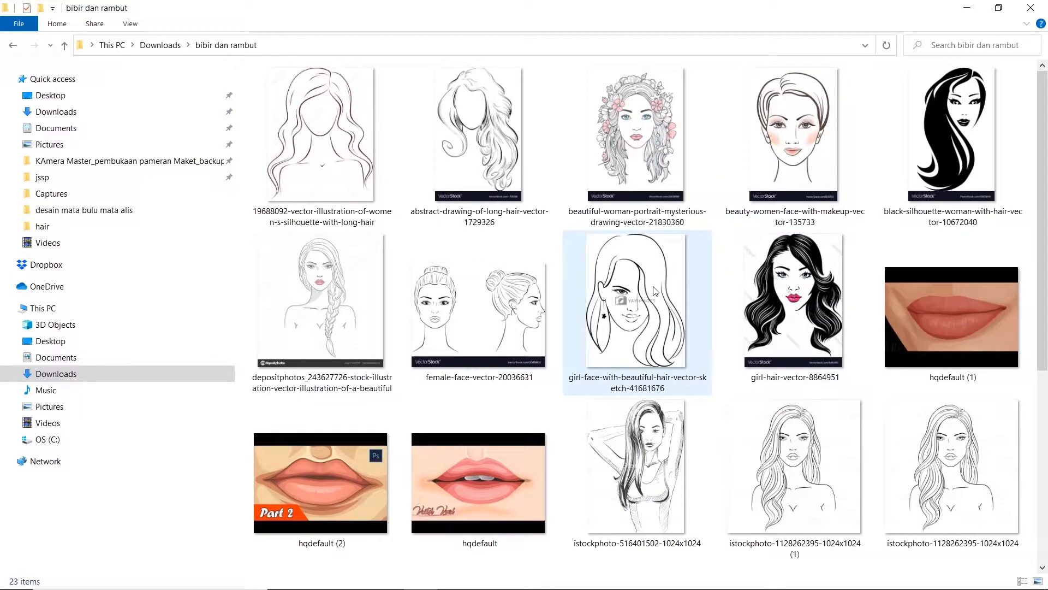
{"action": "scroll", "coordinate": [576, 386], "scroll_direction": "down", "scroll_amount": 3}
{"action": "scroll", "coordinate": [577, 386], "scroll_direction": "down", "scroll_amount": 3}
{"action": "scroll", "coordinate": [574, 386], "scroll_direction": "up", "scroll_amount": 10}
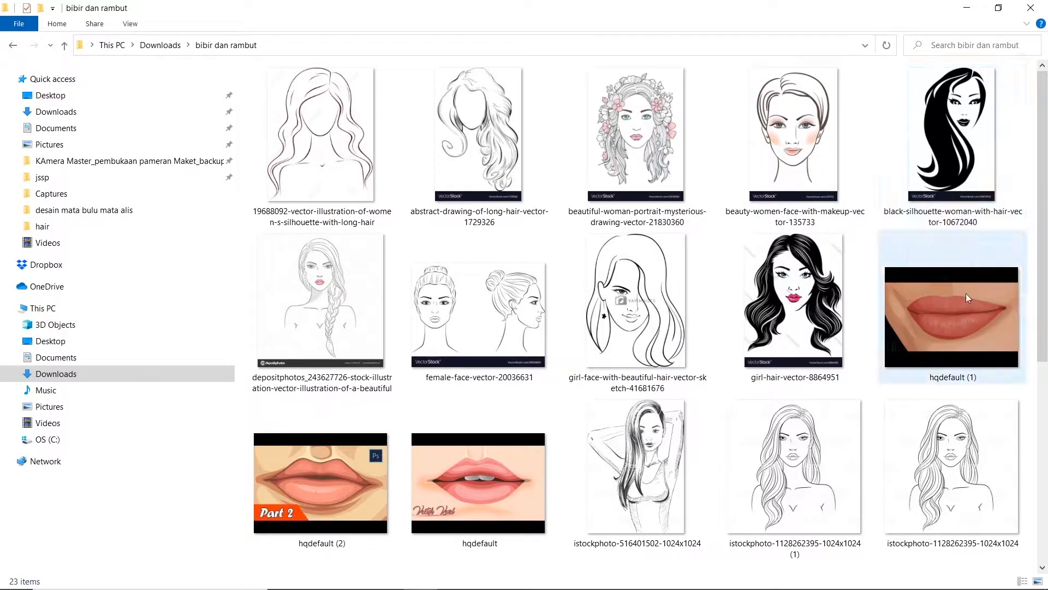
Step: Bring the Beautiful-face-2 portrait from the "desain mata bulu mata alis" folder in Downloads onto the CorelDRAW page
{"action": "left_click", "coordinate": [77, 376]}
{"action": "double_click", "coordinate": [666, 309]}
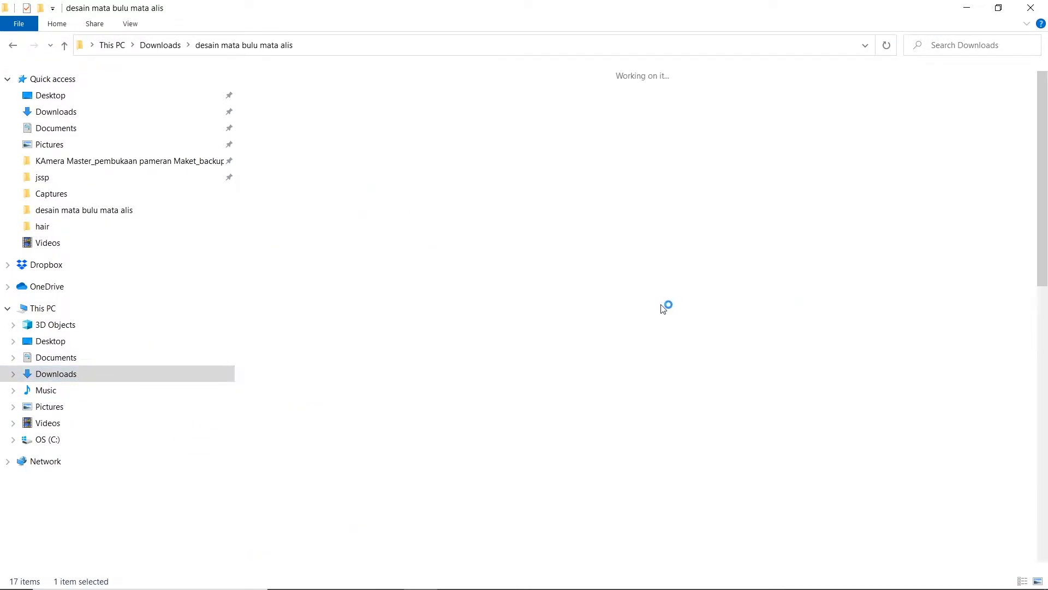
{"action": "scroll", "coordinate": [335, 302], "scroll_direction": "down", "scroll_amount": 10}
{"action": "scroll", "coordinate": [337, 299], "scroll_direction": "up", "scroll_amount": 3}
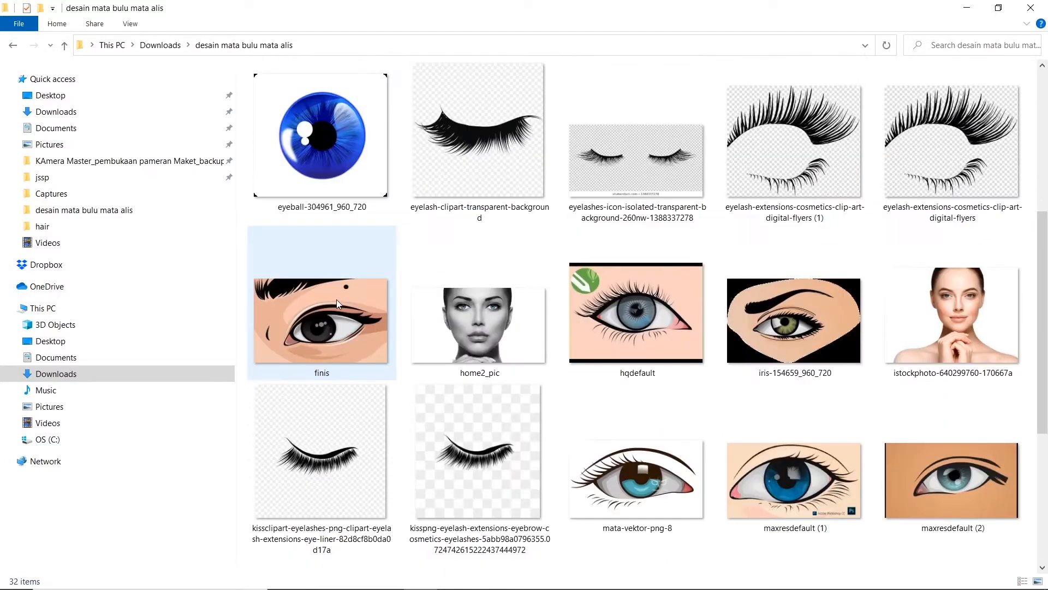
{"action": "scroll", "coordinate": [335, 290], "scroll_direction": "up", "scroll_amount": 5}
{"action": "left_click_drag", "start_coordinate": [310, 314], "coordinate": [460, 314]}
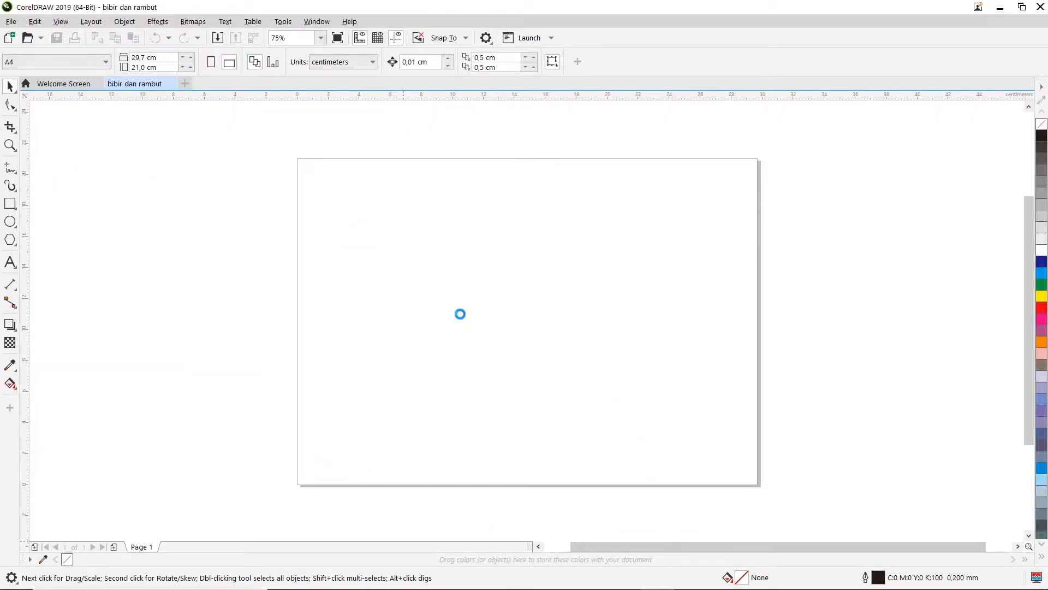
{"action": "left_click", "coordinate": [527, 362]}
{"action": "left_click", "coordinate": [457, 320]}
Step: Enlarge the portrait to about 27.1 by 20.7 cm and position it to cover the page height
{"action": "left_click_drag", "start_coordinate": [518, 360], "coordinate": [718, 484]}
{"action": "left_click_drag", "start_coordinate": [401, 267], "coordinate": [290, 126]}
{"action": "left_click_drag", "start_coordinate": [686, 190], "coordinate": [749, 158]}
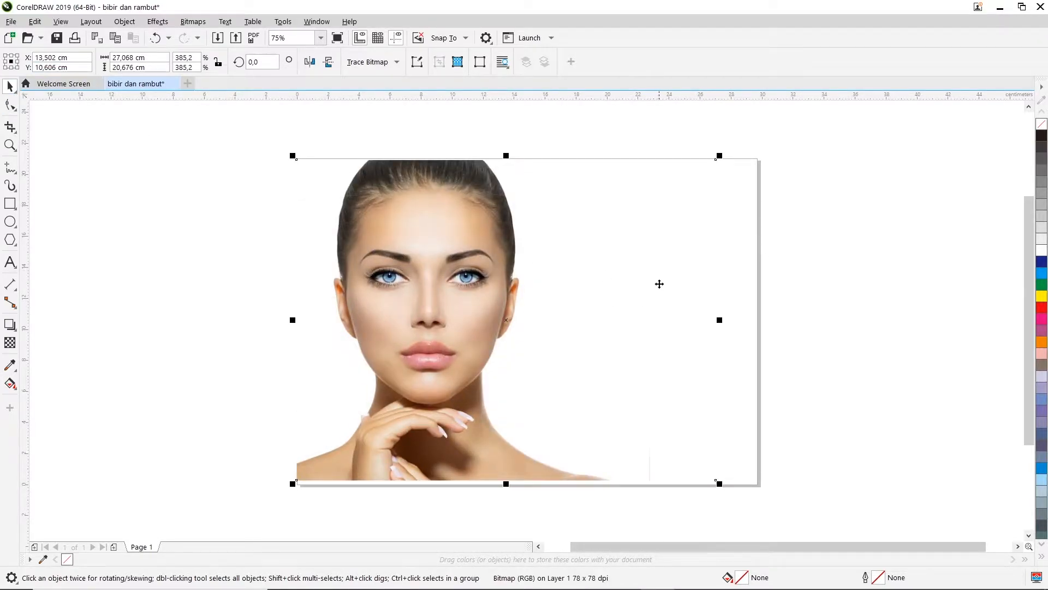
Step: Crop the portrait with the Shape tool, trimming the empty right side and reducing it to a horizontal strip around the mouth
{"action": "left_click", "coordinate": [10, 106]}
{"action": "left_click_drag", "start_coordinate": [717, 161], "coordinate": [580, 162]}
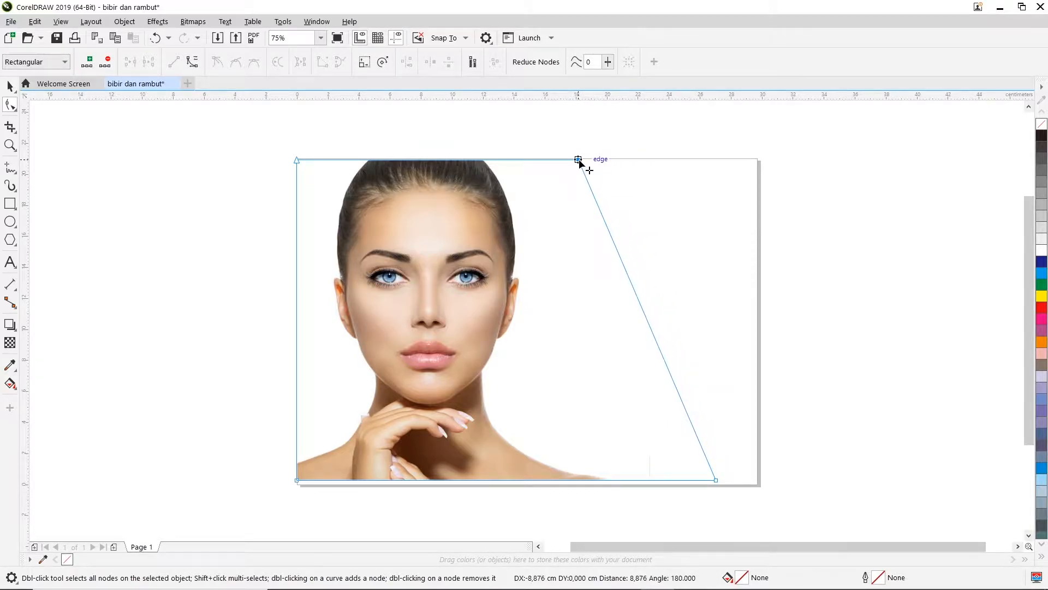
{"action": "left_click_drag", "start_coordinate": [715, 481], "coordinate": [582, 480]}
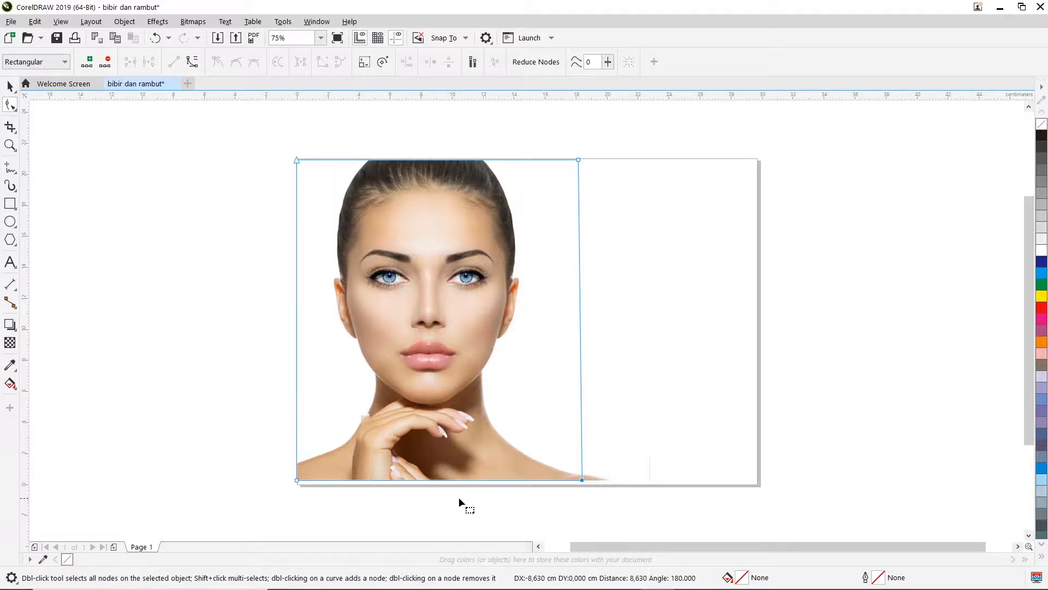
{"action": "left_click_drag", "start_coordinate": [262, 519], "coordinate": [581, 381]}
{"action": "left_click_drag", "start_coordinate": [613, 146], "coordinate": [247, 189]}
{"action": "left_click_drag", "start_coordinate": [579, 160], "coordinate": [579, 323]}
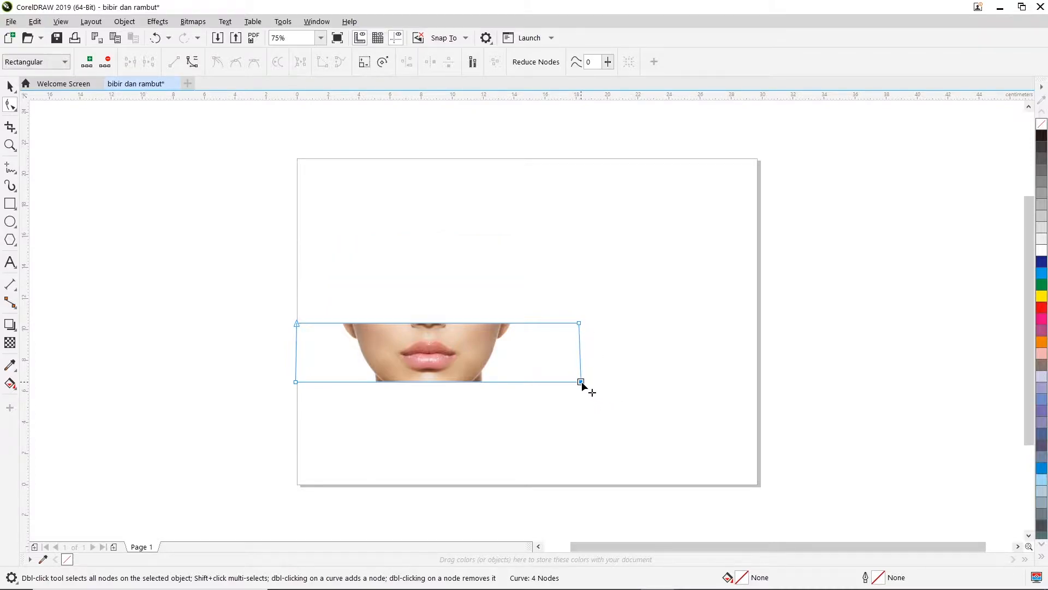
Step: Crop both sides of the mouth strip inward, leaving only the lips and the surrounding skin
{"action": "left_click_drag", "start_coordinate": [582, 382], "coordinate": [579, 382]}
{"action": "left_click_drag", "start_coordinate": [598, 291], "coordinate": [486, 382]}
{"action": "left_click_drag", "start_coordinate": [293, 369], "coordinate": [382, 381]}
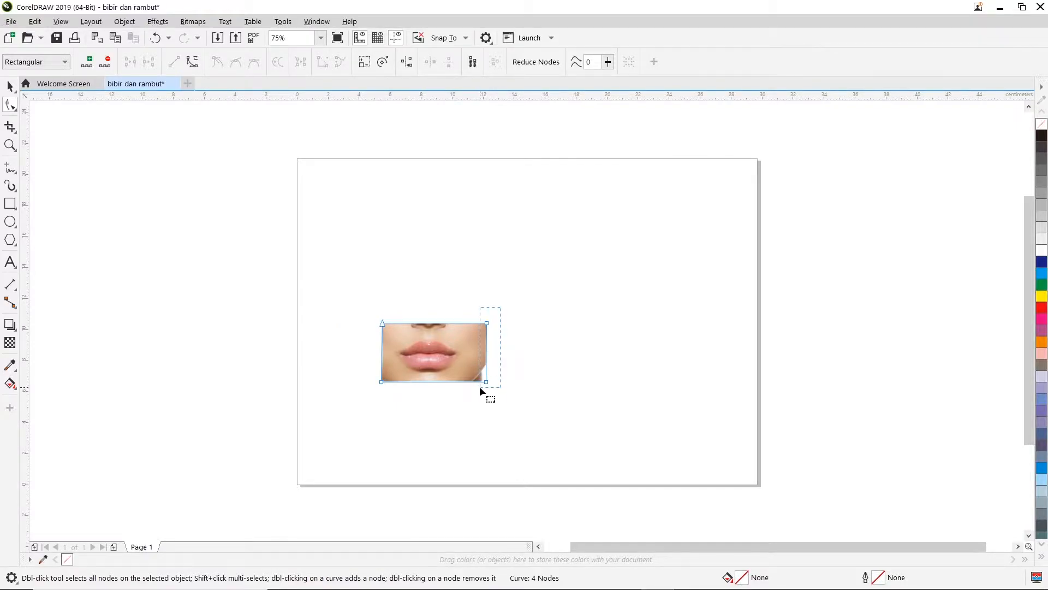
{"action": "left_click_drag", "start_coordinate": [481, 382], "coordinate": [473, 381]}
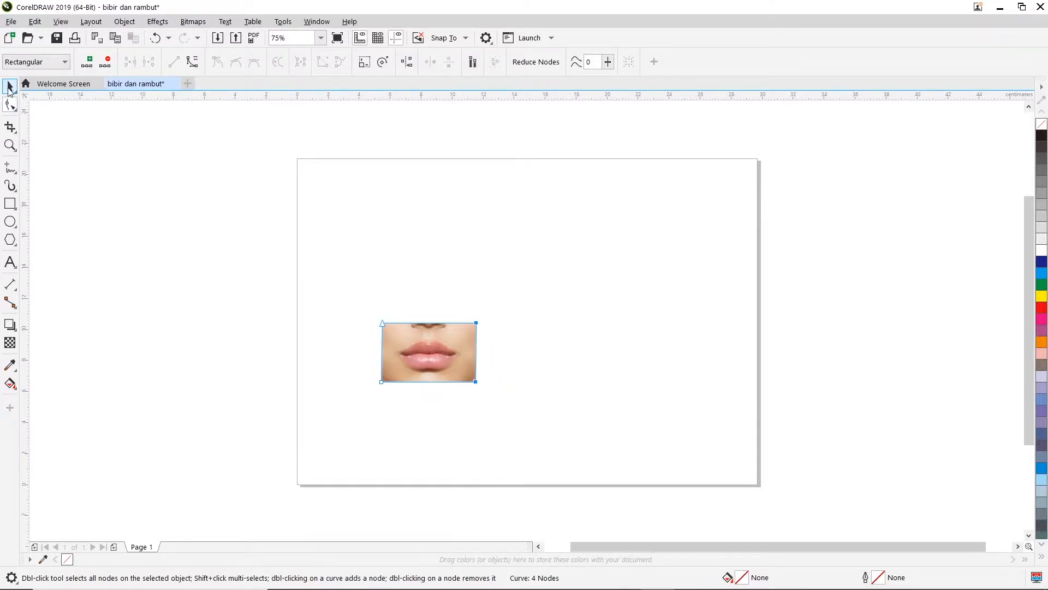
Step: Enlarge the cropped lips image to about 17.2 by 10.7 cm
{"action": "left_click", "coordinate": [9, 87]}
{"action": "left_click_drag", "start_coordinate": [480, 318], "coordinate": [753, 210]}
{"action": "scroll", "coordinate": [528, 296], "scroll_direction": "up", "scroll_amount": 2}
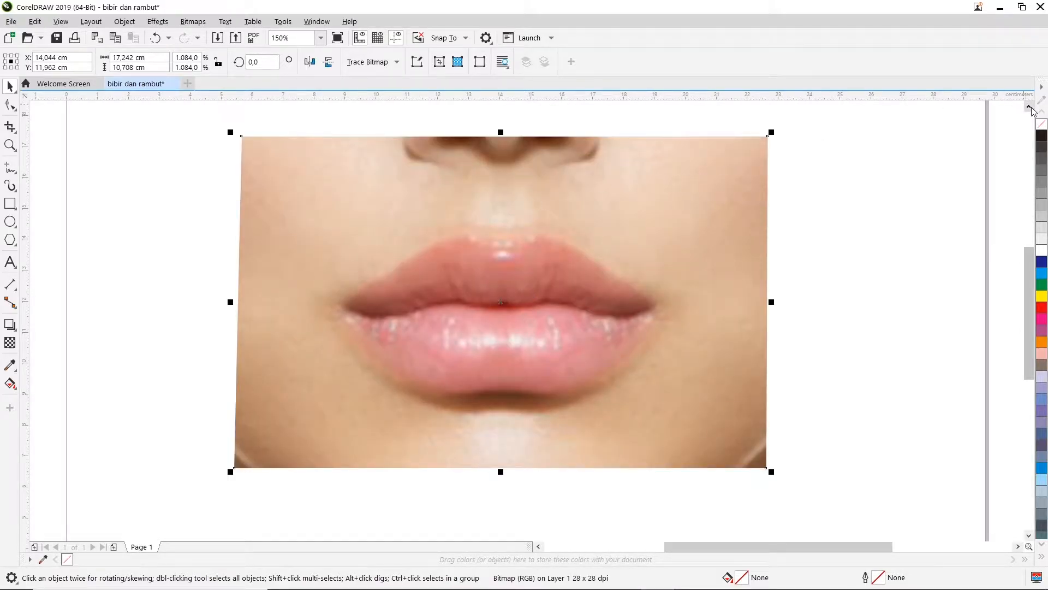
{"action": "left_click", "coordinate": [1029, 107]}
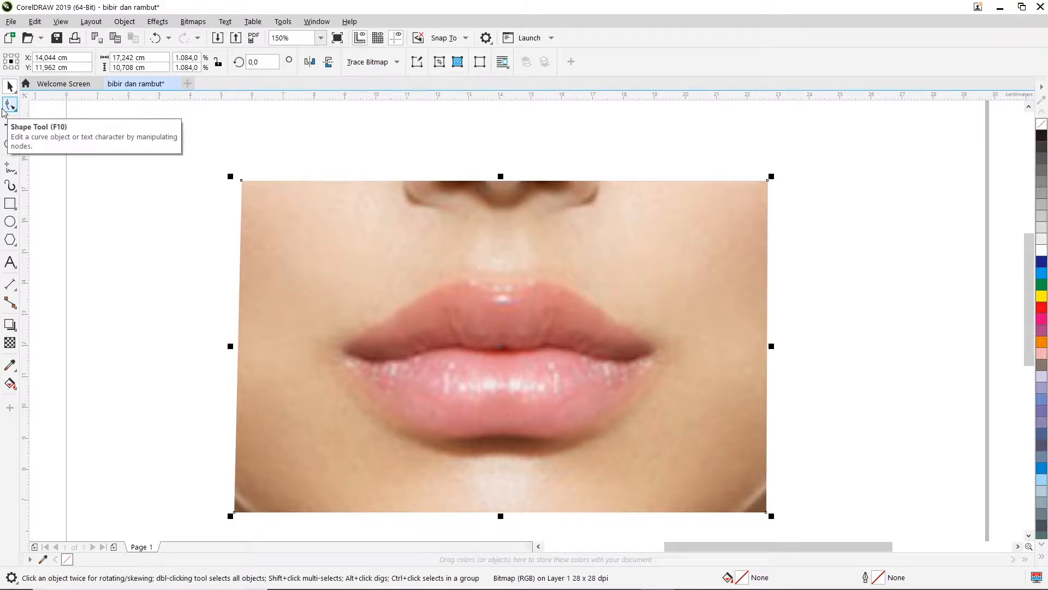
Step: Trace the upper lip with a closed outline of straight segments, about 10.4 cm wide and 2.9 cm high
{"action": "left_click", "coordinate": [17, 177]}
{"action": "left_click", "coordinate": [70, 240]}
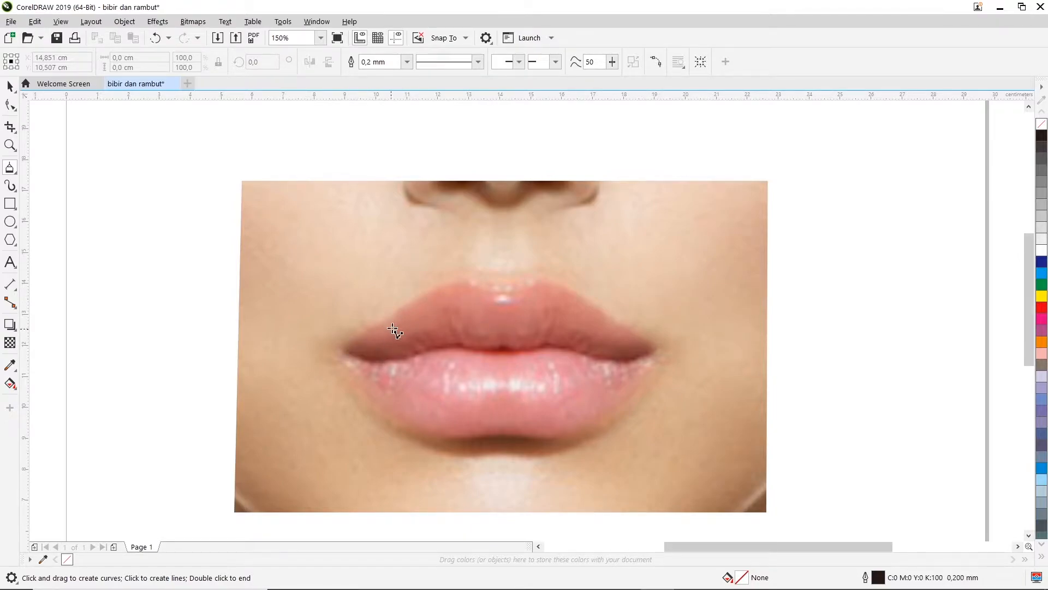
{"action": "left_click", "coordinate": [341, 348]}
{"action": "left_click", "coordinate": [462, 273]}
{"action": "left_click", "coordinate": [505, 288]}
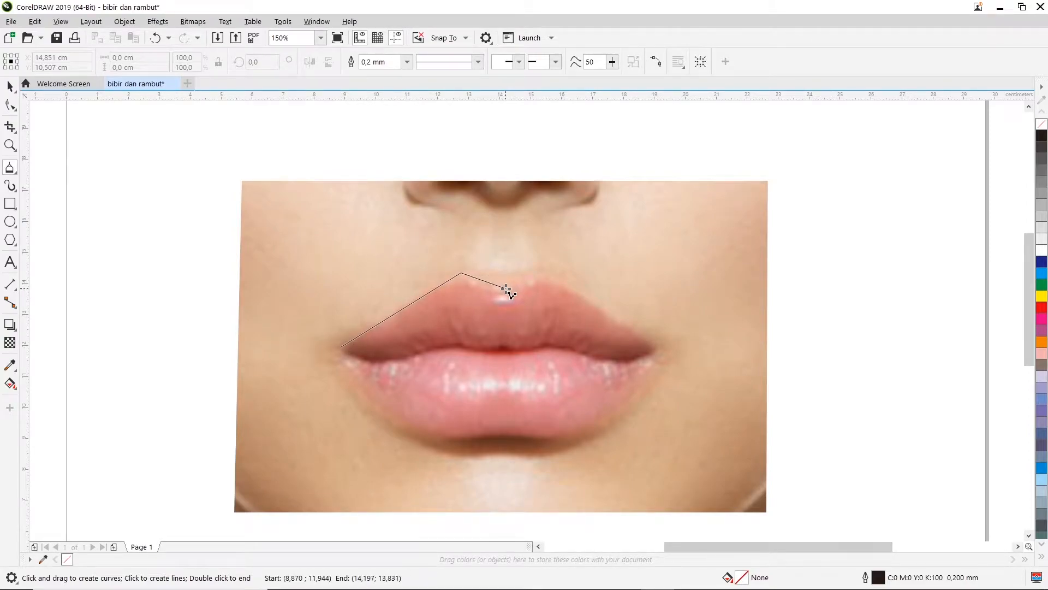
{"action": "left_click", "coordinate": [546, 273]}
{"action": "left_click", "coordinate": [663, 347]}
{"action": "left_click", "coordinate": [615, 358]}
{"action": "left_click", "coordinate": [547, 336]}
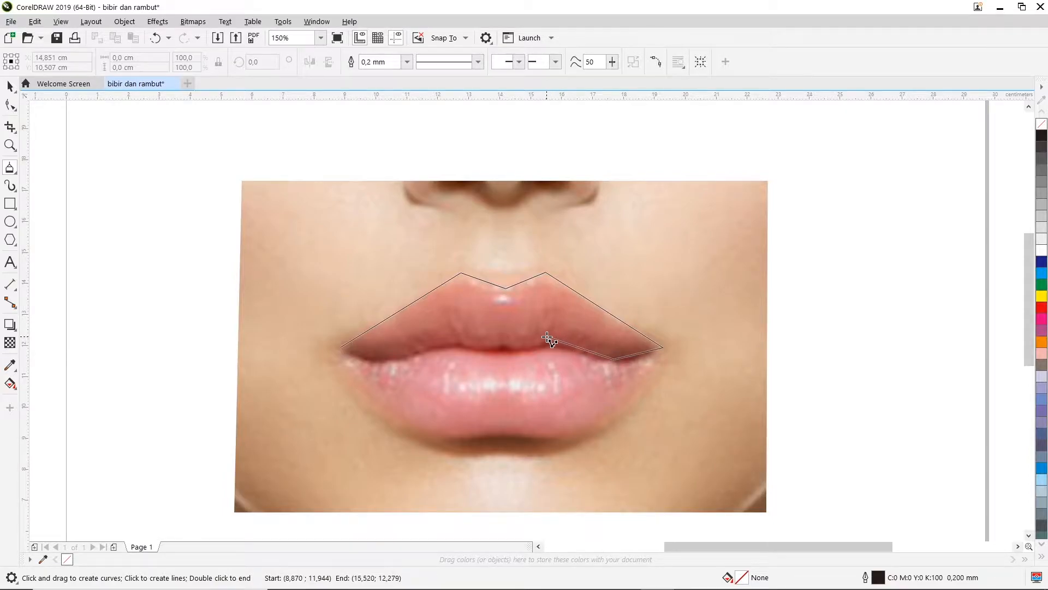
{"action": "left_click", "coordinate": [501, 346]}
{"action": "left_click", "coordinate": [487, 350]}
{"action": "left_click", "coordinate": [457, 342]}
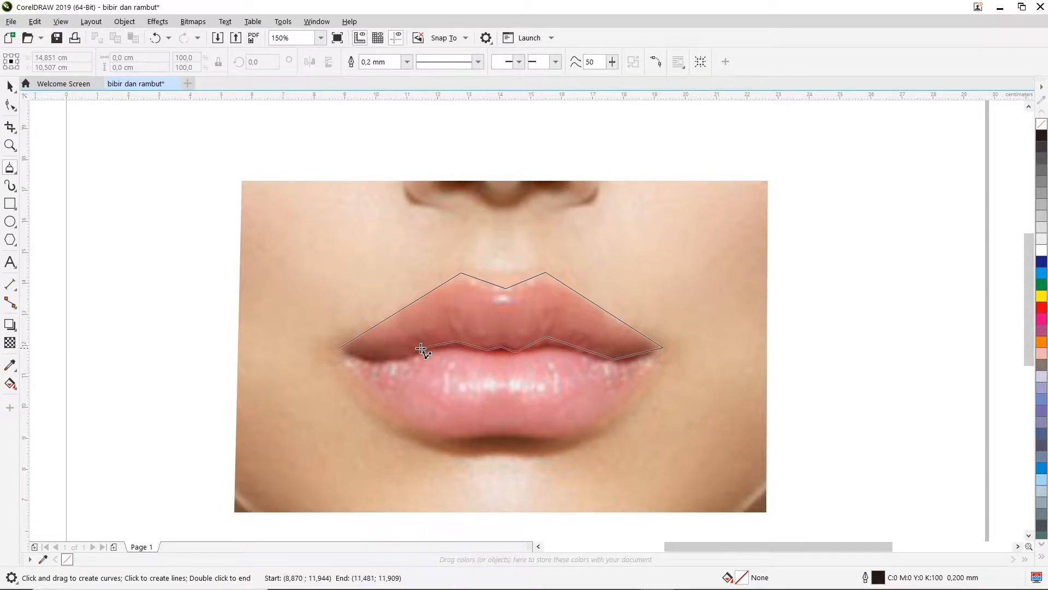
{"action": "left_click", "coordinate": [381, 360]}
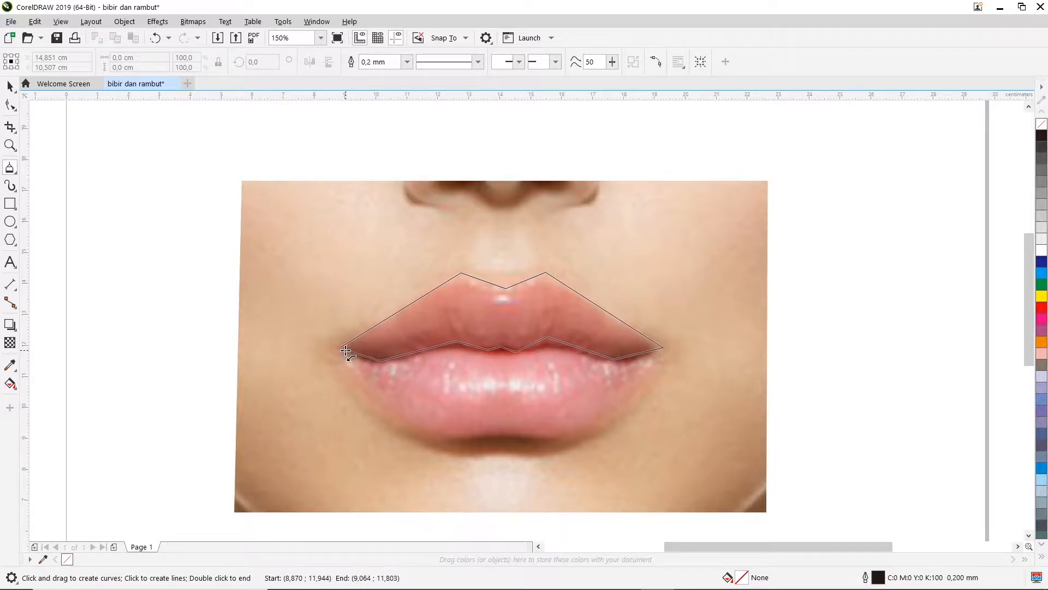
{"action": "left_click", "coordinate": [341, 347]}
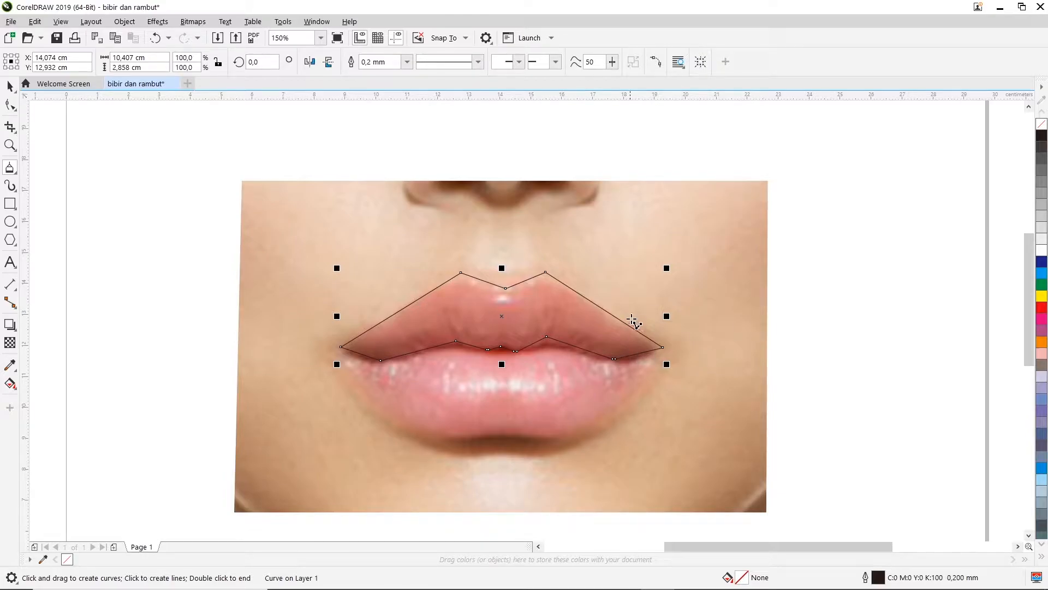
Step: Lower the node right of centre on the outline's bottom edge by about 0.18 cm and delete the duplicate node near the right mouth corner
{"action": "scroll", "coordinate": [592, 295], "scroll_direction": "up", "scroll_amount": 2}
{"action": "scroll", "coordinate": [421, 304], "scroll_direction": "down", "scroll_amount": 2}
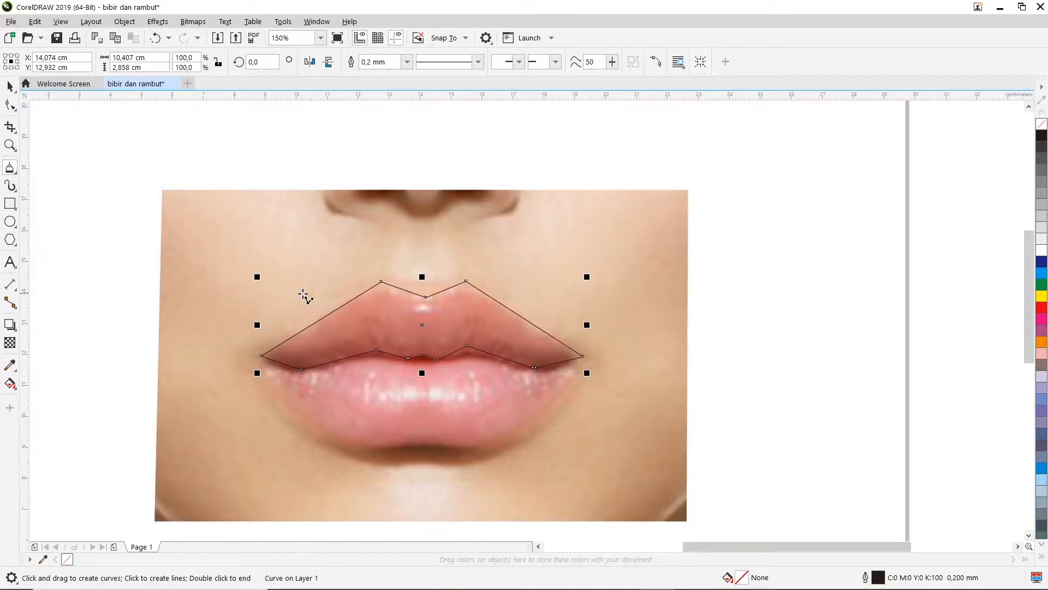
{"action": "left_click", "coordinate": [10, 145]}
{"action": "left_click_drag", "start_coordinate": [232, 241], "coordinate": [605, 425]}
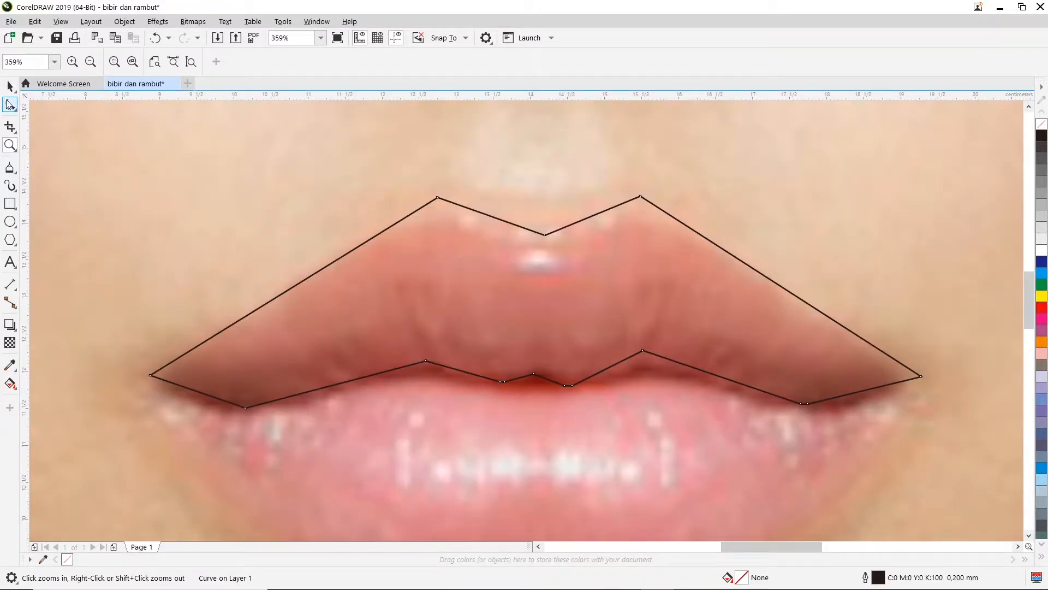
{"action": "left_click", "coordinate": [11, 107]}
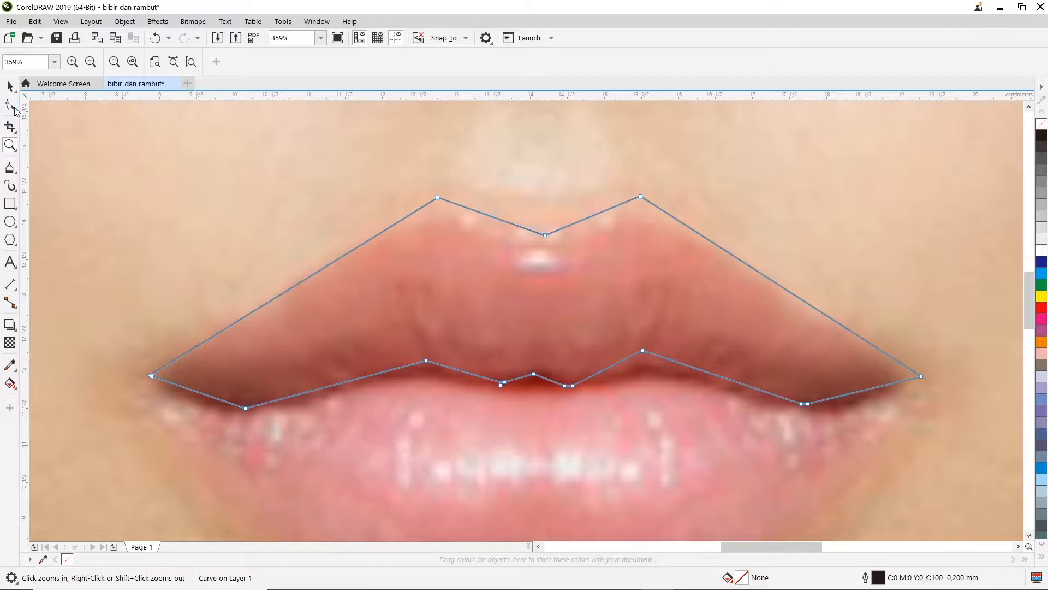
{"action": "left_click", "coordinate": [438, 197]}
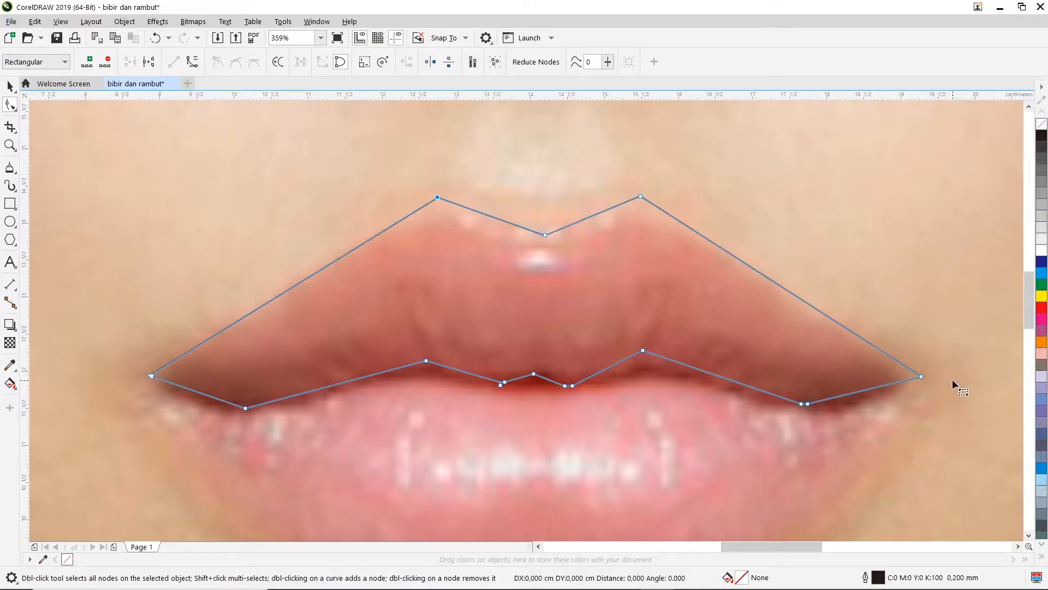
{"action": "left_click_drag", "start_coordinate": [642, 350], "coordinate": [645, 363]}
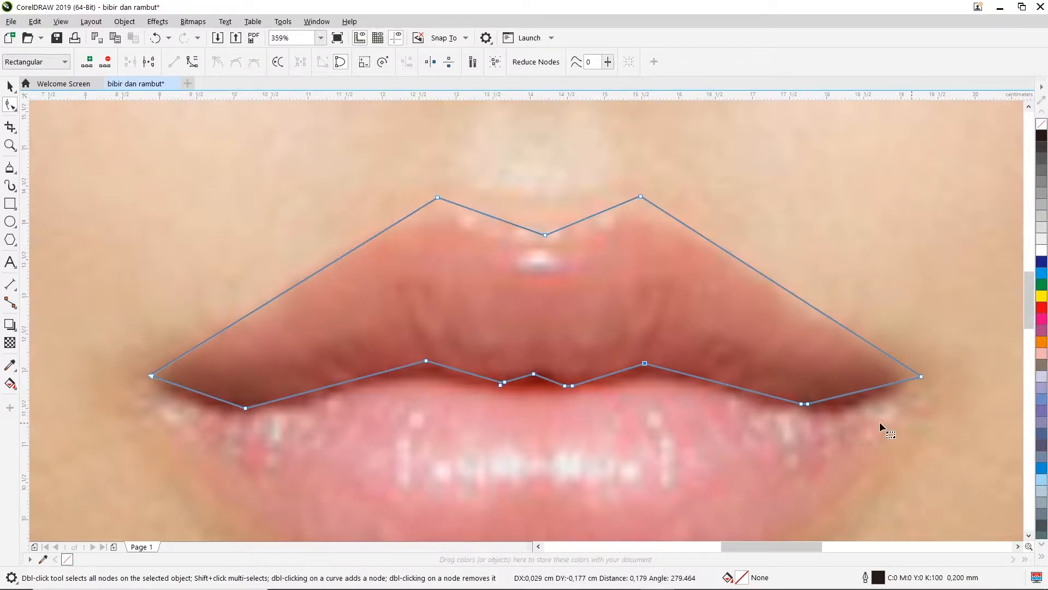
{"action": "double_click", "coordinate": [807, 404]}
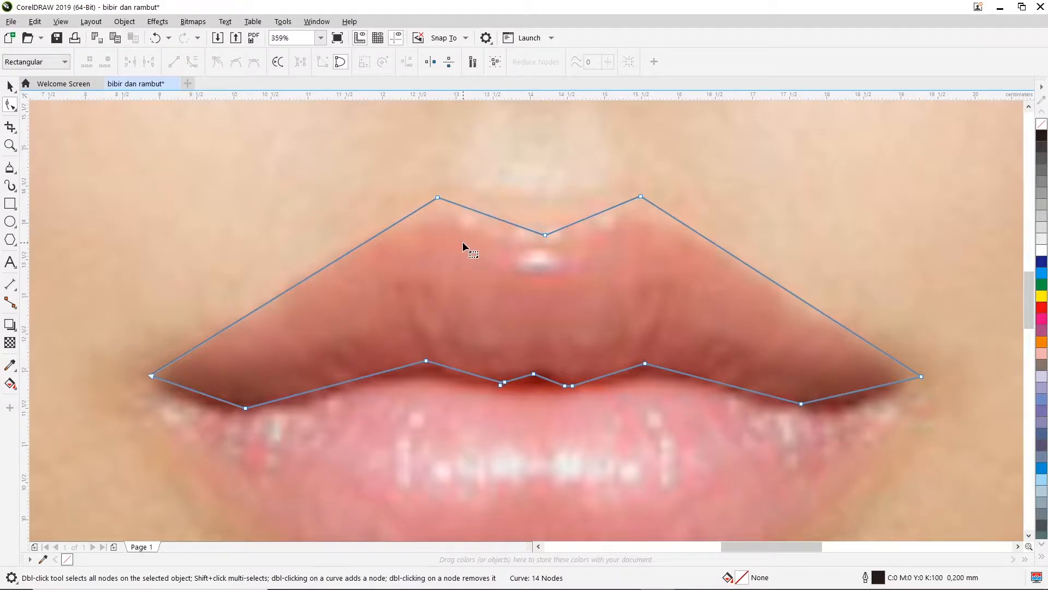
Step: Convert the central dip of the upper lip outline to a curve, remove its corner node, and adjust the handles into a smooth arc
{"action": "right_click", "coordinate": [546, 237]}
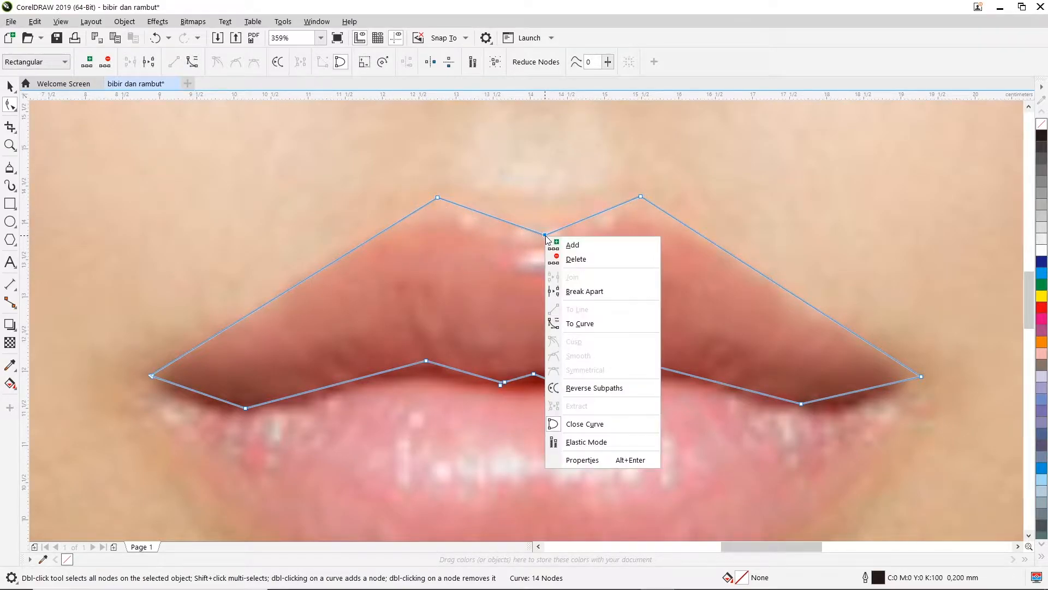
{"action": "left_click", "coordinate": [581, 325]}
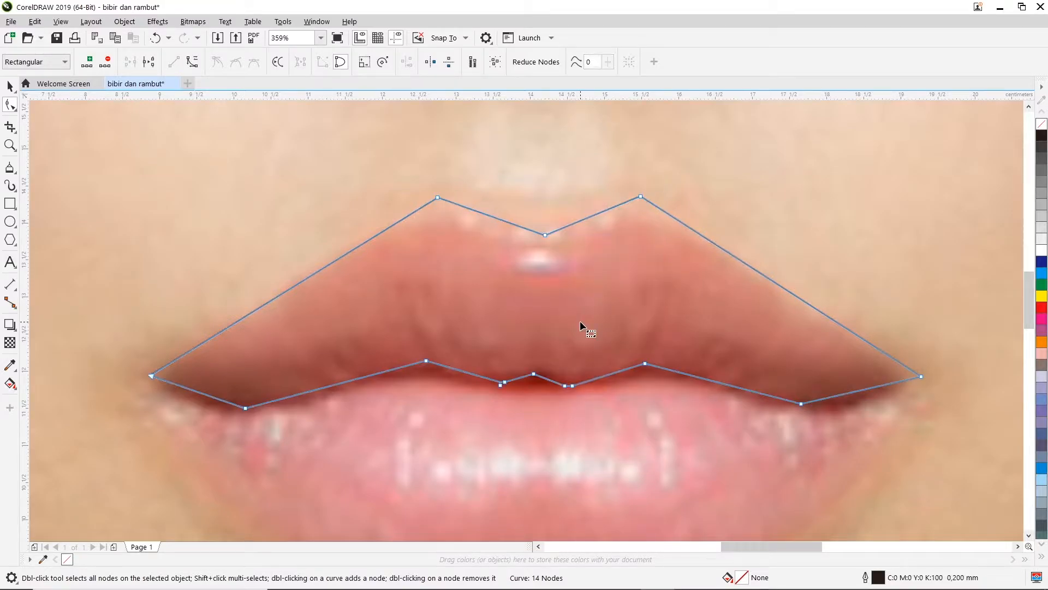
{"action": "double_click", "coordinate": [546, 235]}
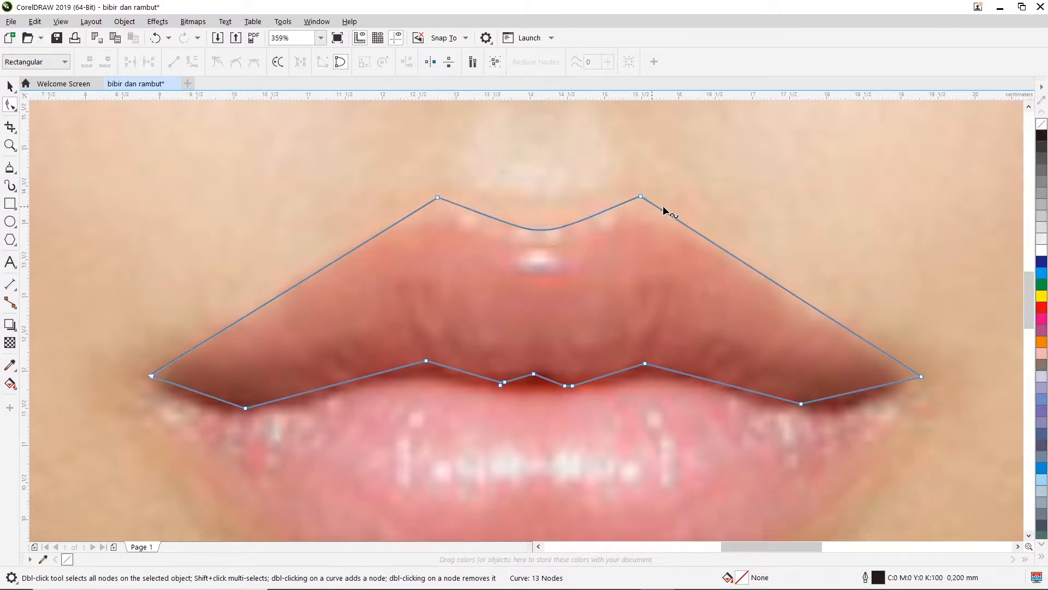
{"action": "mouse_move", "coordinate": [546, 234]}
{"action": "left_mouse_down"}
{"action": "mouse_move", "coordinate": [470, 209]}
{"action": "mouse_move", "coordinate": [529, 241]}
{"action": "mouse_move", "coordinate": [554, 241]}
{"action": "left_mouse_up"}
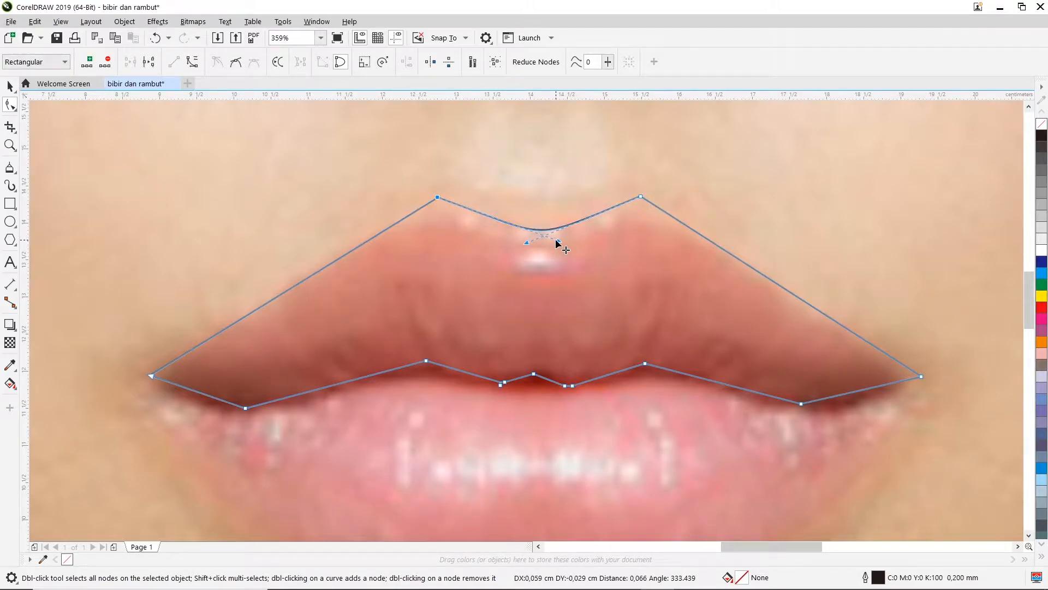
{"action": "left_click", "coordinate": [670, 218]}
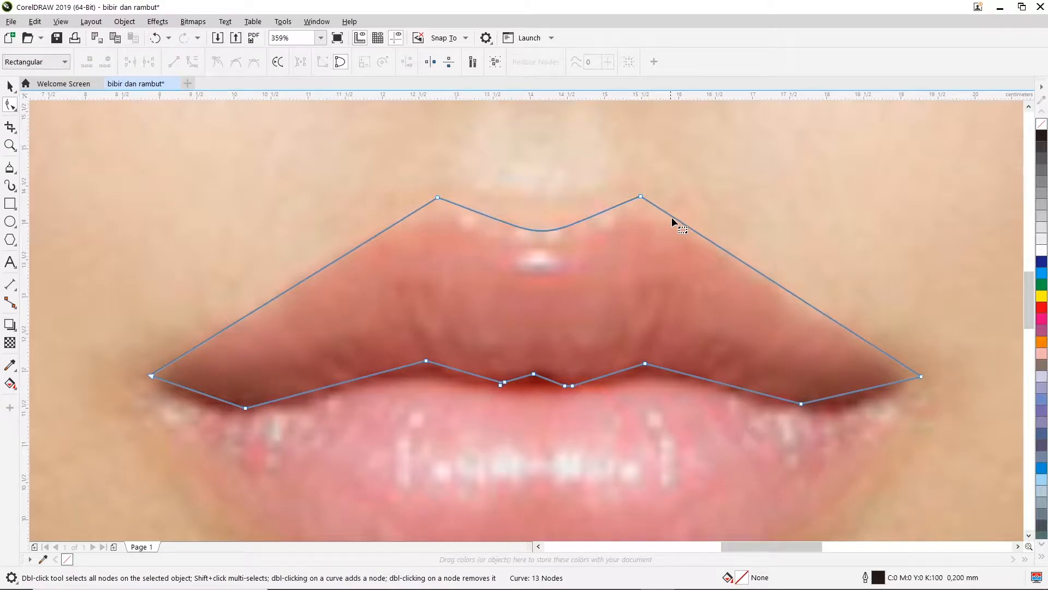
Step: Convert the outline's upper right edge to a curve and bend it slightly inward to follow the photographed lip
{"action": "right_click", "coordinate": [771, 280]}
{"action": "left_click", "coordinate": [824, 376]}
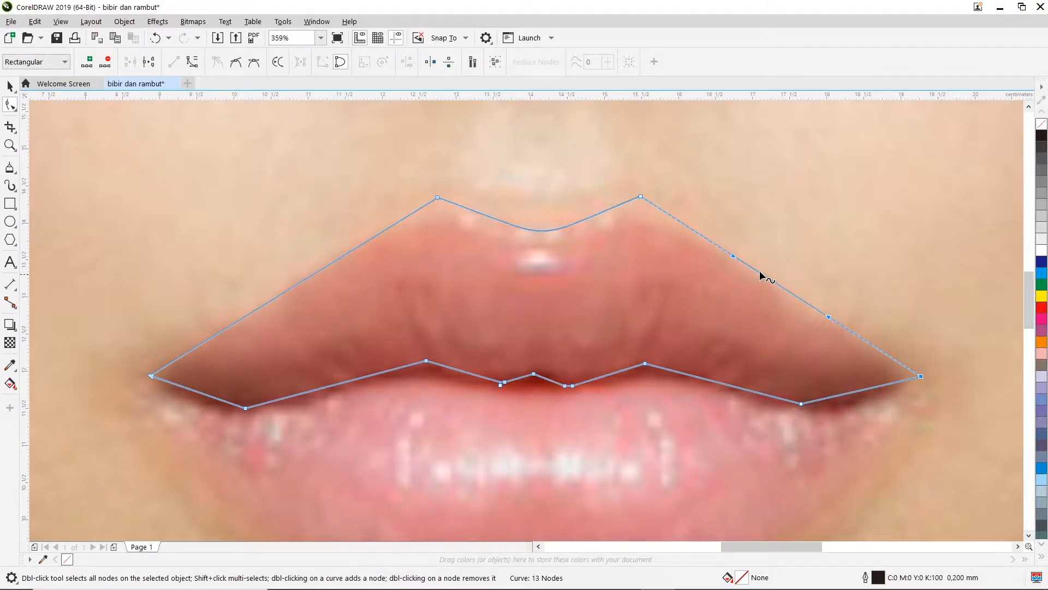
{"action": "left_click_drag", "start_coordinate": [735, 262], "coordinate": [728, 273]}
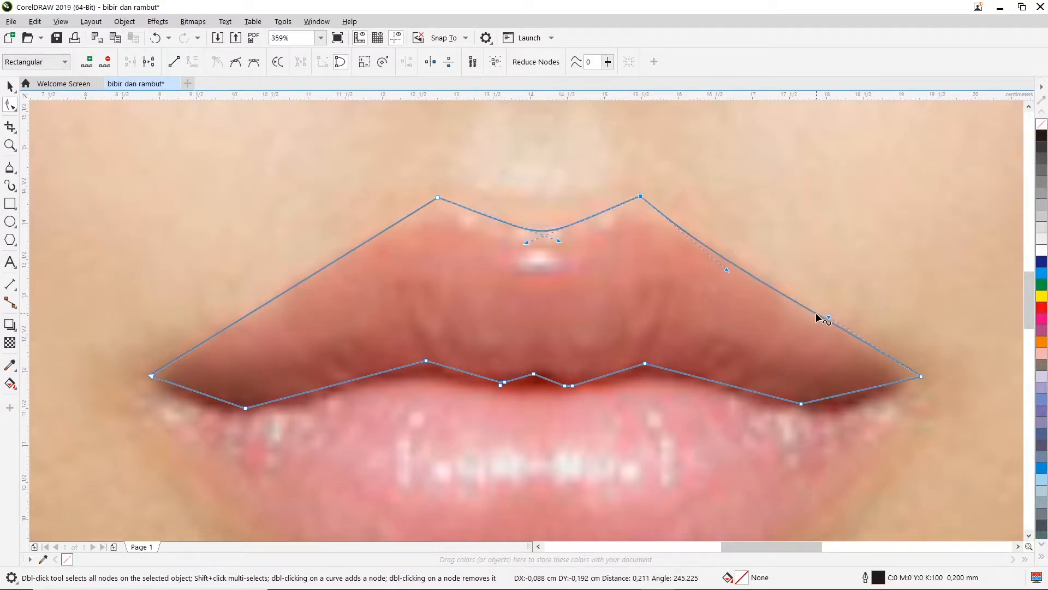
{"action": "left_click_drag", "start_coordinate": [828, 317], "coordinate": [844, 336]}
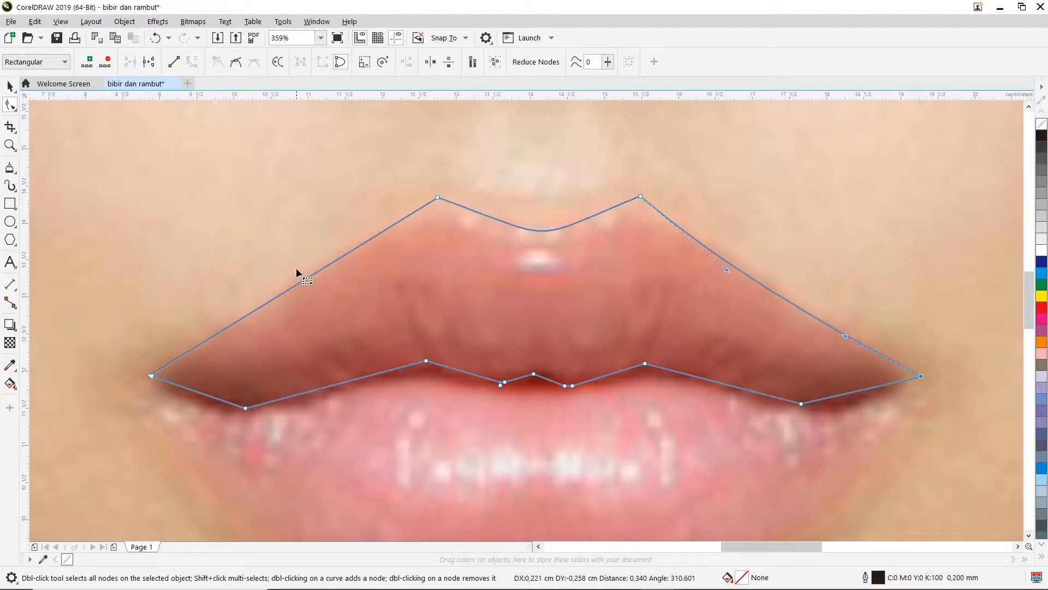
Step: Convert the outline's upper left edge to a curve and bend it slightly inward to match the lip contour
{"action": "left_click", "coordinate": [328, 266]}
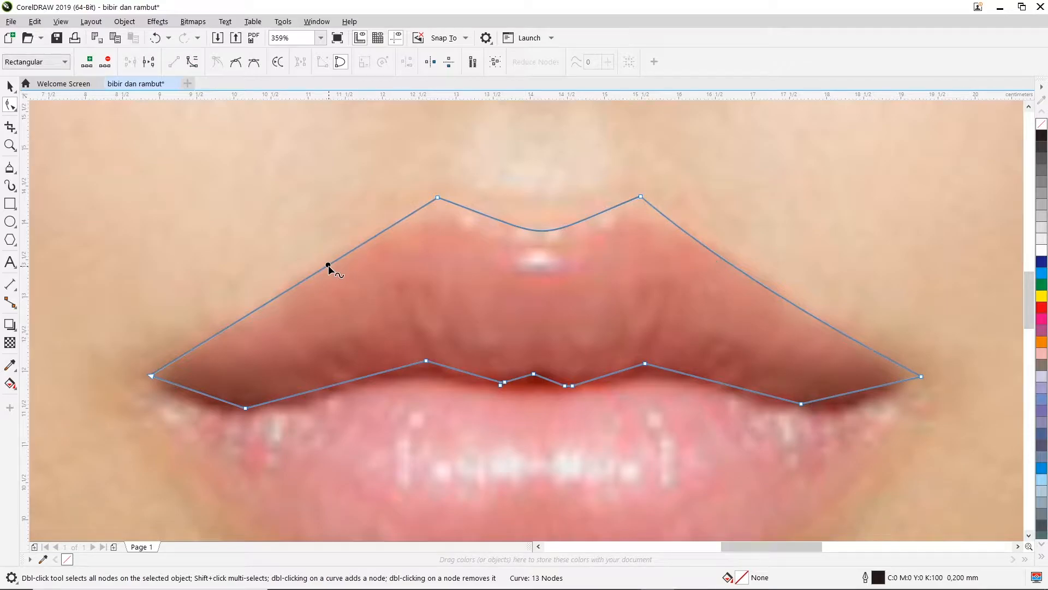
{"action": "right_click", "coordinate": [328, 267]}
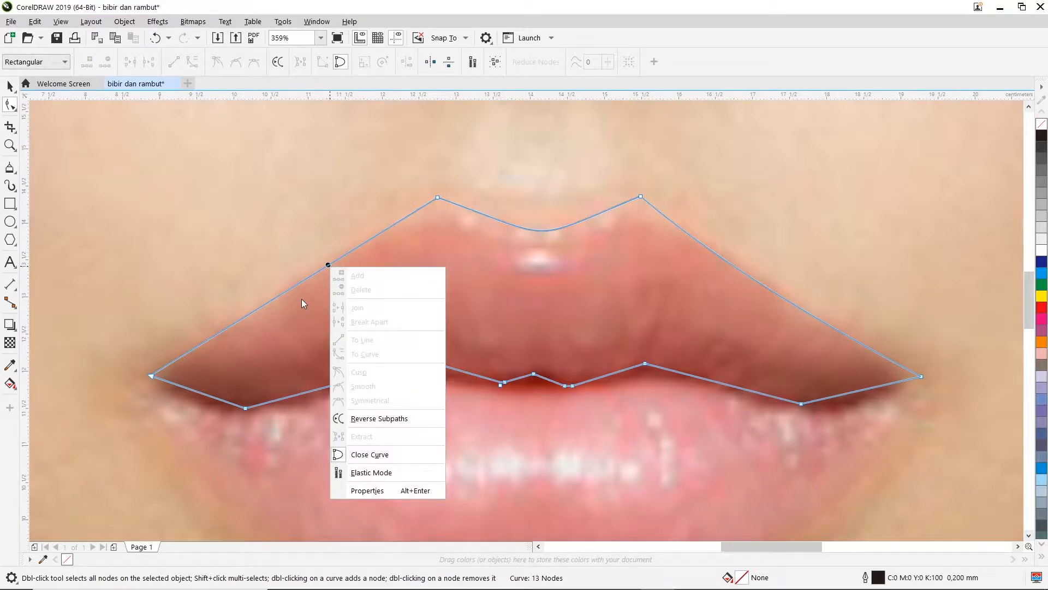
{"action": "left_click", "coordinate": [329, 264]}
{"action": "right_click", "coordinate": [328, 266]}
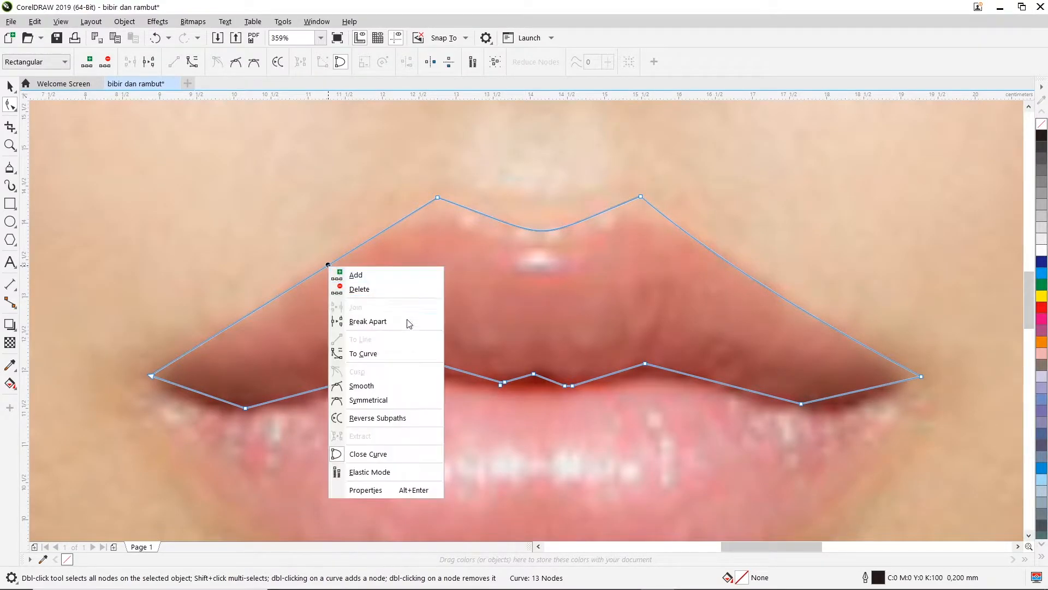
{"action": "left_click", "coordinate": [381, 352]}
{"action": "left_click_drag", "start_coordinate": [341, 257], "coordinate": [339, 268]}
{"action": "left_click_drag", "start_coordinate": [244, 317], "coordinate": [233, 331]}
Step: Shift both peak nodes of the upper lip slightly downward and outward, and readjust the curve of the central dip
{"action": "left_click_drag", "start_coordinate": [437, 197], "coordinate": [430, 207]}
{"action": "left_click_drag", "start_coordinate": [641, 196], "coordinate": [645, 199]}
{"action": "left_click_drag", "start_coordinate": [552, 249], "coordinate": [545, 244]}
{"action": "left_click", "coordinate": [611, 322]}
{"action": "left_click", "coordinate": [698, 196]}
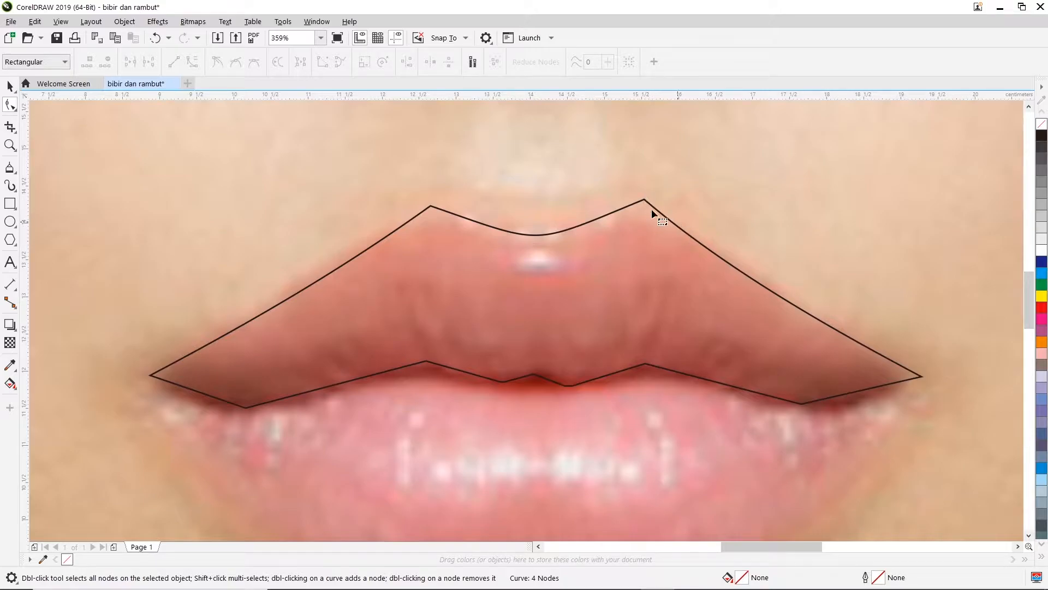
Step: Round the right peak by adding a node on each side, deleting the corner node, and adjusting the curve handle
{"action": "scroll", "coordinate": [638, 202], "scroll_direction": "up", "scroll_amount": 2}
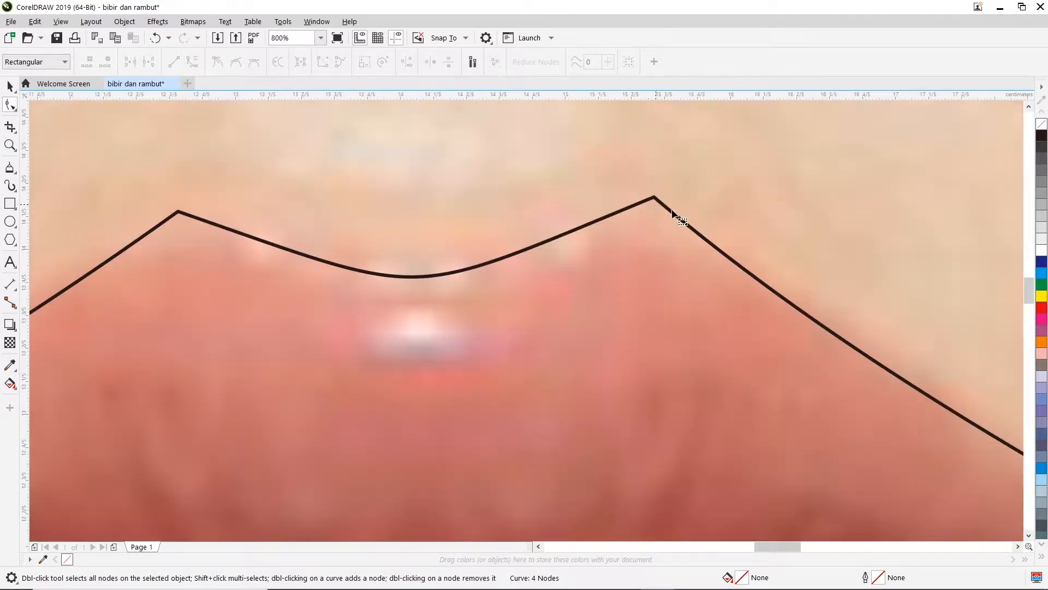
{"action": "left_click", "coordinate": [711, 244]}
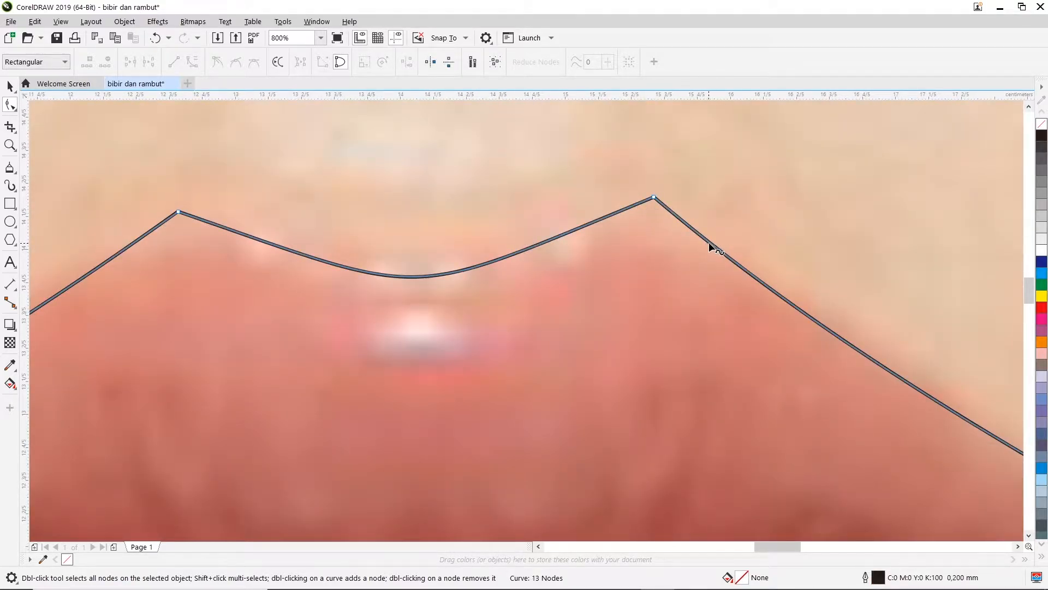
{"action": "double_click", "coordinate": [716, 248]}
{"action": "left_click", "coordinate": [576, 227]}
{"action": "double_click", "coordinate": [576, 227]}
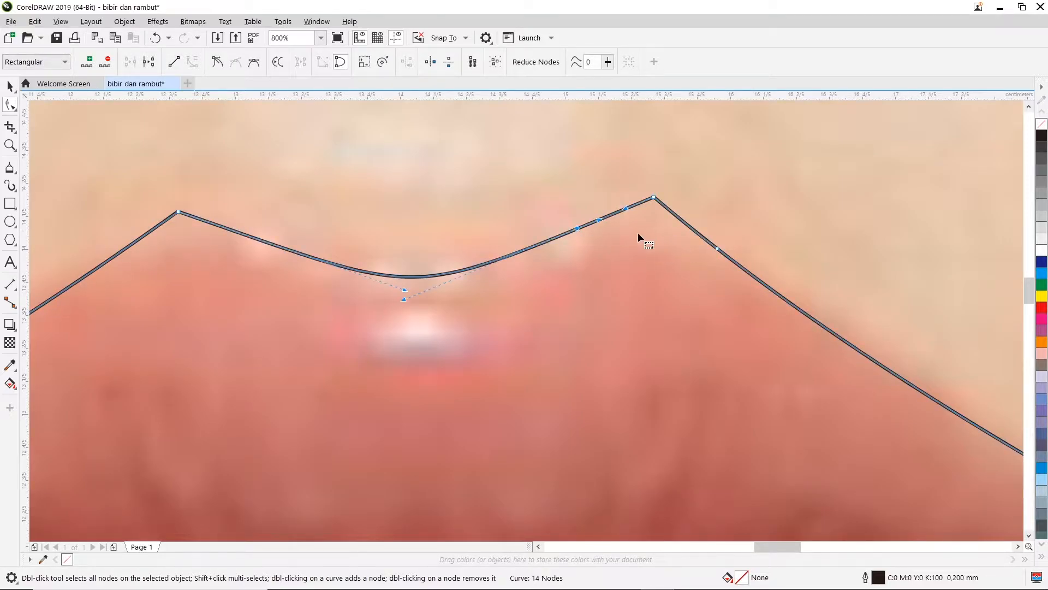
{"action": "right_click", "coordinate": [653, 196]}
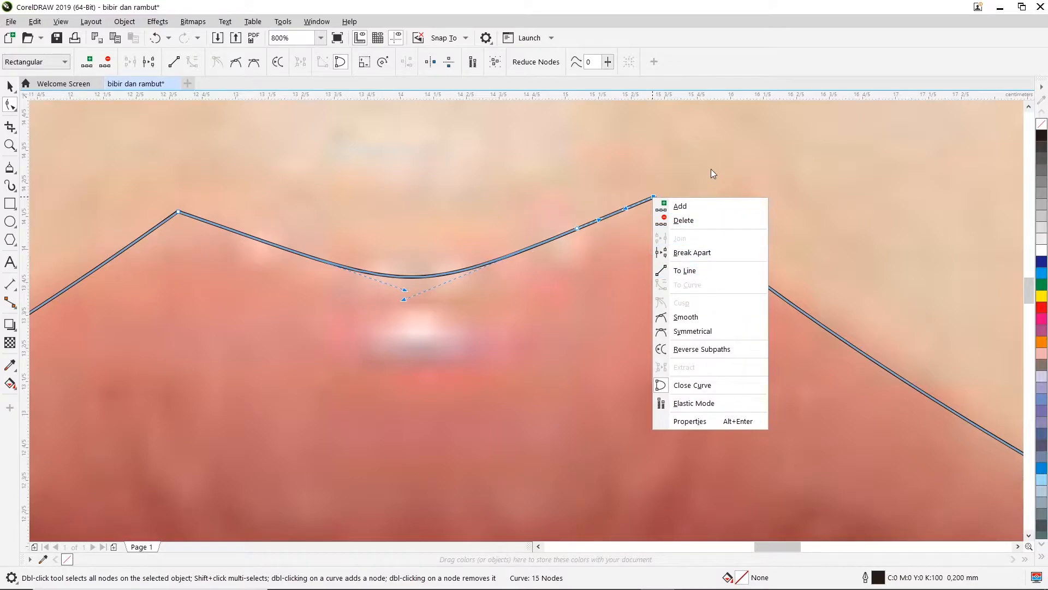
{"action": "left_click", "coordinate": [653, 206]}
{"action": "double_click", "coordinate": [653, 196]}
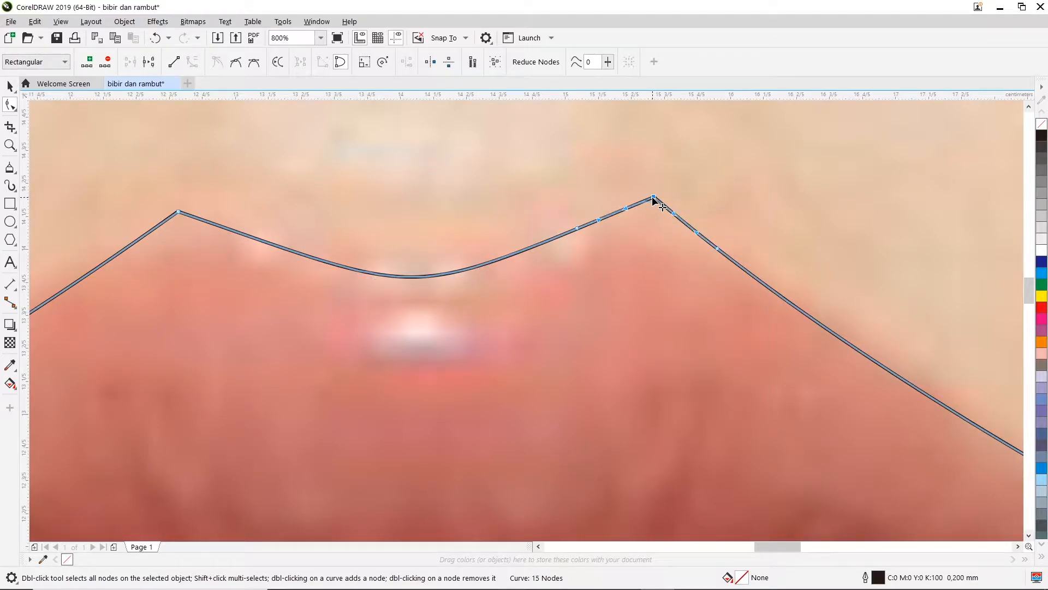
{"action": "mouse_move", "coordinate": [661, 198]}
{"action": "left_mouse_down"}
{"action": "mouse_move", "coordinate": [632, 210]}
{"action": "mouse_move", "coordinate": [648, 191]}
{"action": "left_mouse_up"}
Step: Adjust the handles at the inner node of the right peak to deepen the central dip and smooth the peak
{"action": "left_click", "coordinate": [463, 265]}
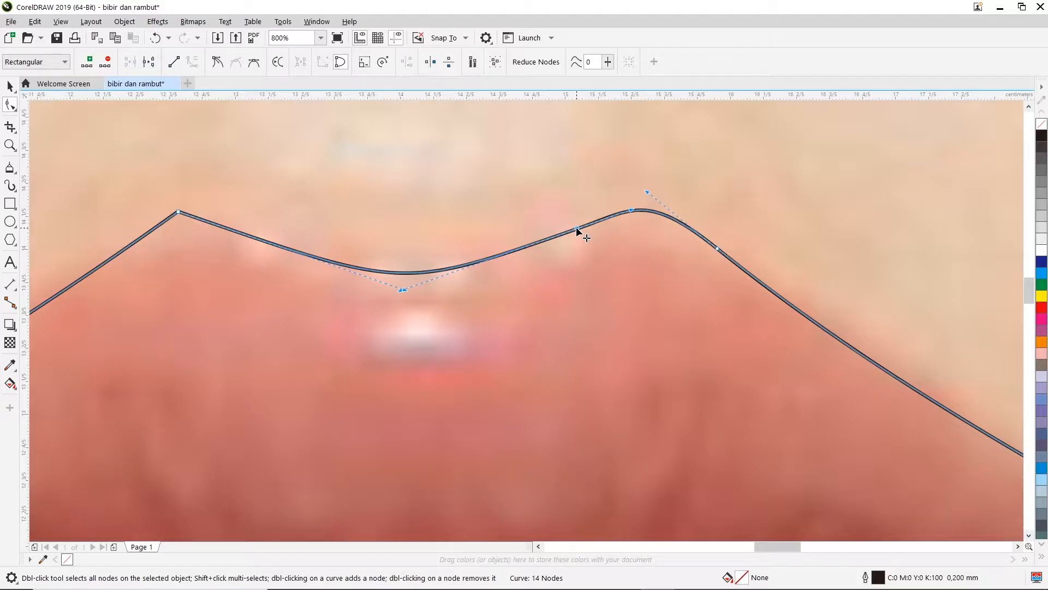
{"action": "left_click_drag", "start_coordinate": [576, 228], "coordinate": [607, 213]}
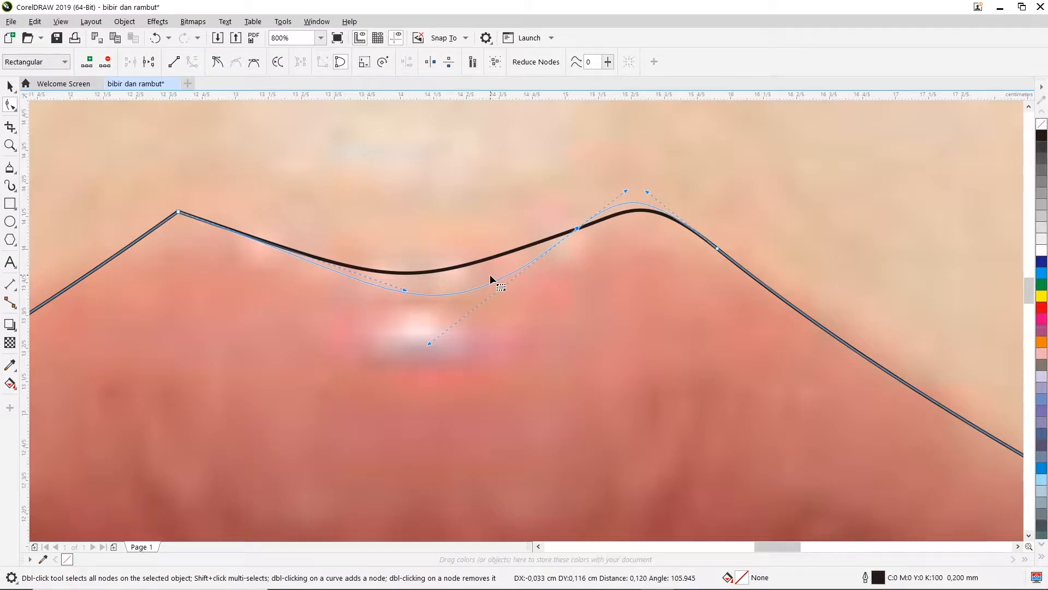
{"action": "left_click_drag", "start_coordinate": [490, 278], "coordinate": [490, 279]}
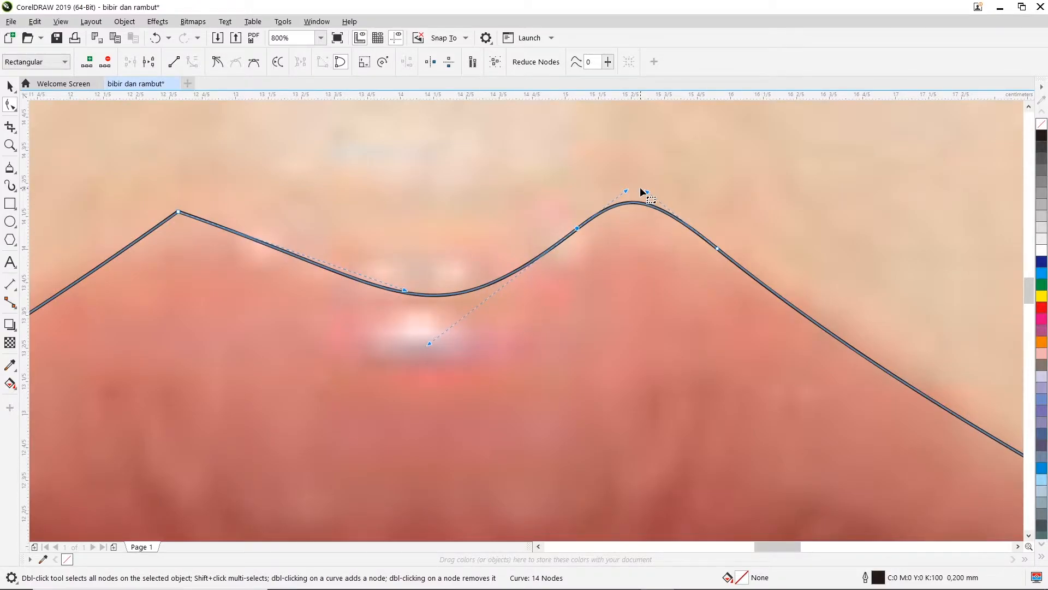
{"action": "left_click_drag", "start_coordinate": [626, 193], "coordinate": [632, 201]}
{"action": "scroll", "coordinate": [314, 252], "scroll_direction": "down", "scroll_amount": 1}
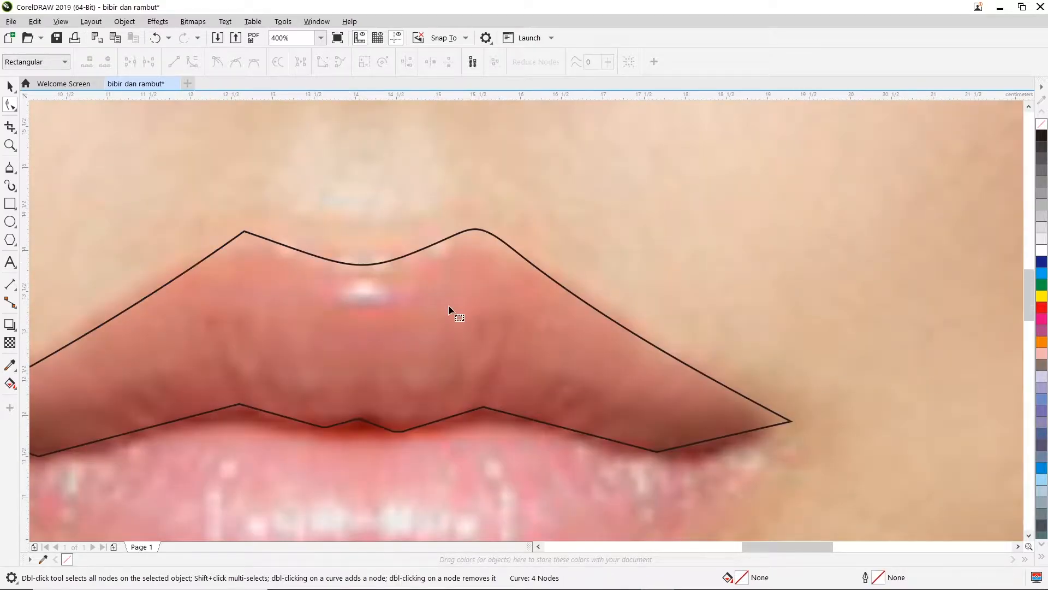
{"action": "left_click", "coordinate": [516, 257]}
{"action": "left_click_drag", "start_coordinate": [477, 227], "coordinate": [465, 229]}
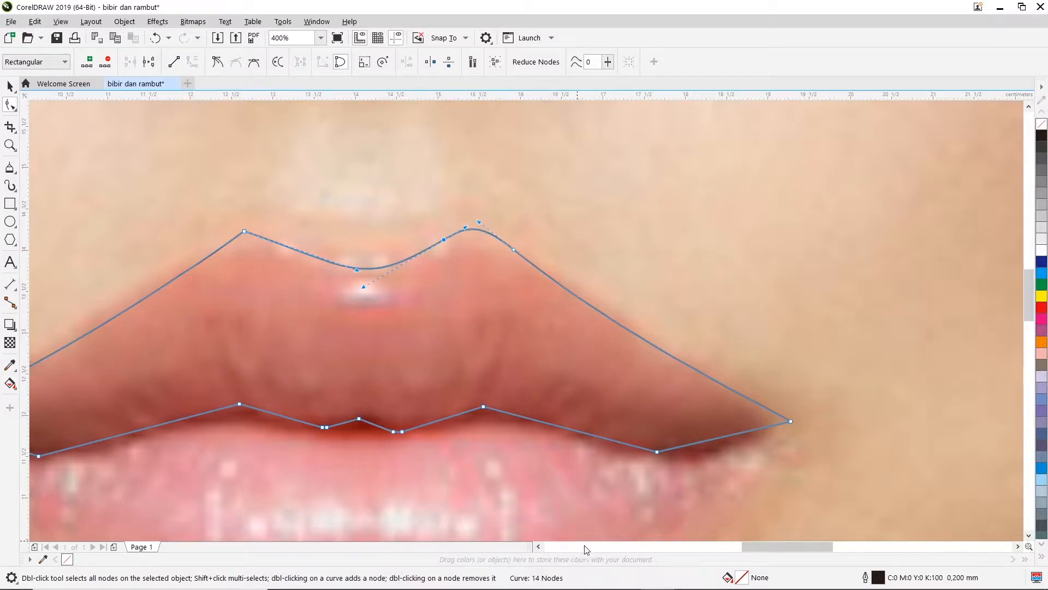
Step: Round the left peak by adding a node on each side, deleting the corner node, and adjusting the curve handle
{"action": "left_click", "coordinate": [538, 547]}
{"action": "scroll", "coordinate": [426, 241], "scroll_direction": "up", "scroll_amount": 1}
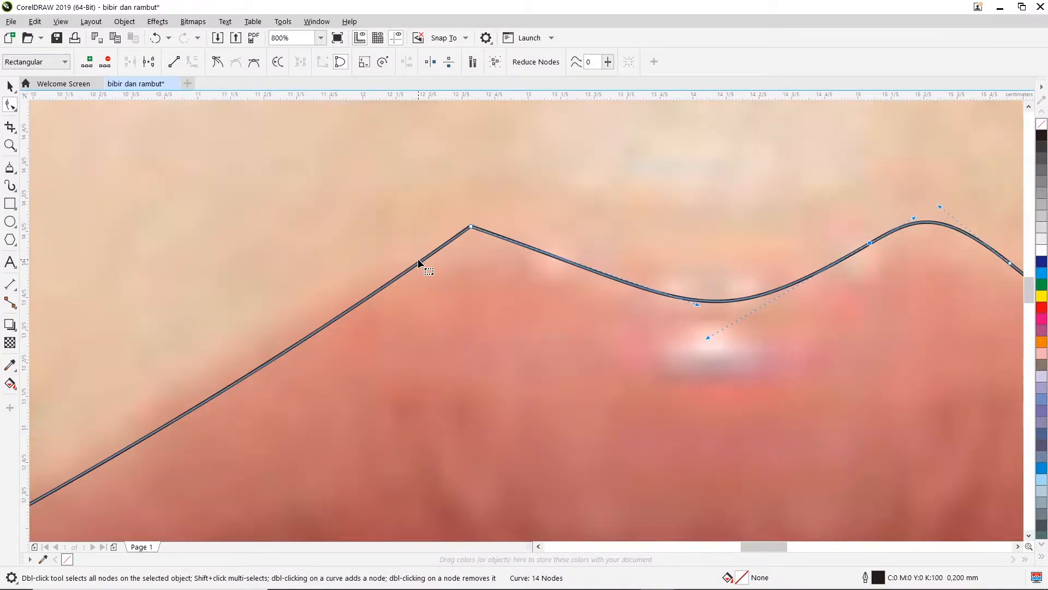
{"action": "left_click", "coordinate": [404, 271]}
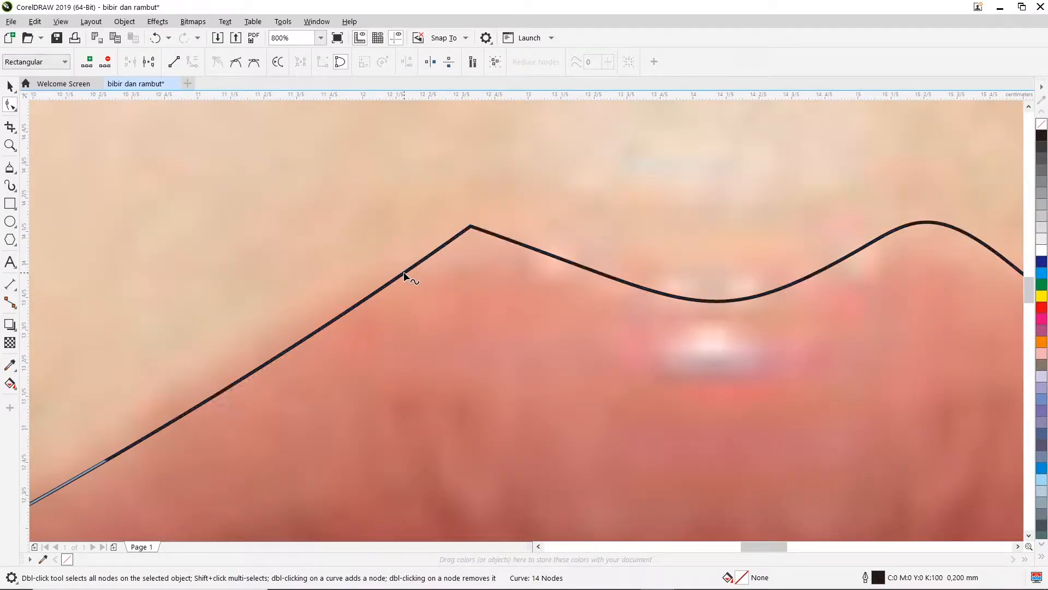
{"action": "double_click", "coordinate": [538, 250]}
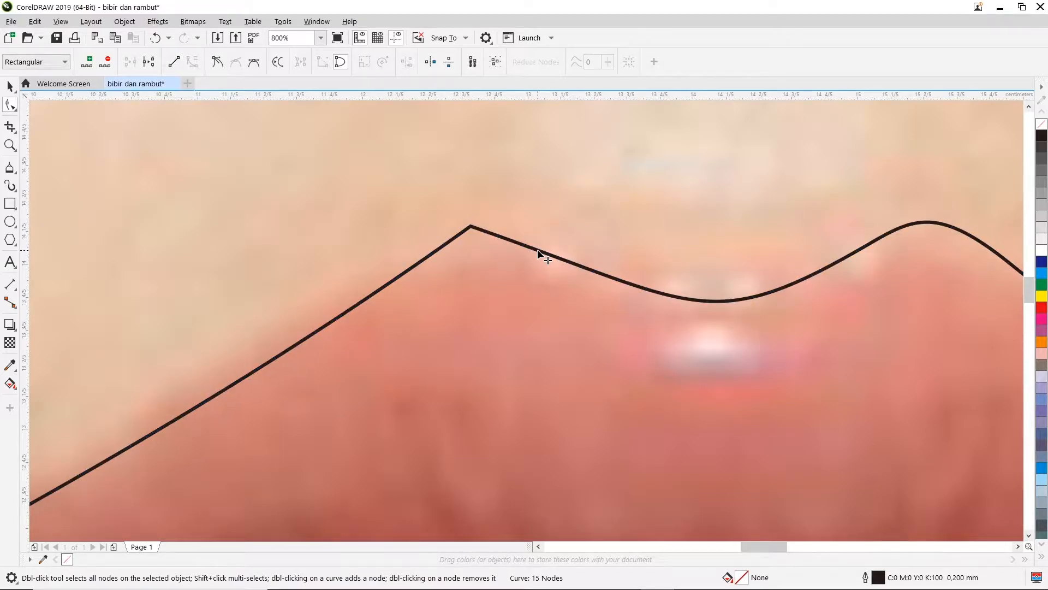
{"action": "right_click", "coordinate": [470, 224]}
{"action": "left_click", "coordinate": [505, 300]}
{"action": "double_click", "coordinate": [470, 225]}
{"action": "left_click", "coordinate": [403, 271]}
{"action": "mouse_move", "coordinate": [486, 227]}
{"action": "left_mouse_down"}
{"action": "mouse_move", "coordinate": [459, 234]}
{"action": "mouse_move", "coordinate": [473, 218]}
{"action": "mouse_move", "coordinate": [466, 225]}
{"action": "left_mouse_up"}
{"action": "scroll", "coordinate": [539, 225], "scroll_direction": "down", "scroll_amount": 1}
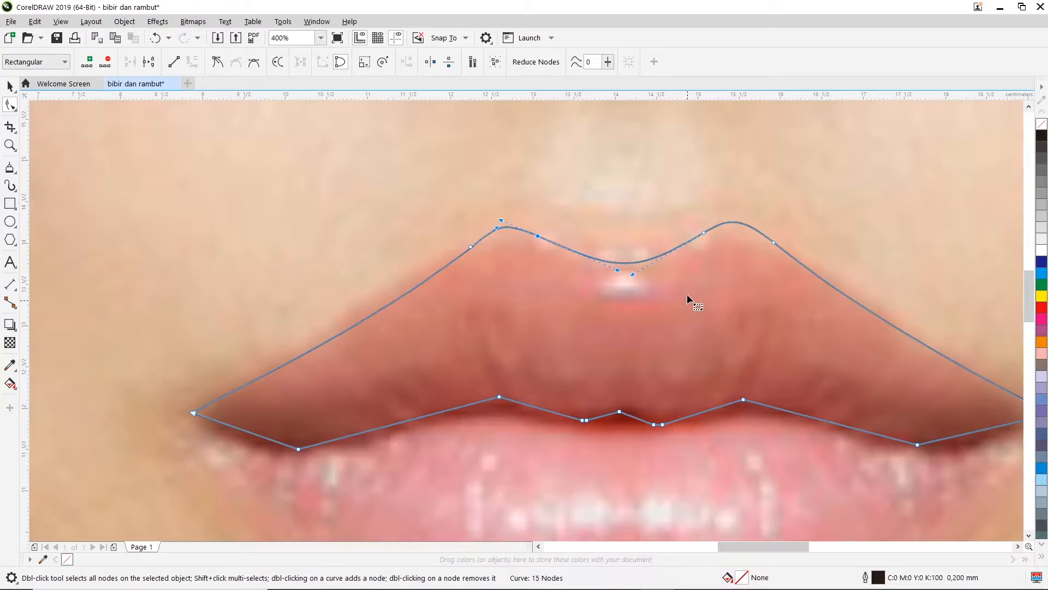
Step: Place a horizontal guideline through the inner node of the right peak and align the left peak's inner node to it
{"action": "left_click", "coordinate": [672, 206]}
{"action": "left_click", "coordinate": [623, 265]}
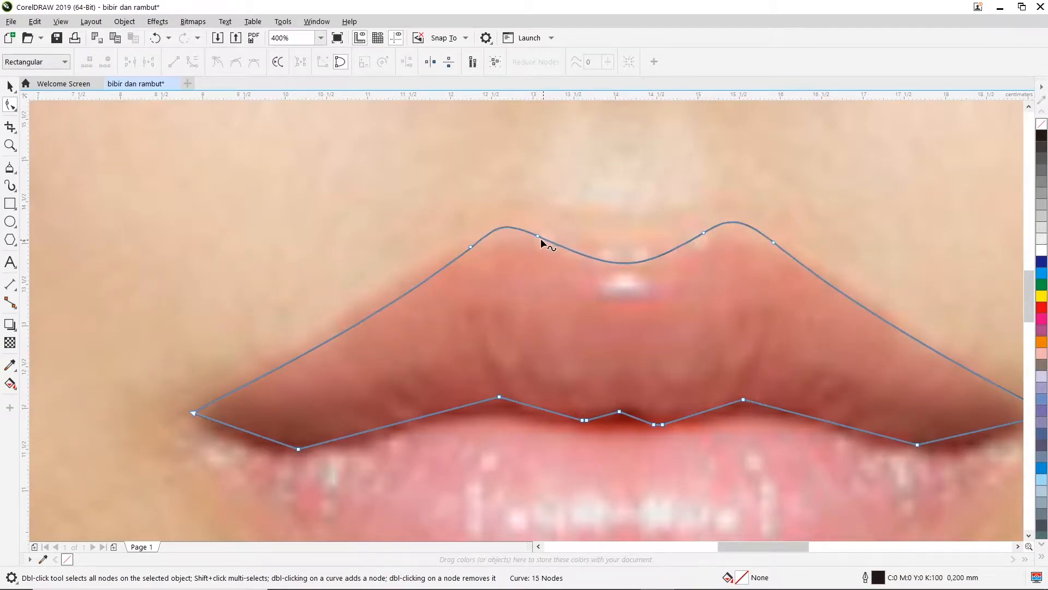
{"action": "scroll", "coordinate": [539, 238], "scroll_direction": "up", "scroll_amount": 1}
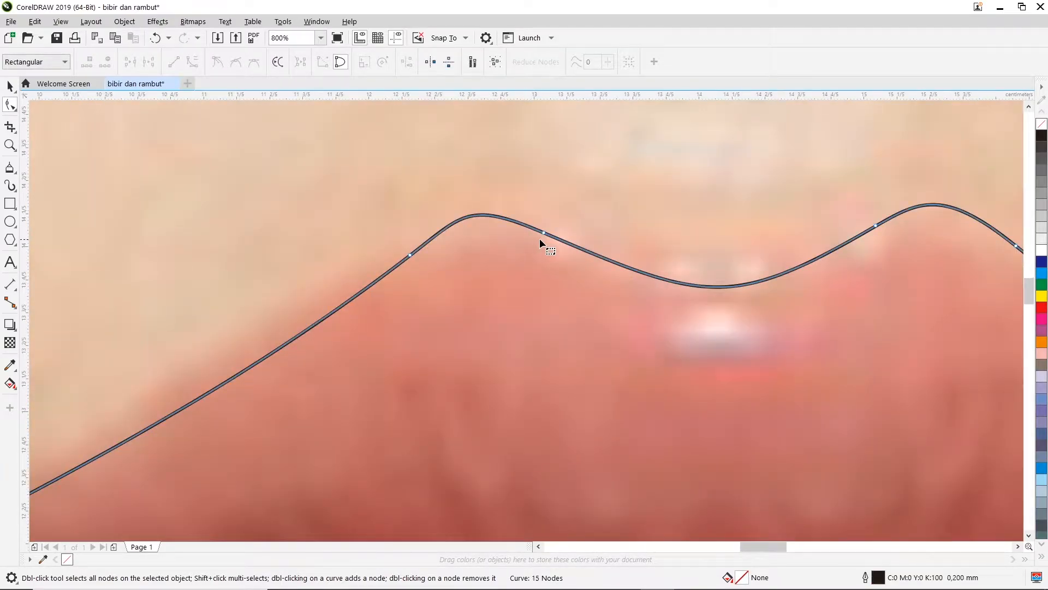
{"action": "left_click", "coordinate": [1018, 547]}
{"action": "left_click", "coordinate": [1018, 547]}
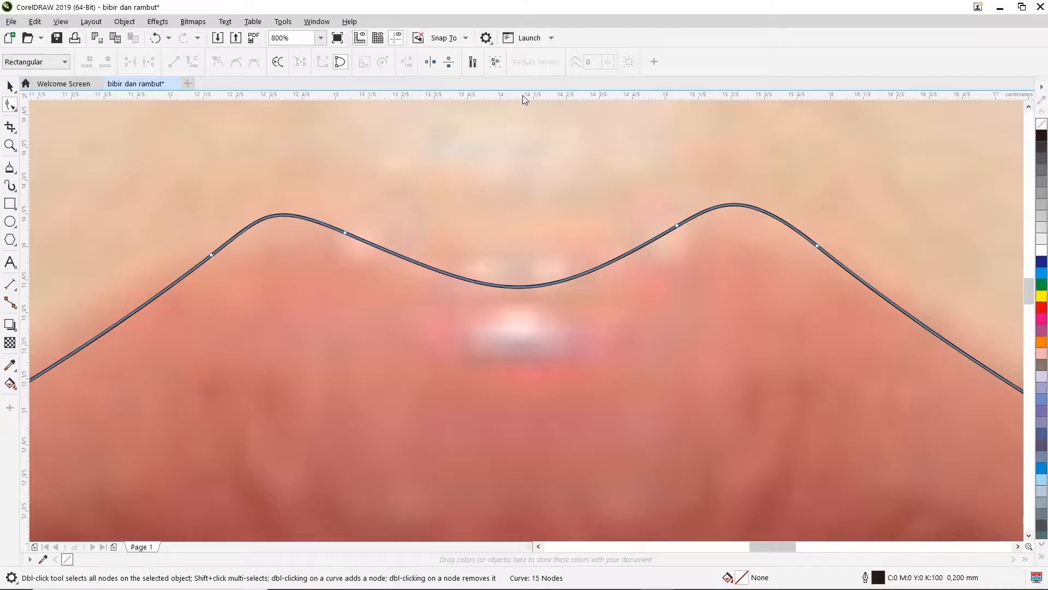
{"action": "left_click", "coordinate": [676, 225]}
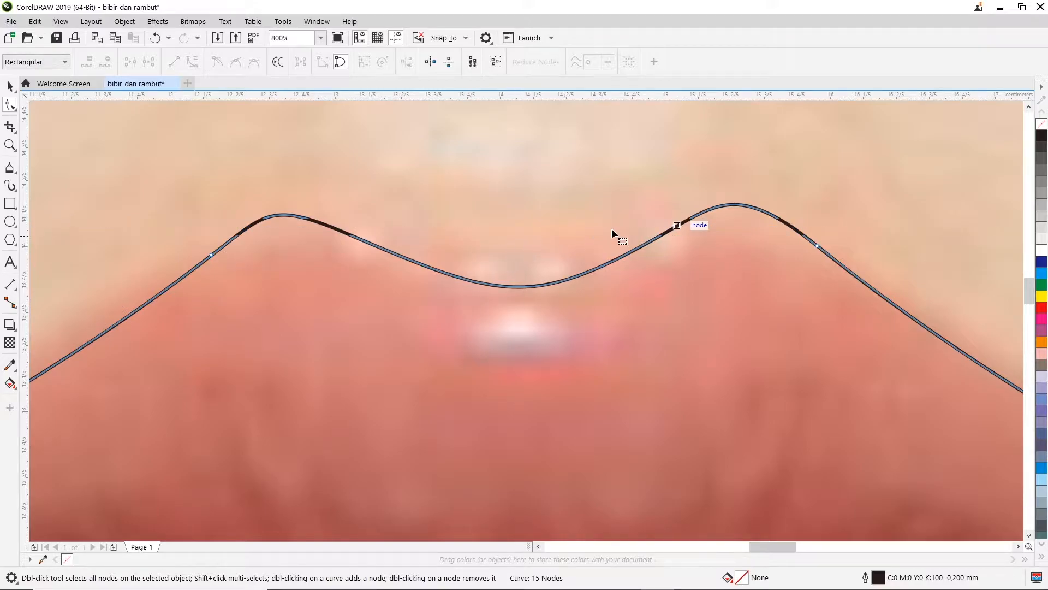
{"action": "left_click", "coordinate": [562, 207]}
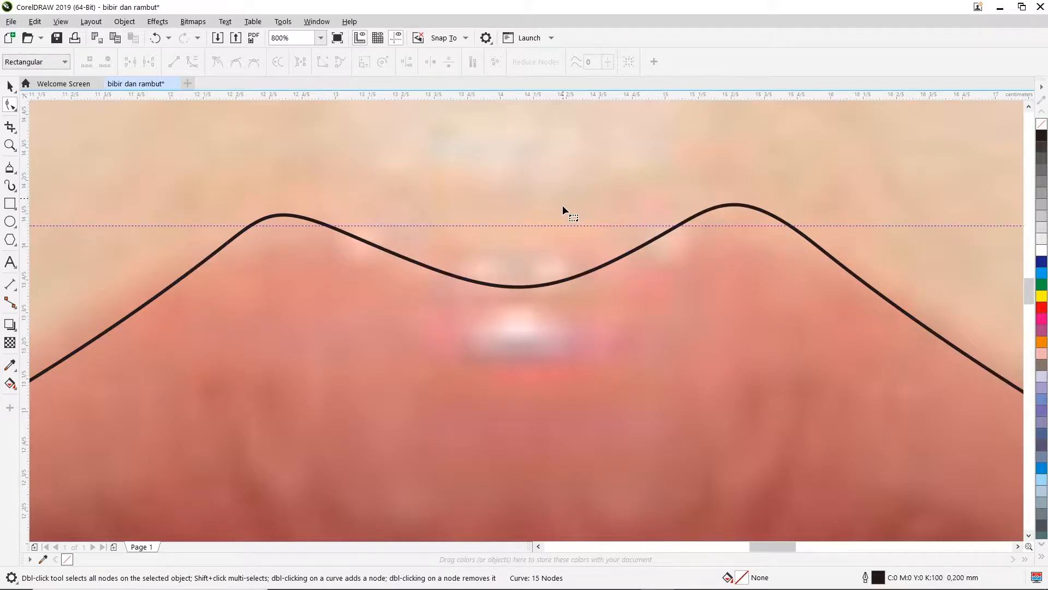
{"action": "left_click", "coordinate": [369, 245]}
{"action": "left_click_drag", "start_coordinate": [345, 233], "coordinate": [339, 247]}
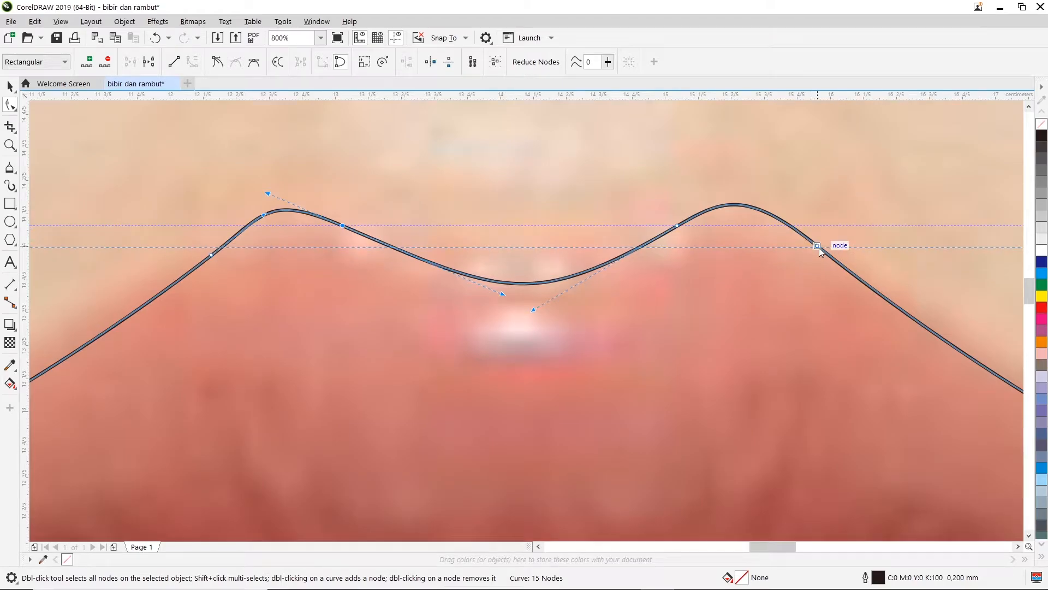
Step: Place a second horizontal guideline through the right peak's outer node and move the left peak's outer node up to it
{"action": "left_click_drag", "start_coordinate": [819, 248], "coordinate": [819, 247]}
{"action": "left_click", "coordinate": [209, 255]}
{"action": "mouse_move", "coordinate": [210, 255]}
{"action": "left_mouse_down"}
{"action": "mouse_move", "coordinate": [218, 246]}
{"action": "mouse_move", "coordinate": [194, 245]}
{"action": "left_mouse_up"}
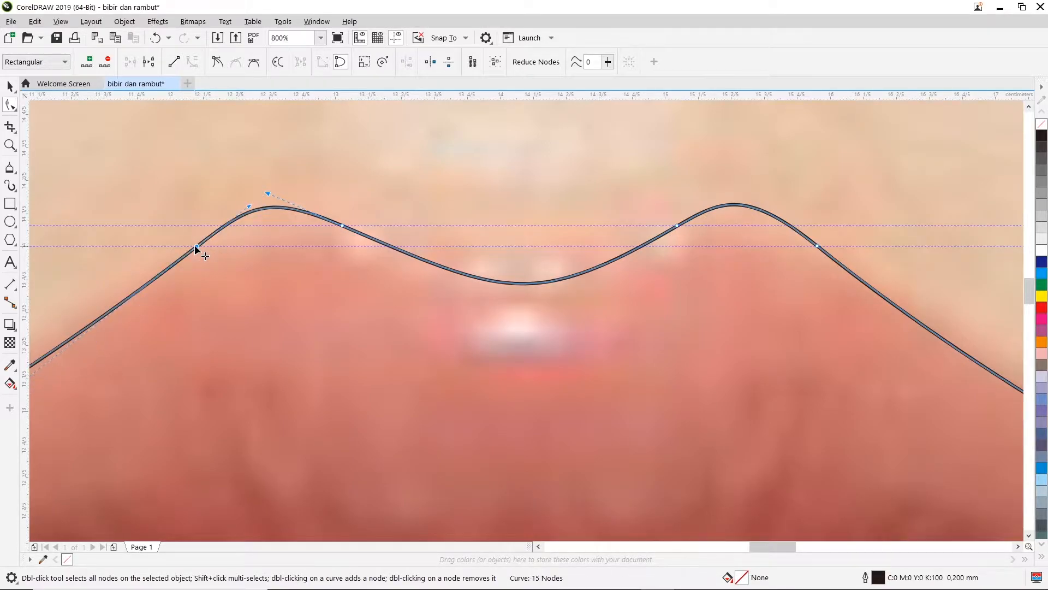
{"action": "scroll", "coordinate": [377, 185], "scroll_direction": "down", "scroll_amount": 1}
{"action": "scroll", "coordinate": [328, 219], "scroll_direction": "down", "scroll_amount": 1}
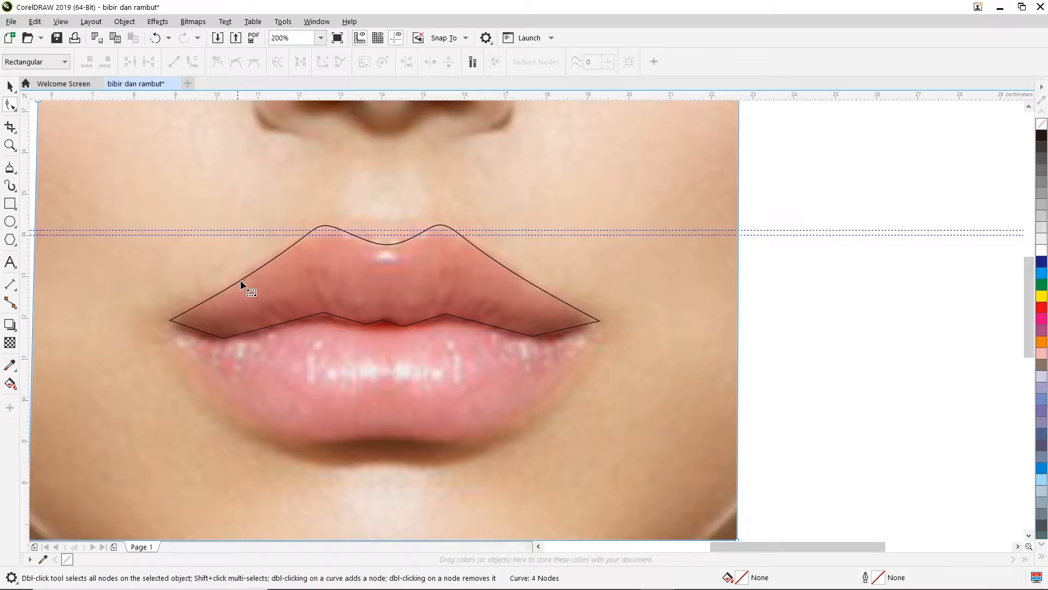
{"action": "scroll", "coordinate": [306, 268], "scroll_direction": "up", "scroll_amount": 1}
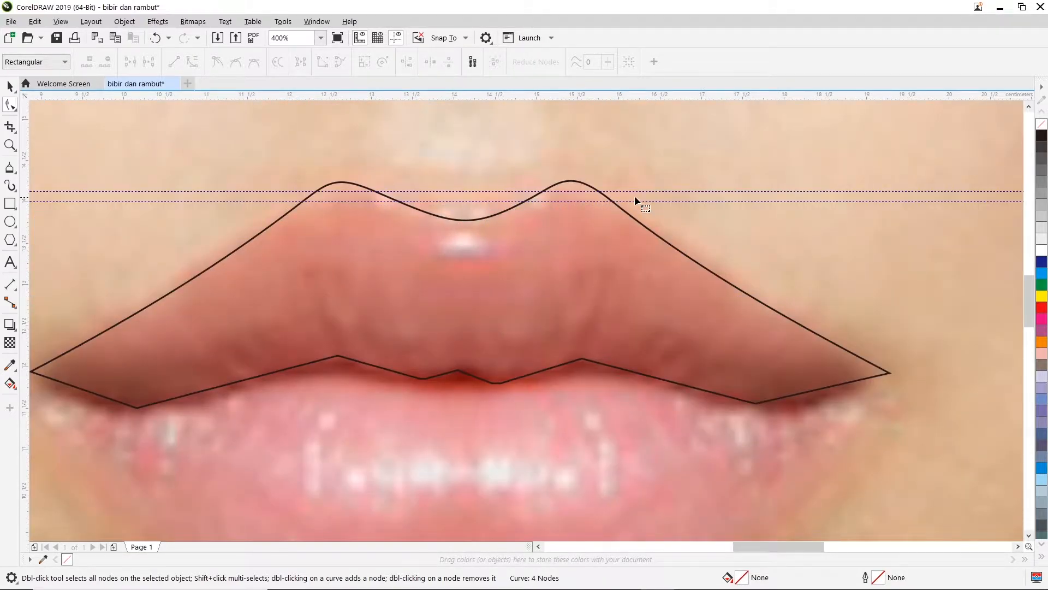
Step: Move the right peak's outer node slightly outward and flatten both sloping sides of the upper lip with their curve handles
{"action": "left_click", "coordinate": [640, 220]}
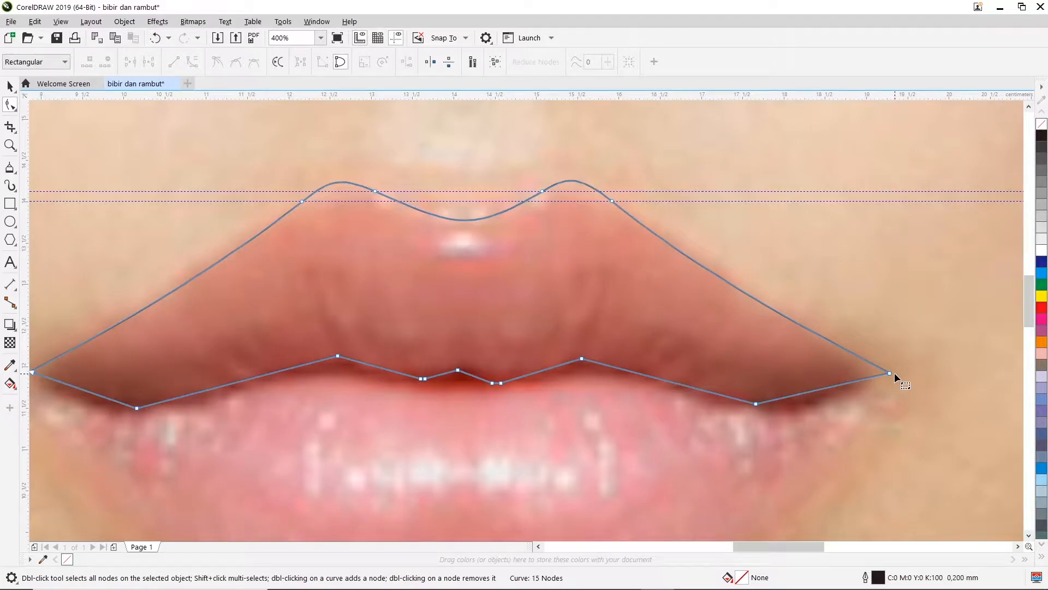
{"action": "left_click", "coordinate": [613, 201]}
{"action": "left_click_drag", "start_coordinate": [616, 201], "coordinate": [623, 201]}
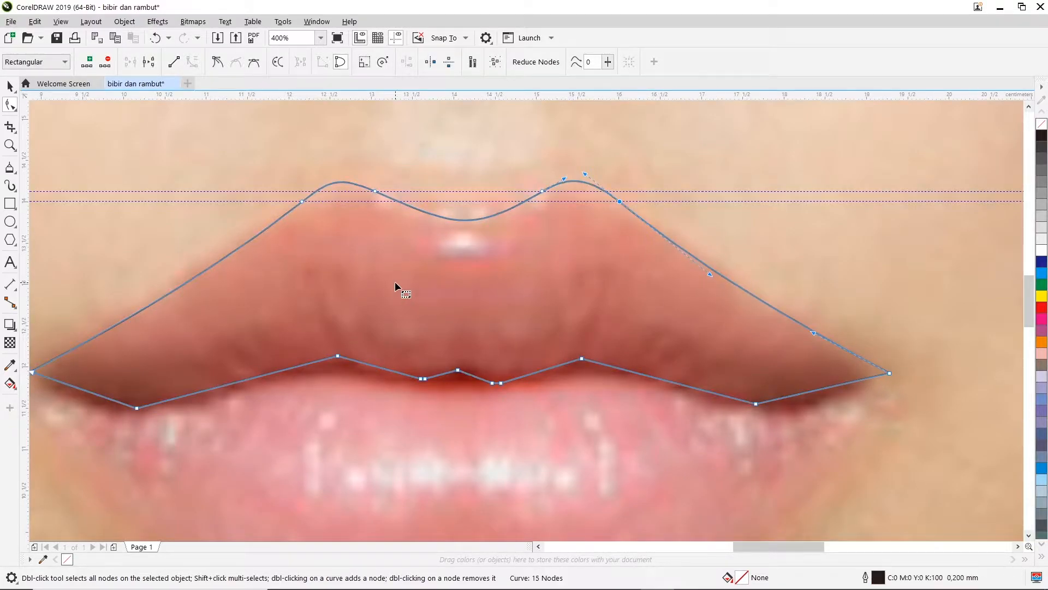
{"action": "left_click", "coordinate": [302, 201]}
{"action": "left_click_drag", "start_coordinate": [208, 273], "coordinate": [209, 261]}
{"action": "left_click", "coordinate": [888, 376]}
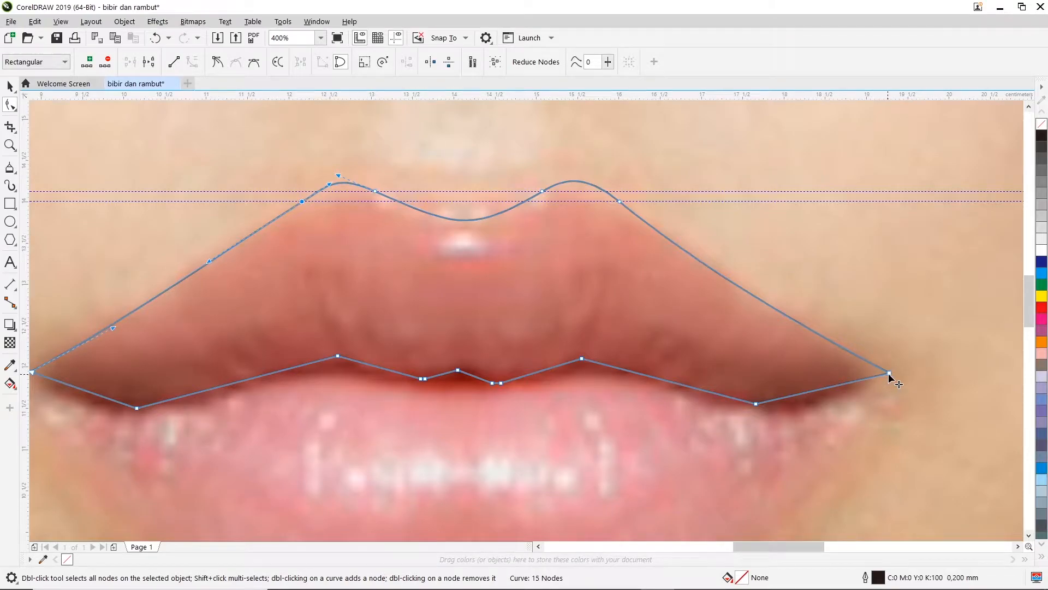
{"action": "left_click_drag", "start_coordinate": [710, 275], "coordinate": [712, 268]}
{"action": "scroll", "coordinate": [720, 336], "scroll_direction": "down", "scroll_amount": 2}
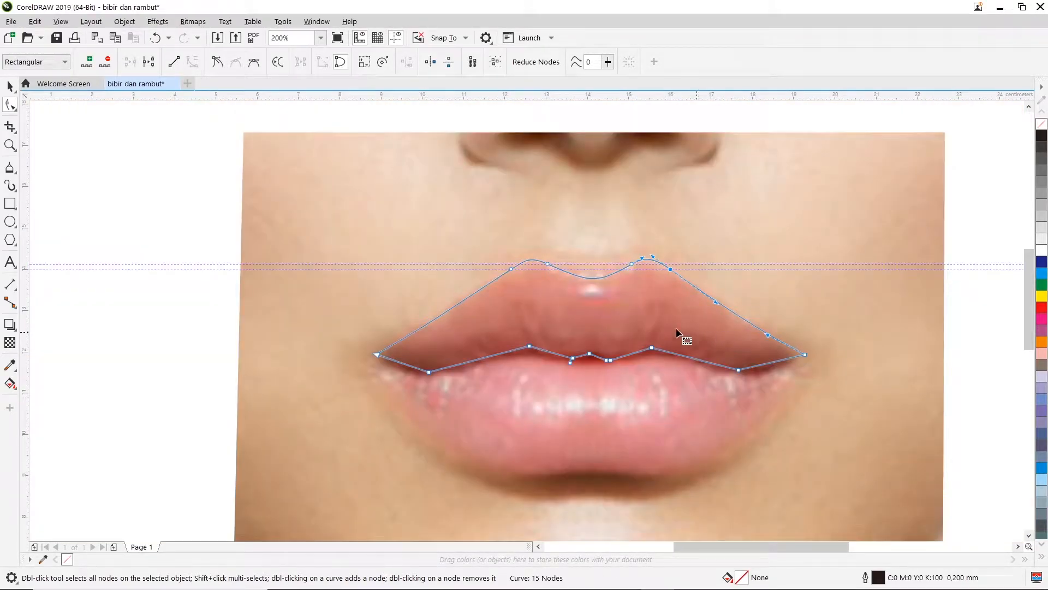
{"action": "scroll", "coordinate": [591, 345], "scroll_direction": "up", "scroll_amount": 2}
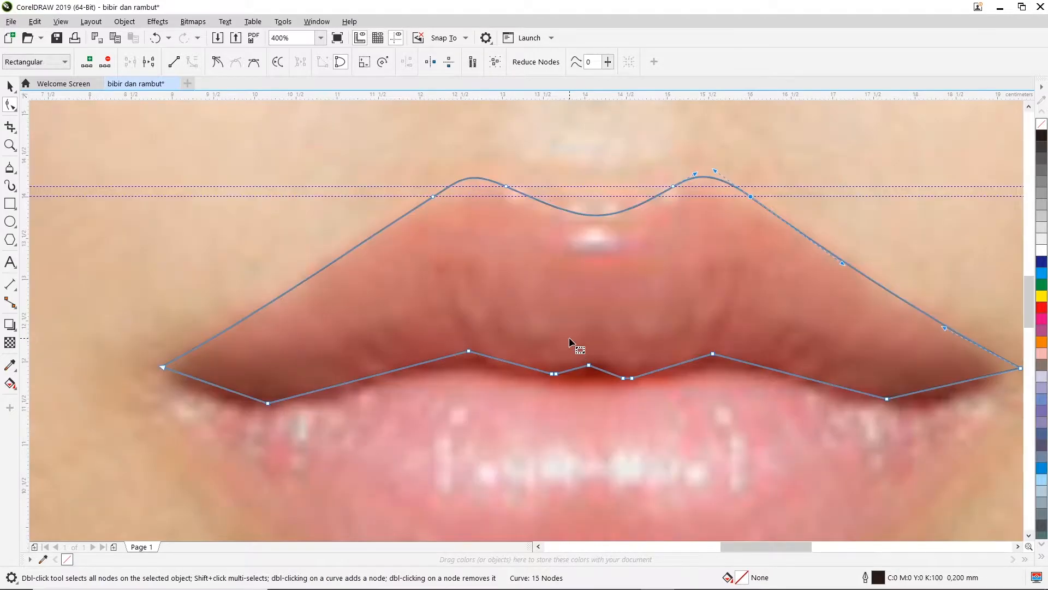
{"action": "left_click", "coordinate": [1016, 546]}
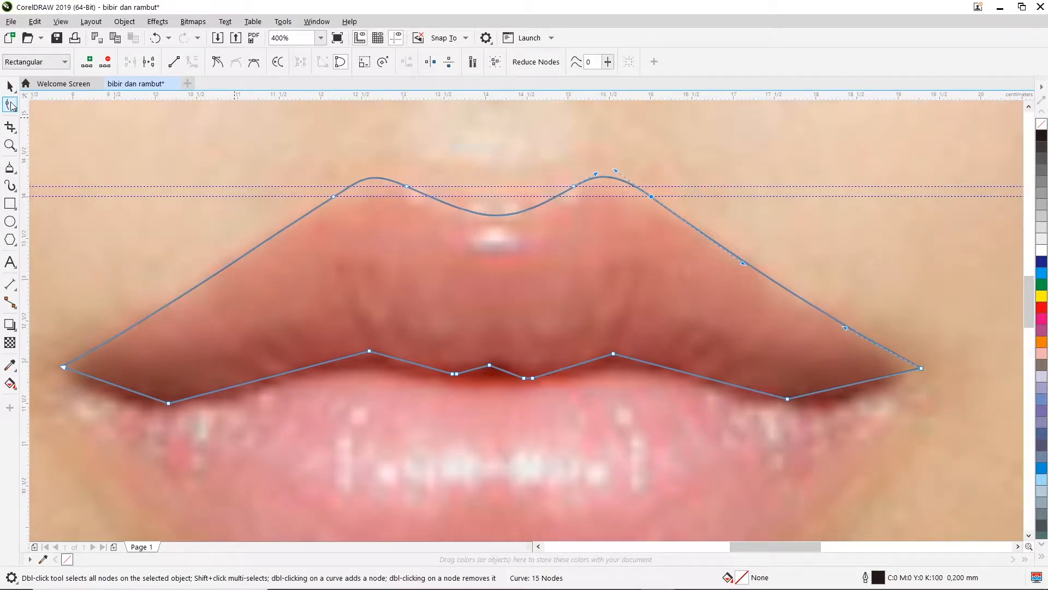
Step: Delete both horizontal guidelines crossing the peaks of the upper lip
{"action": "left_click", "coordinate": [10, 86]}
{"action": "left_click", "coordinate": [10, 88]}
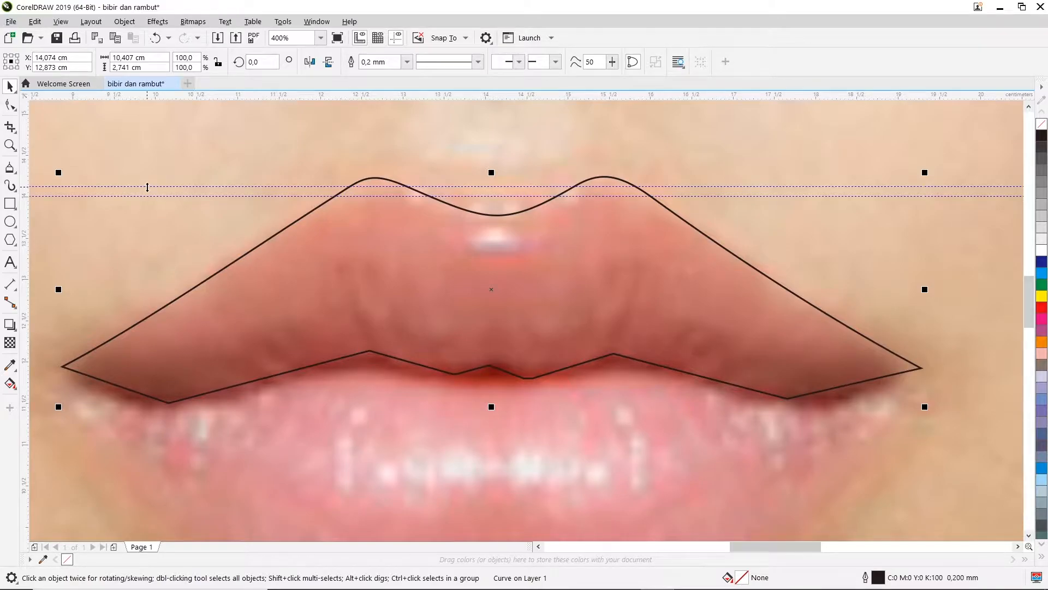
{"action": "left_click_drag", "start_coordinate": [148, 187], "coordinate": [152, 196]}
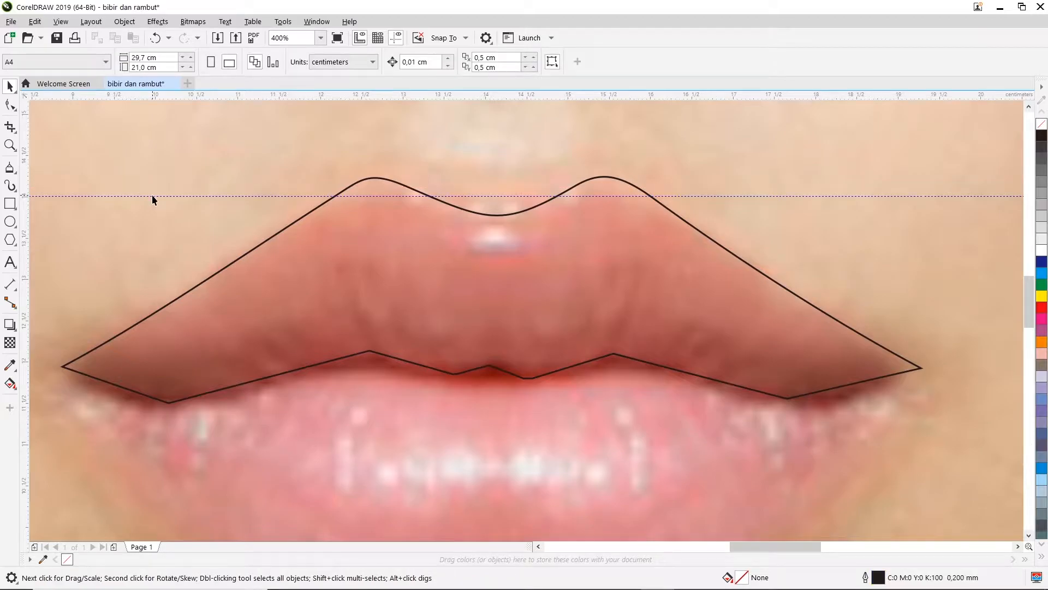
{"action": "left_click", "coordinate": [153, 197]}
{"action": "key", "text": "Delete"}
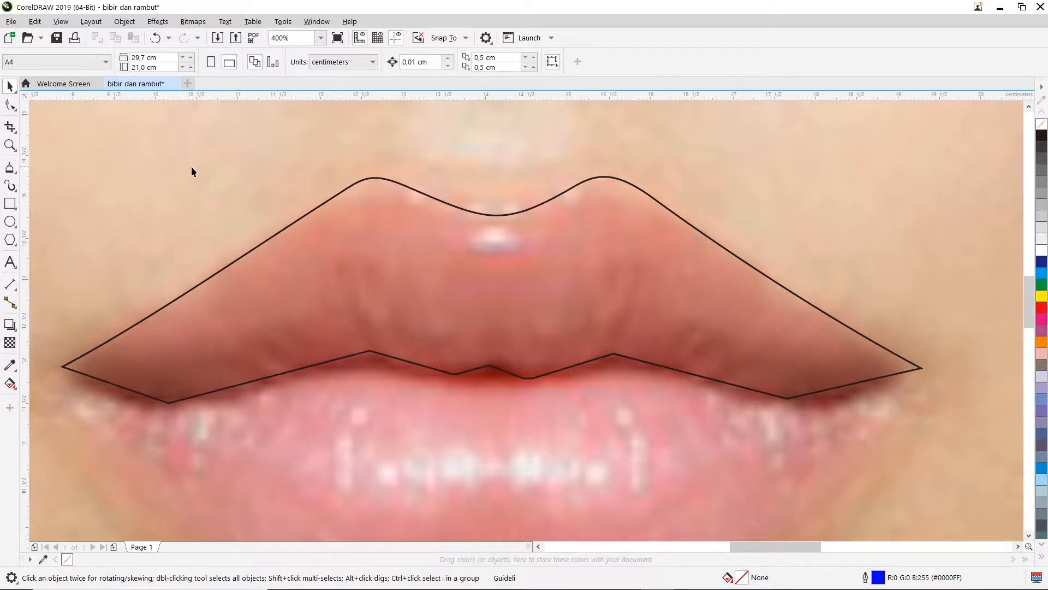
Step: Turn the straight segment at the lip outline's lower right corner node into a curve and delete that node
{"action": "left_click", "coordinate": [10, 106]}
{"action": "left_click", "coordinate": [10, 85]}
{"action": "left_click", "coordinate": [628, 360]}
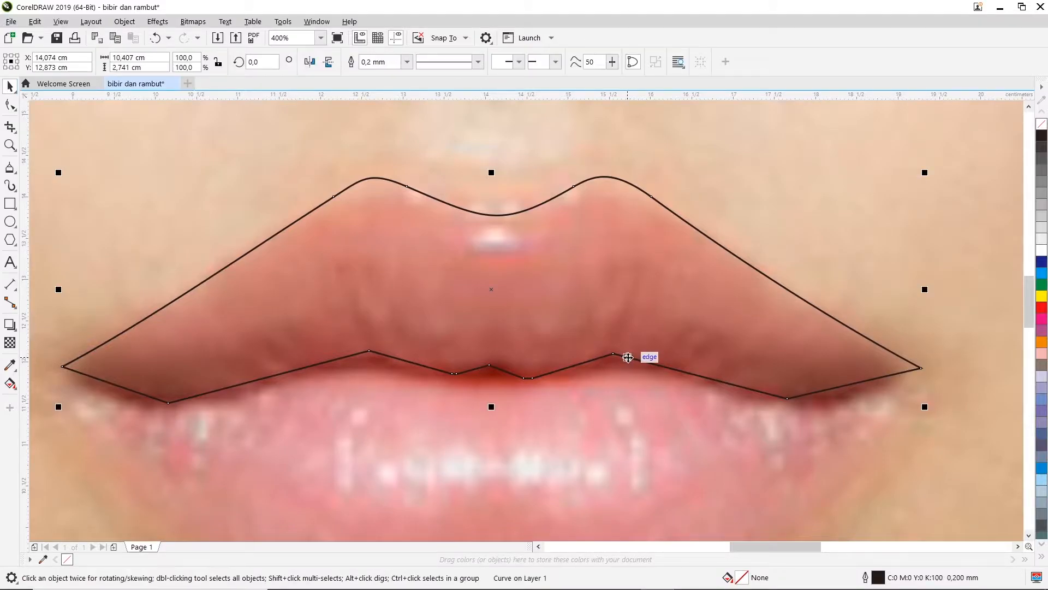
{"action": "left_click", "coordinate": [10, 106]}
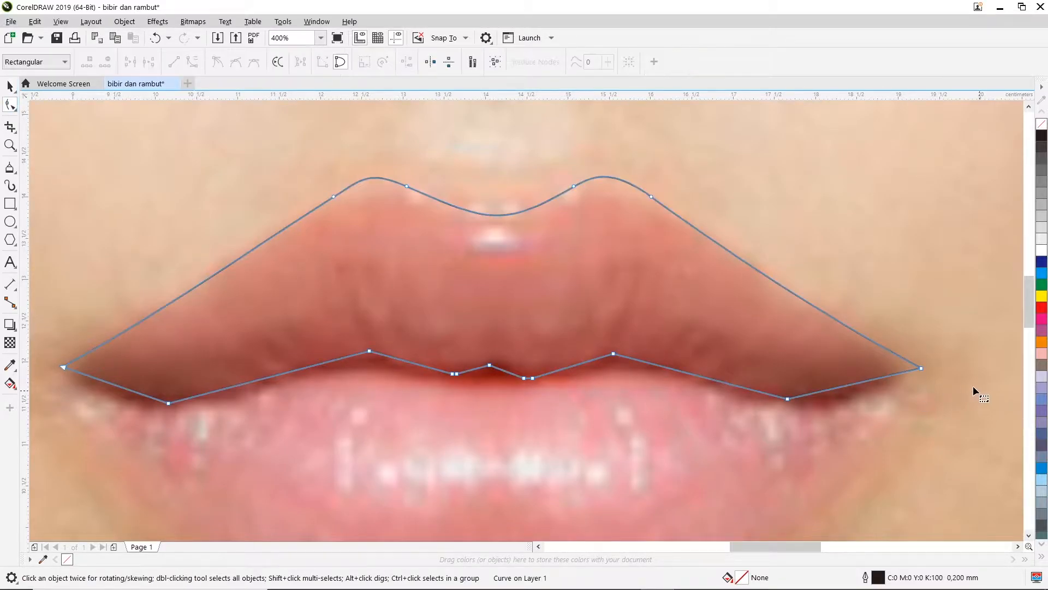
{"action": "right_click", "coordinate": [787, 398]}
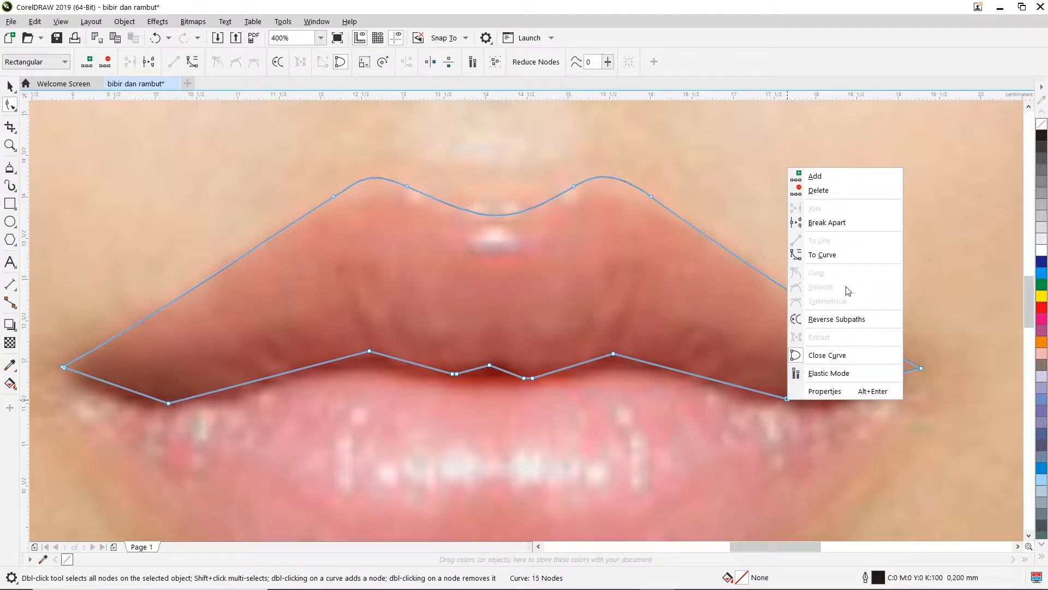
{"action": "left_click", "coordinate": [823, 251]}
{"action": "double_click", "coordinate": [787, 399]}
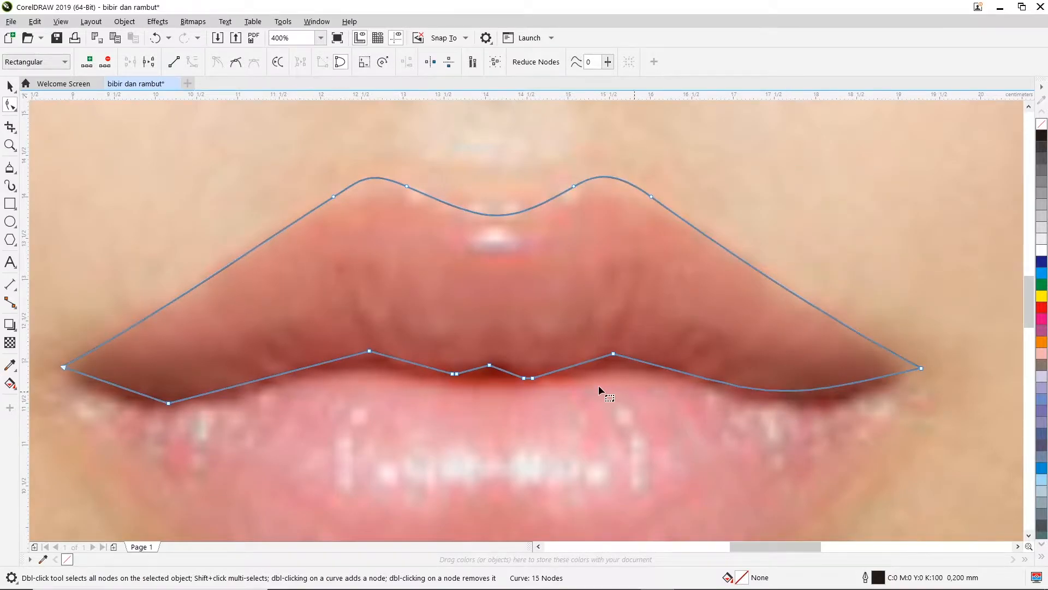
Step: Turn the straight segment at the lip outline's lower left corner node into a curve and delete that node
{"action": "left_click", "coordinate": [168, 404]}
{"action": "right_click", "coordinate": [167, 404]}
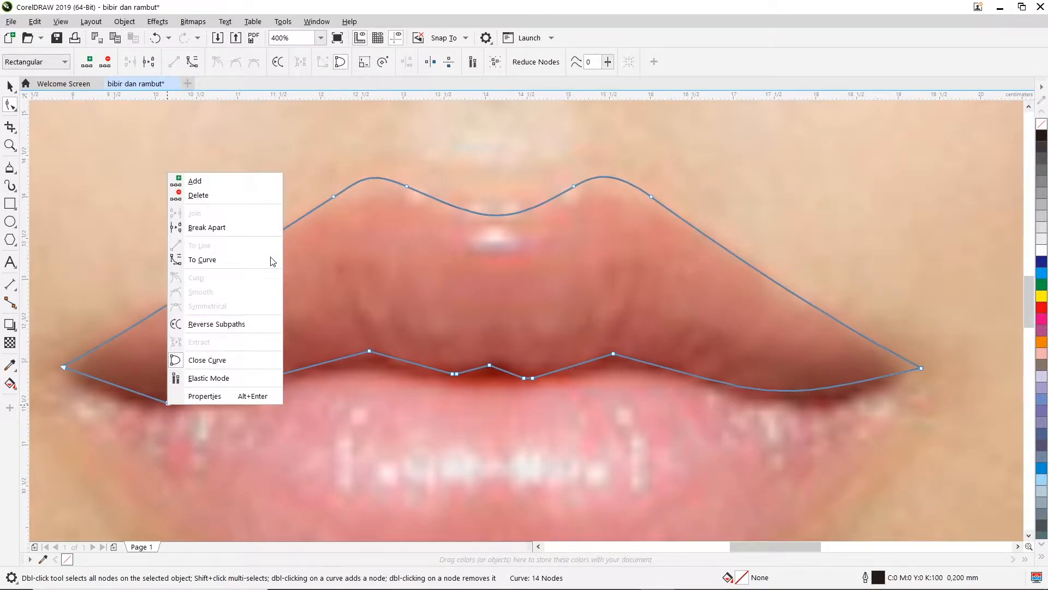
{"action": "left_click", "coordinate": [215, 258]}
{"action": "left_click", "coordinate": [164, 403]}
{"action": "double_click", "coordinate": [170, 405]}
Step: Round both mouth corners by reshaping the lower edge's curve handles to follow the photo, and shift the corner nodes slightly inward
{"action": "left_click", "coordinate": [62, 366]}
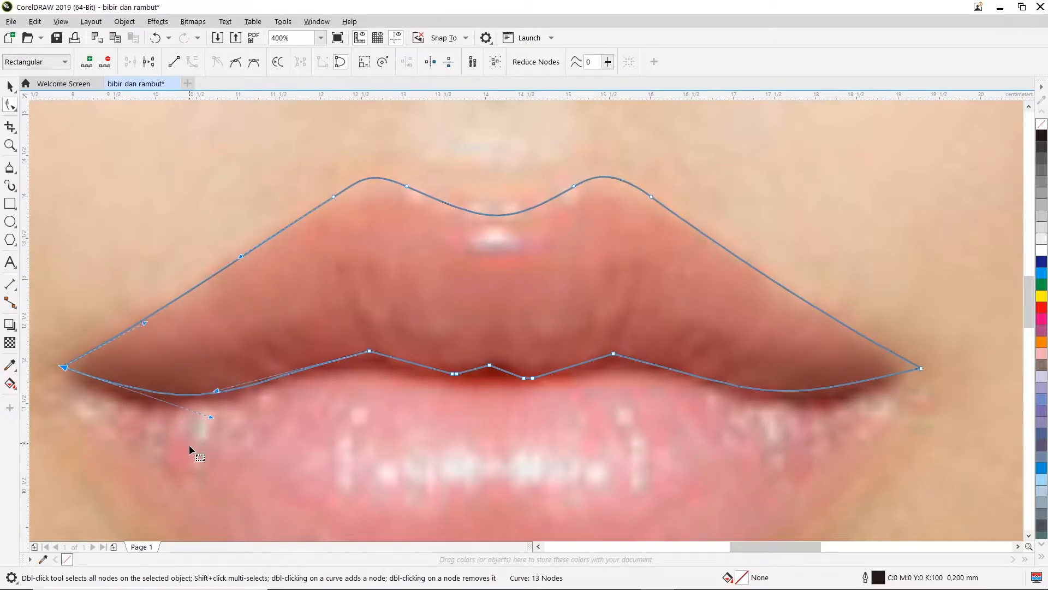
{"action": "left_click_drag", "start_coordinate": [211, 419], "coordinate": [54, 395]}
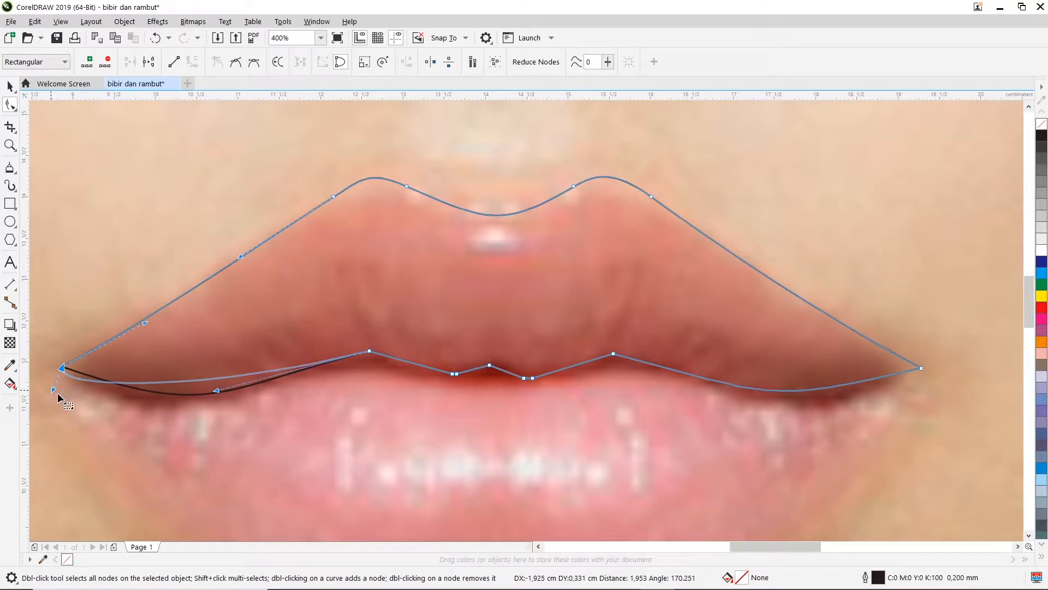
{"action": "left_click_drag", "start_coordinate": [215, 393], "coordinate": [229, 424]}
{"action": "left_click", "coordinate": [921, 368]}
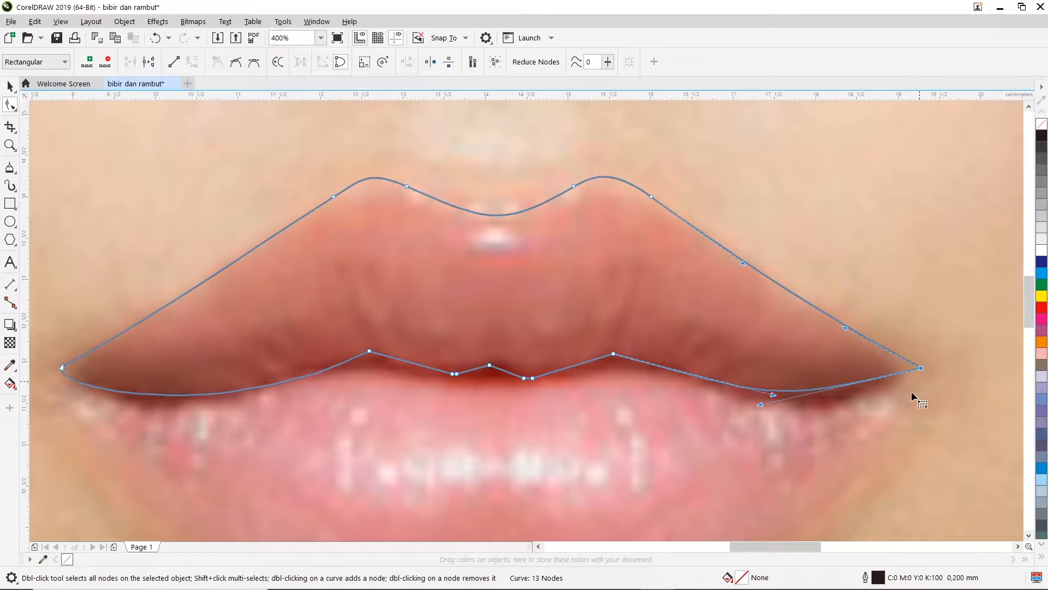
{"action": "left_click_drag", "start_coordinate": [761, 405], "coordinate": [931, 380]}
{"action": "left_click_drag", "start_coordinate": [774, 395], "coordinate": [789, 434]}
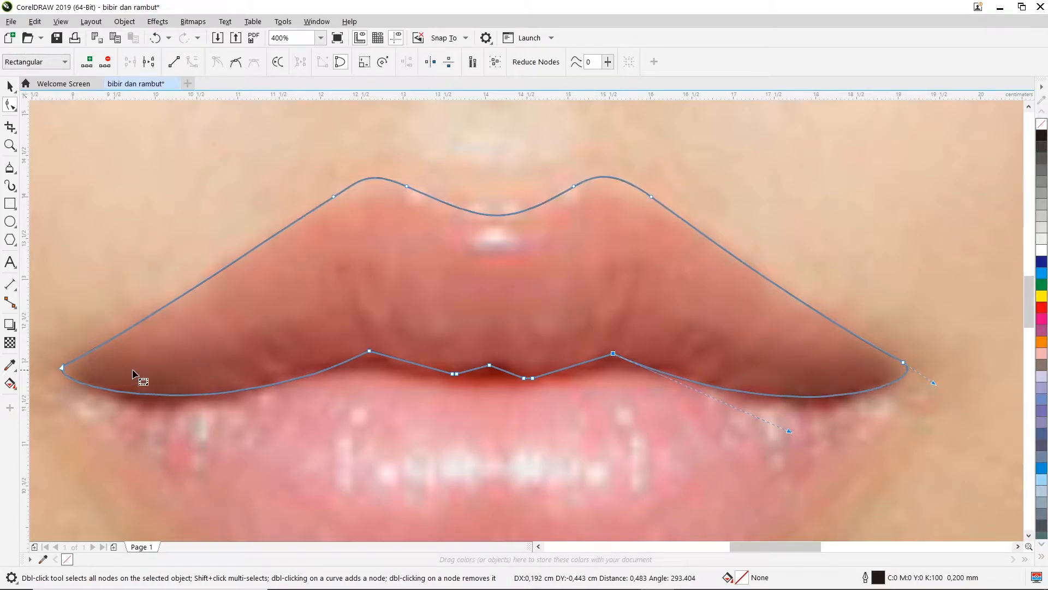
{"action": "left_click", "coordinate": [63, 368]}
{"action": "left_click_drag", "start_coordinate": [66, 366], "coordinate": [59, 397]}
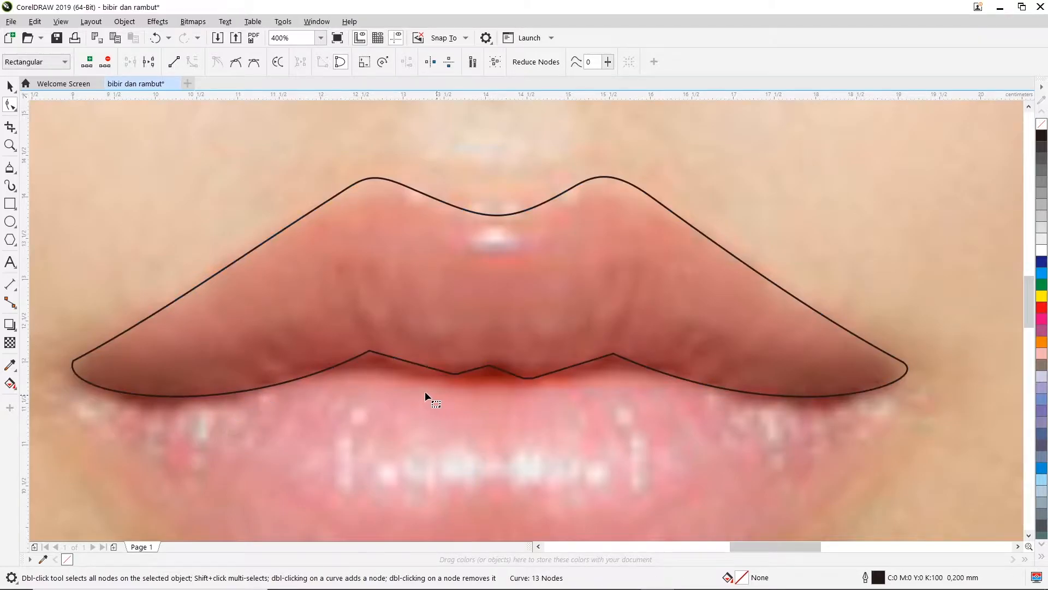
{"action": "left_click", "coordinate": [369, 351]}
{"action": "left_click", "coordinate": [370, 354]}
{"action": "left_click_drag", "start_coordinate": [370, 353], "coordinate": [372, 418]}
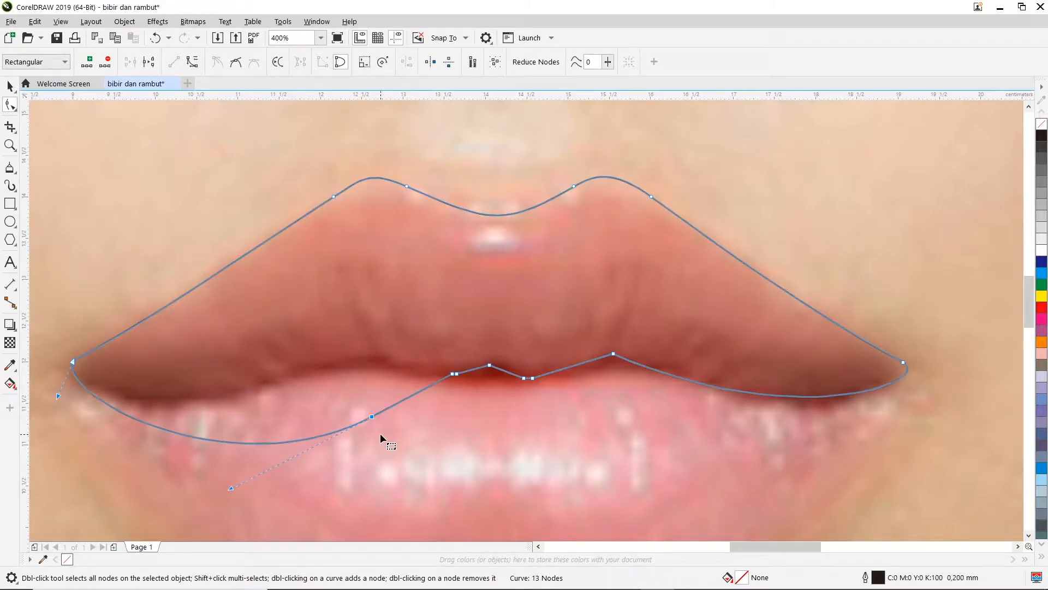
{"action": "key", "text": "ctrl+z"}
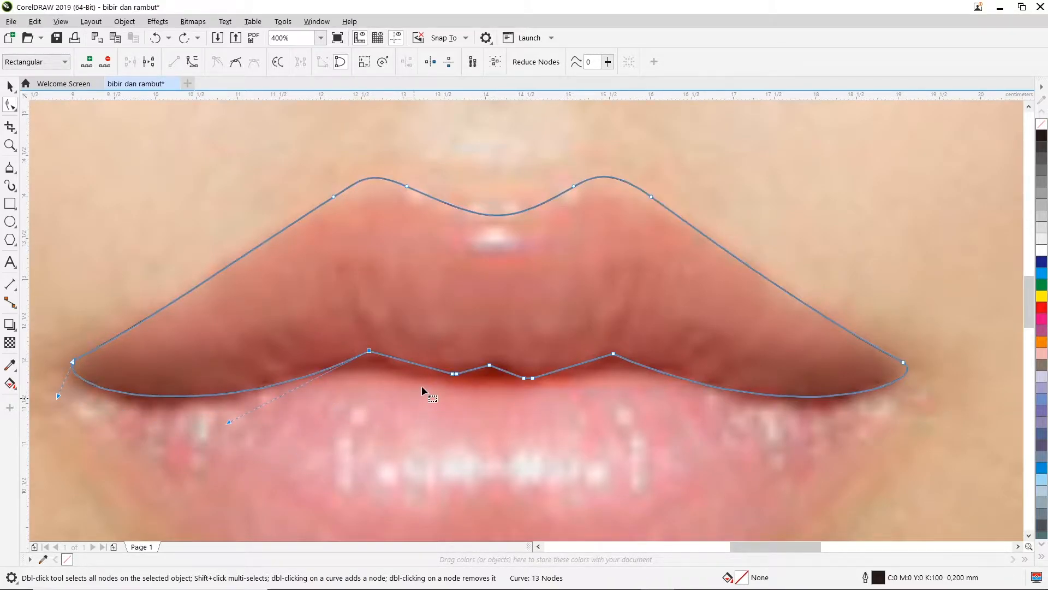
Step: Remove the duplicate nodes on both sides of the lower edge's central notch and shift the left one slightly down and outward
{"action": "left_click_drag", "start_coordinate": [456, 373], "coordinate": [449, 380]}
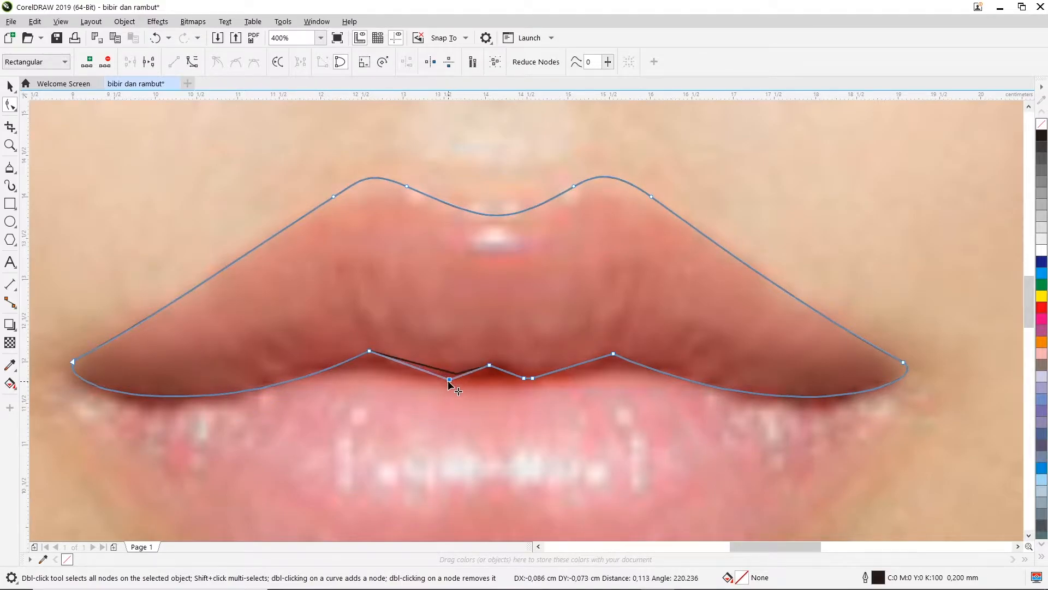
{"action": "double_click", "coordinate": [533, 379]}
{"action": "left_click", "coordinate": [552, 408]}
Step: Round the lower edge's right peak by curving its inner segment, adding a node on each side, deleting the corner node, and raising the curve slightly
{"action": "left_click", "coordinate": [617, 356]}
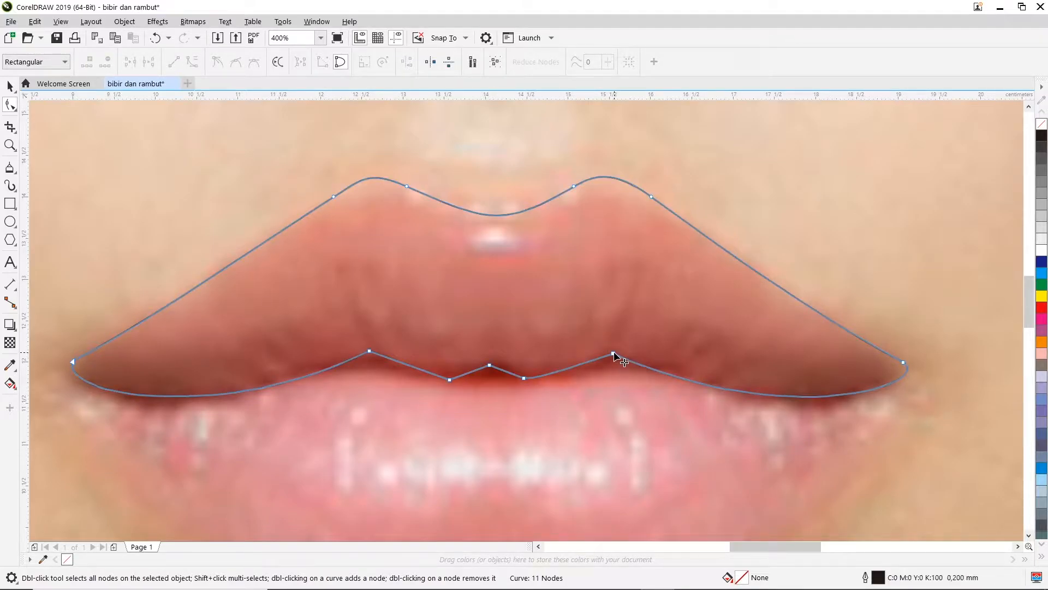
{"action": "right_click", "coordinate": [615, 353]}
{"action": "scroll", "coordinate": [595, 325], "scroll_direction": "up", "scroll_amount": 4}
{"action": "left_click", "coordinate": [743, 421]}
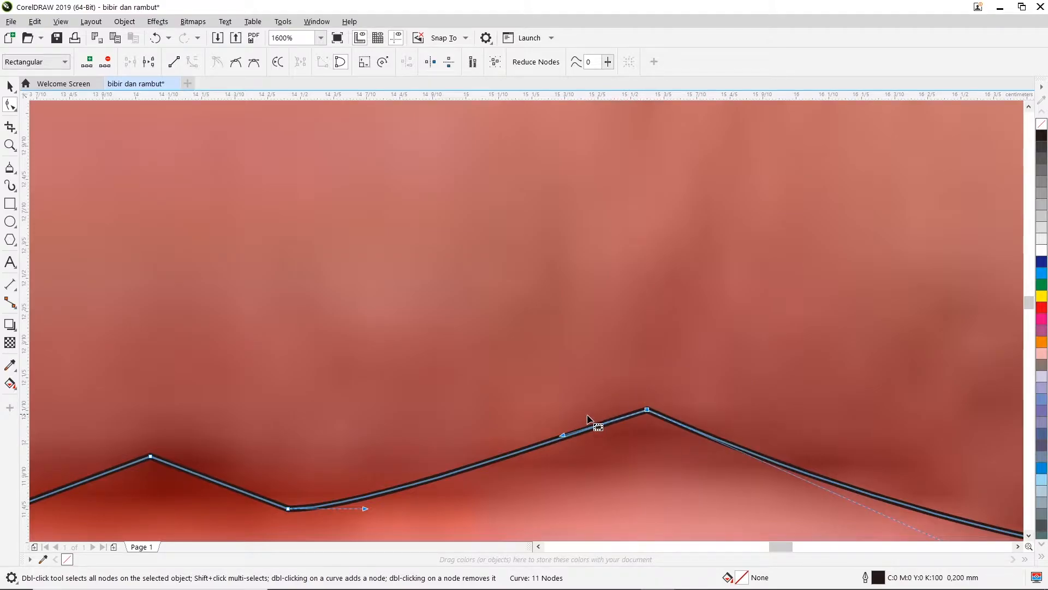
{"action": "double_click", "coordinate": [728, 443]}
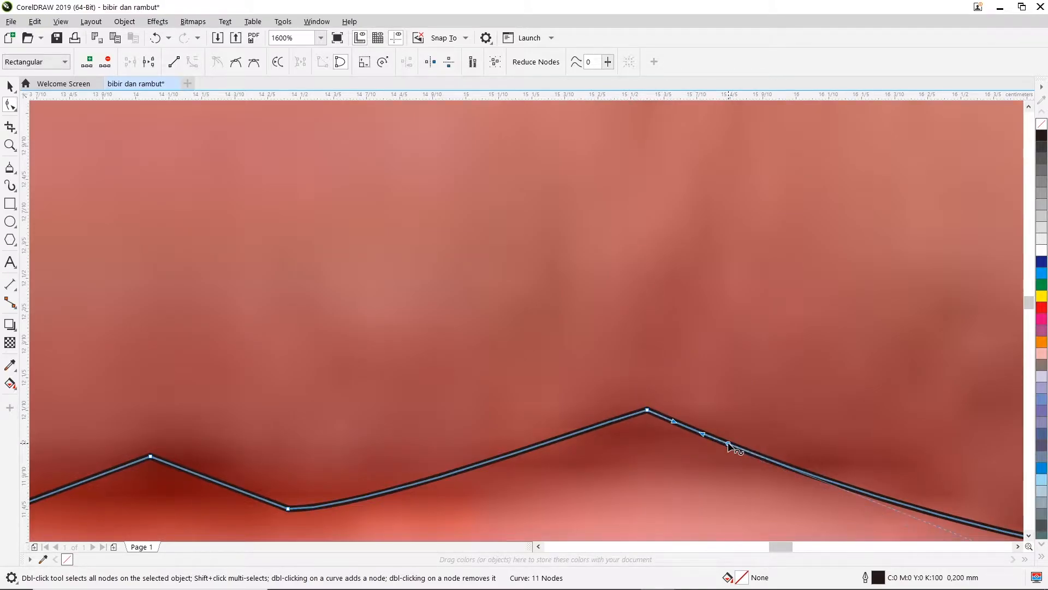
{"action": "left_click", "coordinate": [560, 438]}
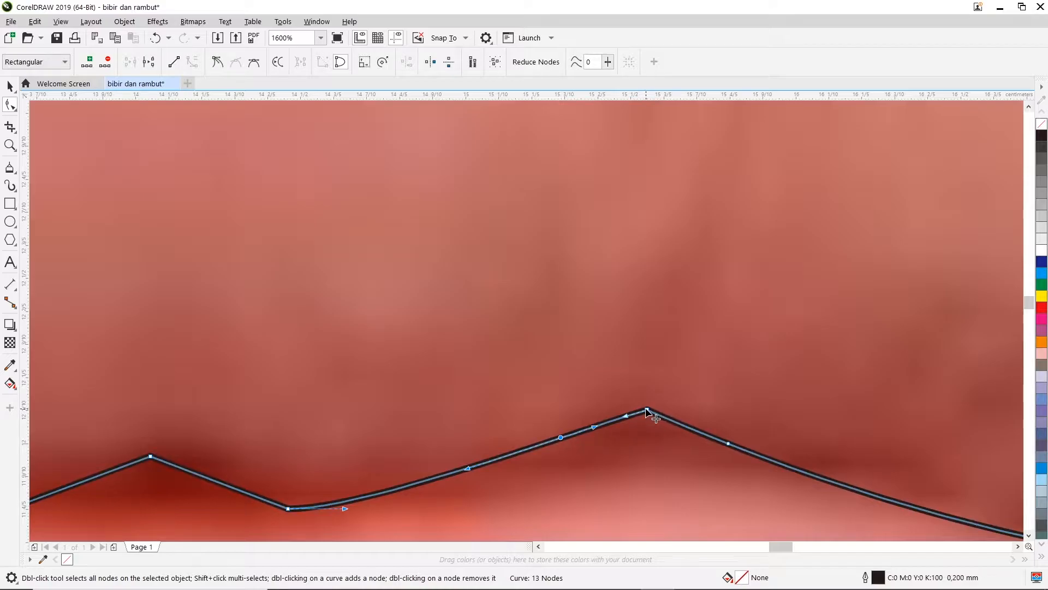
{"action": "right_click", "coordinate": [646, 410]}
{"action": "left_click", "coordinate": [611, 467]}
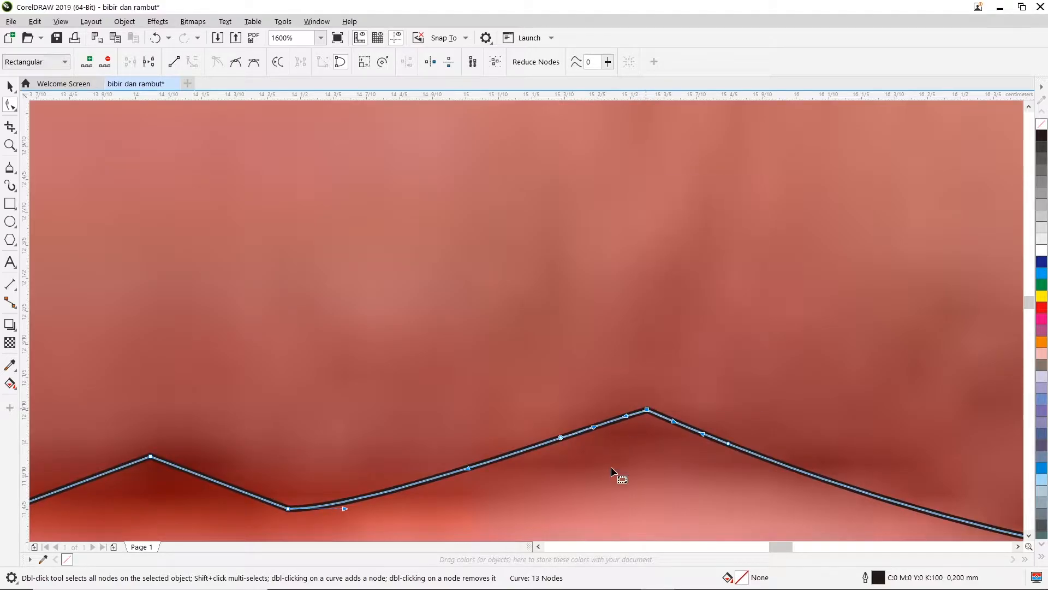
{"action": "double_click", "coordinate": [648, 410]}
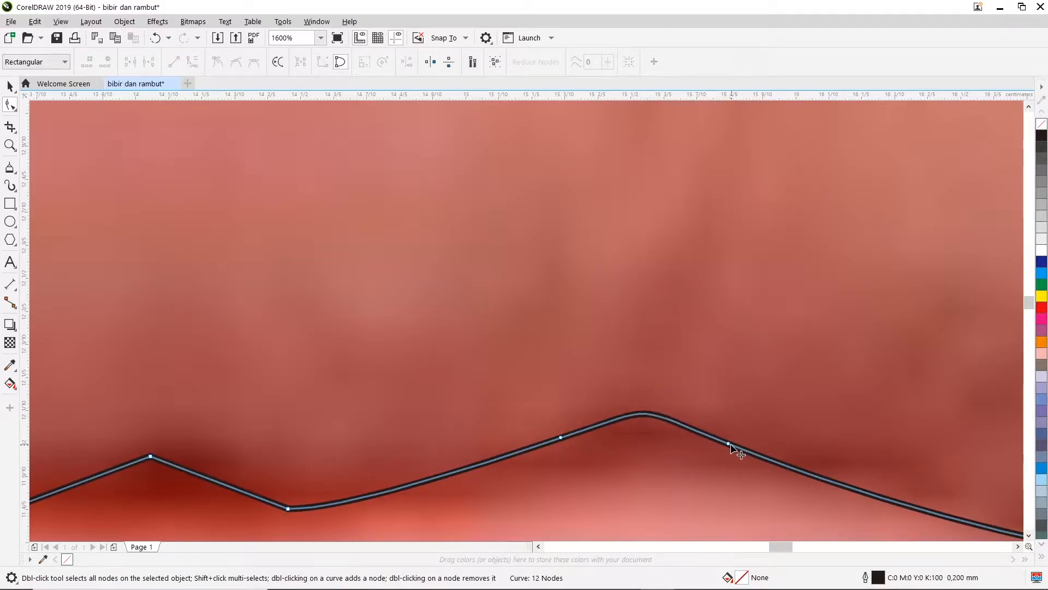
{"action": "mouse_move", "coordinate": [657, 416]}
{"action": "left_mouse_down"}
{"action": "mouse_move", "coordinate": [634, 412]}
{"action": "mouse_move", "coordinate": [659, 410]}
{"action": "left_mouse_up"}
{"action": "scroll", "coordinate": [658, 407], "scroll_direction": "down", "scroll_amount": 2}
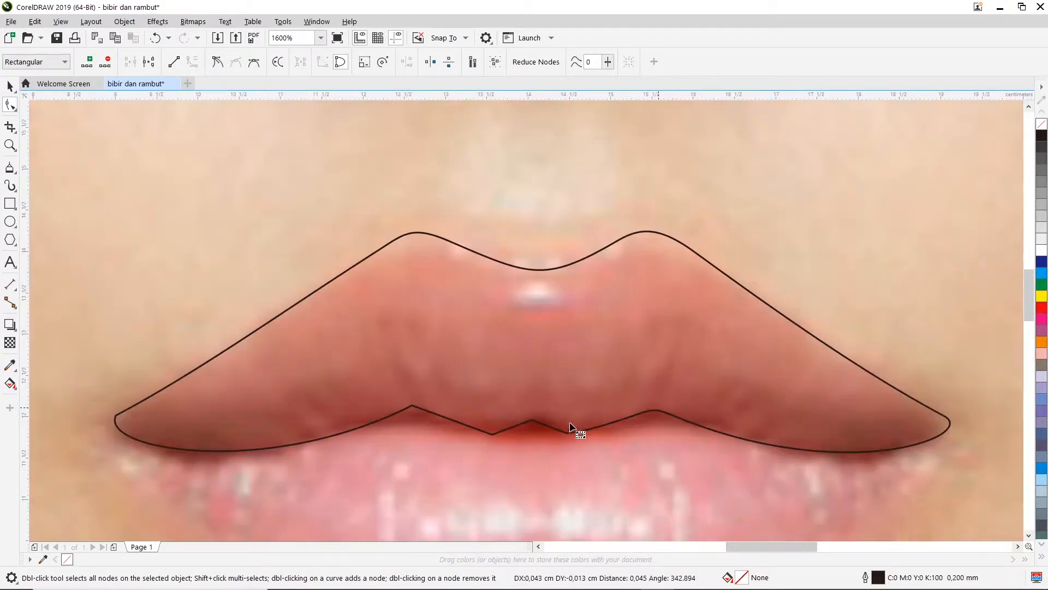
Step: Round the lower edge's left peak by adding a node on each side, deleting the corner node, and raising the curve slightly
{"action": "scroll", "coordinate": [410, 425], "scroll_direction": "up", "scroll_amount": 1}
{"action": "double_click", "coordinate": [370, 405]}
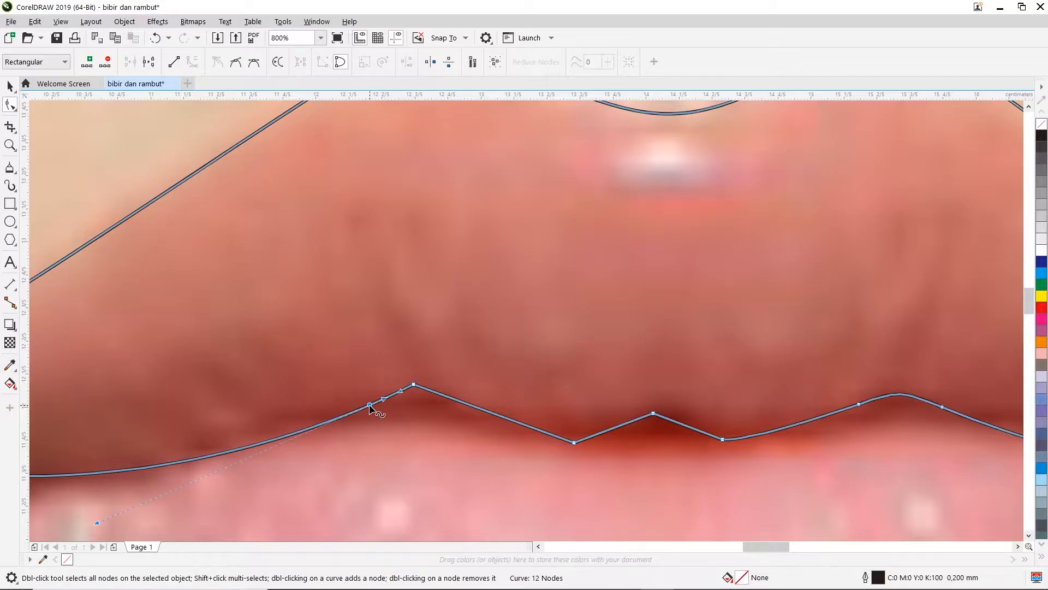
{"action": "double_click", "coordinate": [453, 400]}
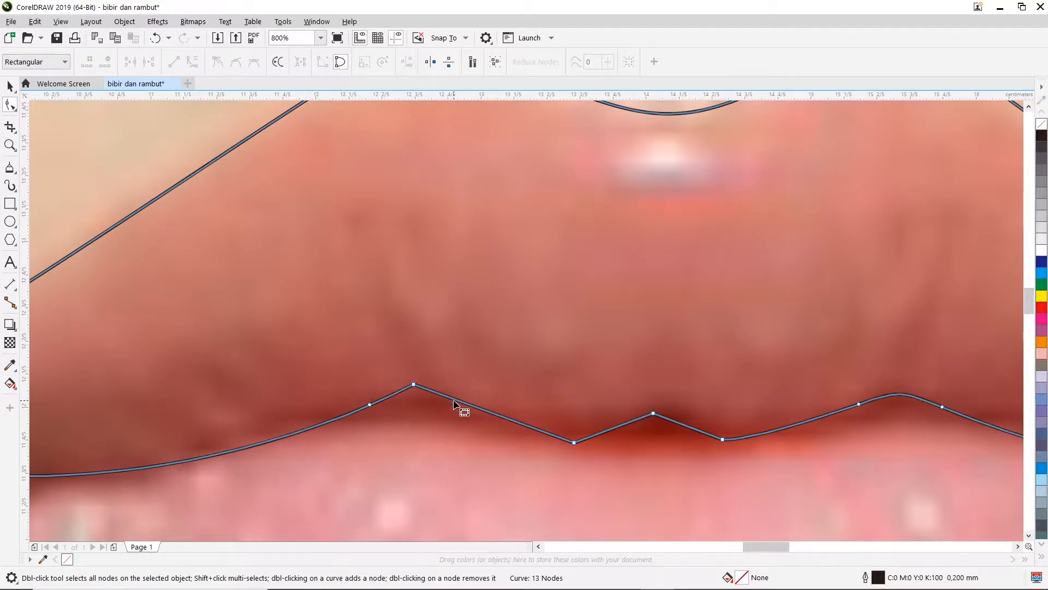
{"action": "double_click", "coordinate": [414, 385]}
{"action": "mouse_move", "coordinate": [419, 385]}
{"action": "left_mouse_down"}
{"action": "mouse_move", "coordinate": [407, 388]}
{"action": "mouse_move", "coordinate": [419, 383]}
{"action": "left_mouse_up"}
{"action": "scroll", "coordinate": [505, 438], "scroll_direction": "down", "scroll_amount": 2}
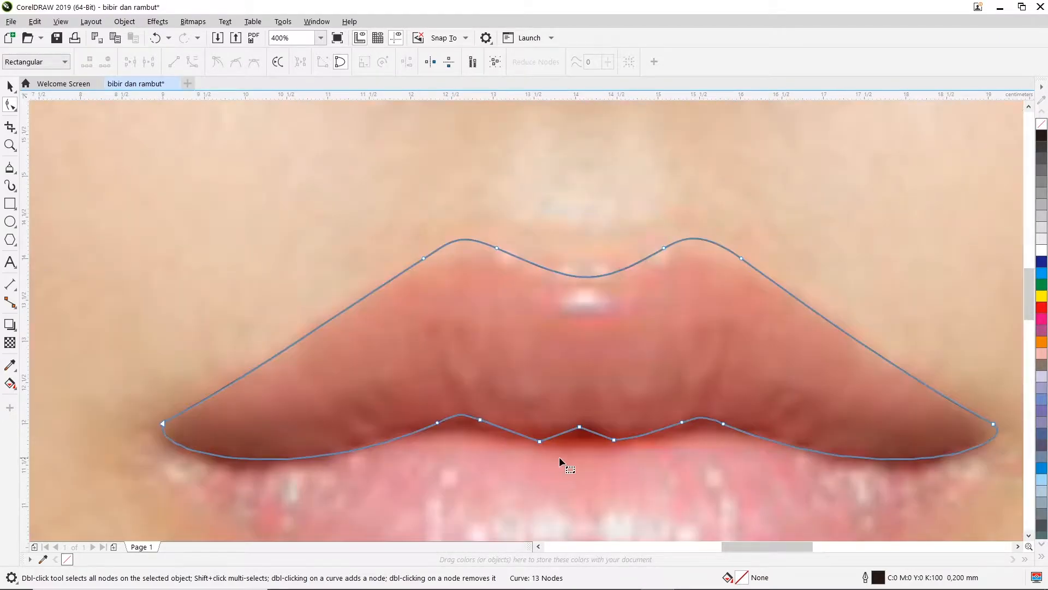
Step: Move the inner node of the lower edge's left peak slightly outward to even out the slope toward the central notch
{"action": "scroll", "coordinate": [483, 423], "scroll_direction": "up", "scroll_amount": 1}
{"action": "left_click", "coordinate": [480, 426]}
{"action": "left_click_drag", "start_coordinate": [480, 426], "coordinate": [470, 419]}
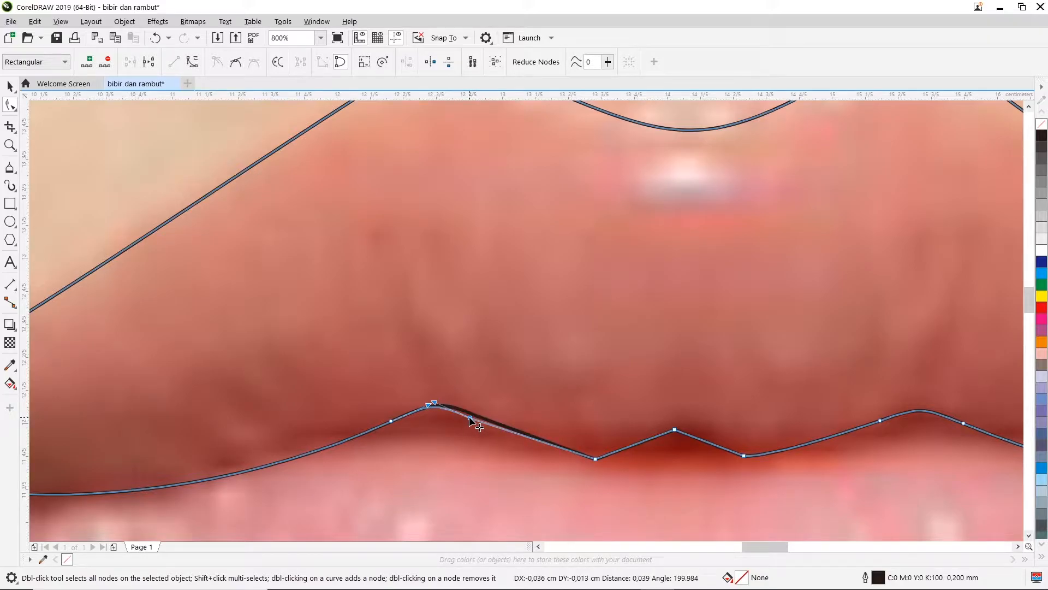
{"action": "left_click", "coordinate": [618, 470]}
{"action": "scroll", "coordinate": [710, 470], "scroll_direction": "down", "scroll_amount": 2}
{"action": "scroll", "coordinate": [756, 470], "scroll_direction": "up", "scroll_amount": 1}
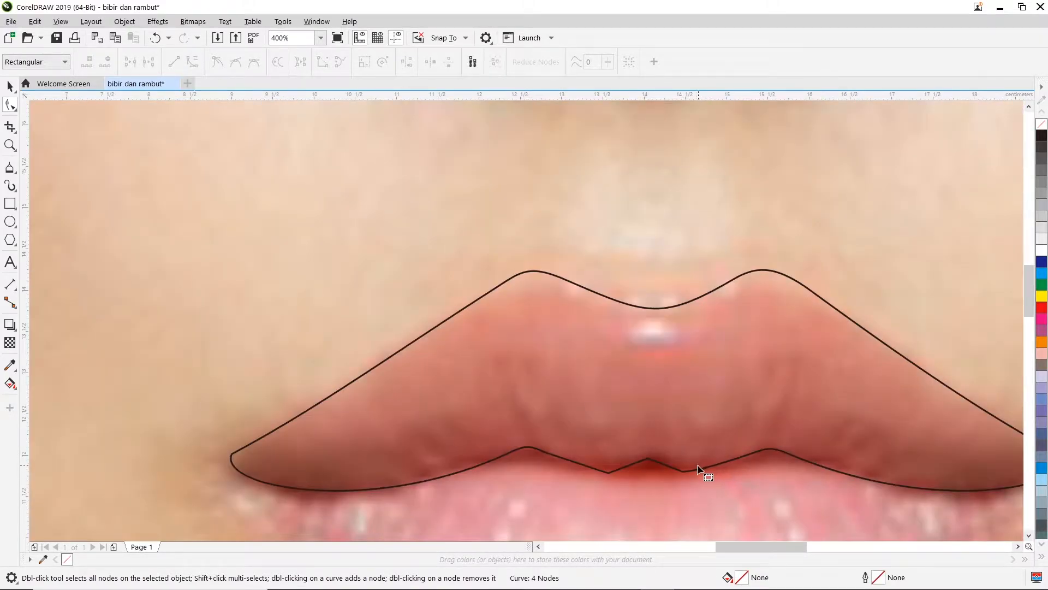
{"action": "left_click", "coordinate": [662, 464]}
{"action": "left_click", "coordinate": [682, 471]}
{"action": "scroll", "coordinate": [686, 472], "scroll_direction": "up", "scroll_amount": 1}
{"action": "left_click", "coordinate": [647, 458]}
{"action": "left_click", "coordinate": [622, 469]}
{"action": "scroll", "coordinate": [623, 469], "scroll_direction": "down", "scroll_amount": 3}
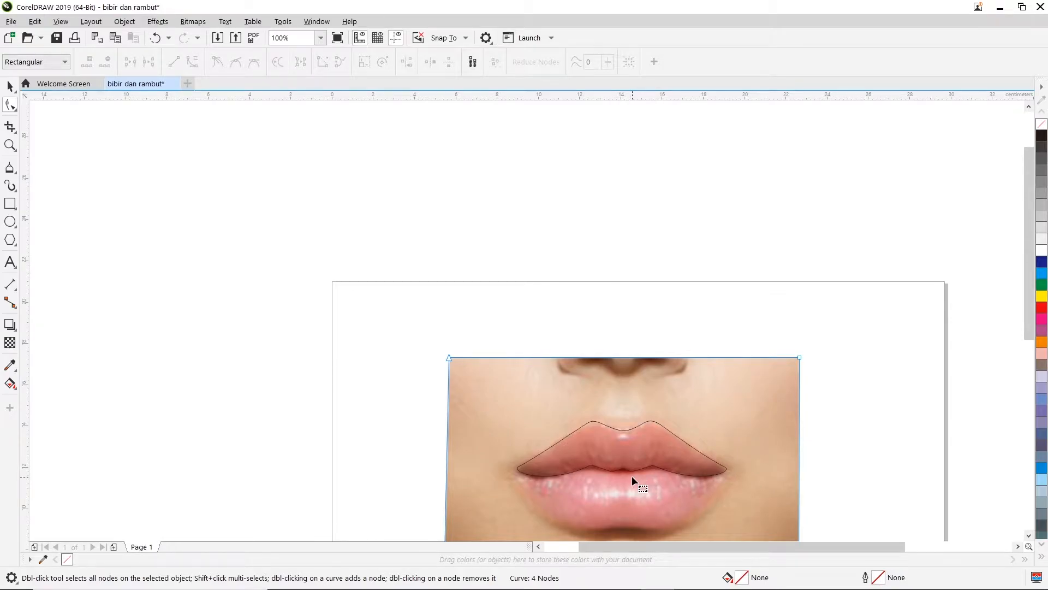
Step: Try to deepen the central dip of the upper lip's upper edge by pulling its curve slightly down
{"action": "scroll", "coordinate": [631, 477], "scroll_direction": "up", "scroll_amount": 1}
{"action": "left_click", "coordinate": [1014, 546]}
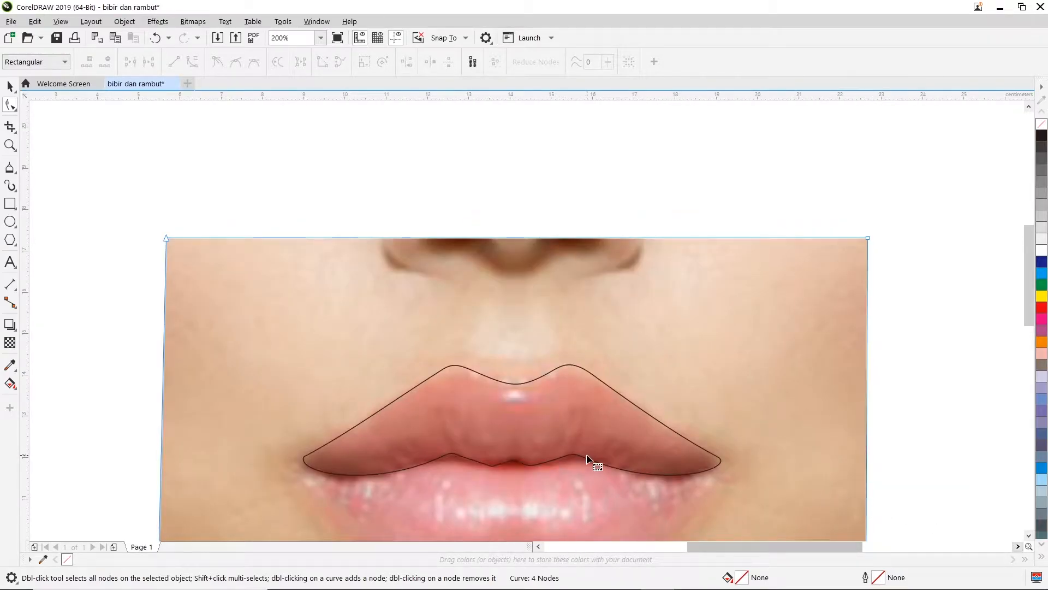
{"action": "scroll", "coordinate": [586, 454], "scroll_direction": "down", "scroll_amount": 1}
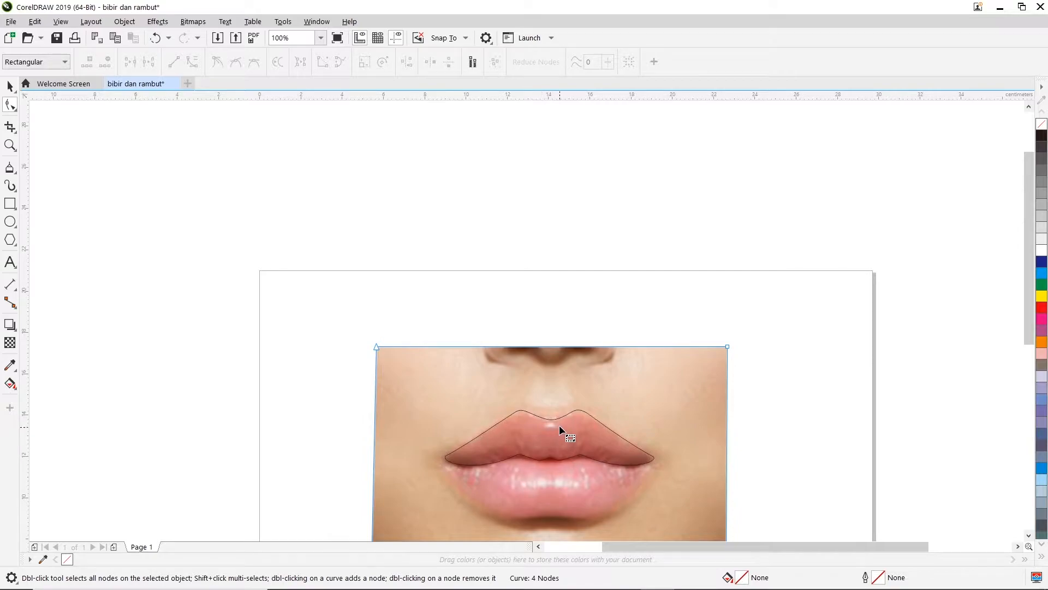
{"action": "scroll", "coordinate": [559, 425], "scroll_direction": "up", "scroll_amount": 1}
{"action": "left_click", "coordinate": [579, 400]}
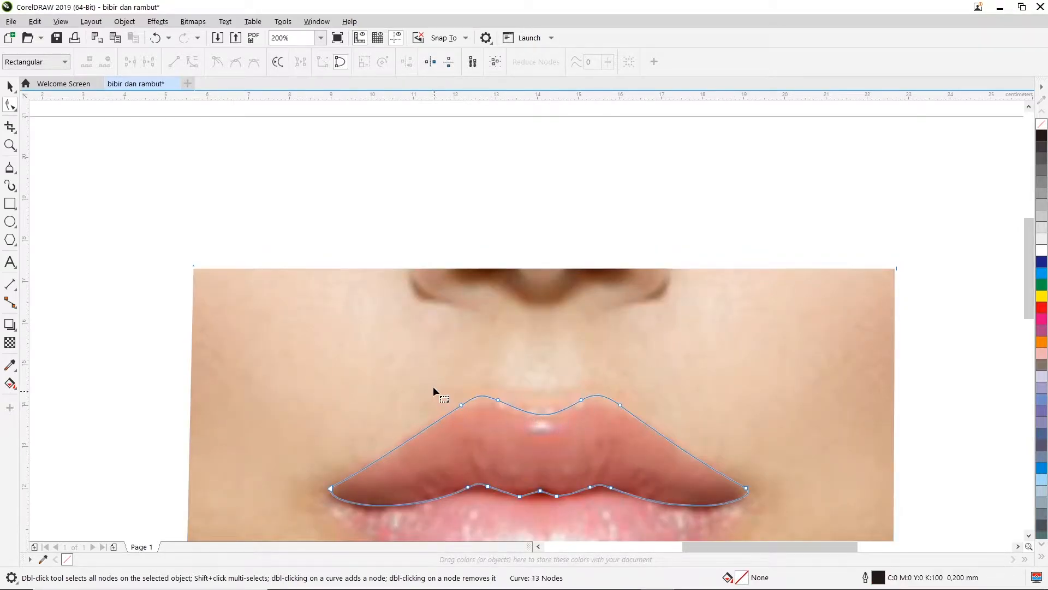
{"action": "left_click_drag", "start_coordinate": [653, 415], "coordinate": [654, 417]}
{"action": "left_click_drag", "start_coordinate": [541, 413], "coordinate": [542, 422]}
{"action": "scroll", "coordinate": [542, 422], "scroll_direction": "up", "scroll_amount": 1}
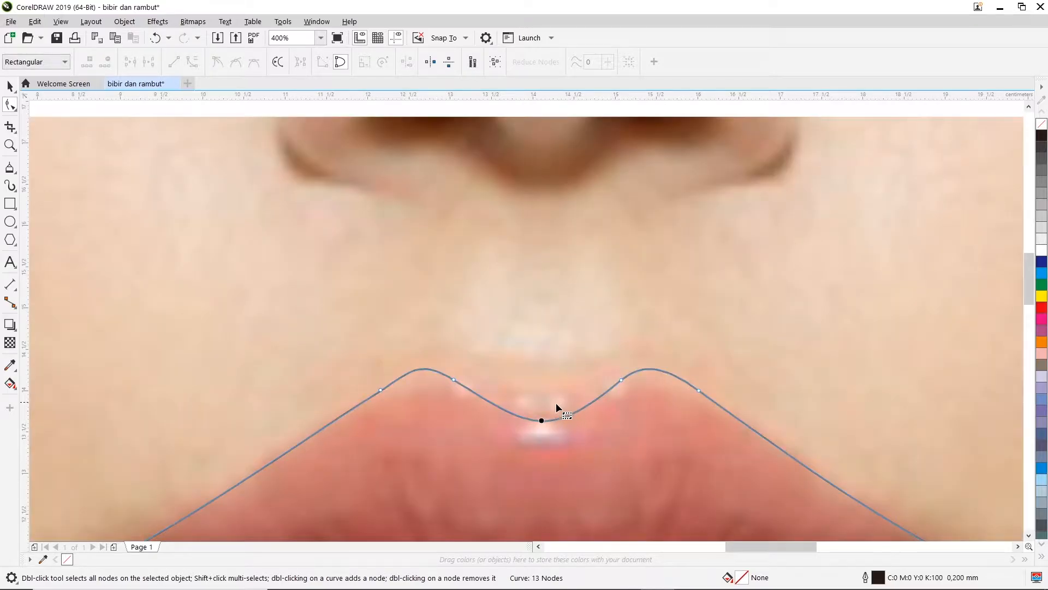
{"action": "key", "text": "ctrl+z"}
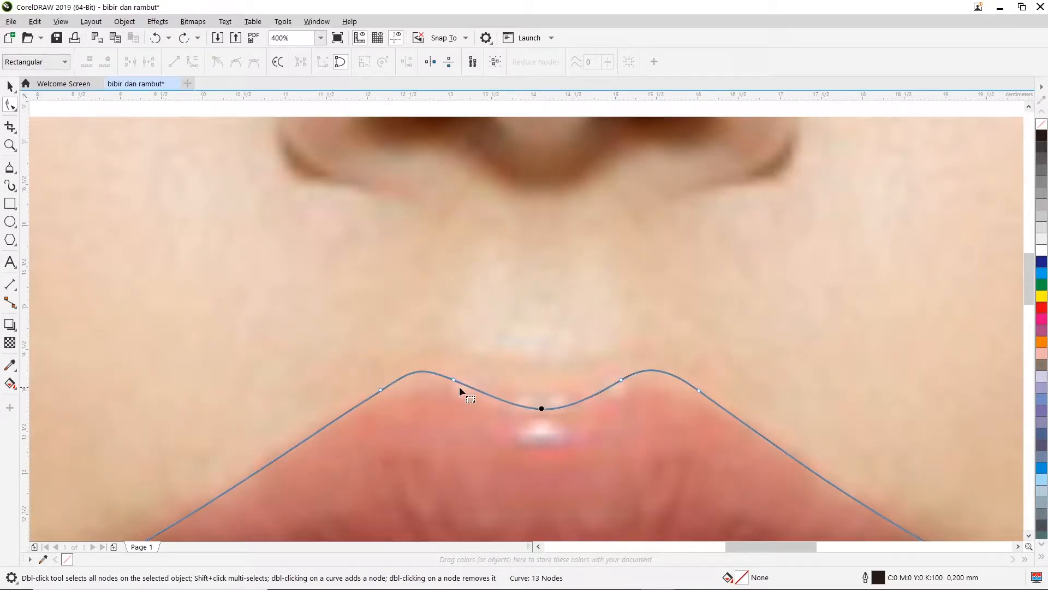
Step: Move the inner nodes of both upper-edge peaks slightly down and toward the central dip
{"action": "left_click_drag", "start_coordinate": [453, 379], "coordinate": [461, 385]}
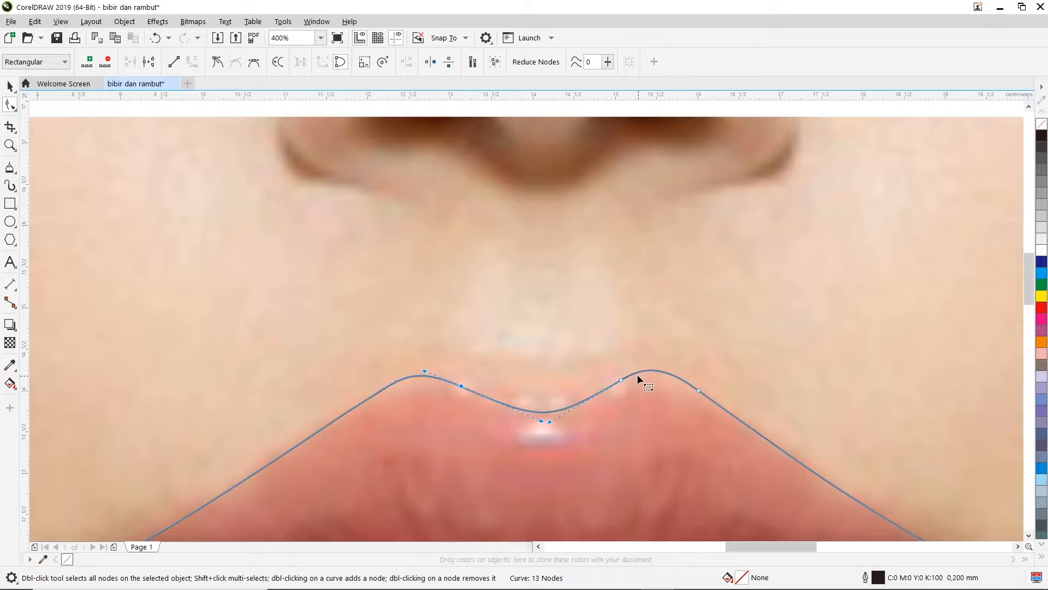
{"action": "left_click_drag", "start_coordinate": [621, 379], "coordinate": [614, 390]}
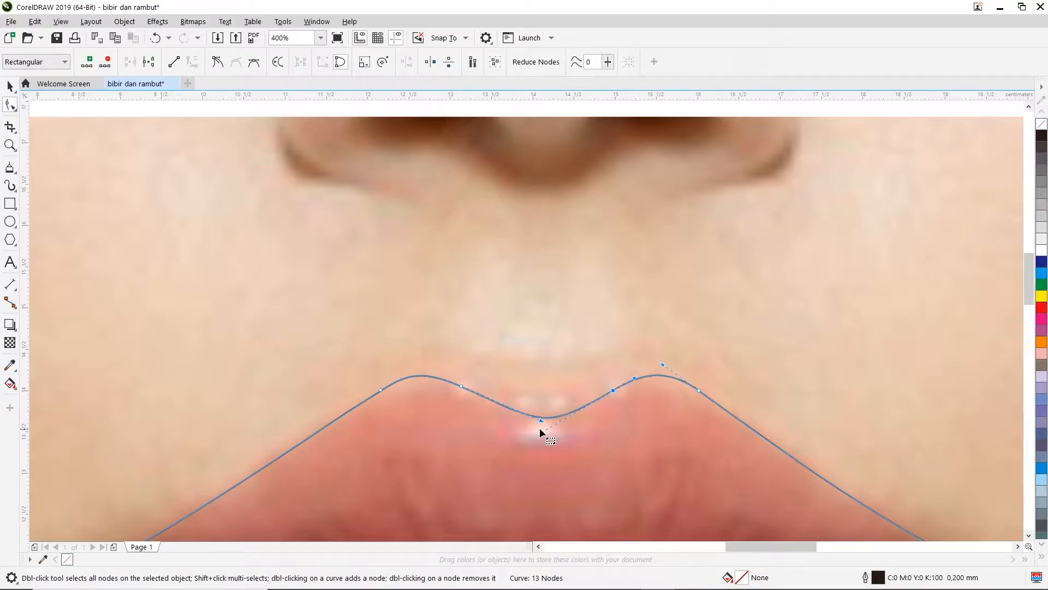
{"action": "scroll", "coordinate": [552, 389], "scroll_direction": "down", "scroll_amount": 5}
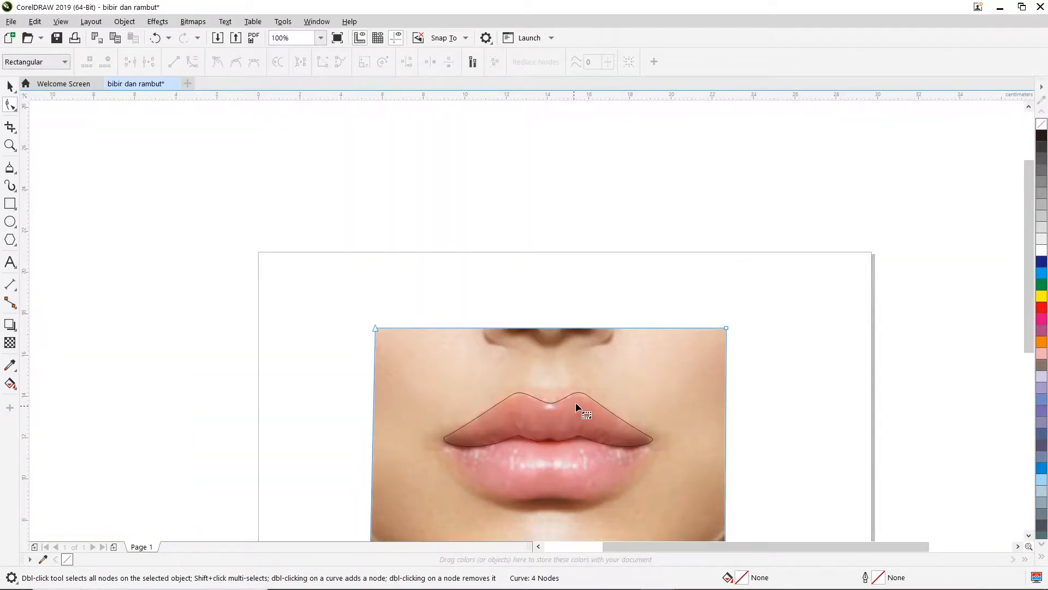
{"action": "scroll", "coordinate": [570, 393], "scroll_direction": "up", "scroll_amount": 4}
{"action": "left_click", "coordinate": [570, 394]}
{"action": "left_click", "coordinate": [557, 401]}
{"action": "left_click_drag", "start_coordinate": [558, 403], "coordinate": [556, 406]}
{"action": "scroll", "coordinate": [555, 418], "scroll_direction": "down", "scroll_amount": 3}
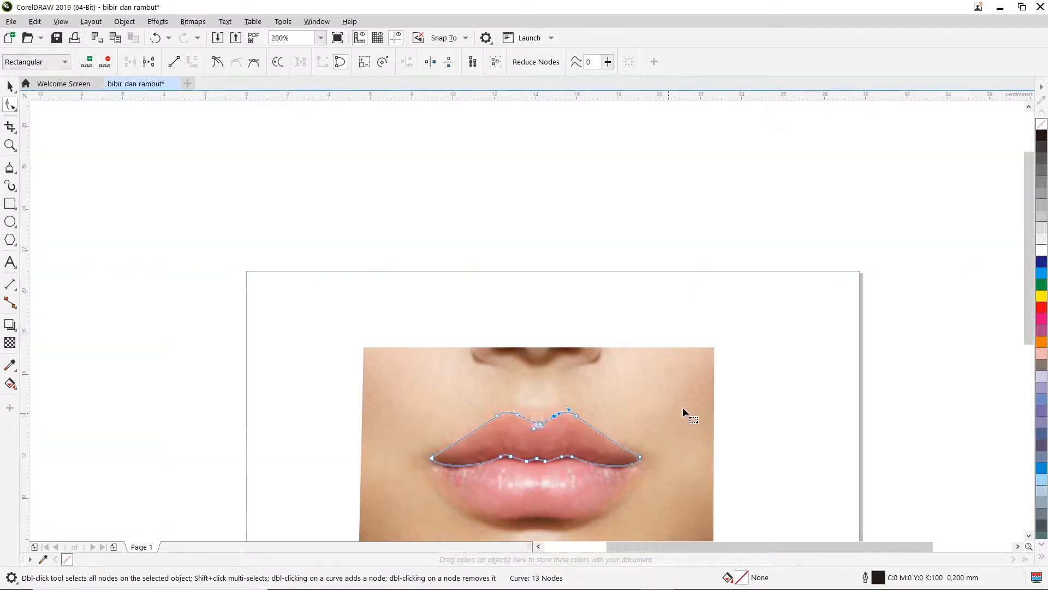
Step: Round the low corner left of the lower edge's notch: add a node on each side, convert to curve, delete the corner node, nudge the outer node outward
{"action": "left_click", "coordinate": [532, 462]}
{"action": "scroll", "coordinate": [527, 458], "scroll_direction": "up", "scroll_amount": 2}
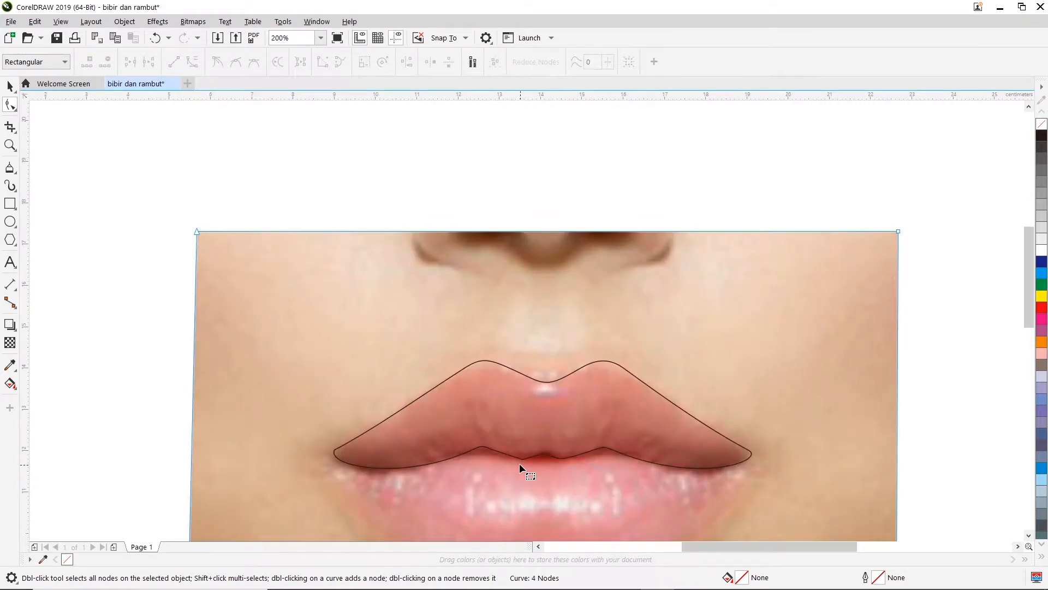
{"action": "scroll", "coordinate": [520, 463], "scroll_direction": "up", "scroll_amount": 4}
{"action": "left_click", "coordinate": [528, 444]}
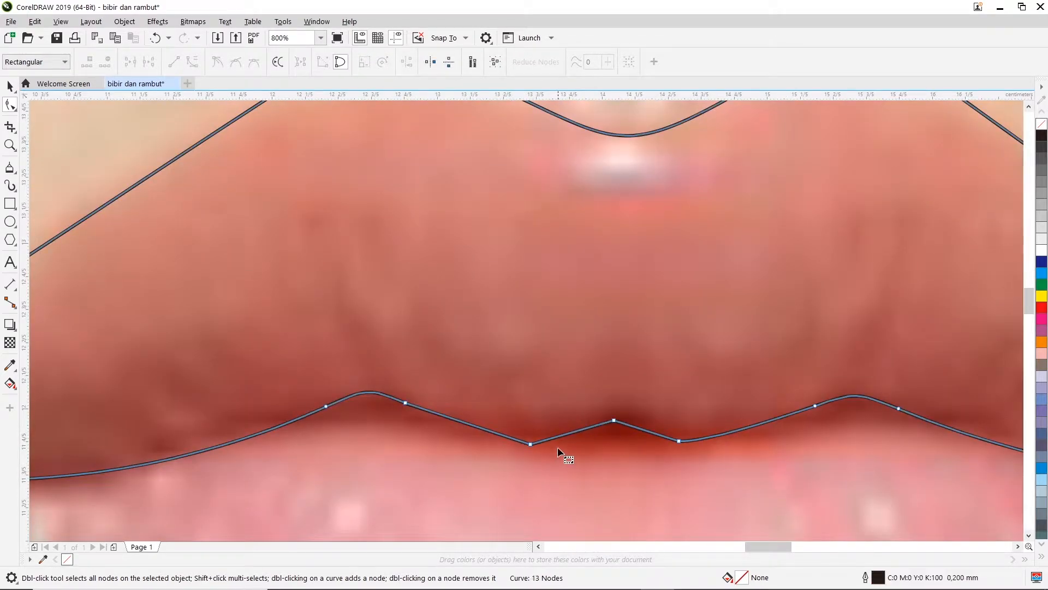
{"action": "double_click", "coordinate": [490, 431]}
{"action": "double_click", "coordinate": [559, 436]}
{"action": "double_click", "coordinate": [530, 444]}
{"action": "double_click", "coordinate": [529, 444]}
{"action": "right_click", "coordinate": [529, 444]}
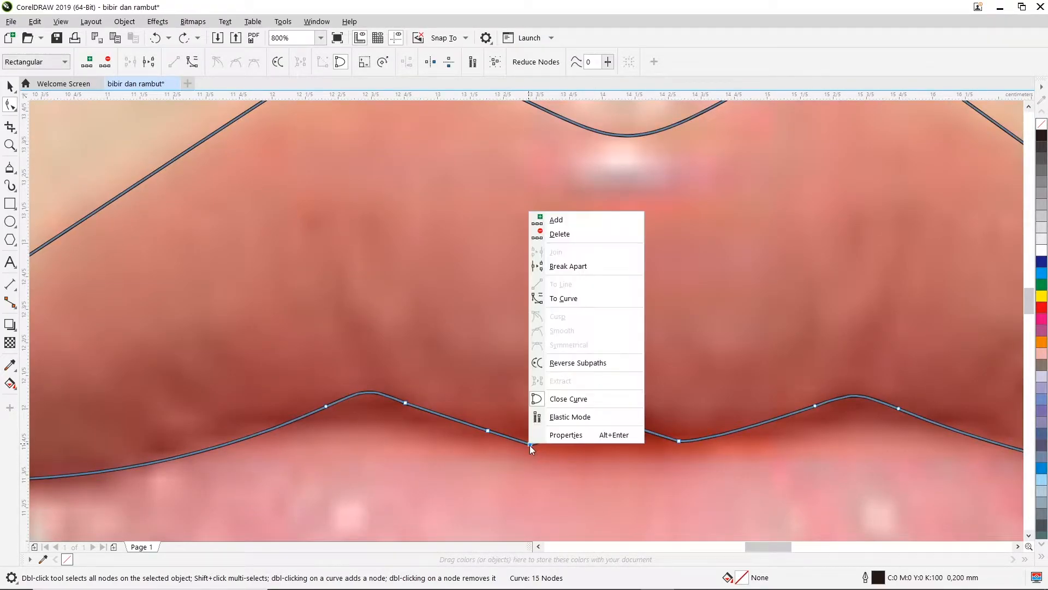
{"action": "left_click", "coordinate": [568, 299]}
{"action": "double_click", "coordinate": [530, 444]}
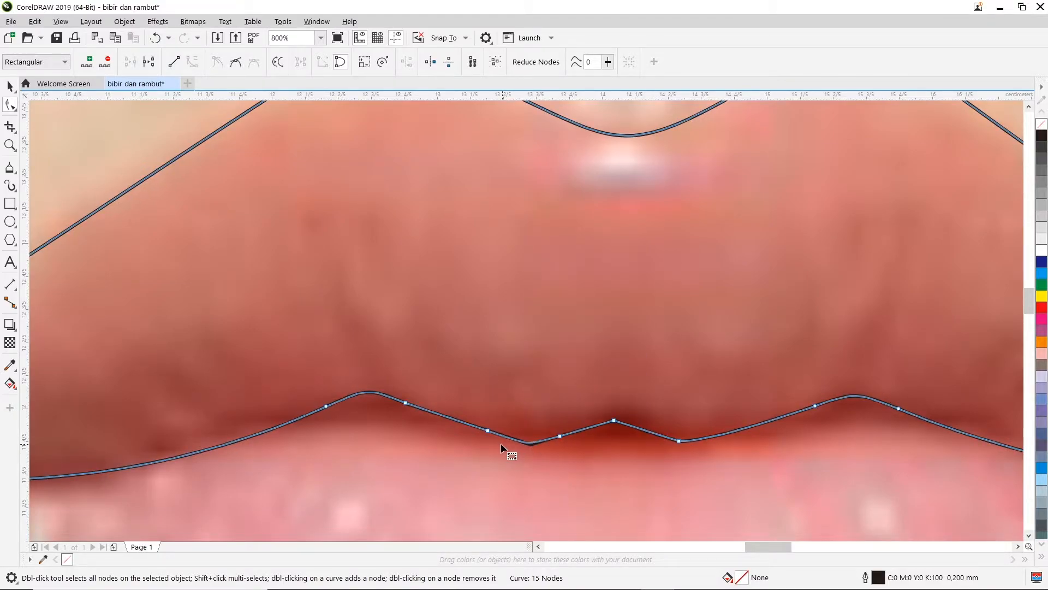
{"action": "left_click_drag", "start_coordinate": [488, 430], "coordinate": [484, 429]}
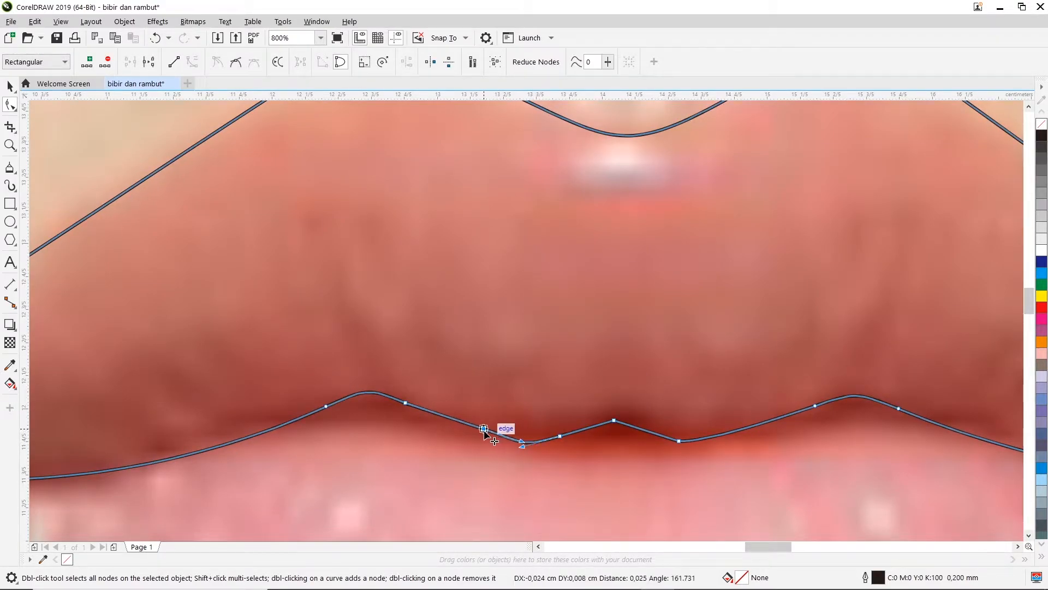
Step: Round the low corner right of the lower edge's notch by adding a node on each side and deleting the corner node
{"action": "left_click", "coordinate": [572, 457]}
{"action": "left_click", "coordinate": [688, 440]}
{"action": "double_click", "coordinate": [718, 434]}
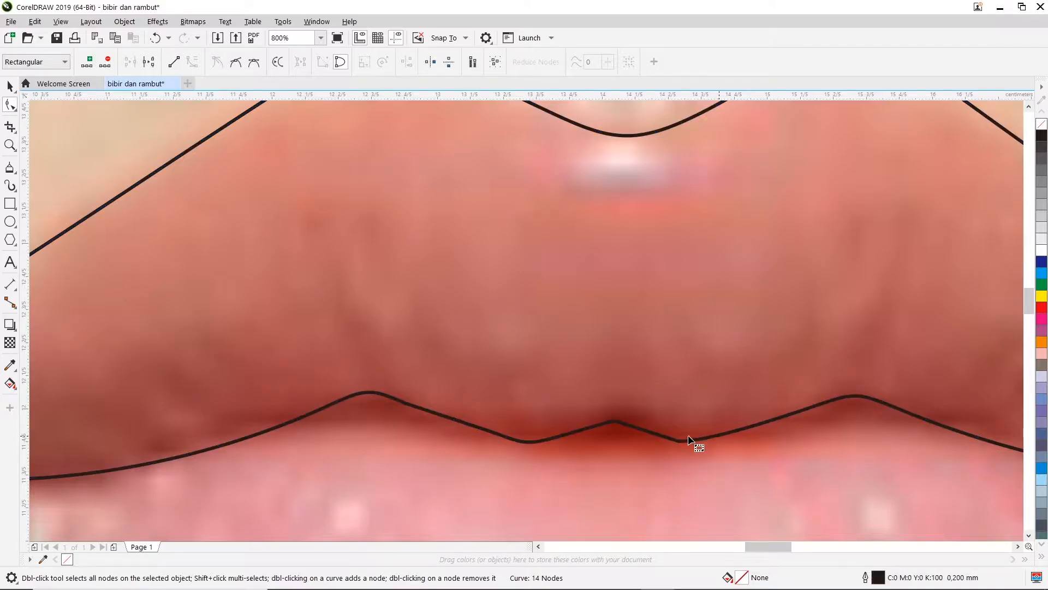
{"action": "double_click", "coordinate": [655, 434]}
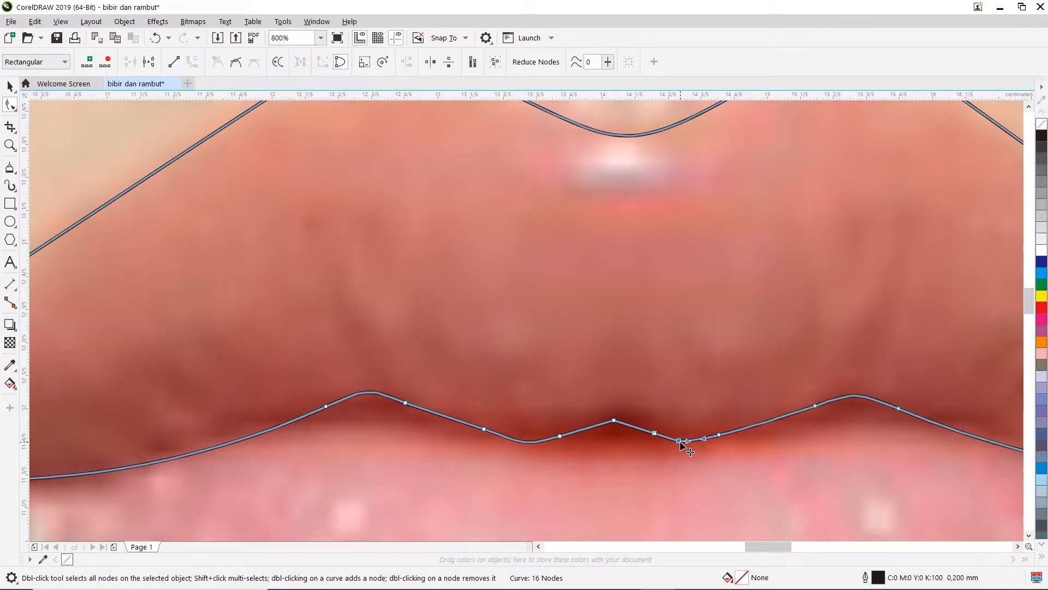
{"action": "right_click", "coordinate": [680, 441]}
{"action": "left_click", "coordinate": [675, 474]}
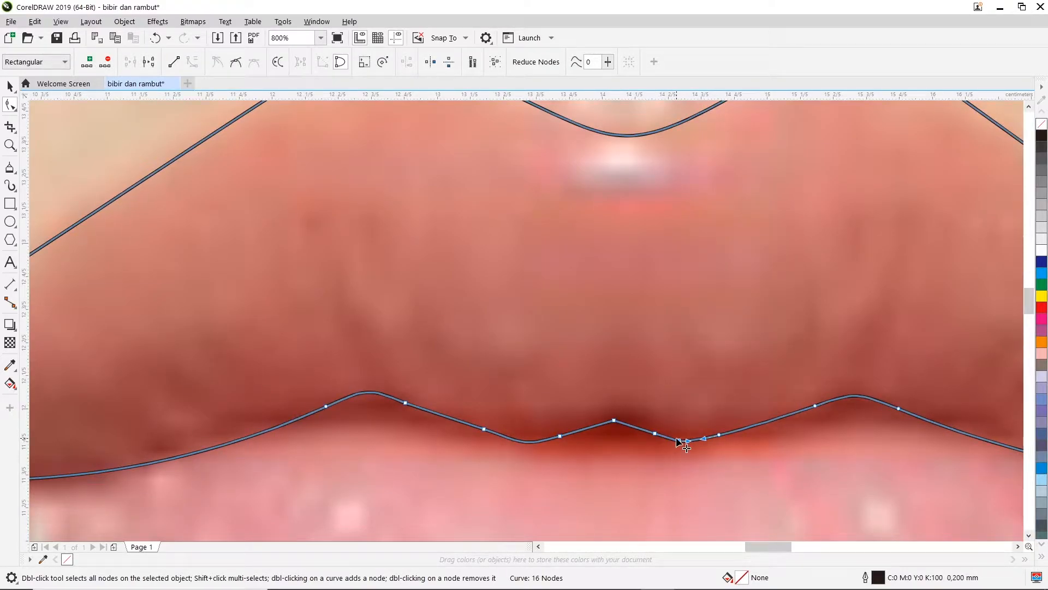
{"action": "left_click", "coordinate": [656, 434]}
Step: Round the tip of the lower edge's central notch by converting its segment to a curve and deleting the corner node
{"action": "left_click", "coordinate": [627, 406]}
{"action": "left_click", "coordinate": [614, 421]}
{"action": "right_click", "coordinate": [615, 423]}
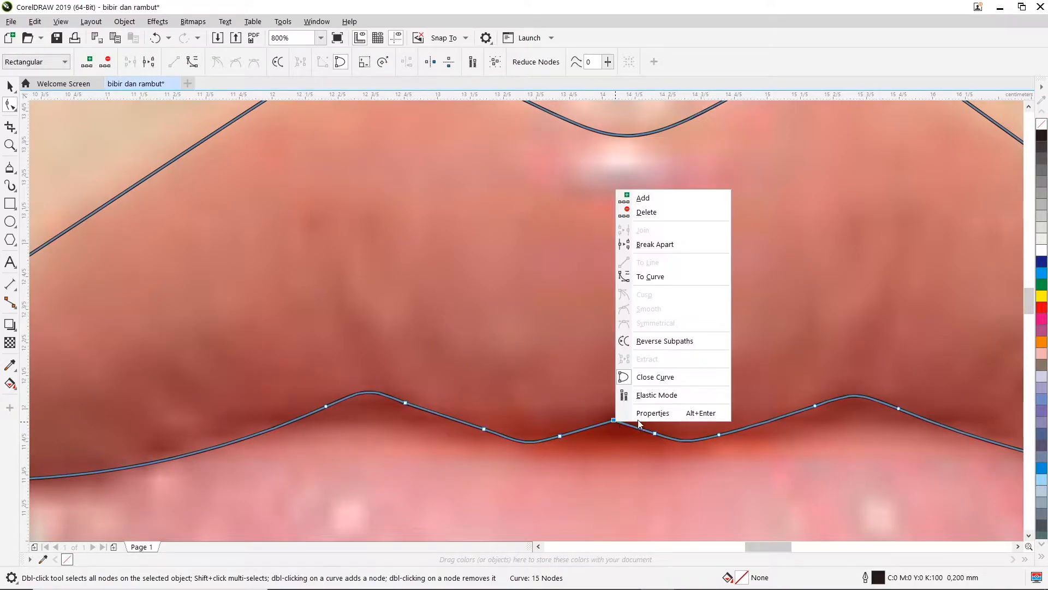
{"action": "left_click", "coordinate": [649, 275]}
{"action": "key", "text": "Delete"}
{"action": "scroll", "coordinate": [611, 460], "scroll_direction": "down", "scroll_amount": 4}
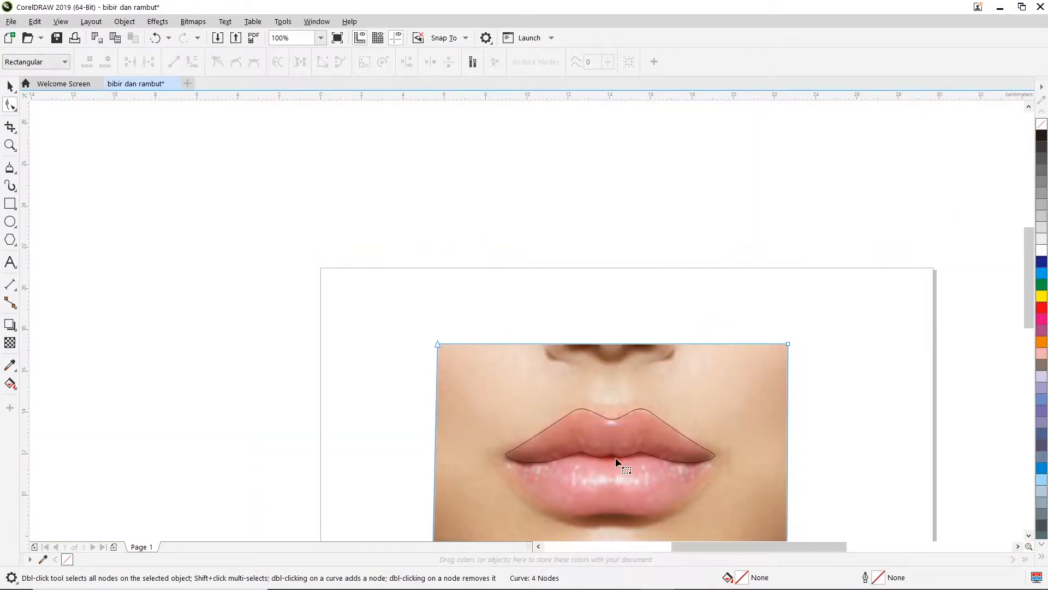
Step: Move the outer node of the low point right of the central notch slightly down and outward
{"action": "scroll", "coordinate": [616, 457], "scroll_direction": "up", "scroll_amount": 2}
{"action": "scroll", "coordinate": [614, 455], "scroll_direction": "up", "scroll_amount": 2}
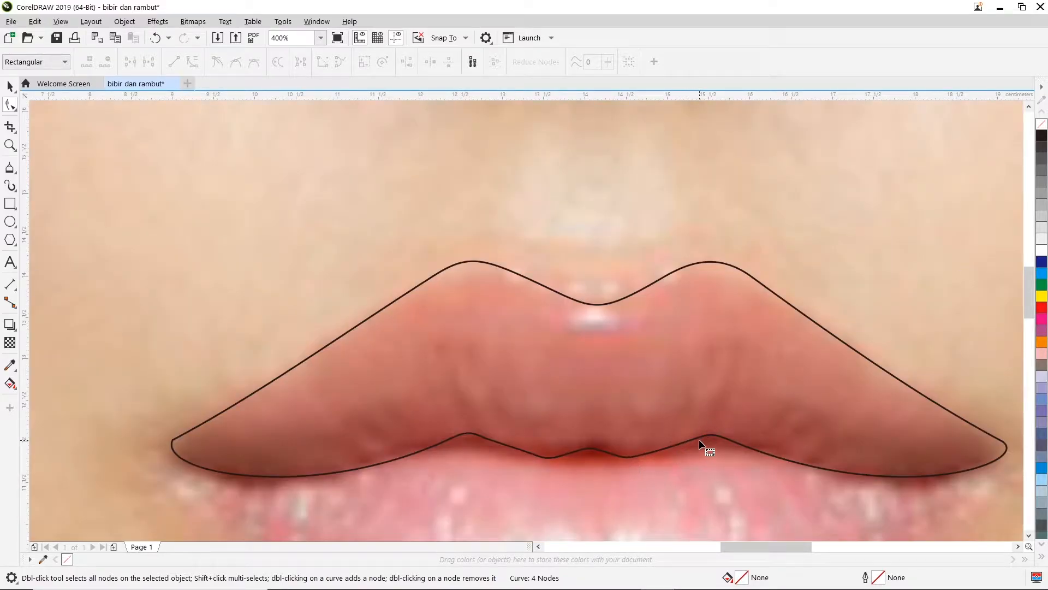
{"action": "left_click", "coordinate": [632, 456]}
{"action": "left_click", "coordinate": [643, 453]}
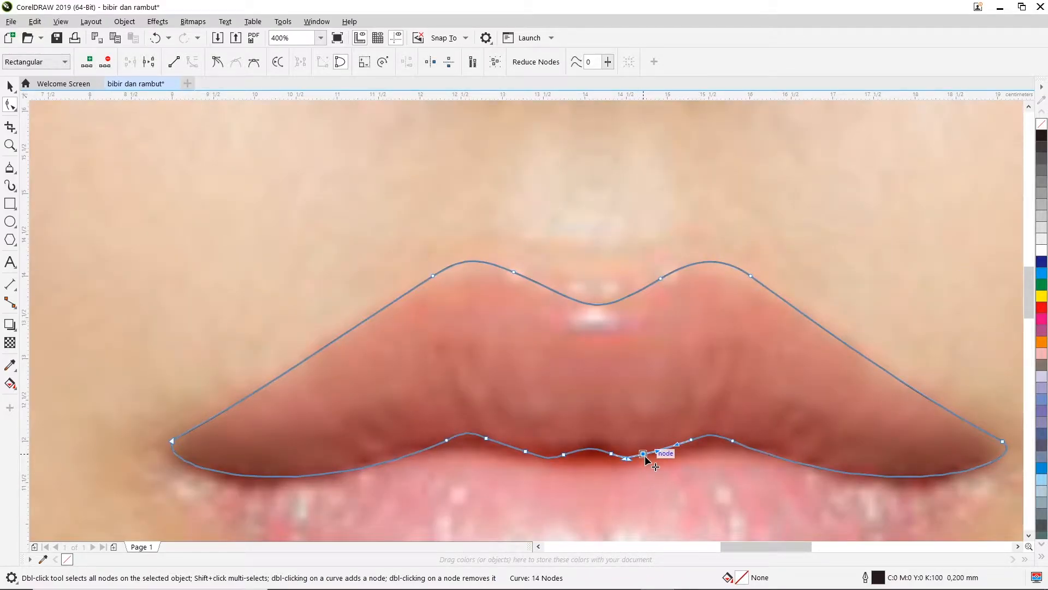
{"action": "scroll", "coordinate": [644, 455], "scroll_direction": "up", "scroll_amount": 2}
{"action": "left_click_drag", "start_coordinate": [648, 459], "coordinate": [653, 459]}
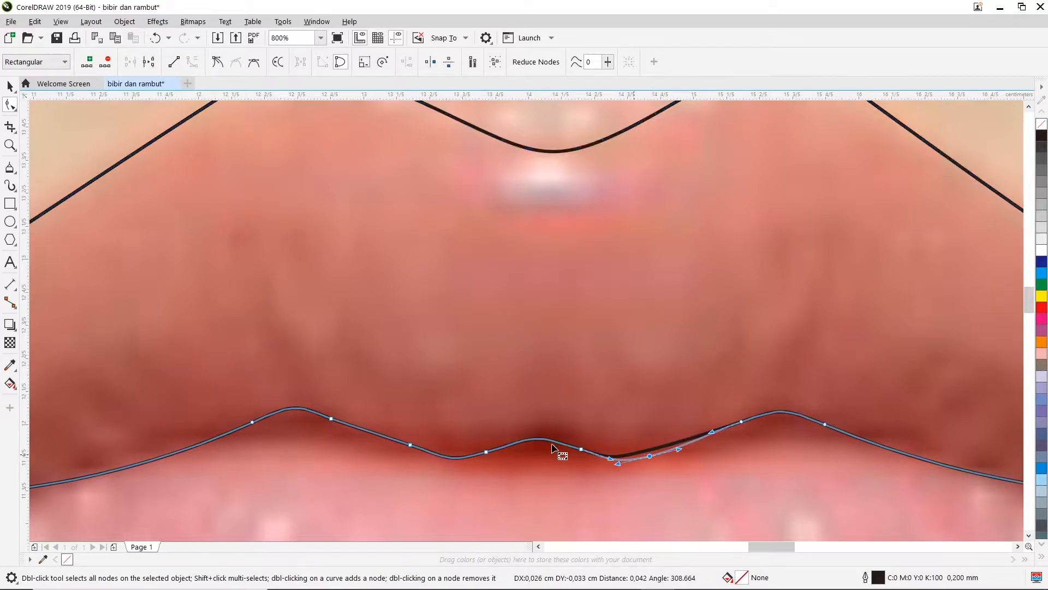
{"action": "left_click", "coordinate": [469, 462]}
Step: Move the outer node of the low point left of the central notch farther outward to widen the curve
{"action": "scroll", "coordinate": [434, 450], "scroll_direction": "up", "scroll_amount": 1}
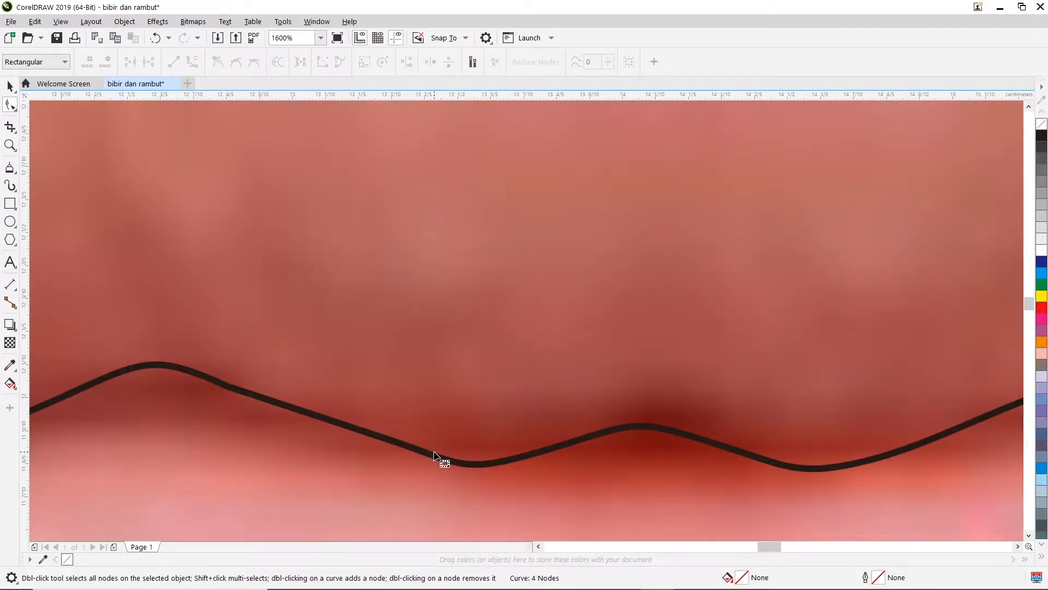
{"action": "left_click", "coordinate": [434, 452]}
{"action": "left_click_drag", "start_coordinate": [386, 438], "coordinate": [358, 440]}
{"action": "left_click", "coordinate": [228, 387]}
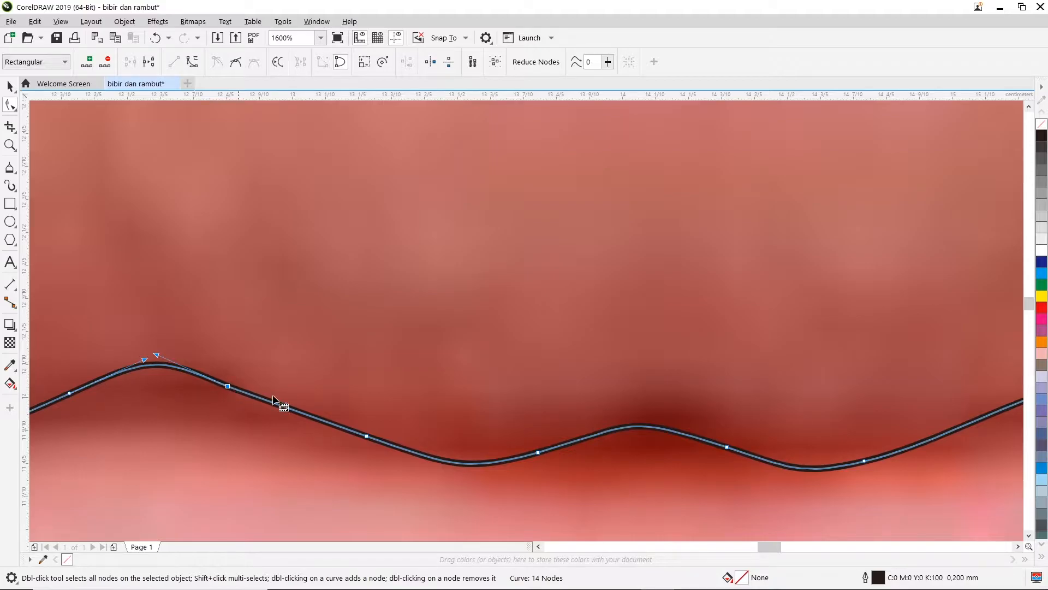
{"action": "scroll", "coordinate": [409, 393], "scroll_direction": "down", "scroll_amount": 8}
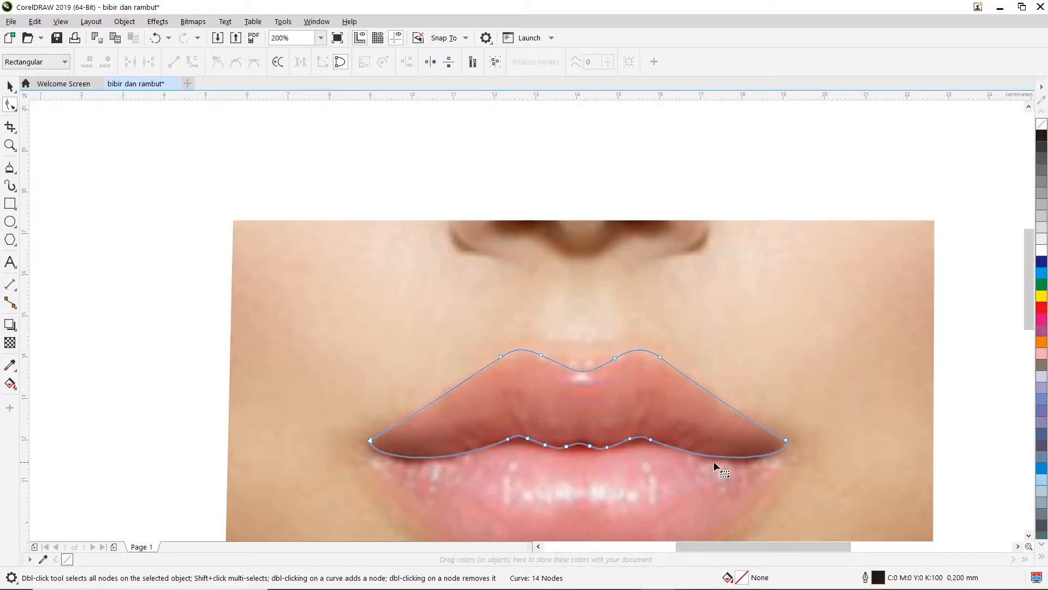
{"action": "left_click", "coordinate": [769, 377]}
{"action": "scroll", "coordinate": [821, 453], "scroll_direction": "down", "scroll_amount": 2}
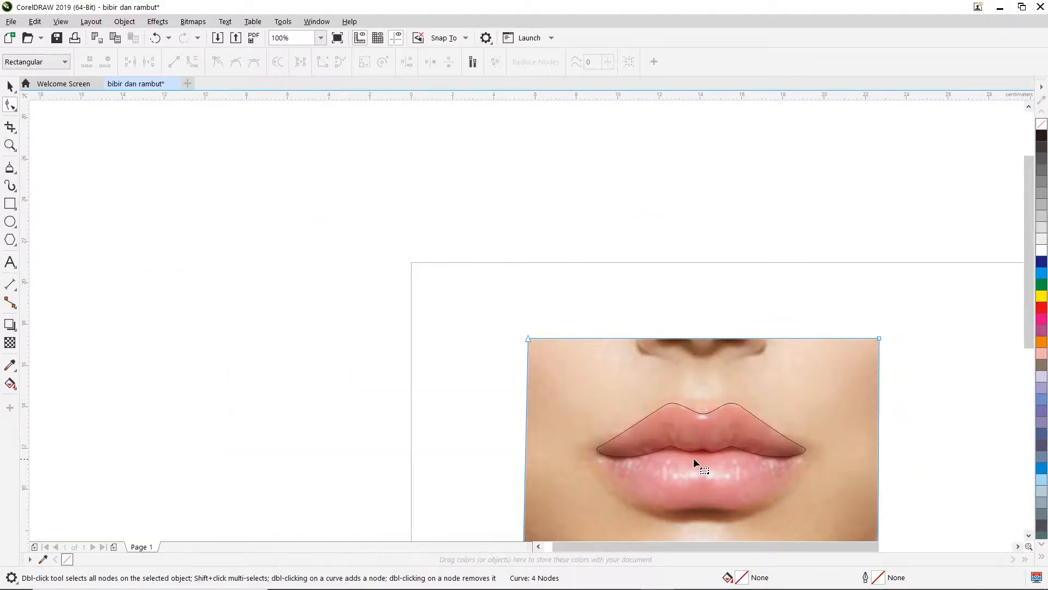
Step: Delete the inner node of the lower edge's left peak to smooth the slope toward the central notch
{"action": "scroll", "coordinate": [689, 457], "scroll_direction": "up", "scroll_amount": 2}
{"action": "scroll", "coordinate": [670, 454], "scroll_direction": "up", "scroll_amount": 2}
{"action": "left_click", "coordinate": [662, 424]}
{"action": "scroll", "coordinate": [661, 417], "scroll_direction": "up", "scroll_amount": 4}
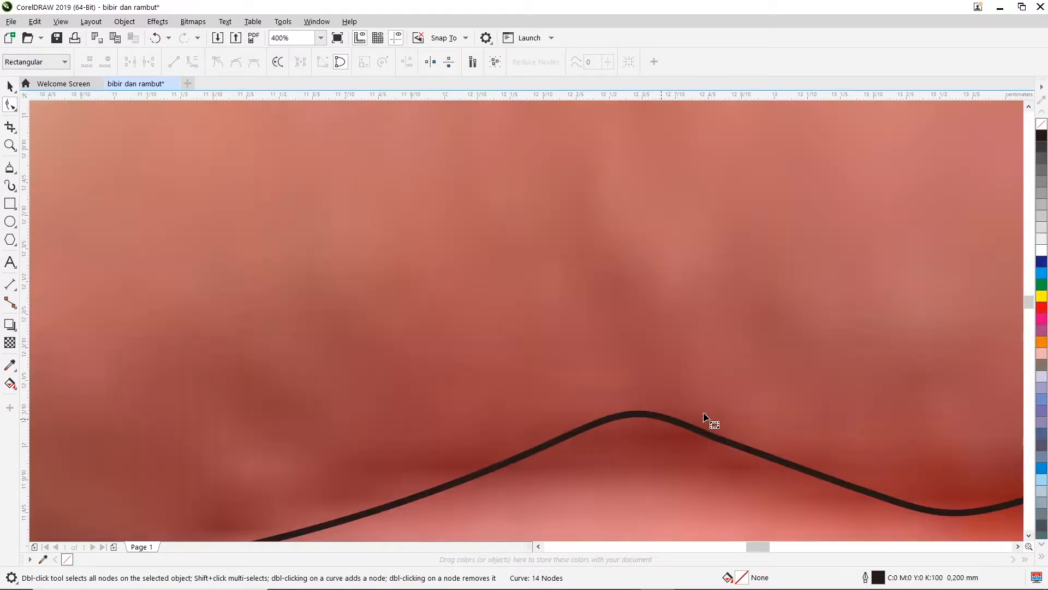
{"action": "double_click", "coordinate": [708, 436]}
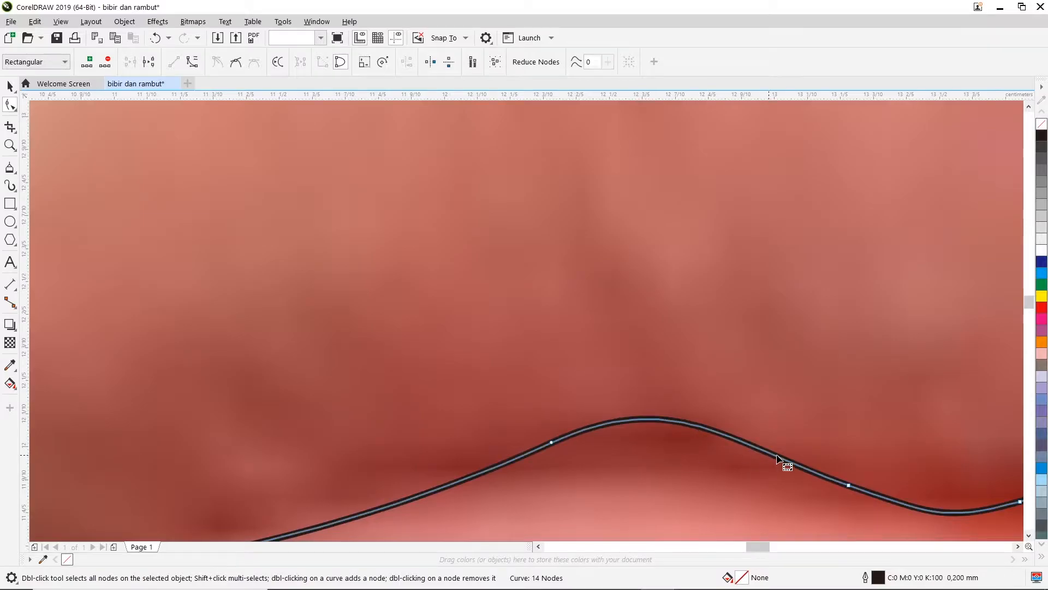
{"action": "scroll", "coordinate": [773, 457], "scroll_direction": "down", "scroll_amount": 4}
{"action": "scroll", "coordinate": [977, 528], "scroll_direction": "down", "scroll_amount": 5}
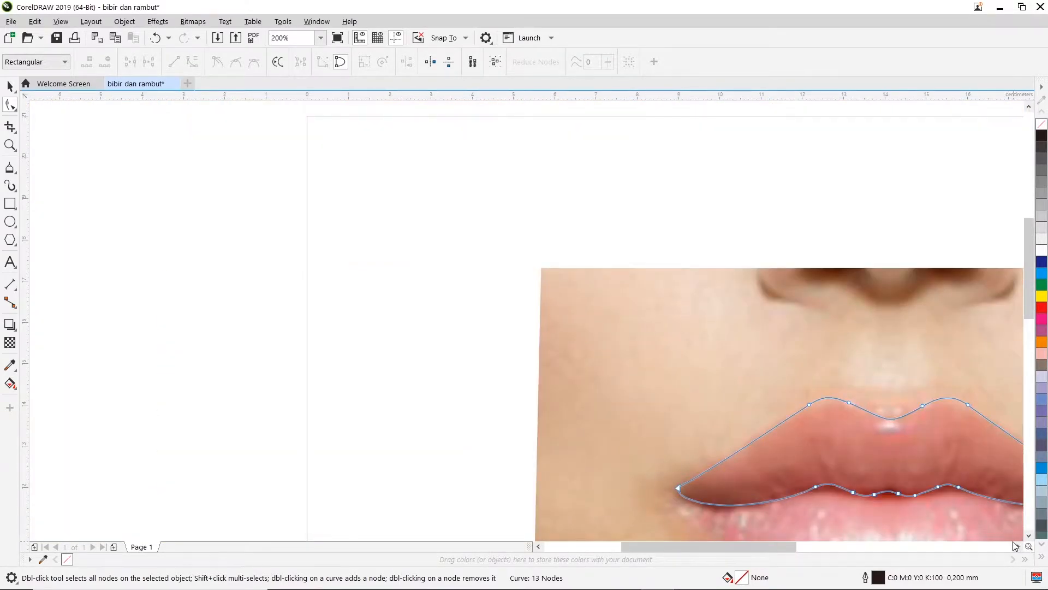
Step: Delete the inner node of the lower edge's right peak and the outer nodes of the low points on both sides of the notch
{"action": "left_click", "coordinate": [1017, 546]}
{"action": "scroll", "coordinate": [638, 485], "scroll_direction": "up", "scroll_amount": 2}
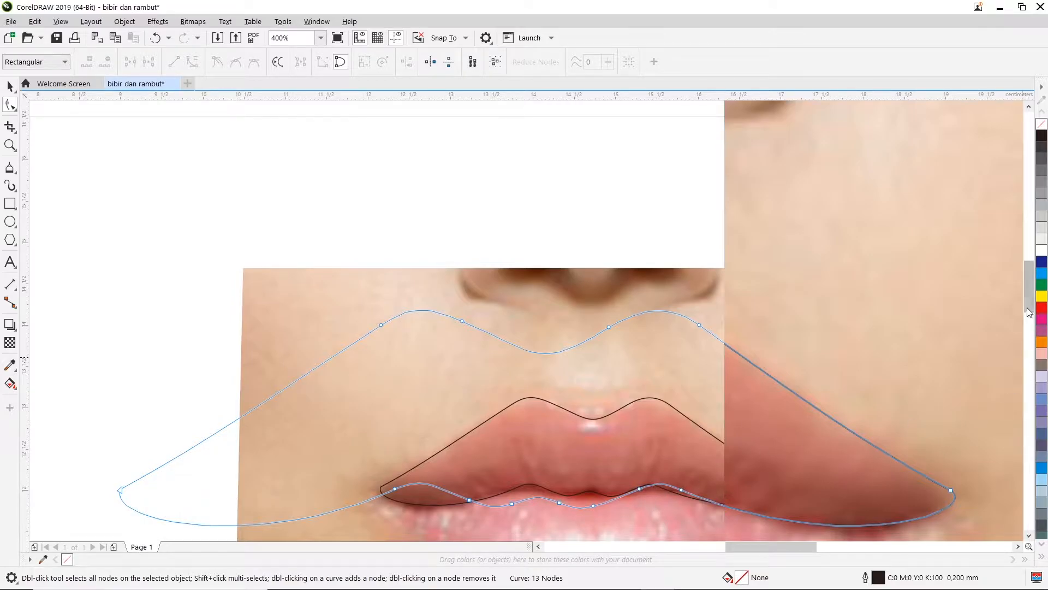
{"action": "left_click_drag", "start_coordinate": [1029, 288], "coordinate": [1029, 307]}
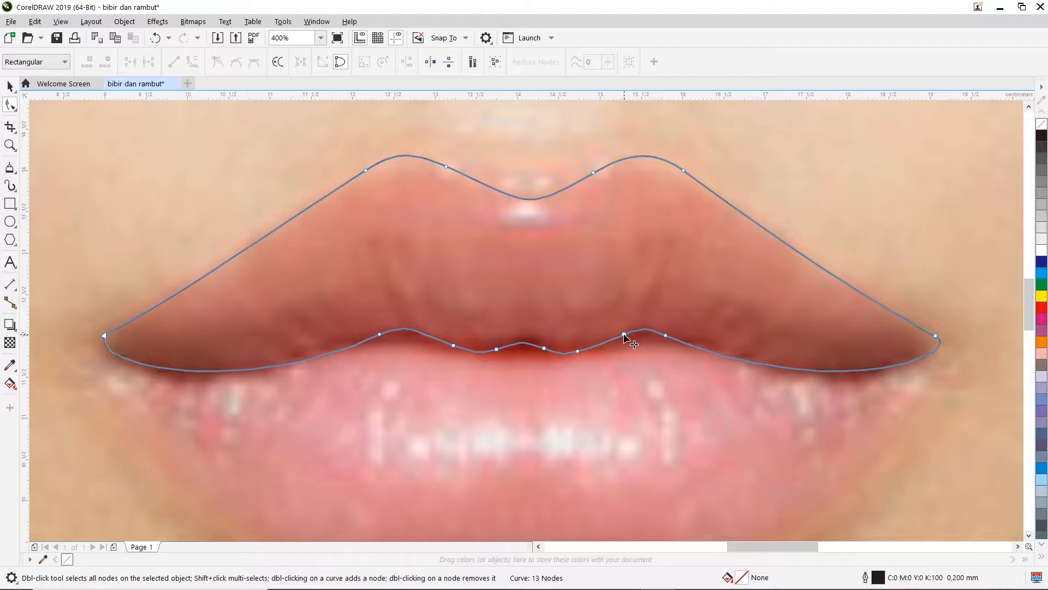
{"action": "double_click", "coordinate": [624, 334]}
{"action": "double_click", "coordinate": [577, 350]}
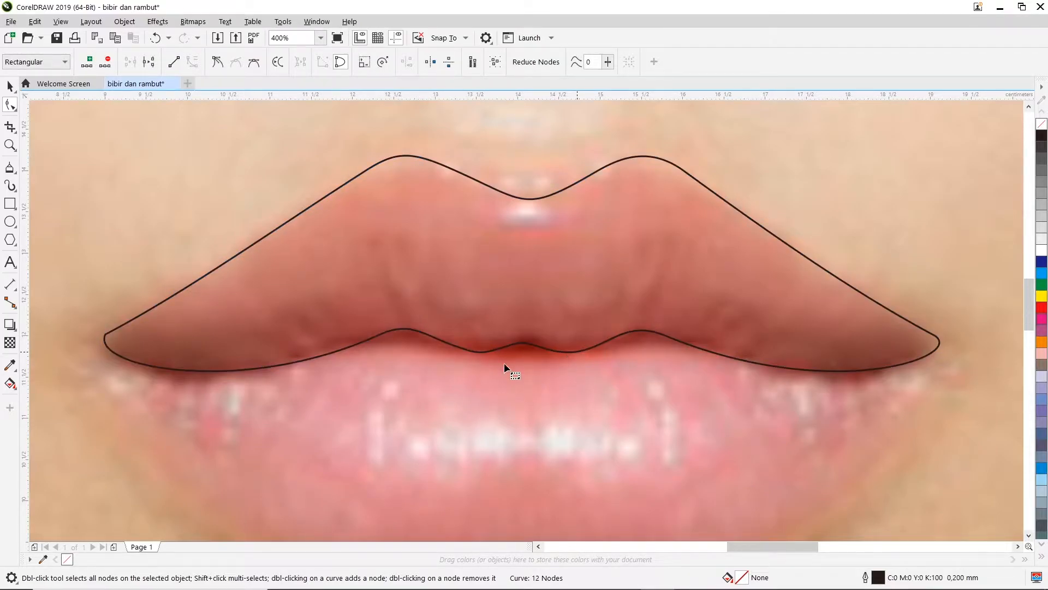
{"action": "double_click", "coordinate": [454, 346]}
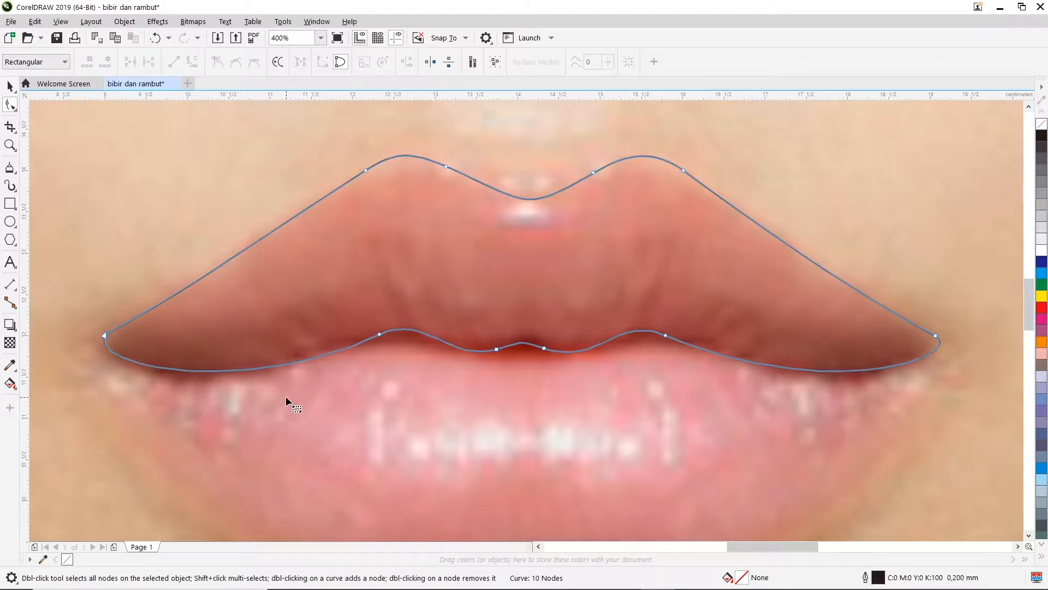
Step: Leave node editing and select the whole upper-lip outline with the Pick tool
{"action": "scroll", "coordinate": [420, 399], "scroll_direction": "down", "scroll_amount": 2}
{"action": "left_click", "coordinate": [10, 86]}
{"action": "key", "text": "space"}
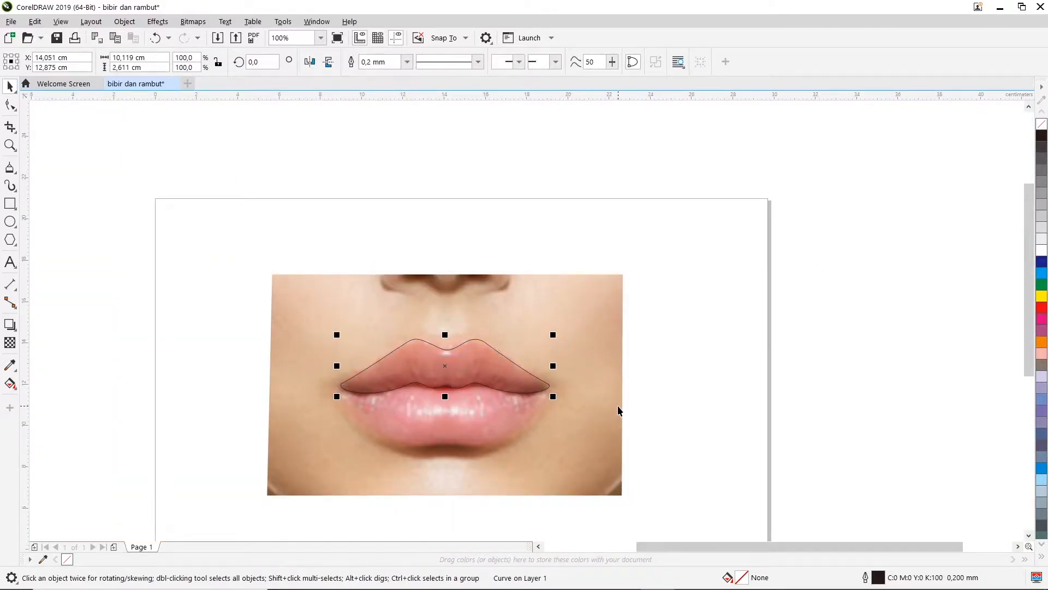
{"action": "scroll", "coordinate": [442, 371], "scroll_direction": "up", "scroll_amount": 2}
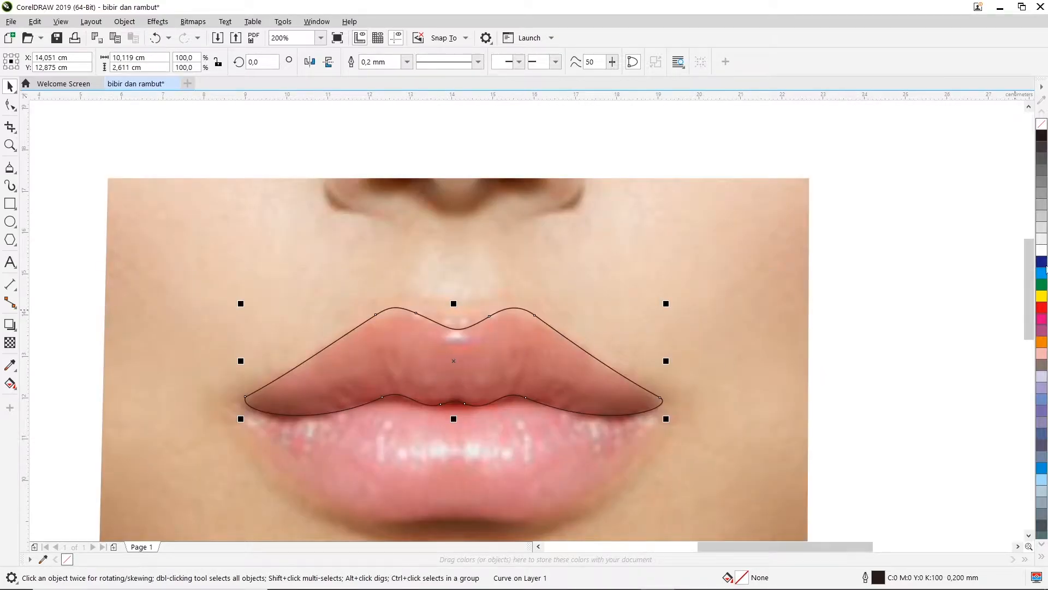
Step: Draw a closed straight-segment outline around the lower lip, running from the right mouth corner along the bottom and back along the lip line
{"action": "left_click_drag", "start_coordinate": [1030, 267], "coordinate": [1031, 280]}
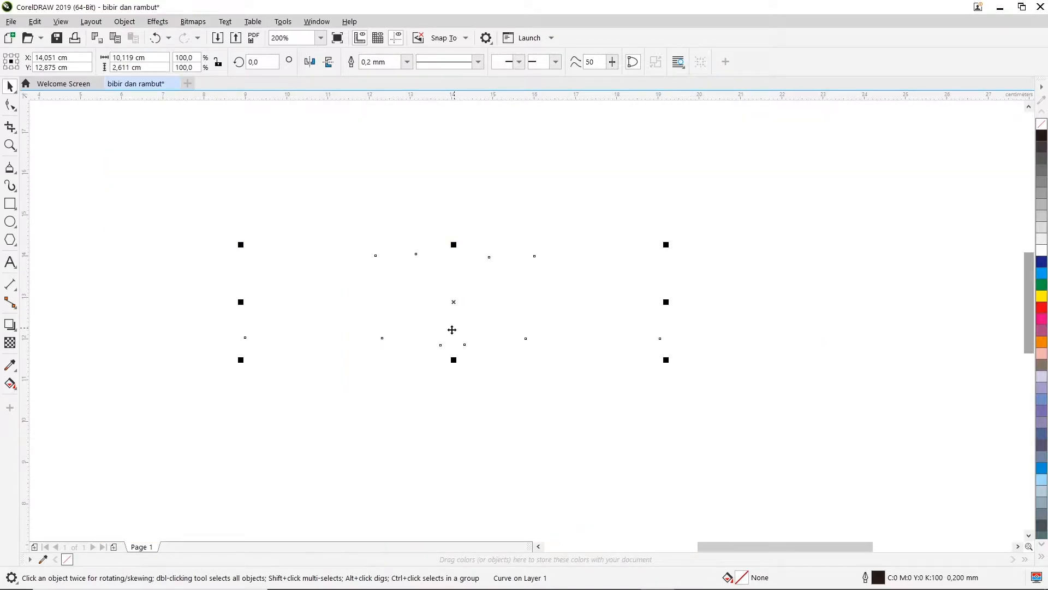
{"action": "scroll", "coordinate": [429, 339], "scroll_direction": "down", "scroll_amount": 2}
{"action": "scroll", "coordinate": [403, 391], "scroll_direction": "up", "scroll_amount": 2}
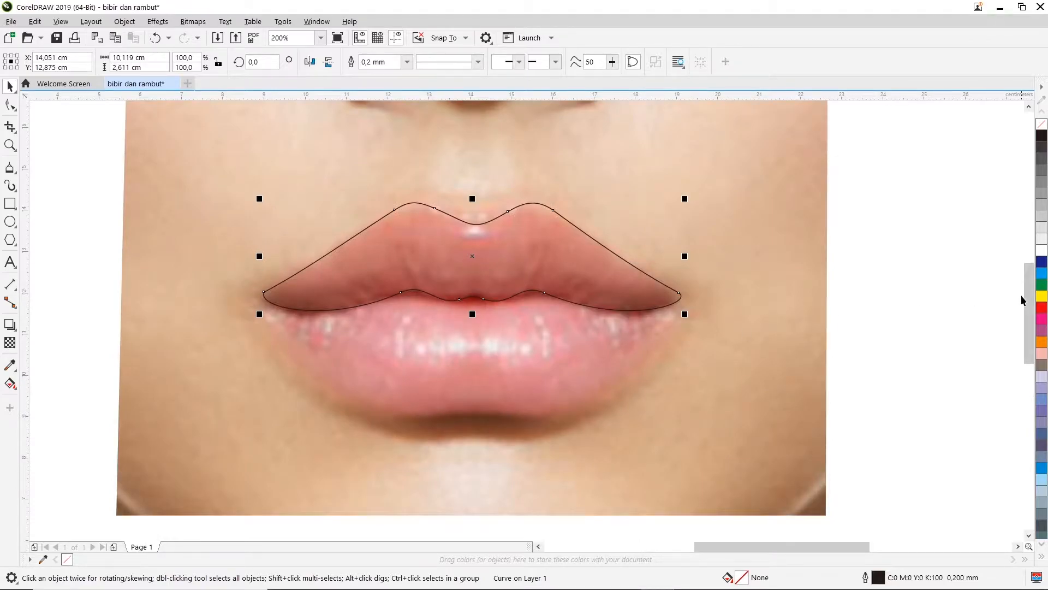
{"action": "scroll", "coordinate": [588, 341], "scroll_direction": "up", "scroll_amount": 2}
{"action": "scroll", "coordinate": [588, 340], "scroll_direction": "down", "scroll_amount": 2}
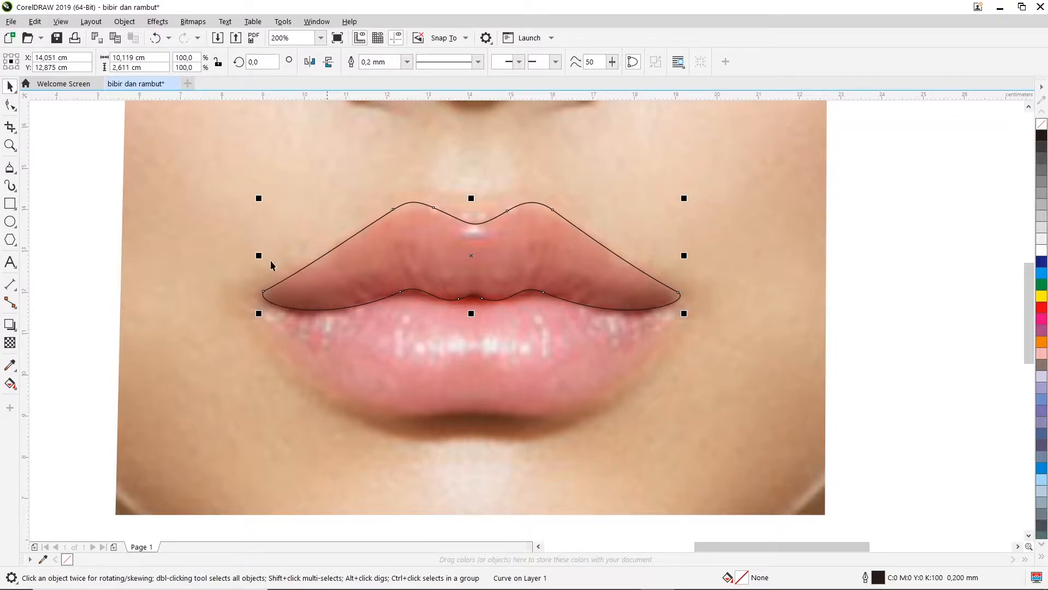
{"action": "left_click", "coordinate": [9, 168]}
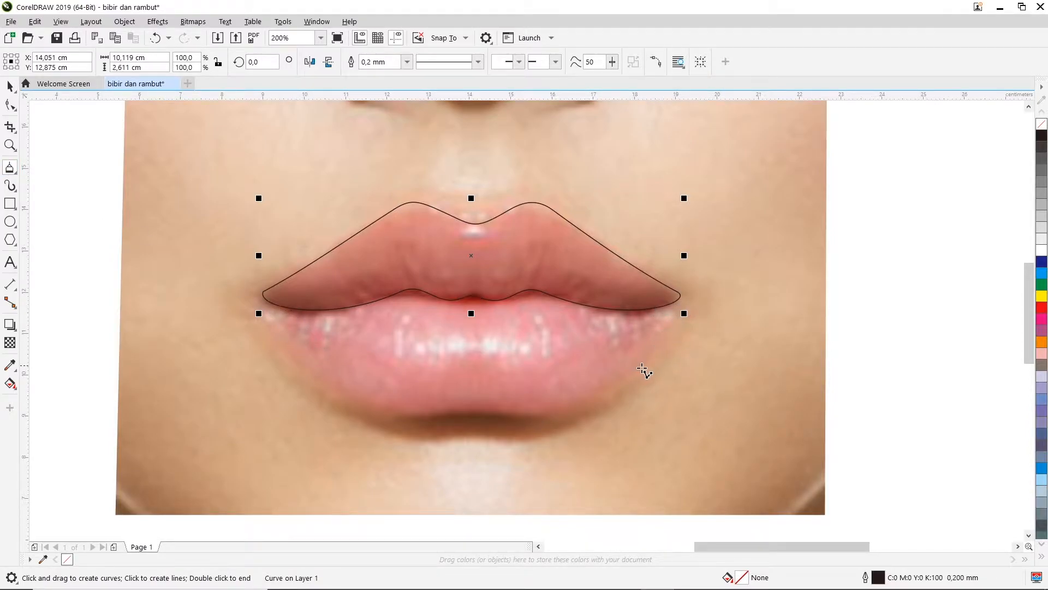
{"action": "left_click", "coordinate": [679, 312]}
{"action": "left_click", "coordinate": [536, 420]}
{"action": "left_click", "coordinate": [473, 414]}
{"action": "left_click", "coordinate": [404, 418]}
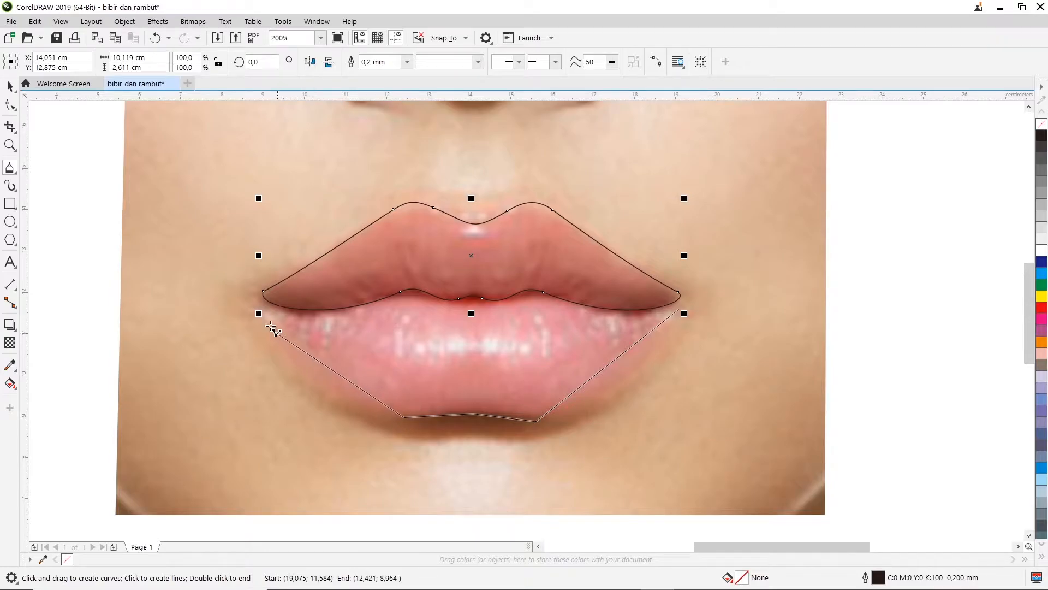
{"action": "left_click", "coordinate": [263, 304]}
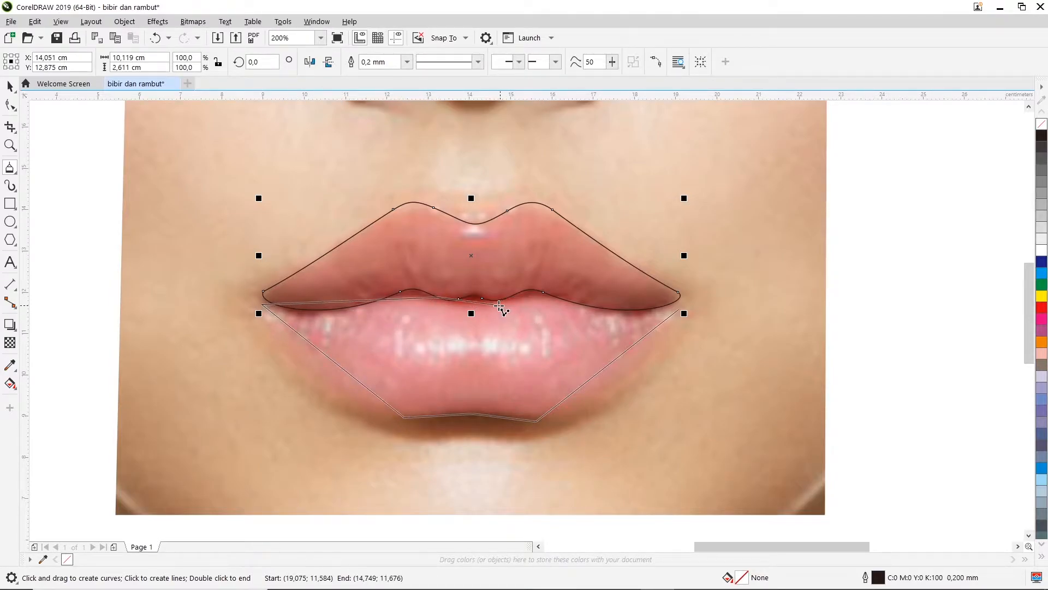
{"action": "left_click", "coordinate": [541, 294]}
{"action": "left_click", "coordinate": [678, 309]}
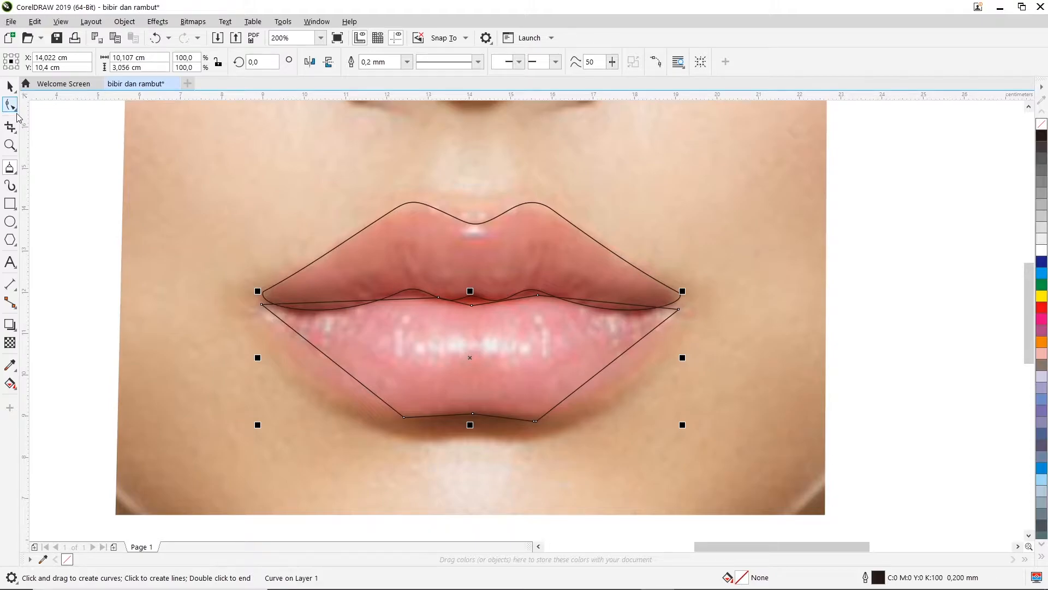
Step: Convert the lower-lip outline's lower right side to a curve and bend it outward to follow the lip's edge
{"action": "key", "text": "space"}
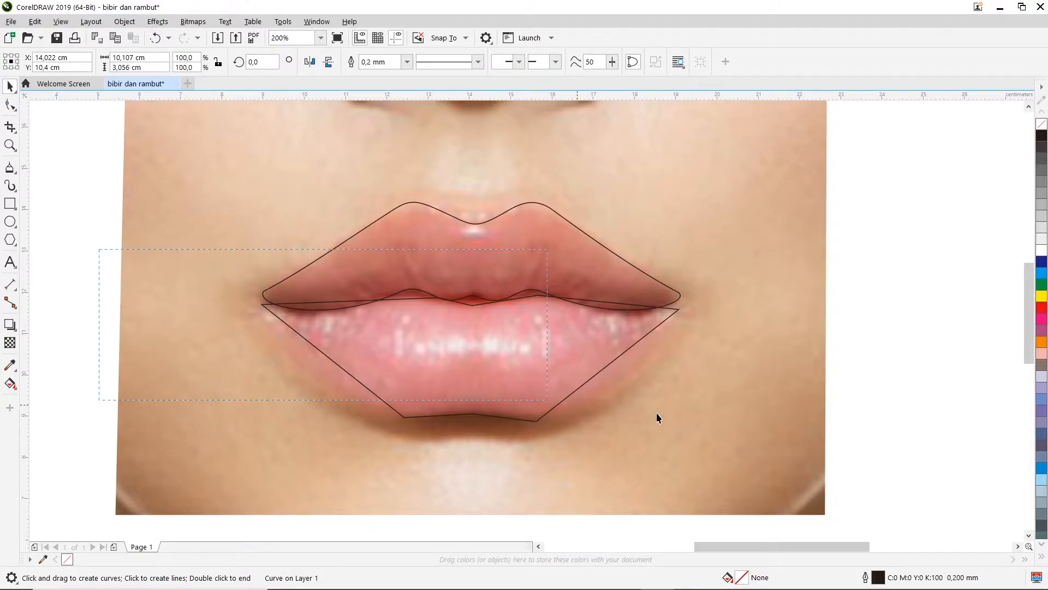
{"action": "left_click", "coordinate": [12, 144]}
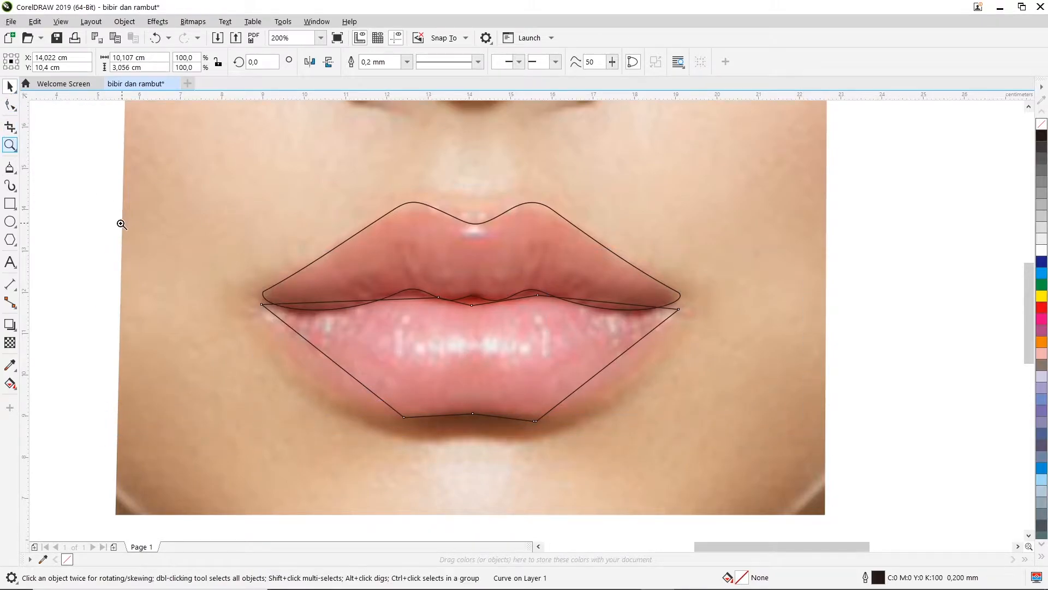
{"action": "left_click", "coordinate": [770, 444]}
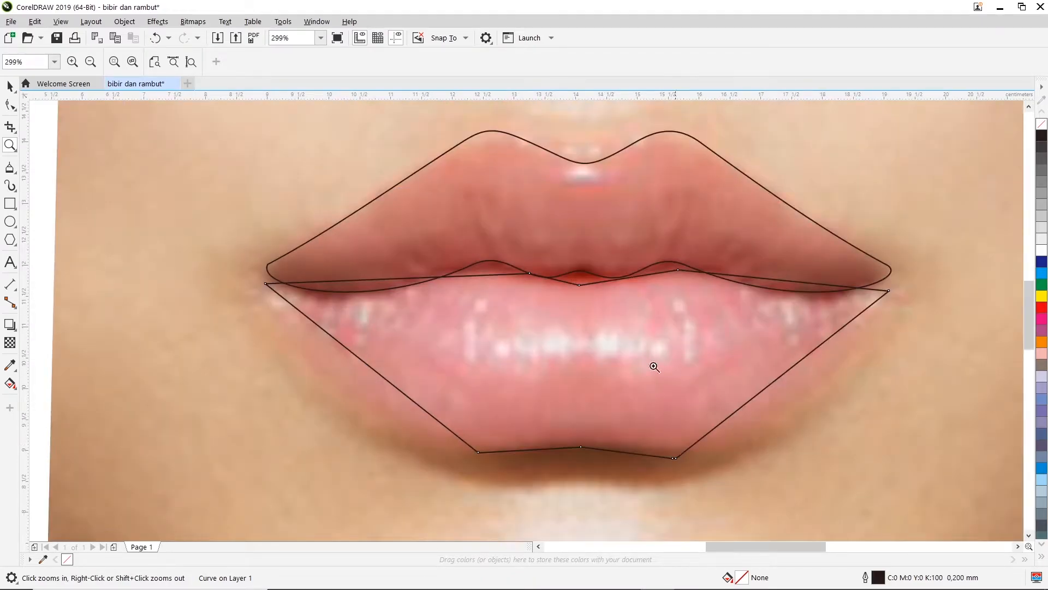
{"action": "left_click", "coordinate": [14, 111]}
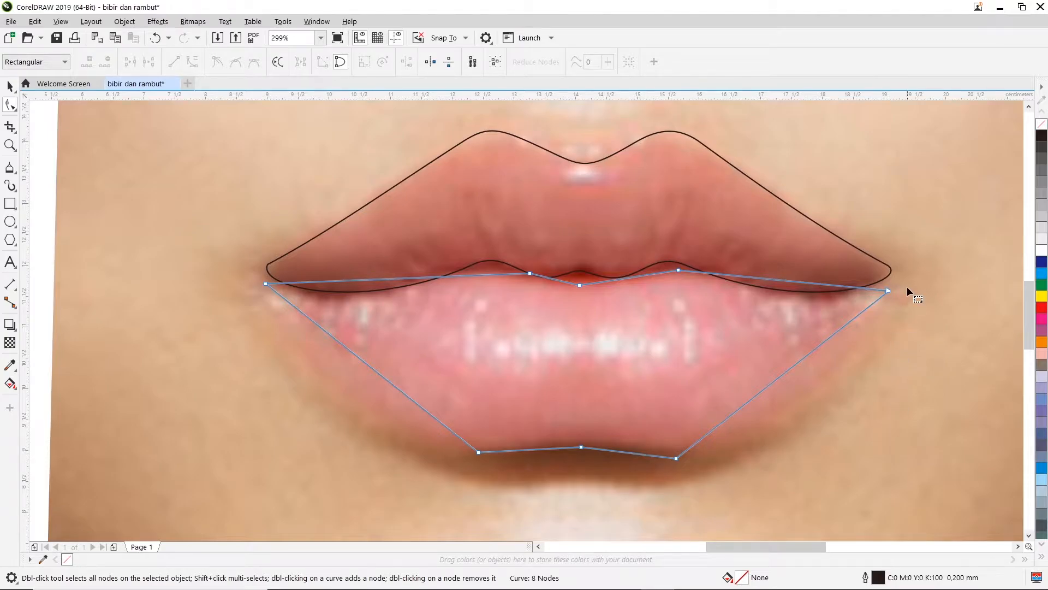
{"action": "left_click", "coordinate": [888, 292]}
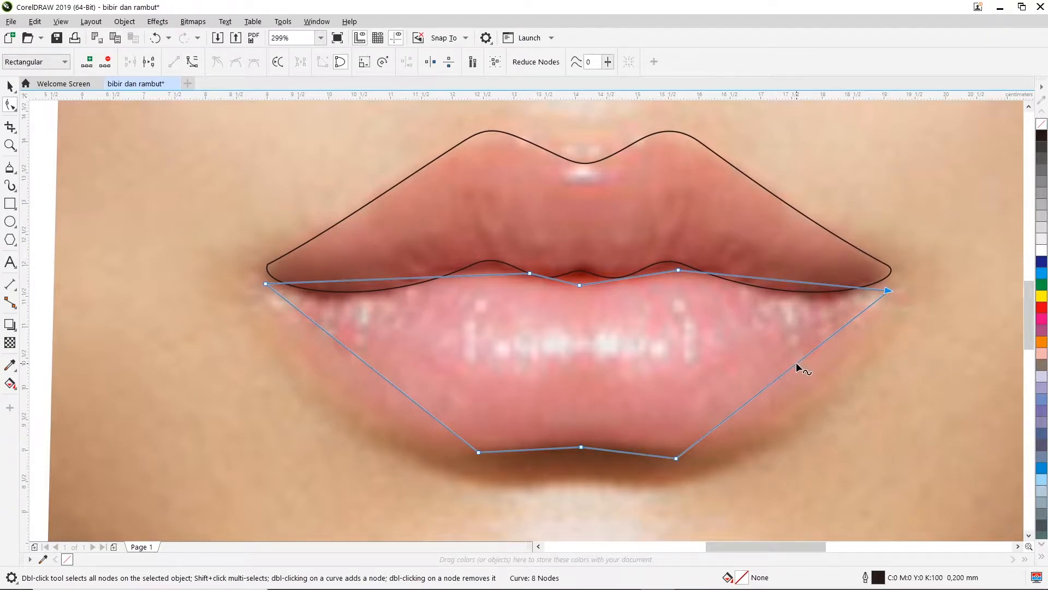
{"action": "right_click", "coordinate": [796, 363]}
{"action": "left_click", "coordinate": [833, 218]}
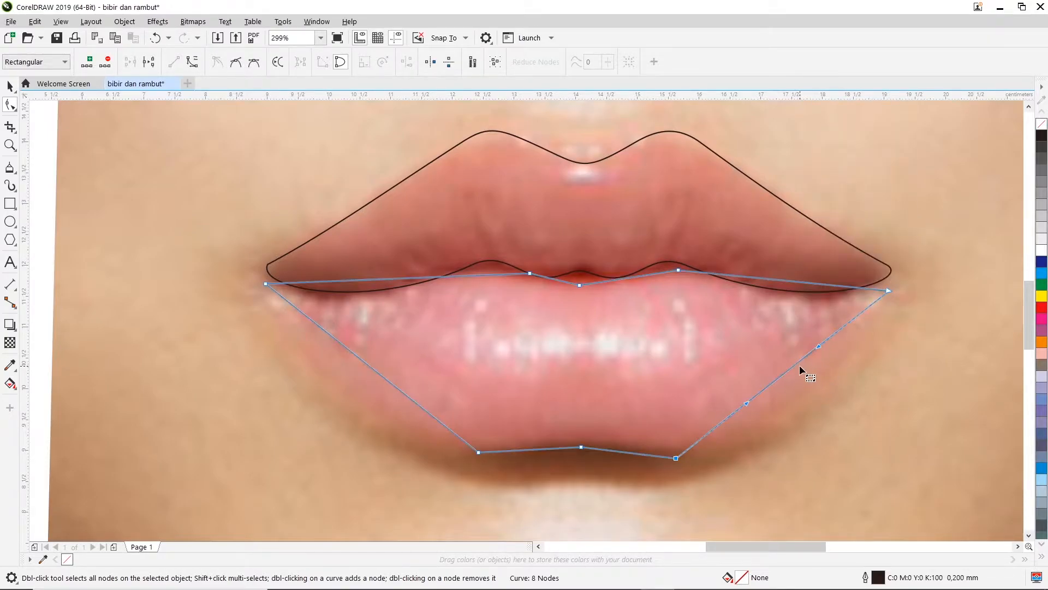
{"action": "left_click_drag", "start_coordinate": [821, 353], "coordinate": [834, 390]}
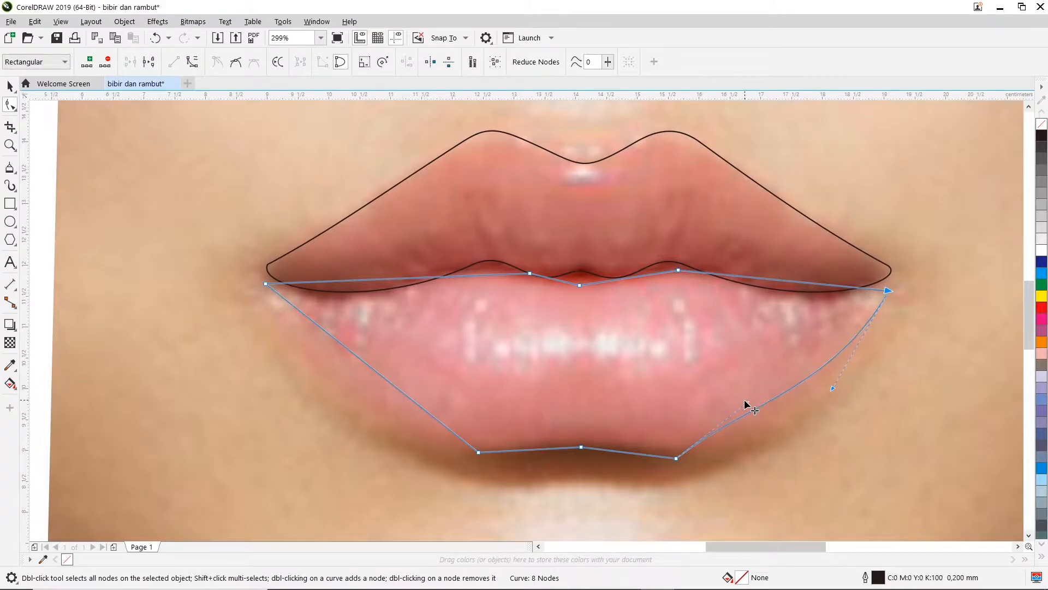
{"action": "left_click_drag", "start_coordinate": [749, 404], "coordinate": [772, 447]}
{"action": "mouse_move", "coordinate": [833, 389]}
{"action": "left_mouse_down"}
{"action": "mouse_move", "coordinate": [819, 387]}
{"action": "mouse_move", "coordinate": [834, 402]}
{"action": "left_mouse_up"}
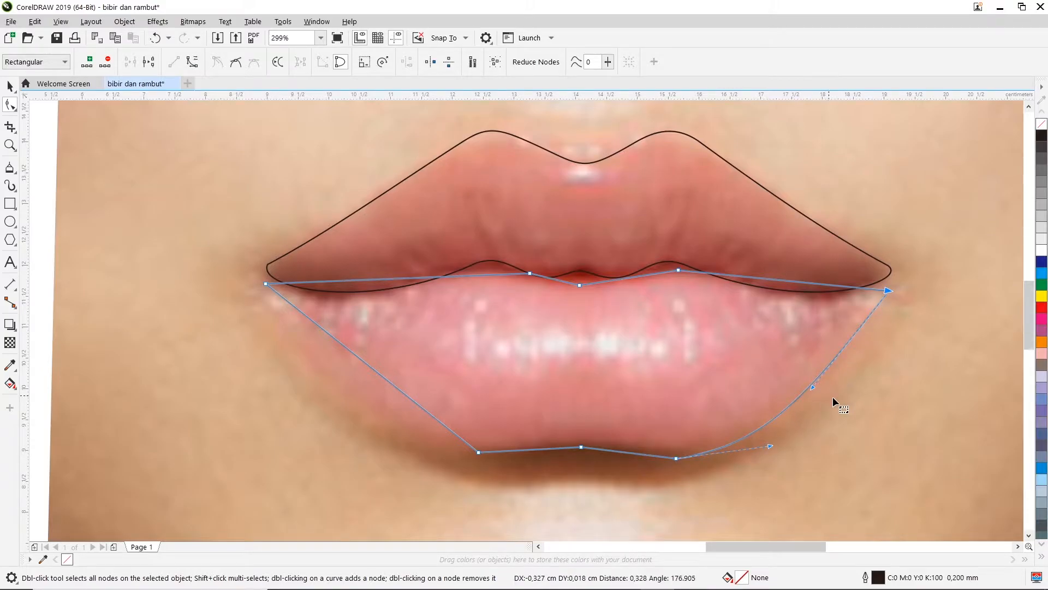
Step: Convert the lower-lip outline's lower left side to a curve and bend it outward along the lip's edge
{"action": "right_click", "coordinate": [392, 381]}
{"action": "left_click", "coordinate": [369, 366]}
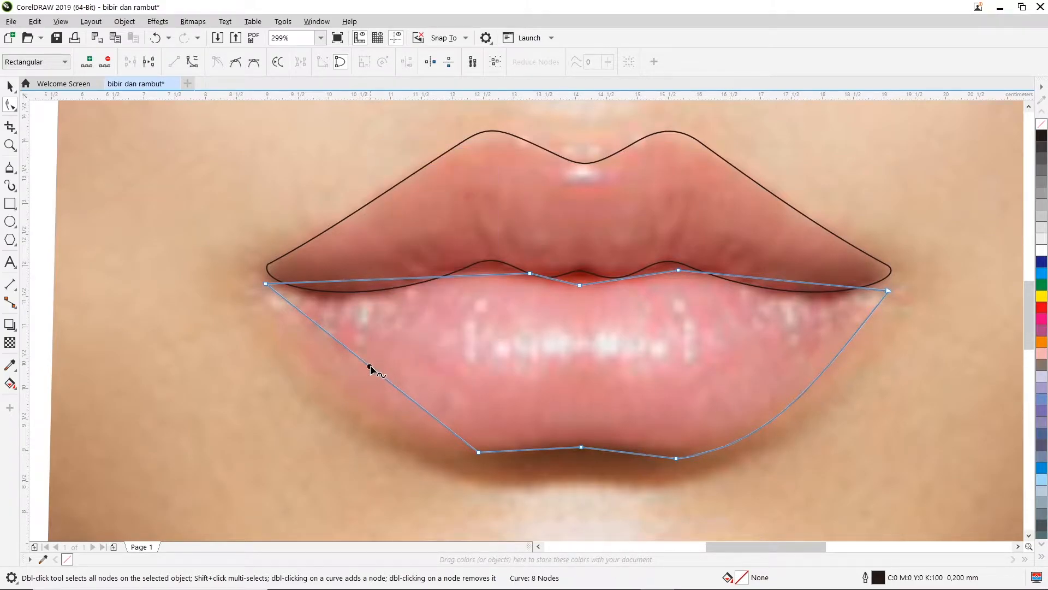
{"action": "right_click", "coordinate": [370, 366]}
{"action": "left_click", "coordinate": [370, 367]}
{"action": "right_click", "coordinate": [370, 367]}
{"action": "left_click", "coordinate": [418, 226]}
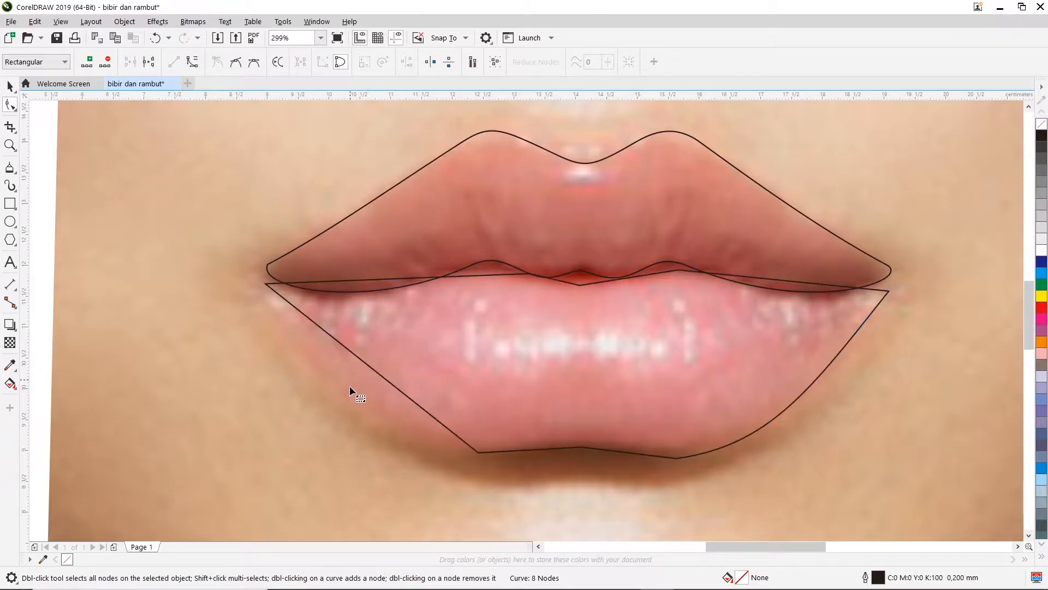
{"action": "mouse_move", "coordinate": [342, 346]}
{"action": "left_mouse_down"}
{"action": "mouse_move", "coordinate": [303, 377]}
{"action": "mouse_move", "coordinate": [415, 398]}
{"action": "mouse_move", "coordinate": [398, 440]}
{"action": "mouse_move", "coordinate": [388, 438]}
{"action": "mouse_move", "coordinate": [396, 443]}
{"action": "left_mouse_up"}
Step: Convert the left segment of the lower lip's upper edge to a curve and bow it downward below the upper lip
{"action": "left_click", "coordinate": [403, 277]}
{"action": "right_click", "coordinate": [403, 278]}
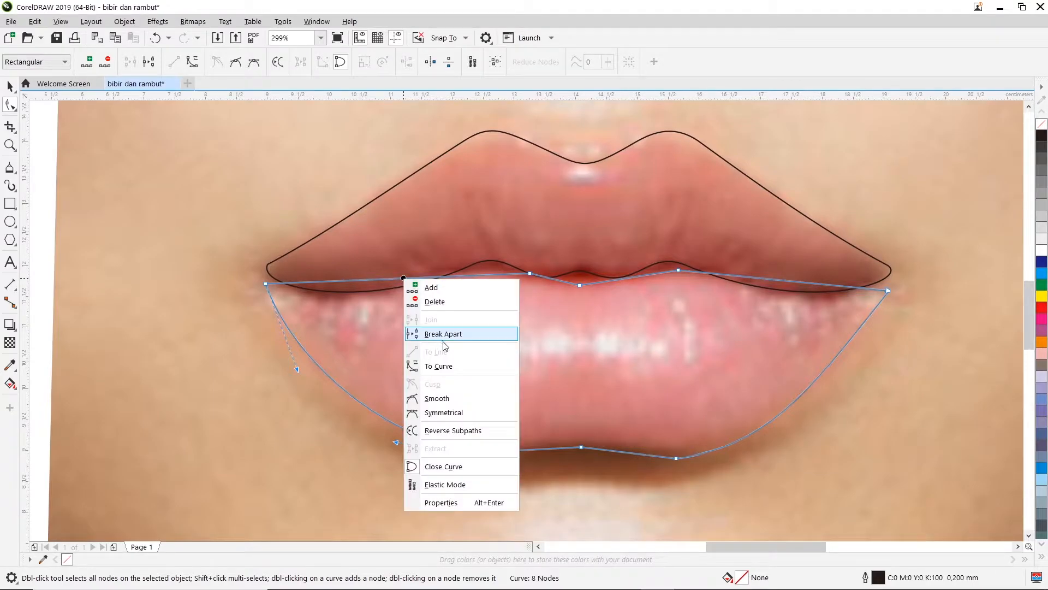
{"action": "left_click", "coordinate": [437, 367]}
{"action": "left_click_drag", "start_coordinate": [353, 282], "coordinate": [297, 300]}
Step: Move the lower-lip outline's left and right corner nodes slightly inward and down
{"action": "left_click_drag", "start_coordinate": [266, 284], "coordinate": [284, 303]}
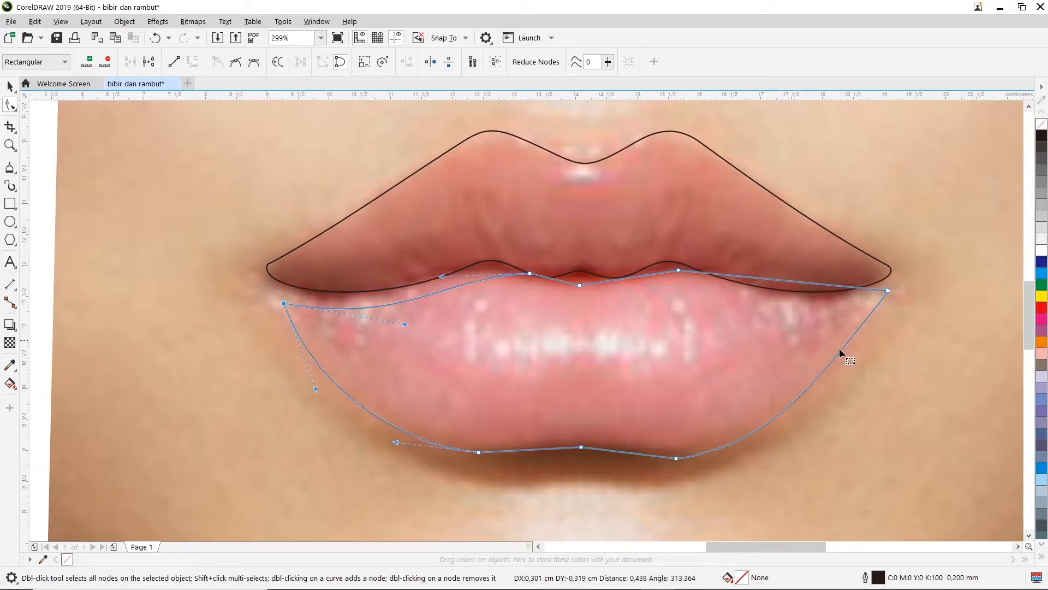
{"action": "left_click", "coordinate": [888, 295]}
{"action": "left_click_drag", "start_coordinate": [888, 295], "coordinate": [877, 305]}
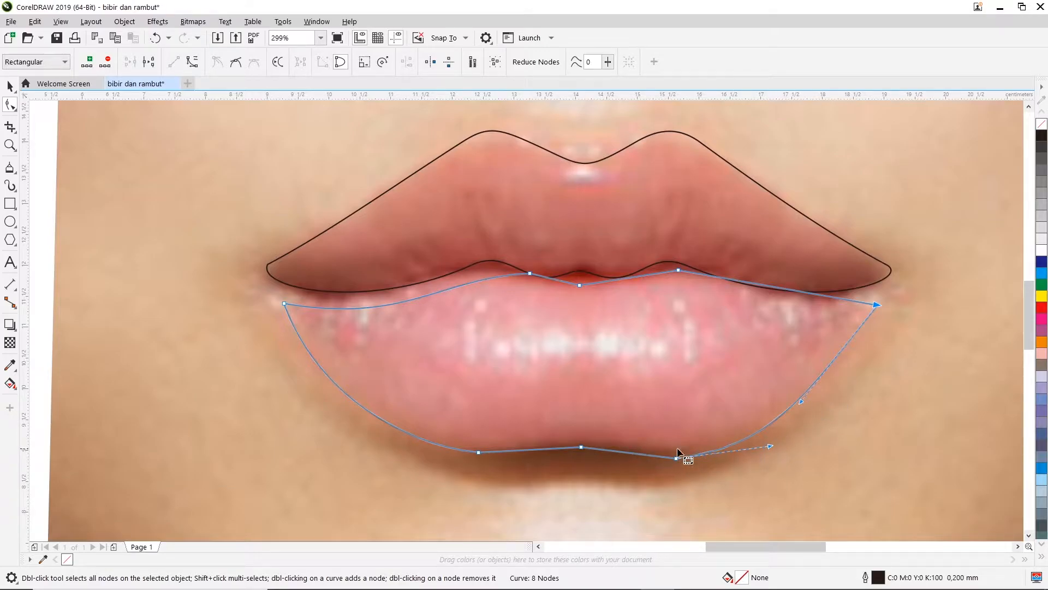
Step: Smooth the lower lip's bottom edge by converting its centre segment to a curve, deleting the middle node and raising the right bottom node slightly
{"action": "right_click", "coordinate": [581, 448]}
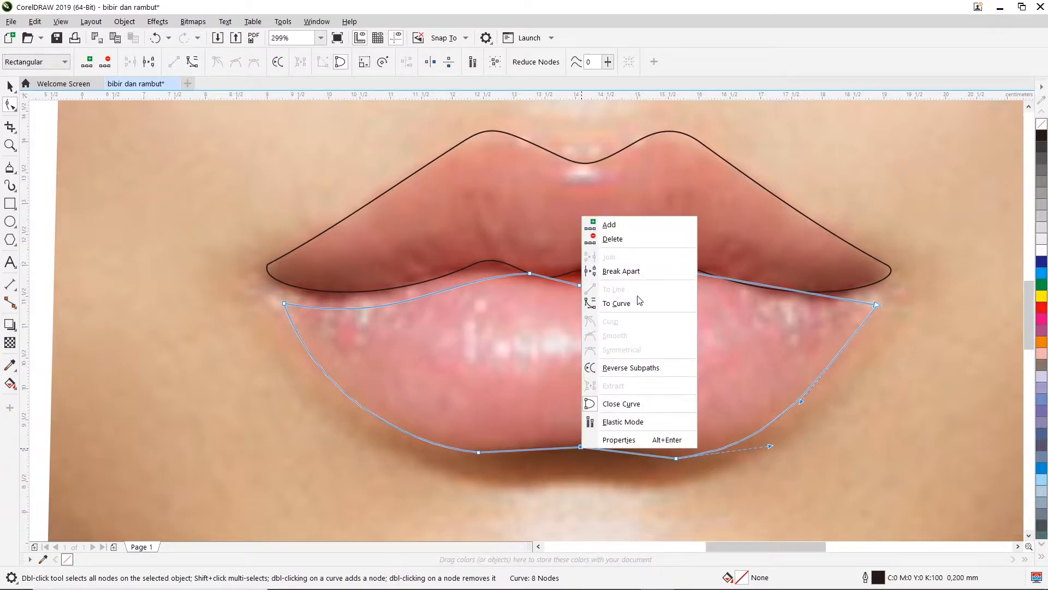
{"action": "left_click", "coordinate": [637, 303]}
{"action": "double_click", "coordinate": [577, 449]}
{"action": "left_click", "coordinate": [676, 457]}
{"action": "left_click_drag", "start_coordinate": [675, 458], "coordinate": [677, 452]}
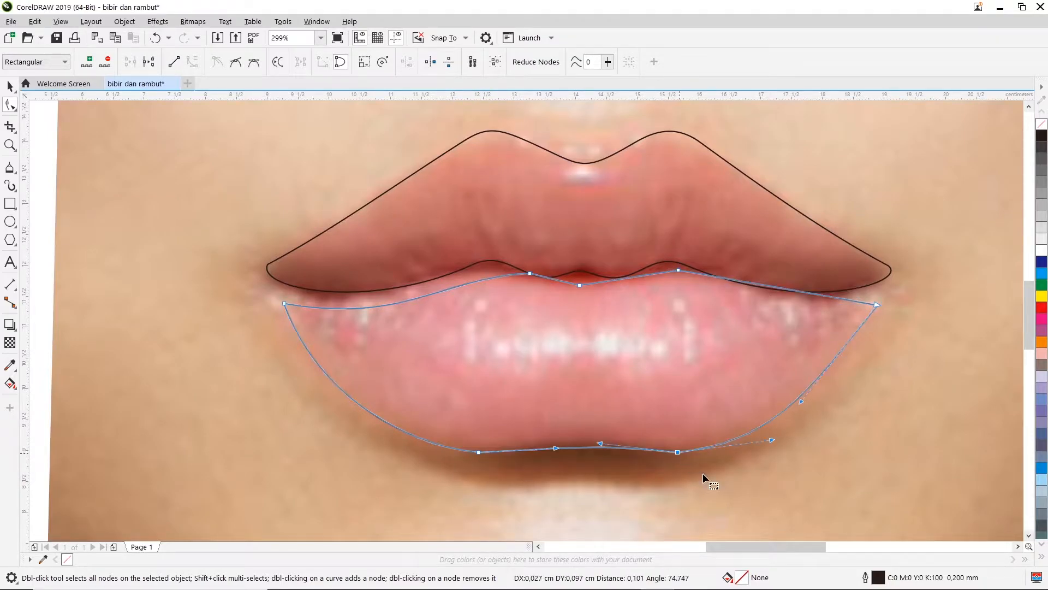
Step: Convert the right segment of the lower lip's upper edge to a curve and remove the extra node added on it
{"action": "left_click", "coordinate": [637, 516]}
{"action": "scroll", "coordinate": [398, 444], "scroll_direction": "down", "scroll_amount": 2}
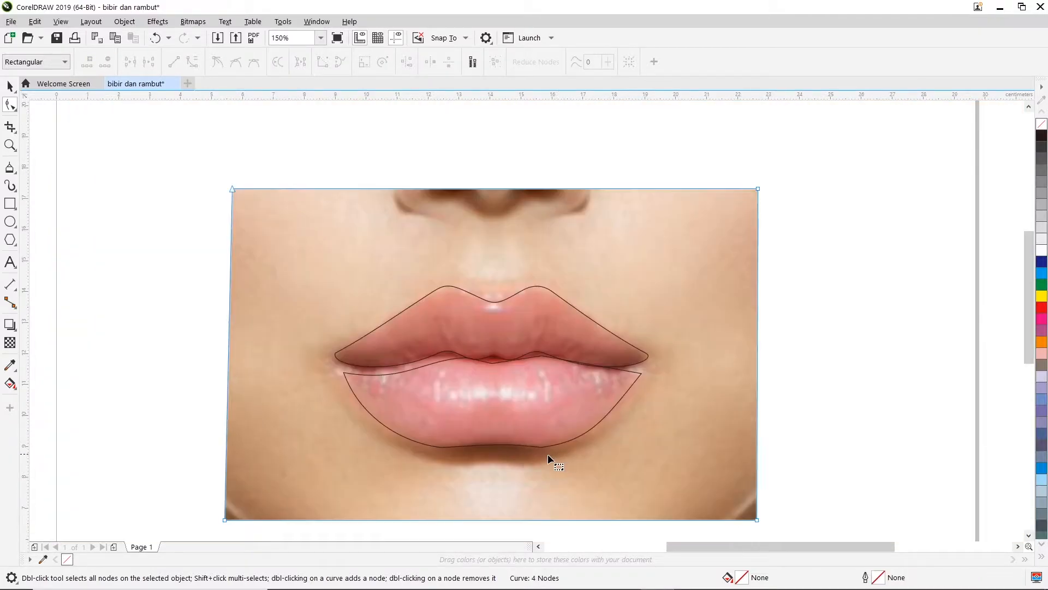
{"action": "scroll", "coordinate": [578, 376], "scroll_direction": "up", "scroll_amount": 2}
{"action": "left_click", "coordinate": [504, 332]}
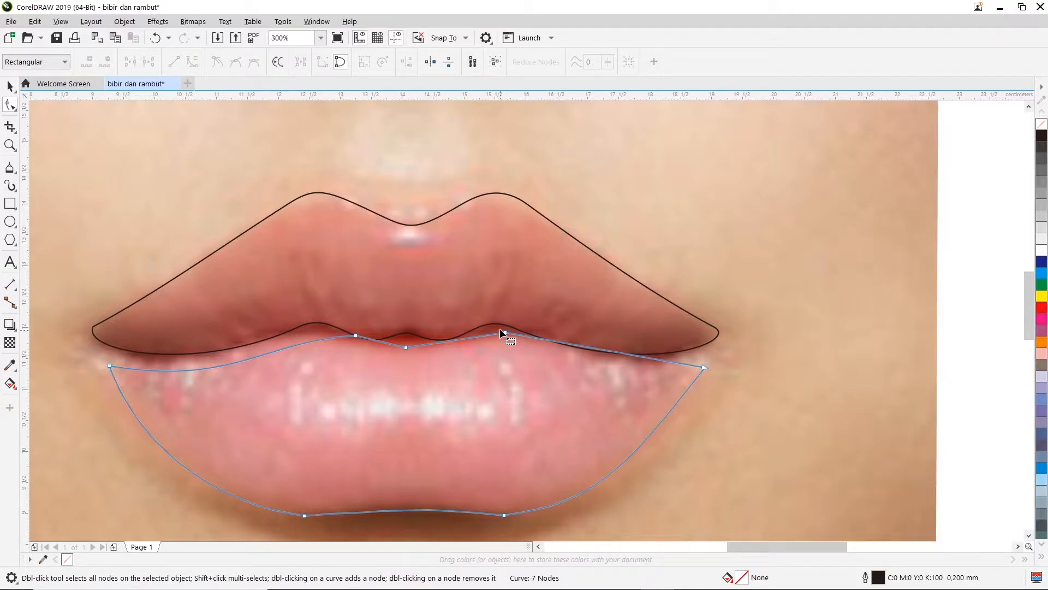
{"action": "right_click", "coordinate": [618, 352]}
{"action": "key", "text": "Escape"}
{"action": "right_click", "coordinate": [603, 350]}
{"action": "double_click", "coordinate": [606, 349]}
{"action": "right_click", "coordinate": [605, 350]}
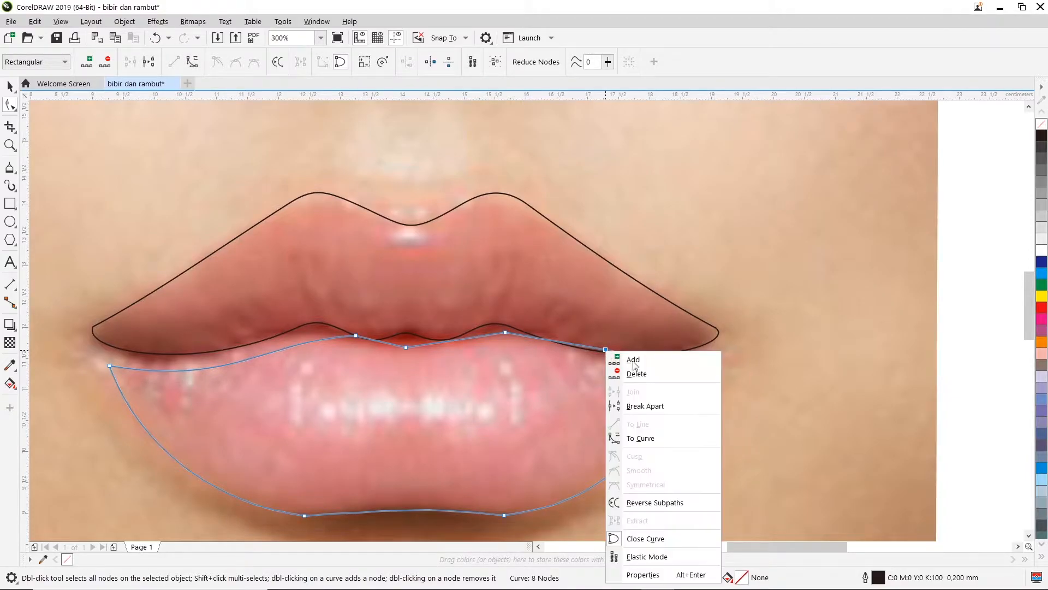
{"action": "left_click", "coordinate": [641, 438]}
{"action": "double_click", "coordinate": [605, 349]}
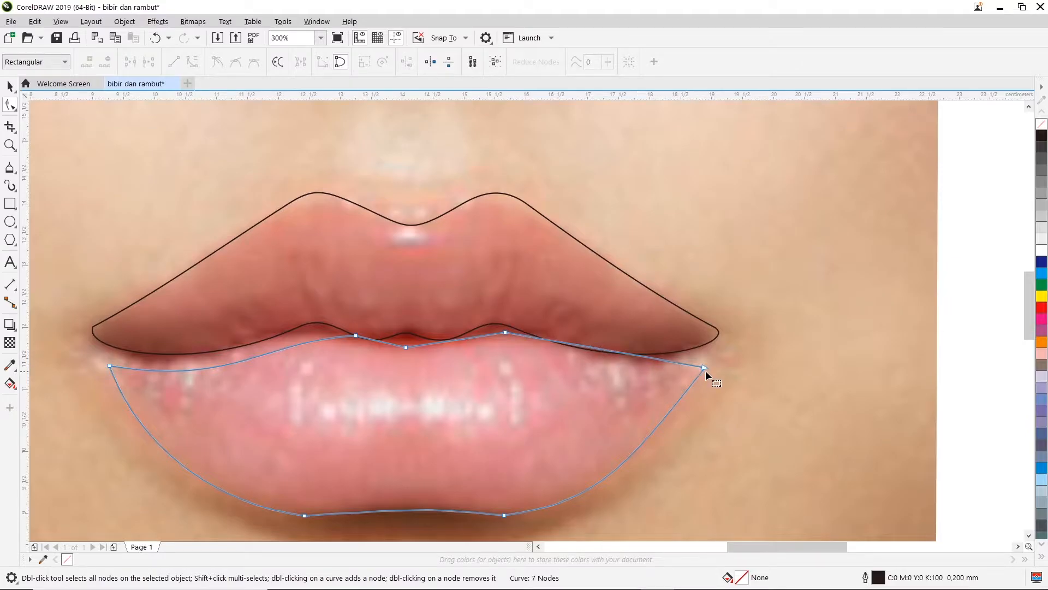
Step: Bow the right segment of the lower lip's upper edge downward by pulling both of its curve handles
{"action": "double_click", "coordinate": [572, 346]}
{"action": "left_click_drag", "start_coordinate": [572, 346], "coordinate": [573, 360]}
{"action": "left_click_drag", "start_coordinate": [640, 355], "coordinate": [599, 389]}
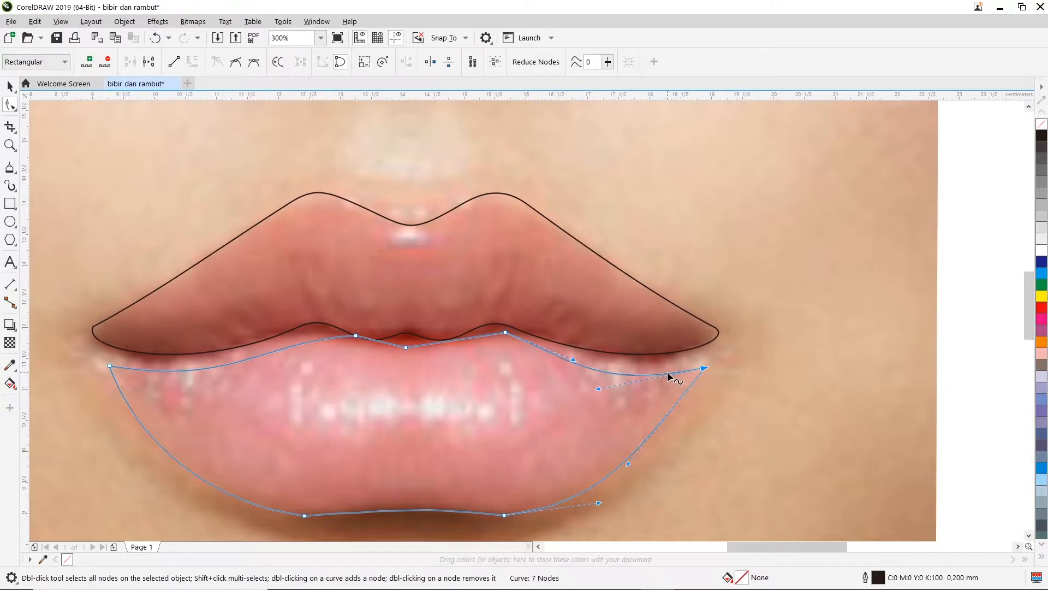
Step: Add a node near each end of the lower lip's upper edge and raise both to meet the upper lip's lower edge
{"action": "mouse_move", "coordinate": [668, 374]}
{"action": "left_mouse_down"}
{"action": "mouse_move", "coordinate": [681, 358]}
{"action": "mouse_move", "coordinate": [659, 356]}
{"action": "left_mouse_up"}
{"action": "double_click", "coordinate": [148, 371]}
{"action": "left_click_drag", "start_coordinate": [149, 372], "coordinate": [132, 357]}
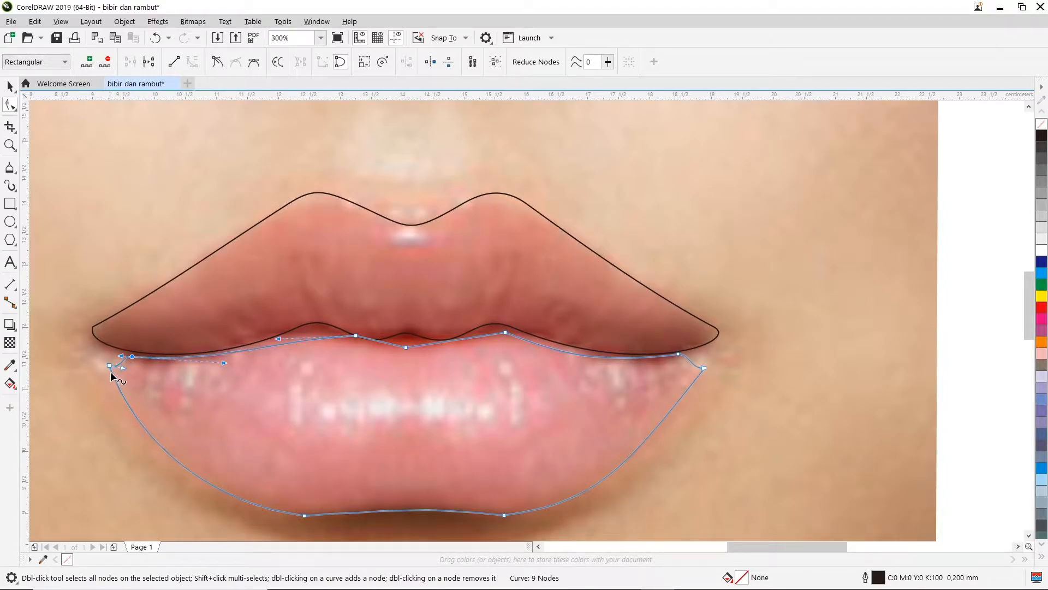
Step: Round the lower lip's two outer corners by adding a node just below each one and deleting the pointed corner nodes
{"action": "double_click", "coordinate": [126, 402]}
{"action": "double_click", "coordinate": [110, 366]}
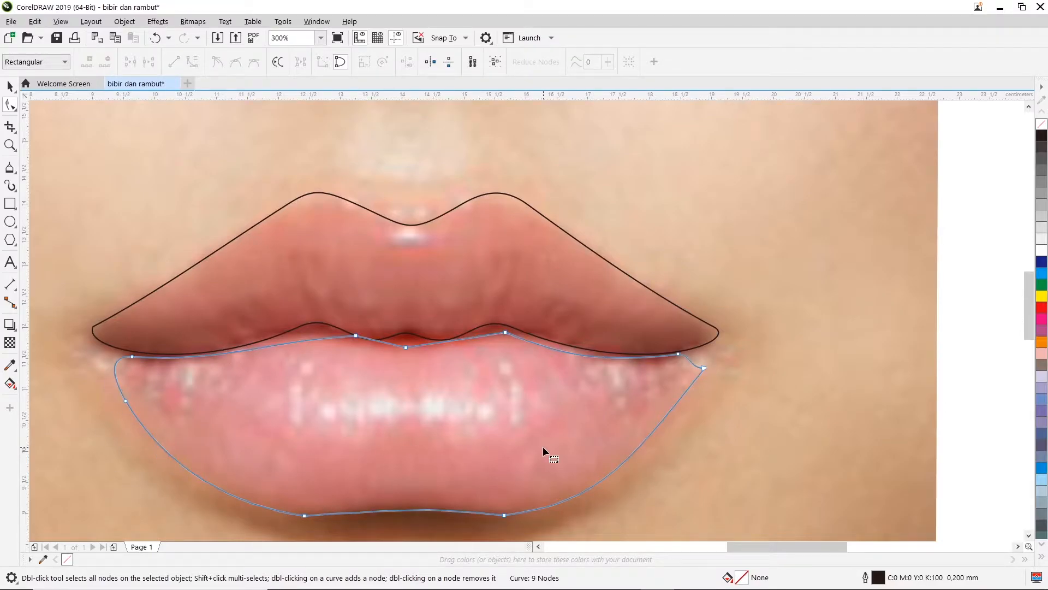
{"action": "double_click", "coordinate": [689, 387]}
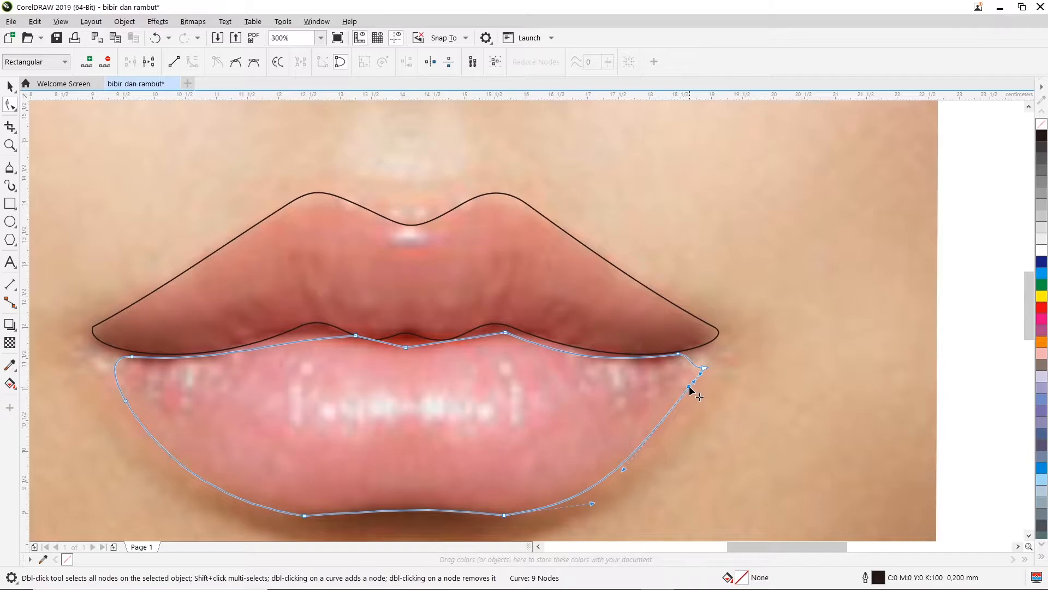
{"action": "double_click", "coordinate": [704, 369]}
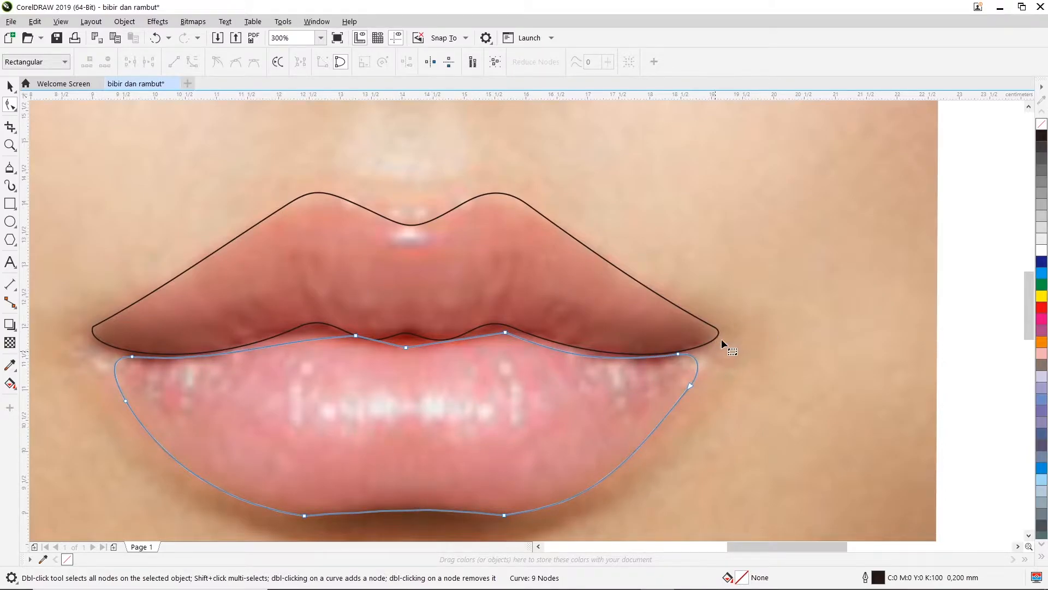
Step: Move the left peak node of the lower lip's upper edge outward until it sits beneath the upper lip's left arch
{"action": "left_click_drag", "start_coordinate": [356, 335], "coordinate": [325, 338]}
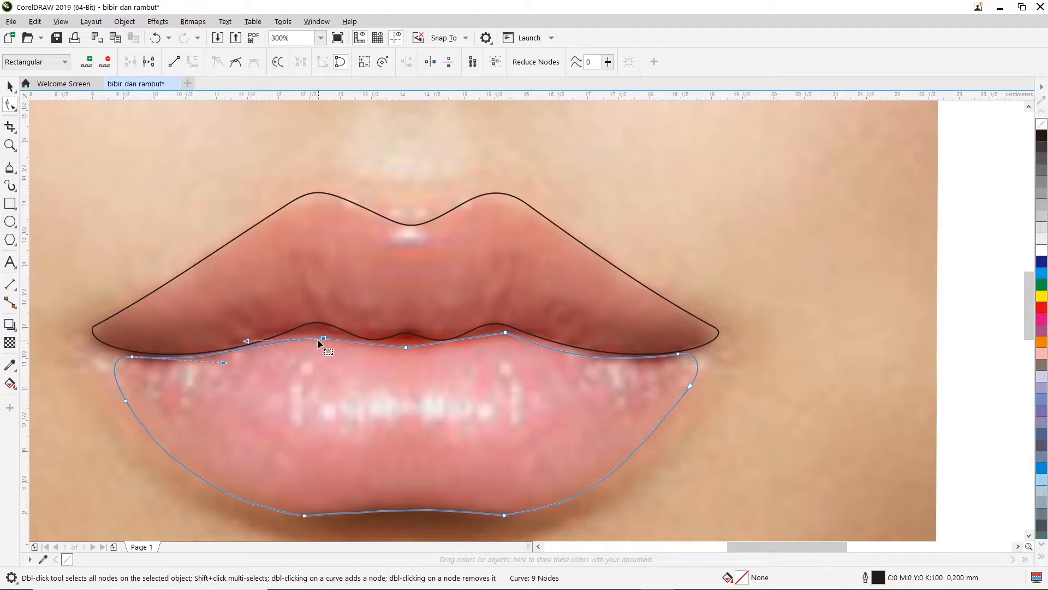
{"action": "left_click_drag", "start_coordinate": [324, 339], "coordinate": [317, 339]}
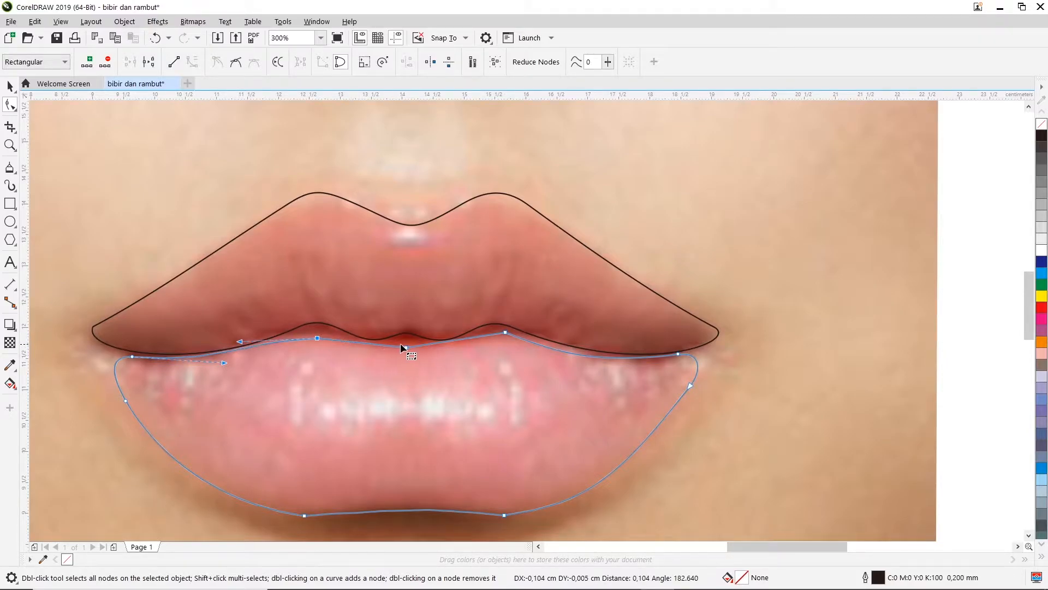
Step: Convert the segment at the centre of the lower lip's upper edge to a curve, delete the centre node and select the right peak node
{"action": "right_click", "coordinate": [404, 347]}
{"action": "left_click", "coordinate": [436, 435]}
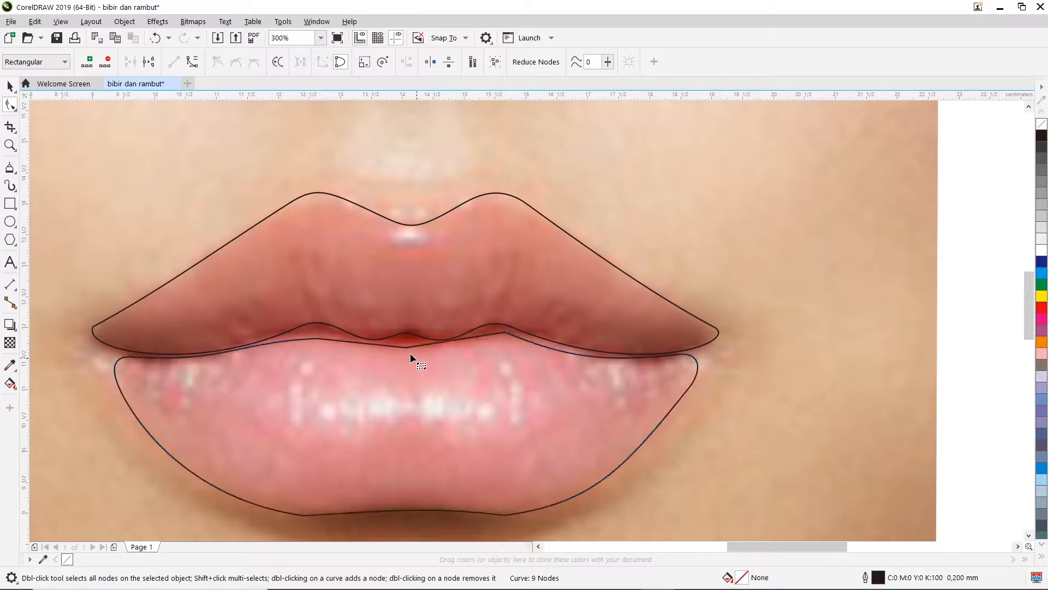
{"action": "double_click", "coordinate": [404, 346]}
{"action": "left_click", "coordinate": [504, 332]}
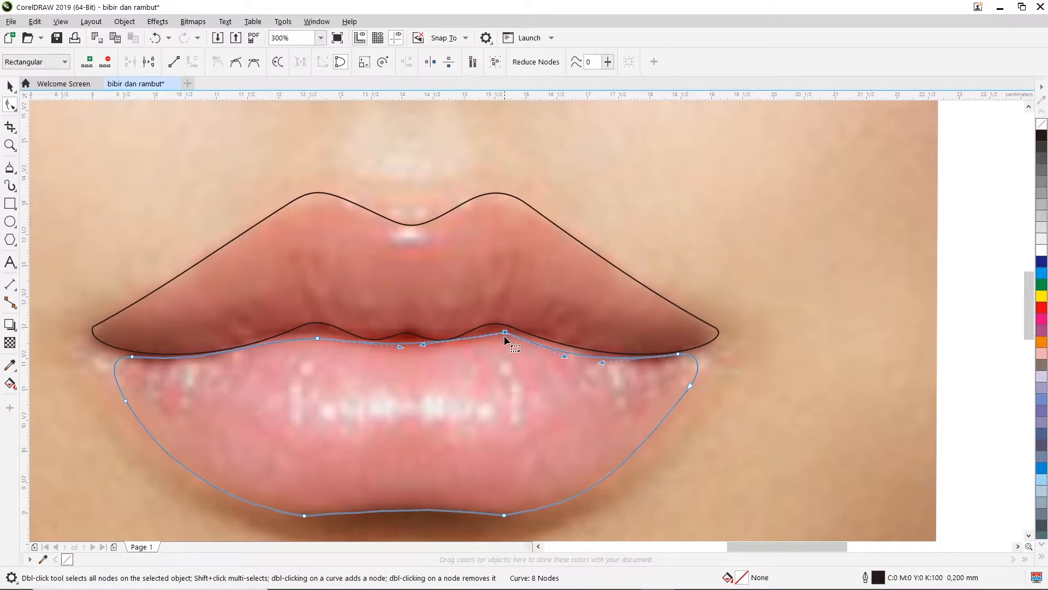
Step: Adjust the curve handle on the outer right segment of the lower lip's upper edge so it follows the upper lip's edge
{"action": "left_click_drag", "start_coordinate": [566, 358], "coordinate": [578, 358]}
{"action": "scroll", "coordinate": [628, 359], "scroll_direction": "up", "scroll_amount": 1}
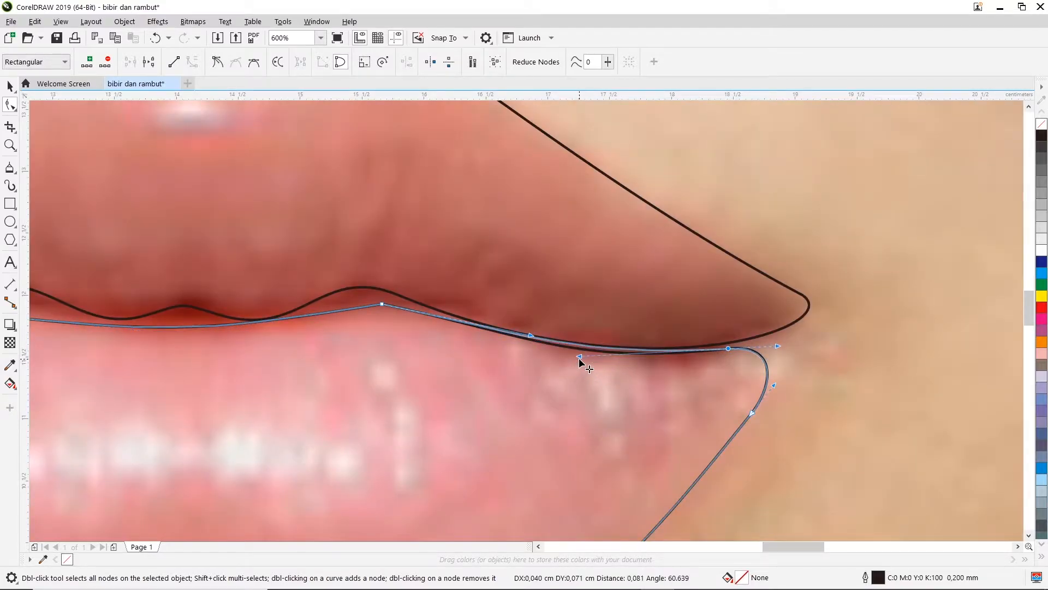
{"action": "scroll", "coordinate": [471, 359], "scroll_direction": "down", "scroll_amount": 3}
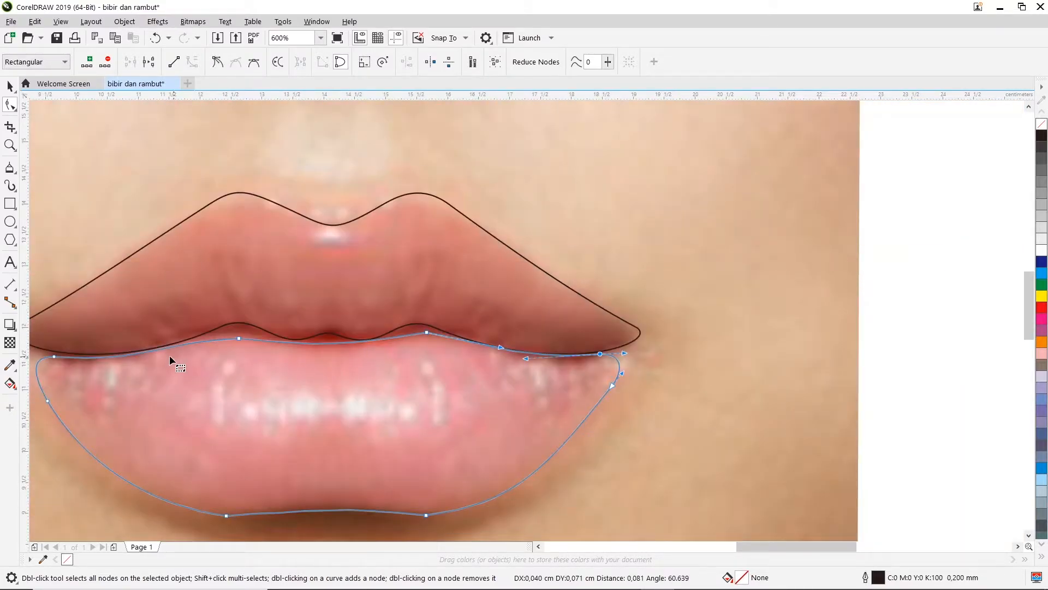
Step: Raise the left peak node of the lower lip's upper edge and reshape the curve between the two peaks
{"action": "scroll", "coordinate": [166, 354], "scroll_direction": "up", "scroll_amount": 2}
{"action": "left_click_drag", "start_coordinate": [311, 321], "coordinate": [315, 311]}
{"action": "left_click_drag", "start_coordinate": [477, 329], "coordinate": [424, 334]}
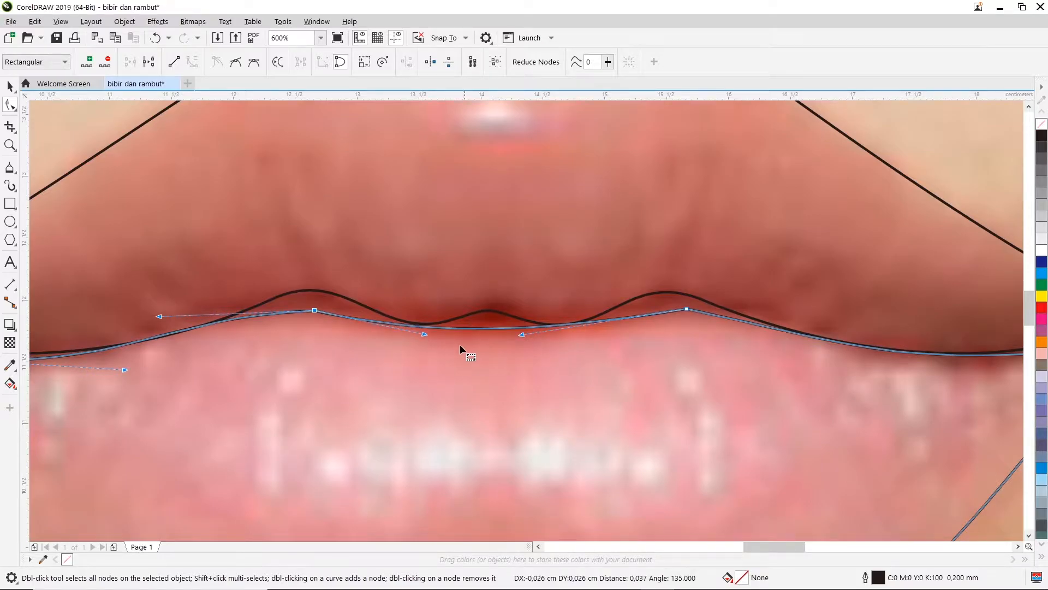
Step: Reposition the left end node of the lower lip's upper edge and bend its segment to follow the upper lip
{"action": "scroll", "coordinate": [407, 350], "scroll_direction": "down", "scroll_amount": 2}
{"action": "left_click_drag", "start_coordinate": [266, 360], "coordinate": [268, 362]}
{"action": "left_click_drag", "start_coordinate": [174, 353], "coordinate": [180, 350]}
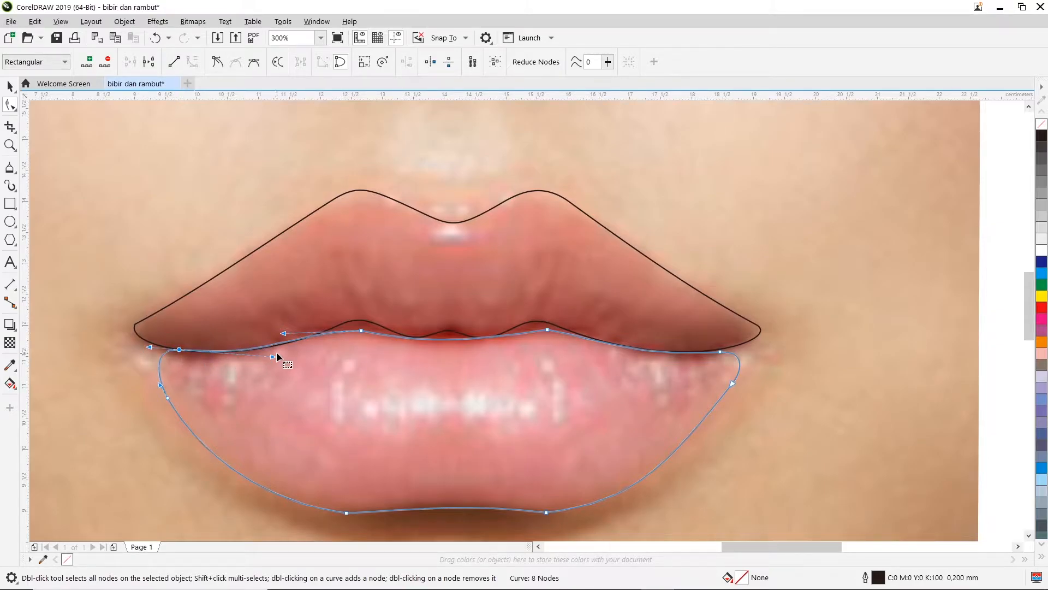
{"action": "left_click_drag", "start_coordinate": [273, 358], "coordinate": [270, 361]}
{"action": "left_click", "coordinate": [599, 359]}
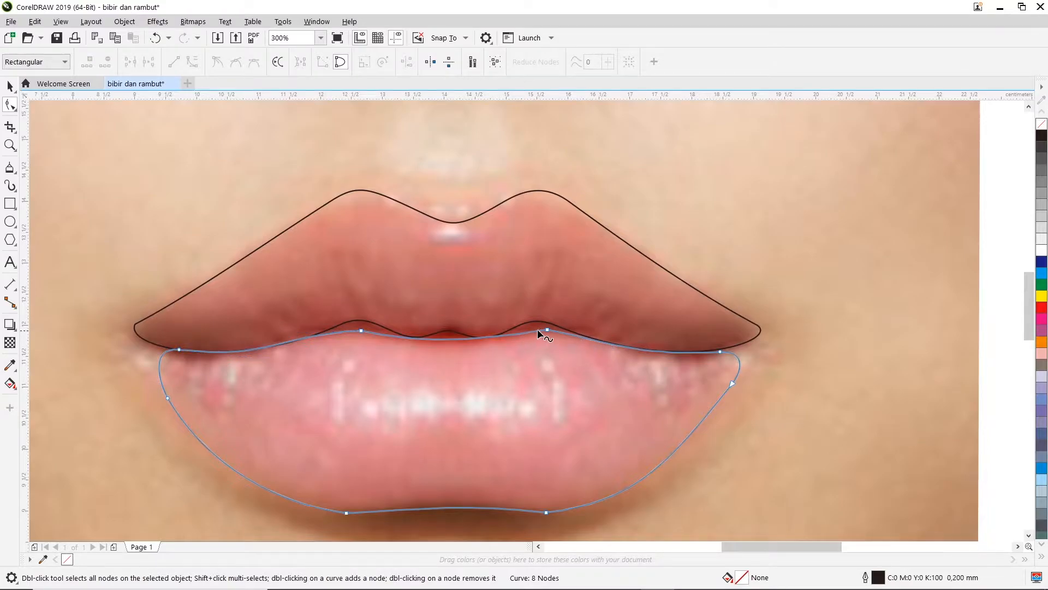
Step: Round the left peak of the lower lip's upper edge: add nodes inside both peaks and outside the left one, then delete the left peak node
{"action": "double_click", "coordinate": [499, 335]}
{"action": "scroll", "coordinate": [389, 331], "scroll_direction": "up", "scroll_amount": 2}
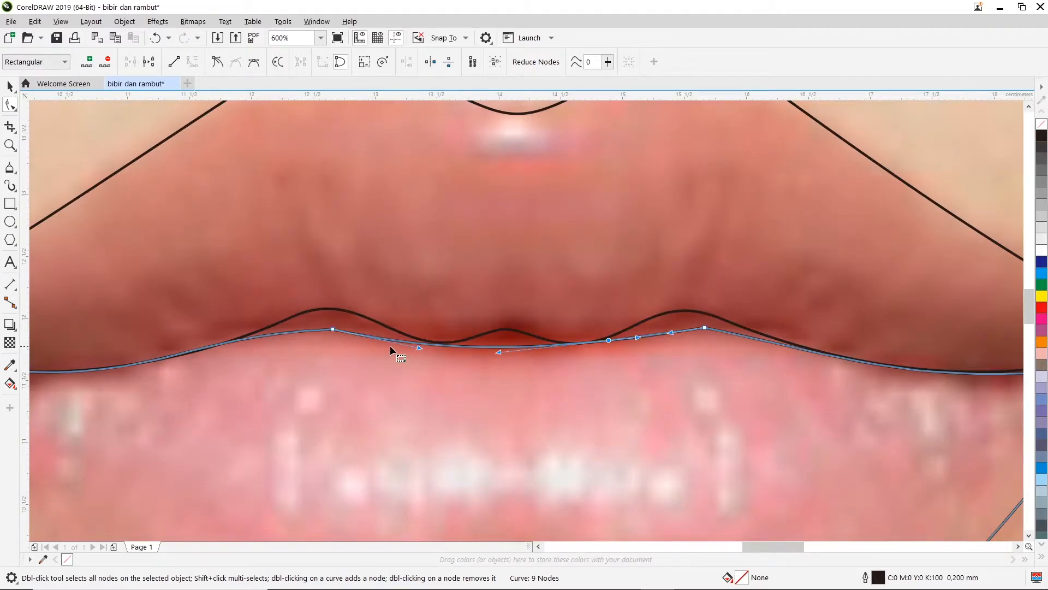
{"action": "left_click", "coordinate": [434, 344]}
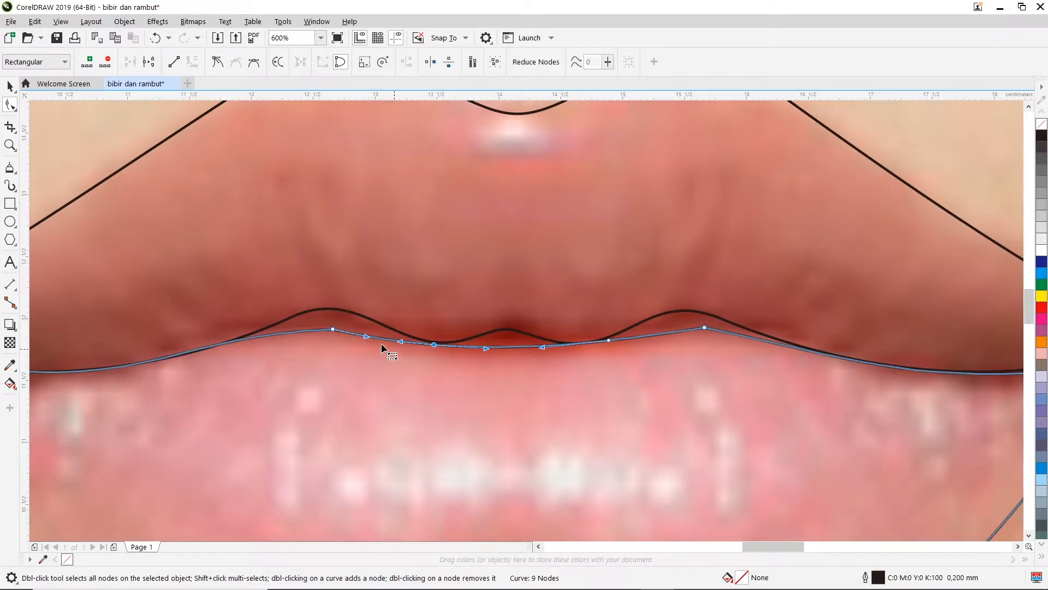
{"action": "double_click", "coordinate": [333, 329]}
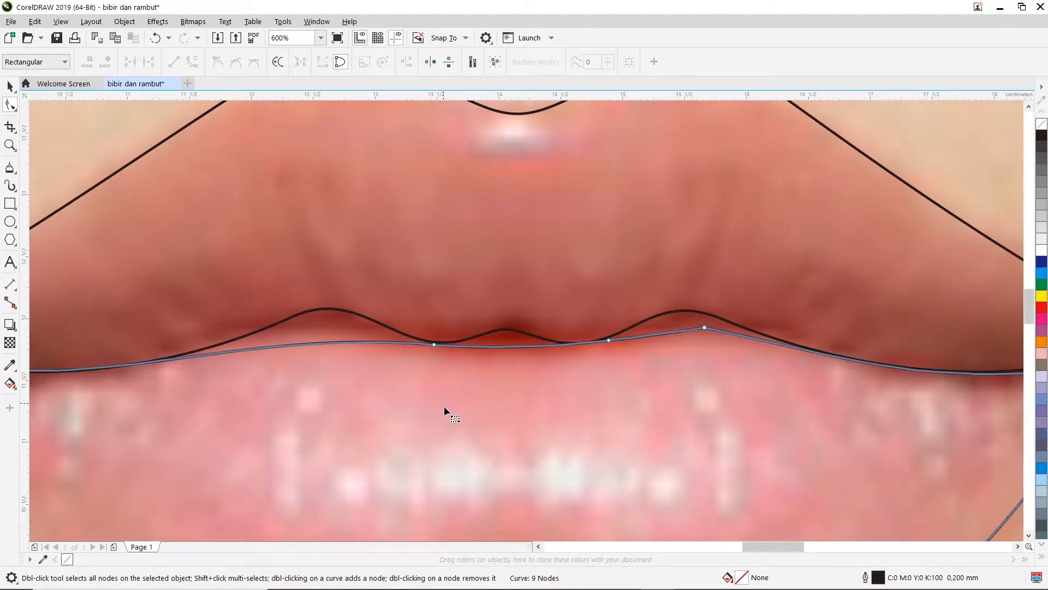
{"action": "key", "text": "ctrl+z"}
{"action": "double_click", "coordinate": [256, 337]}
{"action": "double_click", "coordinate": [332, 328]}
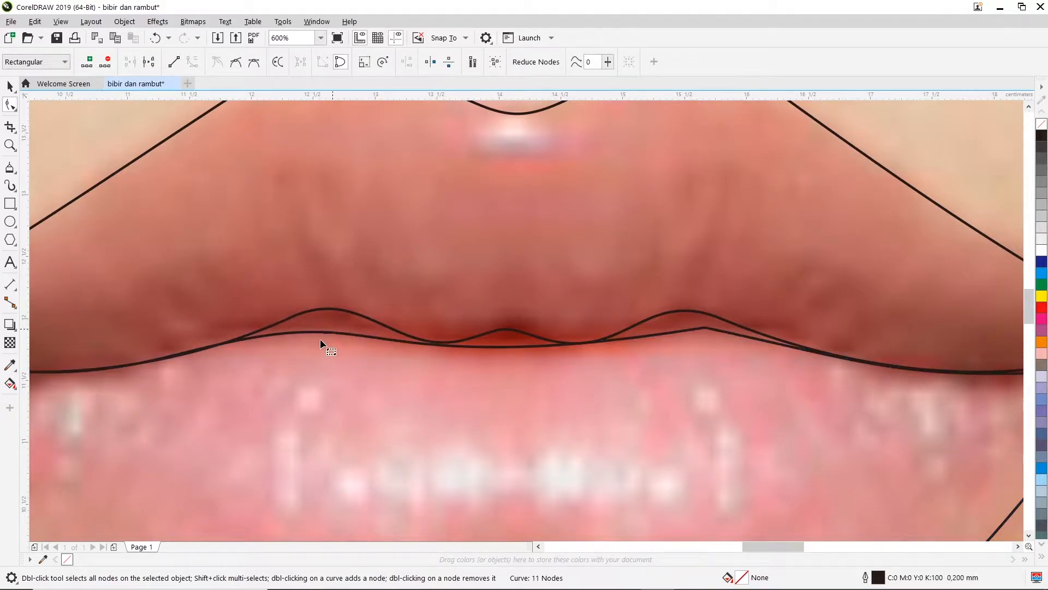
Step: Round the right peak of the lower lip's upper edge by adding a node outside it and deleting the peak node
{"action": "left_click", "coordinate": [815, 351]}
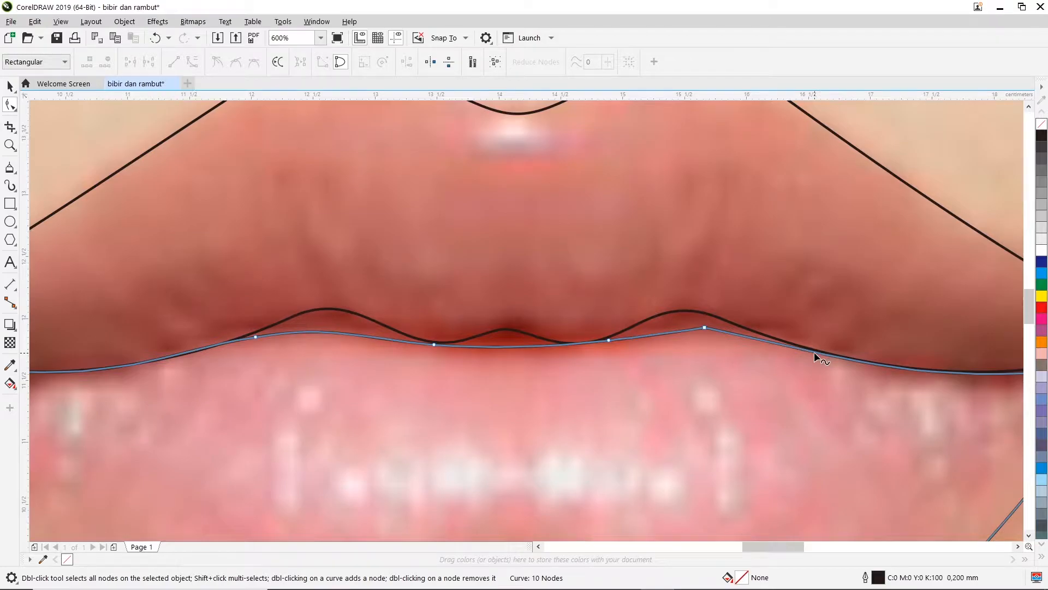
{"action": "double_click", "coordinate": [704, 327]}
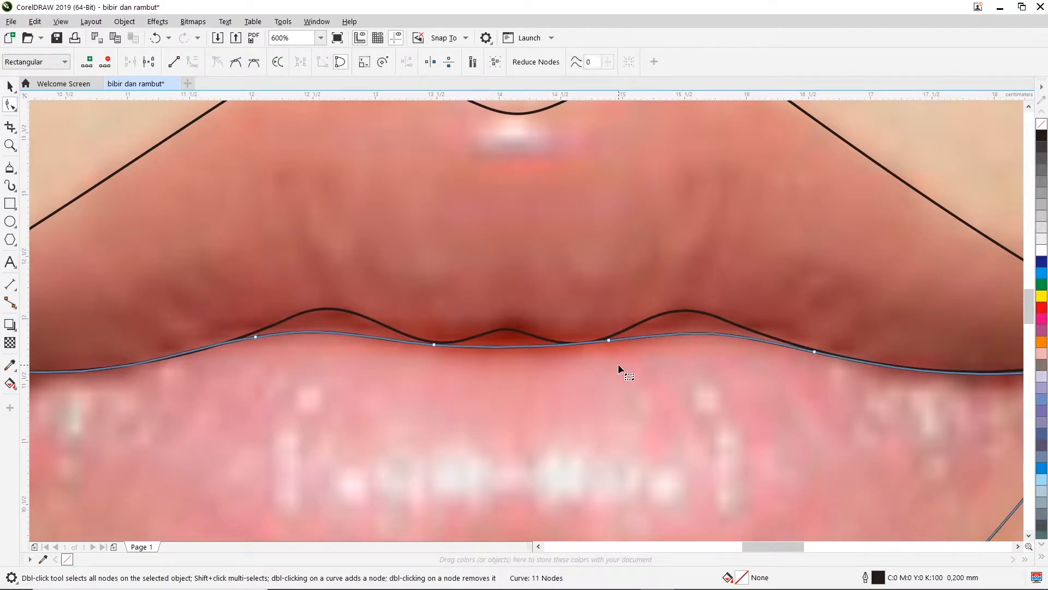
{"action": "scroll", "coordinate": [625, 355], "scroll_direction": "down", "scroll_amount": 2}
{"action": "scroll", "coordinate": [624, 355], "scroll_direction": "down", "scroll_amount": 2}
{"action": "left_click", "coordinate": [772, 328]}
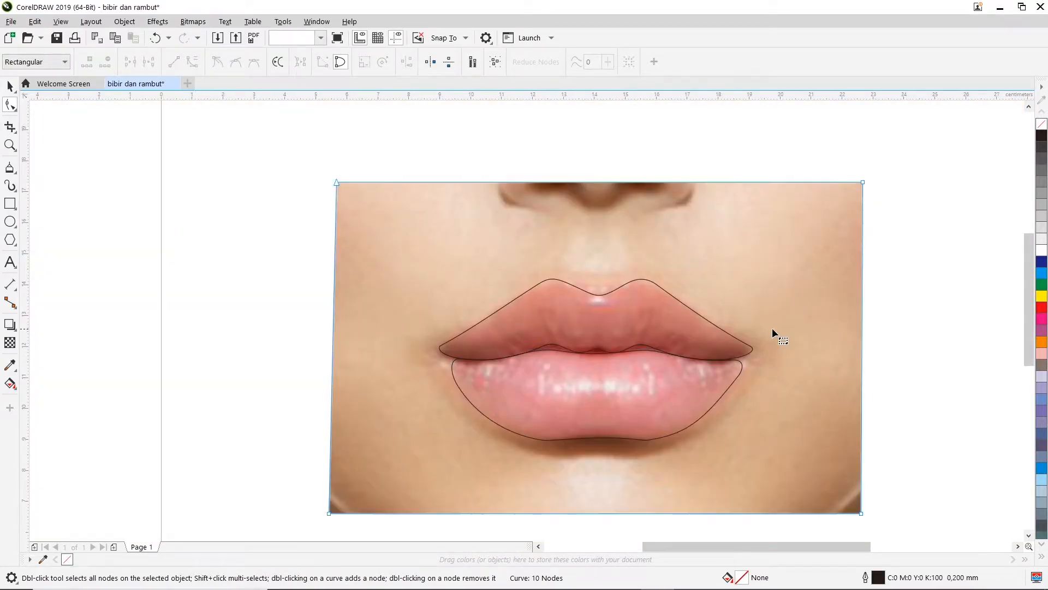
Step: Round the two corners of the lower lip's bottom edge by adding a node on each side and deleting the corner nodes
{"action": "scroll", "coordinate": [644, 420], "scroll_direction": "up", "scroll_amount": 4}
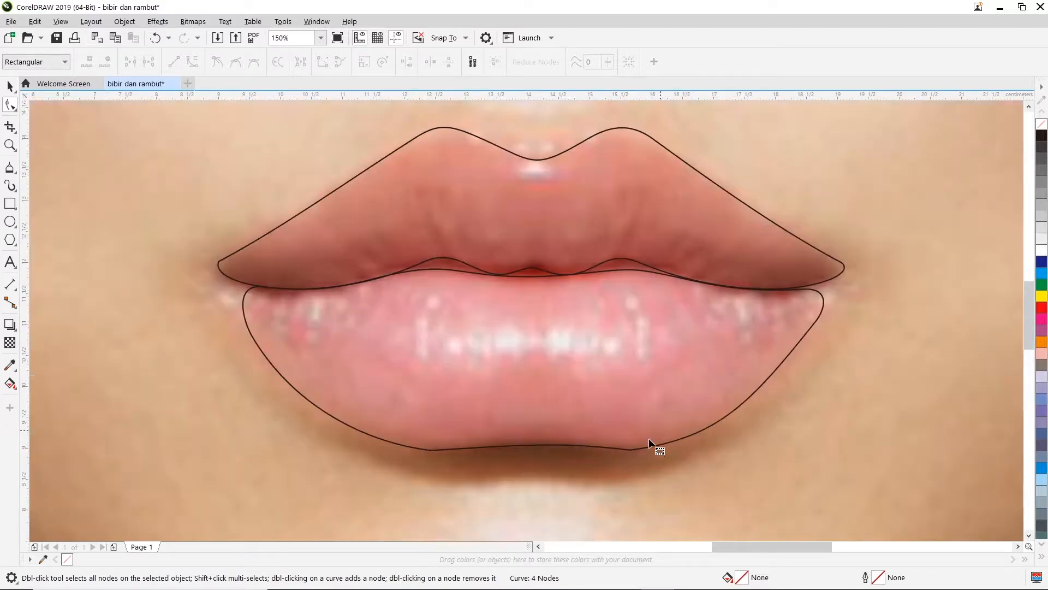
{"action": "left_click", "coordinate": [621, 462]}
{"action": "left_click", "coordinate": [575, 457]}
{"action": "left_click", "coordinate": [642, 458]}
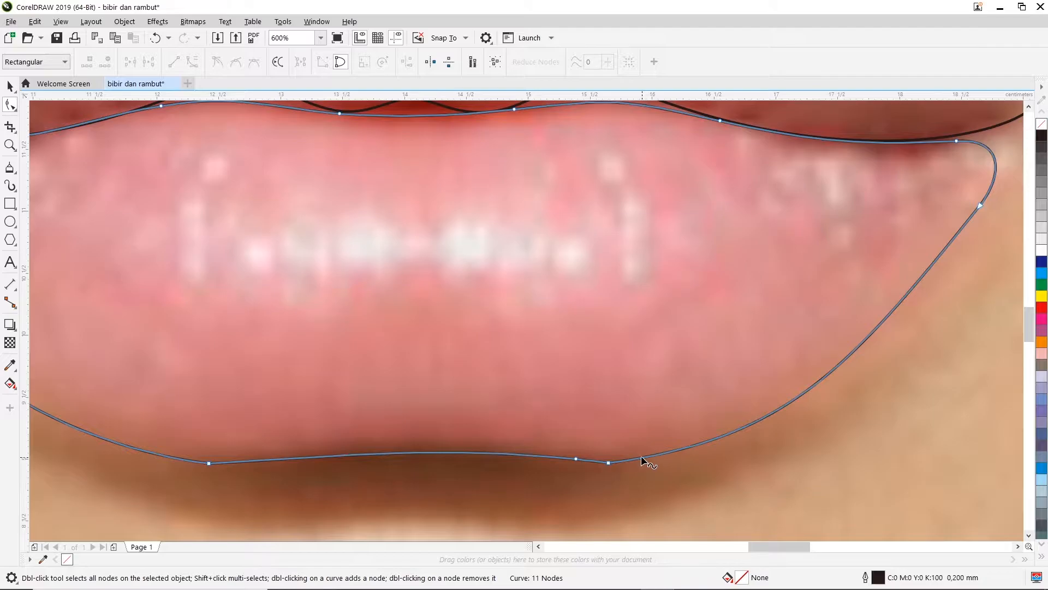
{"action": "double_click", "coordinate": [166, 456]}
{"action": "double_click", "coordinate": [258, 460]}
{"action": "double_click", "coordinate": [209, 463]}
{"action": "double_click", "coordinate": [609, 463]}
{"action": "scroll", "coordinate": [441, 502], "scroll_direction": "down", "scroll_amount": 2}
{"action": "left_click", "coordinate": [608, 459]}
{"action": "left_click", "coordinate": [462, 486]}
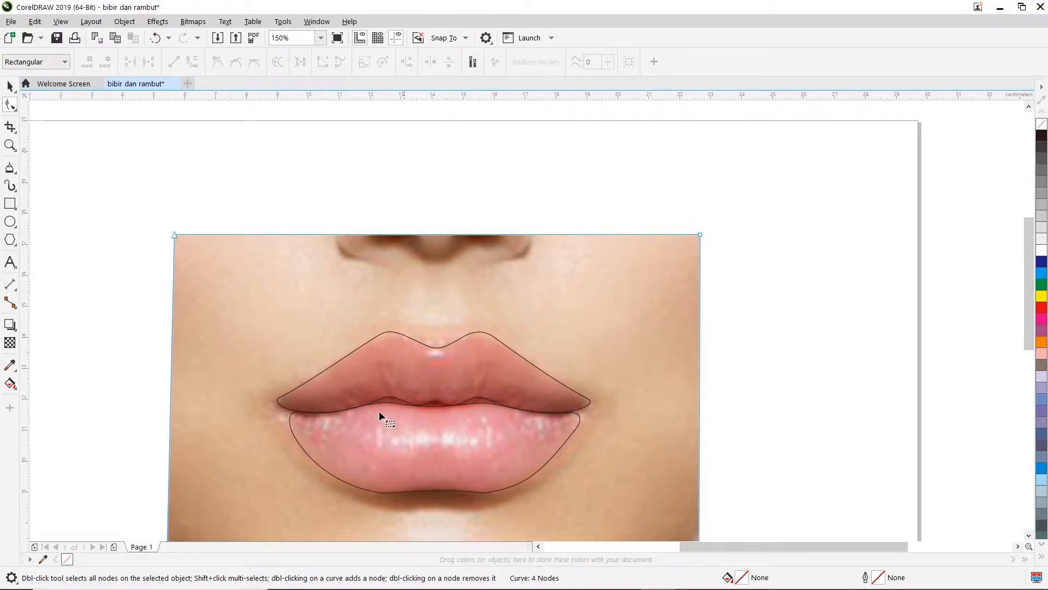
{"action": "scroll", "coordinate": [475, 399], "scroll_direction": "down", "scroll_amount": 1}
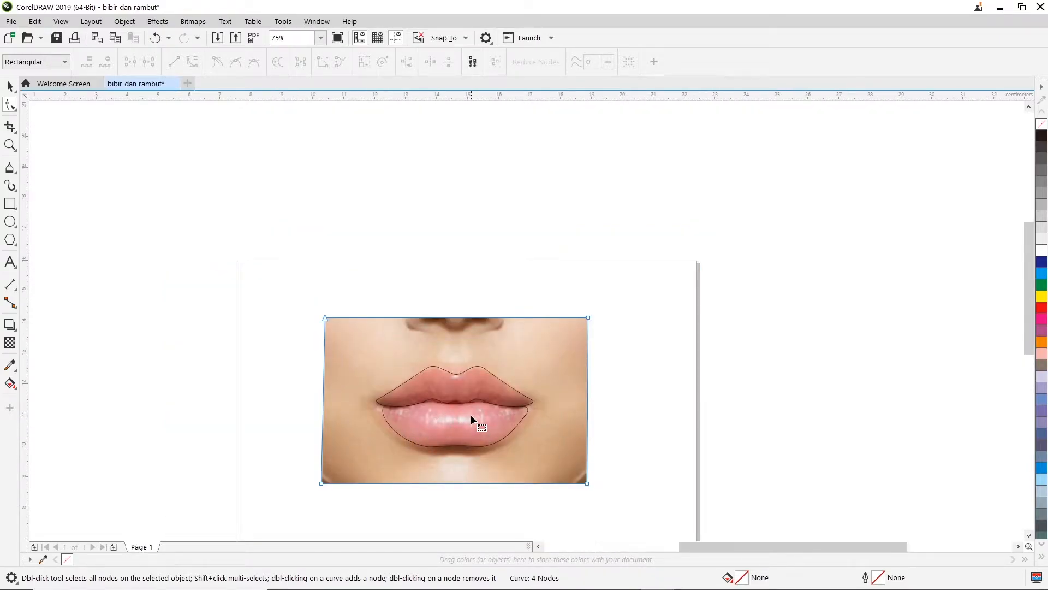
{"action": "scroll", "coordinate": [471, 414], "scroll_direction": "up", "scroll_amount": 1}
{"action": "scroll", "coordinate": [351, 350], "scroll_direction": "up", "scroll_amount": 1}
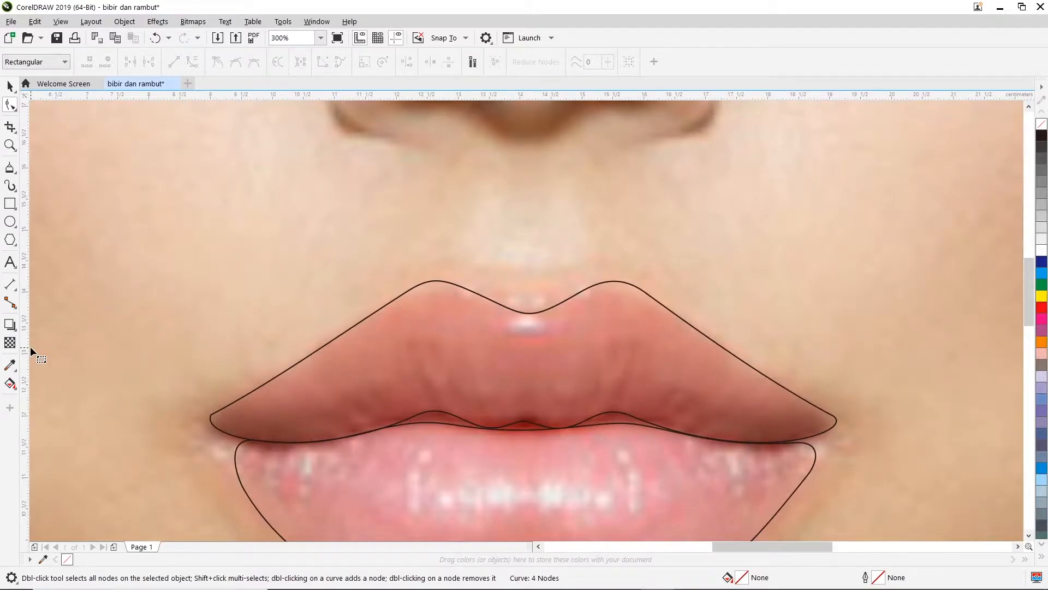
{"action": "scroll", "coordinate": [538, 469], "scroll_direction": "down", "scroll_amount": 1}
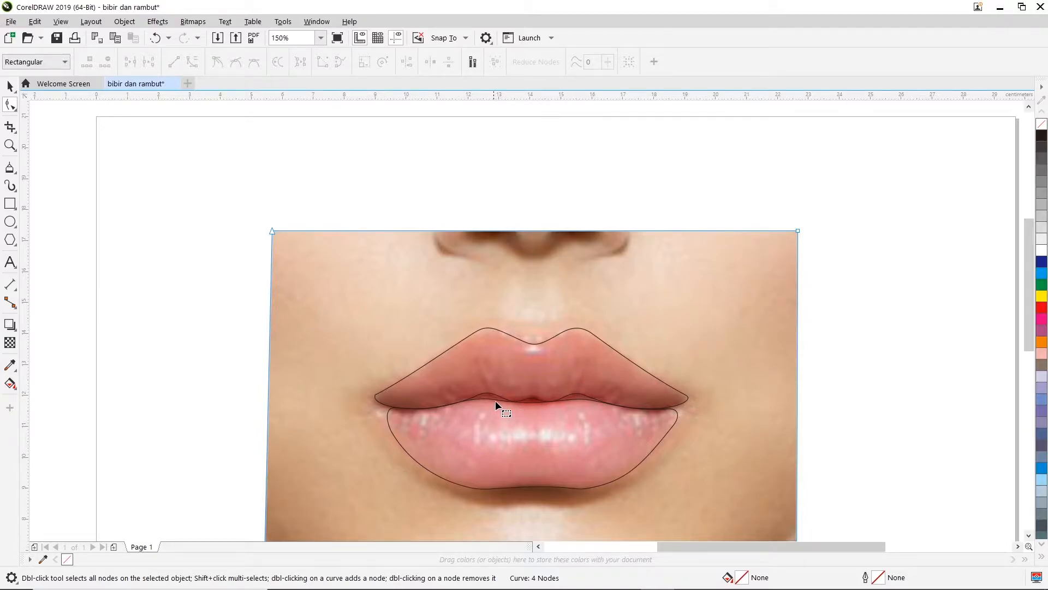
Step: Sample the salmon pink (#DD897F) from the photo's upper lip and fill both lip shapes with it
{"action": "left_click", "coordinate": [11, 365]}
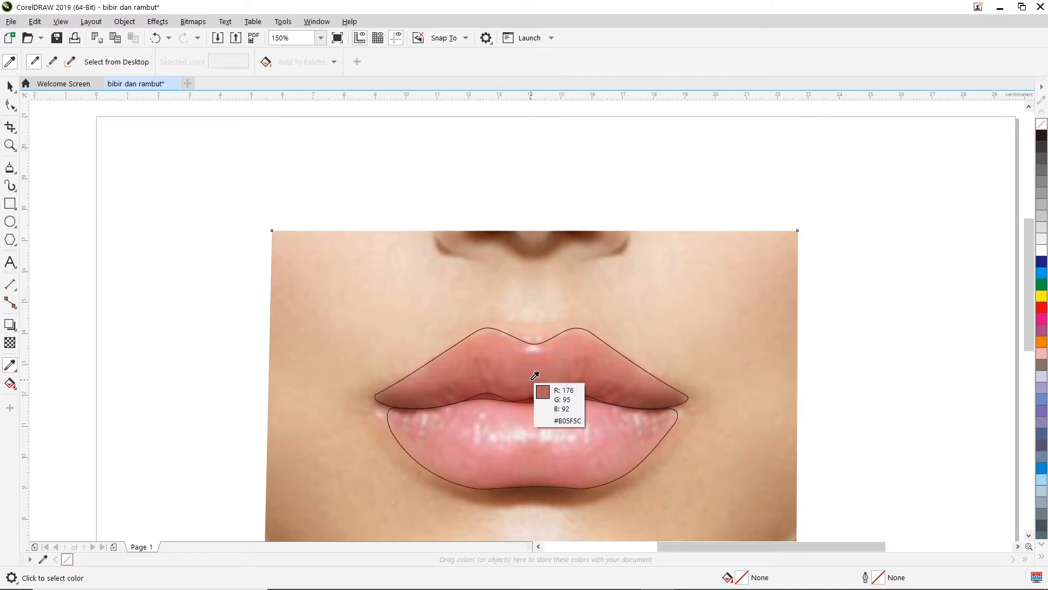
{"action": "left_click", "coordinate": [584, 341]}
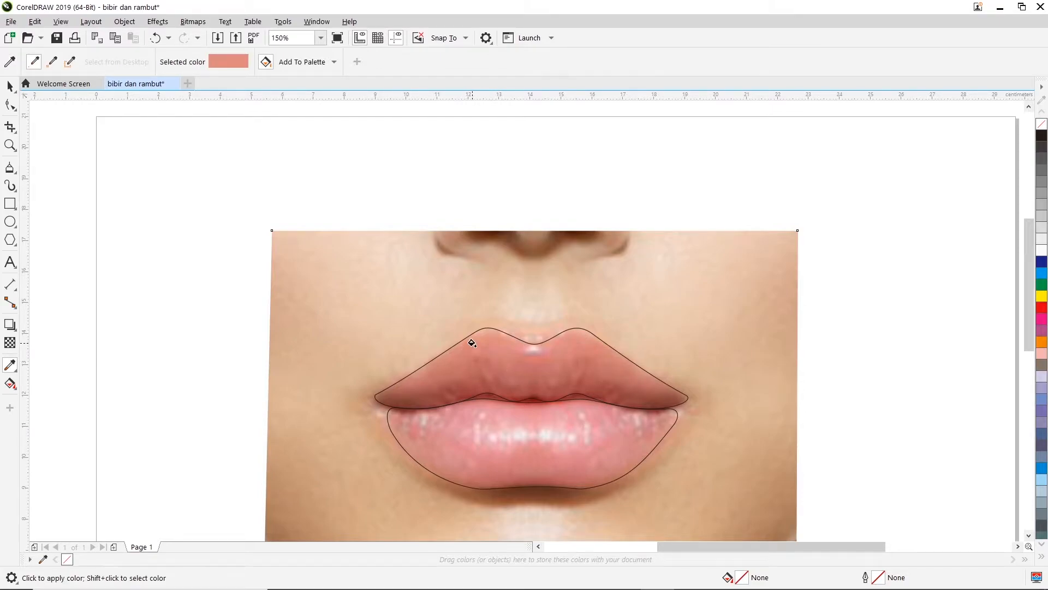
{"action": "left_click", "coordinate": [472, 343]}
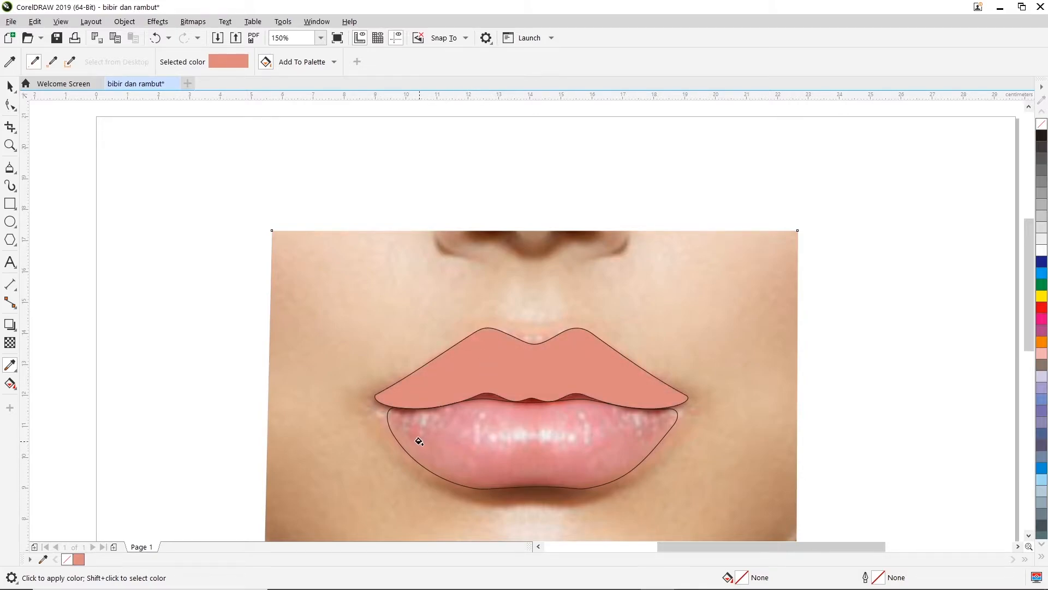
{"action": "left_click", "coordinate": [418, 441]}
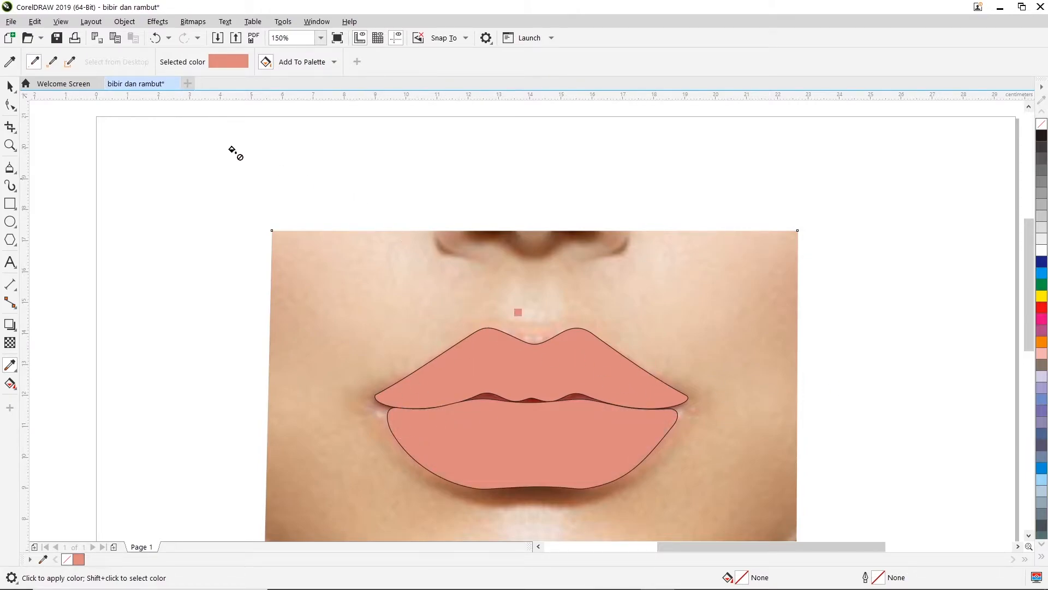
Step: Remove the outline from the upper lip and the lower lip
{"action": "left_click", "coordinate": [8, 86]}
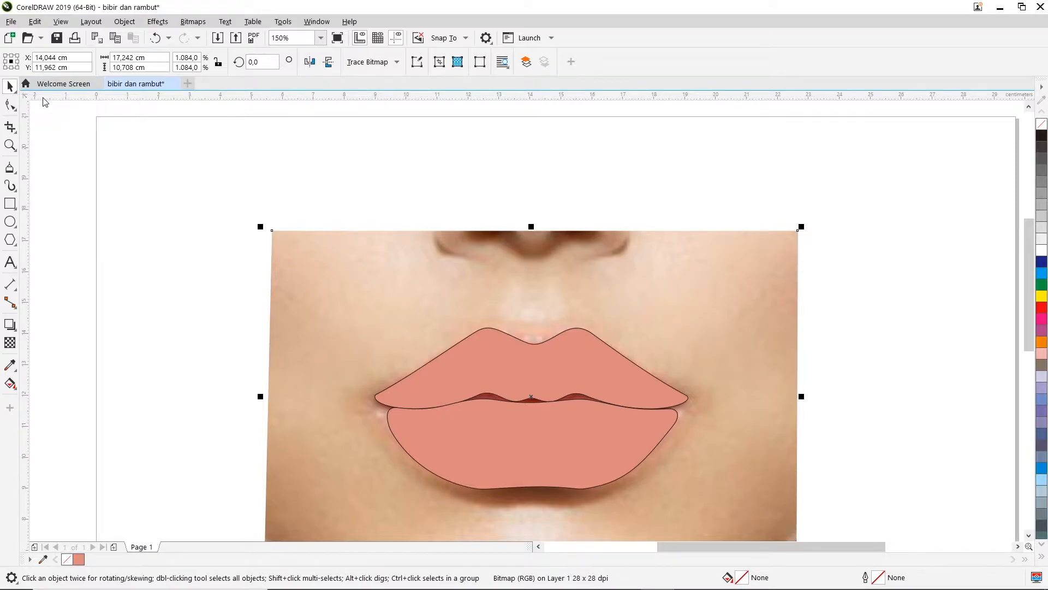
{"action": "left_click", "coordinate": [840, 333]}
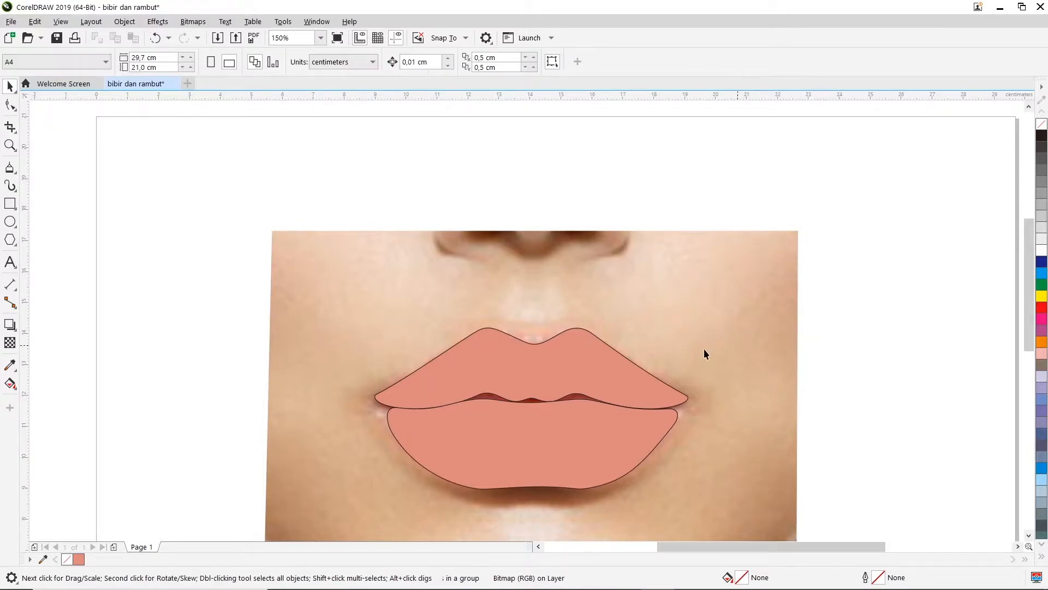
{"action": "scroll", "coordinate": [593, 352], "scroll_direction": "up", "scroll_amount": 2}
{"action": "left_click", "coordinate": [581, 345]}
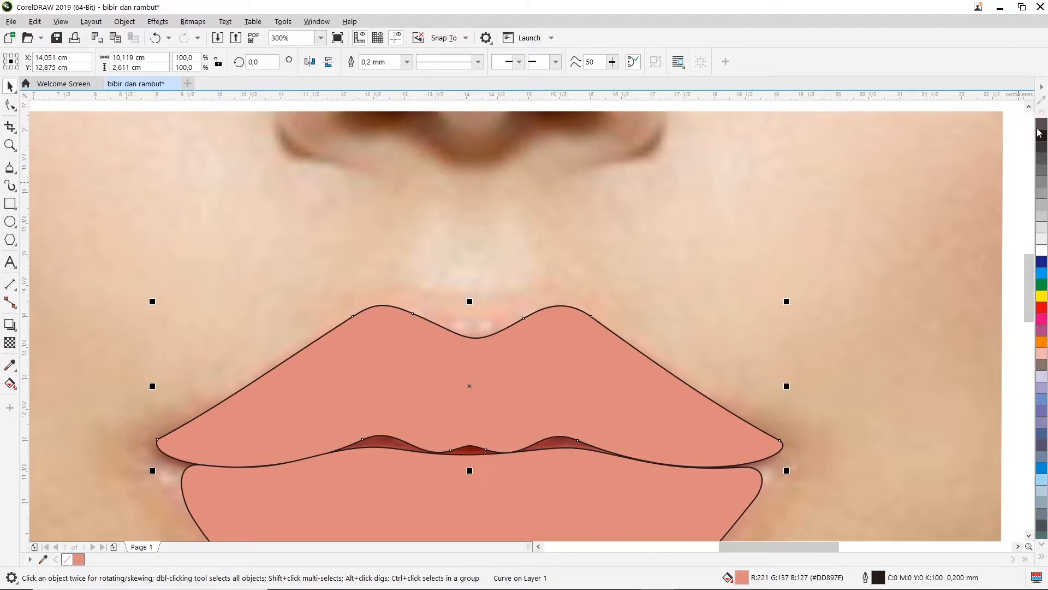
{"action": "right_click", "coordinate": [1042, 125]}
{"action": "left_click", "coordinate": [697, 494]}
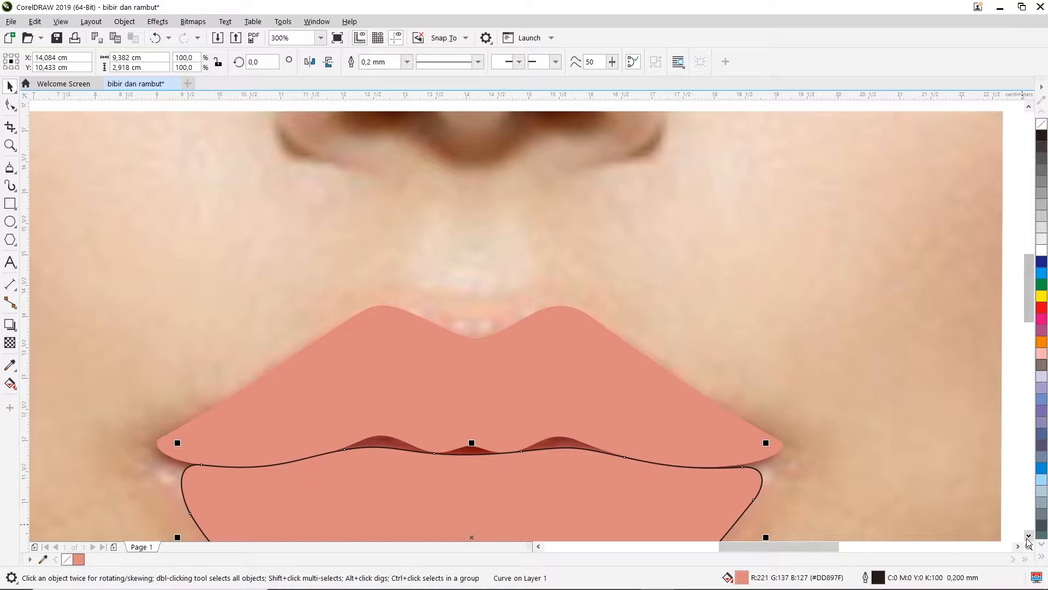
{"action": "scroll", "coordinate": [1019, 523], "scroll_direction": "down", "scroll_amount": 3}
{"action": "right_click", "coordinate": [1042, 125]}
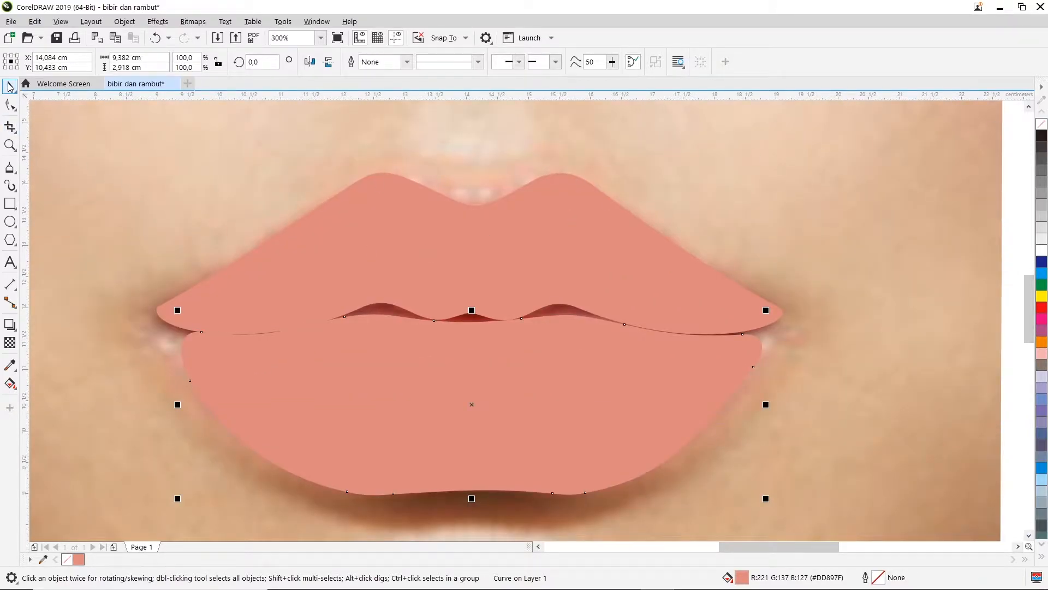
Step: Apply a vertical fountain fill to the upper lip, from salmon pink at the top to red C0 M96 Y91 K0 at the bottom
{"action": "left_click", "coordinate": [514, 281]}
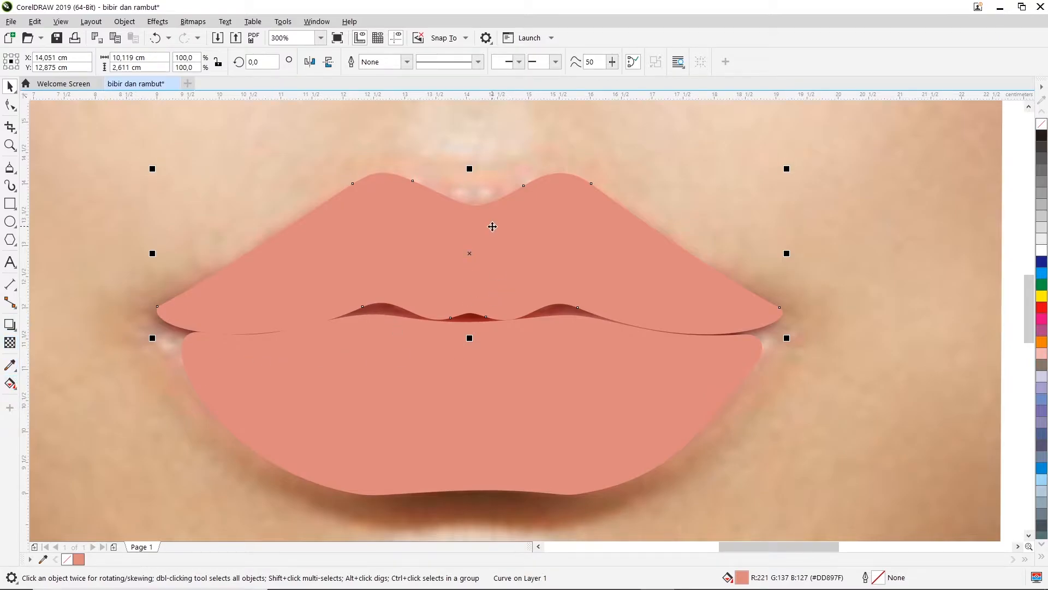
{"action": "left_click", "coordinate": [10, 384]}
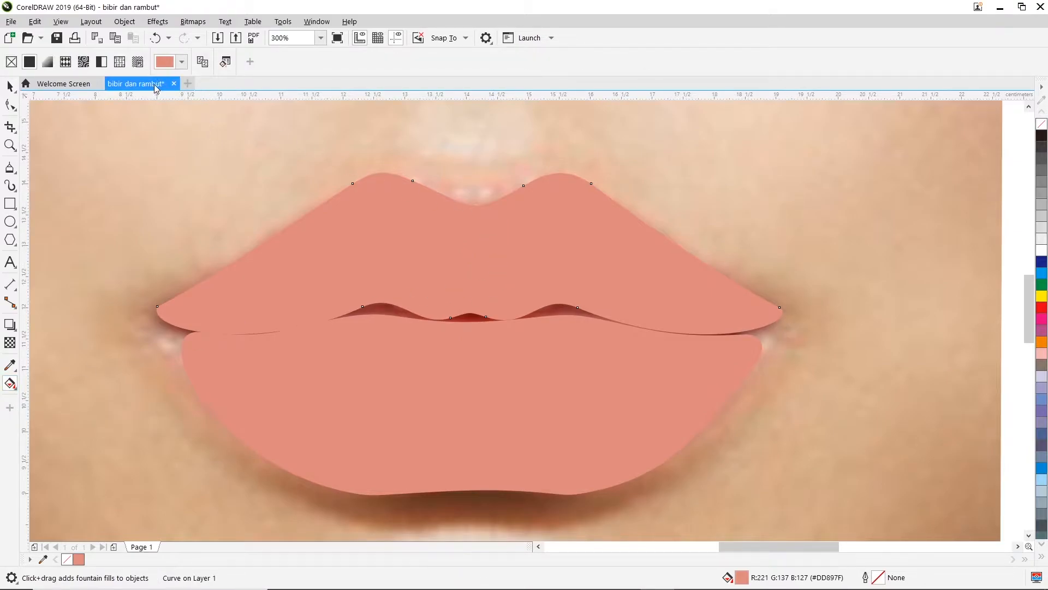
{"action": "left_click_drag", "start_coordinate": [473, 145], "coordinate": [472, 311]}
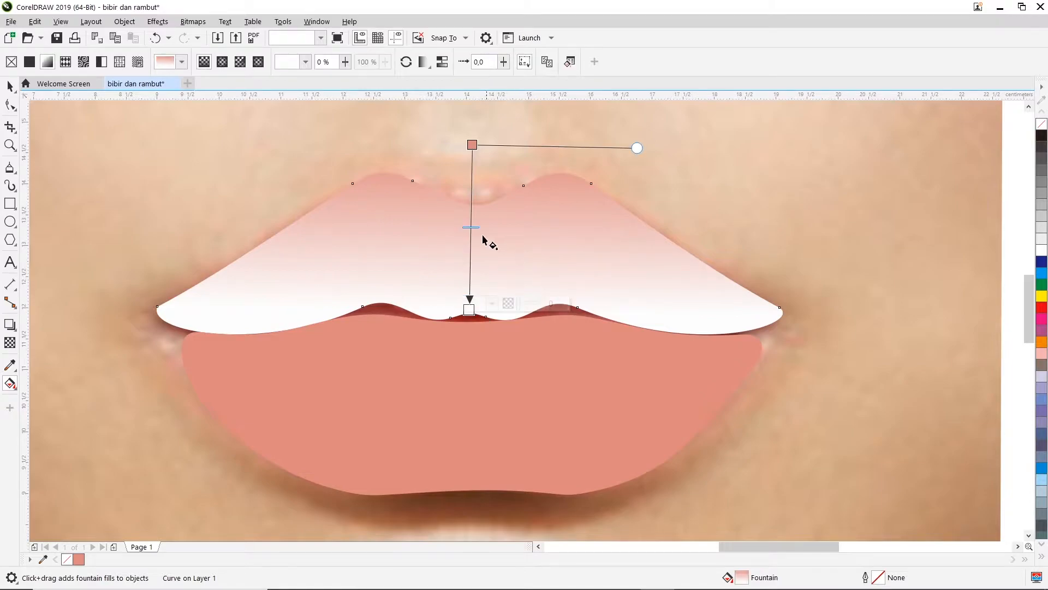
{"action": "left_click", "coordinate": [492, 304]}
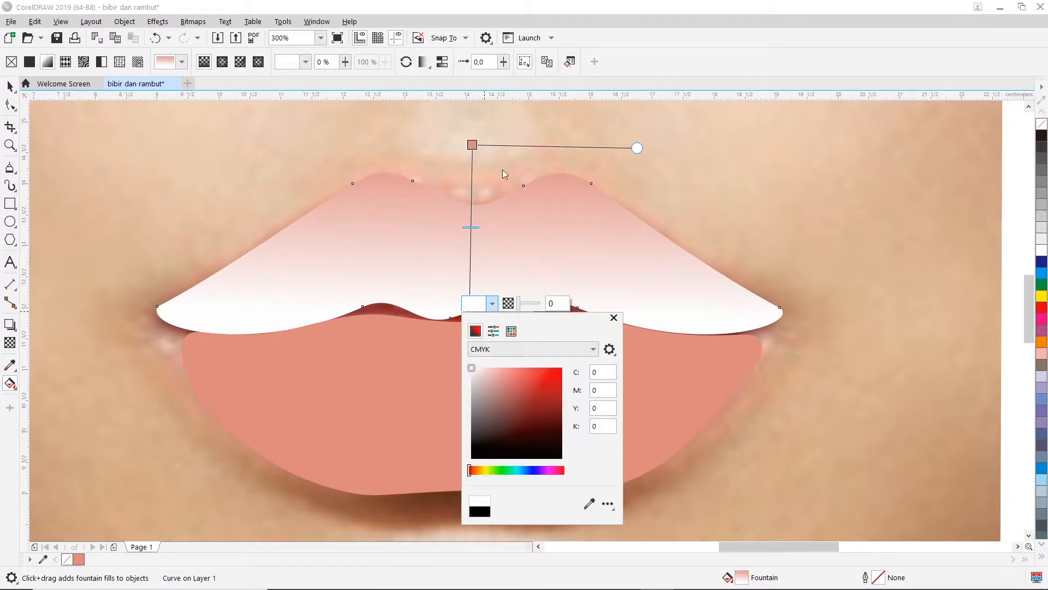
{"action": "mouse_move", "coordinate": [470, 368]}
{"action": "left_mouse_down"}
{"action": "mouse_move", "coordinate": [545, 363]}
{"action": "mouse_move", "coordinate": [542, 385]}
{"action": "mouse_move", "coordinate": [546, 375]}
{"action": "left_mouse_up"}
{"action": "left_click", "coordinate": [544, 378]}
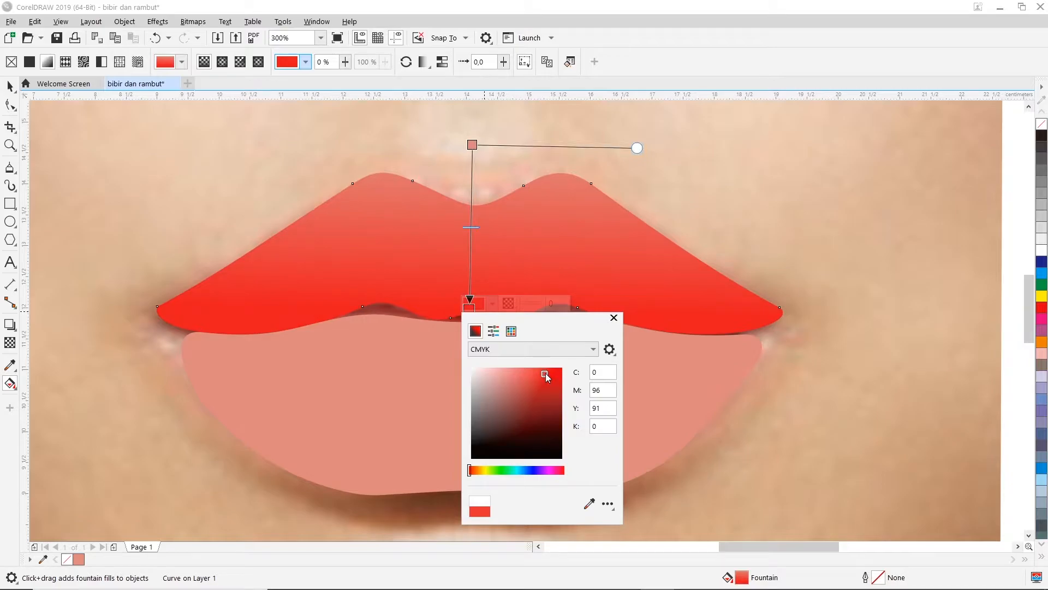
{"action": "left_click", "coordinate": [614, 319]}
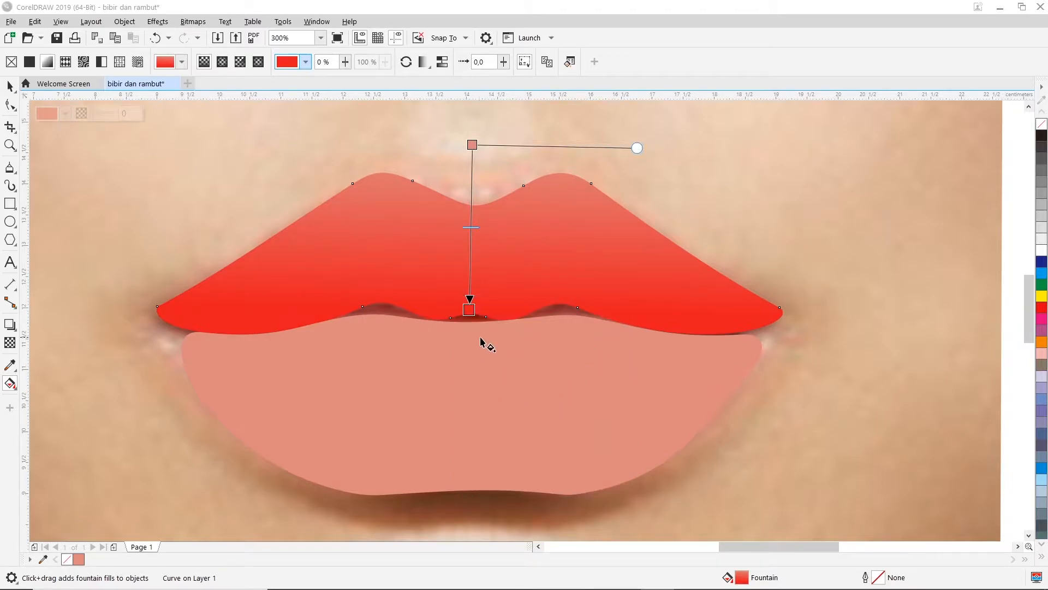
Step: Apply a vertical fountain fill to the lower lip, from salmon pink at the bottom to red C19 M100 Y100 K0 at the top
{"action": "left_click", "coordinate": [480, 444]}
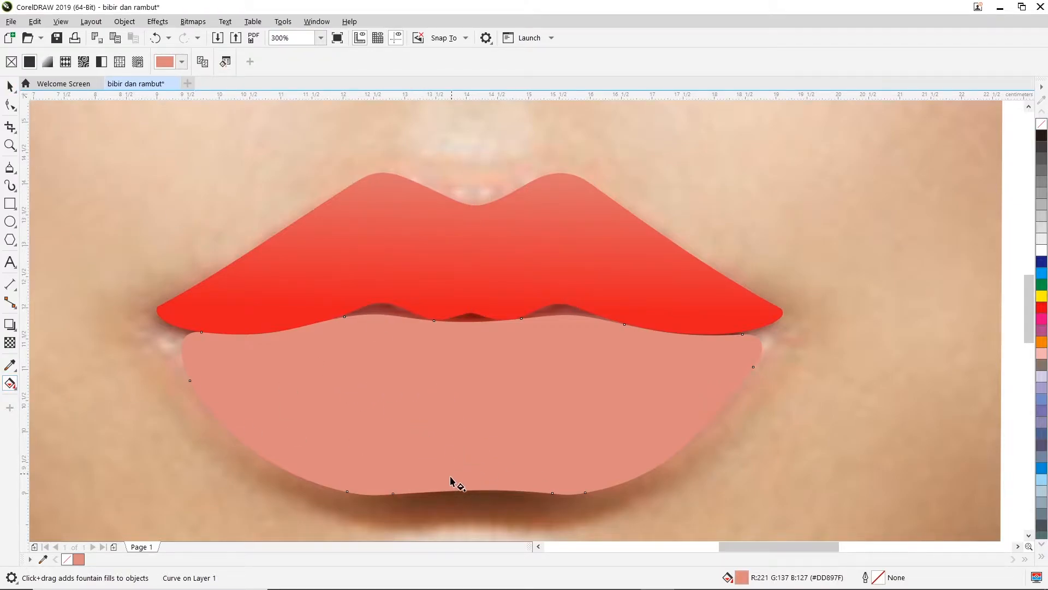
{"action": "left_click_drag", "start_coordinate": [478, 494], "coordinate": [477, 338]}
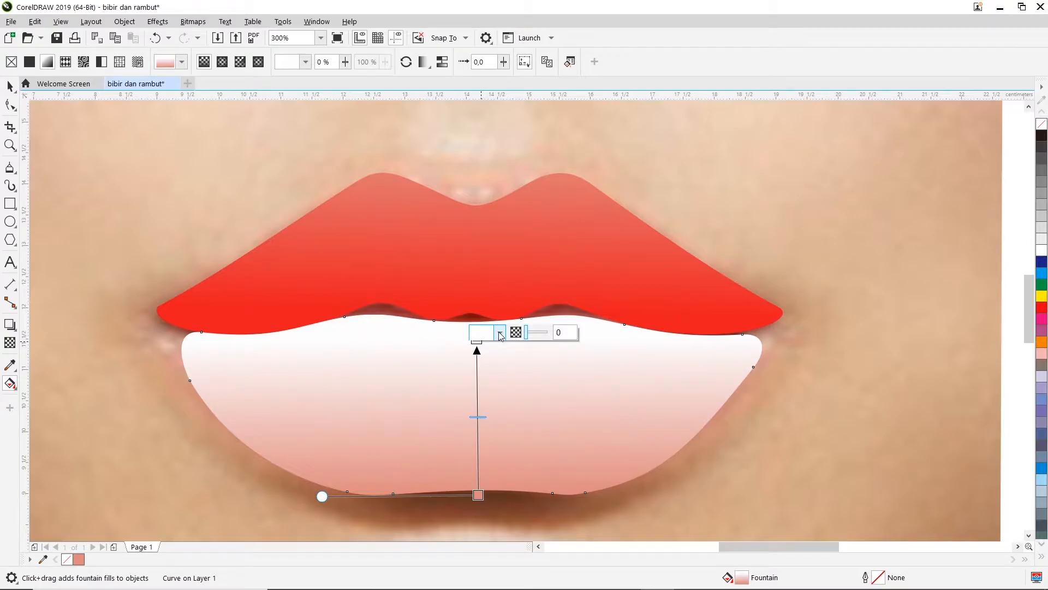
{"action": "left_click", "coordinate": [499, 333]}
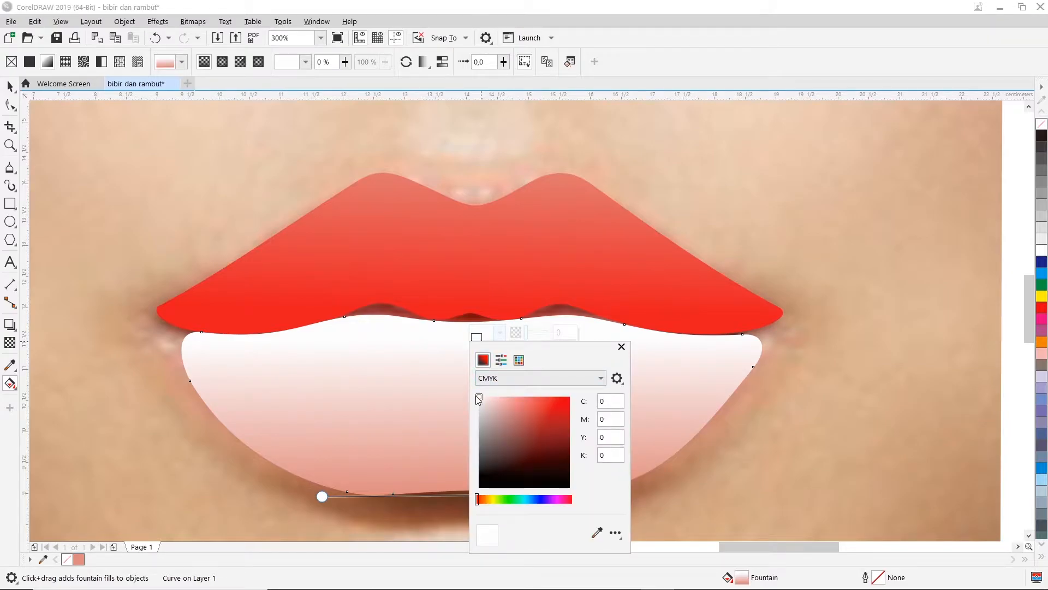
{"action": "mouse_move", "coordinate": [522, 399]}
{"action": "left_mouse_down"}
{"action": "mouse_move", "coordinate": [532, 428]}
{"action": "mouse_move", "coordinate": [550, 403]}
{"action": "mouse_move", "coordinate": [553, 417]}
{"action": "left_mouse_up"}
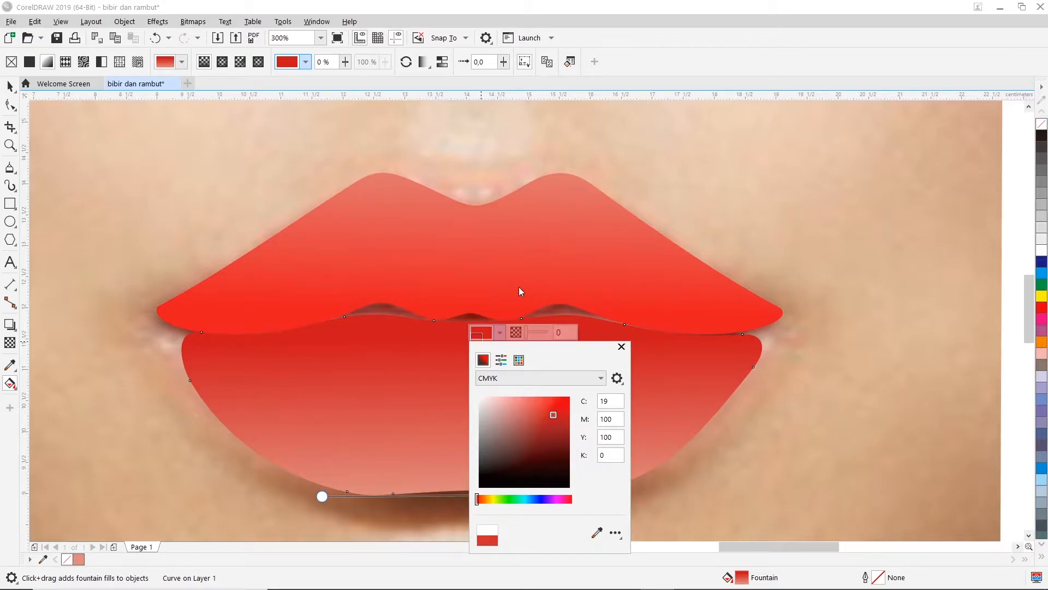
{"action": "left_click", "coordinate": [622, 347]}
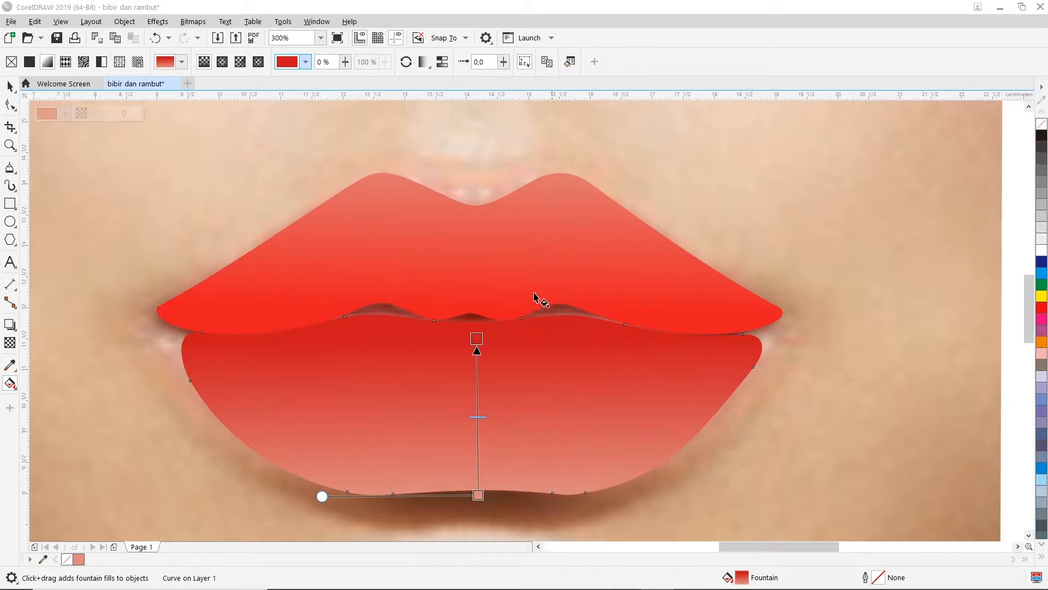
Step: Shift the lower end of the upper lip's fountain fill slightly sideways and set its red to C19 M100 Y100 K0
{"action": "left_click", "coordinate": [478, 291]}
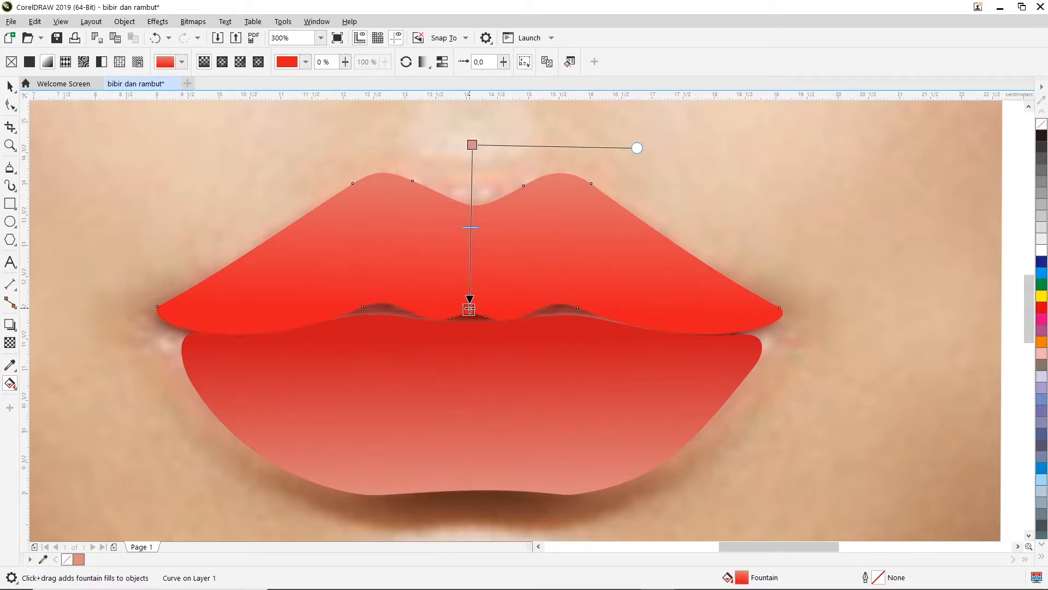
{"action": "left_click_drag", "start_coordinate": [469, 307], "coordinate": [477, 306]}
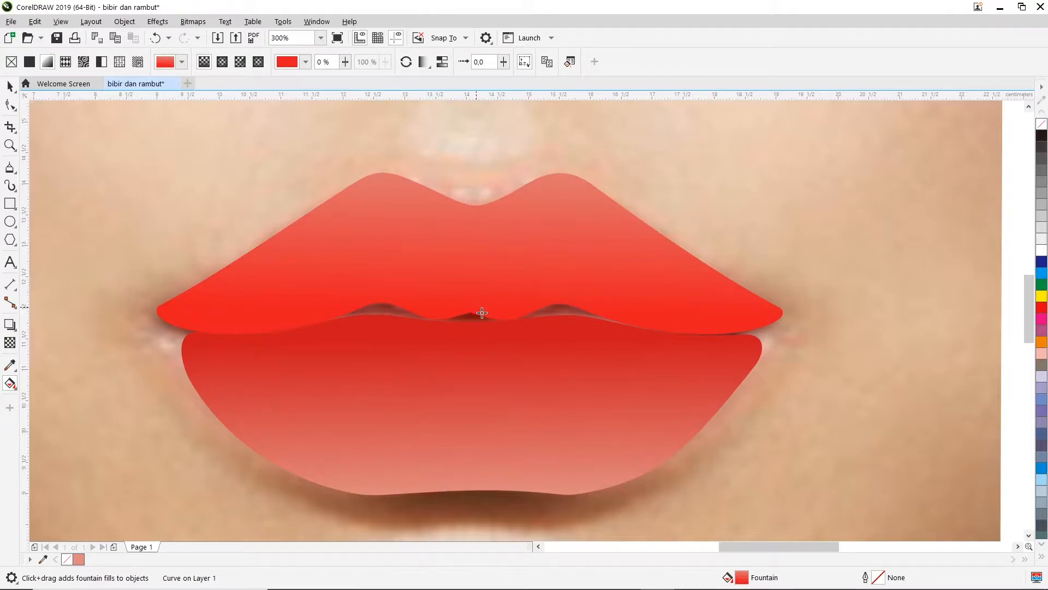
{"action": "left_click", "coordinate": [500, 301]}
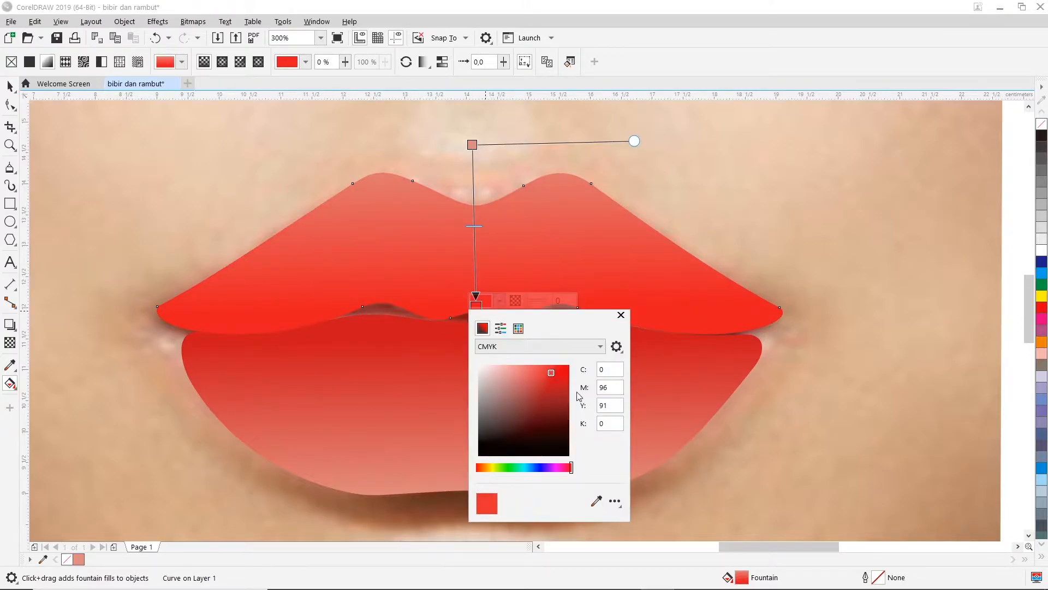
{"action": "left_click_drag", "start_coordinate": [615, 369], "coordinate": [583, 370]}
{"action": "double_click", "coordinate": [603, 387]}
{"action": "type", "text": "100"}
{"action": "left_click_drag", "start_coordinate": [615, 406], "coordinate": [591, 408]}
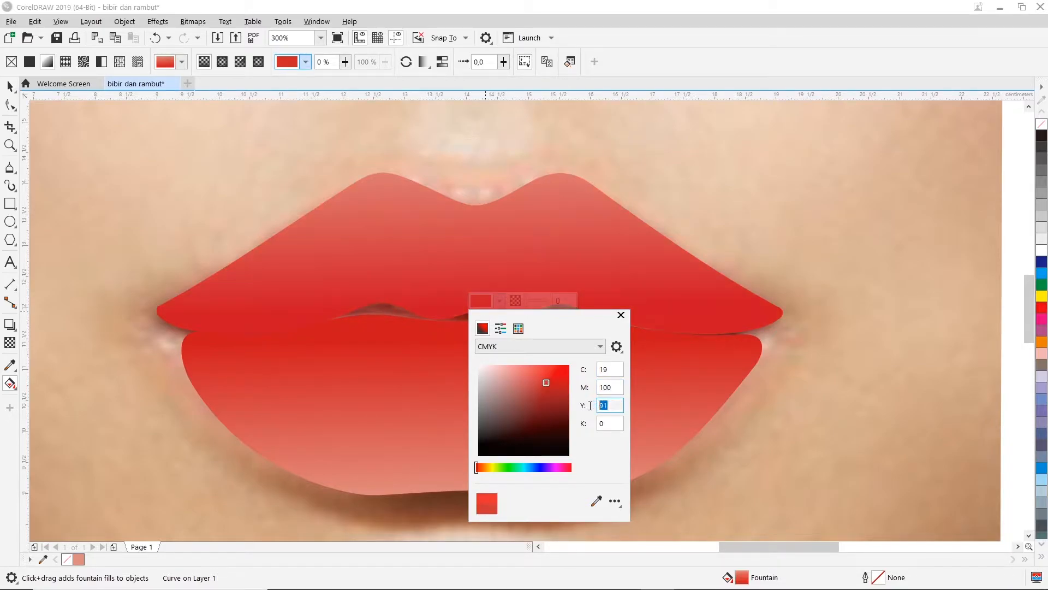
{"action": "type", "text": "100"}
{"action": "key", "text": "Tab"}
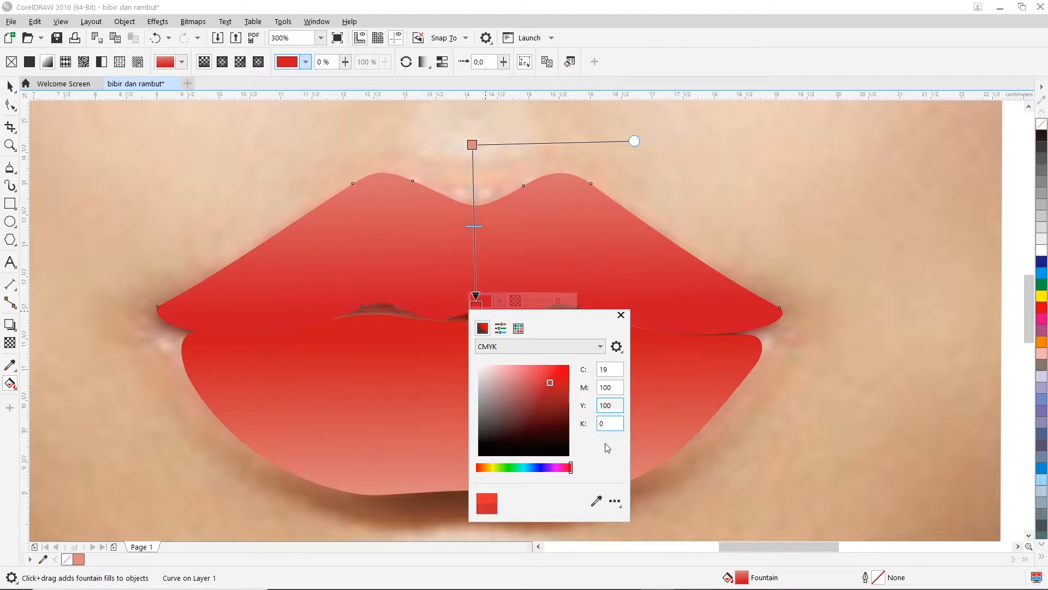
{"action": "left_click", "coordinate": [621, 315]}
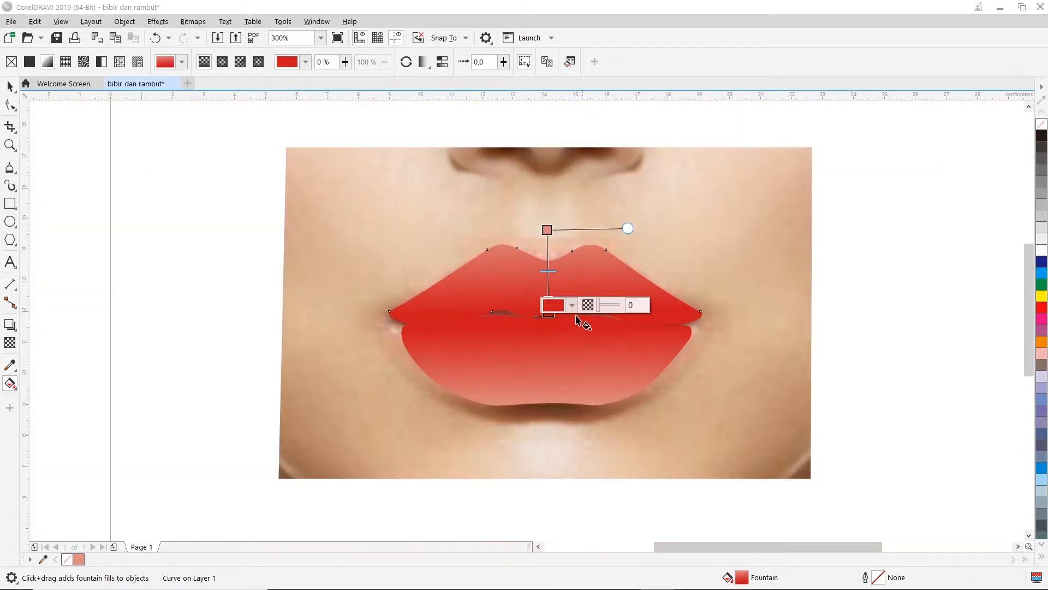
{"action": "scroll", "coordinate": [626, 321], "scroll_direction": "down", "scroll_amount": 2}
{"action": "left_click", "coordinate": [626, 422]}
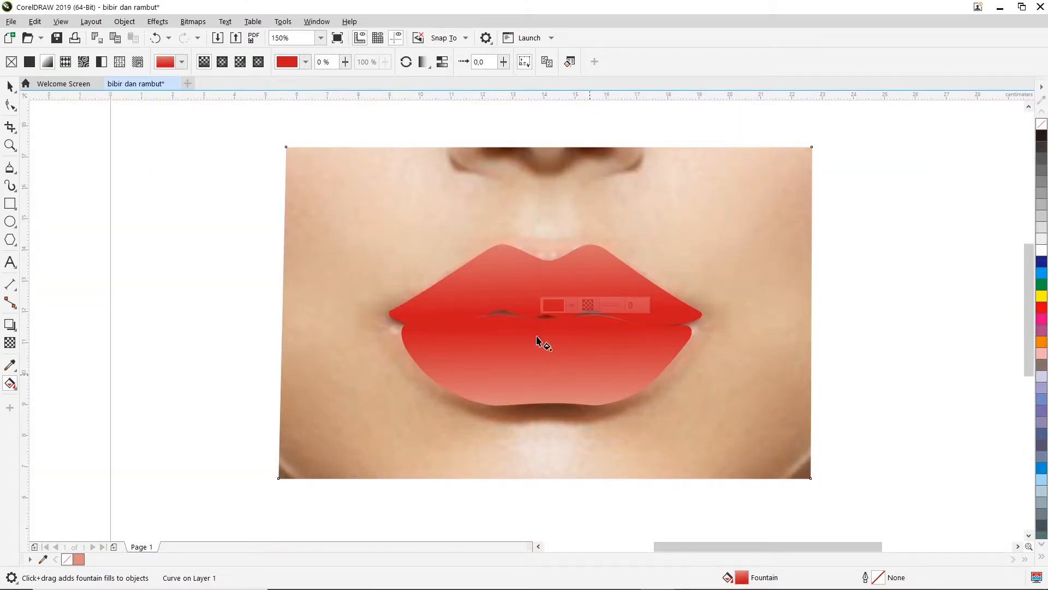
{"action": "key", "text": "space"}
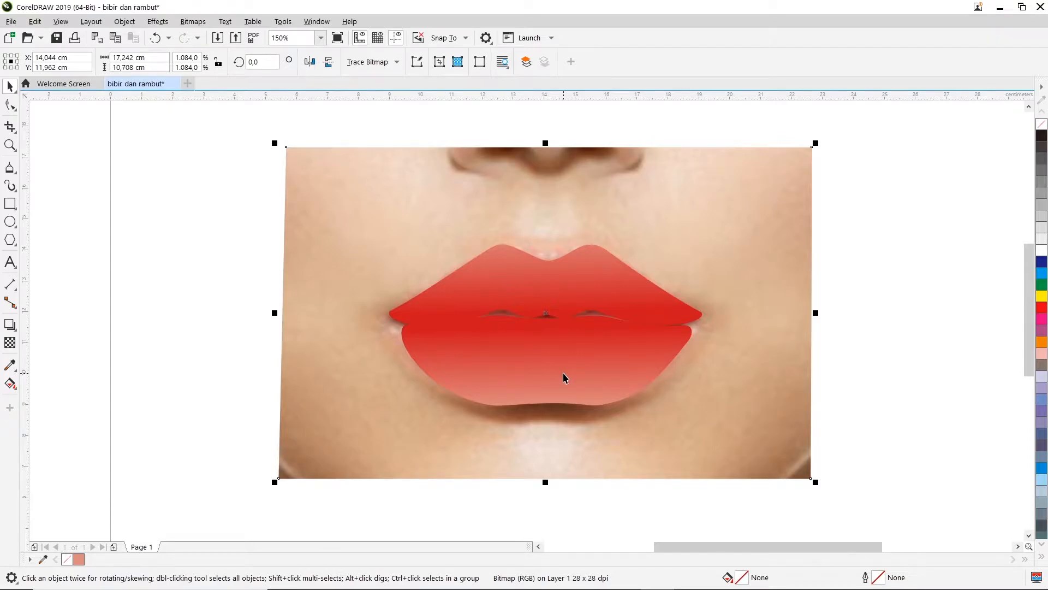
{"action": "scroll", "coordinate": [559, 285], "scroll_direction": "up", "scroll_amount": 2}
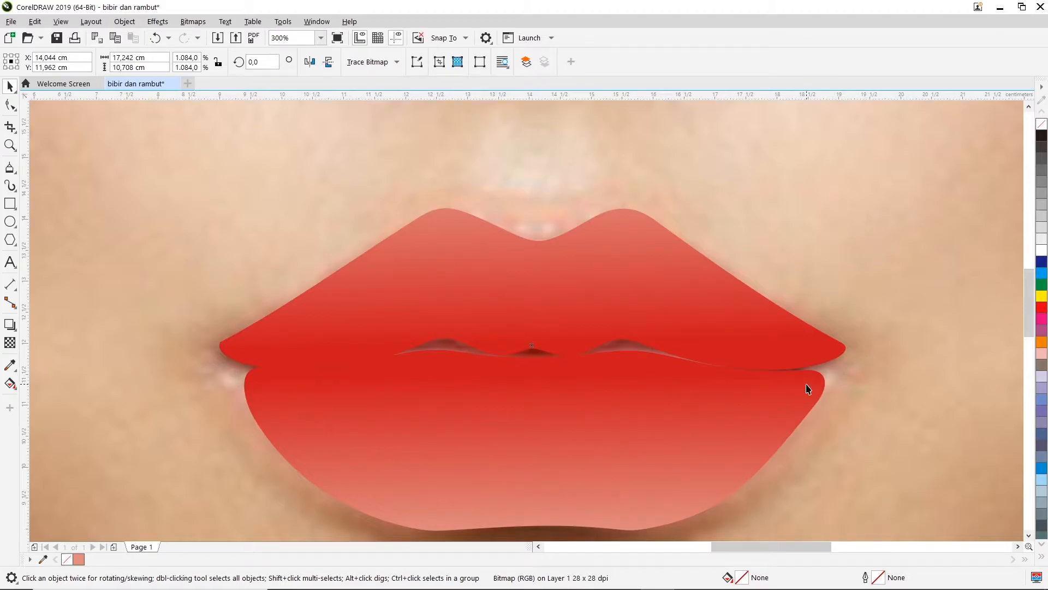
{"action": "left_click", "coordinate": [552, 410]}
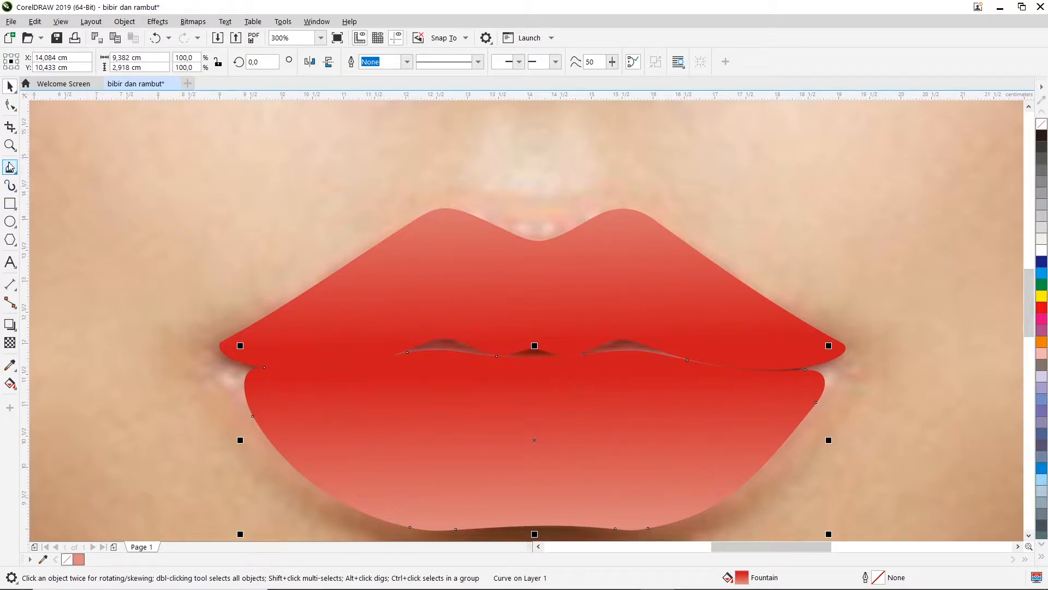
Step: Draw a closed five-node straight-line shape over the mouth opening with the Pen tool, about 10.1 cm wide and 1.8 cm high, spanning both lip corners
{"action": "left_click", "coordinate": [9, 169]}
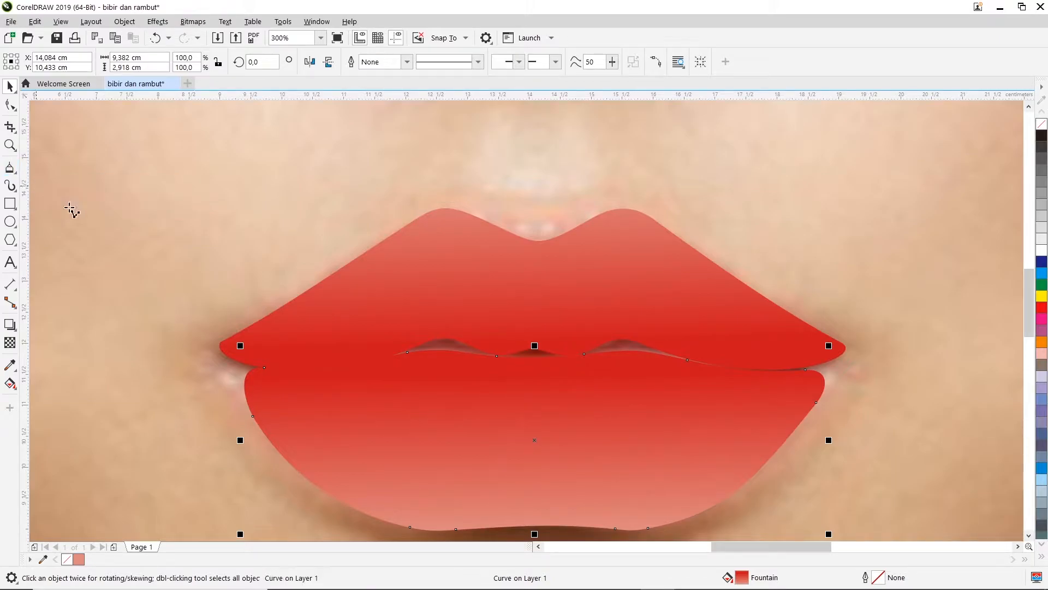
{"action": "left_click", "coordinate": [219, 344]}
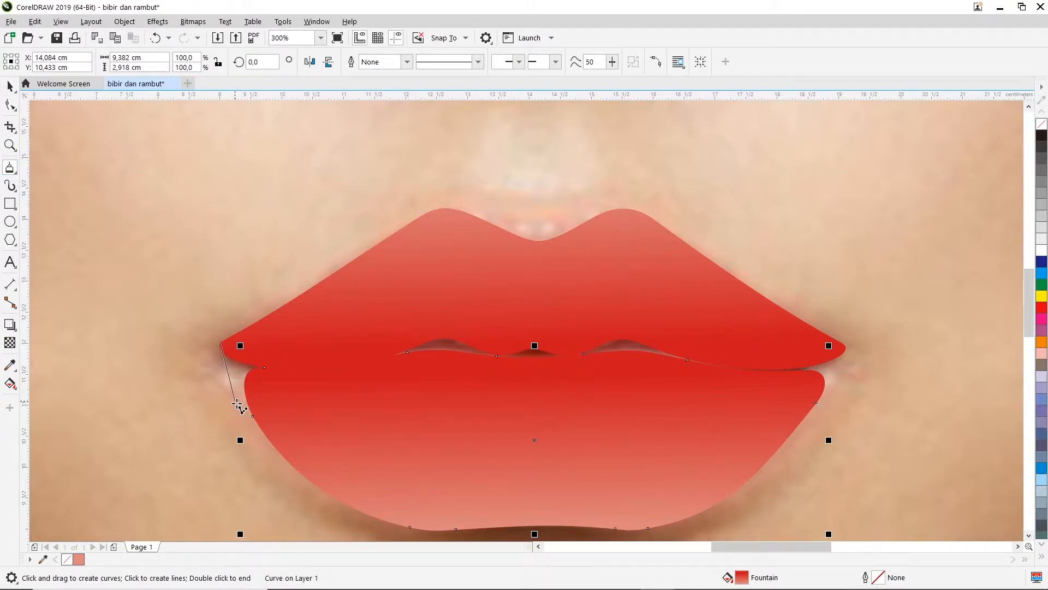
{"action": "left_click", "coordinate": [261, 428]}
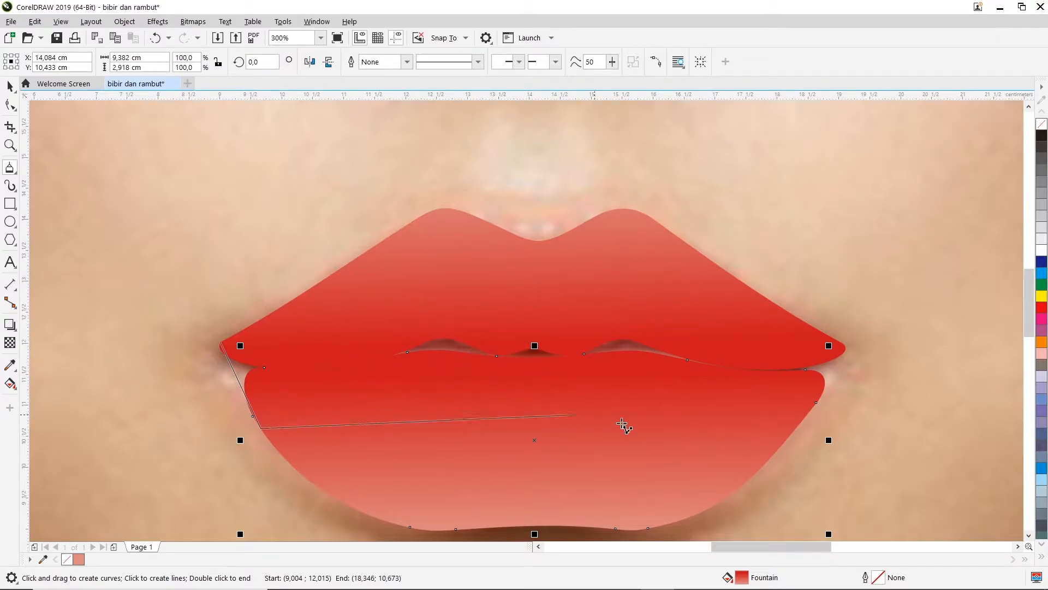
{"action": "left_click", "coordinate": [795, 429]}
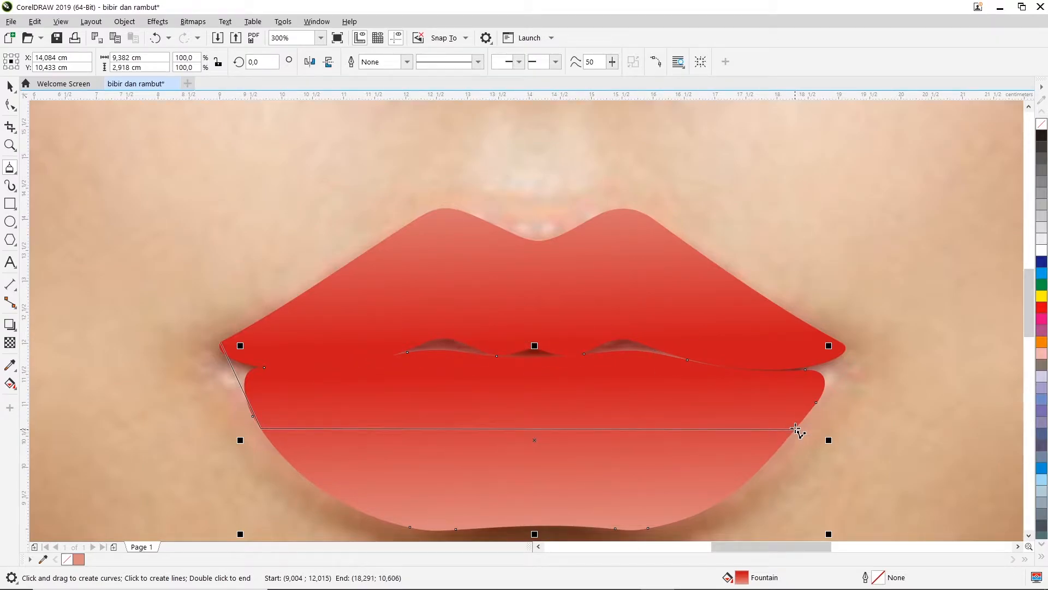
{"action": "left_click", "coordinate": [845, 348]}
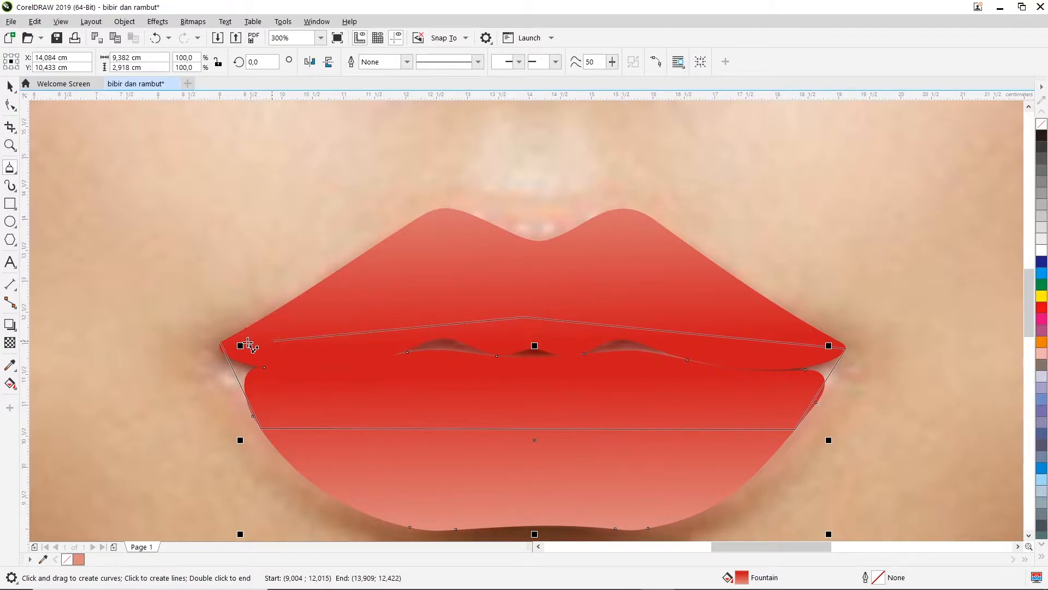
{"action": "left_click", "coordinate": [218, 342]}
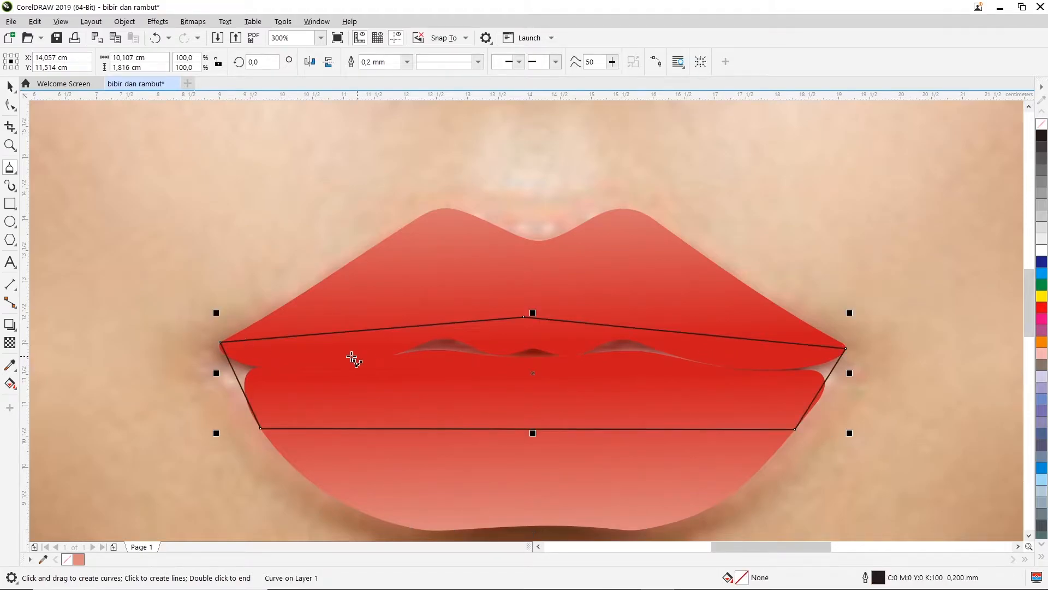
Step: Convert the new shape's right side to a curve and bend it outward around the right end of the lower lip
{"action": "left_click", "coordinate": [10, 105]}
{"action": "scroll", "coordinate": [840, 389], "scroll_direction": "up", "scroll_amount": 2}
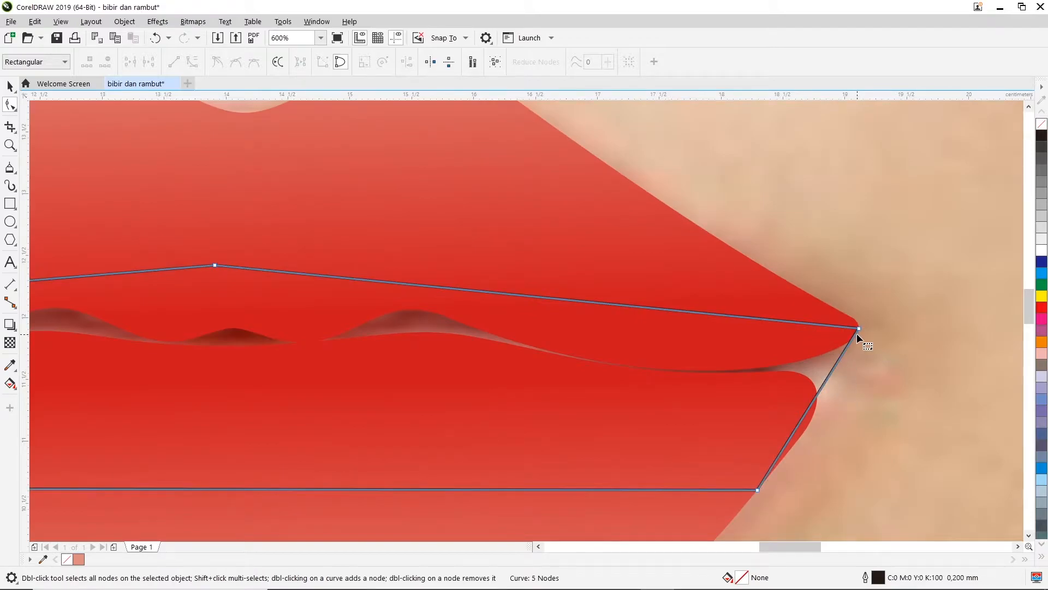
{"action": "right_click", "coordinate": [834, 366]}
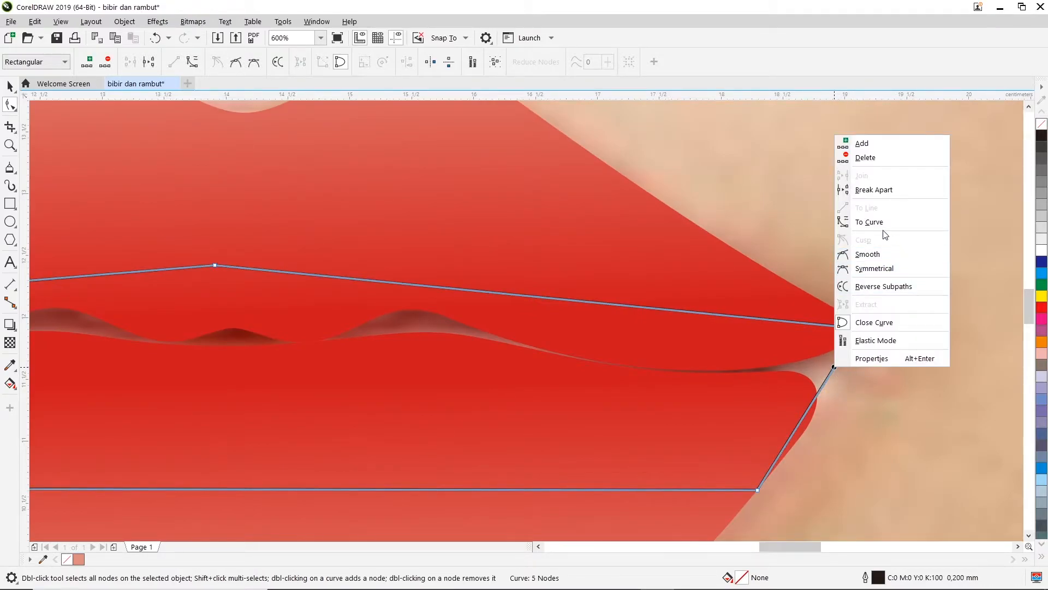
{"action": "left_click", "coordinate": [869, 222]}
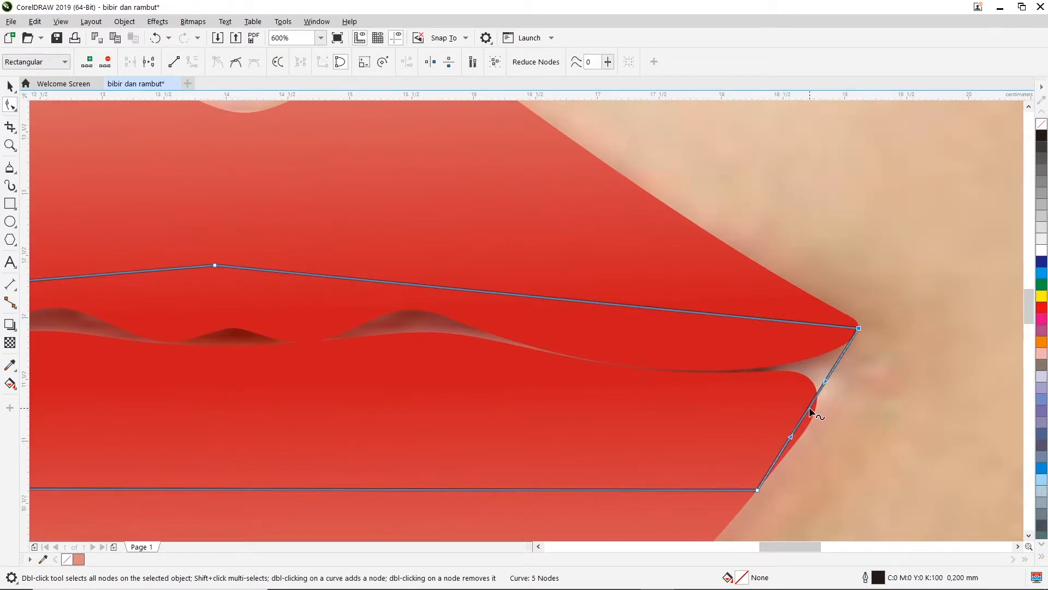
{"action": "left_click_drag", "start_coordinate": [811, 415], "coordinate": [822, 406]}
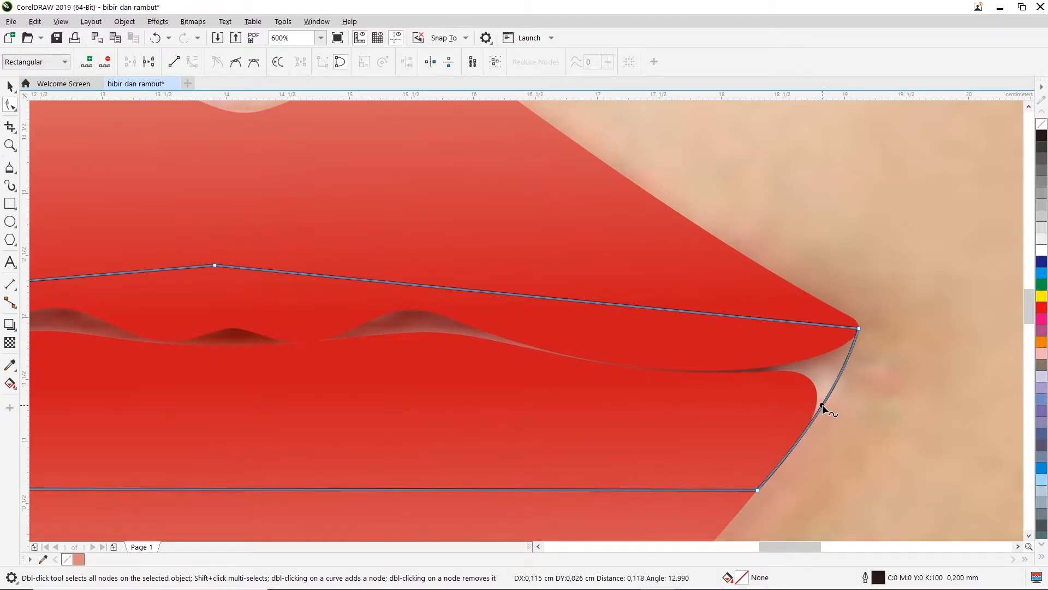
Step: Convert the shape's left side to a curve and bend it to follow the left corner of the mouth
{"action": "scroll", "coordinate": [632, 421], "scroll_direction": "down", "scroll_amount": 1}
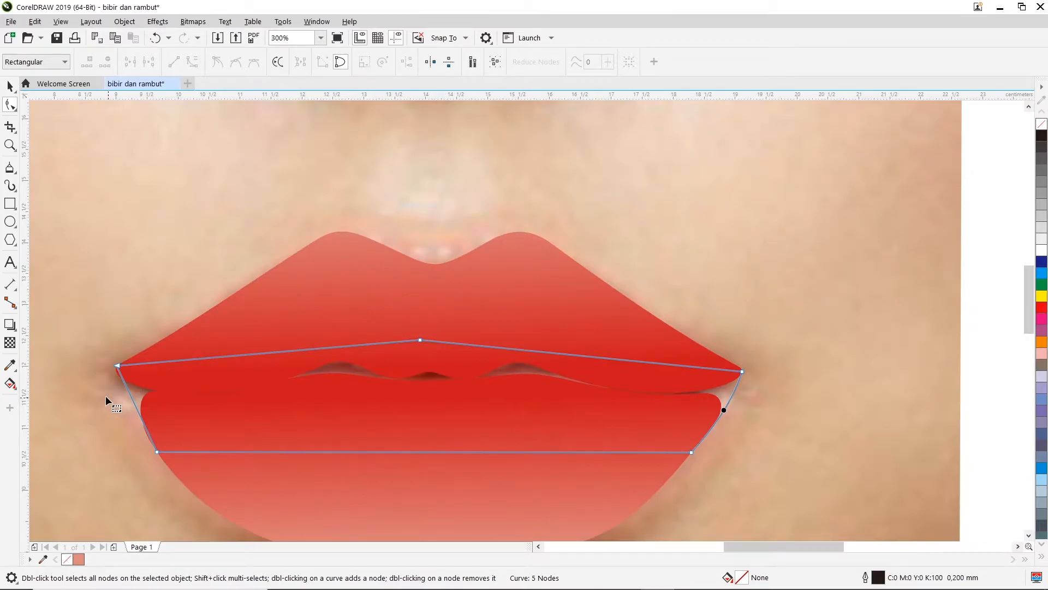
{"action": "scroll", "coordinate": [103, 394], "scroll_direction": "up", "scroll_amount": 1}
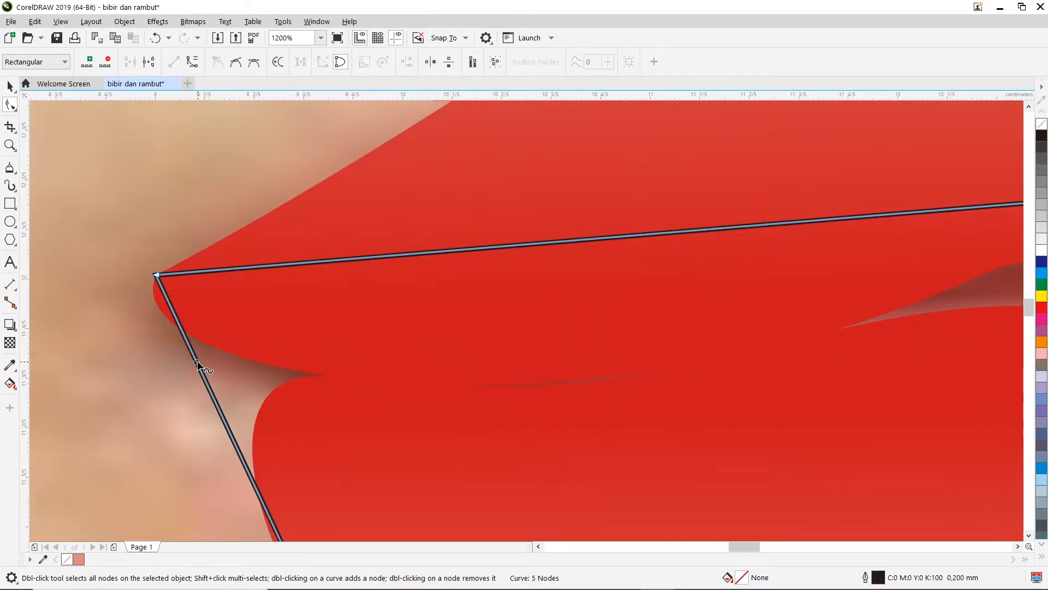
{"action": "right_click", "coordinate": [198, 363]}
{"action": "left_click", "coordinate": [257, 219]}
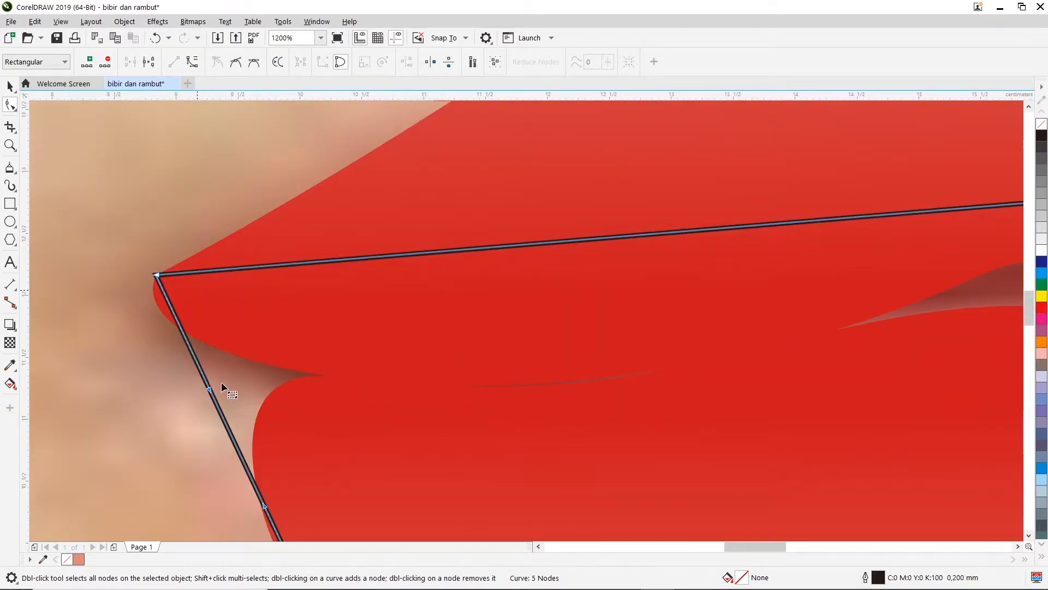
{"action": "scroll", "coordinate": [221, 381], "scroll_direction": "down", "scroll_amount": 1}
{"action": "left_click_drag", "start_coordinate": [215, 363], "coordinate": [168, 303]}
{"action": "scroll", "coordinate": [169, 304], "scroll_direction": "up", "scroll_amount": 1}
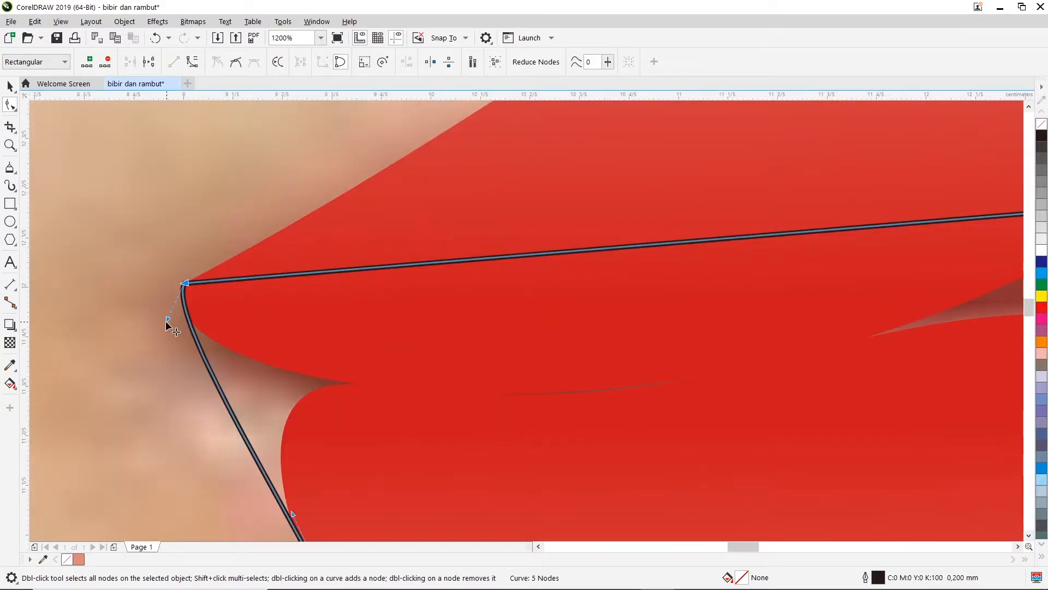
{"action": "scroll", "coordinate": [304, 518], "scroll_direction": "down", "scroll_amount": 1}
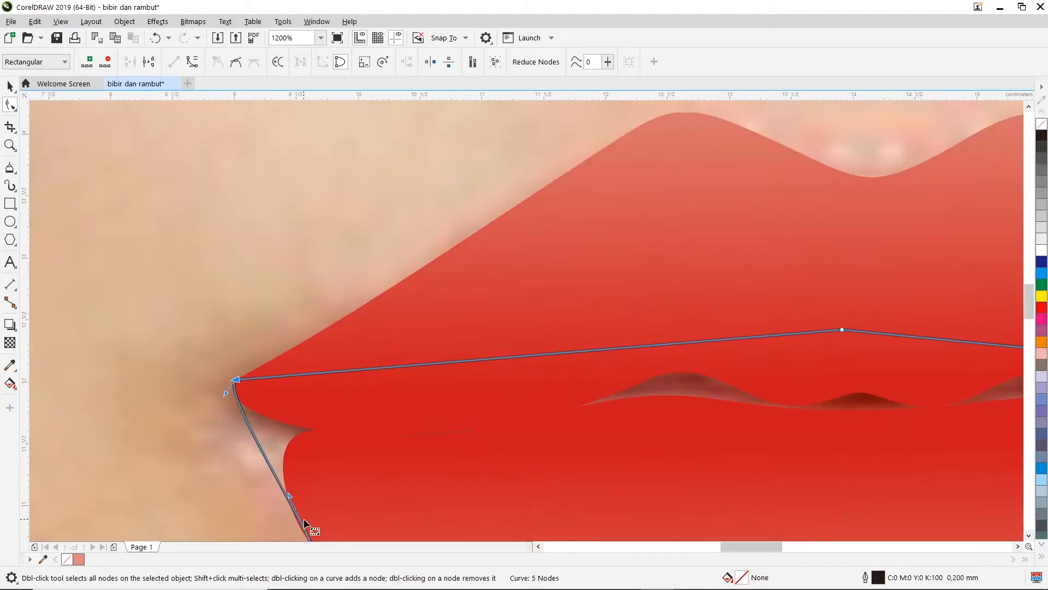
{"action": "scroll", "coordinate": [390, 379], "scroll_direction": "down", "scroll_amount": 3}
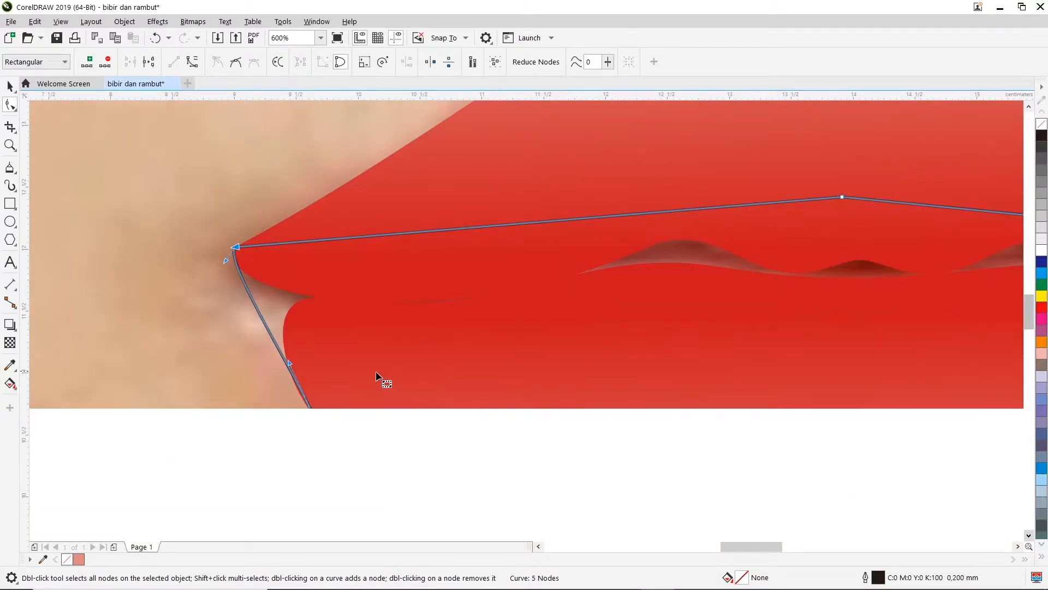
{"action": "scroll", "coordinate": [338, 388], "scroll_direction": "up", "scroll_amount": 1}
{"action": "left_click_drag", "start_coordinate": [225, 350], "coordinate": [246, 371]}
{"action": "scroll", "coordinate": [246, 371], "scroll_direction": "down", "scroll_amount": 1}
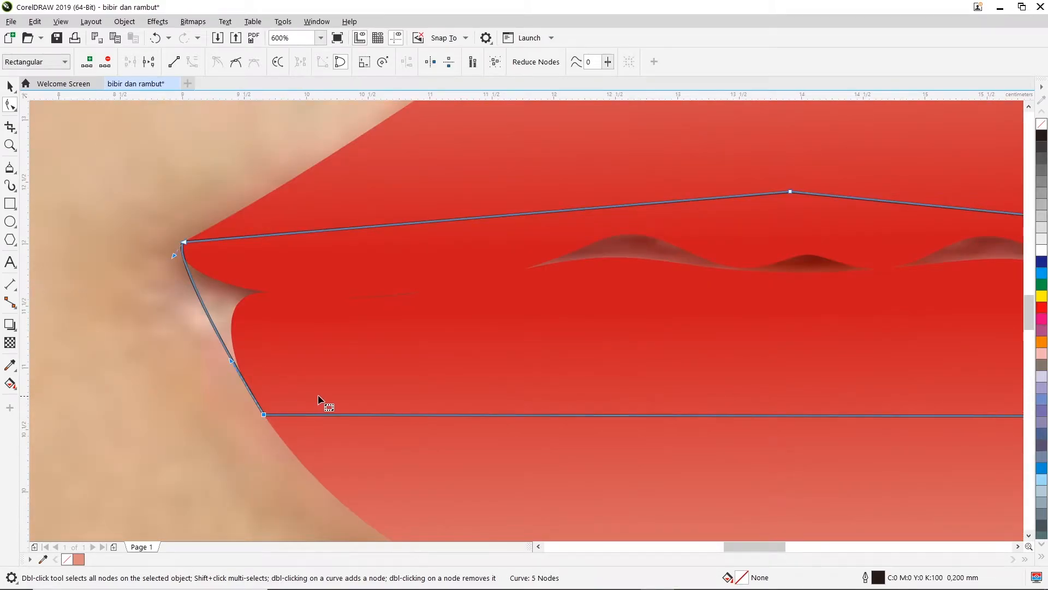
Step: Fill the five-node mouth-opening shape with the dark red sampled from the small central gap between the lips
{"action": "scroll", "coordinate": [321, 405], "scroll_direction": "down", "scroll_amount": 1}
{"action": "left_click", "coordinate": [9, 86]}
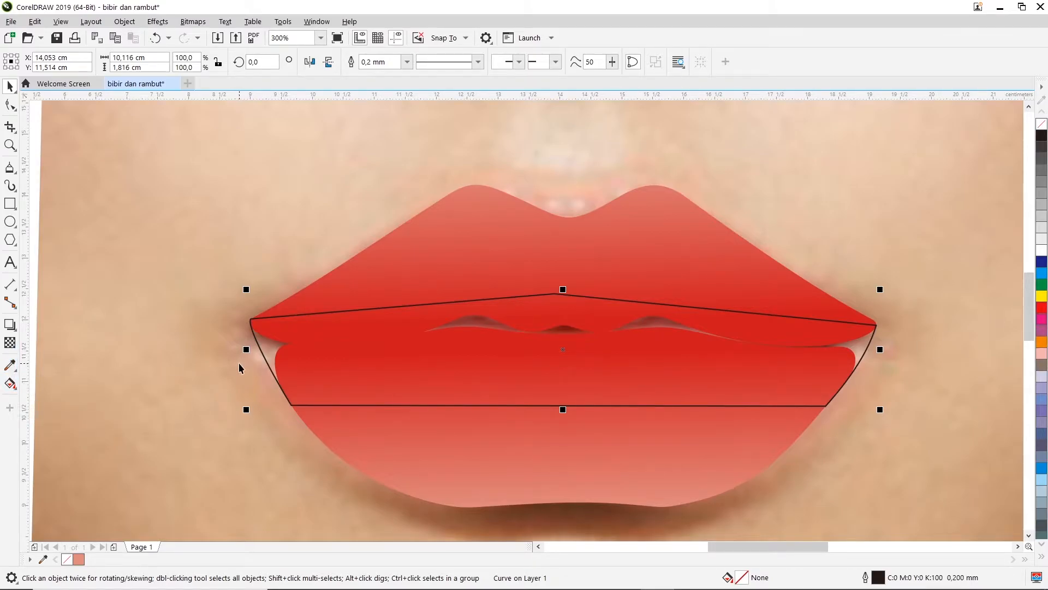
{"action": "left_click", "coordinate": [9, 368]}
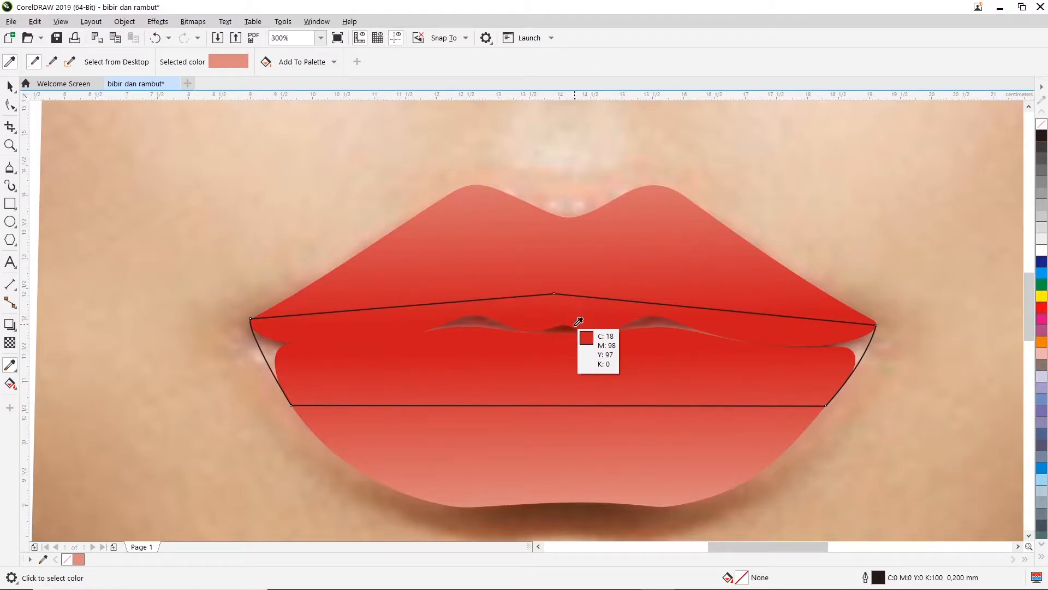
{"action": "left_click", "coordinate": [567, 329]}
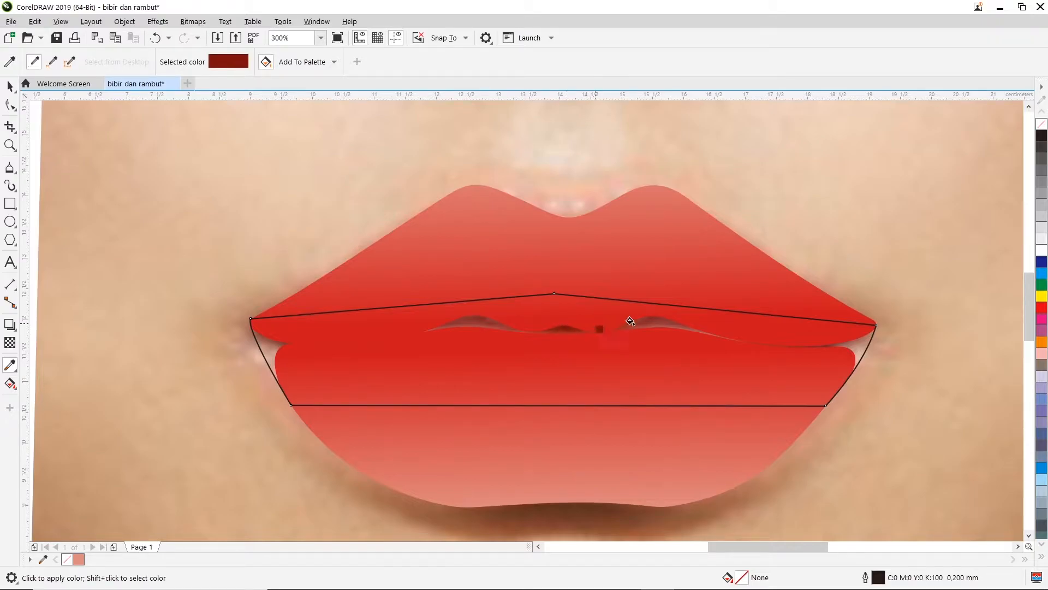
{"action": "left_click", "coordinate": [857, 343]}
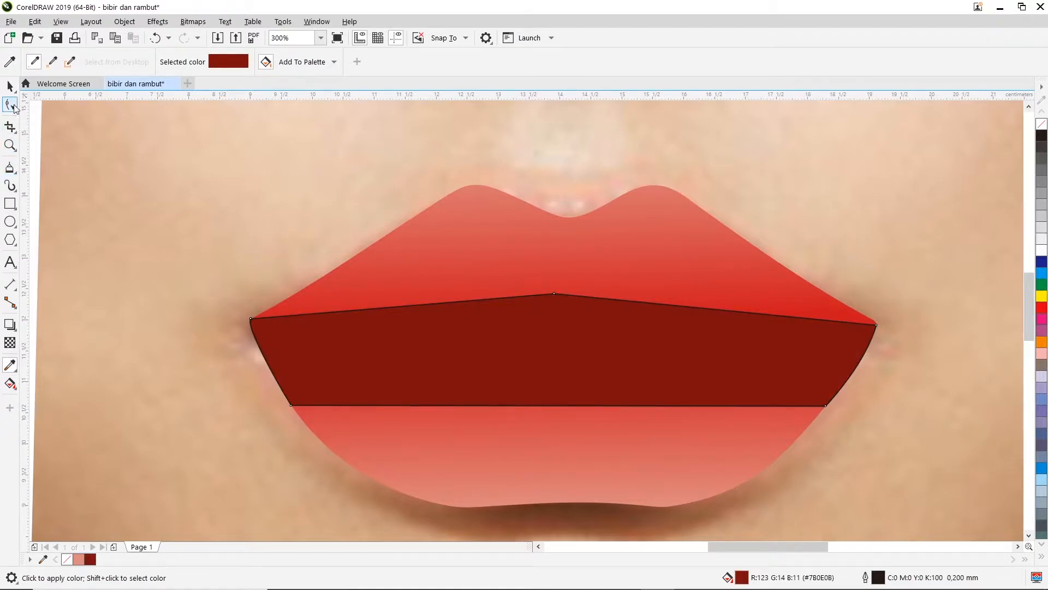
Step: Remove the outline from the dark red mouth-opening shape
{"action": "left_click", "coordinate": [10, 85]}
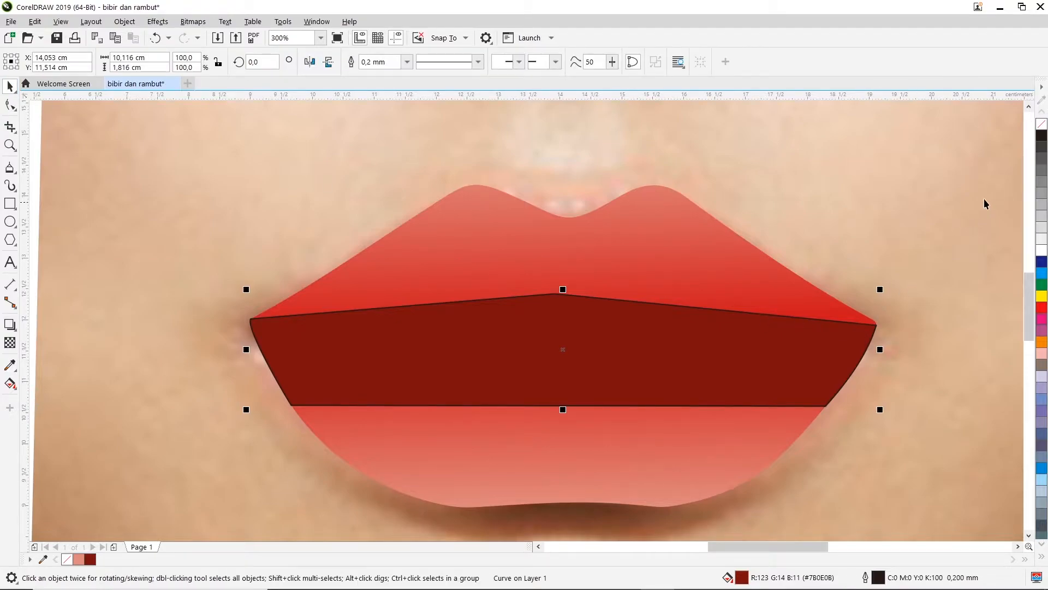
{"action": "right_click", "coordinate": [1044, 127]}
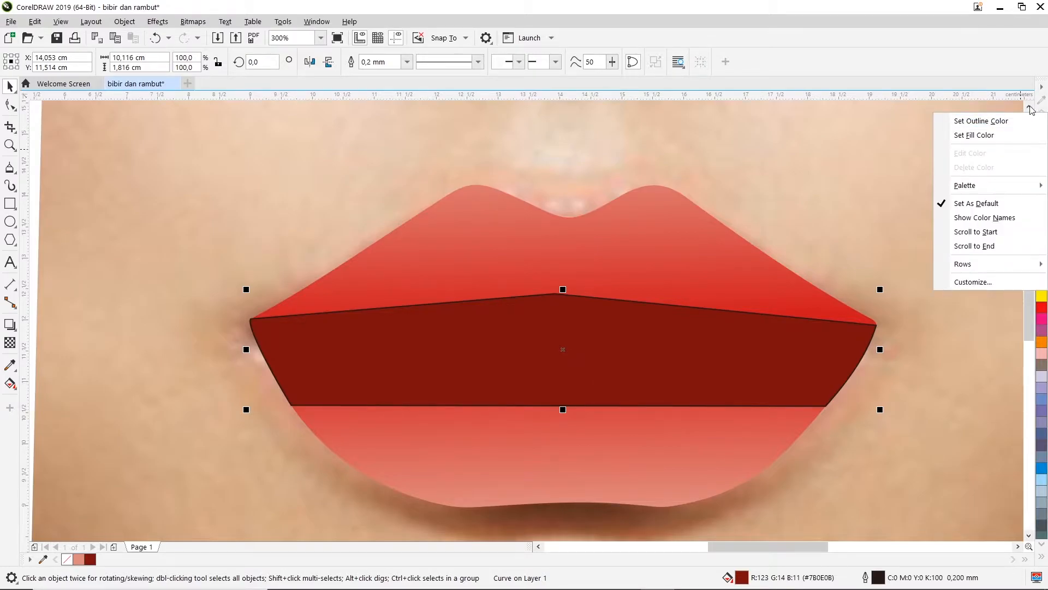
{"action": "left_click", "coordinate": [1024, 105]}
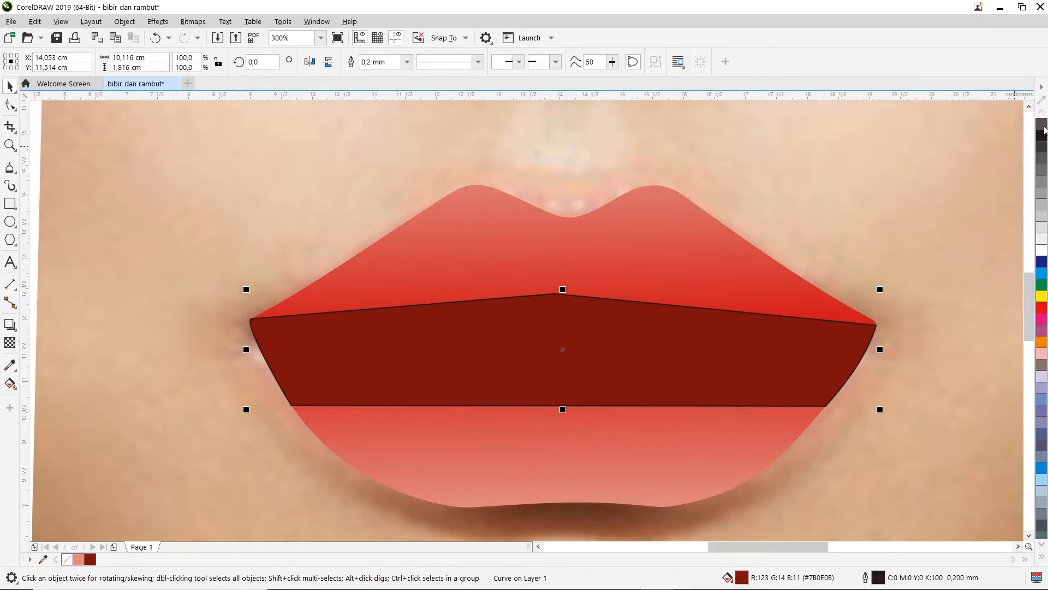
{"action": "right_click", "coordinate": [1042, 127]}
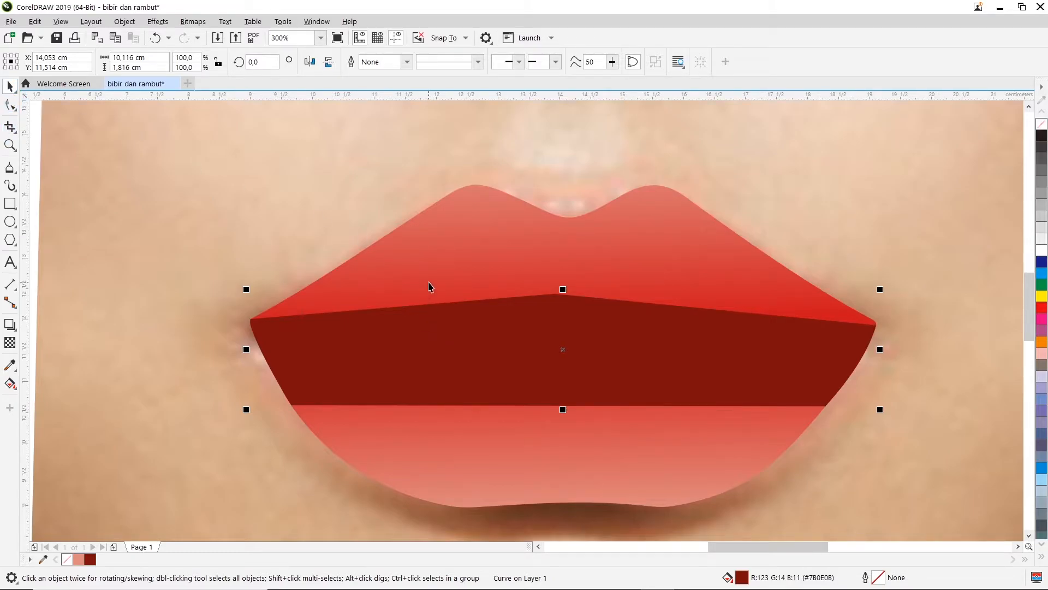
Step: Select the upper and lower lips together and bring them to the front of the page, above the dark red shape
{"action": "left_click", "coordinate": [443, 235]}
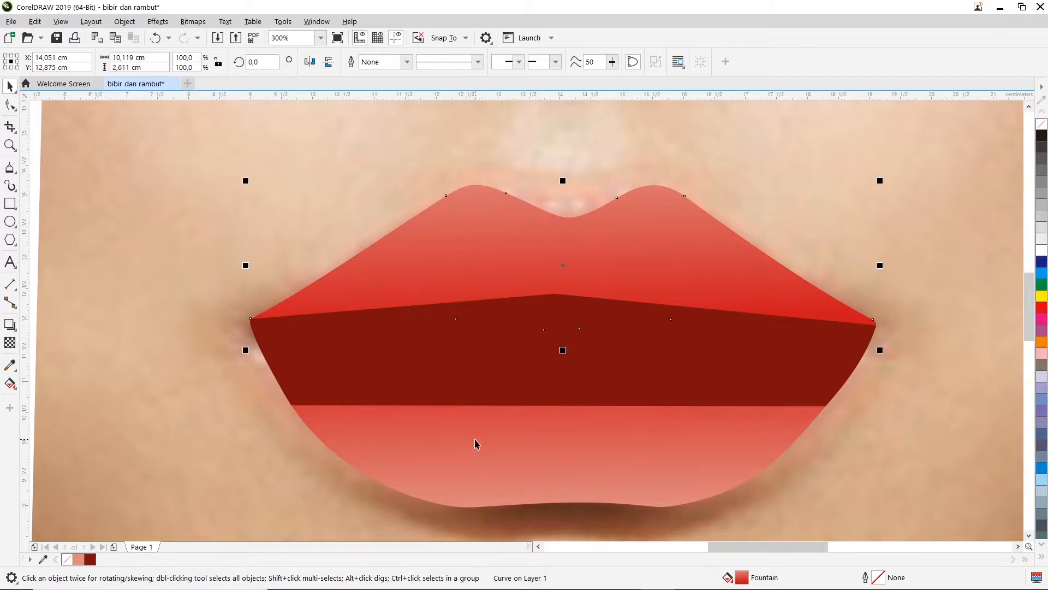
{"action": "left_click", "coordinate": [453, 225], "text": "alt"}
{"action": "left_click", "coordinate": [457, 225]}
{"action": "left_click", "coordinate": [437, 490], "text": "shift"}
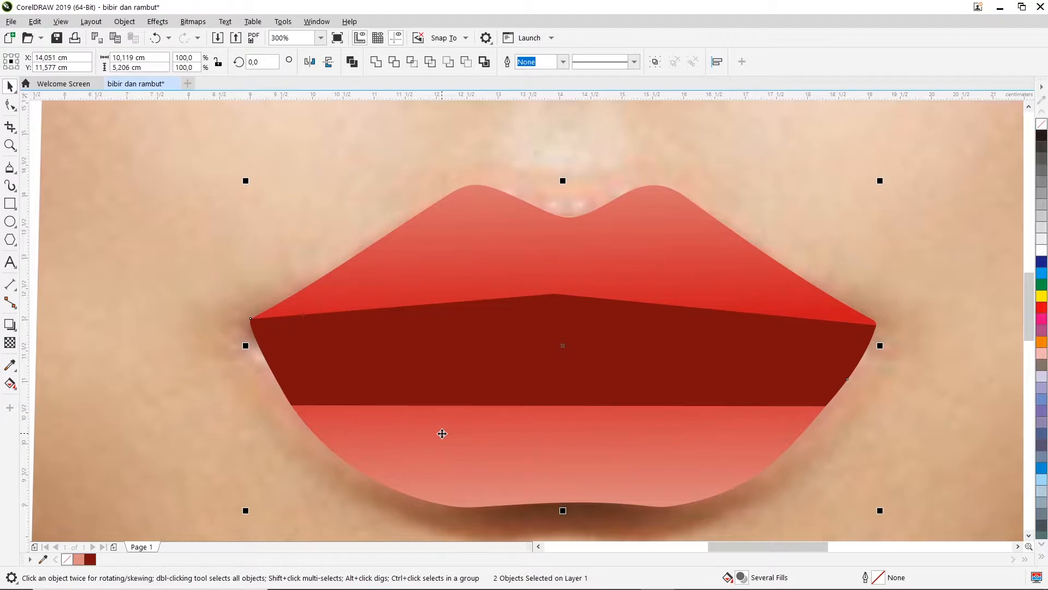
{"action": "right_click", "coordinate": [442, 433]}
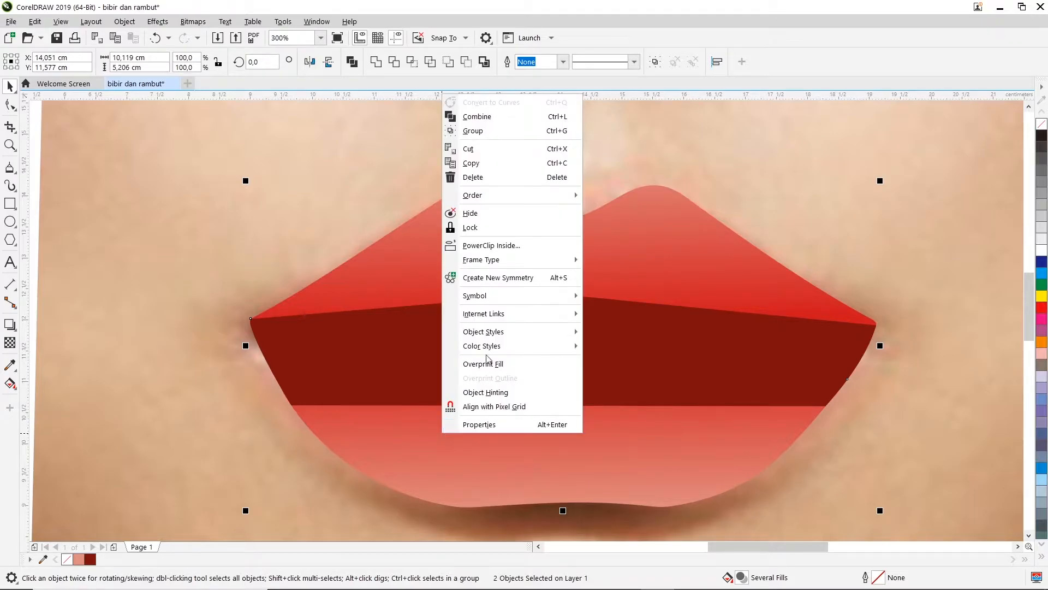
{"action": "mouse_move", "coordinate": [568, 199]}
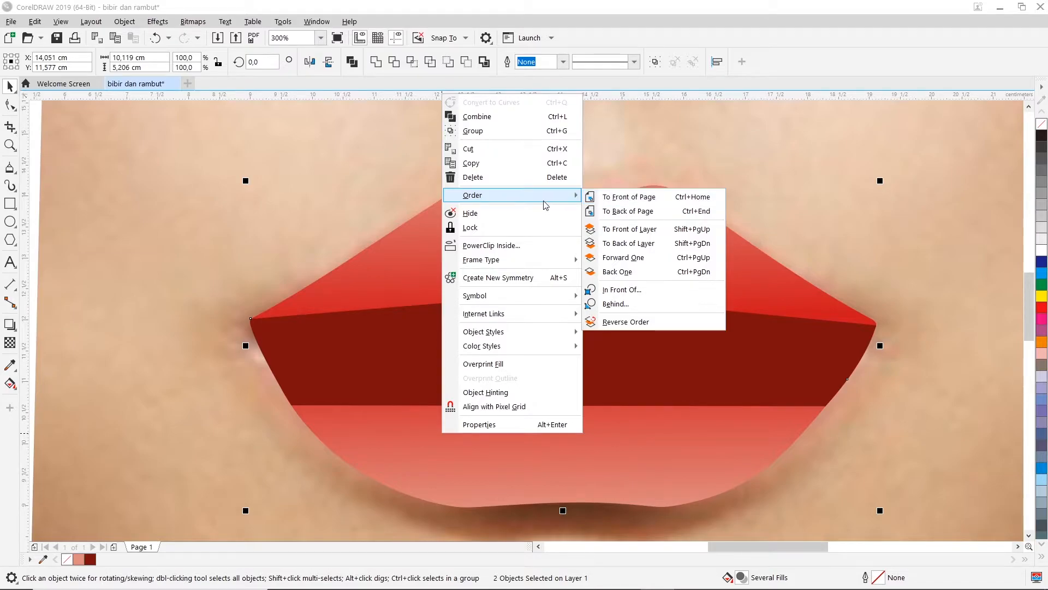
{"action": "left_click", "coordinate": [620, 198]}
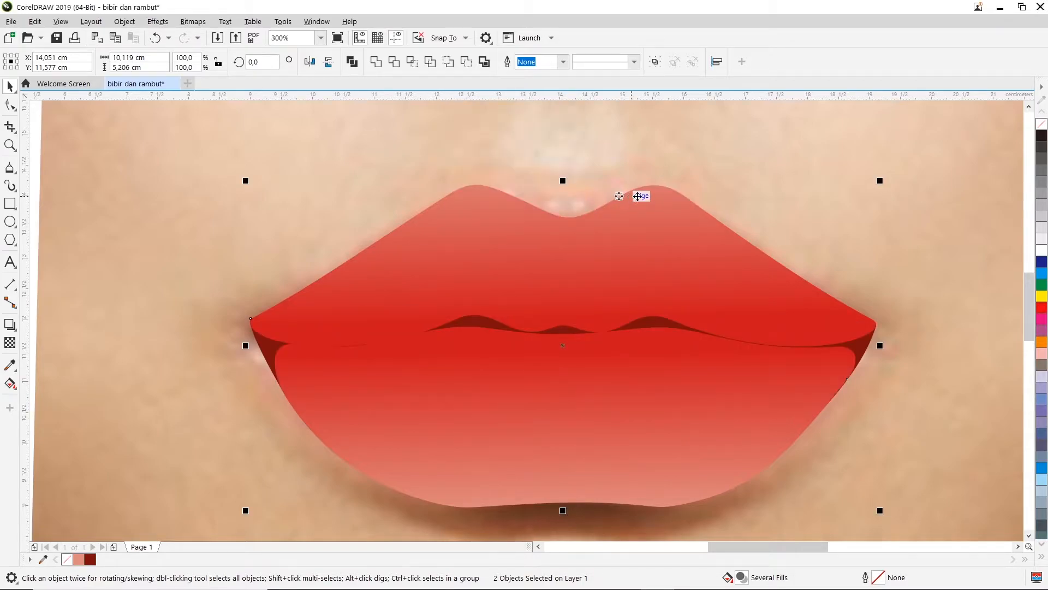
Step: Delete the portrait photo behind the lips
{"action": "scroll", "coordinate": [627, 305], "scroll_direction": "down", "scroll_amount": 2}
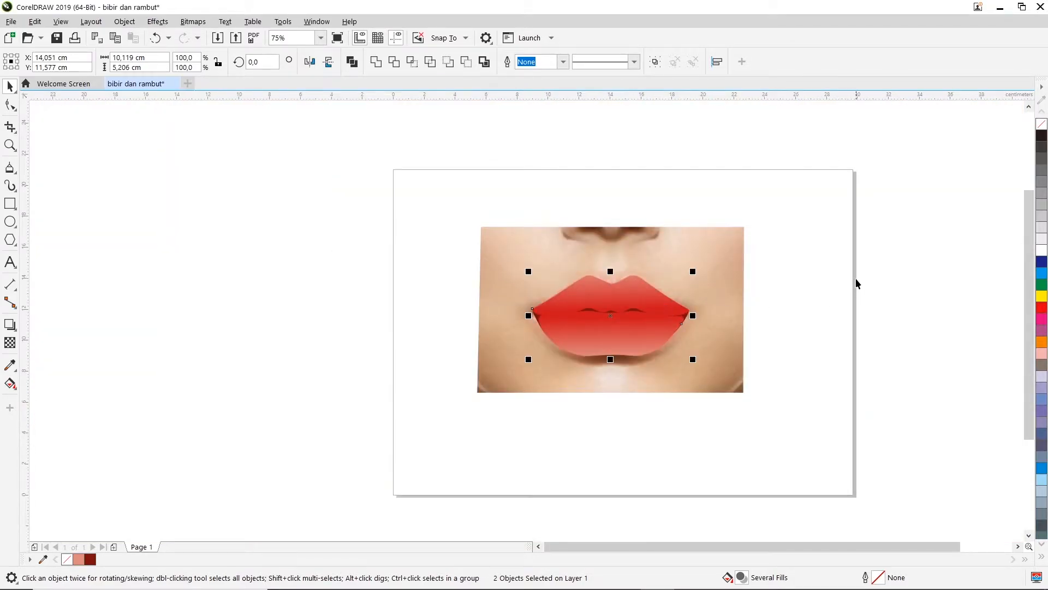
{"action": "scroll", "coordinate": [690, 300], "scroll_direction": "up", "scroll_amount": 2}
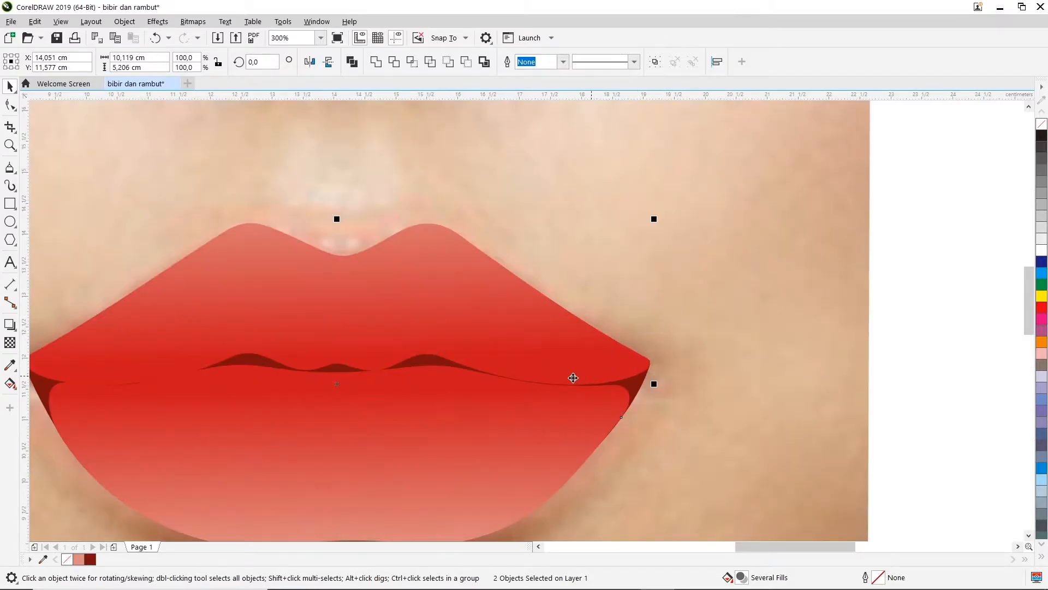
{"action": "scroll", "coordinate": [327, 388], "scroll_direction": "down", "scroll_amount": 1}
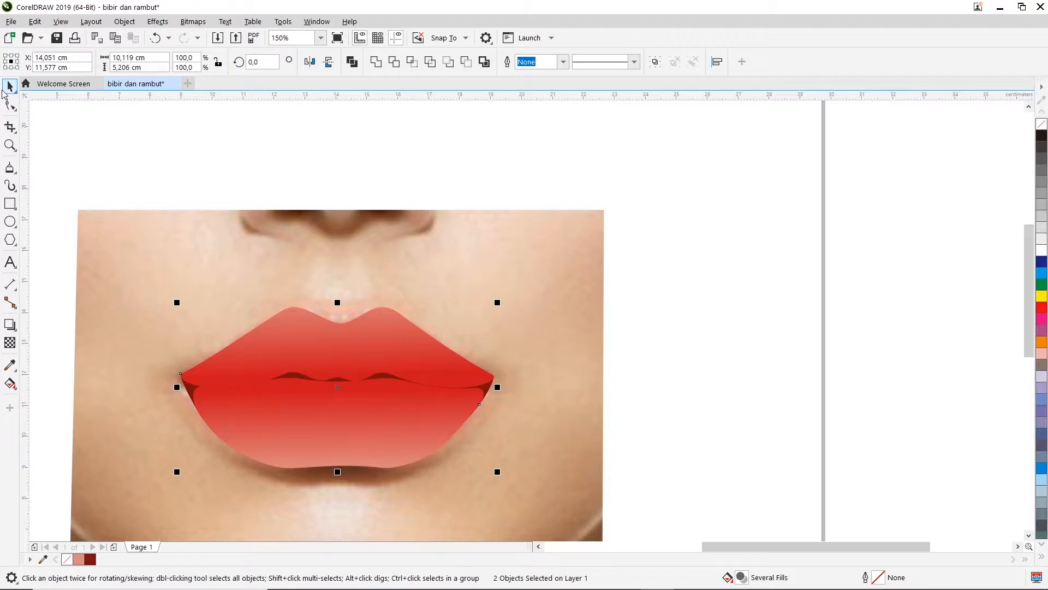
{"action": "left_click", "coordinate": [557, 248]}
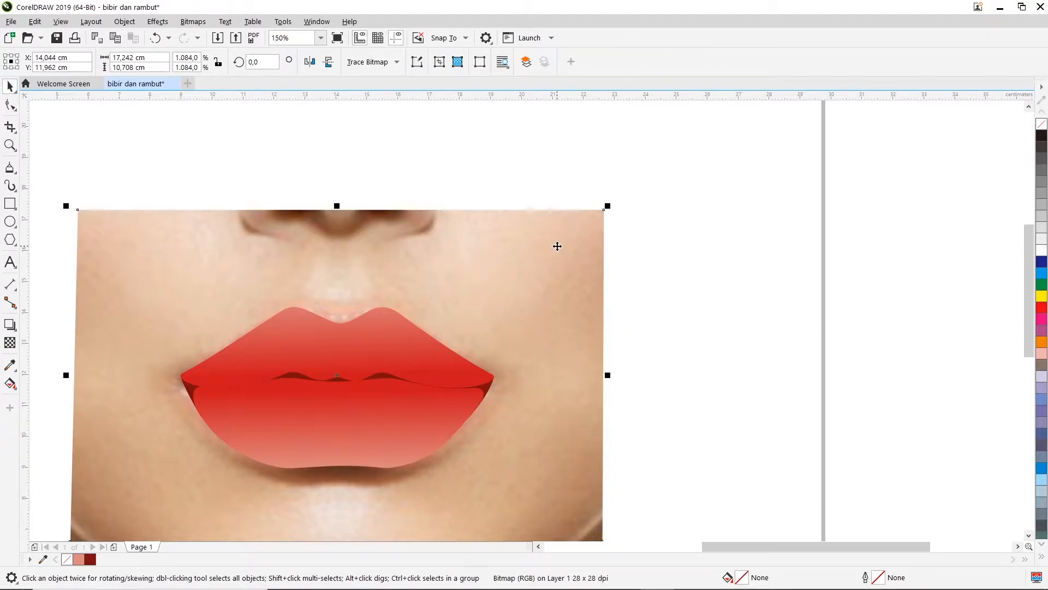
{"action": "key", "text": "Delete"}
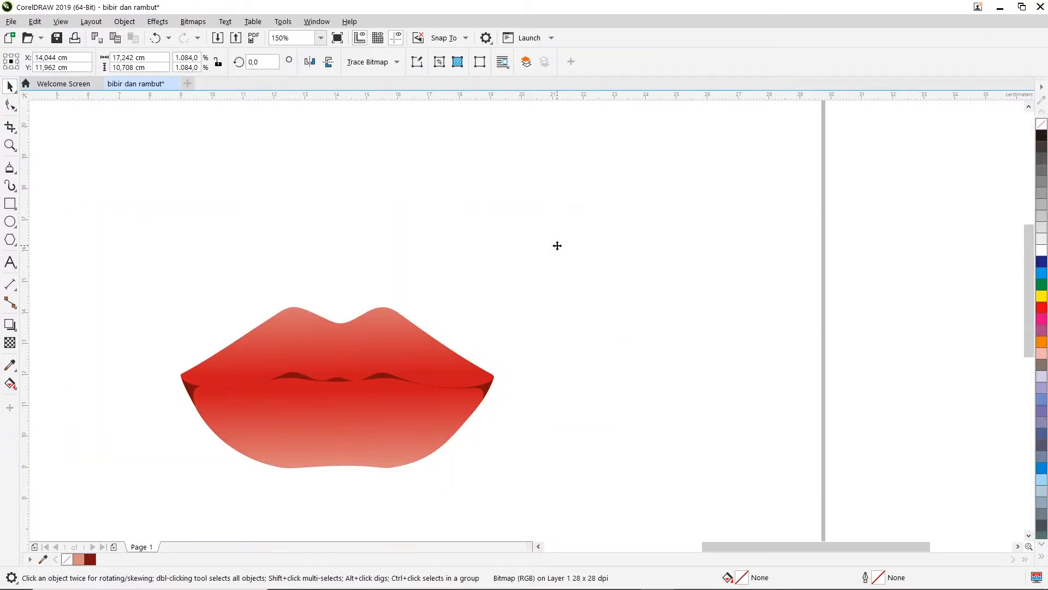
Step: Activate the Artistic Media tool with the whole lips filling the view
{"action": "scroll", "coordinate": [351, 437], "scroll_direction": "down", "scroll_amount": 1}
{"action": "scroll", "coordinate": [324, 418], "scroll_direction": "up", "scroll_amount": 2}
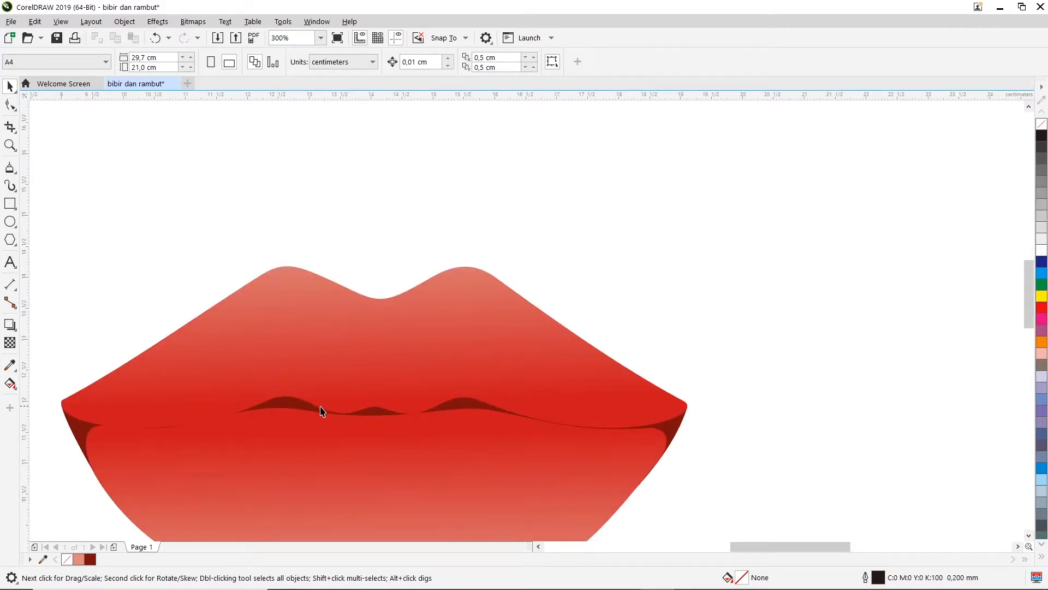
{"action": "scroll", "coordinate": [362, 412], "scroll_direction": "down", "scroll_amount": 1}
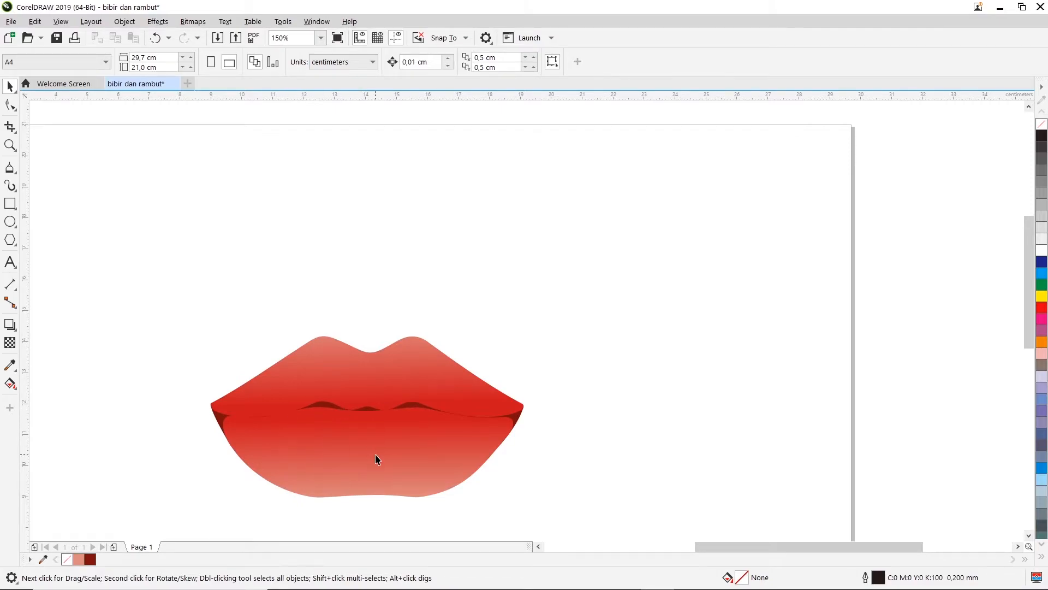
{"action": "scroll", "coordinate": [422, 422], "scroll_direction": "up", "scroll_amount": 2}
{"action": "scroll", "coordinate": [528, 460], "scroll_direction": "down", "scroll_amount": 2}
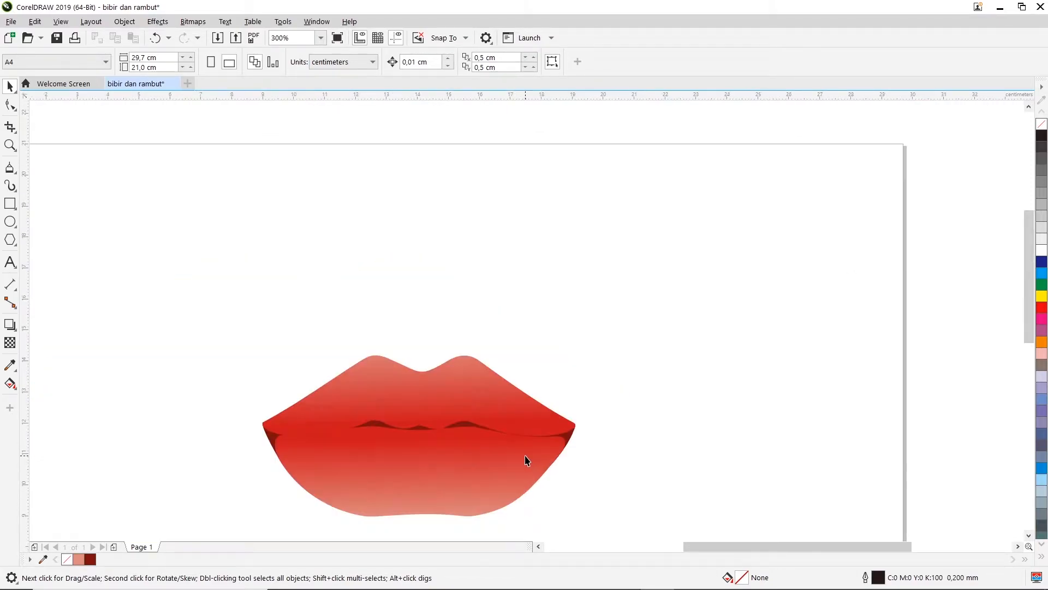
{"action": "key", "text": "z"}
{"action": "left_click_drag", "start_coordinate": [234, 322], "coordinate": [604, 536]}
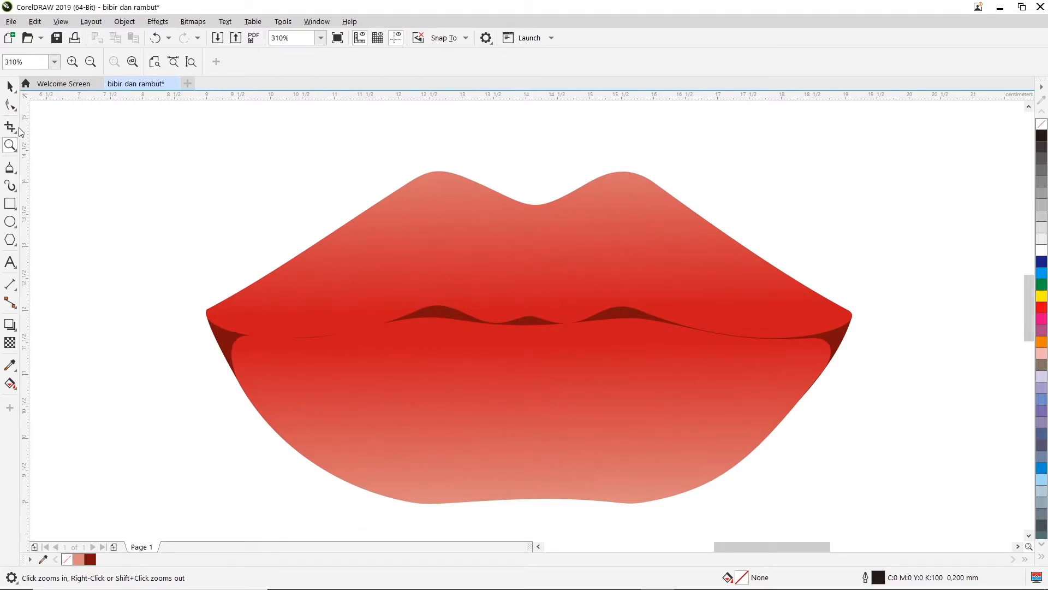
{"action": "left_click", "coordinate": [16, 190]}
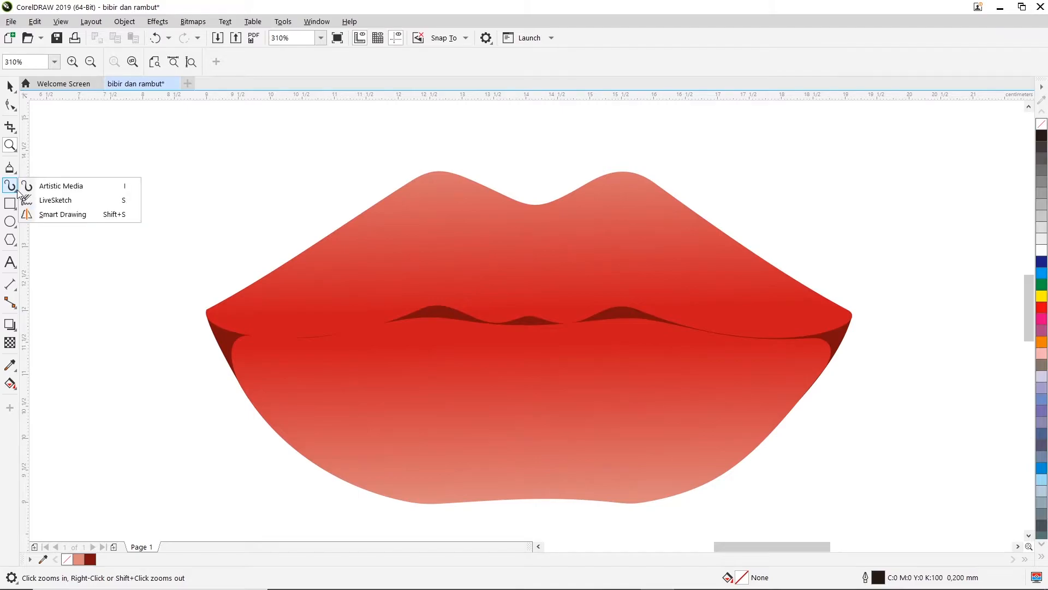
{"action": "left_click", "coordinate": [77, 187]}
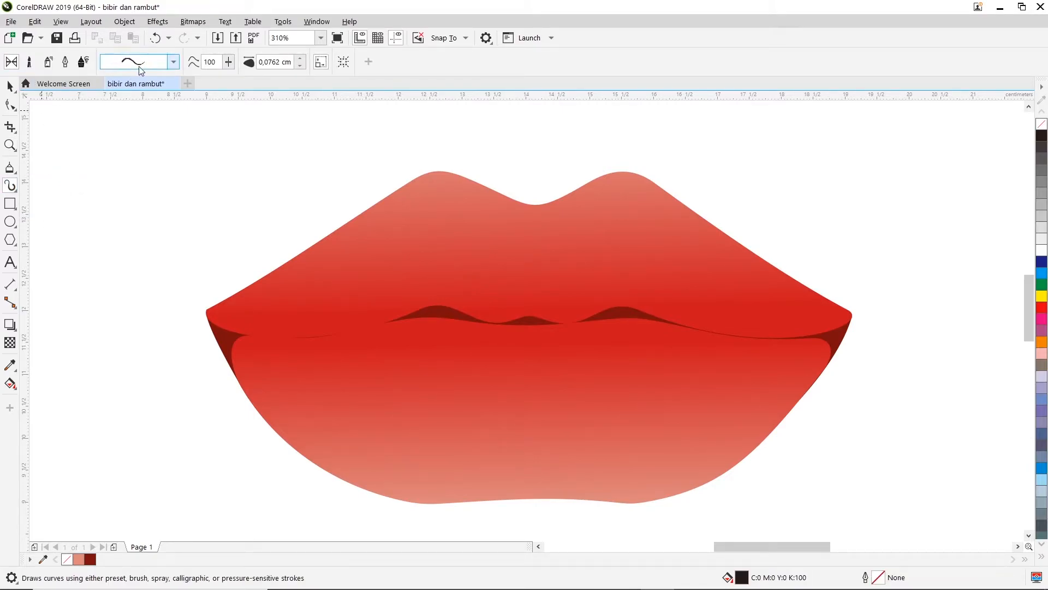
Step: Try Calligraphic strokes as creases above and below the mouth line, and undo them
{"action": "left_click", "coordinate": [71, 65]}
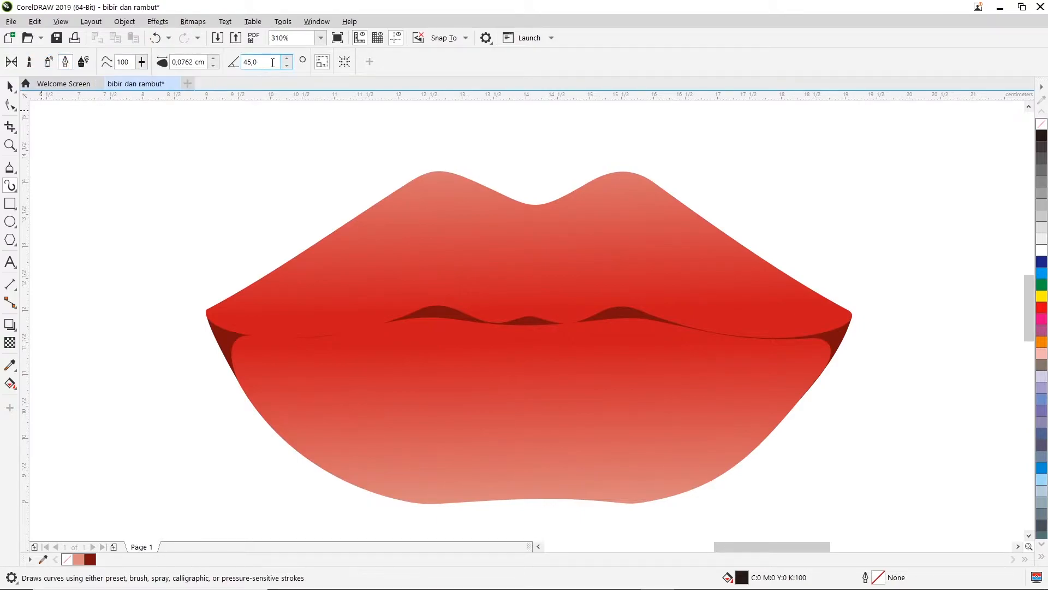
{"action": "left_click_drag", "start_coordinate": [409, 292], "coordinate": [419, 205]}
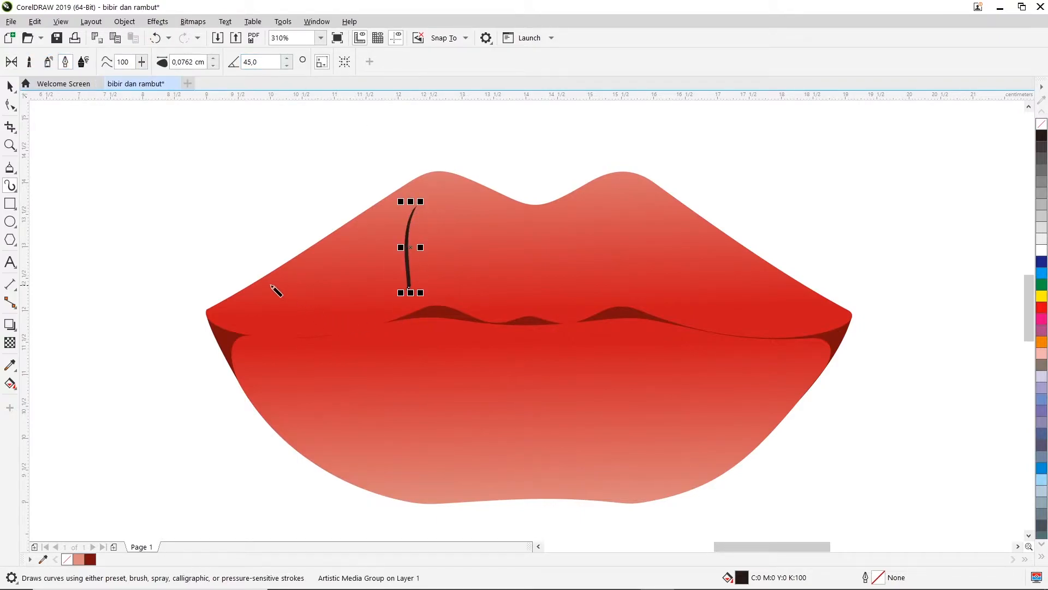
{"action": "key", "text": "ctrl+z"}
{"action": "left_click_drag", "start_coordinate": [610, 309], "coordinate": [636, 267]}
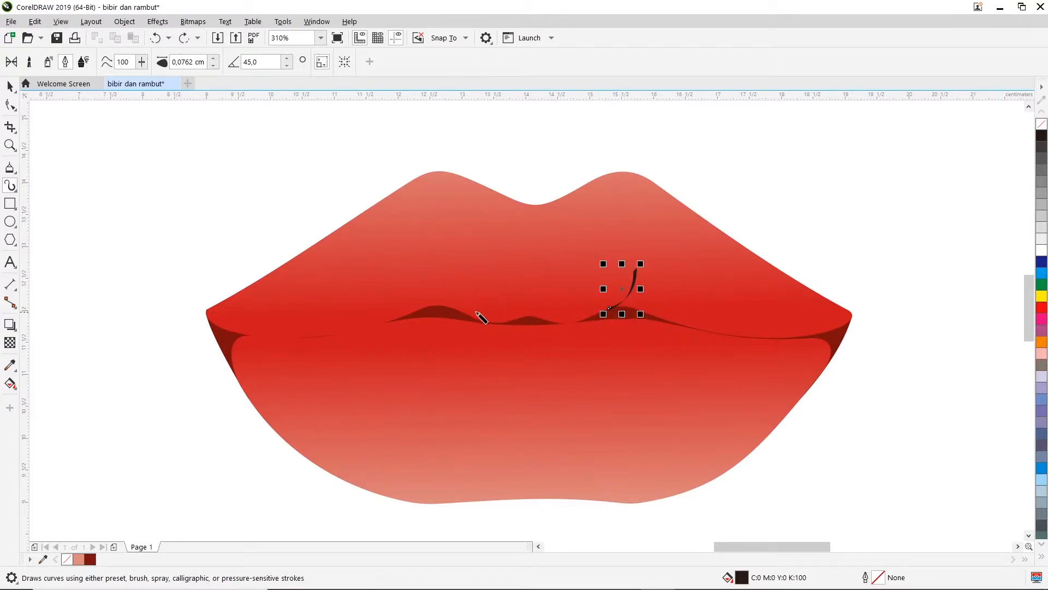
{"action": "left_click_drag", "start_coordinate": [437, 310], "coordinate": [416, 268]}
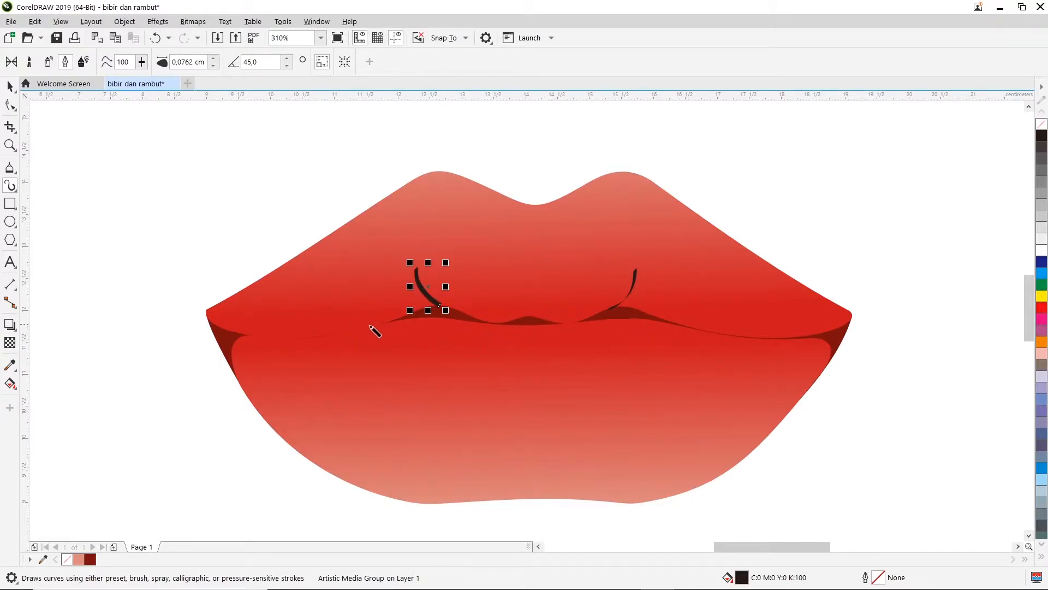
{"action": "left_click_drag", "start_coordinate": [387, 324], "coordinate": [389, 343]}
{"action": "left_click_drag", "start_coordinate": [666, 324], "coordinate": [662, 345]}
{"action": "key", "text": "ctrl+z"}
{"action": "key", "text": "ctrl+z"}
{"action": "key", "text": "ctrl+z"}
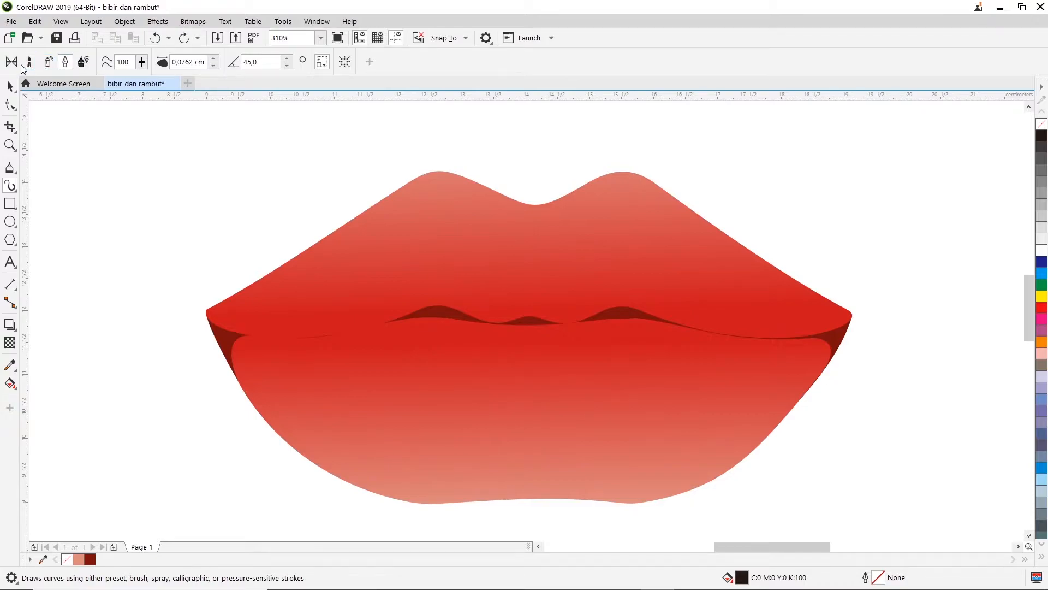
Step: Switch Artistic Media to Preset mode with a thin tapering stroke, test one crease on the upper lip's right half and undo it
{"action": "left_click", "coordinate": [65, 62]}
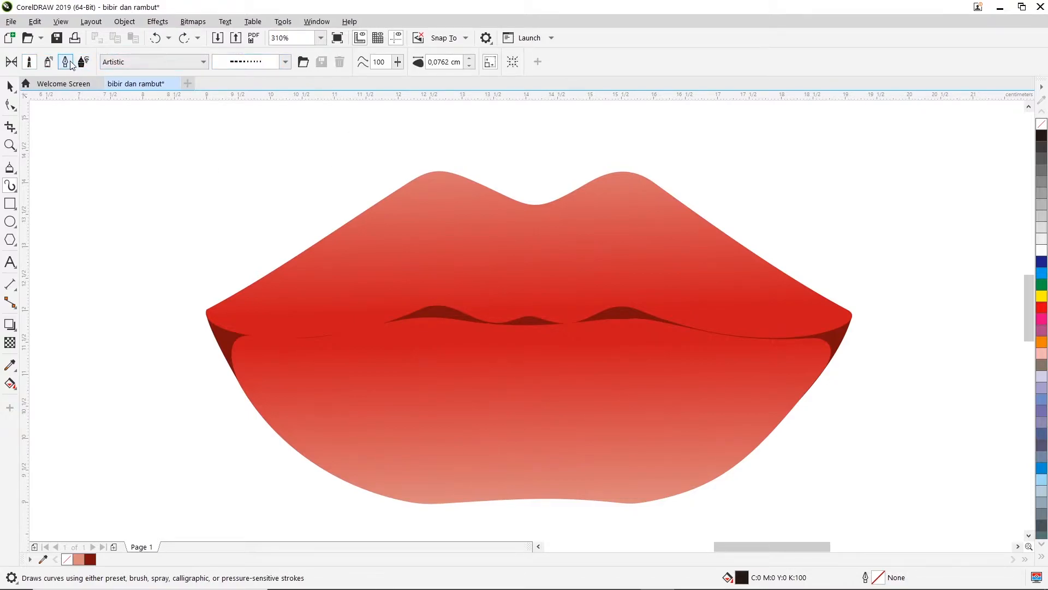
{"action": "left_click", "coordinate": [12, 63]}
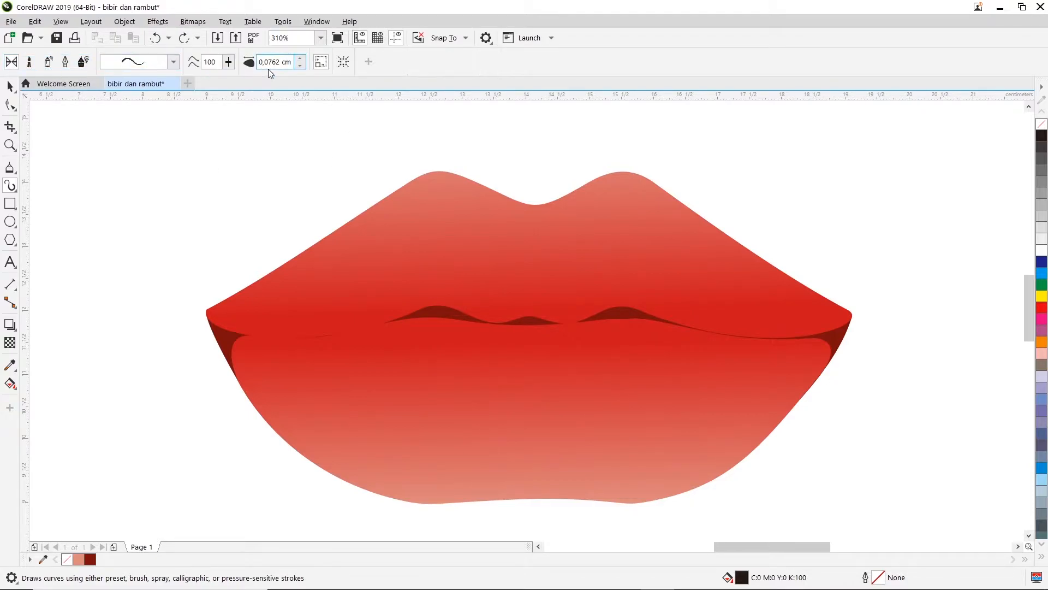
{"action": "left_click", "coordinate": [174, 62]}
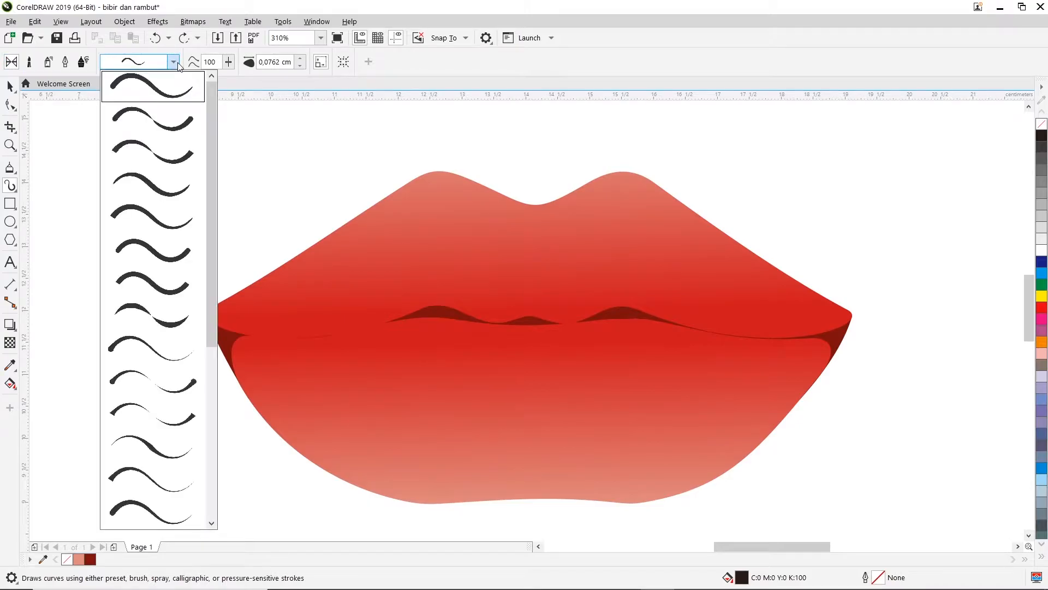
{"action": "left_click", "coordinate": [161, 359]}
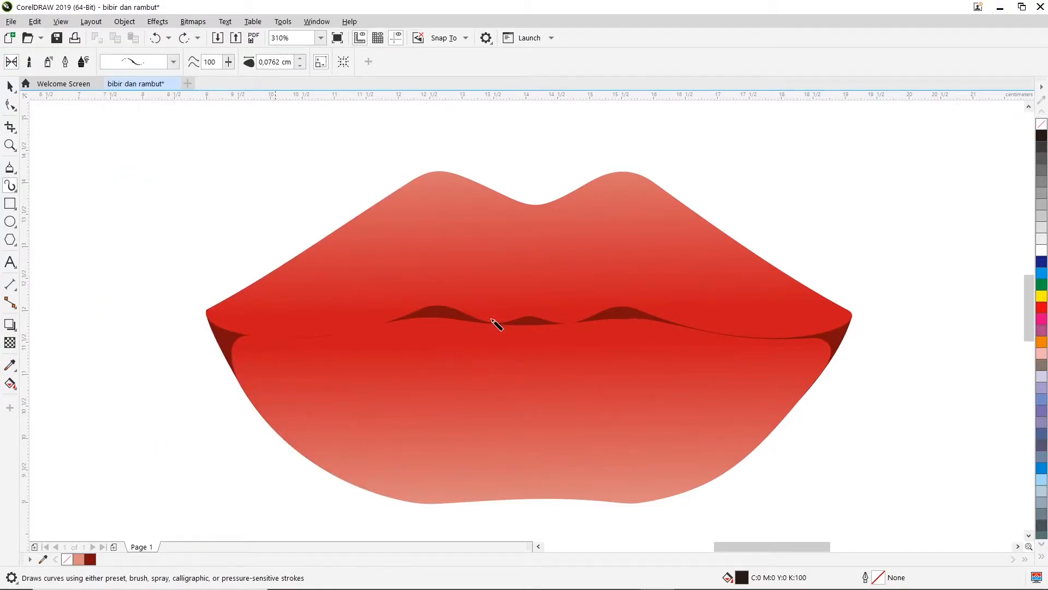
{"action": "left_click_drag", "start_coordinate": [641, 250], "coordinate": [611, 307]}
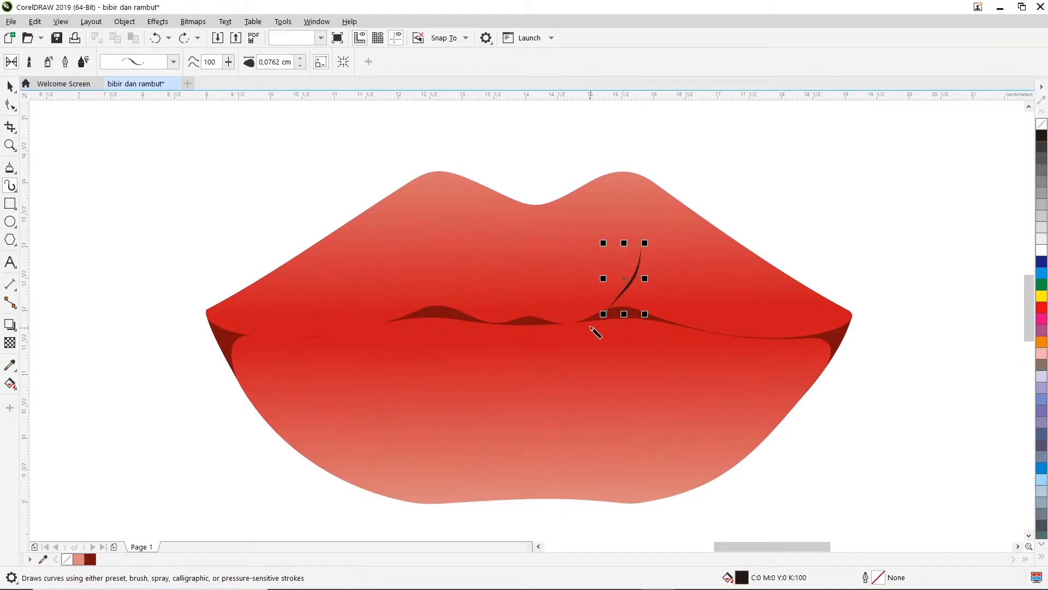
{"action": "key", "text": "ctrl+z"}
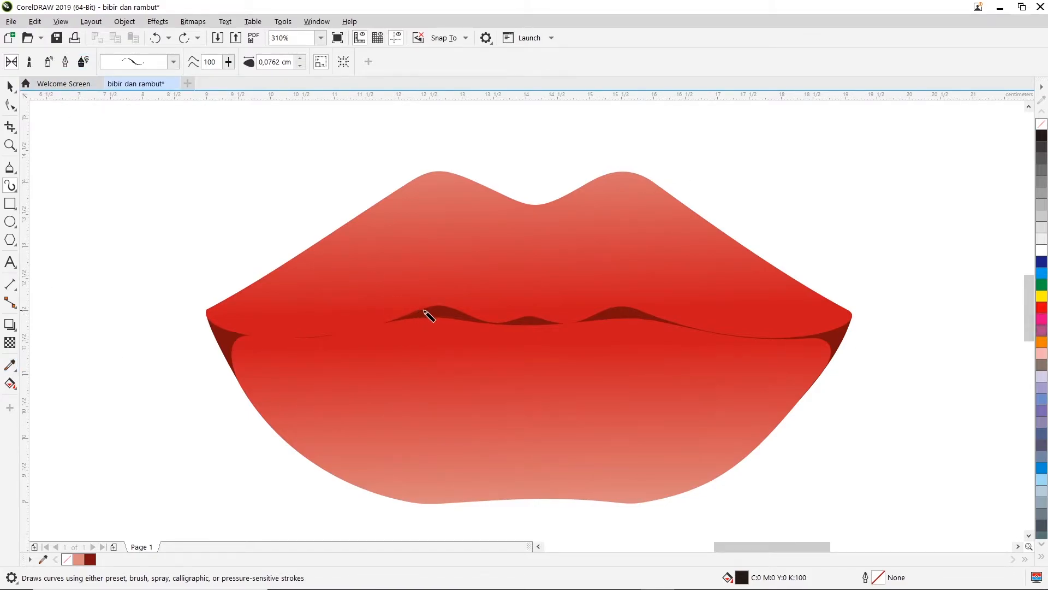
Step: Draw one curved tapering Artistic Media crease rising from each of the two dark peaks on the mouth line
{"action": "left_click_drag", "start_coordinate": [454, 309], "coordinate": [436, 285]}
{"action": "left_click_drag", "start_coordinate": [590, 316], "coordinate": [623, 285]}
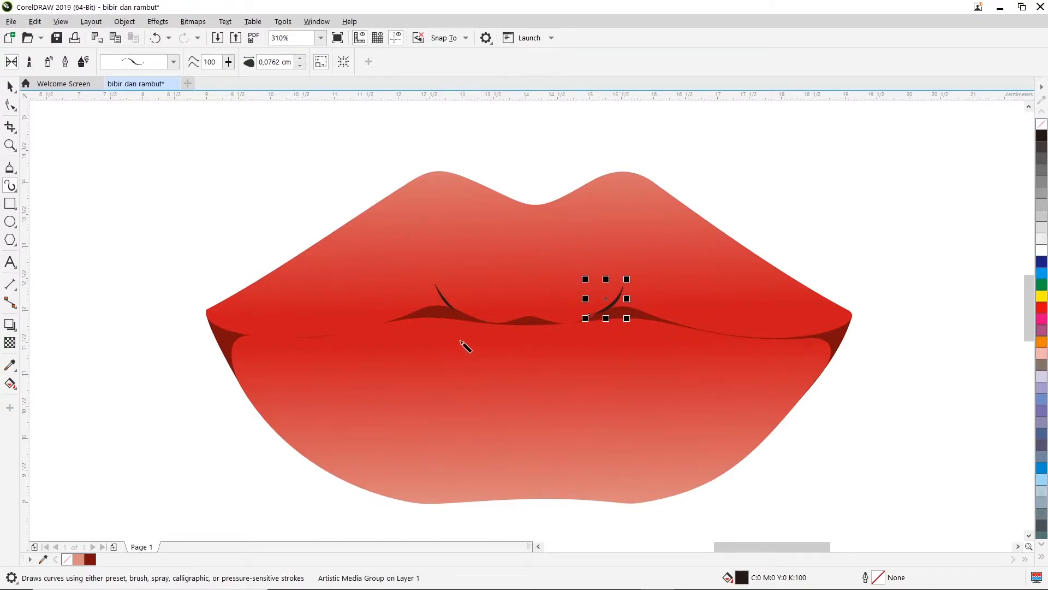
Step: Try a short crease under the mouth line's left end and another above its centre, and undo both
{"action": "left_click_drag", "start_coordinate": [284, 342], "coordinate": [291, 358]}
{"action": "key", "text": "ctrl+z"}
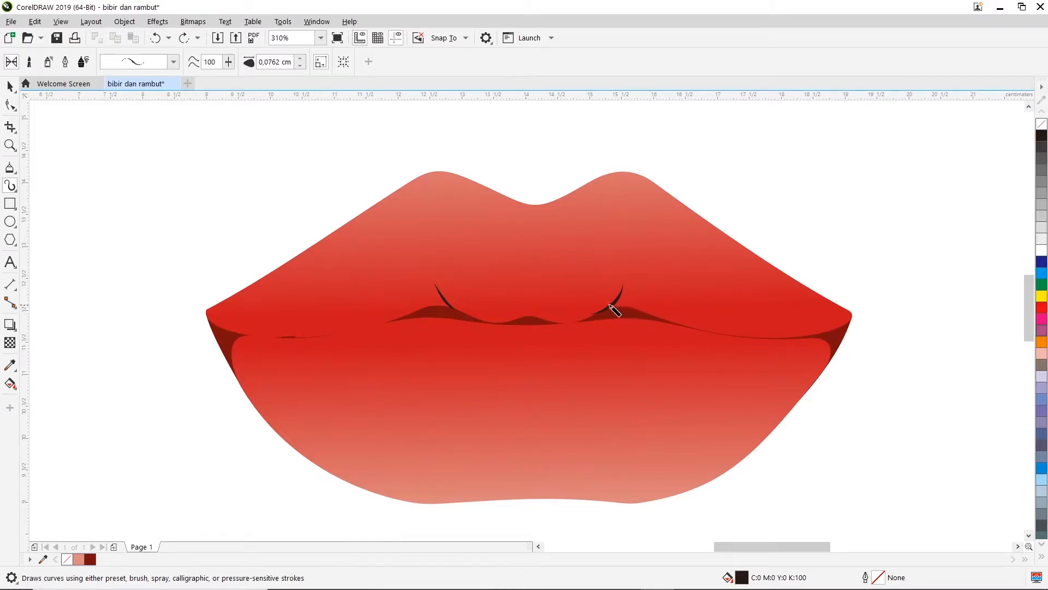
{"action": "left_click_drag", "start_coordinate": [530, 310], "coordinate": [531, 304]}
{"action": "key", "text": "ctrl+z"}
Step: Add two progressively smaller creases on the outer side of each long crease above the mouth line
{"action": "left_click_drag", "start_coordinate": [637, 300], "coordinate": [622, 305]}
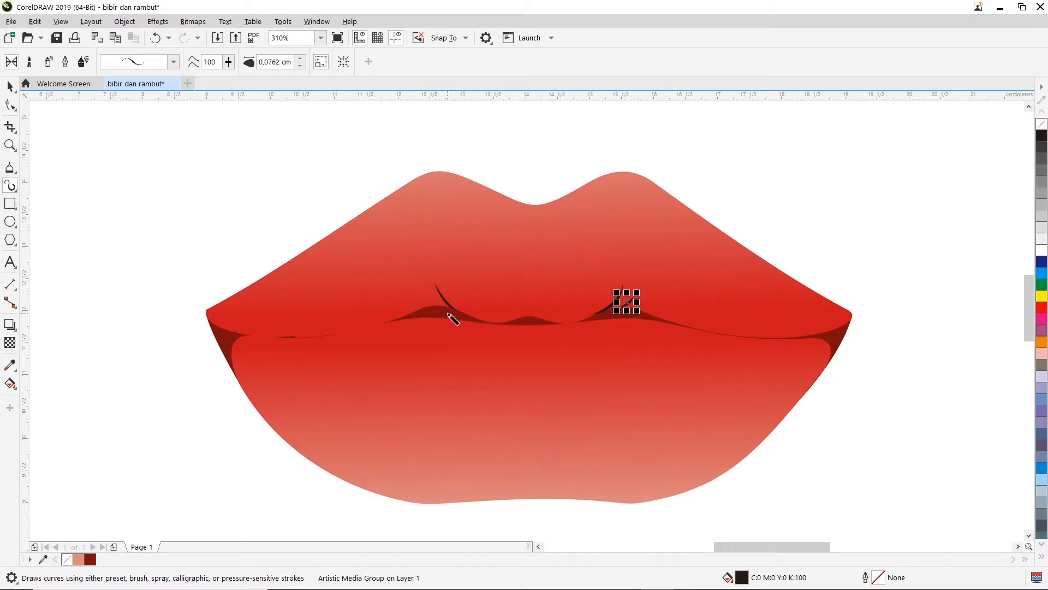
{"action": "left_click_drag", "start_coordinate": [440, 309], "coordinate": [422, 298]}
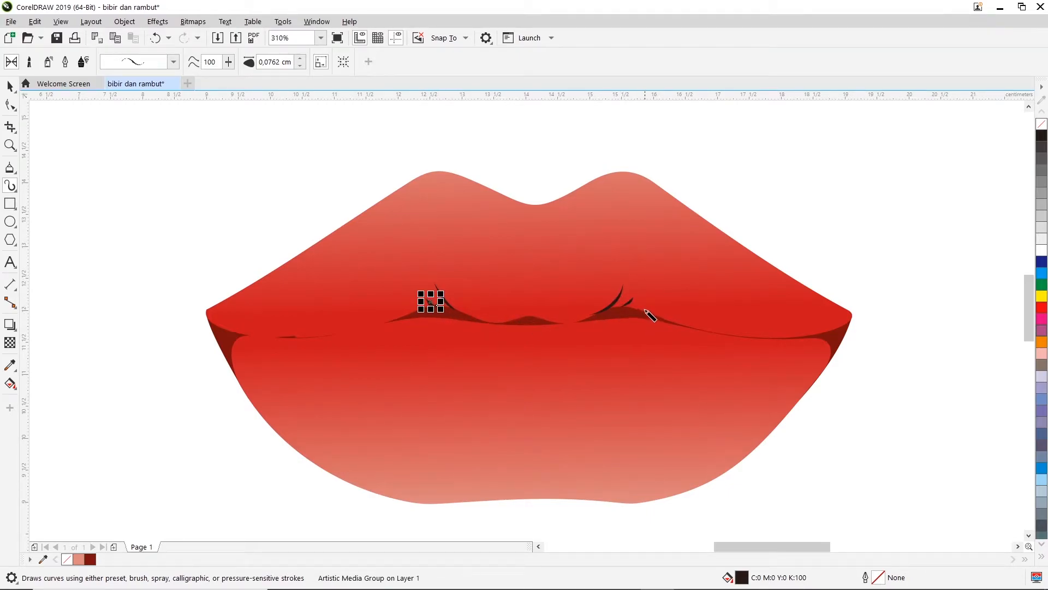
{"action": "left_click_drag", "start_coordinate": [639, 309], "coordinate": [645, 304]}
{"action": "left_click_drag", "start_coordinate": [419, 310], "coordinate": [412, 308]}
Step: Draw one crease curving down and outward below the mouth line on each side of the lips
{"action": "left_click", "coordinate": [690, 341]}
{"action": "mouse_move", "coordinate": [653, 320]}
{"action": "left_mouse_down"}
{"action": "mouse_move", "coordinate": [661, 339]}
{"action": "mouse_move", "coordinate": [699, 340]}
{"action": "mouse_move", "coordinate": [683, 329]}
{"action": "mouse_move", "coordinate": [695, 342]}
{"action": "left_mouse_up"}
{"action": "key", "text": "ctrl+z"}
{"action": "key", "text": "ctrl+z"}
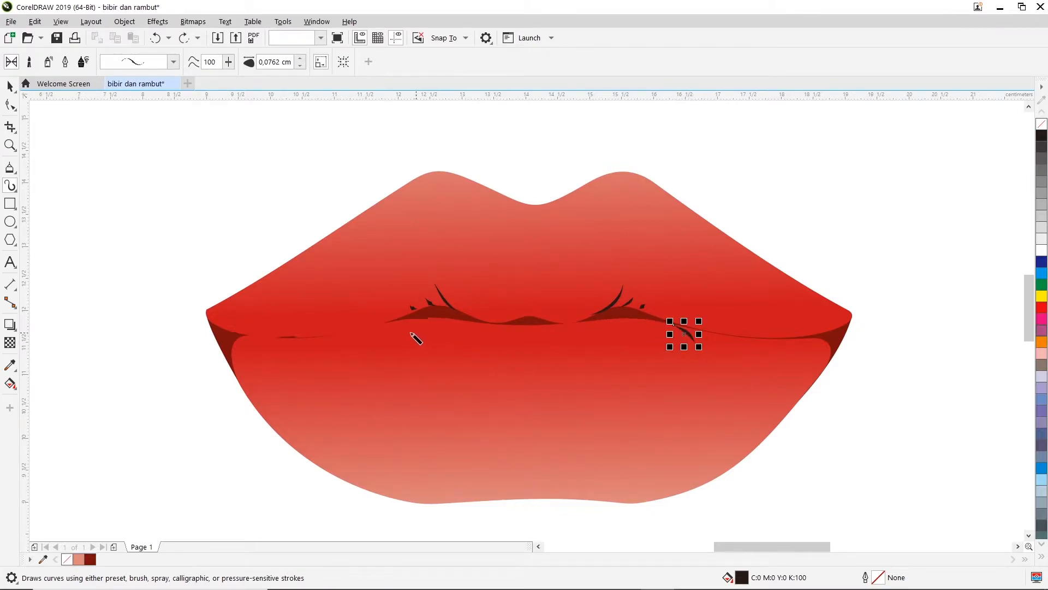
{"action": "left_click_drag", "start_coordinate": [399, 321], "coordinate": [365, 336]}
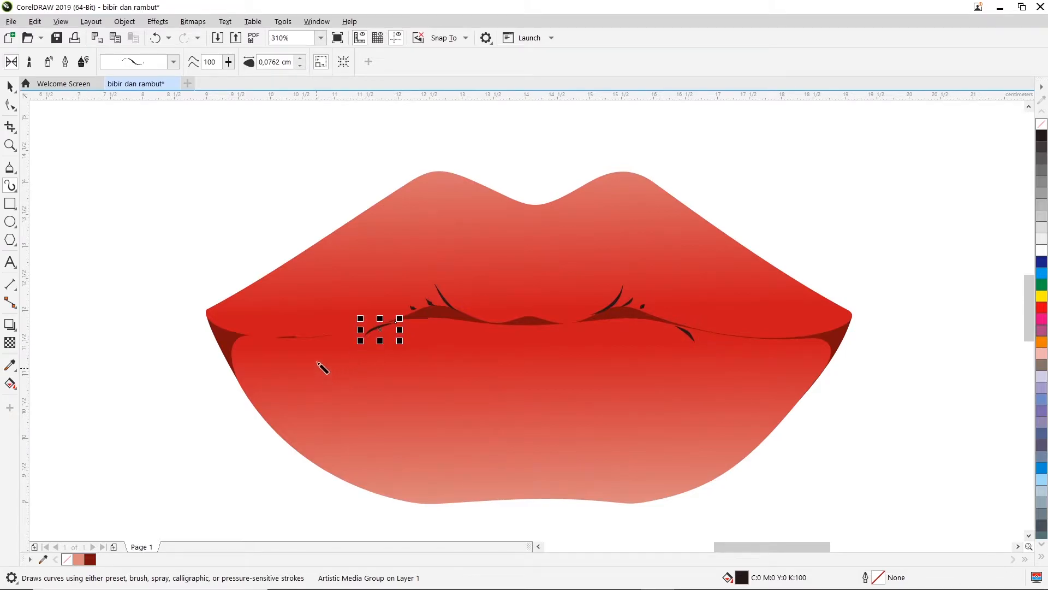
Step: Examine the crease strokes and the lip shapes' outlines up close and with the whole lips in view
{"action": "left_click", "coordinate": [452, 340]}
{"action": "scroll", "coordinate": [521, 367], "scroll_direction": "down", "scroll_amount": 2}
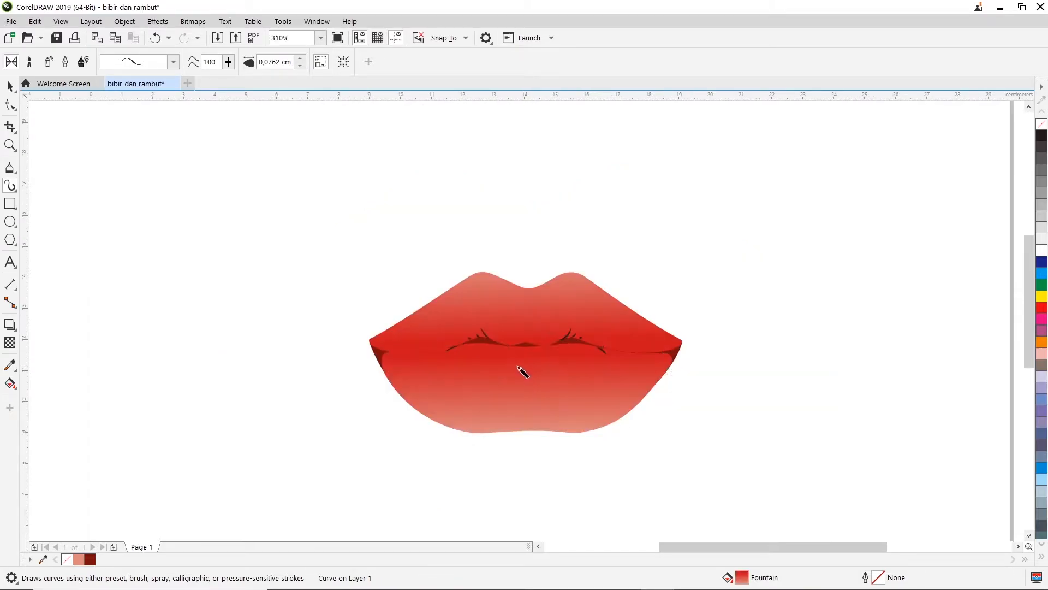
{"action": "scroll", "coordinate": [549, 344], "scroll_direction": "up", "scroll_amount": 3}
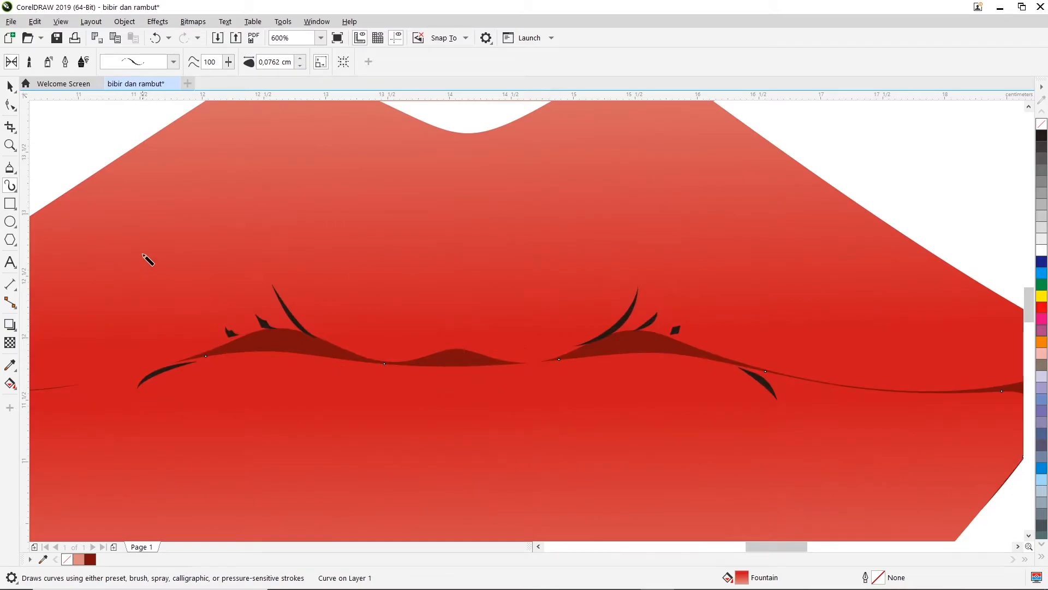
{"action": "left_click", "coordinate": [10, 103]}
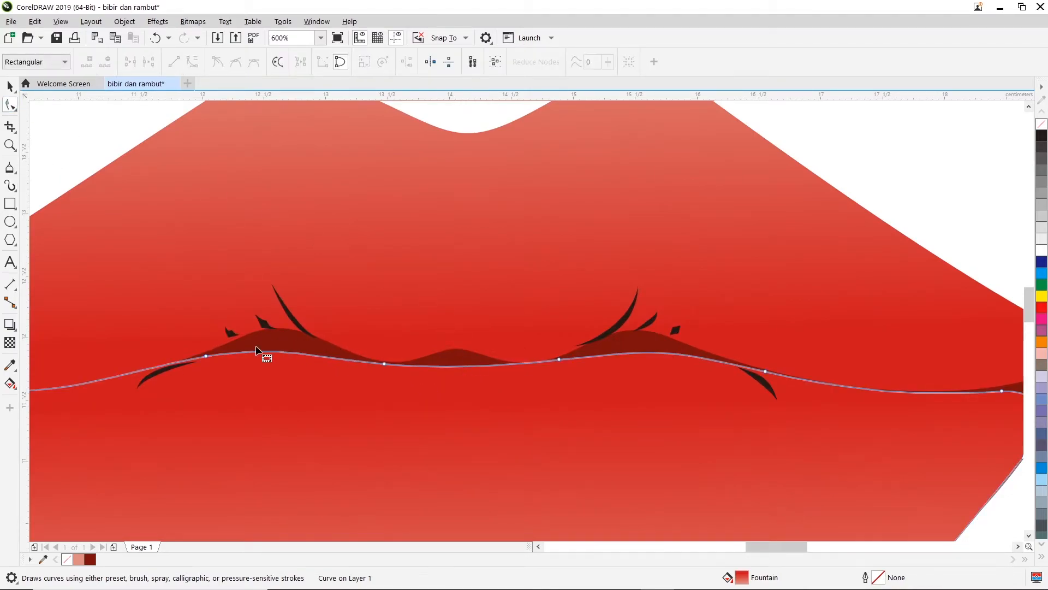
{"action": "scroll", "coordinate": [221, 353], "scroll_direction": "down", "scroll_amount": 2}
{"action": "left_click", "coordinate": [385, 324]}
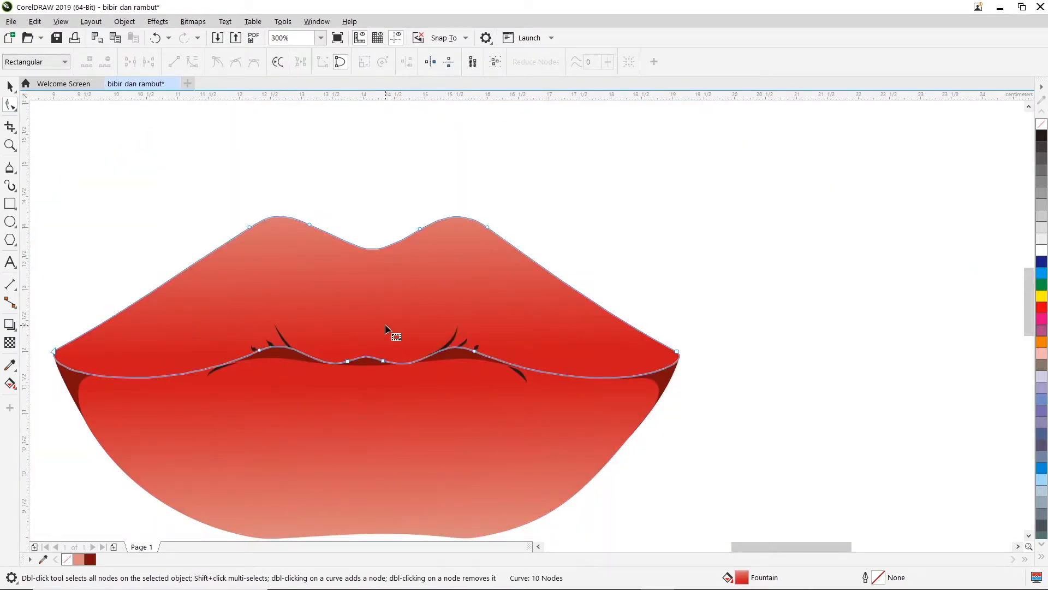
{"action": "scroll", "coordinate": [365, 335], "scroll_direction": "down", "scroll_amount": 2}
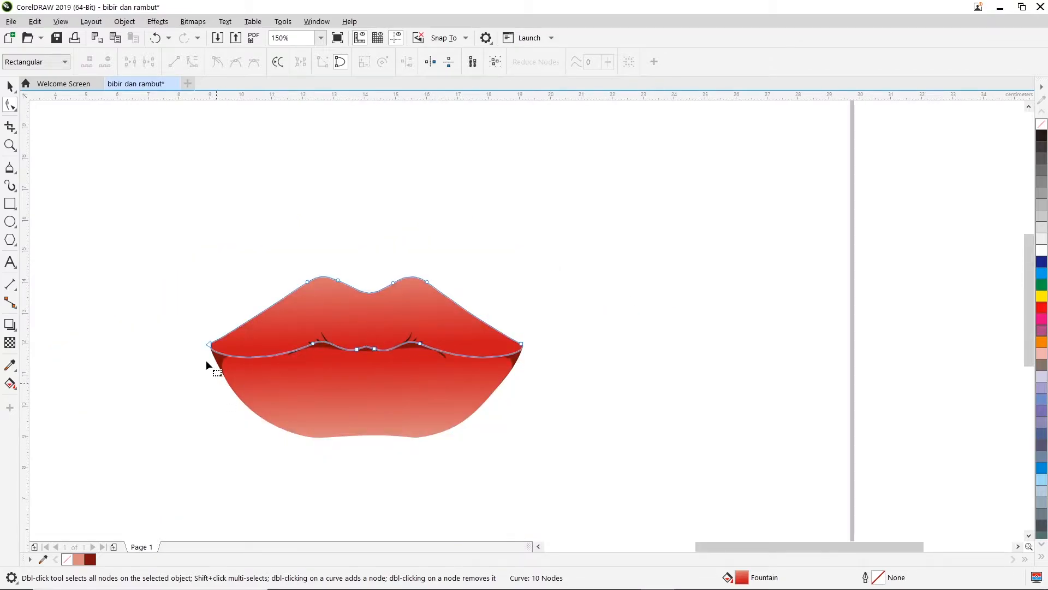
{"action": "left_click", "coordinate": [10, 86]}
{"action": "left_click_drag", "start_coordinate": [144, 201], "coordinate": [584, 466]}
{"action": "scroll", "coordinate": [379, 393], "scroll_direction": "up", "scroll_amount": 2}
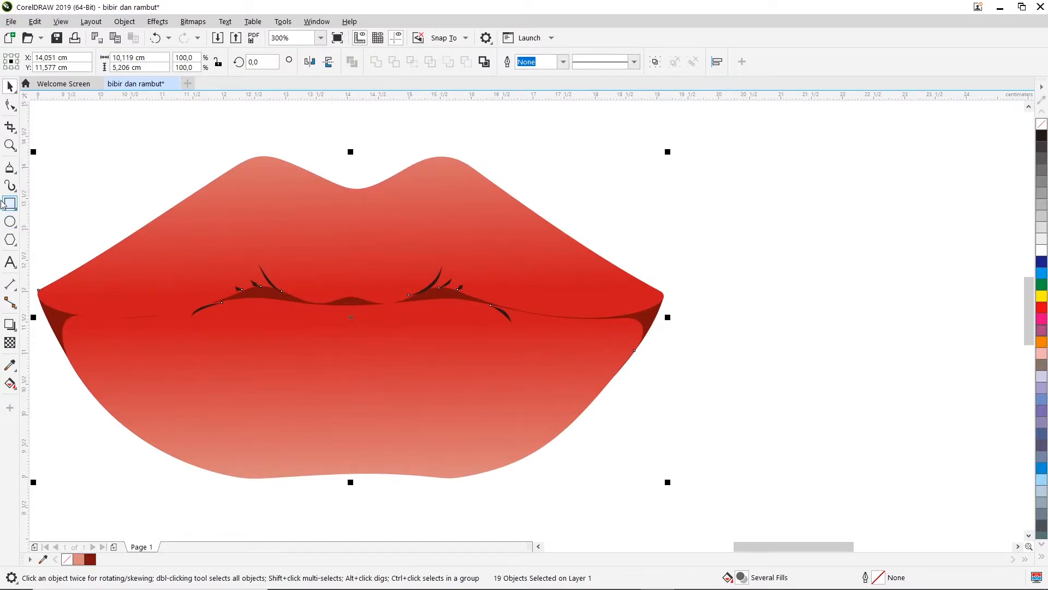
Step: Try a short Artistic Media crease below the mouth line near its centre and undo it
{"action": "left_click", "coordinate": [10, 185]}
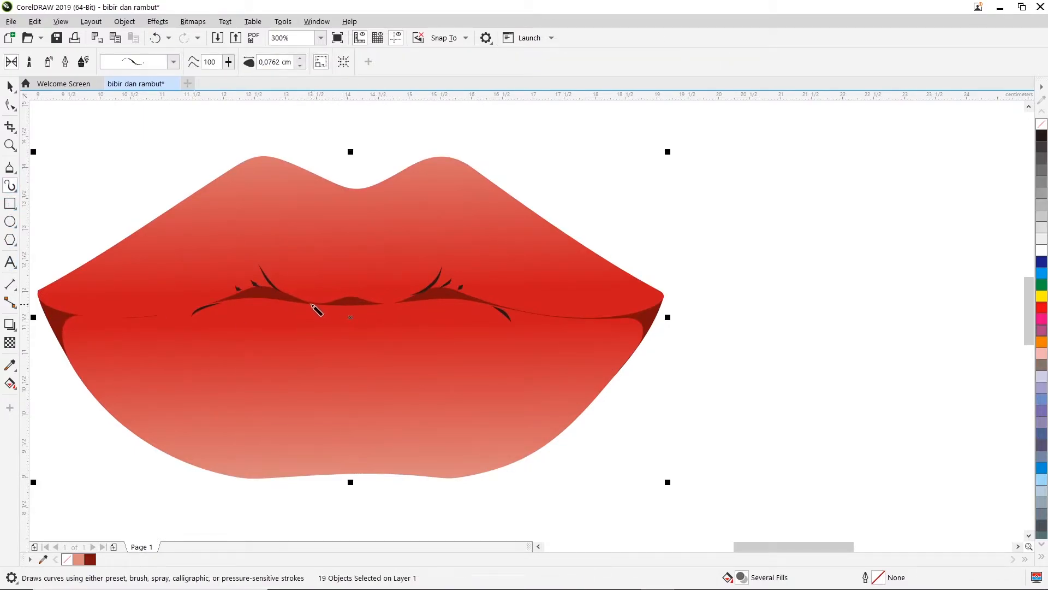
{"action": "left_click_drag", "start_coordinate": [310, 306], "coordinate": [313, 312]}
{"action": "key", "text": "ctrl+z"}
{"action": "key", "text": "ctrl+z"}
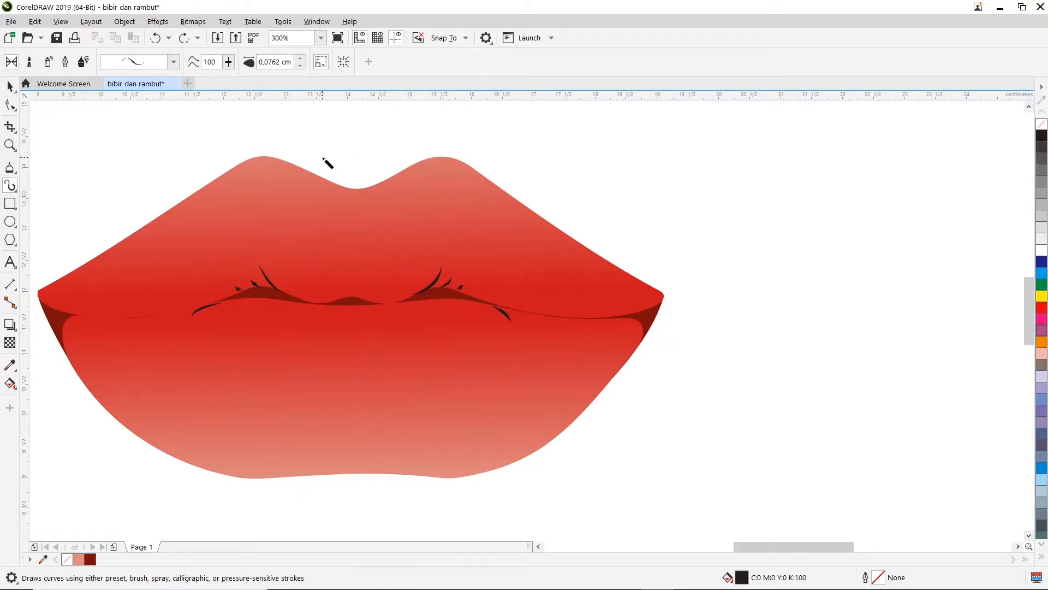
Step: Try short creases below the mouth line with the preset stroke that tapers from a round start, and undo them
{"action": "left_click", "coordinate": [174, 62]}
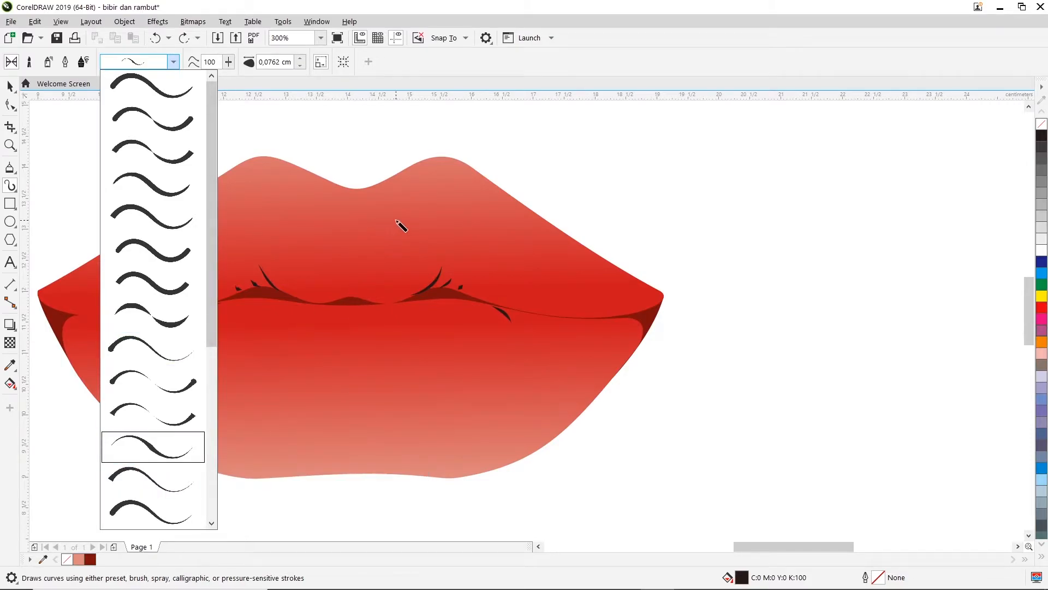
{"action": "left_click", "coordinate": [147, 350]}
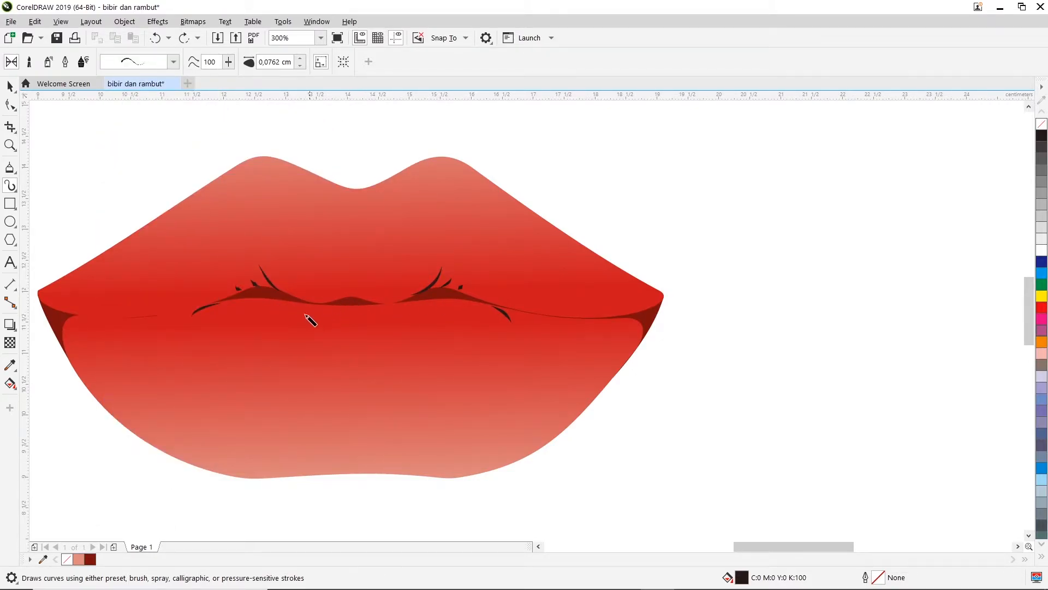
{"action": "left_click_drag", "start_coordinate": [301, 307], "coordinate": [299, 325]}
{"action": "left_click_drag", "start_coordinate": [436, 299], "coordinate": [435, 316]}
{"action": "left_click_drag", "start_coordinate": [367, 307], "coordinate": [365, 316]}
{"action": "key", "text": "ctrl+z"}
{"action": "left_click", "coordinate": [173, 62]}
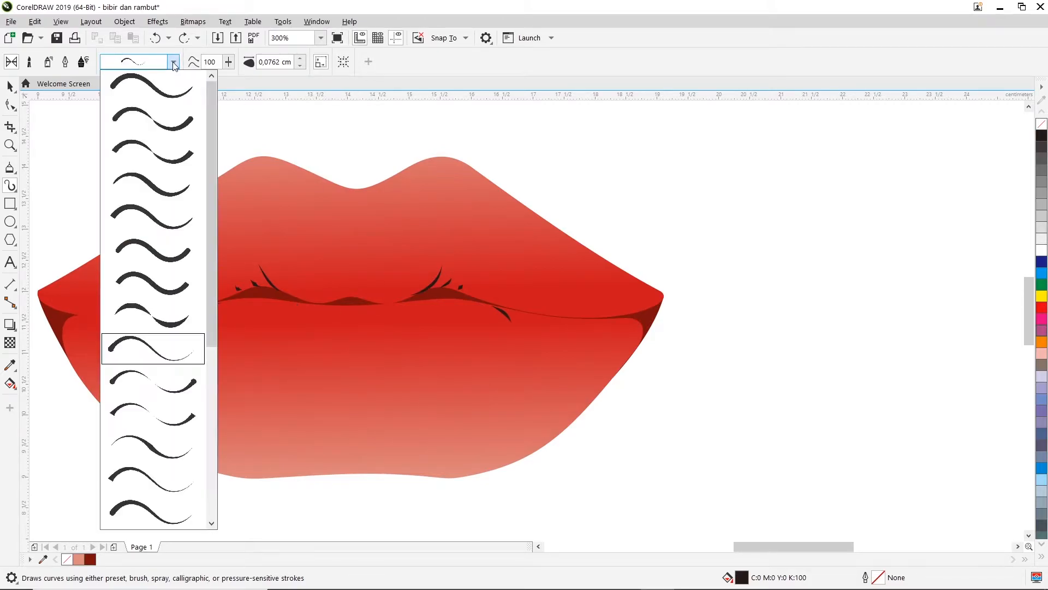
{"action": "left_click", "coordinate": [299, 67]}
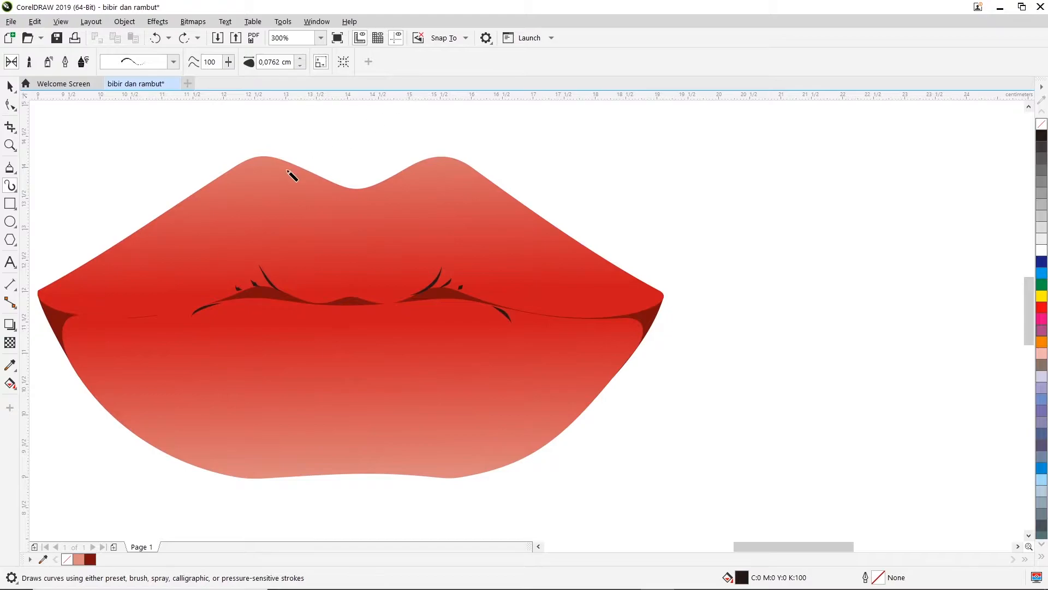
{"action": "left_click", "coordinate": [10, 86]}
{"action": "scroll", "coordinate": [380, 250], "scroll_direction": "down", "scroll_amount": 1}
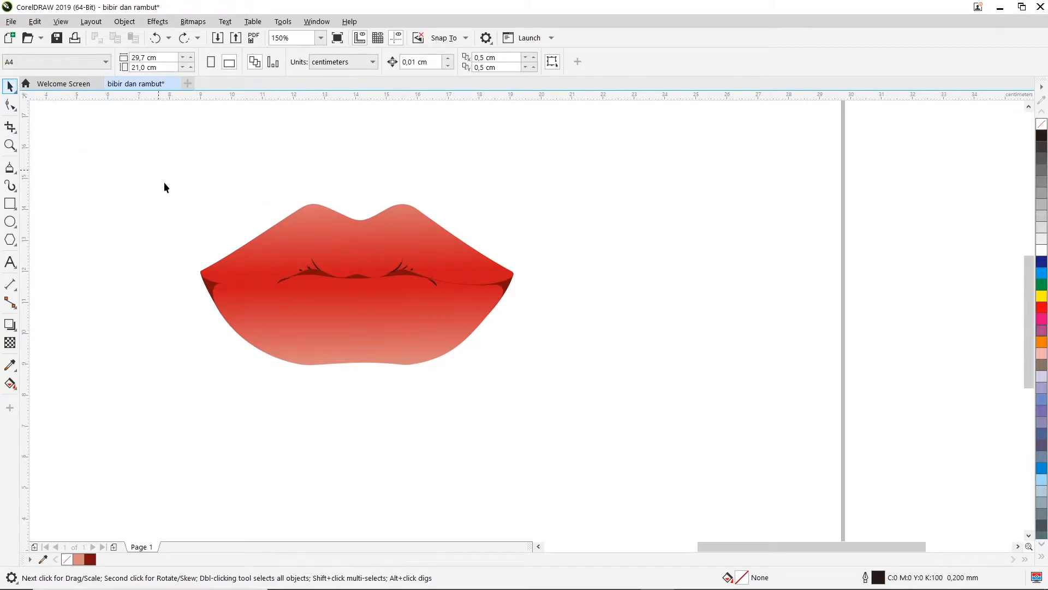
{"action": "scroll", "coordinate": [203, 218], "scroll_direction": "down", "scroll_amount": 1}
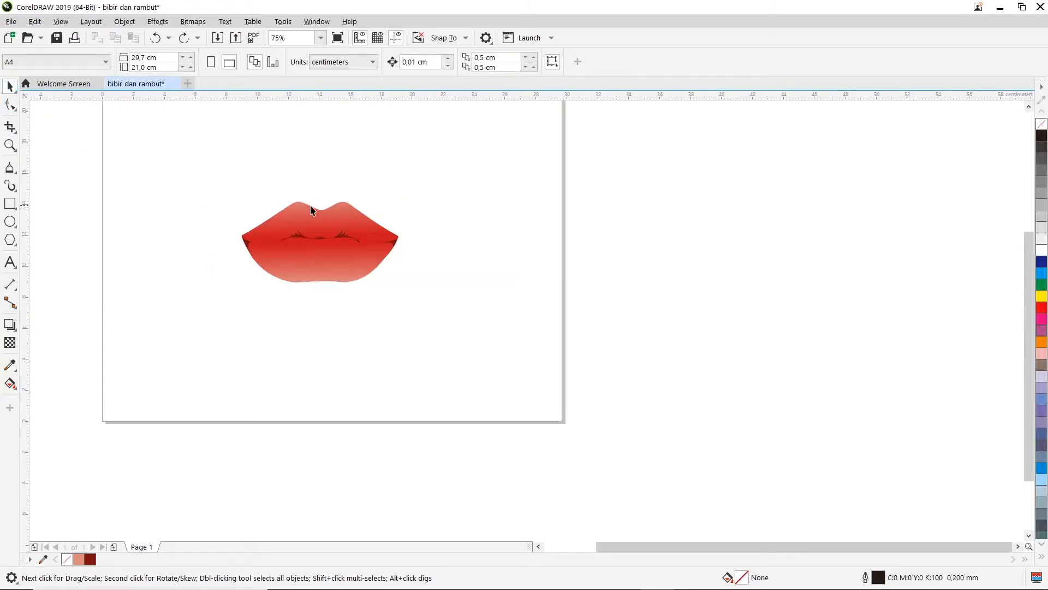
{"action": "left_click_drag", "start_coordinate": [203, 172], "coordinate": [443, 306]}
{"action": "left_click", "coordinate": [497, 224]}
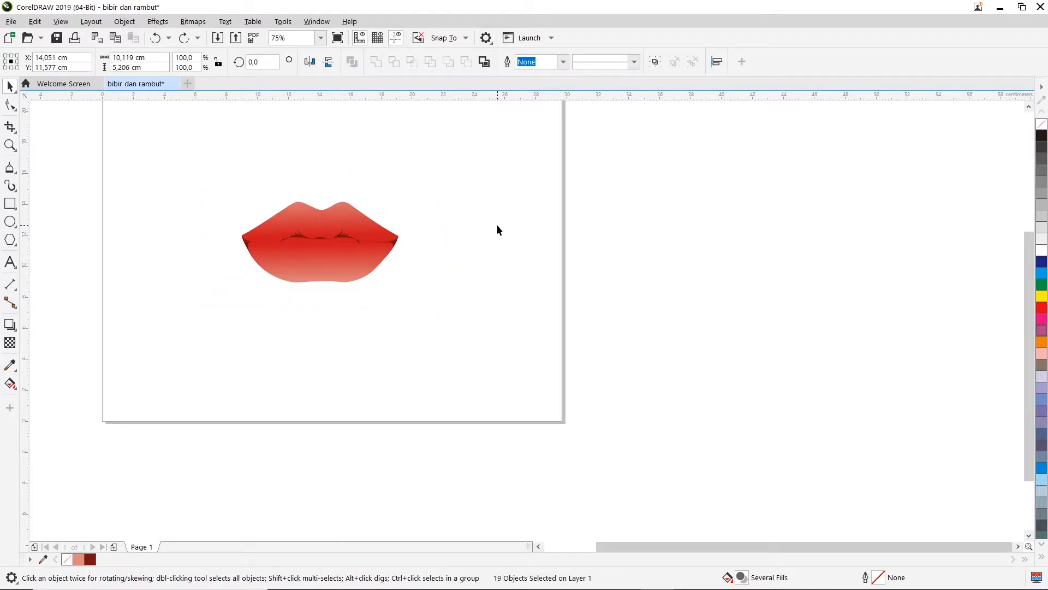
Step: Move all the lip objects to the left side of the page and group them
{"action": "scroll", "coordinate": [602, 287], "scroll_direction": "down", "scroll_amount": 1}
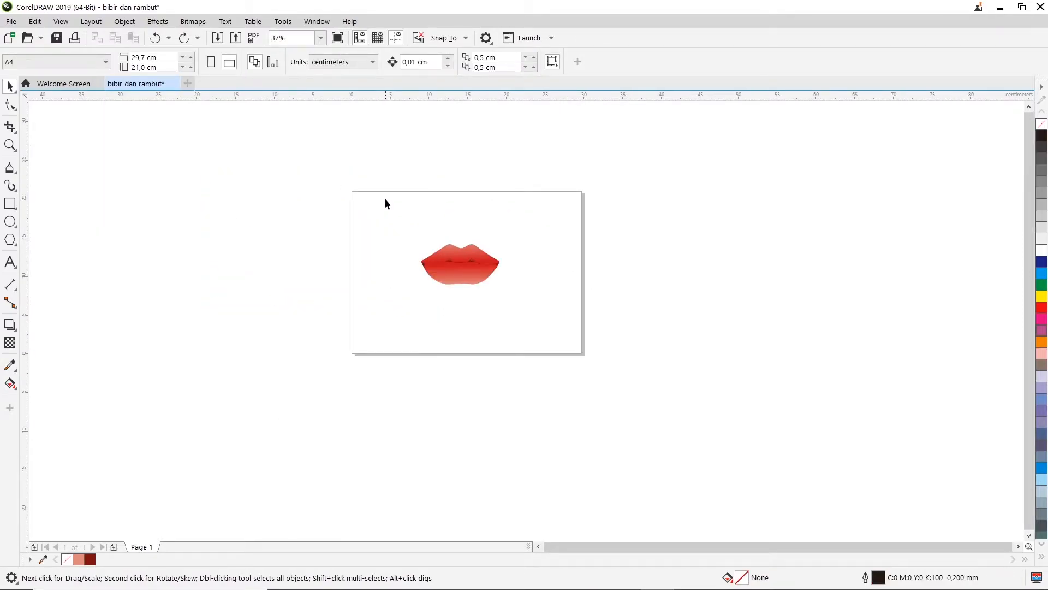
{"action": "left_click_drag", "start_coordinate": [535, 305], "coordinate": [535, 306]}
{"action": "left_click_drag", "start_coordinate": [465, 270], "coordinate": [409, 269]}
{"action": "left_click", "coordinate": [510, 267]}
{"action": "left_click_drag", "start_coordinate": [342, 236], "coordinate": [492, 323]}
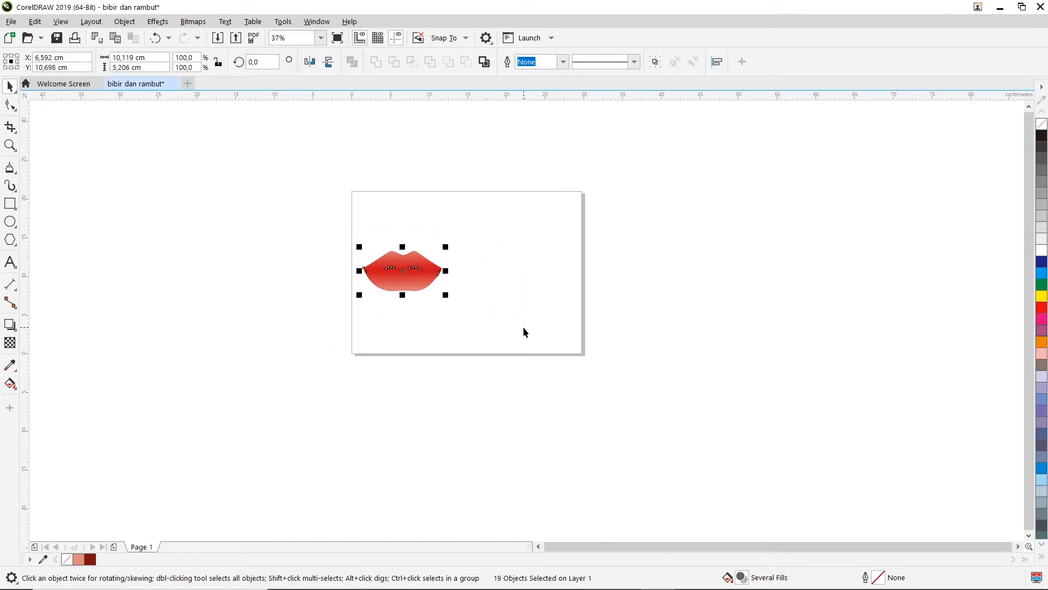
{"action": "key", "text": "ctrl+g"}
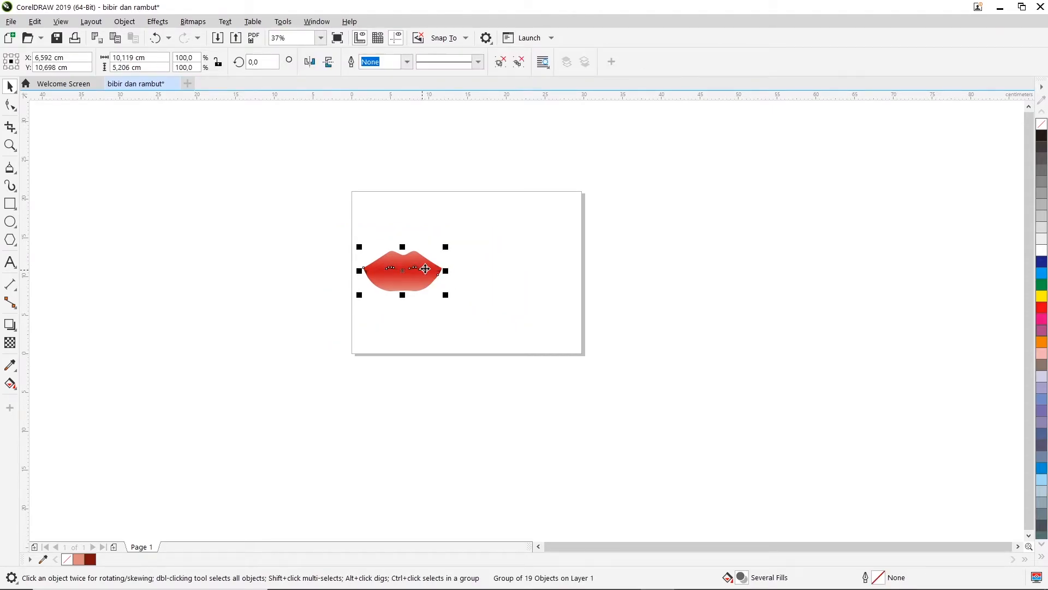
{"action": "right_click", "coordinate": [425, 268]}
{"action": "left_click", "coordinate": [624, 231]}
{"action": "left_click", "coordinate": [512, 264]}
Step: Move the lips group off the page, onto the empty area beside its left edge
{"action": "scroll", "coordinate": [391, 289], "scroll_direction": "up", "scroll_amount": 2}
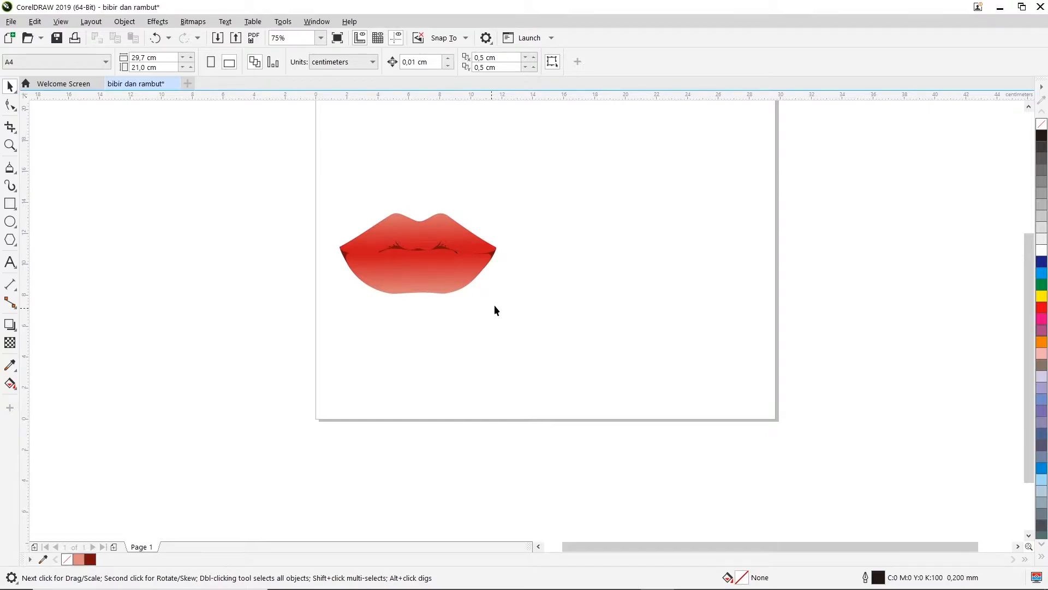
{"action": "scroll", "coordinate": [510, 222], "scroll_direction": "down", "scroll_amount": 3}
{"action": "left_click_drag", "start_coordinate": [518, 197], "coordinate": [424, 272]}
{"action": "left_click_drag", "start_coordinate": [468, 236], "coordinate": [350, 228]}
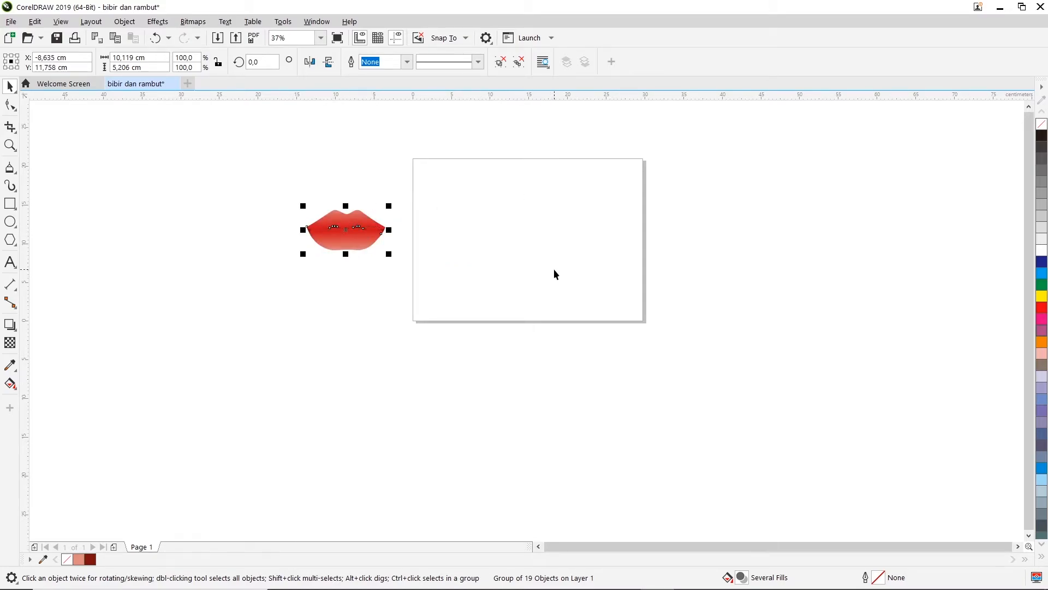
{"action": "left_click", "coordinate": [1029, 107]}
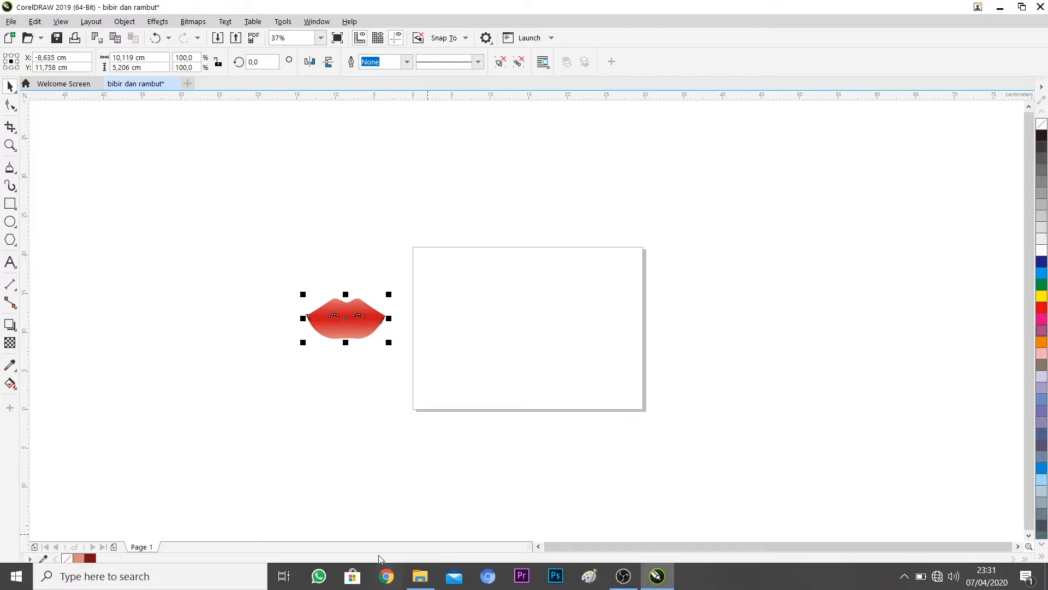
Step: Switch to File Explorer, open the "bibir dan rambut" folder in Downloads and look through its reference pictures
{"action": "left_click", "coordinate": [426, 583]}
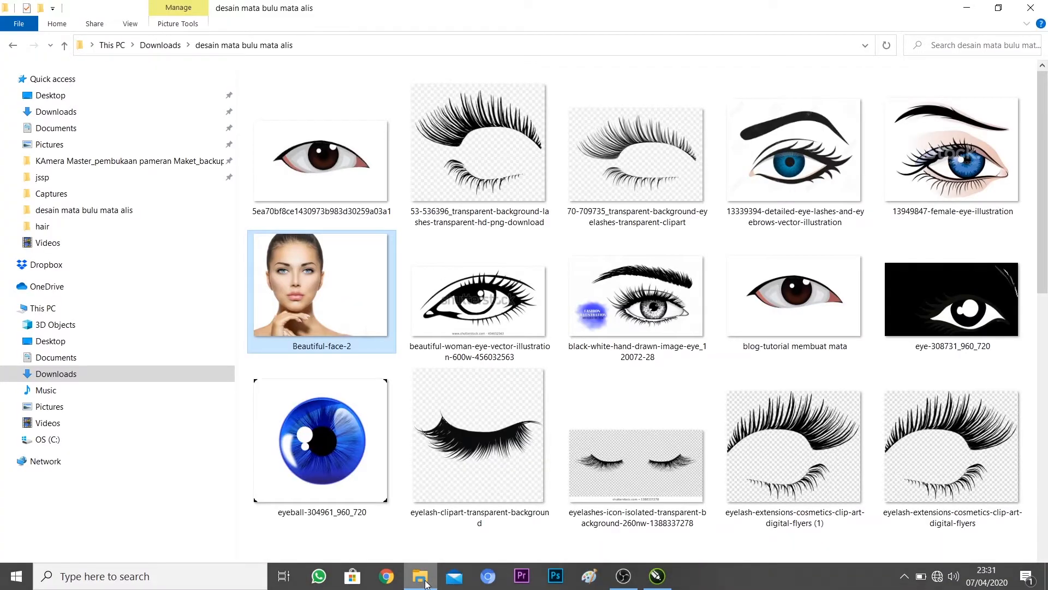
{"action": "left_click", "coordinate": [121, 374]}
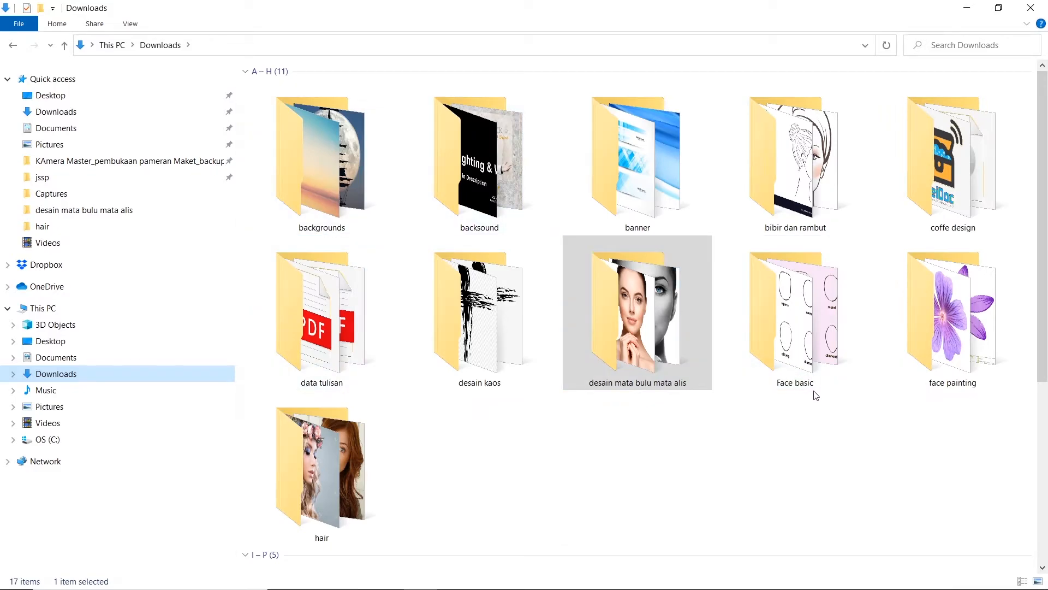
{"action": "double_click", "coordinate": [806, 188]}
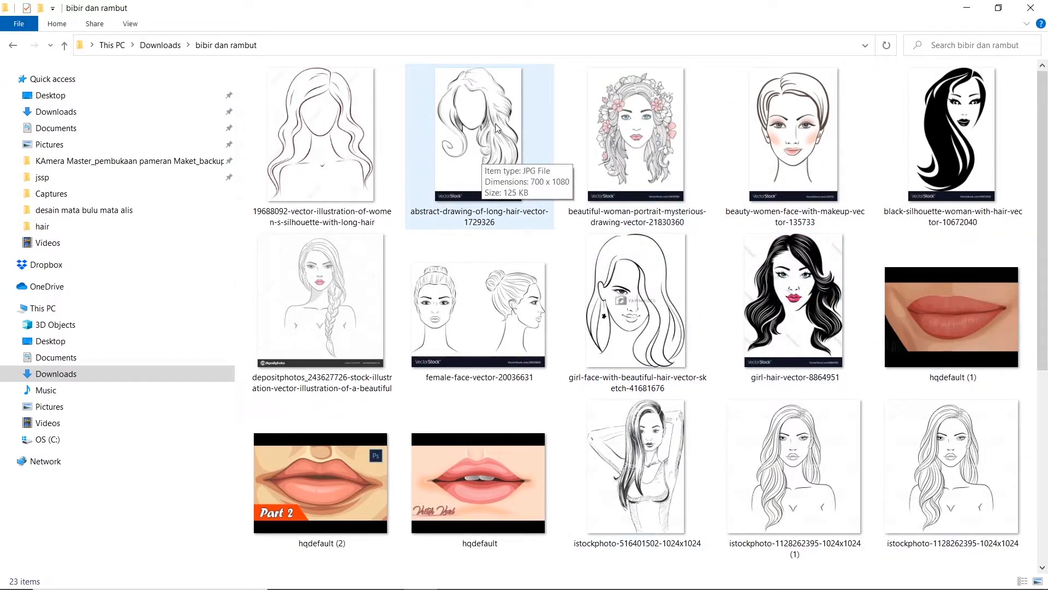
{"action": "scroll", "coordinate": [642, 413], "scroll_direction": "down", "scroll_amount": 3}
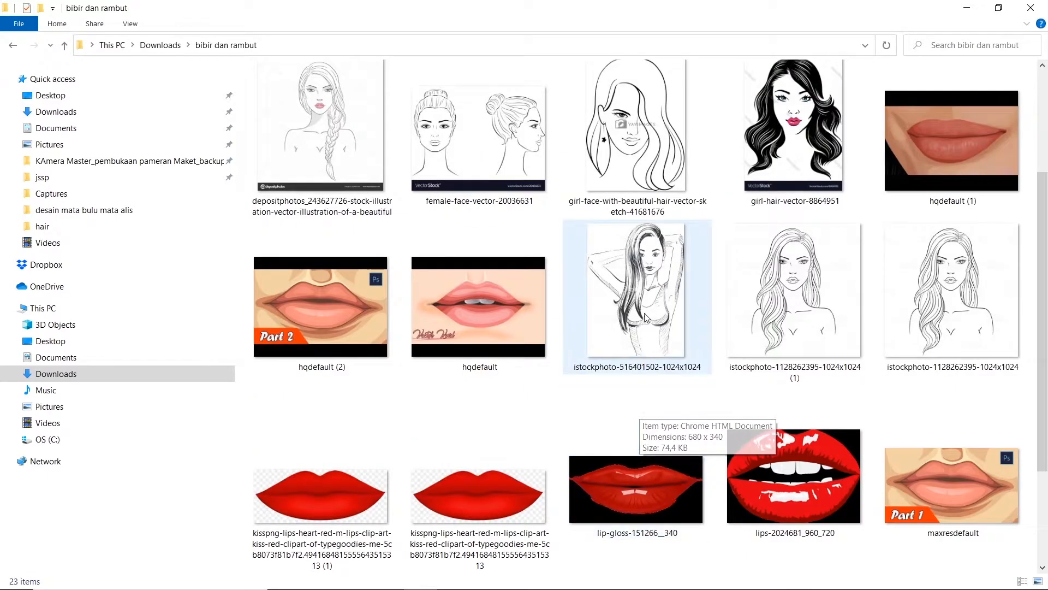
{"action": "scroll", "coordinate": [636, 262], "scroll_direction": "up", "scroll_amount": 3}
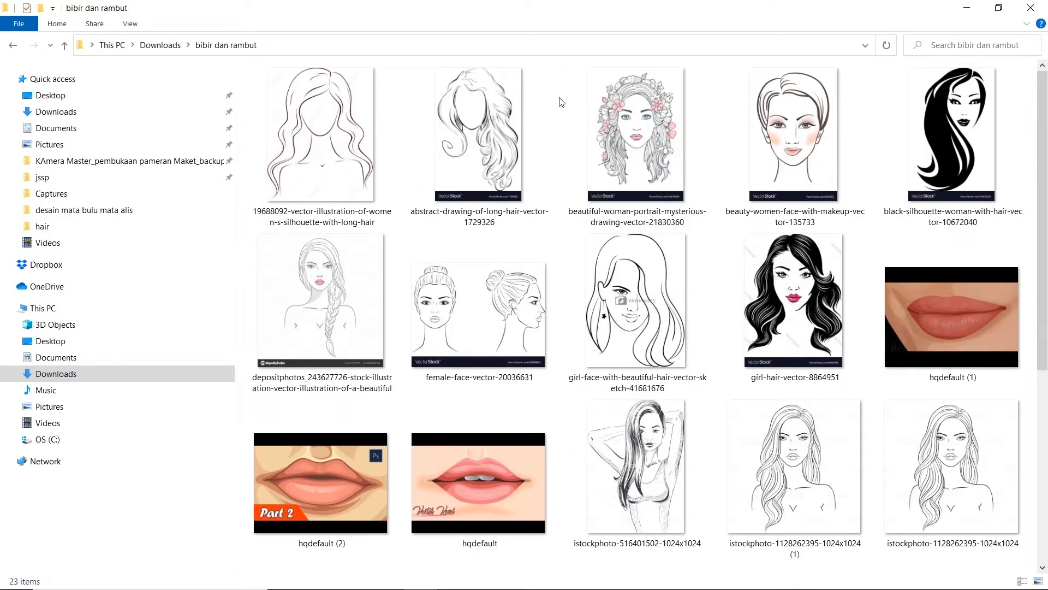
Step: Import the picture "abstract-drawing-of-long-hair-vector-1729326" into the CorelDRAW document and place it over the page
{"action": "left_click", "coordinate": [481, 115]}
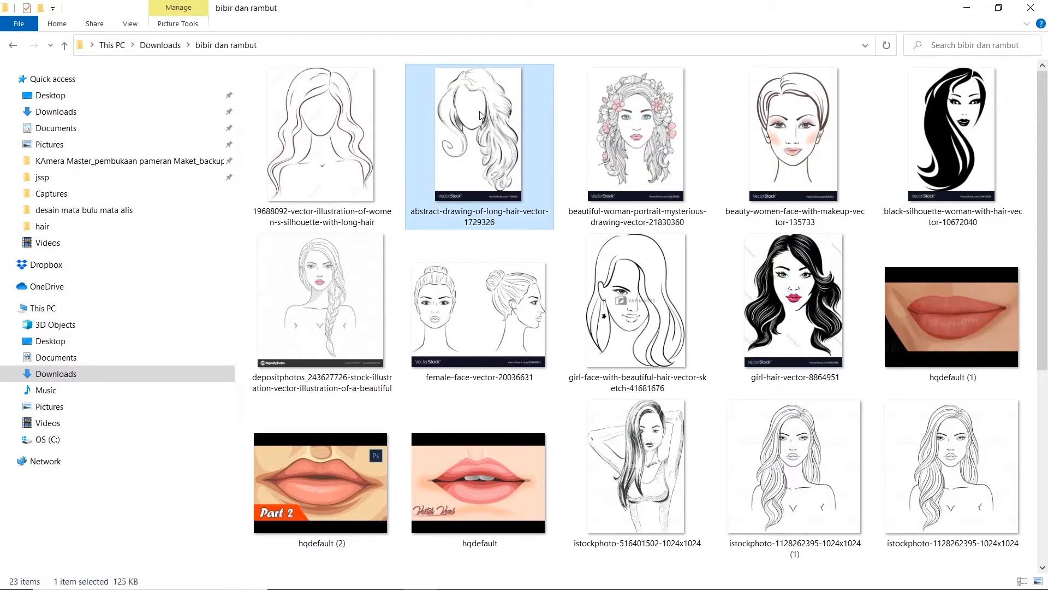
{"action": "mouse_move", "coordinate": [461, 126]}
{"action": "left_mouse_down"}
{"action": "mouse_move", "coordinate": [548, 274]}
{"action": "mouse_move", "coordinate": [588, 578]}
{"action": "mouse_move", "coordinate": [639, 561]}
{"action": "mouse_move", "coordinate": [663, 578]}
{"action": "left_mouse_up"}
{"action": "left_click", "coordinate": [680, 328]}
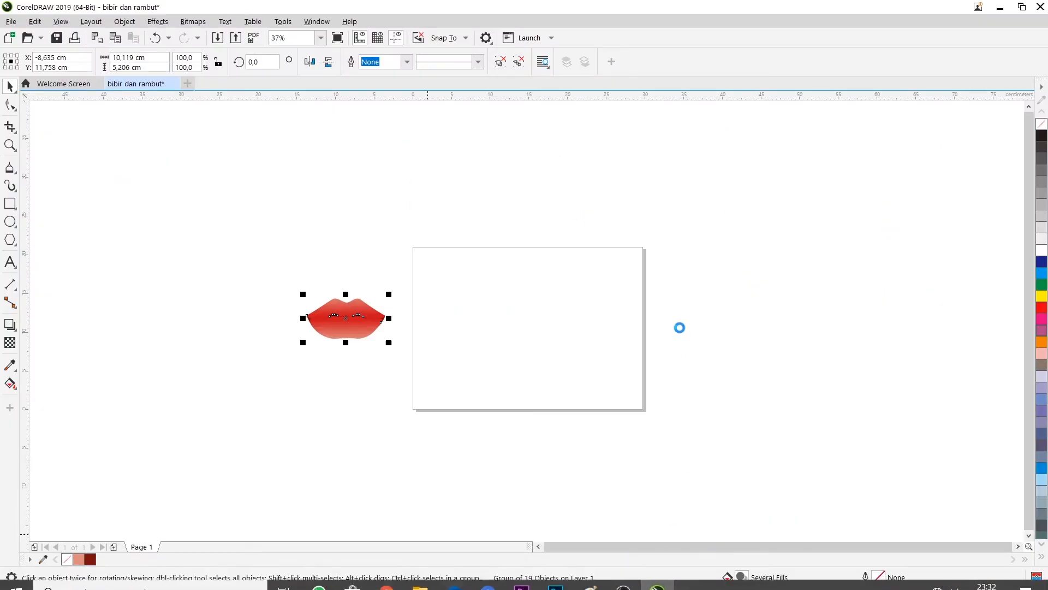
{"action": "left_click_drag", "start_coordinate": [705, 279], "coordinate": [550, 267]}
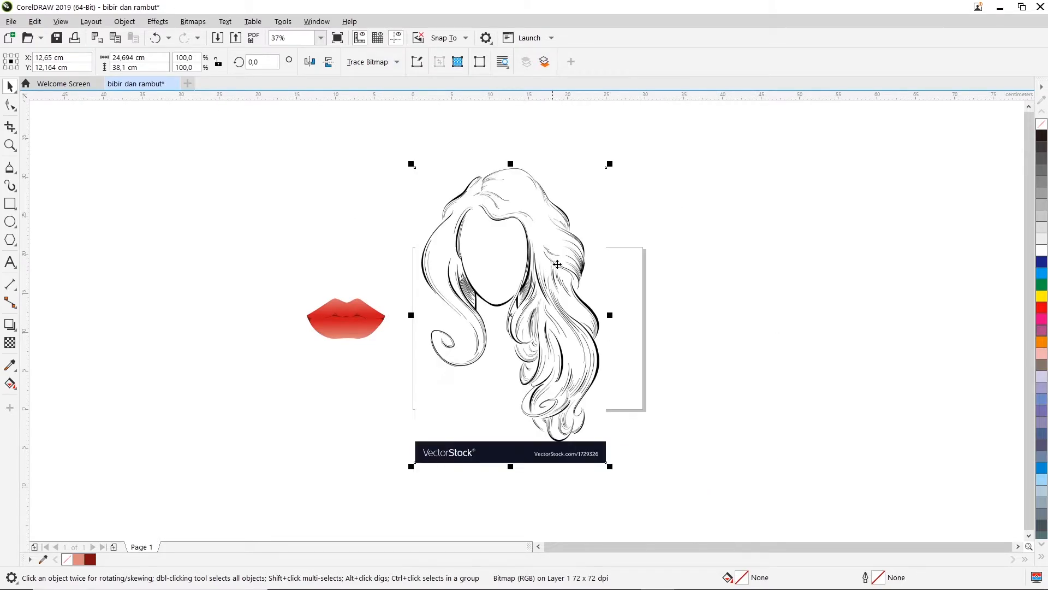
{"action": "left_click", "coordinate": [667, 247]}
{"action": "scroll", "coordinate": [529, 254], "scroll_direction": "up", "scroll_amount": 2}
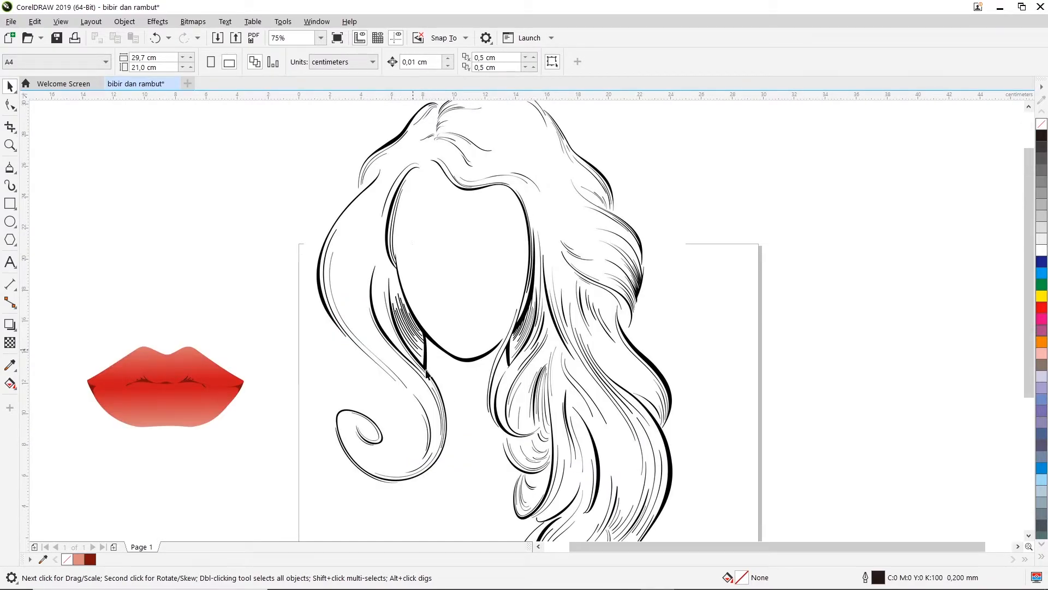
{"action": "scroll", "coordinate": [463, 292], "scroll_direction": "down", "scroll_amount": 2}
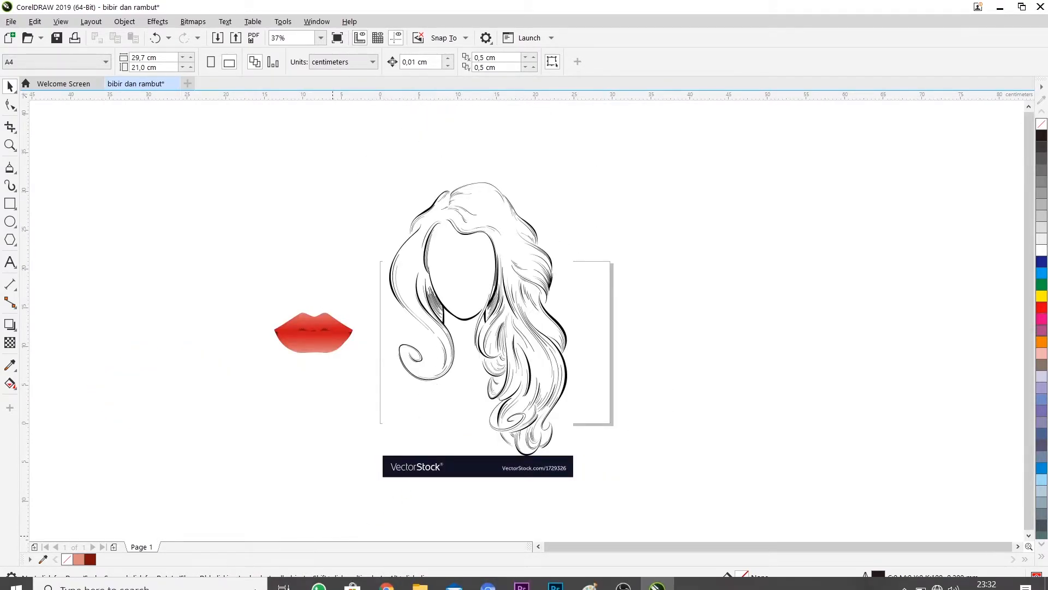
Step: Switch to File Explorer, open the "hair" folder in Downloads and look through its reference photos
{"action": "left_click", "coordinate": [421, 578]}
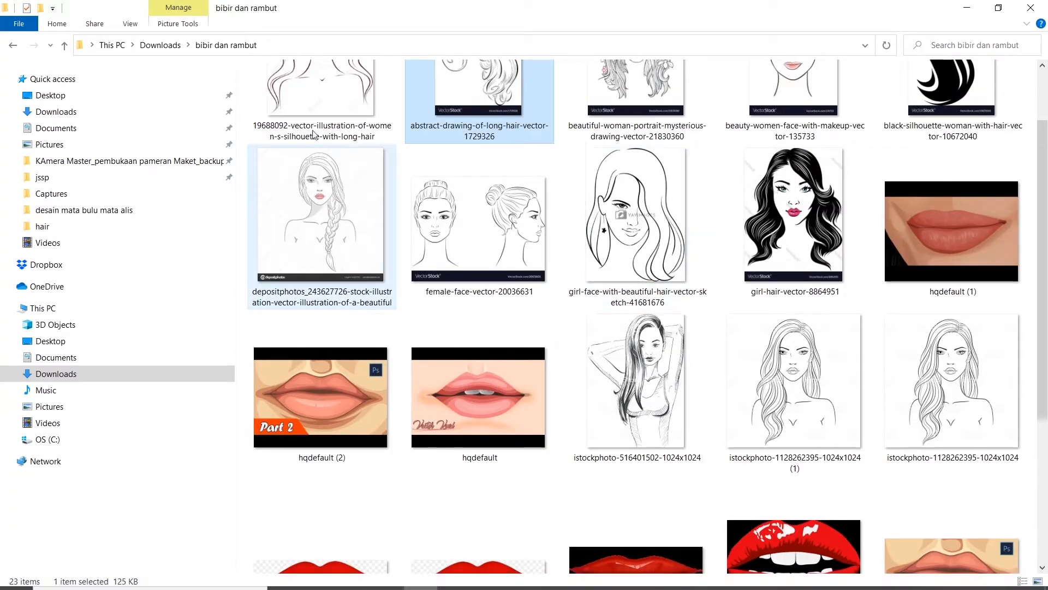
{"action": "left_click", "coordinate": [160, 45]}
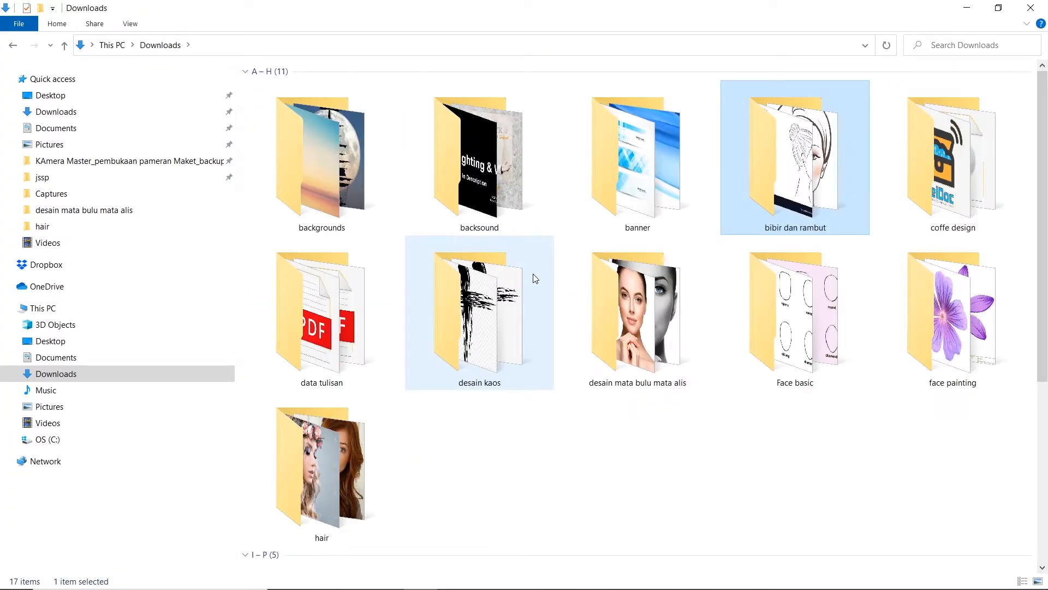
{"action": "scroll", "coordinate": [492, 279], "scroll_direction": "down", "scroll_amount": 5}
{"action": "left_click", "coordinate": [322, 148]}
{"action": "double_click", "coordinate": [322, 147]}
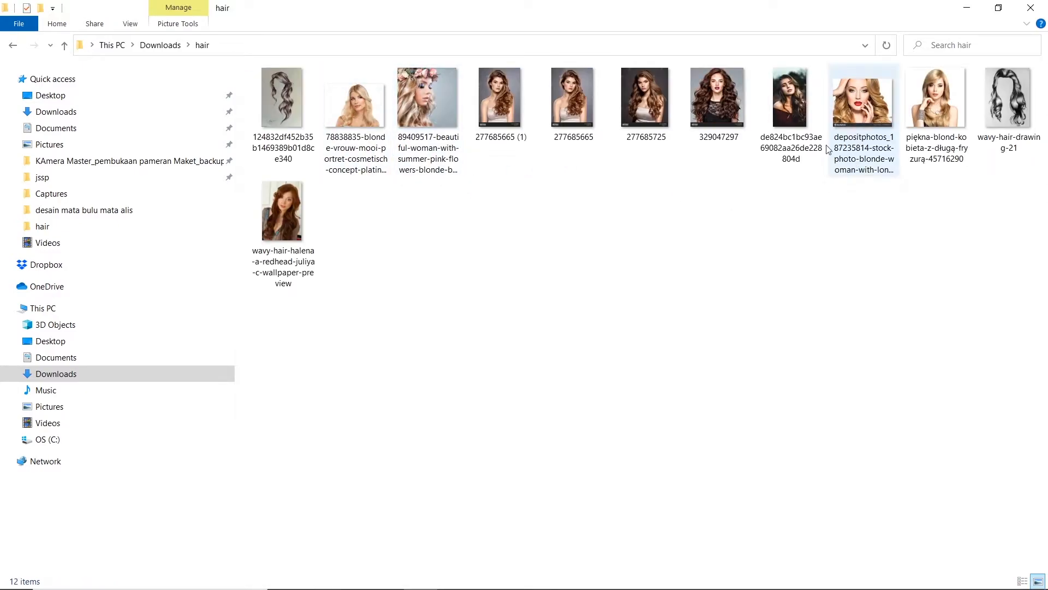
{"action": "left_click", "coordinate": [502, 84]}
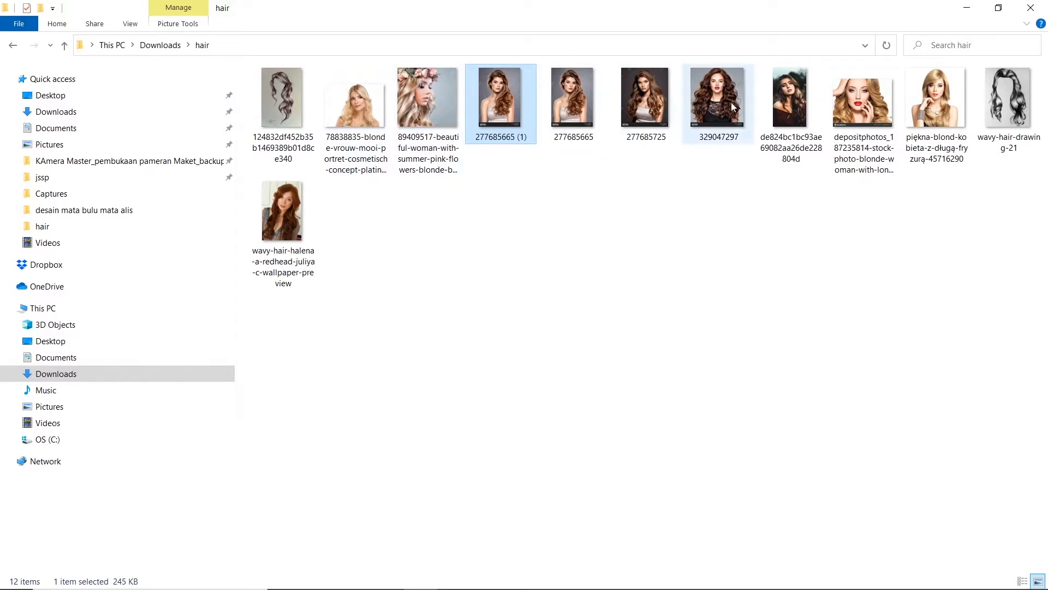
Step: Import the depositphotos photo of the blonde woman into CorelDRAW, about 36.4 × 29.6 cm, and place it beside the hair drawing
{"action": "left_click", "coordinate": [863, 100]}
{"action": "left_click_drag", "start_coordinate": [856, 95], "coordinate": [658, 266]}
{"action": "left_click_drag", "start_coordinate": [721, 310], "coordinate": [892, 499]}
{"action": "left_click_drag", "start_coordinate": [747, 325], "coordinate": [743, 302]}
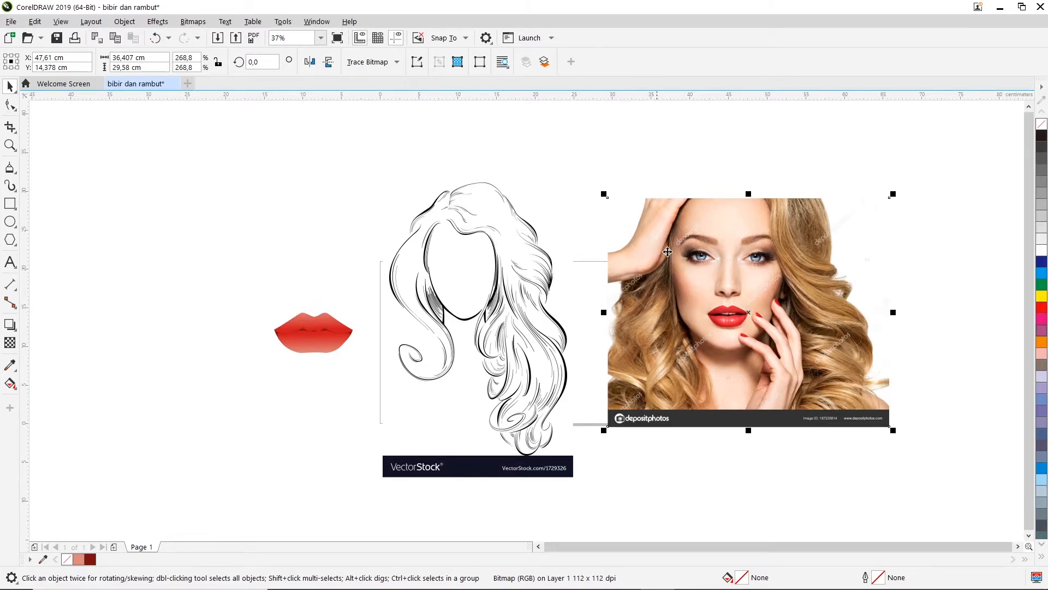
{"action": "mouse_move", "coordinate": [688, 249]}
{"action": "left_mouse_down"}
{"action": "mouse_move", "coordinate": [693, 258]}
{"action": "mouse_move", "coordinate": [694, 236]}
{"action": "left_mouse_up"}
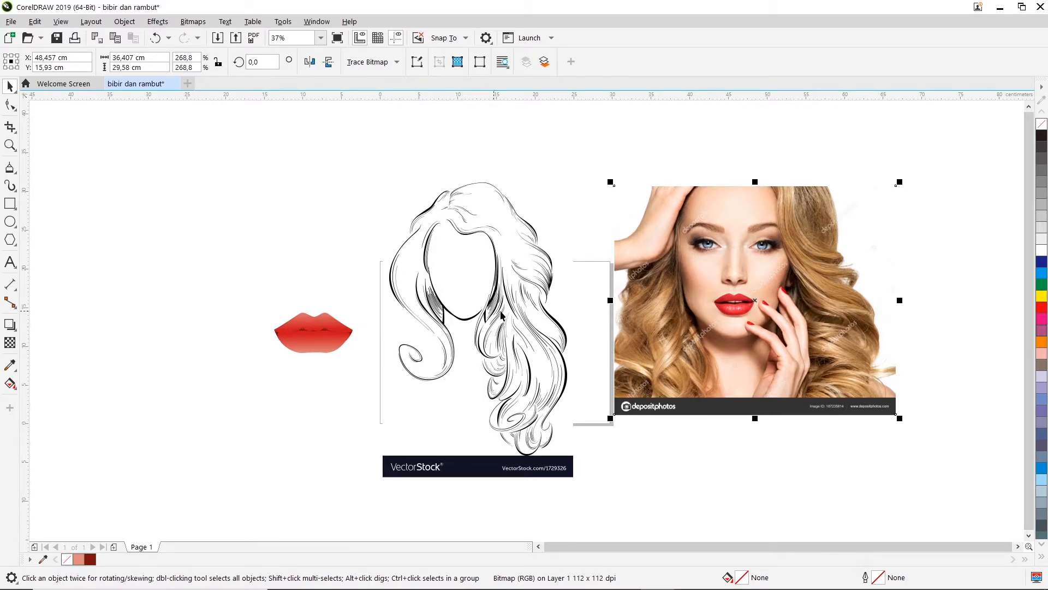
{"action": "left_click_drag", "start_coordinate": [714, 275], "coordinate": [714, 283]}
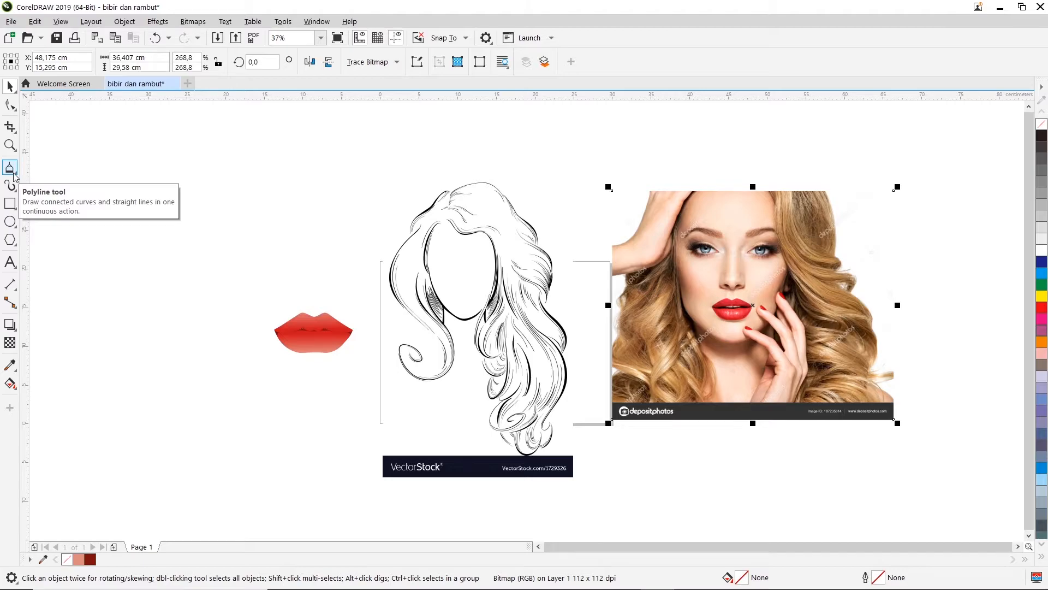
Step: Delete the imported photo of the blonde woman
{"action": "left_click", "coordinate": [693, 175]}
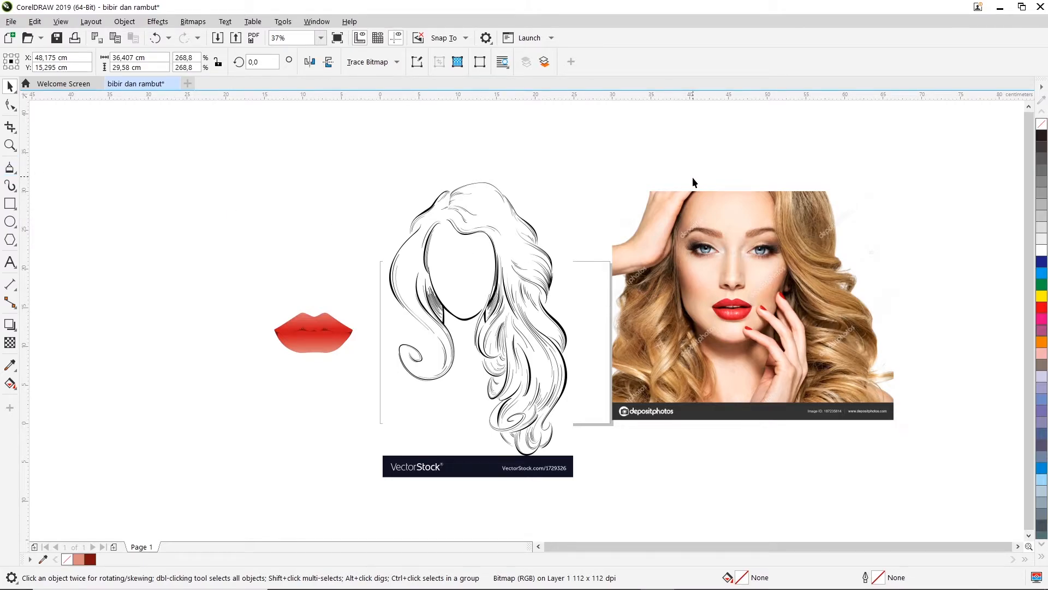
{"action": "left_click", "coordinate": [702, 236]}
{"action": "left_click", "coordinate": [844, 156]}
{"action": "left_click", "coordinate": [712, 244]}
{"action": "left_click", "coordinate": [731, 235]}
{"action": "left_click", "coordinate": [737, 235]}
{"action": "key", "text": "Delete"}
Step: Move the long-hair reference picture to the middle of the page, its centre at about X 15.3 cm, Y 11.1 cm
{"action": "scroll", "coordinate": [474, 246], "scroll_direction": "up", "scroll_amount": 2}
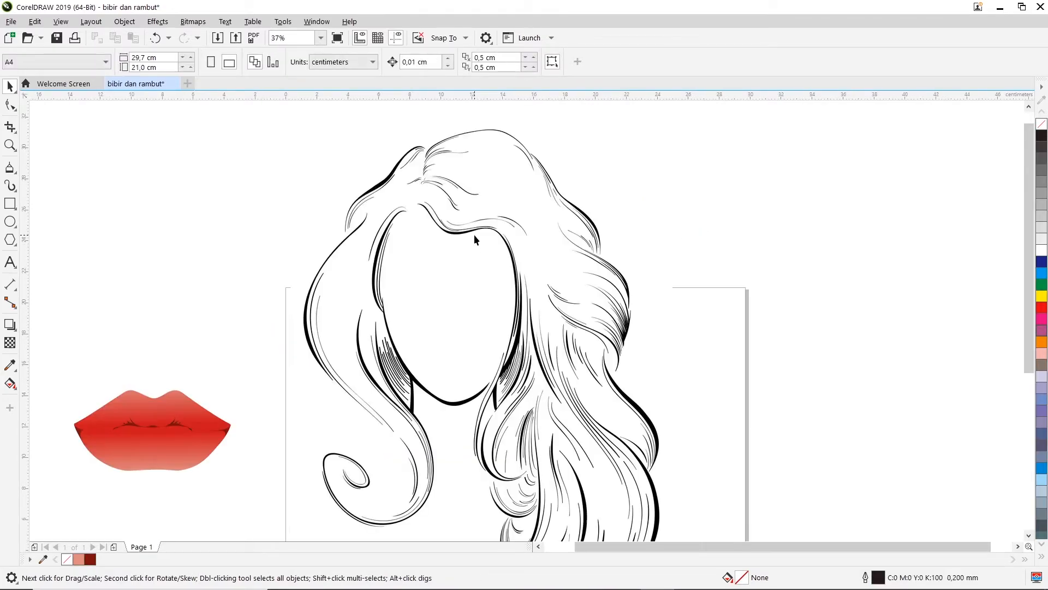
{"action": "scroll", "coordinate": [475, 232], "scroll_direction": "down", "scroll_amount": 1}
{"action": "left_click_drag", "start_coordinate": [521, 306], "coordinate": [540, 315]}
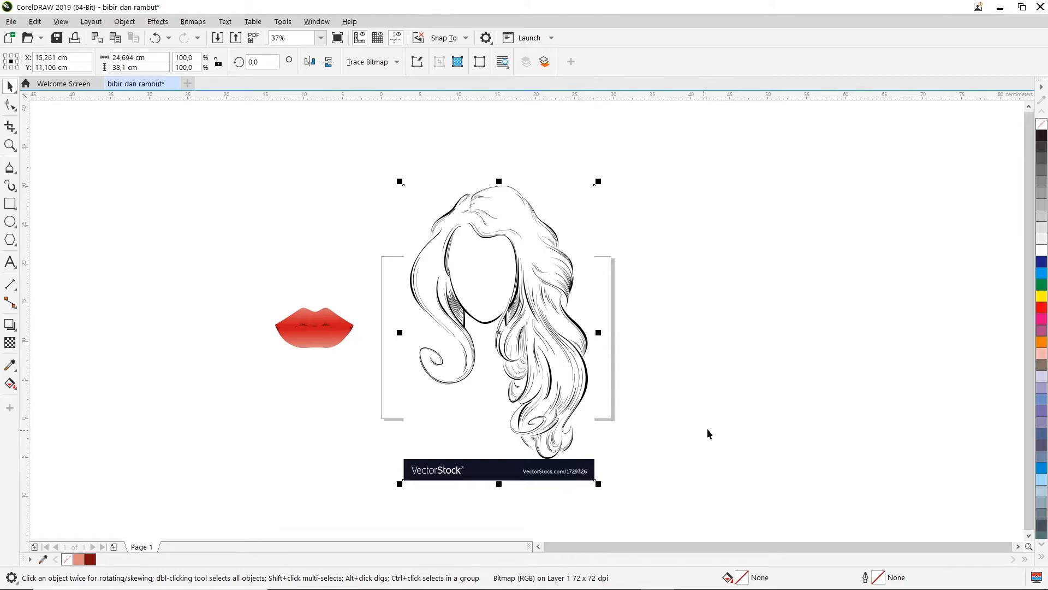
Step: Crop the VectorStock banner off the bottom of the hair bitmap by moving its two lower nodes up with the Shape tool
{"action": "left_click", "coordinate": [266, 374]}
{"action": "left_click", "coordinate": [10, 104]}
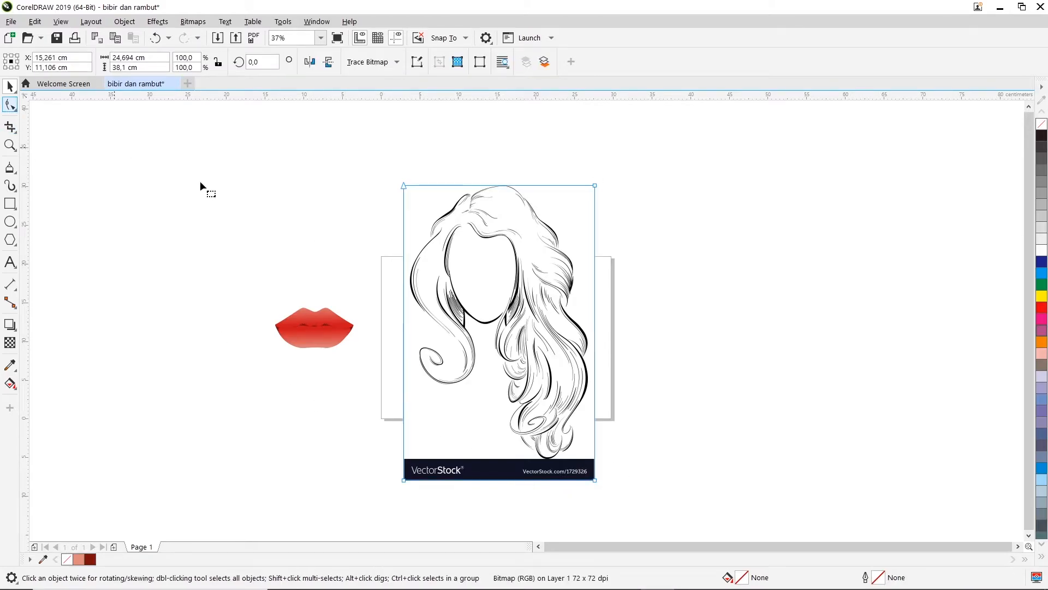
{"action": "left_click_drag", "start_coordinate": [607, 487], "coordinate": [595, 459]}
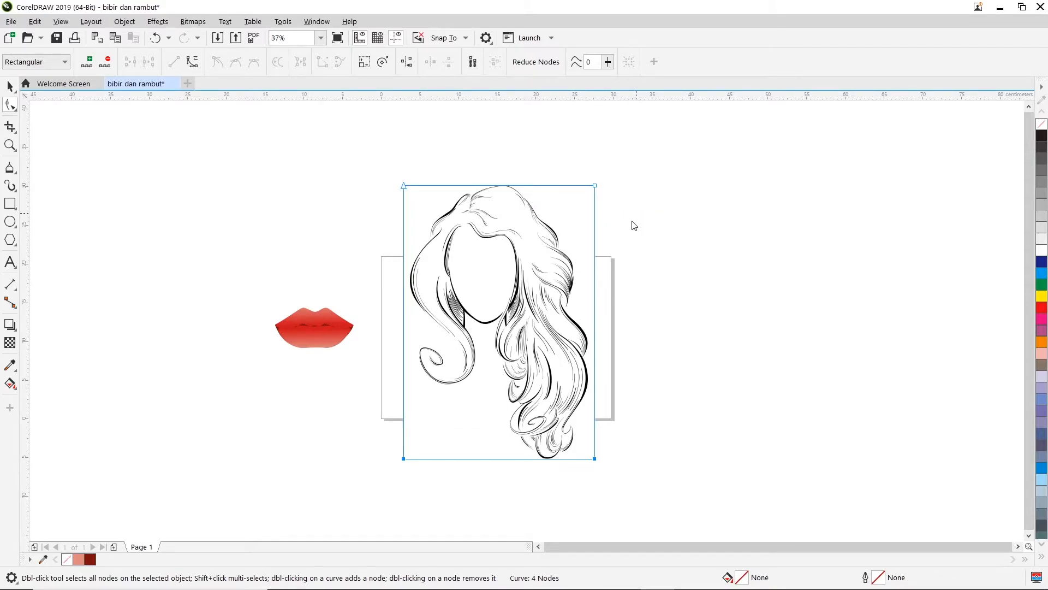
Step: Save the drawing in the Documents folder as "bibir dan rambut" in CDR - CorelDRAW format
{"action": "key", "text": "ctrl+s"}
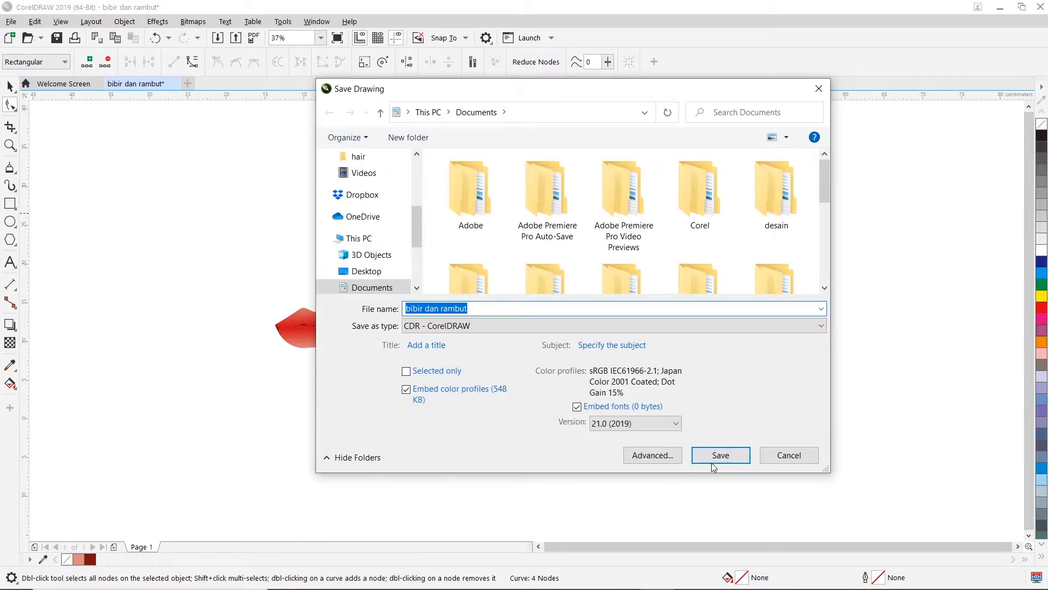
{"action": "left_click", "coordinate": [721, 456]}
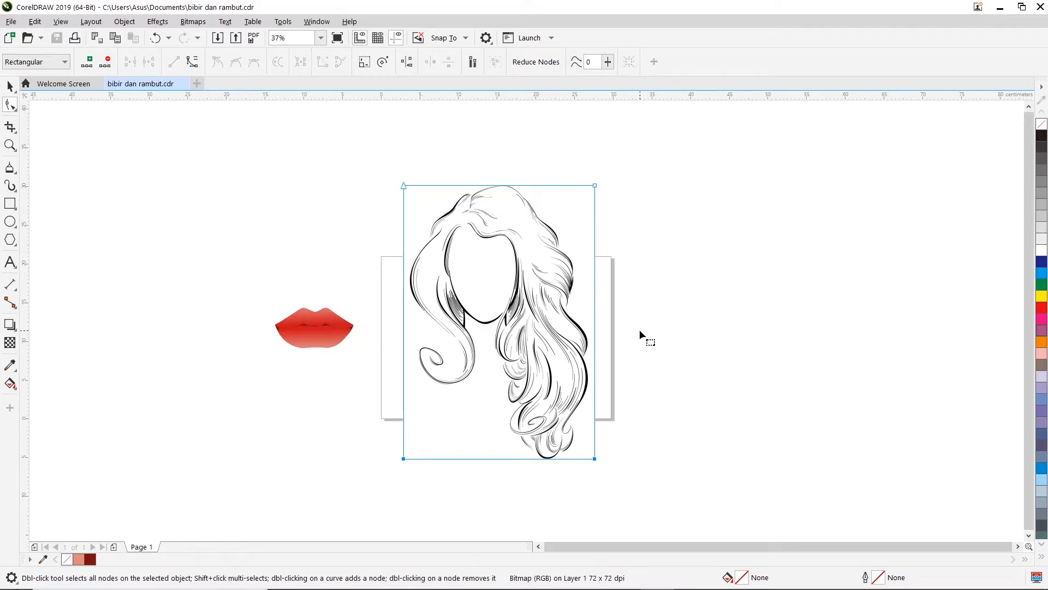
{"action": "left_click", "coordinate": [648, 291]}
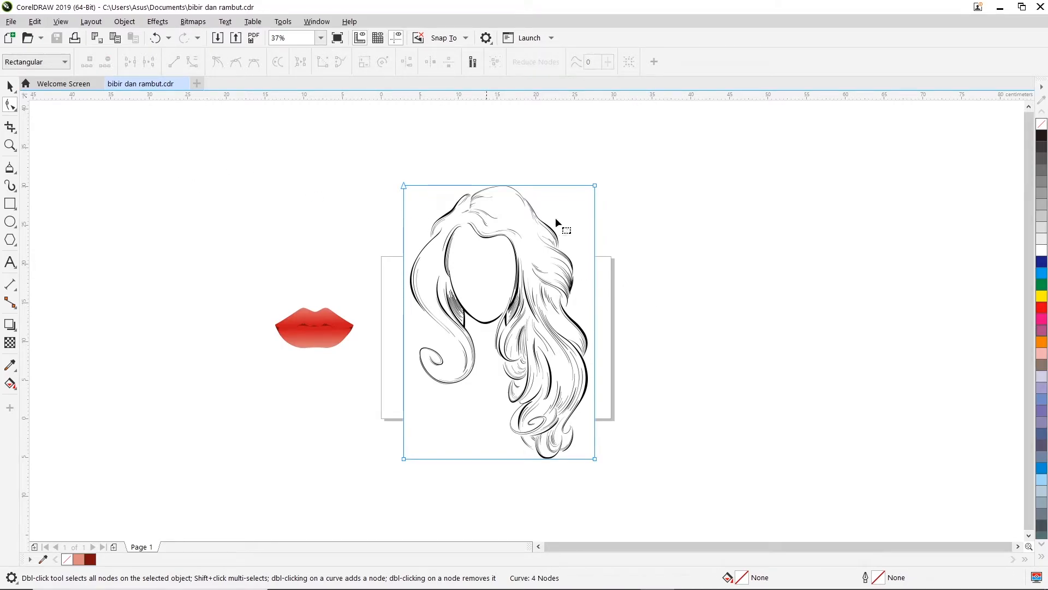
Step: Trace the hair's outer edge with straight segments from the parting over the crown and down the right side's waves to just below chin level
{"action": "left_click", "coordinate": [9, 145]}
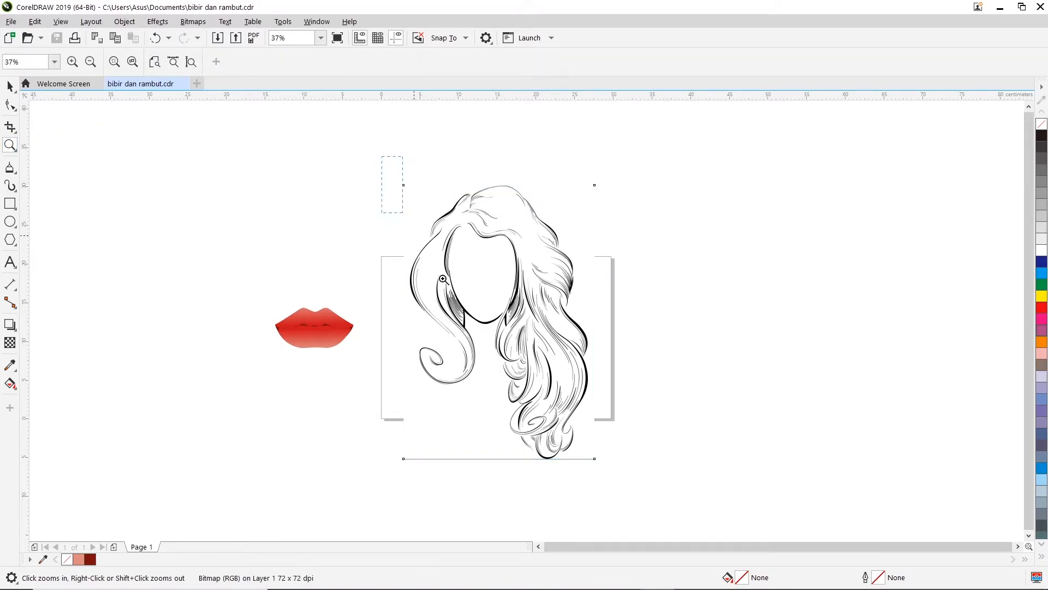
{"action": "left_click", "coordinate": [625, 425]}
{"action": "left_click_drag", "start_coordinate": [309, 110], "coordinate": [766, 407]}
{"action": "left_click_drag", "start_coordinate": [244, 123], "coordinate": [736, 492]}
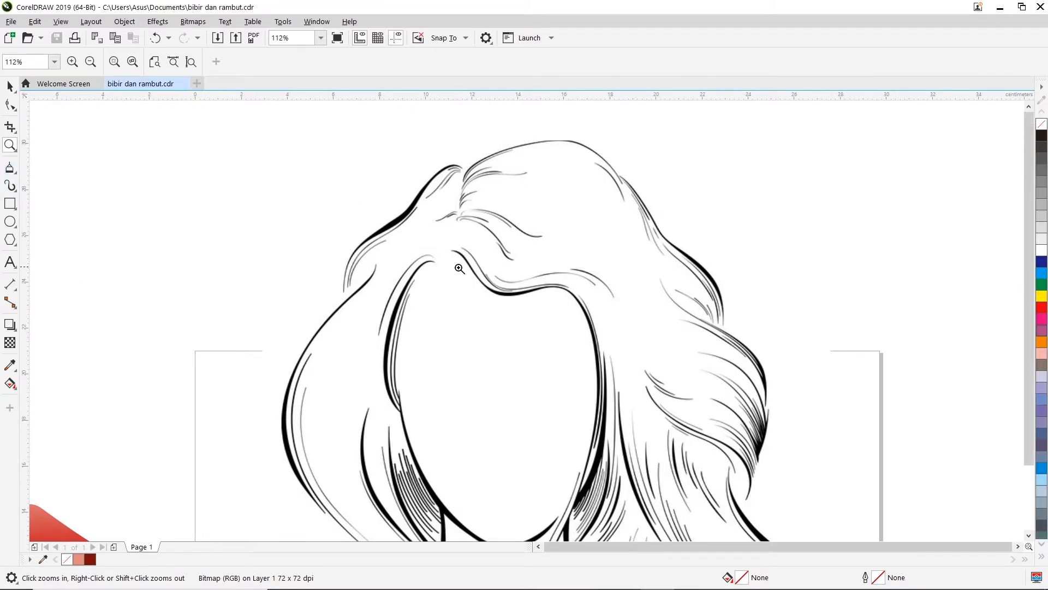
{"action": "right_click", "coordinate": [516, 281]}
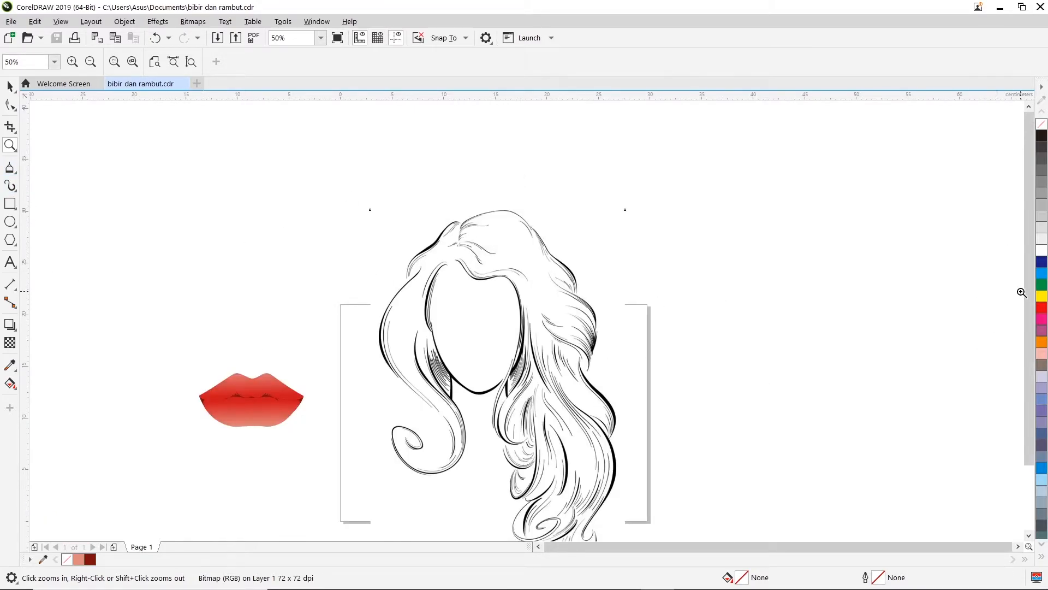
{"action": "left_click_drag", "start_coordinate": [1029, 290], "coordinate": [1032, 314]}
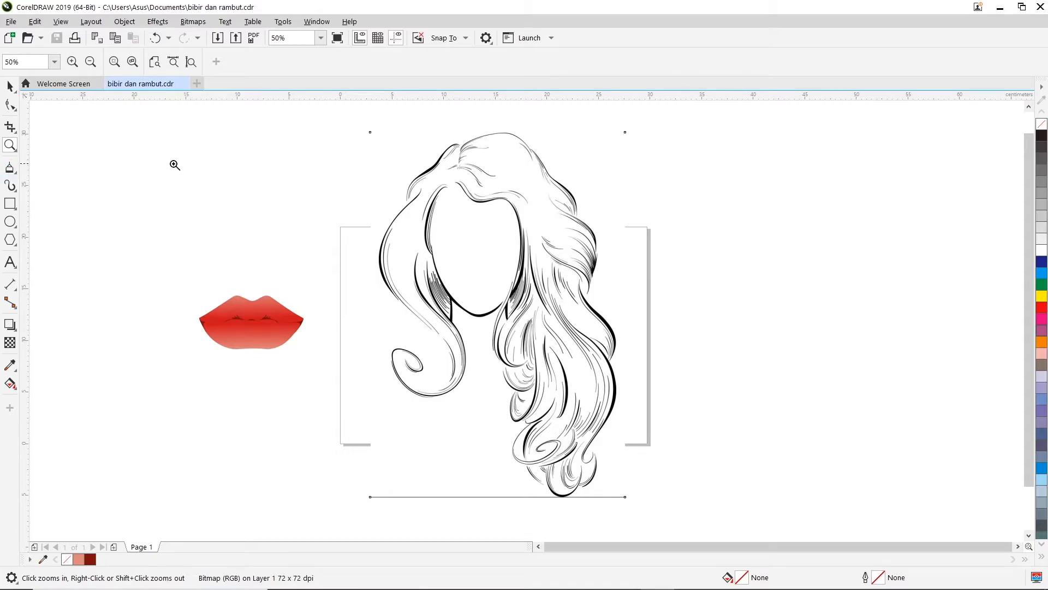
{"action": "left_click", "coordinate": [10, 170]}
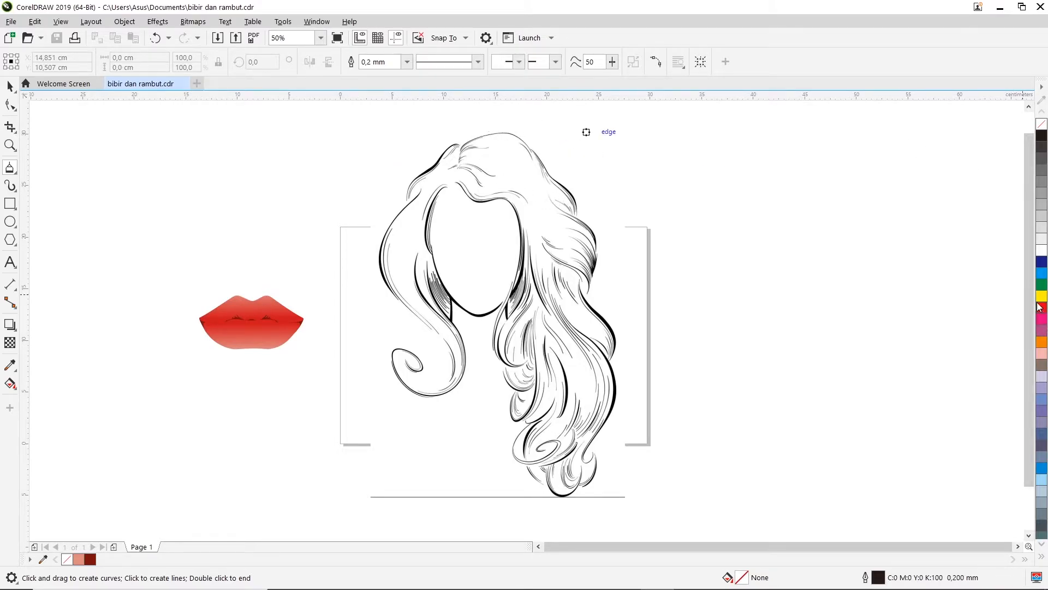
{"action": "scroll", "coordinate": [467, 152], "scroll_direction": "up", "scroll_amount": 1}
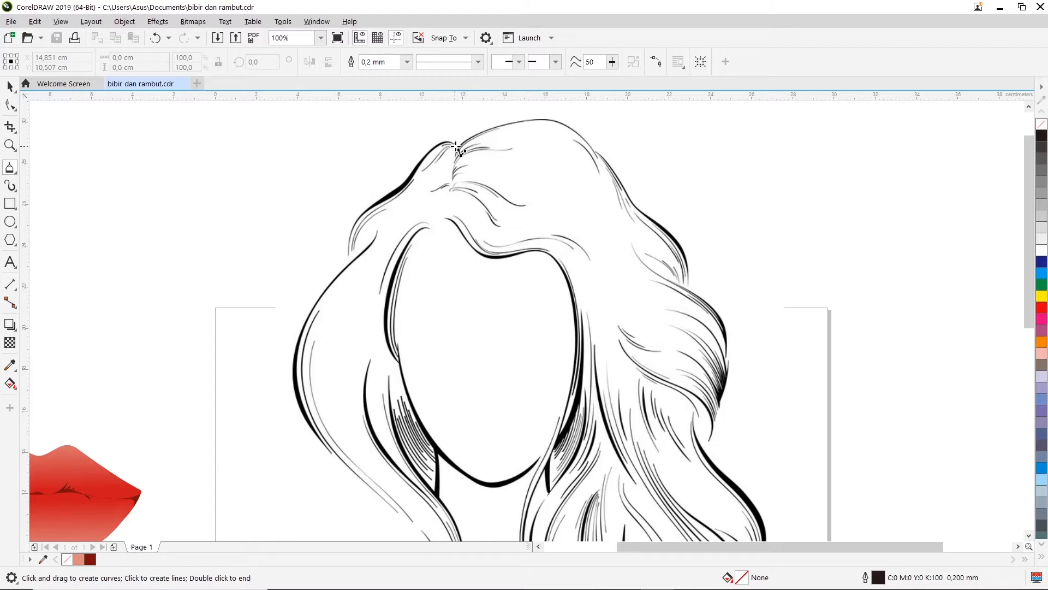
{"action": "left_click", "coordinate": [458, 145]}
{"action": "left_click", "coordinate": [546, 109]}
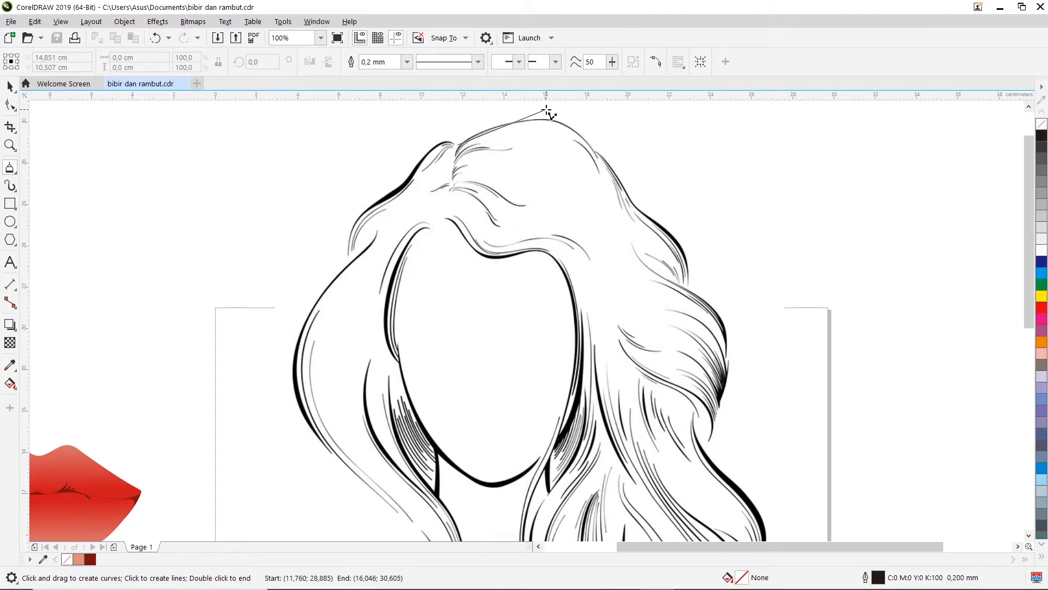
{"action": "left_click", "coordinate": [629, 166]}
{"action": "left_click", "coordinate": [638, 209]}
{"action": "left_click", "coordinate": [684, 236]}
{"action": "left_click", "coordinate": [692, 284]}
{"action": "left_click", "coordinate": [728, 320]}
{"action": "left_click", "coordinate": [737, 376]}
{"action": "left_click", "coordinate": [710, 450]}
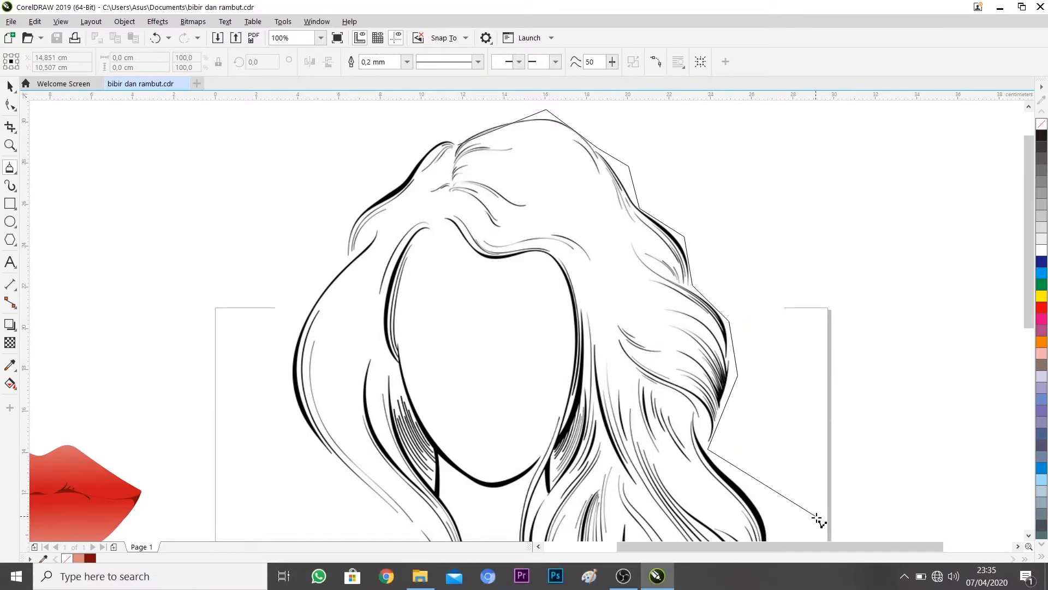
{"action": "left_click", "coordinate": [755, 497]}
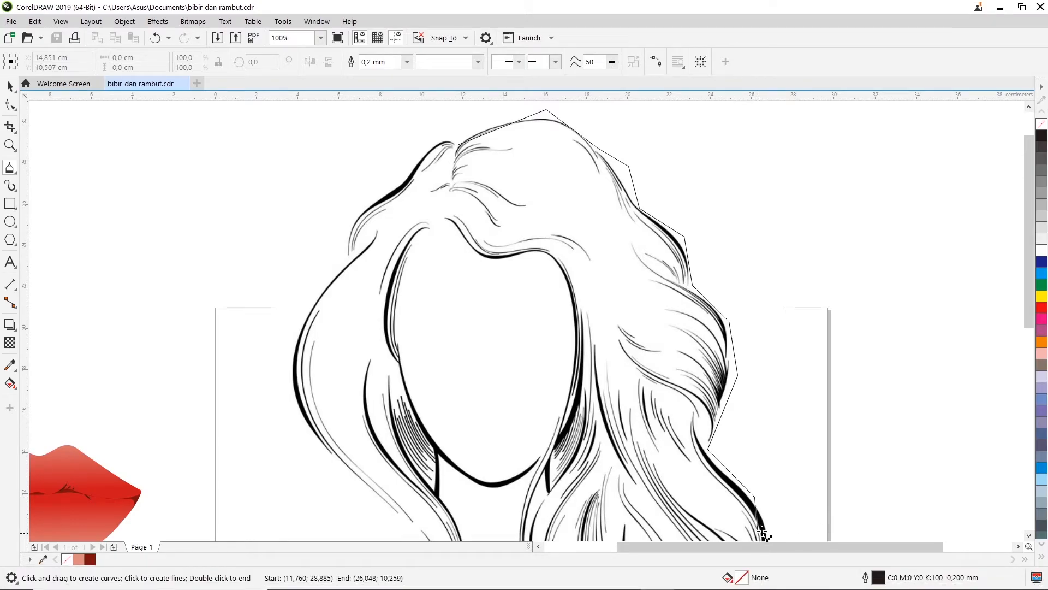
{"action": "left_click", "coordinate": [767, 523]}
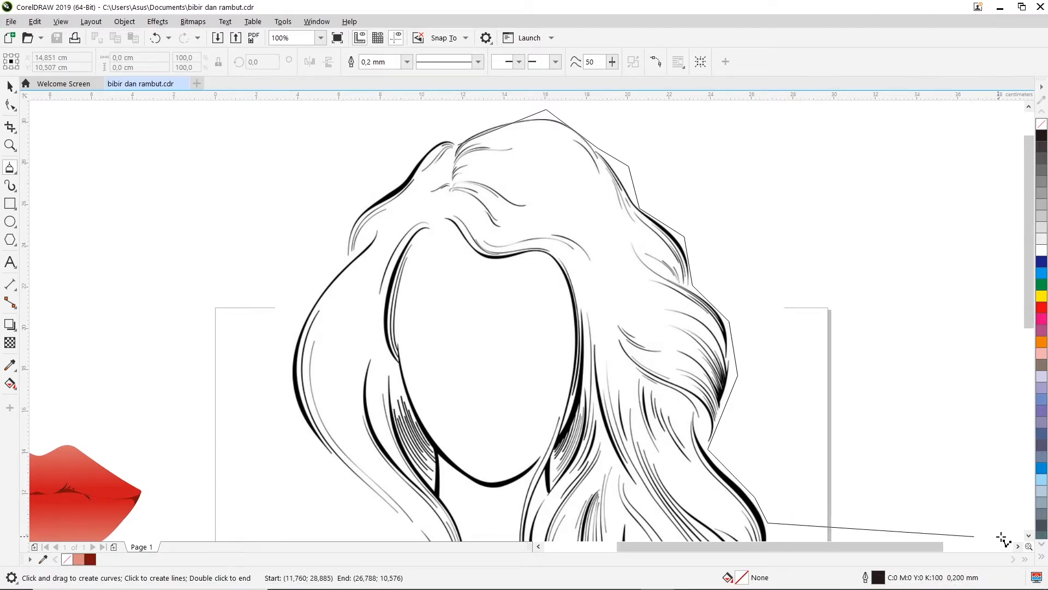
{"action": "double_click", "coordinate": [1024, 532]}
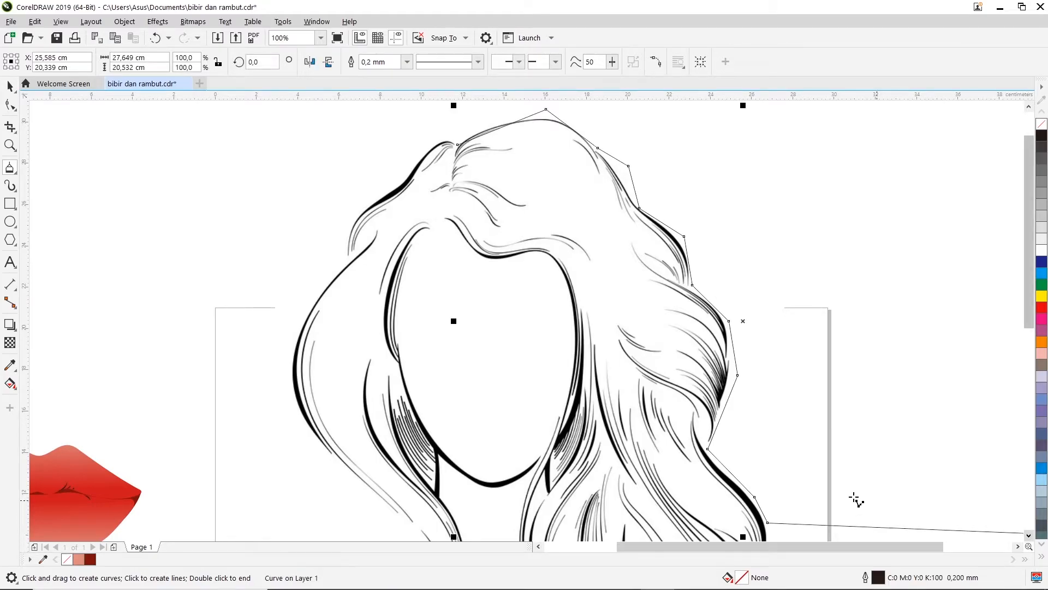
Step: Move the stray end node of the traced line back to the outer right edge of the hair
{"action": "scroll", "coordinate": [873, 500], "scroll_direction": "down", "scroll_amount": 3}
{"action": "scroll", "coordinate": [1029, 536], "scroll_direction": "down", "scroll_amount": 5}
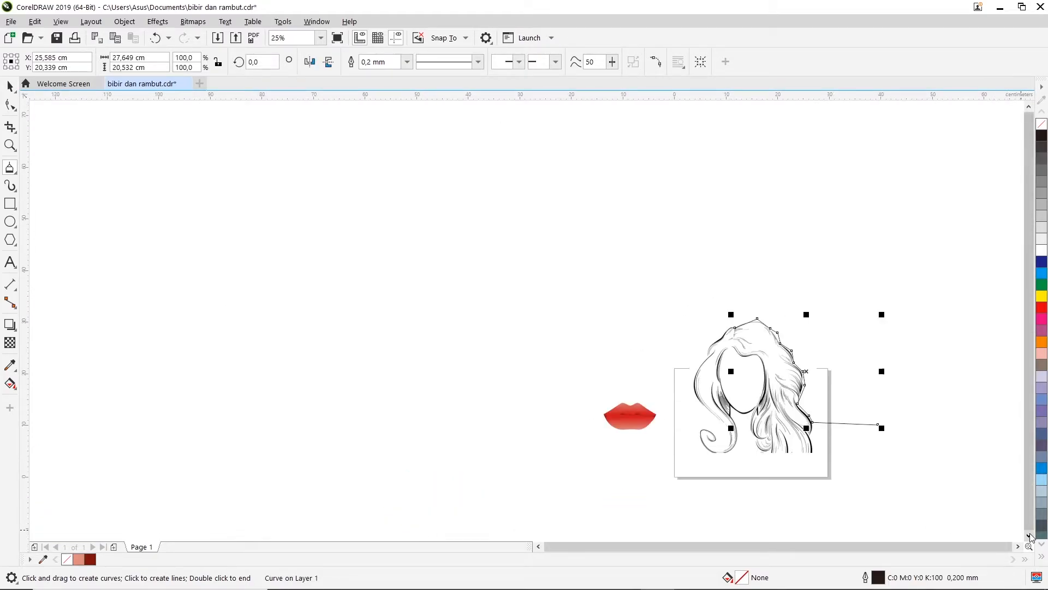
{"action": "scroll", "coordinate": [841, 283], "scroll_direction": "up", "scroll_amount": 2}
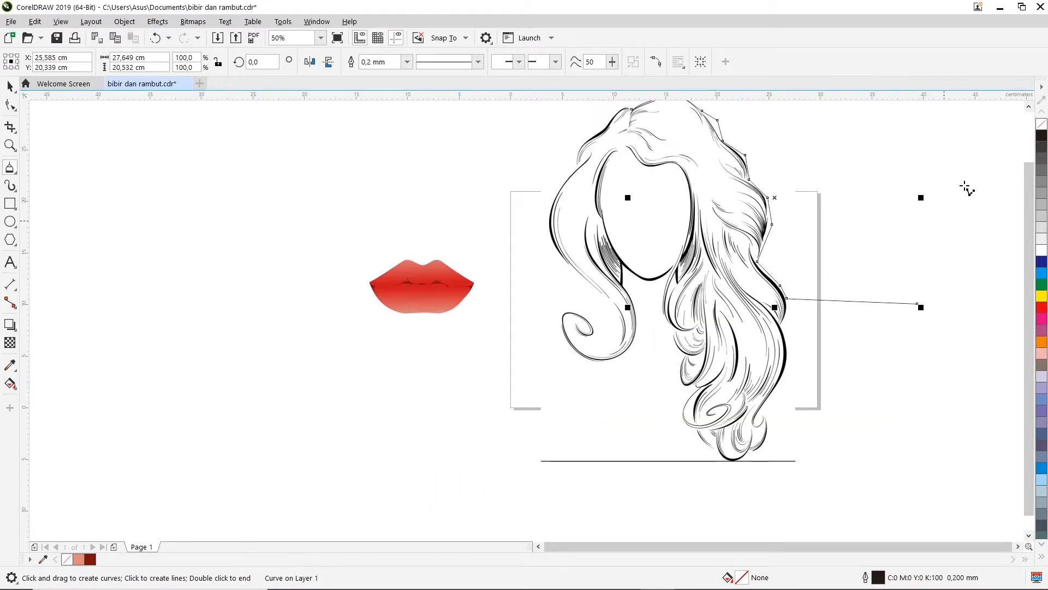
{"action": "scroll", "coordinate": [1032, 112], "scroll_direction": "up", "scroll_amount": 1}
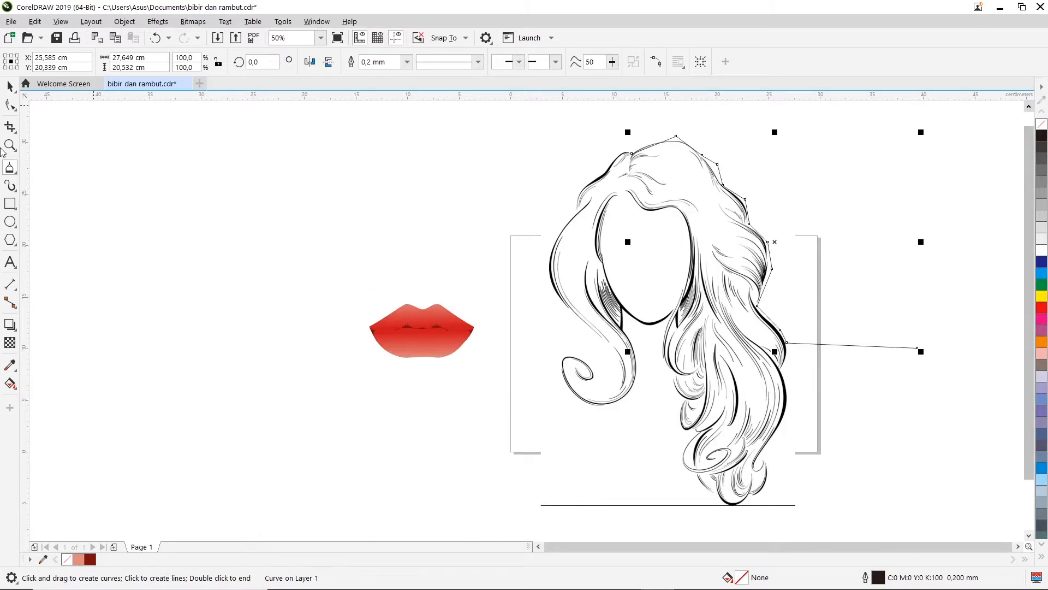
{"action": "left_click", "coordinate": [9, 105]}
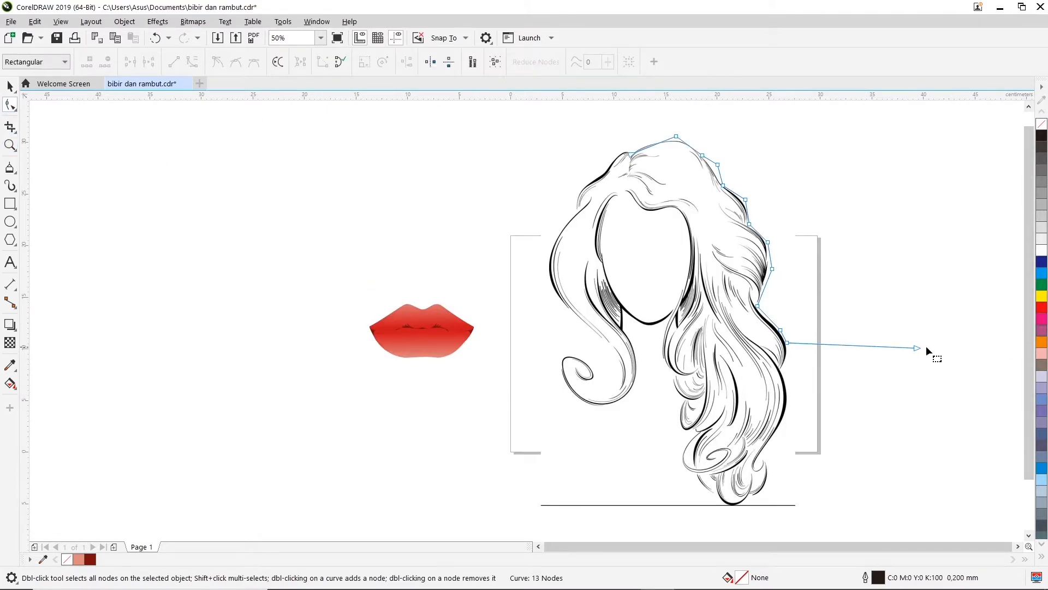
{"action": "left_click_drag", "start_coordinate": [917, 348], "coordinate": [793, 358]}
Step: Continue the traced line down the right side, around the lower curls, and up the inner edge to the face opening
{"action": "left_click", "coordinate": [10, 167]}
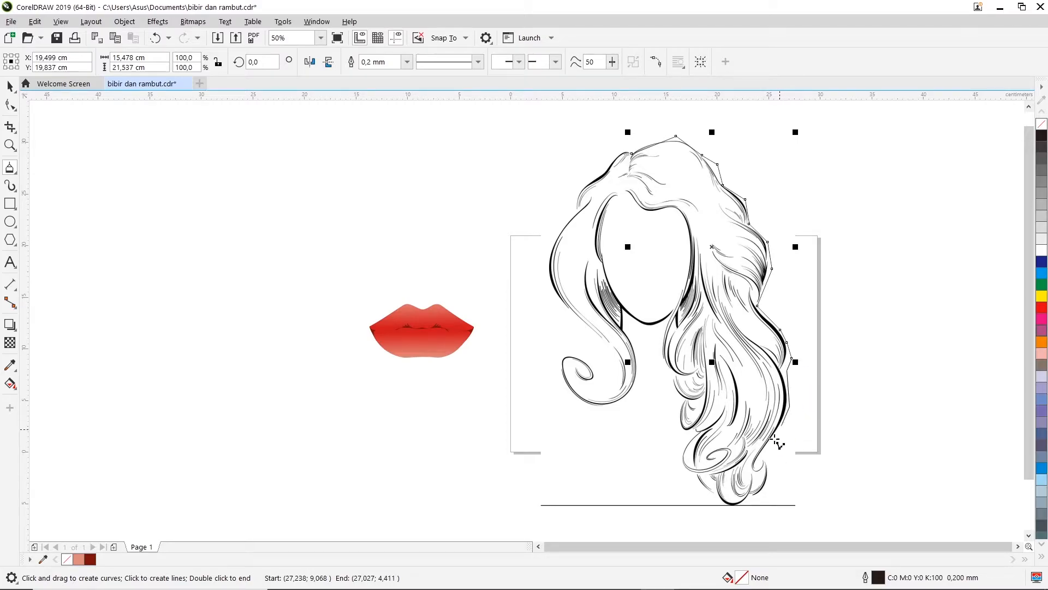
{"action": "left_click", "coordinate": [776, 456]}
{"action": "left_click", "coordinate": [774, 487]}
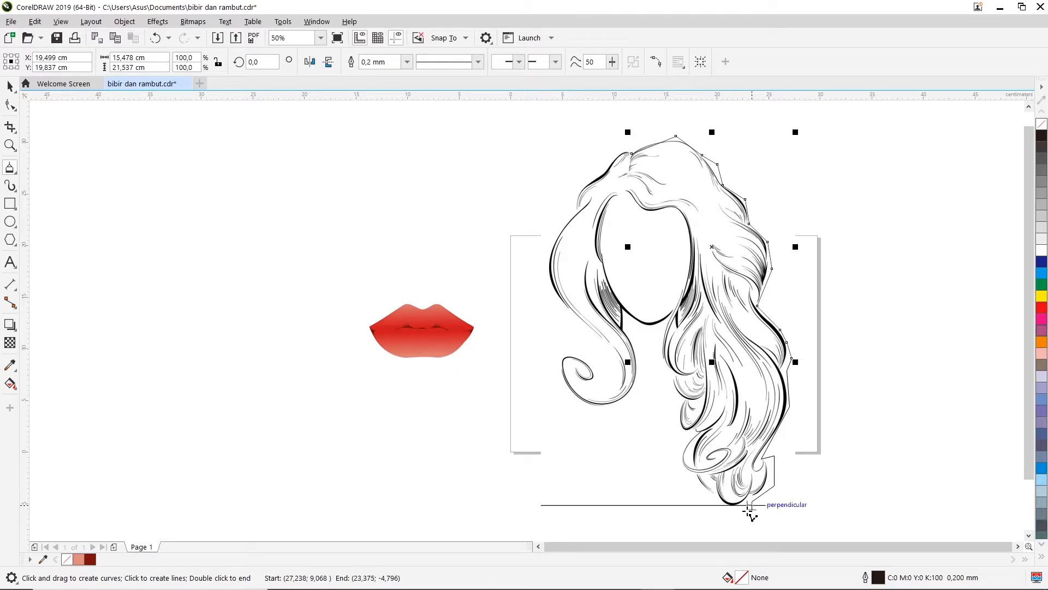
{"action": "left_click", "coordinate": [735, 520]}
{"action": "left_click", "coordinate": [666, 457]}
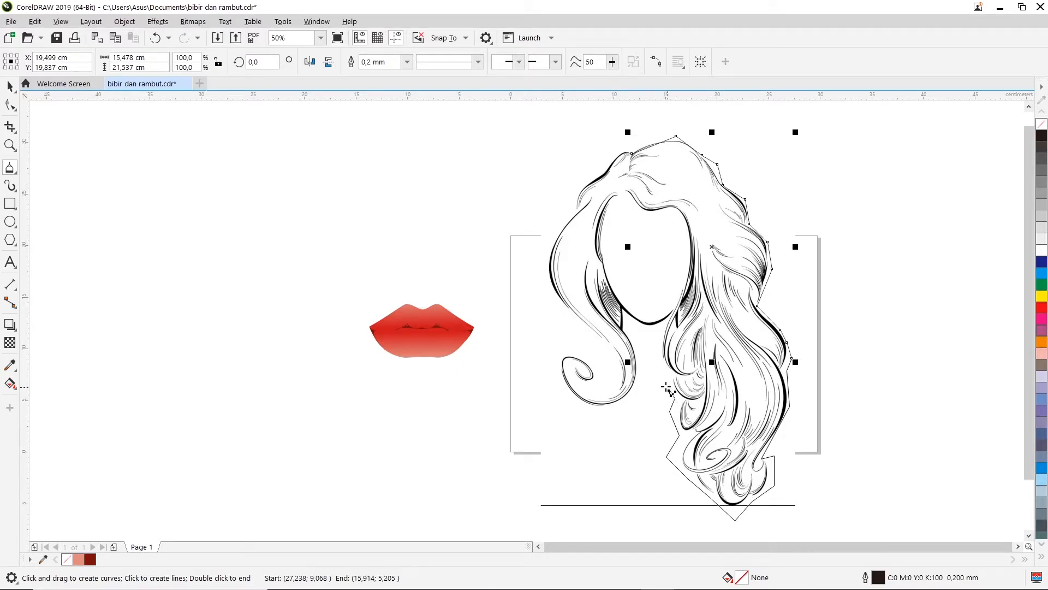
{"action": "left_click", "coordinate": [654, 349]}
{"action": "left_click", "coordinate": [688, 247]}
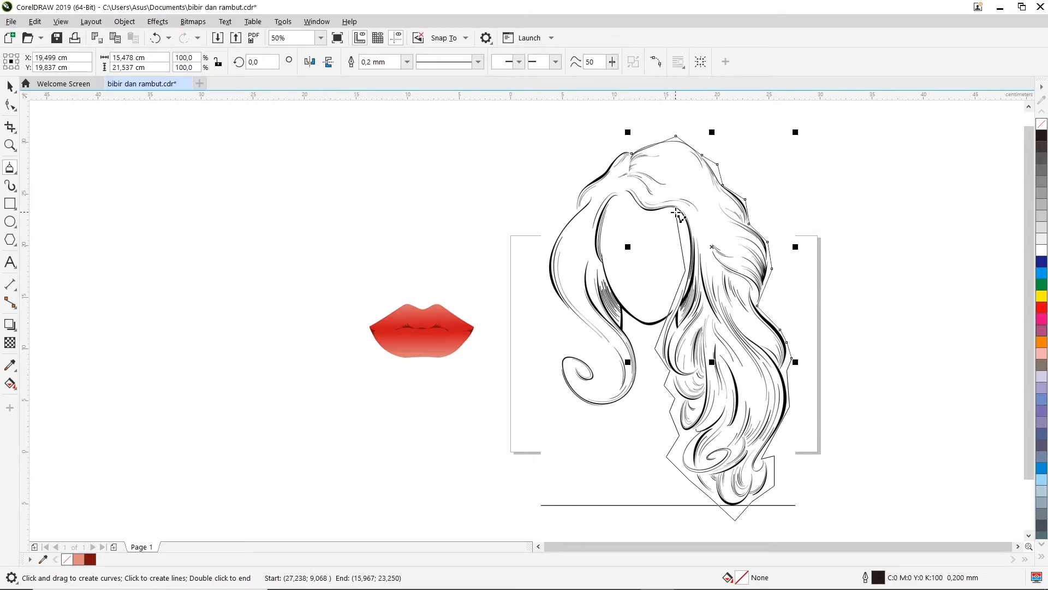
Step: Extend the traced line around the top and left side of the face opening and underneath the left curl
{"action": "left_click", "coordinate": [626, 196]}
{"action": "left_click", "coordinate": [610, 208]}
{"action": "left_click", "coordinate": [605, 248]}
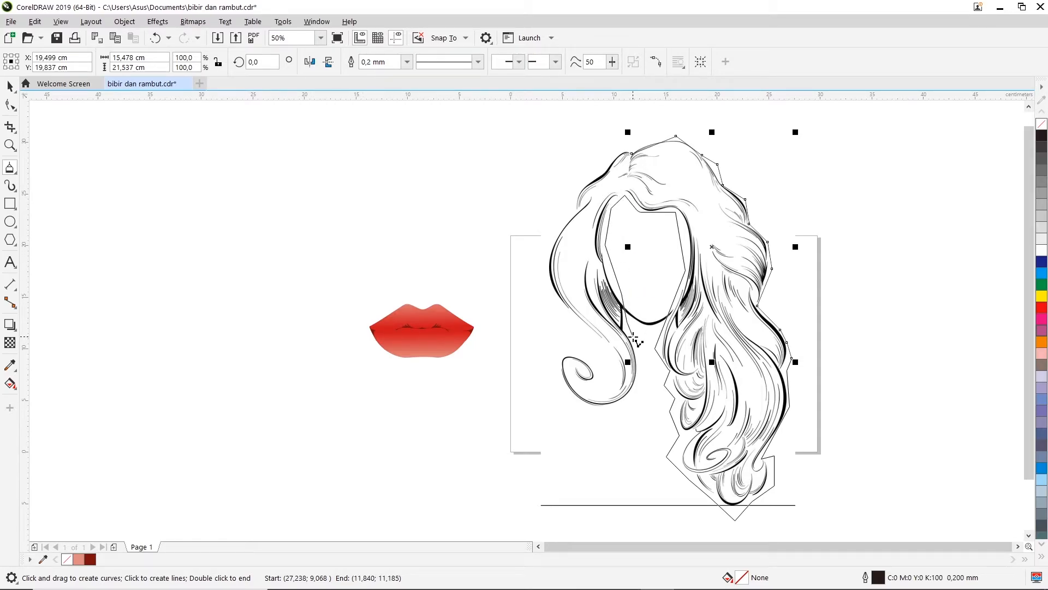
{"action": "left_click", "coordinate": [617, 413]}
{"action": "left_click", "coordinate": [569, 406]}
{"action": "left_click", "coordinate": [541, 363]}
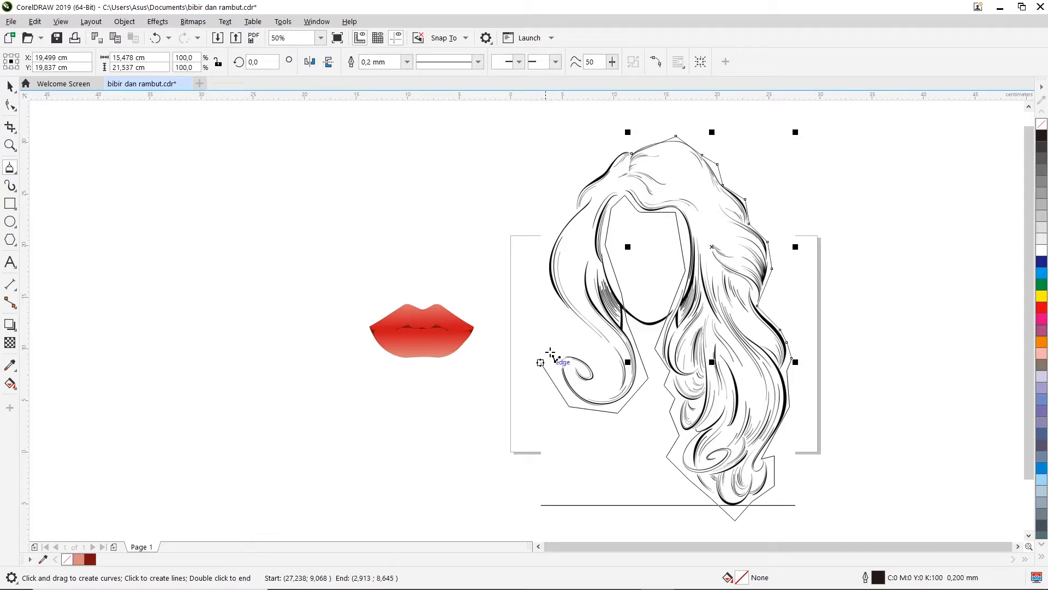
Step: Close the hair outline around the left curl and up the outer left edge to the parting, and colour its line red
{"action": "left_click", "coordinate": [597, 383]}
{"action": "left_click", "coordinate": [581, 388]}
{"action": "left_click", "coordinate": [612, 396]}
{"action": "left_click", "coordinate": [539, 290]}
{"action": "left_click", "coordinate": [540, 237]}
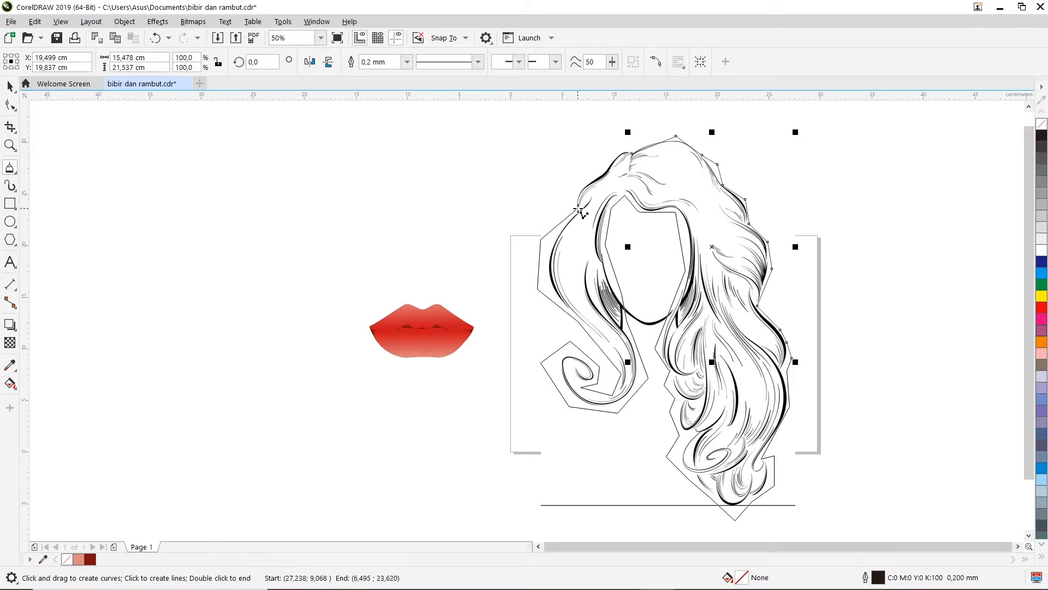
{"action": "left_click", "coordinate": [586, 185]}
{"action": "left_click", "coordinate": [608, 149]}
{"action": "left_click", "coordinate": [631, 153]}
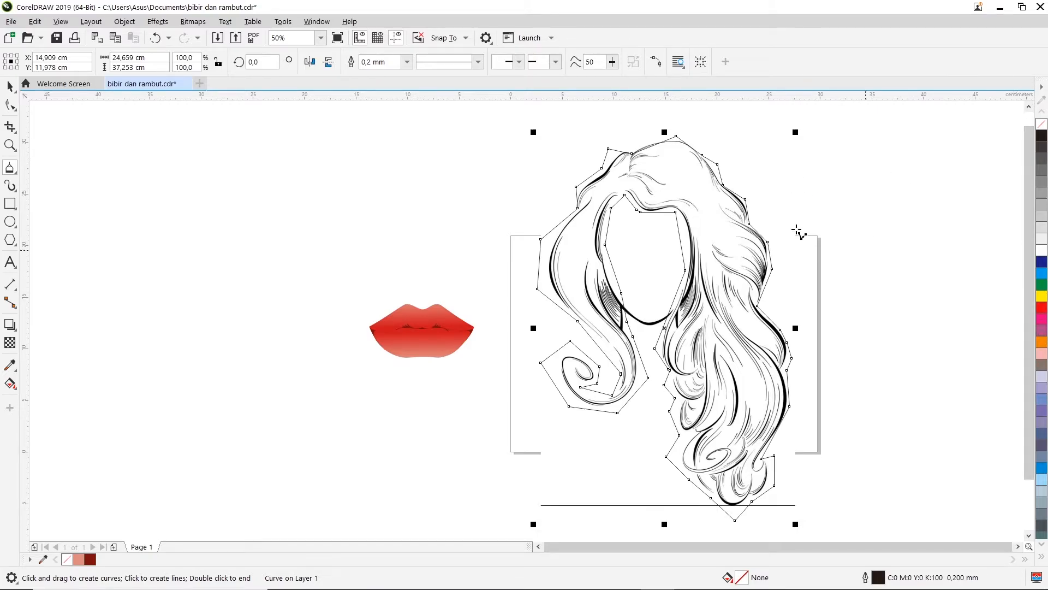
{"action": "right_click", "coordinate": [1042, 311]}
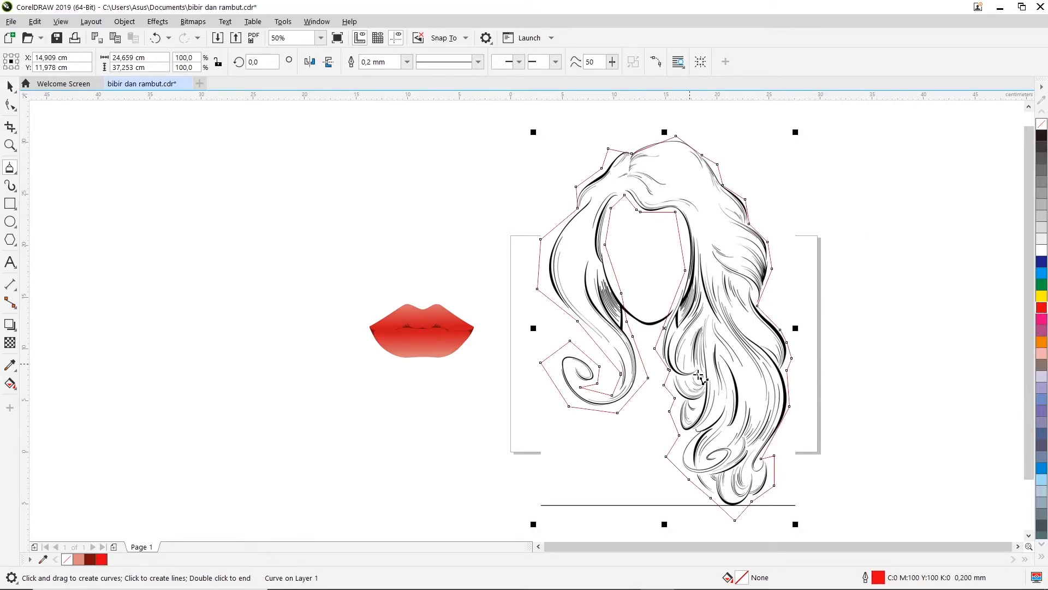
Step: Convert the straight segment at the crown's peak node to a curve and delete that node
{"action": "scroll", "coordinate": [712, 141], "scroll_direction": "up", "scroll_amount": 1}
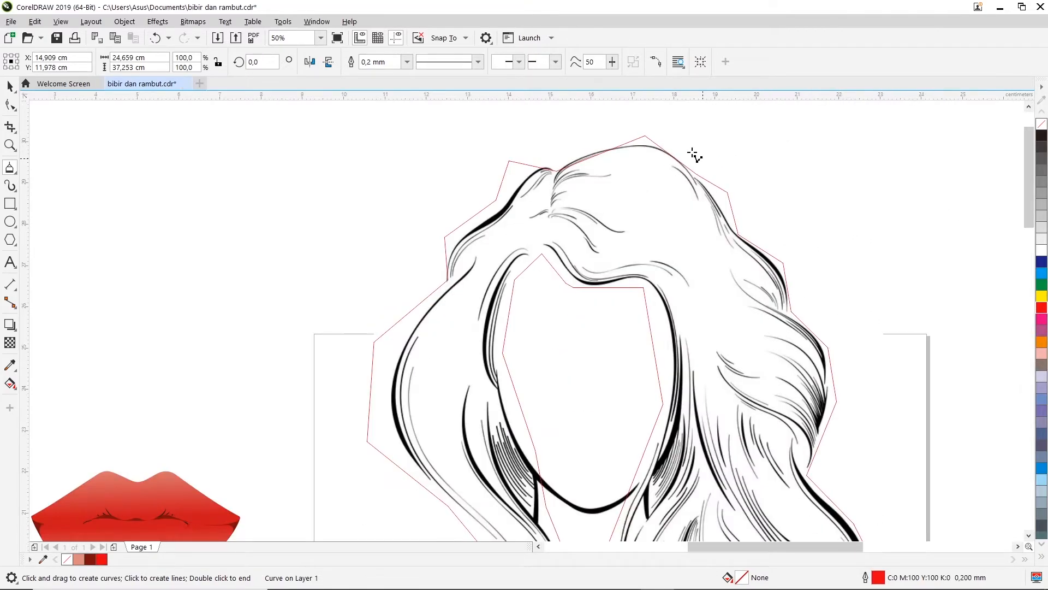
{"action": "scroll", "coordinate": [695, 153], "scroll_direction": "up", "scroll_amount": 1}
{"action": "left_click", "coordinate": [1030, 107]}
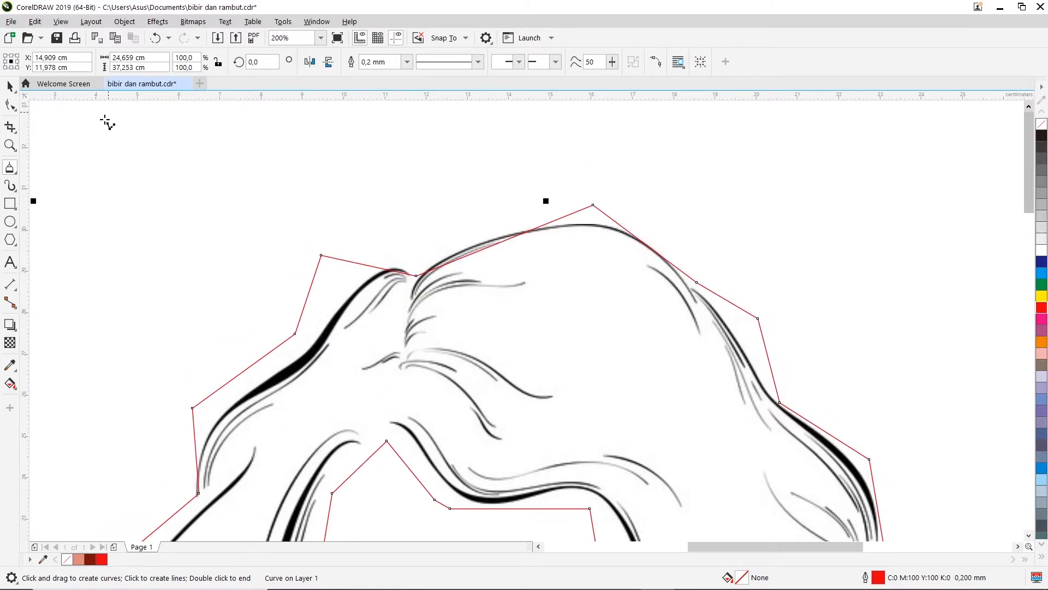
{"action": "left_click", "coordinate": [10, 105]}
{"action": "right_click", "coordinate": [593, 206]}
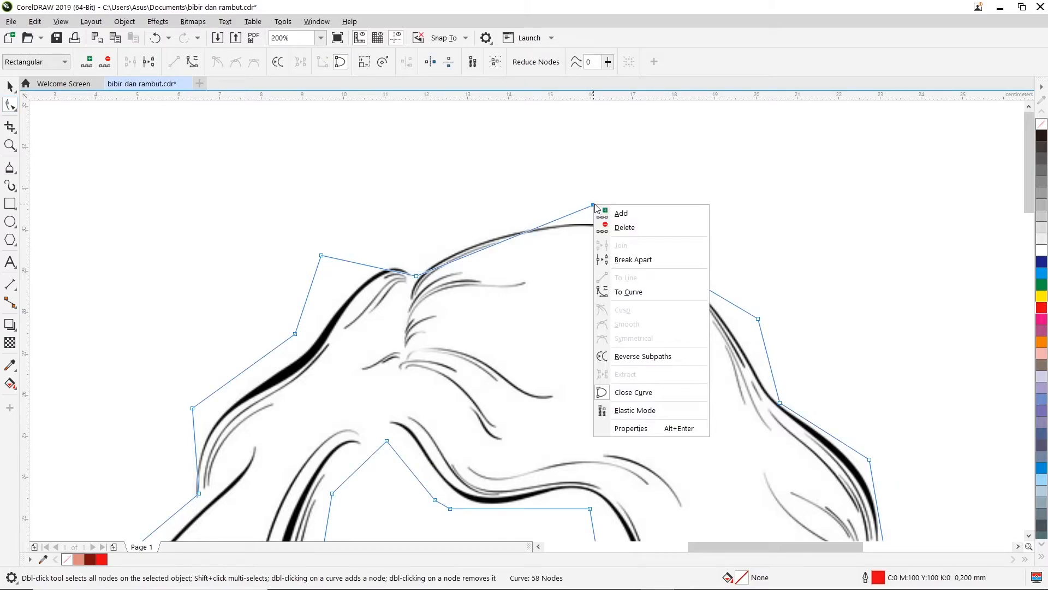
{"action": "left_click", "coordinate": [649, 293]}
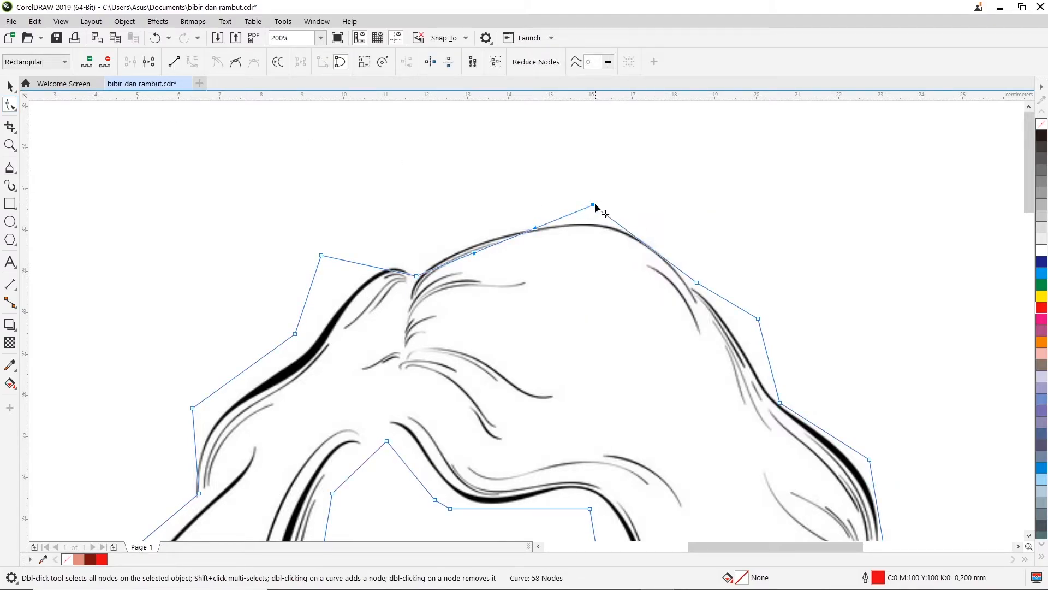
{"action": "double_click", "coordinate": [593, 207]}
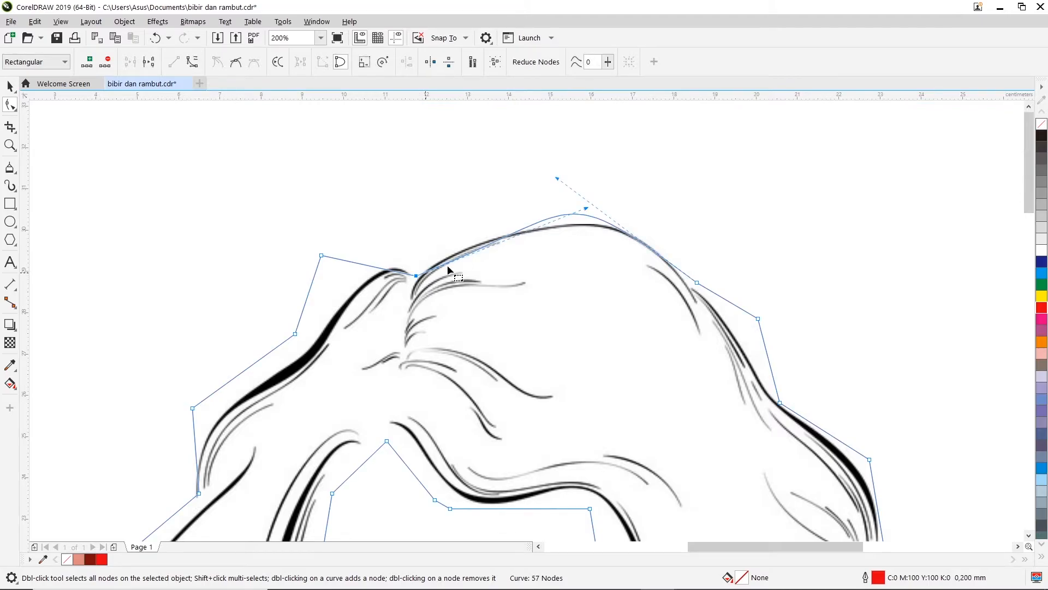
Step: Shape the crown segment's two curve handles so it follows the top contour of the hair from the parting
{"action": "left_click_drag", "start_coordinate": [588, 212], "coordinate": [452, 256]}
{"action": "left_click_drag", "start_coordinate": [557, 182], "coordinate": [588, 160]}
{"action": "left_click_drag", "start_coordinate": [450, 252], "coordinate": [443, 268]}
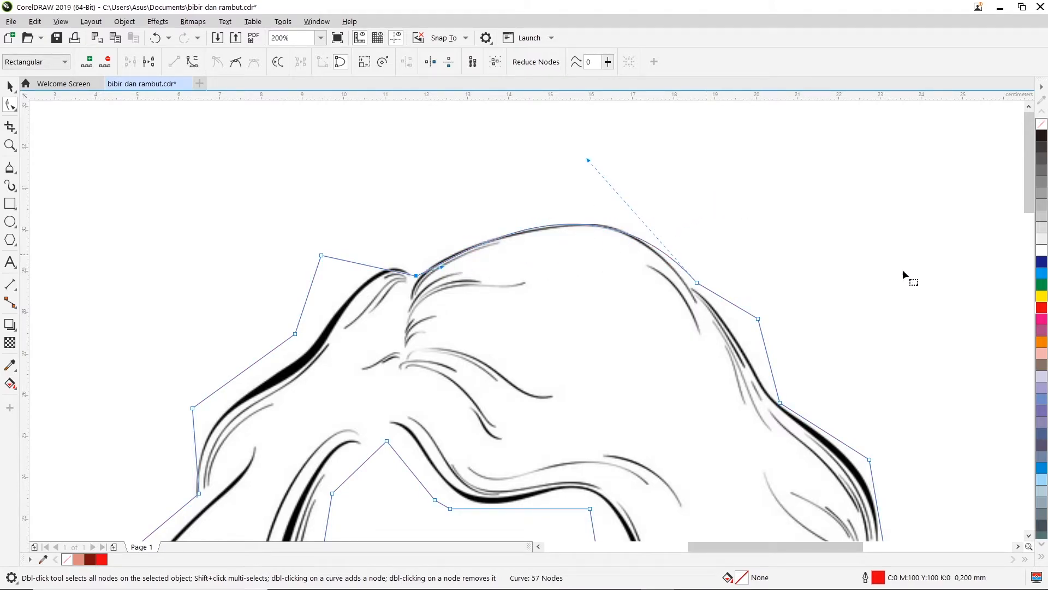
Step: Move the crown curve's right end node onto the hair line and adjust its handle to follow the top contour
{"action": "scroll", "coordinate": [1024, 221], "scroll_direction": "down", "scroll_amount": 3}
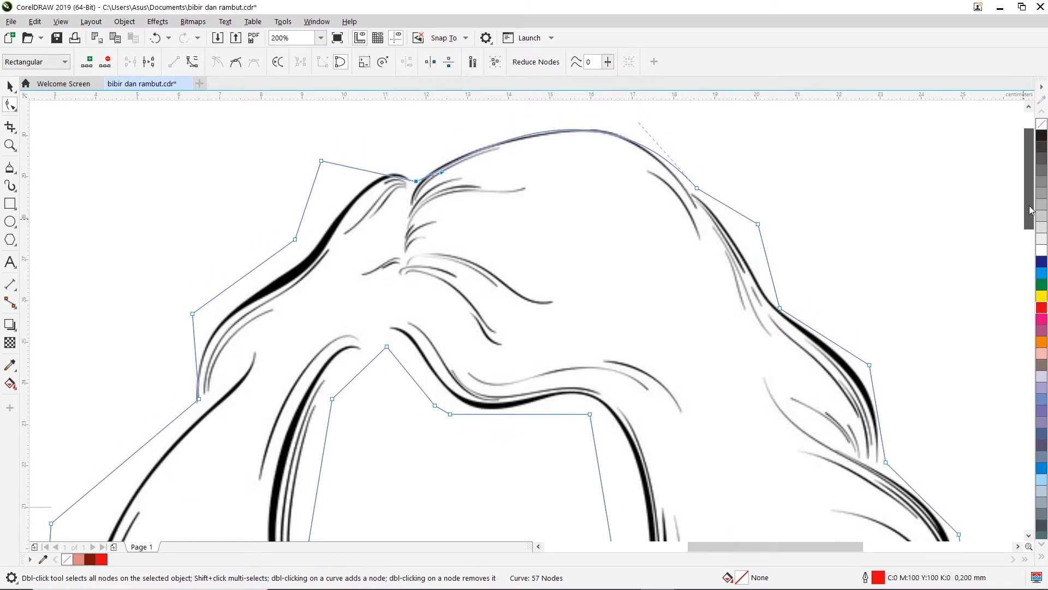
{"action": "left_click_drag", "start_coordinate": [697, 188], "coordinate": [687, 190]}
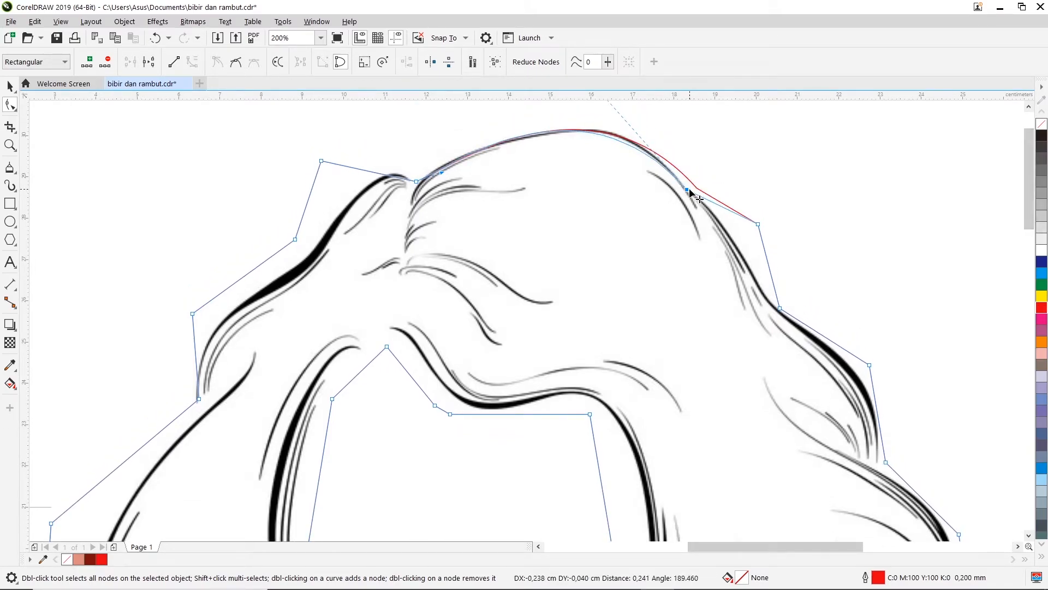
{"action": "scroll", "coordinate": [670, 166], "scroll_direction": "up", "scroll_amount": 3}
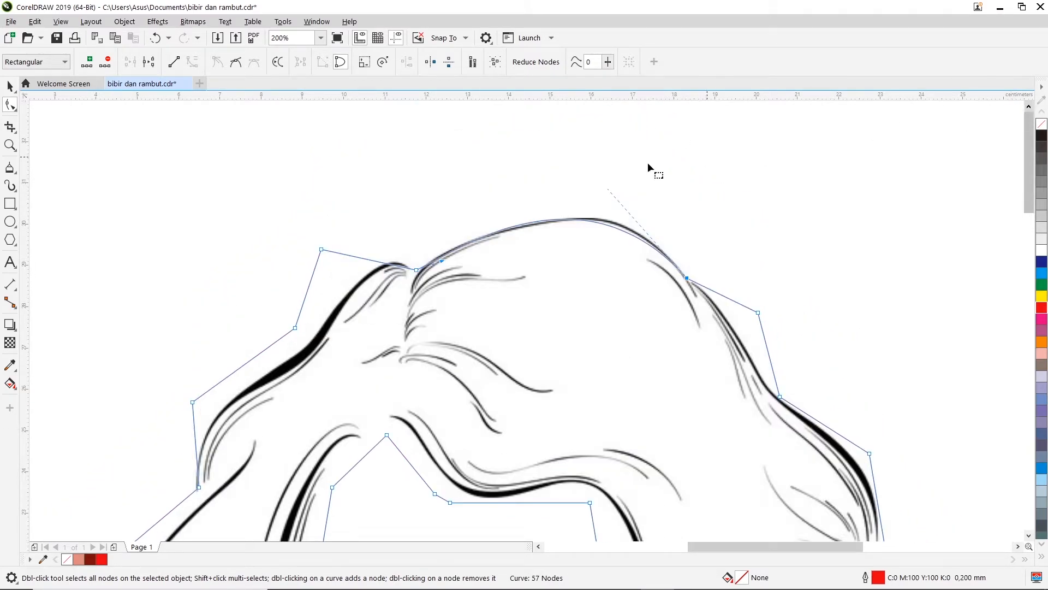
{"action": "scroll", "coordinate": [617, 159], "scroll_direction": "down", "scroll_amount": 1}
{"action": "scroll", "coordinate": [596, 166], "scroll_direction": "up", "scroll_amount": 1}
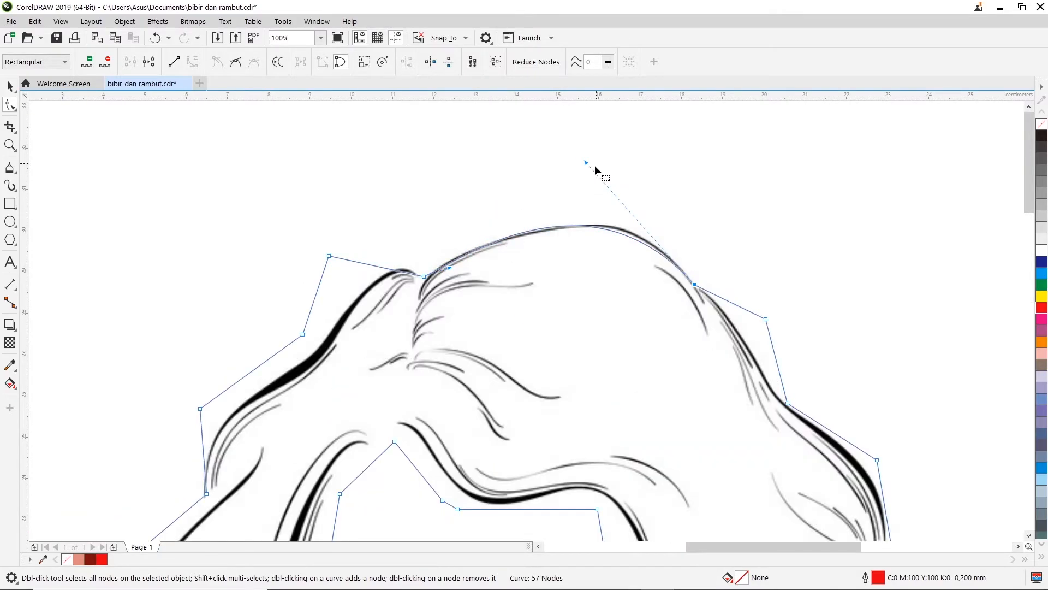
{"action": "left_click_drag", "start_coordinate": [587, 162], "coordinate": [612, 155]}
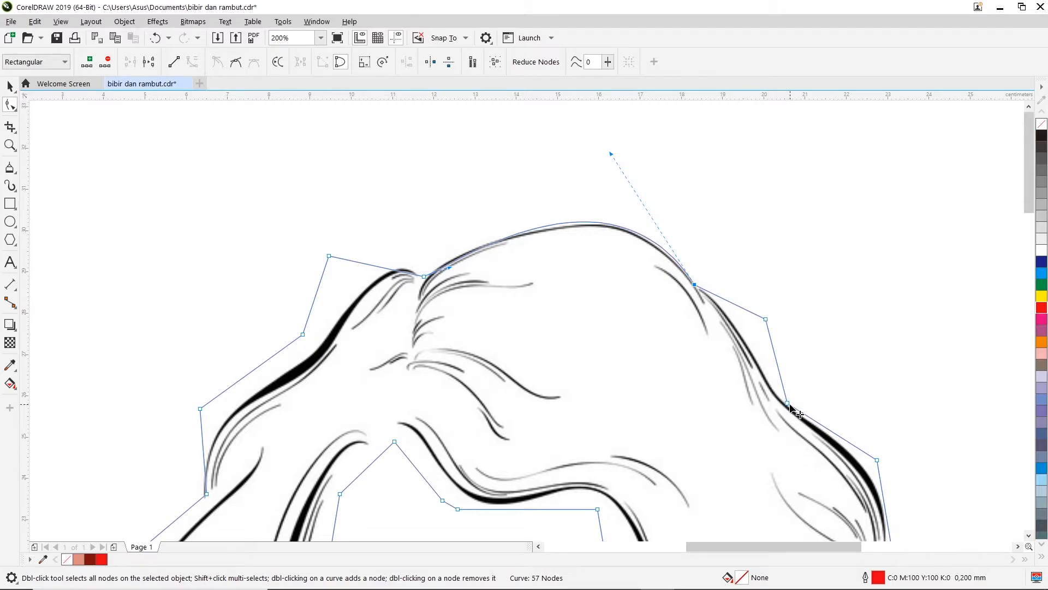
Step: Fit the next segment down the right side to the hair by repositioning its lower node, removing the outer corner node and bending the curve
{"action": "left_click_drag", "start_coordinate": [790, 405], "coordinate": [782, 398]}
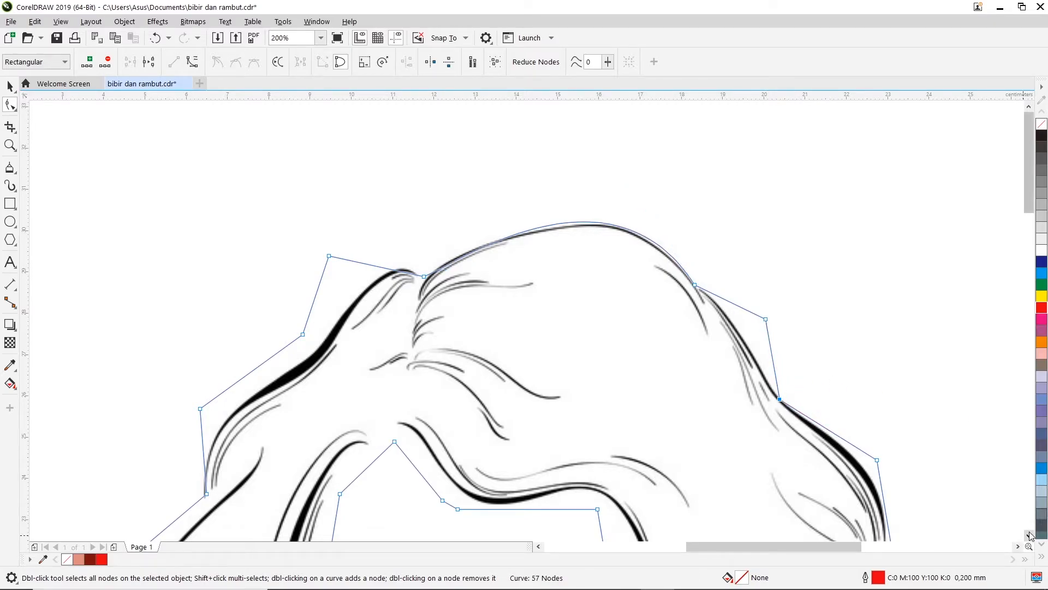
{"action": "triple_click", "coordinate": [1029, 535]}
{"action": "double_click", "coordinate": [1017, 547]}
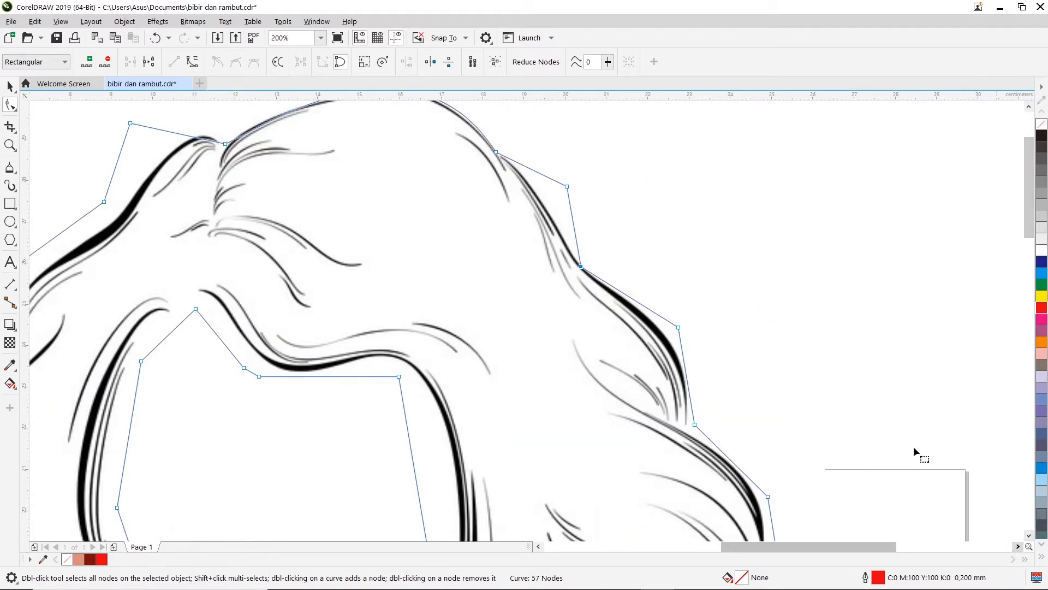
{"action": "right_click", "coordinate": [568, 185]}
{"action": "left_click", "coordinate": [611, 274]}
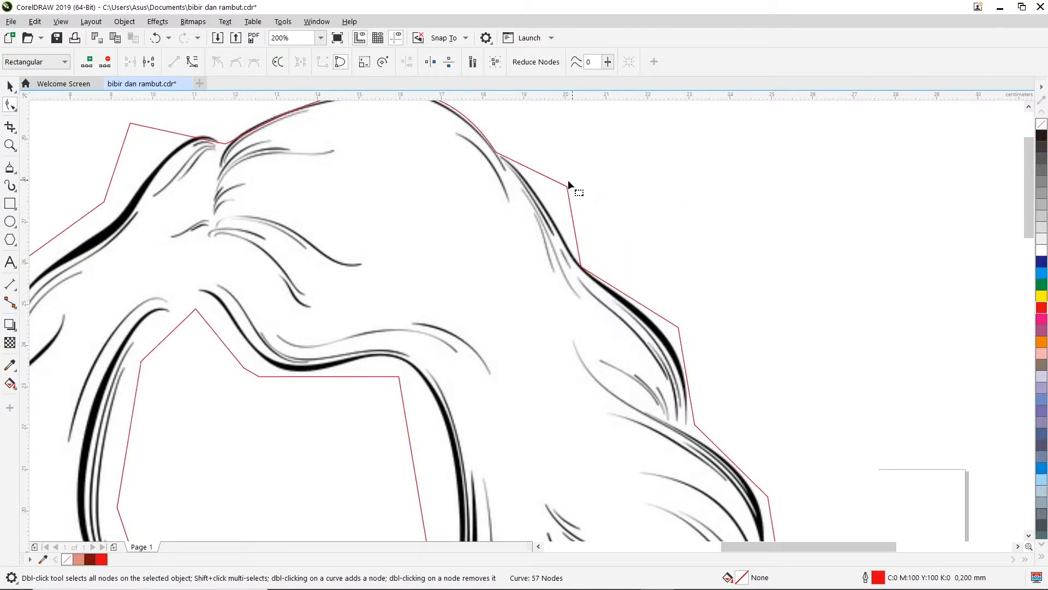
{"action": "double_click", "coordinate": [567, 186]}
{"action": "left_click", "coordinate": [580, 266]}
{"action": "left_click_drag", "start_coordinate": [576, 189], "coordinate": [545, 203]}
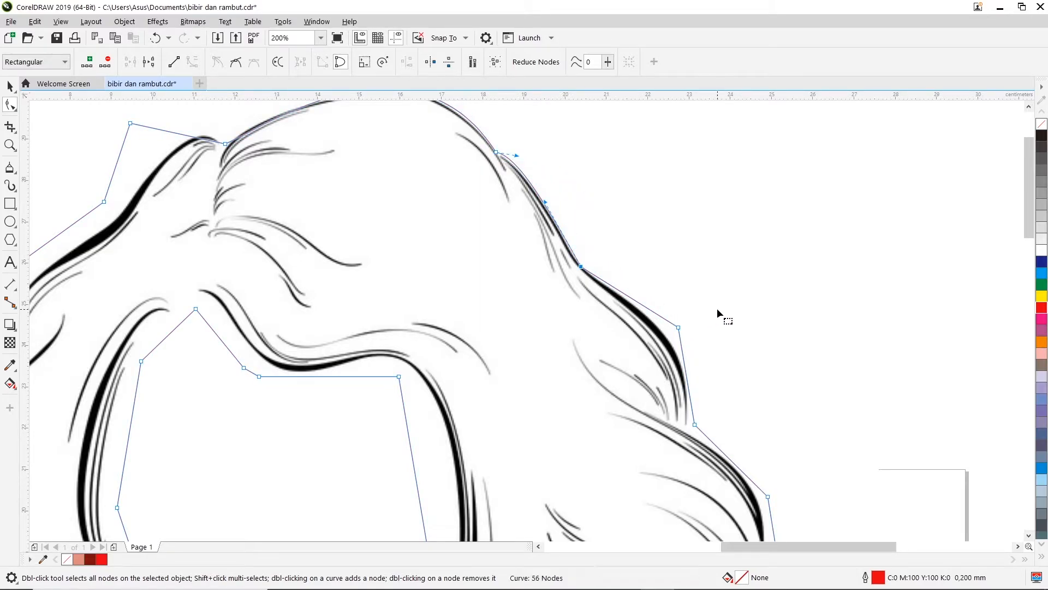
Step: Convert the next corner node on the right side to a curve, delete it, and fit the segment around the upper wave
{"action": "right_click", "coordinate": [678, 329]}
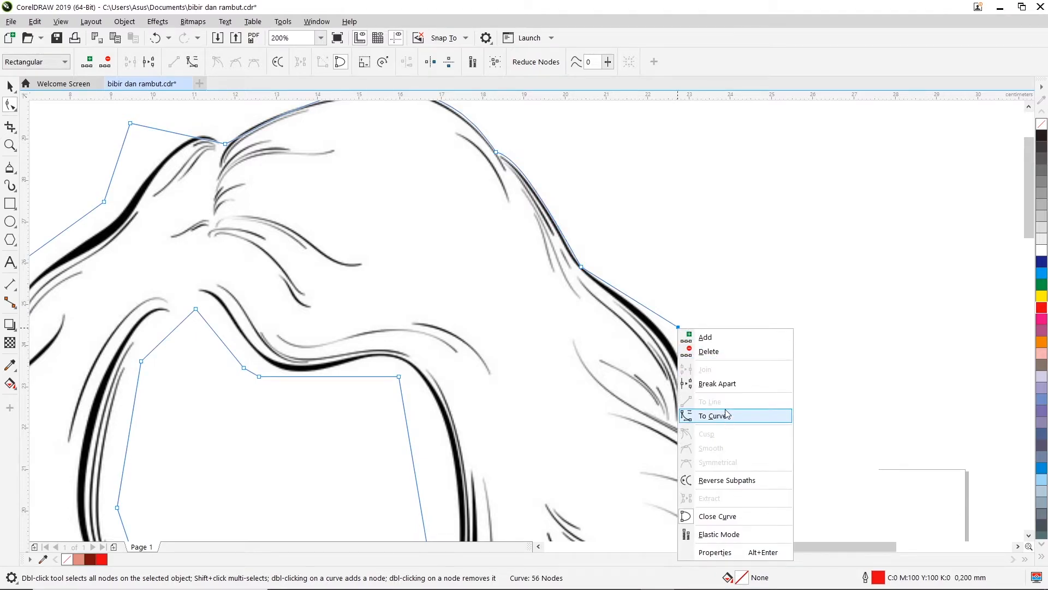
{"action": "left_click", "coordinate": [721, 414]}
{"action": "double_click", "coordinate": [677, 328]}
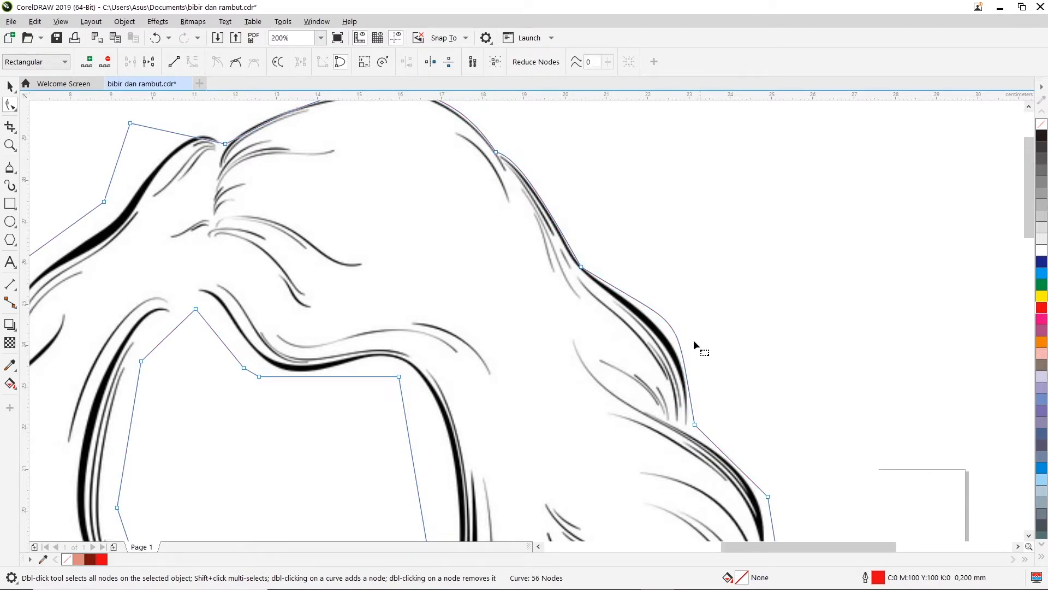
{"action": "left_click_drag", "start_coordinate": [694, 423], "coordinate": [685, 428]}
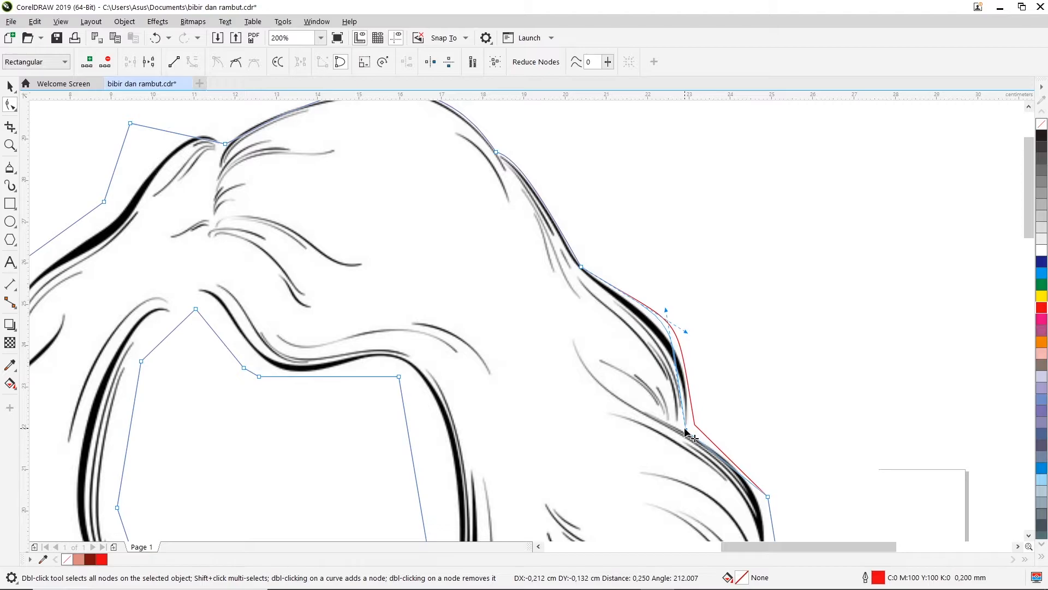
{"action": "mouse_move", "coordinate": [667, 310]}
{"action": "left_mouse_down"}
{"action": "mouse_move", "coordinate": [679, 342]}
{"action": "mouse_move", "coordinate": [688, 335]}
{"action": "mouse_move", "coordinate": [710, 356]}
{"action": "mouse_move", "coordinate": [705, 364]}
{"action": "mouse_move", "coordinate": [678, 343]}
{"action": "mouse_move", "coordinate": [705, 363]}
{"action": "mouse_move", "coordinate": [678, 324]}
{"action": "left_mouse_up"}
Step: Convert the outer corner of the second right-hand wave to a curve and delete that wave's two corner nodes
{"action": "left_click_drag", "start_coordinate": [1028, 232], "coordinate": [1027, 312]}
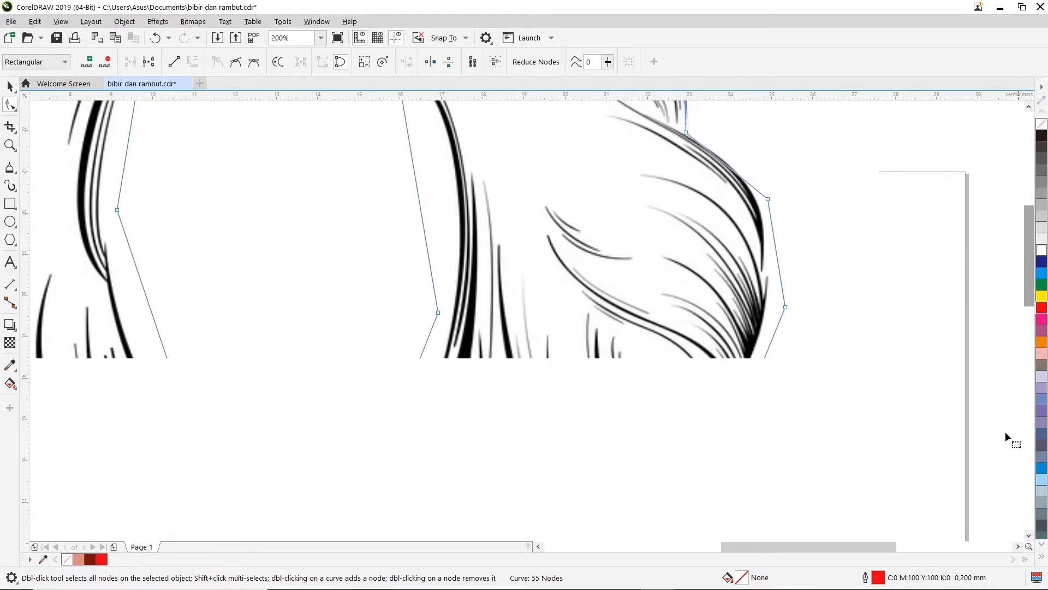
{"action": "left_click", "coordinate": [1018, 546]}
{"action": "left_click", "coordinate": [1018, 547]}
{"action": "left_click", "coordinate": [1029, 108]}
{"action": "left_click", "coordinate": [1028, 108]}
{"action": "left_click", "coordinate": [1028, 109]}
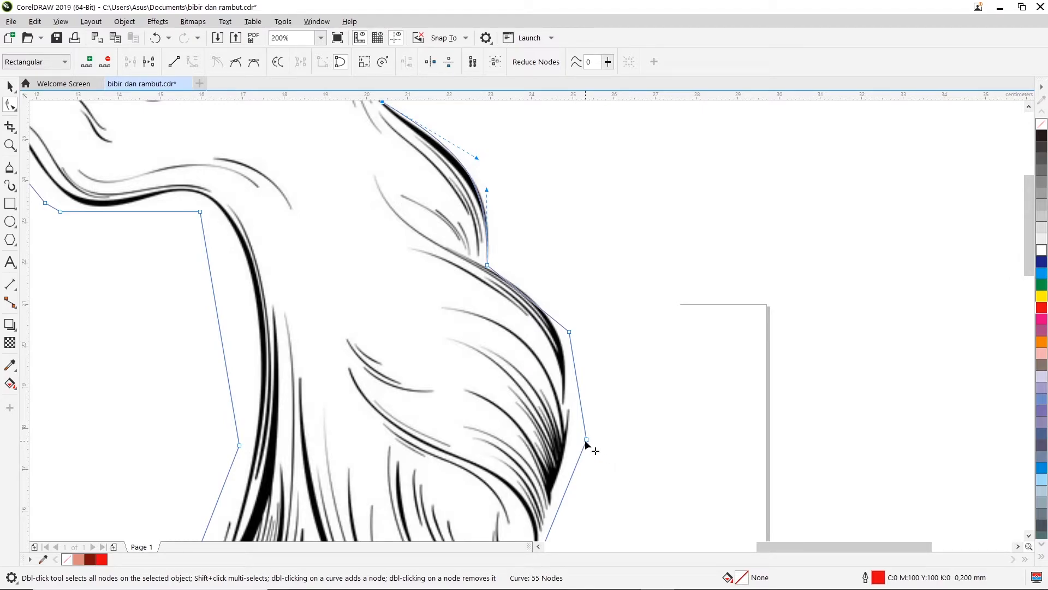
{"action": "right_click", "coordinate": [586, 443]}
{"action": "left_click", "coordinate": [646, 295]}
{"action": "double_click", "coordinate": [586, 440]}
{"action": "double_click", "coordinate": [569, 332]}
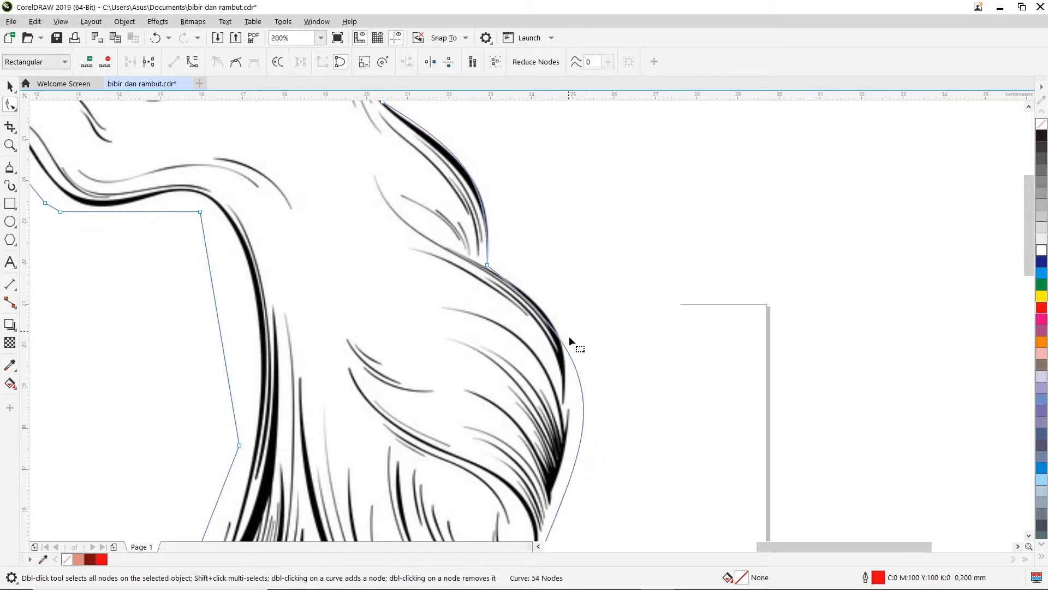
Step: Move the second wave's lower node onto the hair and shape both curve handles to follow the wave's outer edge
{"action": "left_click_drag", "start_coordinate": [1027, 253], "coordinate": [1027, 281]}
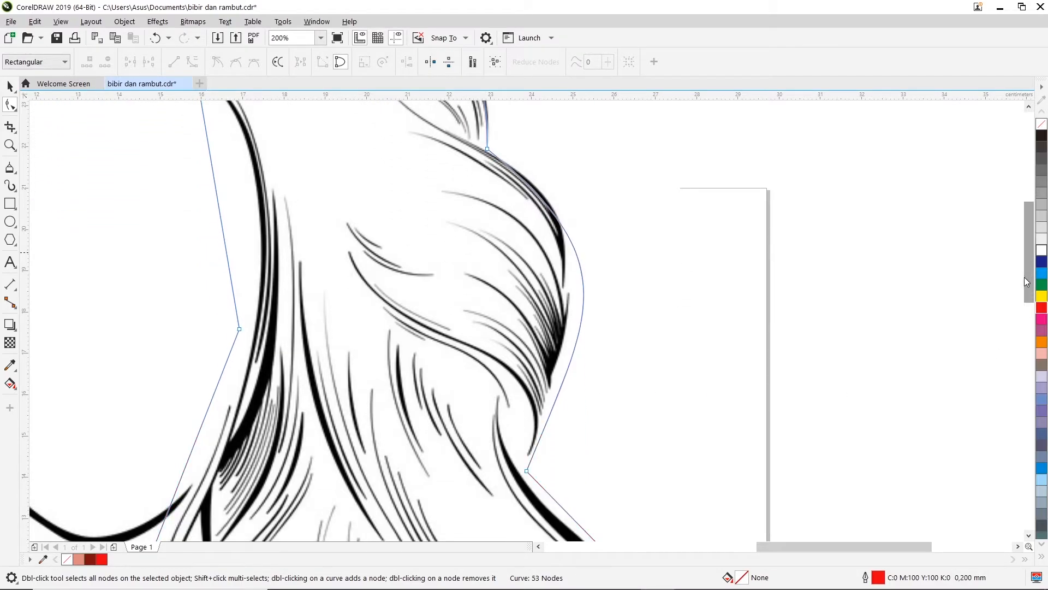
{"action": "left_click_drag", "start_coordinate": [526, 471], "coordinate": [520, 475]}
{"action": "mouse_move", "coordinate": [585, 320]}
{"action": "left_mouse_down"}
{"action": "mouse_move", "coordinate": [566, 349]}
{"action": "mouse_move", "coordinate": [573, 327]}
{"action": "left_mouse_up"}
{"action": "left_click_drag", "start_coordinate": [627, 263], "coordinate": [626, 217]}
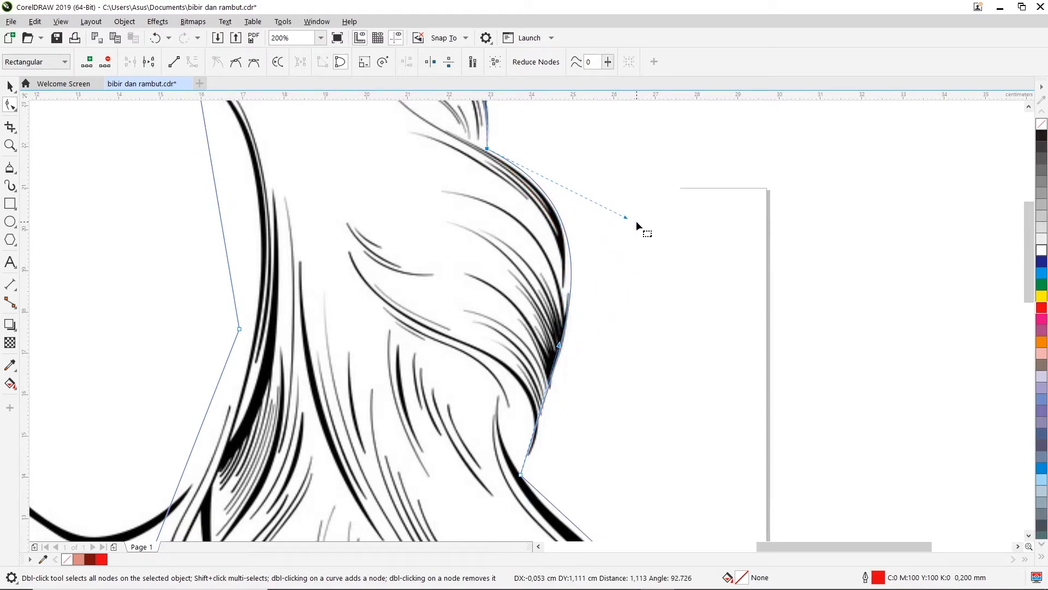
Step: Convert the third right-hand wave's segment to a curve, move its lower node into the notch and delete the outer corner nodes
{"action": "scroll", "coordinate": [784, 243], "scroll_direction": "down", "scroll_amount": 2}
{"action": "scroll", "coordinate": [1027, 267], "scroll_direction": "down", "scroll_amount": 2}
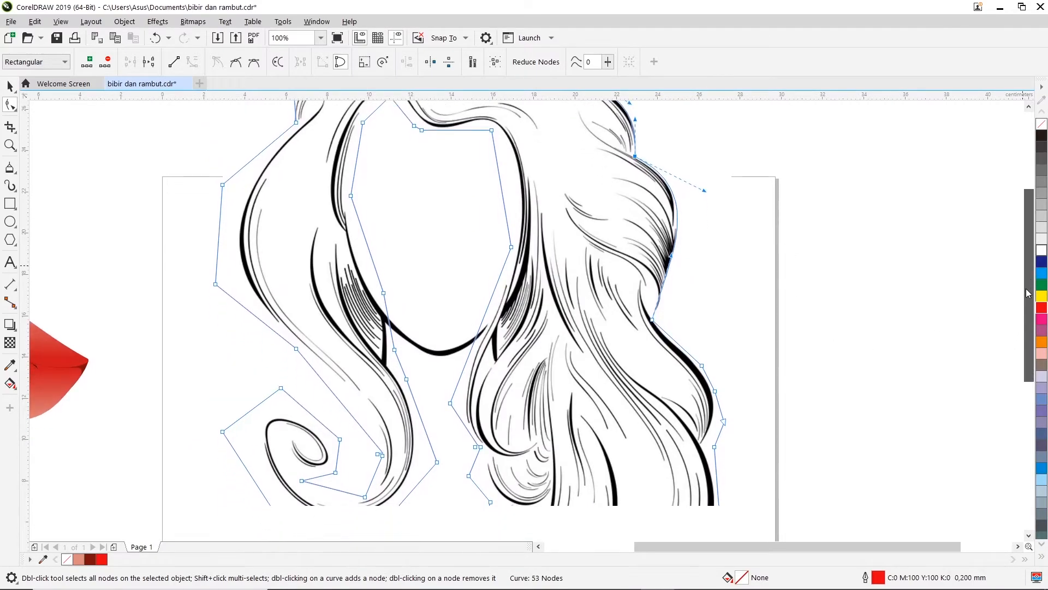
{"action": "scroll", "coordinate": [1031, 313], "scroll_direction": "down", "scroll_amount": 1}
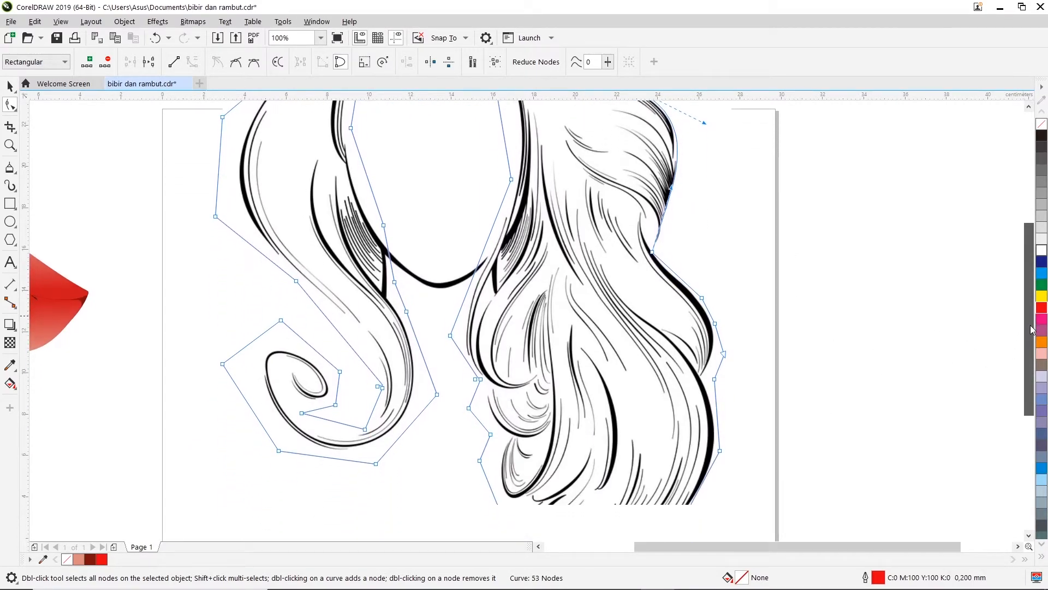
{"action": "right_click", "coordinate": [703, 298]}
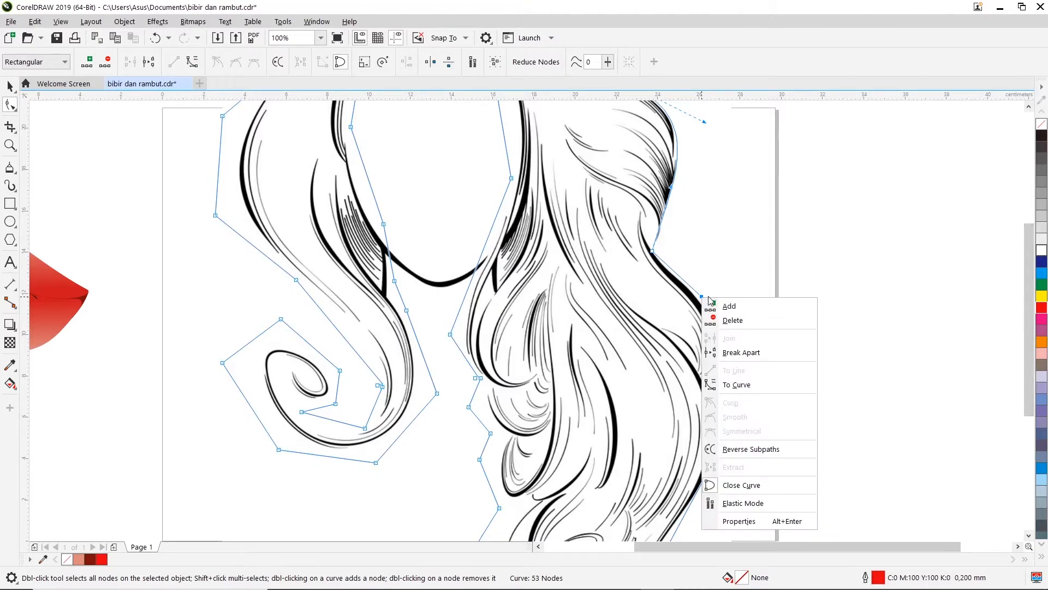
{"action": "left_click", "coordinate": [769, 394]}
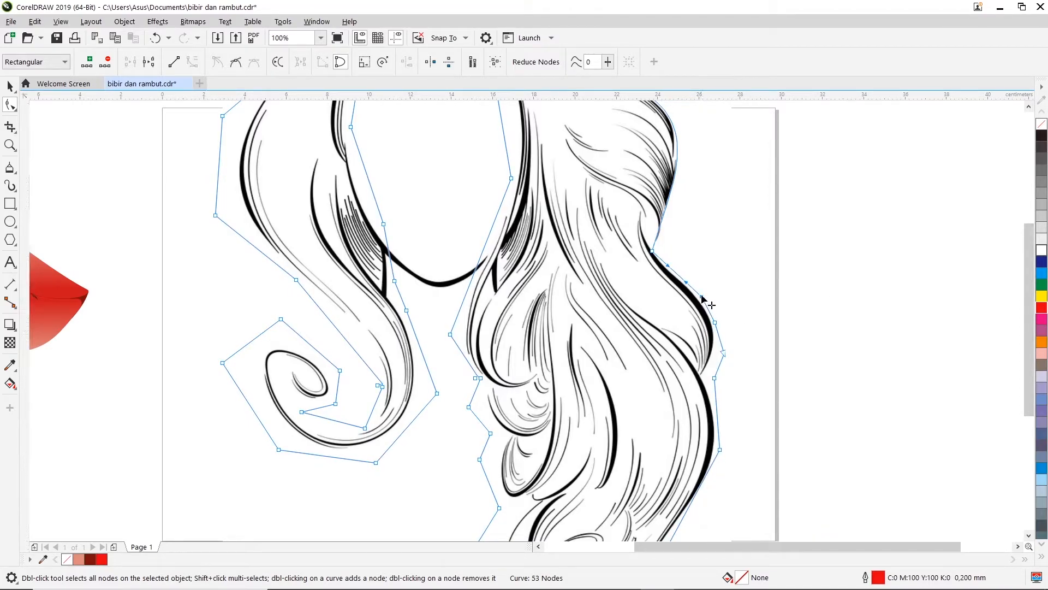
{"action": "left_click_drag", "start_coordinate": [714, 378], "coordinate": [701, 375]}
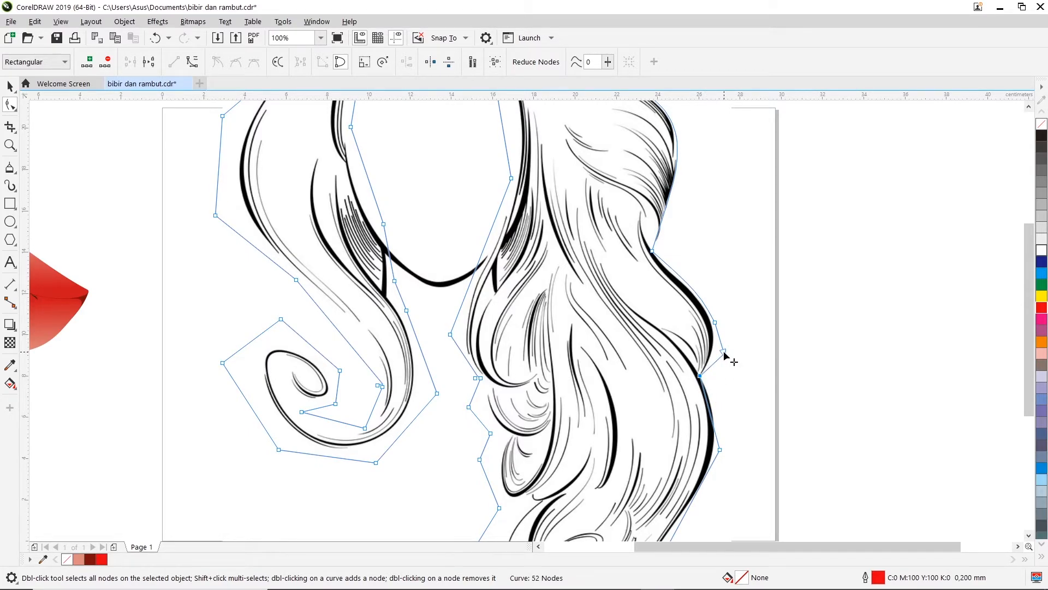
{"action": "double_click", "coordinate": [714, 324]}
Step: Shape the third wave's curve handles so the segment follows its thick outer strand down to the notch
{"action": "left_click", "coordinate": [700, 375]}
{"action": "left_click_drag", "start_coordinate": [725, 304], "coordinate": [732, 337]}
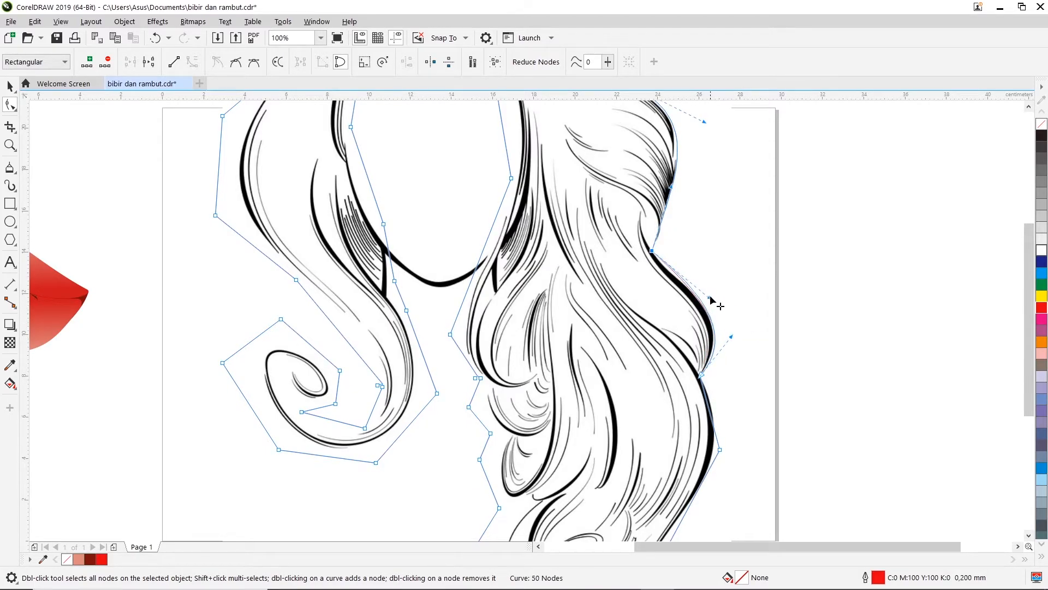
{"action": "left_click", "coordinate": [652, 252]}
{"action": "left_click_drag", "start_coordinate": [708, 298], "coordinate": [743, 308]}
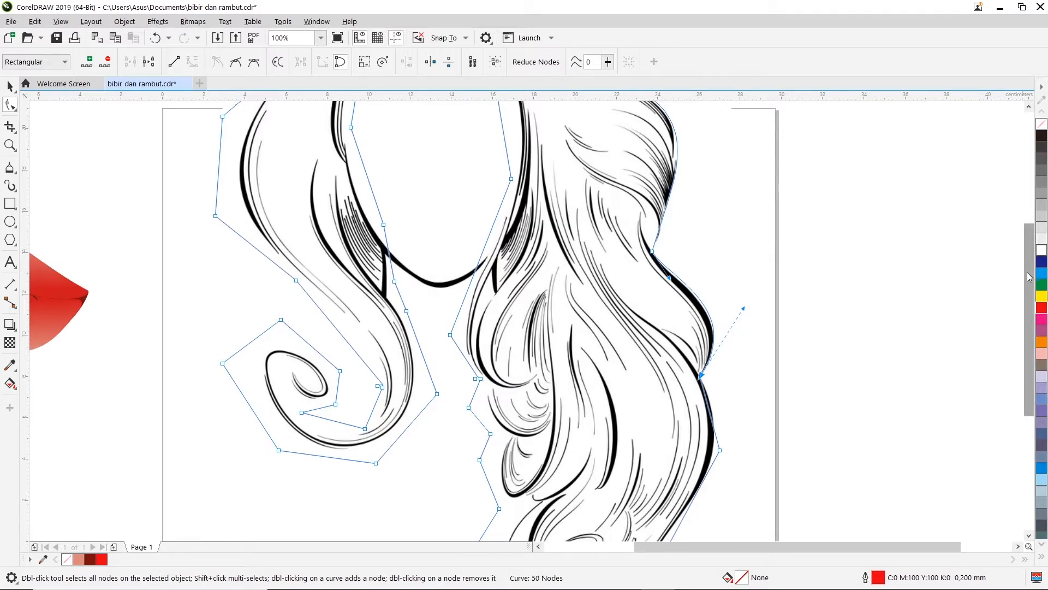
Step: Curve the segment below the notch along the long outer strand, deleting its corner node and moving its lower end node onto the hair
{"action": "left_click_drag", "start_coordinate": [1029, 275], "coordinate": [1023, 344]}
{"action": "right_click", "coordinate": [724, 288]}
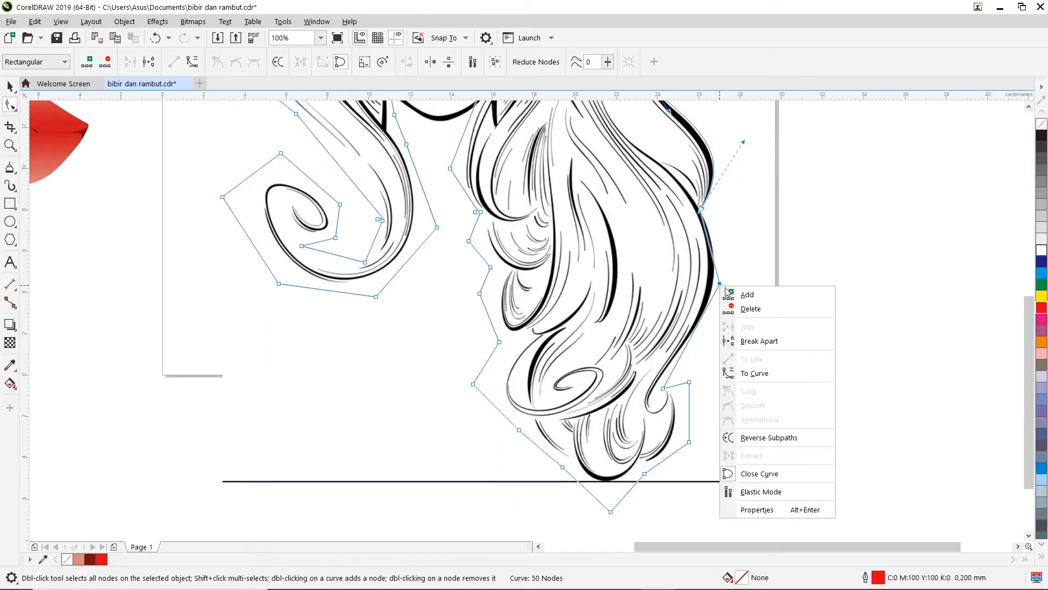
{"action": "left_click", "coordinate": [756, 373]}
{"action": "double_click", "coordinate": [719, 283]}
{"action": "left_click", "coordinate": [700, 210]}
{"action": "left_click_drag", "start_coordinate": [732, 311], "coordinate": [707, 332]}
{"action": "left_click", "coordinate": [663, 388]}
{"action": "mouse_move", "coordinate": [663, 389]}
{"action": "left_mouse_down"}
{"action": "mouse_move", "coordinate": [678, 369]}
{"action": "mouse_move", "coordinate": [669, 370]}
{"action": "left_mouse_up"}
{"action": "left_click_drag", "start_coordinate": [681, 376], "coordinate": [681, 377]}
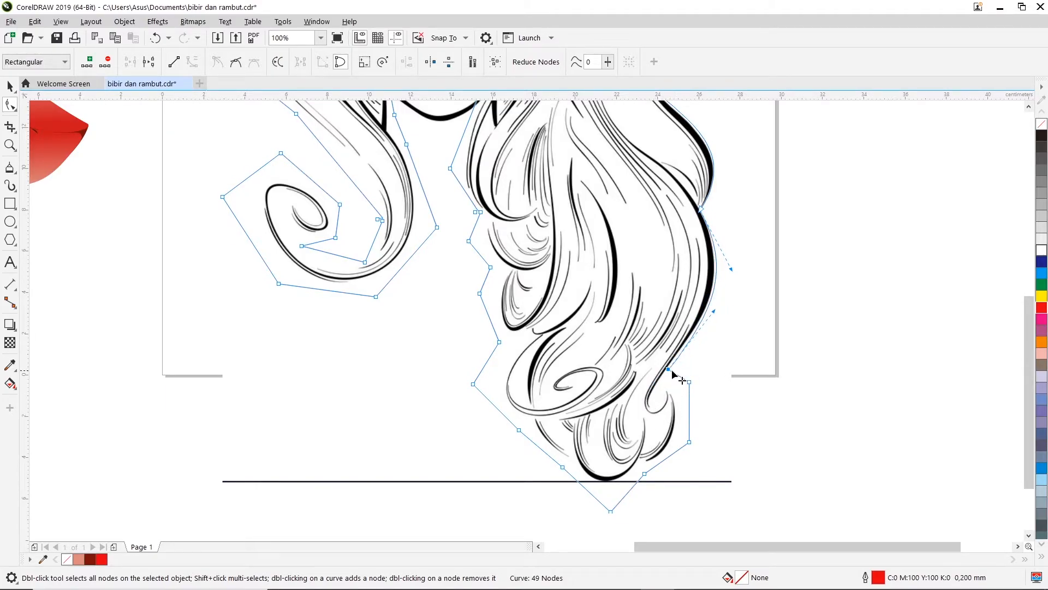
Step: Add nodes along the small hook at the strand's lower end and move the adjacent corner node onto the hook's tip
{"action": "left_click", "coordinate": [668, 370]}
{"action": "double_click", "coordinate": [676, 373]}
{"action": "left_click_drag", "start_coordinate": [669, 382], "coordinate": [650, 415]}
{"action": "double_click", "coordinate": [671, 387]}
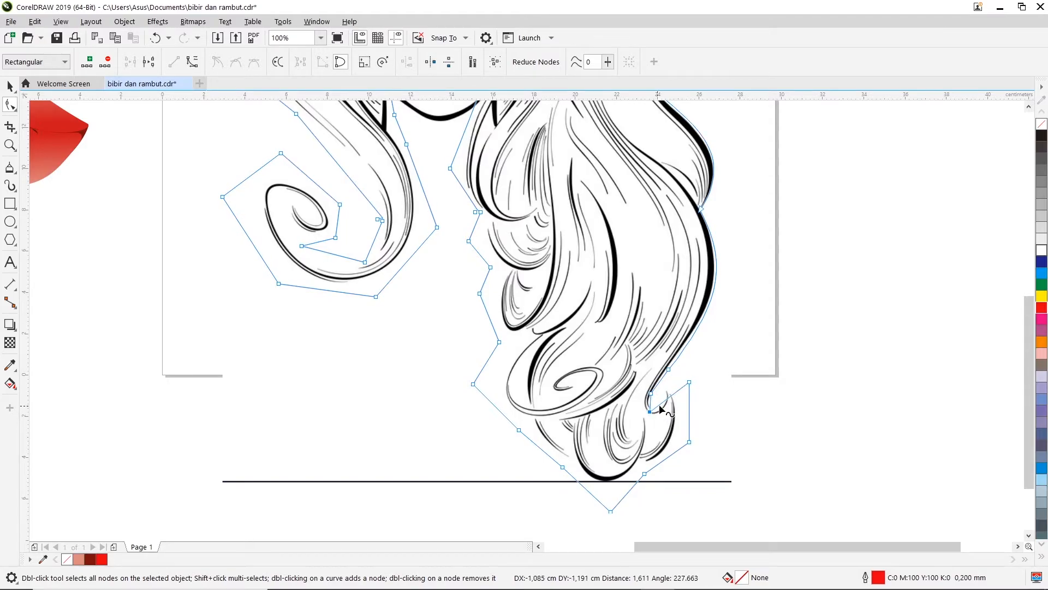
{"action": "left_click_drag", "start_coordinate": [688, 383], "coordinate": [668, 390]}
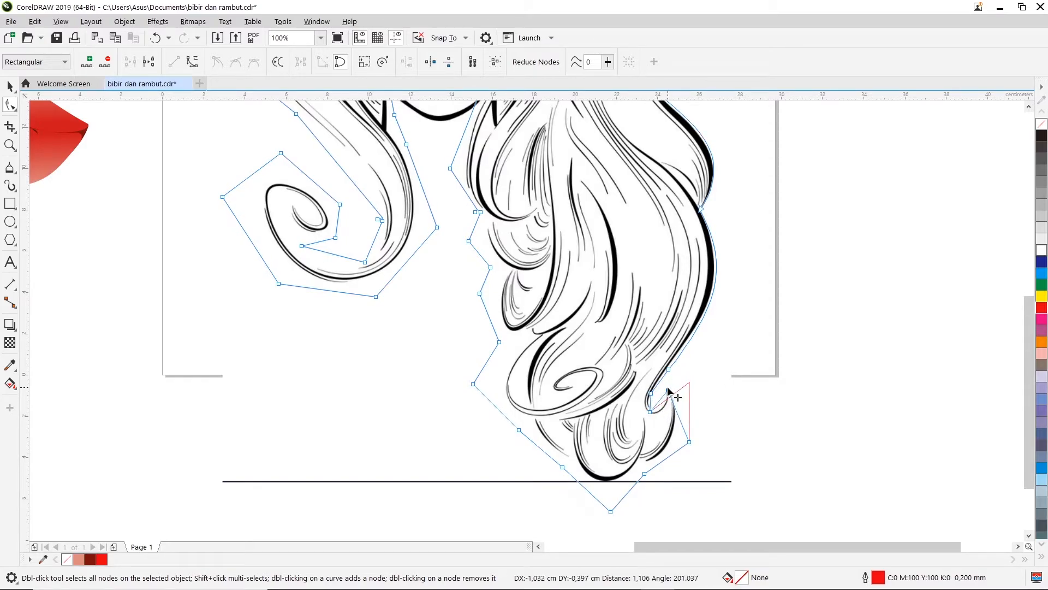
Step: Convert the hook's bottom node to a curve, delete it, and adjust the handles so the segment rounds the hook
{"action": "scroll", "coordinate": [661, 400], "scroll_direction": "up", "scroll_amount": 2}
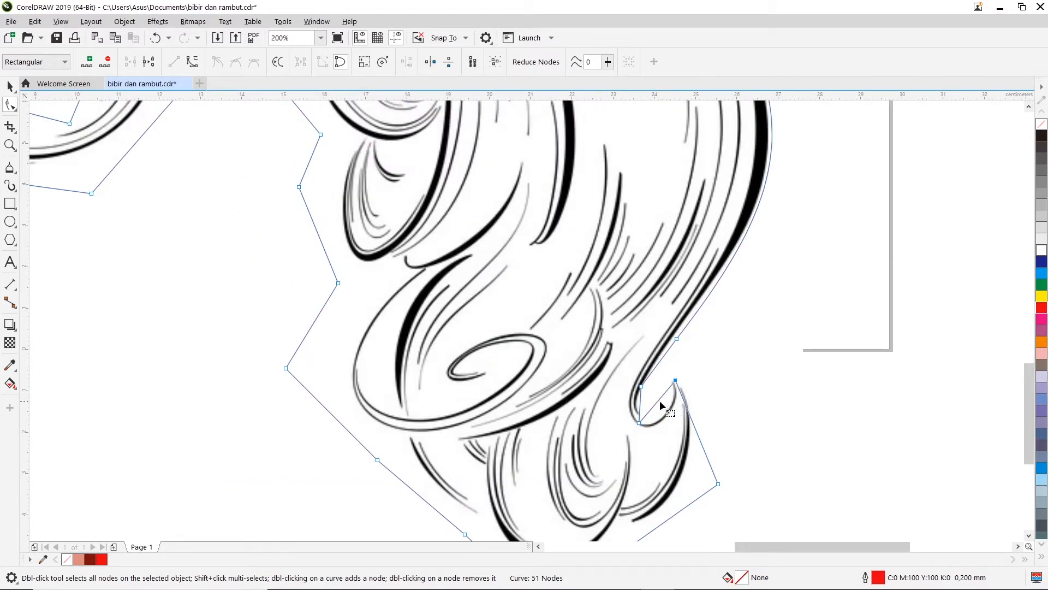
{"action": "scroll", "coordinate": [638, 420], "scroll_direction": "up", "scroll_amount": 2}
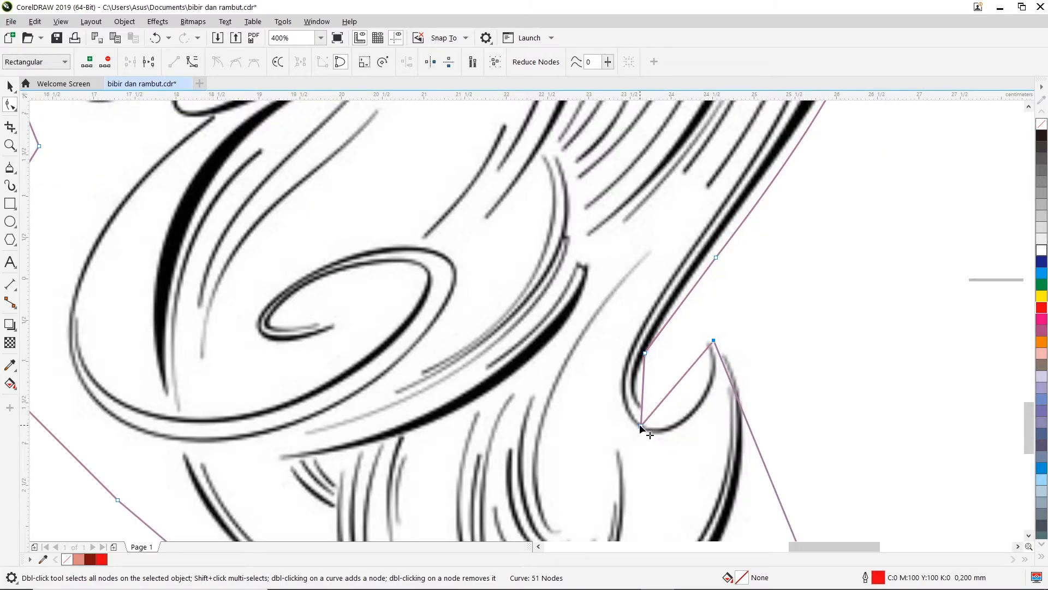
{"action": "right_click", "coordinate": [642, 426]}
{"action": "left_click", "coordinate": [682, 280]}
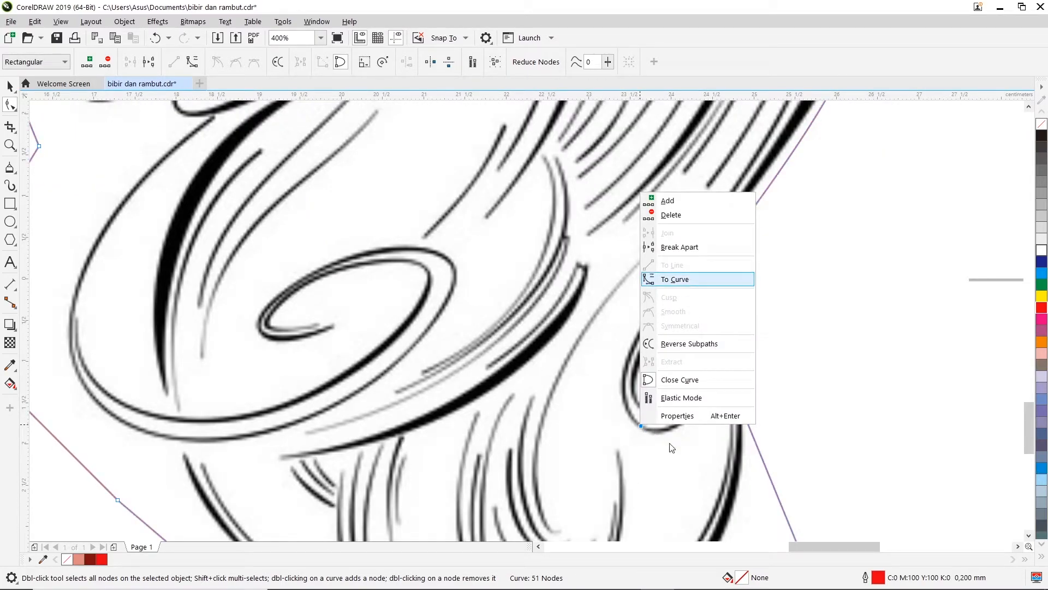
{"action": "double_click", "coordinate": [642, 426]}
{"action": "left_click", "coordinate": [645, 352]}
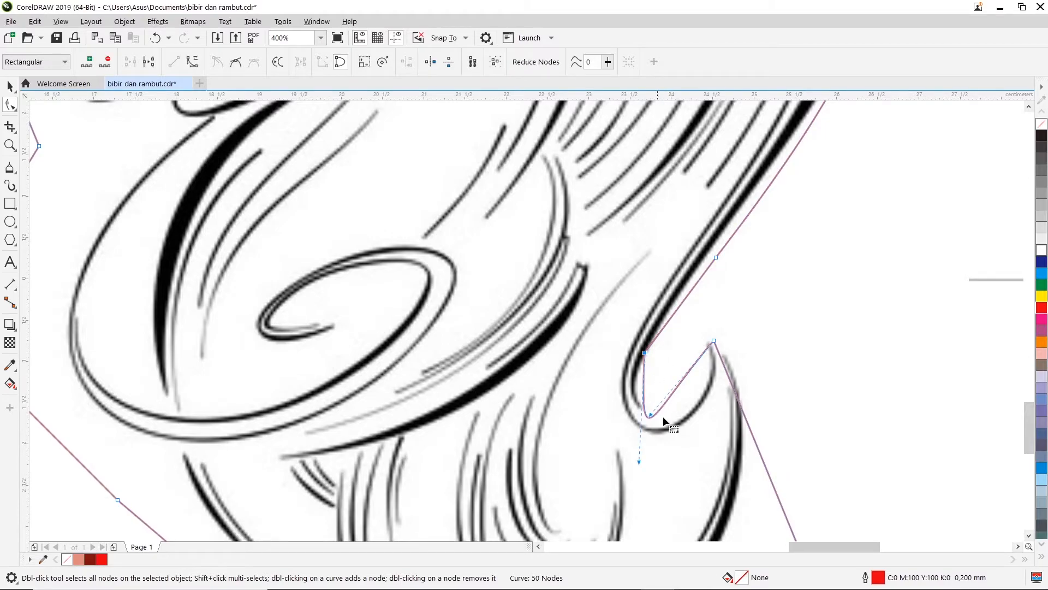
{"action": "left_click_drag", "start_coordinate": [651, 418], "coordinate": [612, 465]}
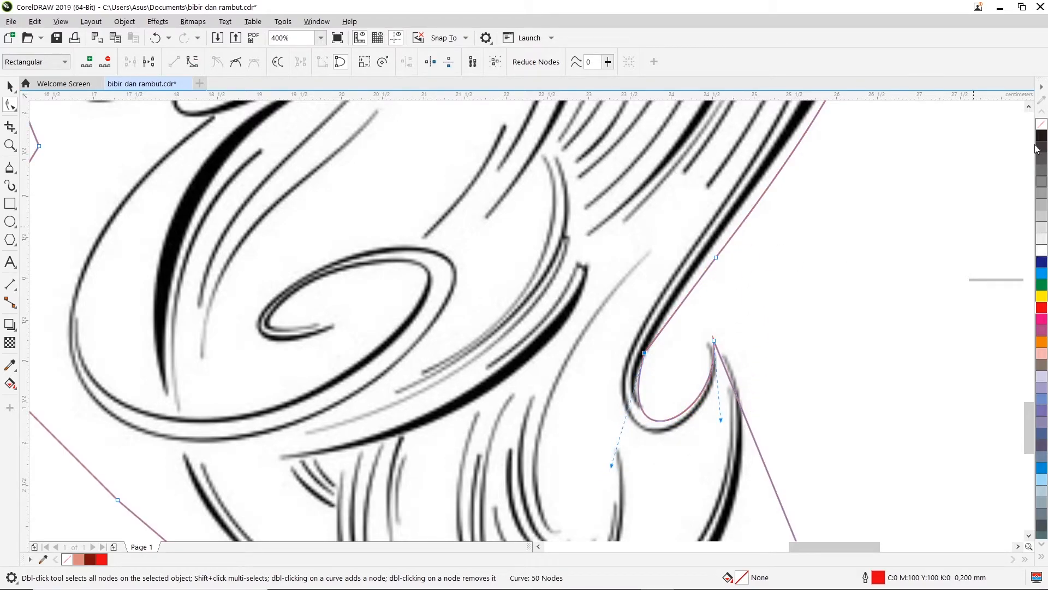
{"action": "left_click", "coordinate": [1028, 106]}
{"action": "left_click", "coordinate": [1028, 107]}
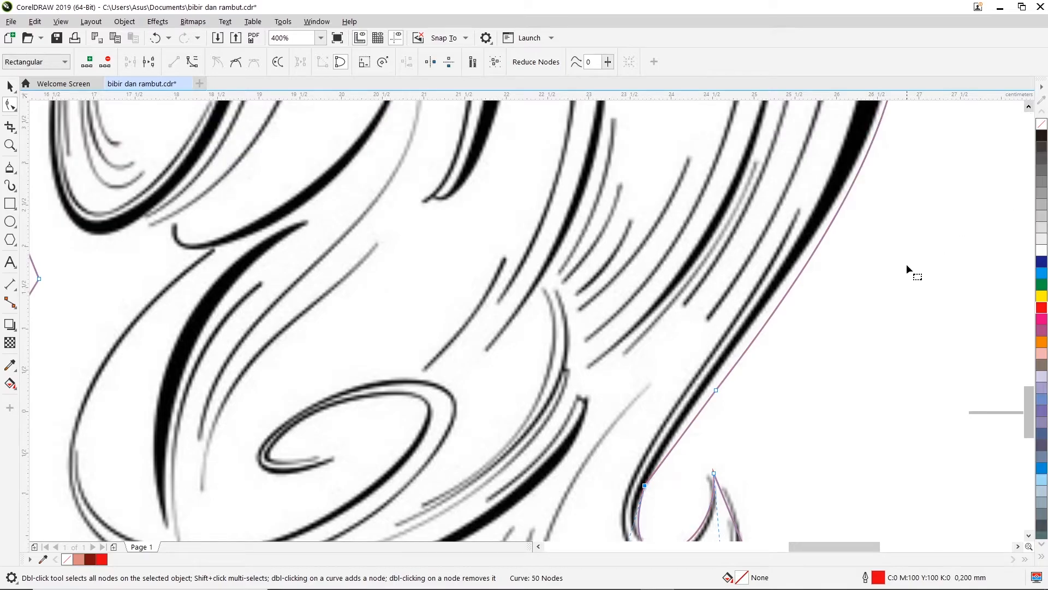
{"action": "scroll", "coordinate": [905, 268], "scroll_direction": "down", "scroll_amount": 1}
{"action": "scroll", "coordinate": [783, 366], "scroll_direction": "up", "scroll_amount": 1}
{"action": "left_click", "coordinate": [805, 393]}
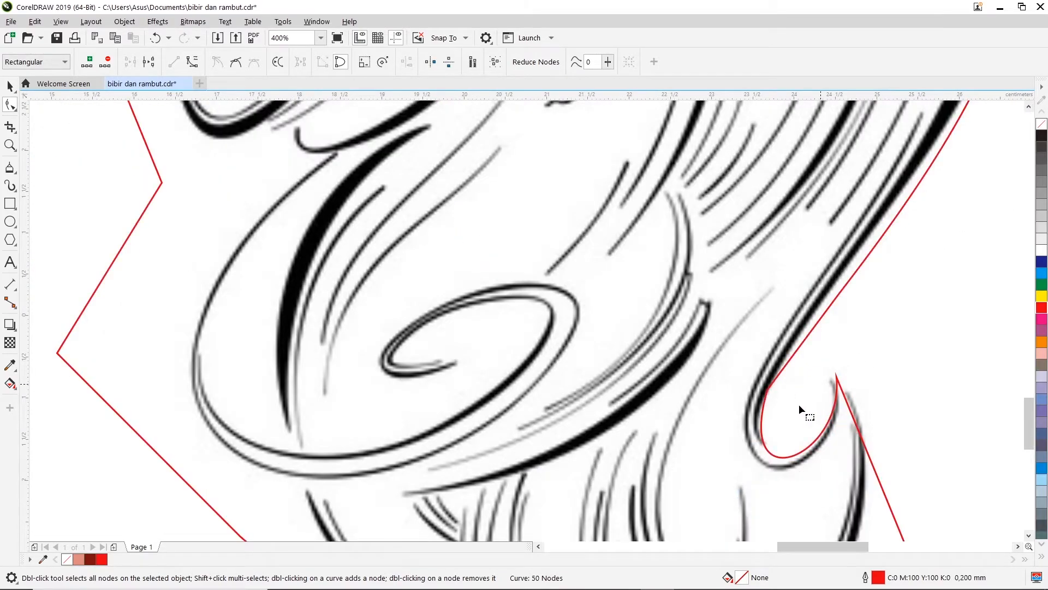
Step: Delete the extra node on the inner side of the hook so the long strand flows smoothly into it
{"action": "left_click", "coordinate": [769, 391]}
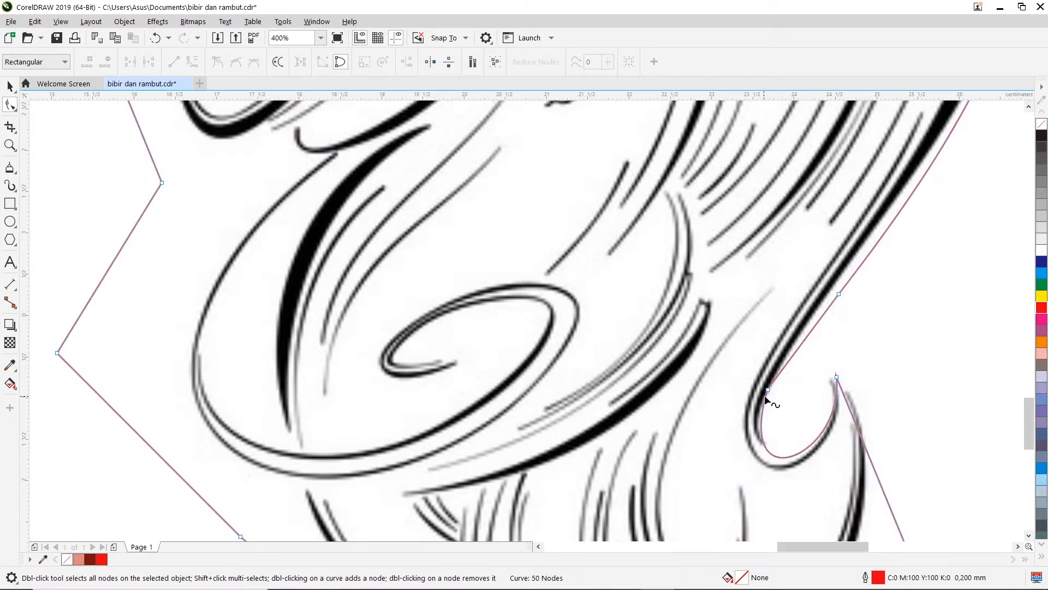
{"action": "left_click", "coordinate": [838, 294]}
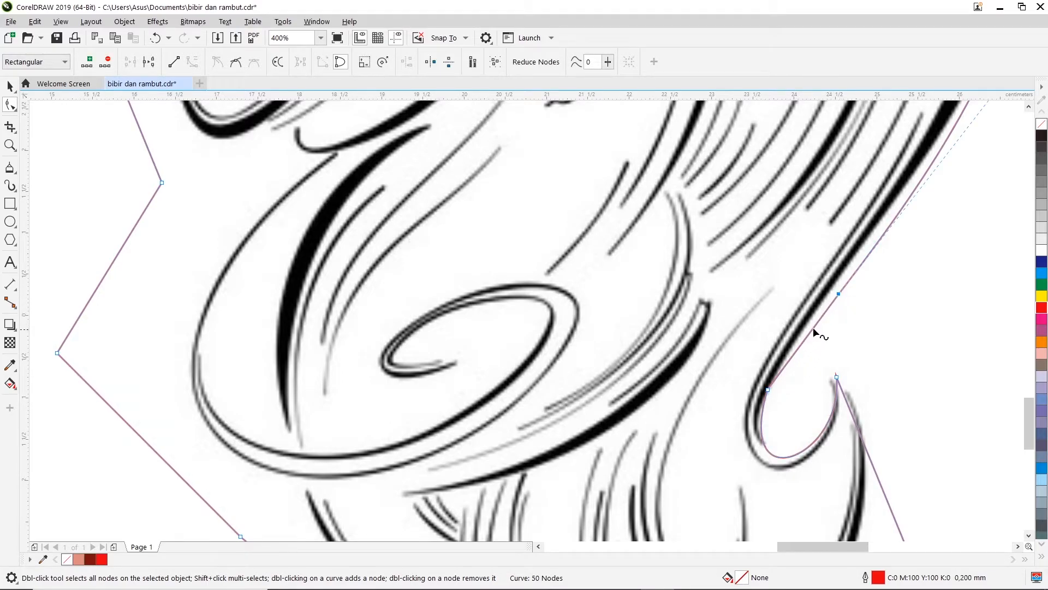
{"action": "left_click", "coordinate": [762, 427]}
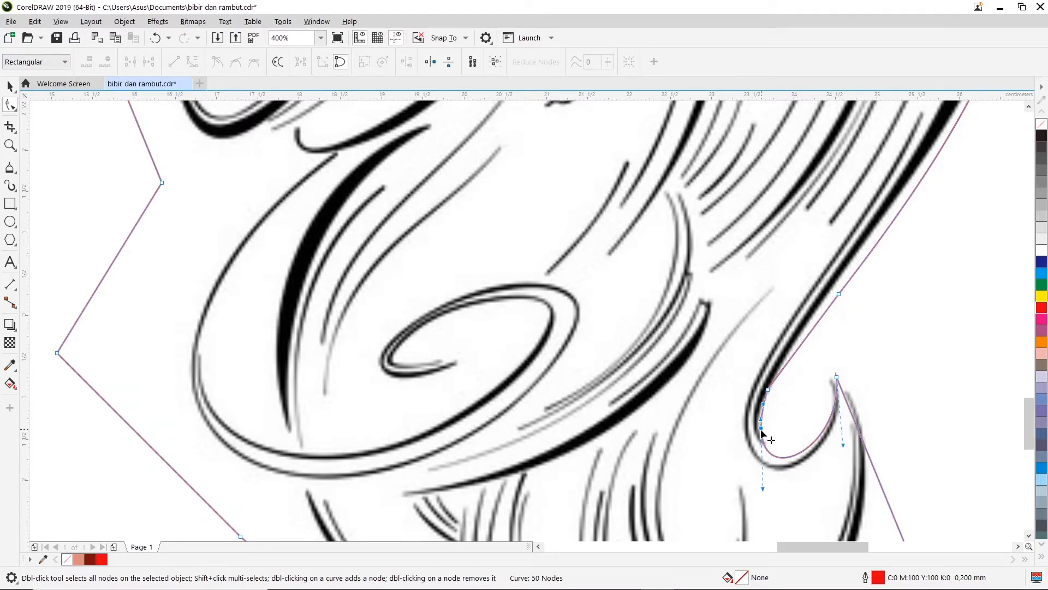
{"action": "left_click", "coordinate": [769, 393]}
{"action": "double_click", "coordinate": [768, 389]}
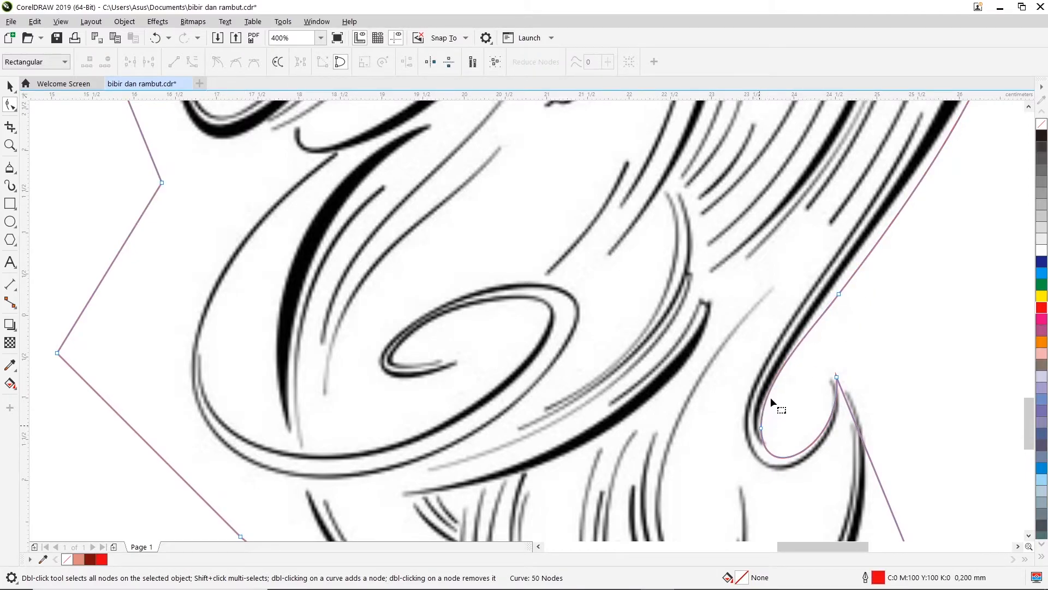
Step: Move the node beside the bottom lobe onto the hair and replace the adjacent outer corner node with a curve along the curl's outer strand
{"action": "scroll", "coordinate": [876, 469], "scroll_direction": "down", "scroll_amount": 2}
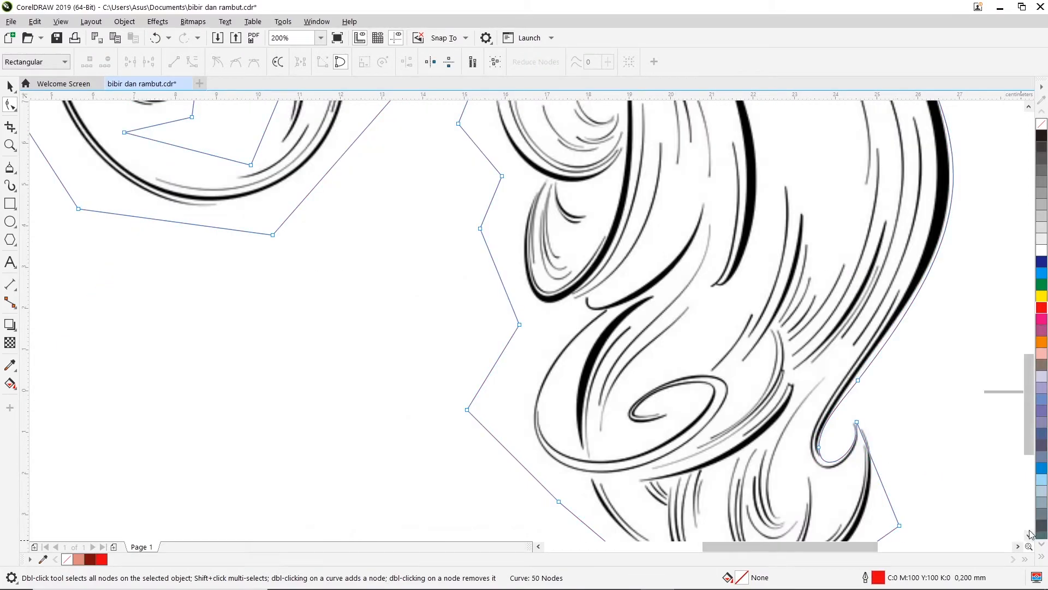
{"action": "left_click", "coordinate": [1028, 535]}
{"action": "left_click", "coordinate": [1029, 535]}
{"action": "left_click_drag", "start_coordinate": [811, 456], "coordinate": [794, 433]}
{"action": "right_click", "coordinate": [900, 393]}
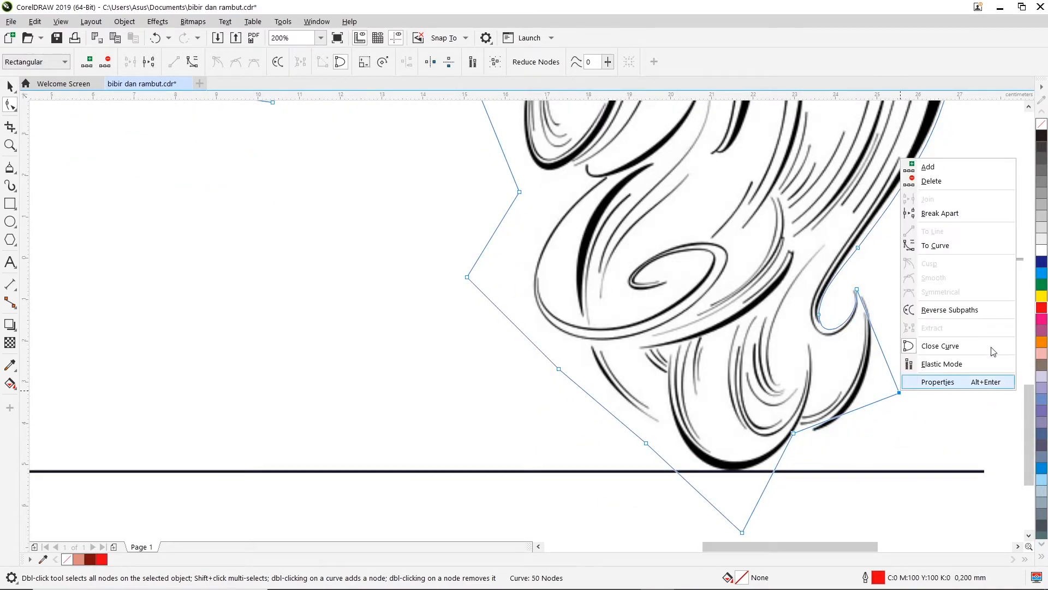
{"action": "left_click", "coordinate": [956, 244]}
{"action": "double_click", "coordinate": [900, 392]}
{"action": "left_click", "coordinate": [856, 290]}
{"action": "left_click_drag", "start_coordinate": [907, 414], "coordinate": [886, 433]}
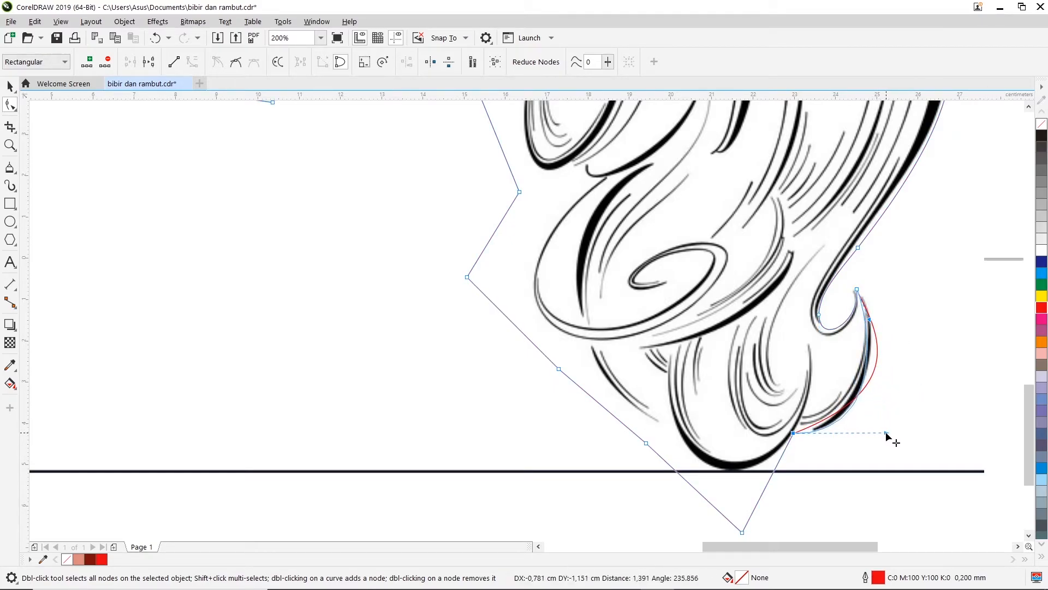
{"action": "left_click_drag", "start_coordinate": [870, 321], "coordinate": [885, 304]}
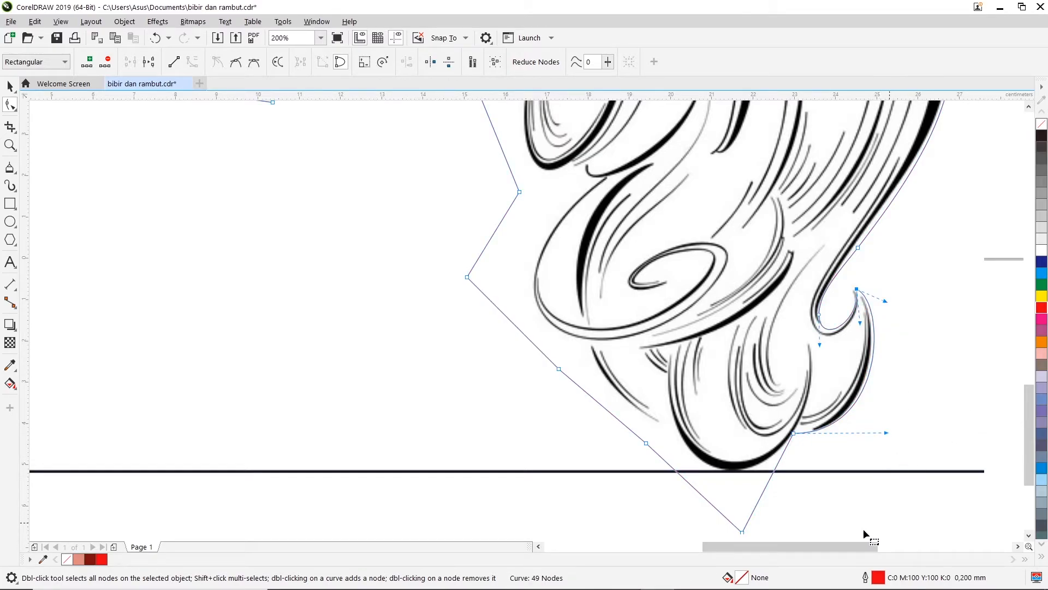
Step: Move the node on the other side of the bottom lobe onto the hair and replace the lowest corner node with a curve rounding the lobe
{"action": "left_click_drag", "start_coordinate": [648, 444], "coordinate": [673, 424]}
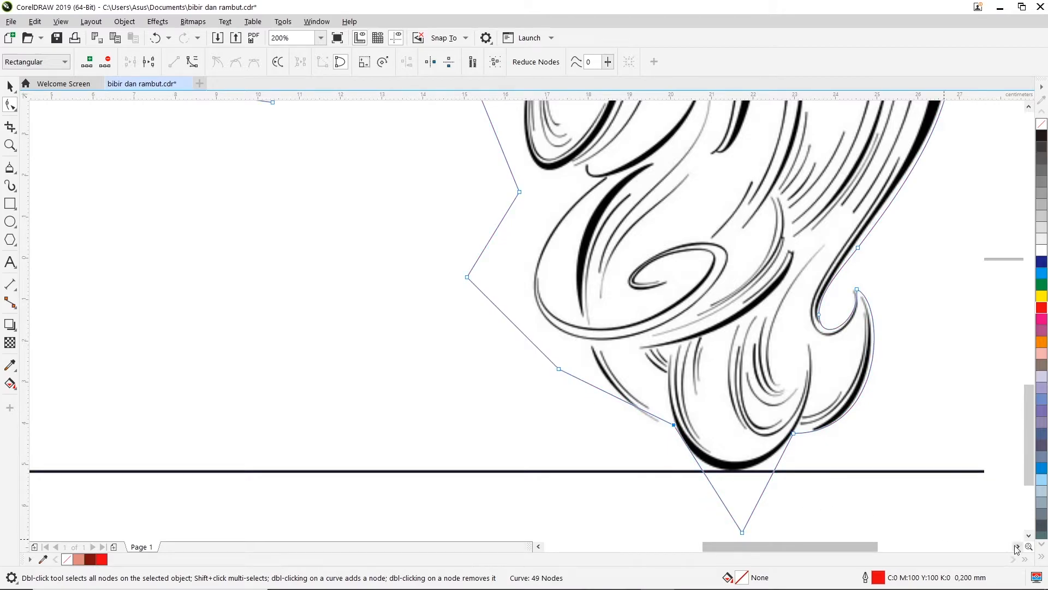
{"action": "left_click", "coordinate": [1028, 535]}
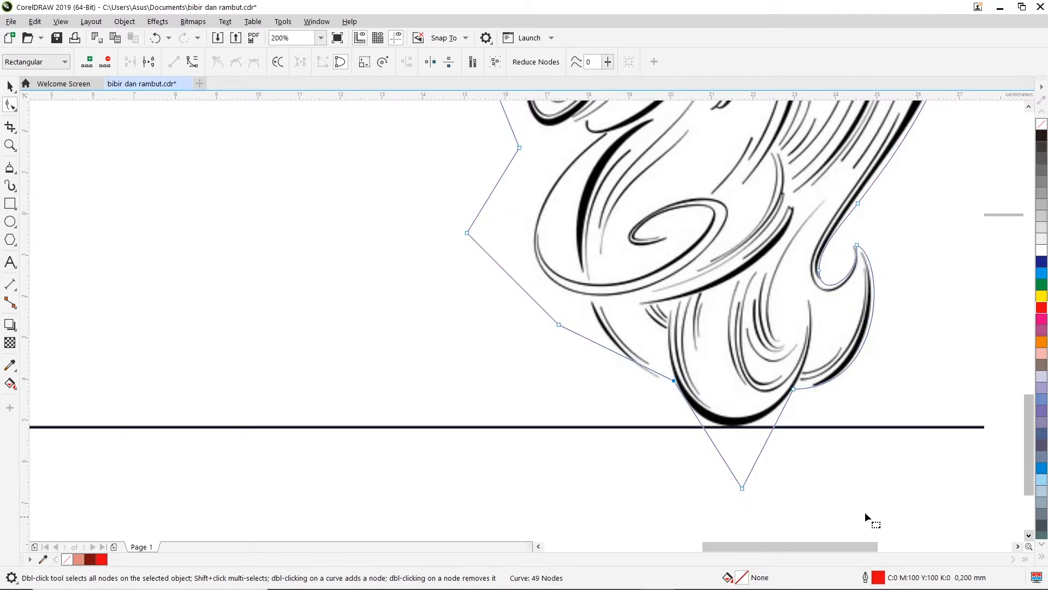
{"action": "right_click", "coordinate": [743, 489]}
{"action": "left_click", "coordinate": [778, 342]}
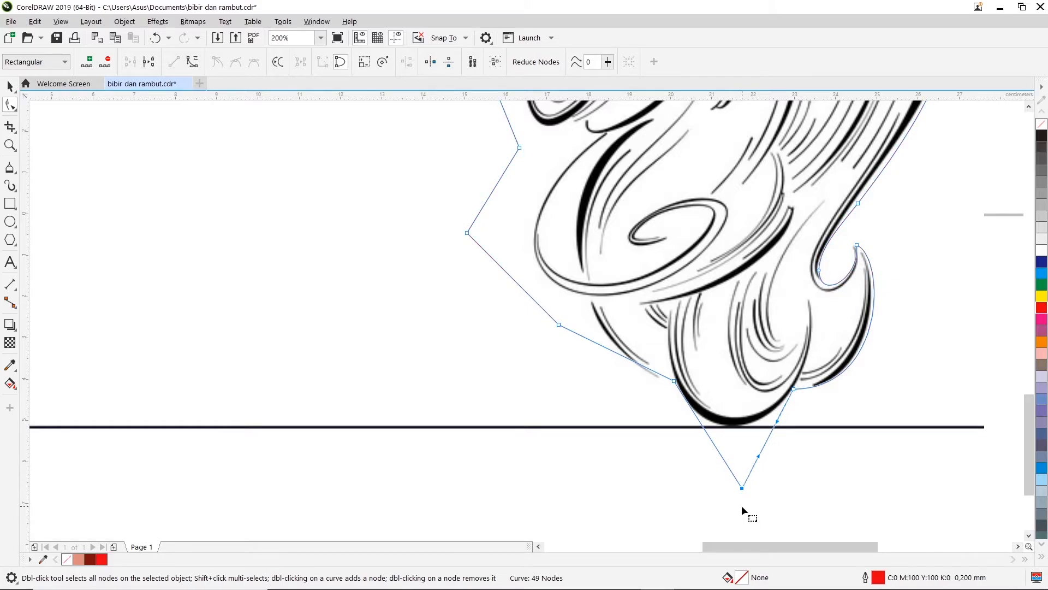
{"action": "double_click", "coordinate": [743, 488]}
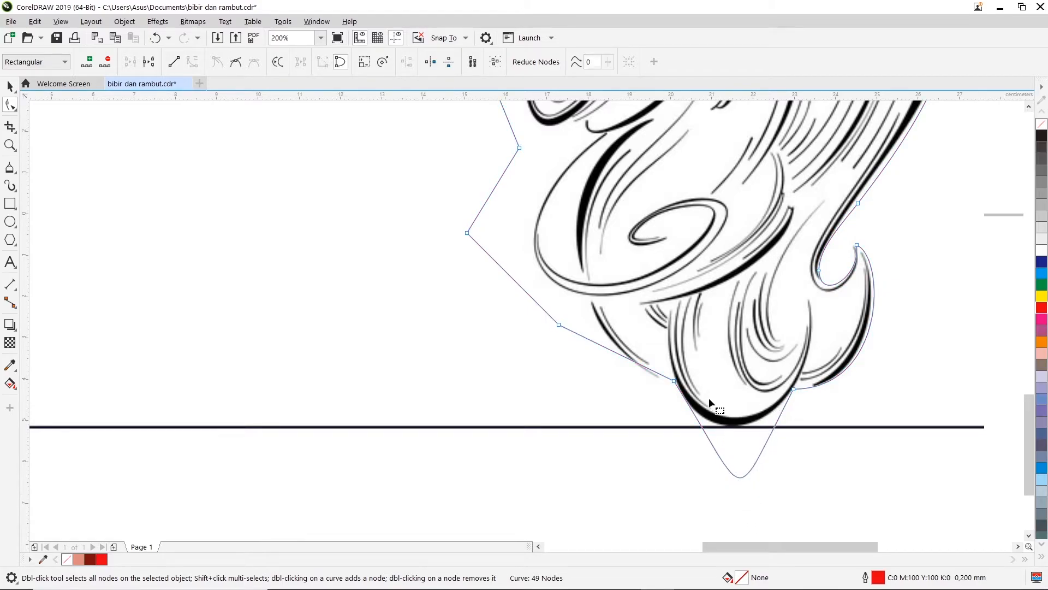
{"action": "left_click", "coordinate": [674, 381]}
{"action": "left_click_drag", "start_coordinate": [753, 504], "coordinate": [679, 401]}
{"action": "left_click", "coordinate": [734, 515]}
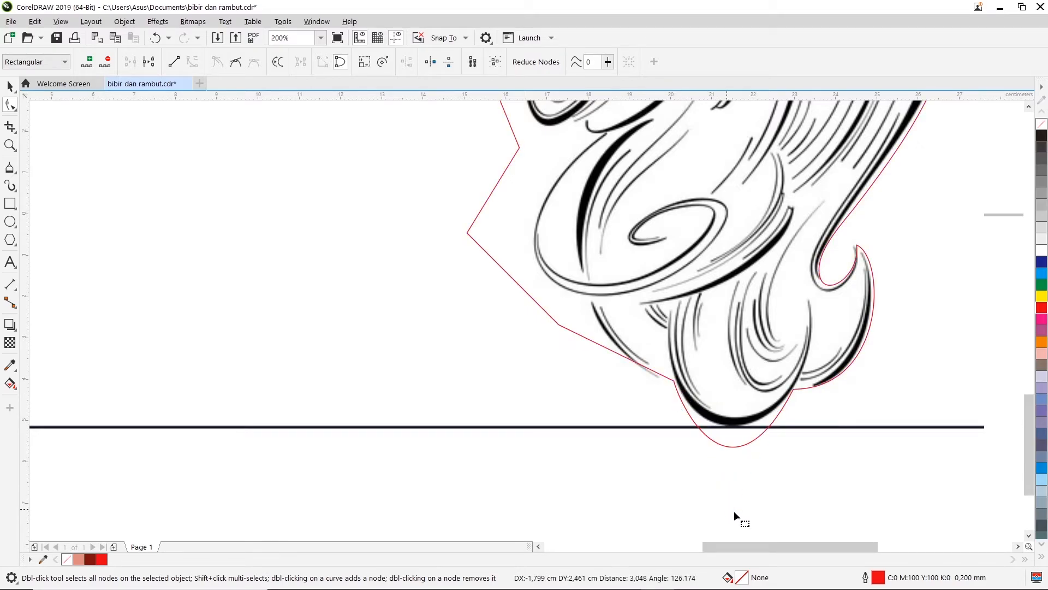
{"action": "left_click", "coordinate": [733, 514]}
{"action": "left_click_drag", "start_coordinate": [734, 513], "coordinate": [735, 468]}
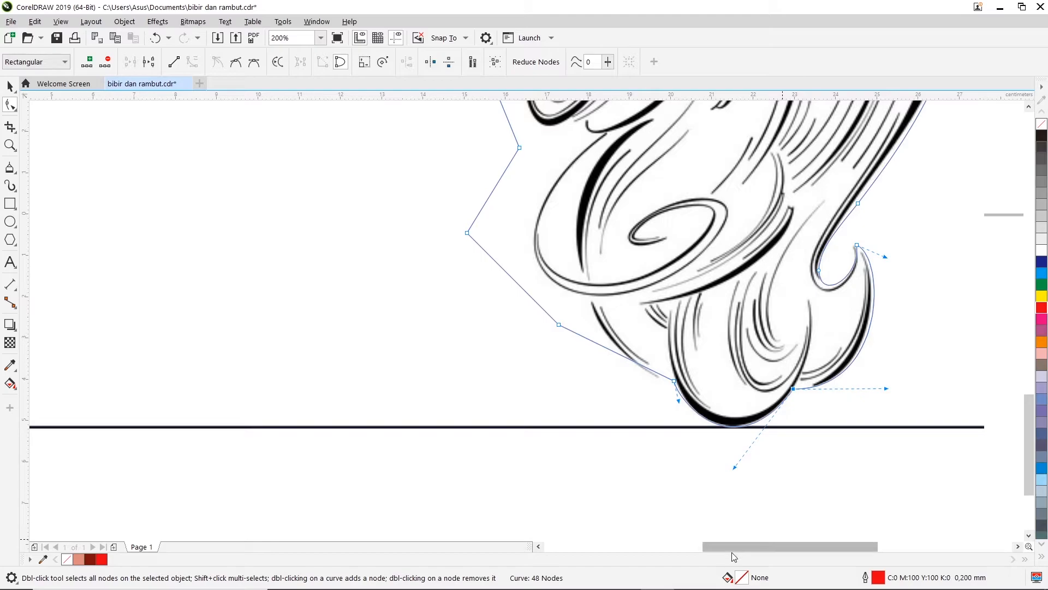
Step: Move the next corner node to the underside of the large spiral curl and curve the segment below it along the short lower strand
{"action": "left_click", "coordinate": [539, 547]}
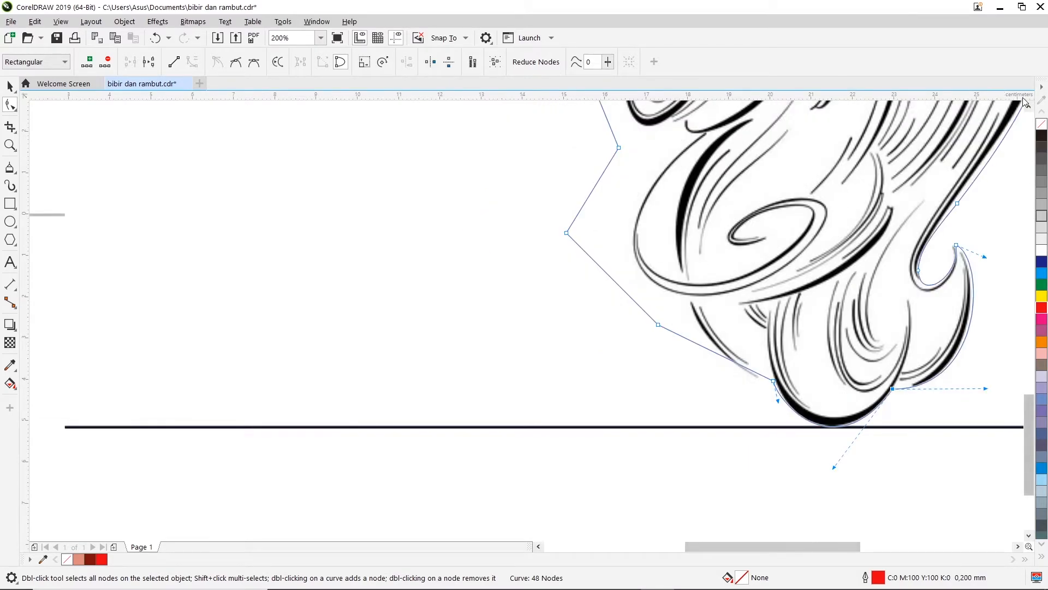
{"action": "left_click", "coordinate": [1028, 107]}
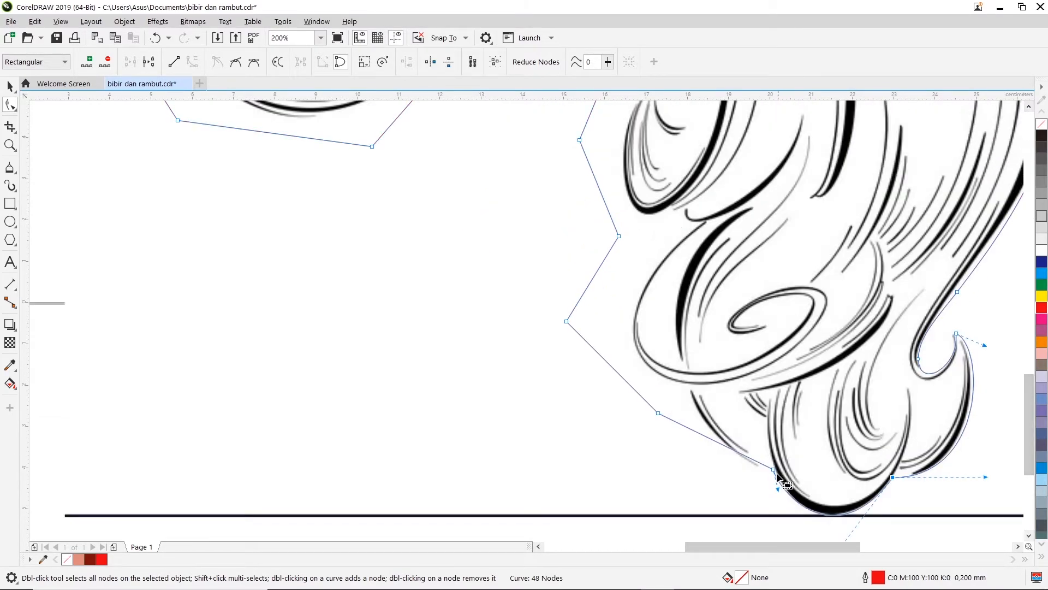
{"action": "left_click_drag", "start_coordinate": [659, 414], "coordinate": [690, 386]}
{"action": "right_click", "coordinate": [738, 434]}
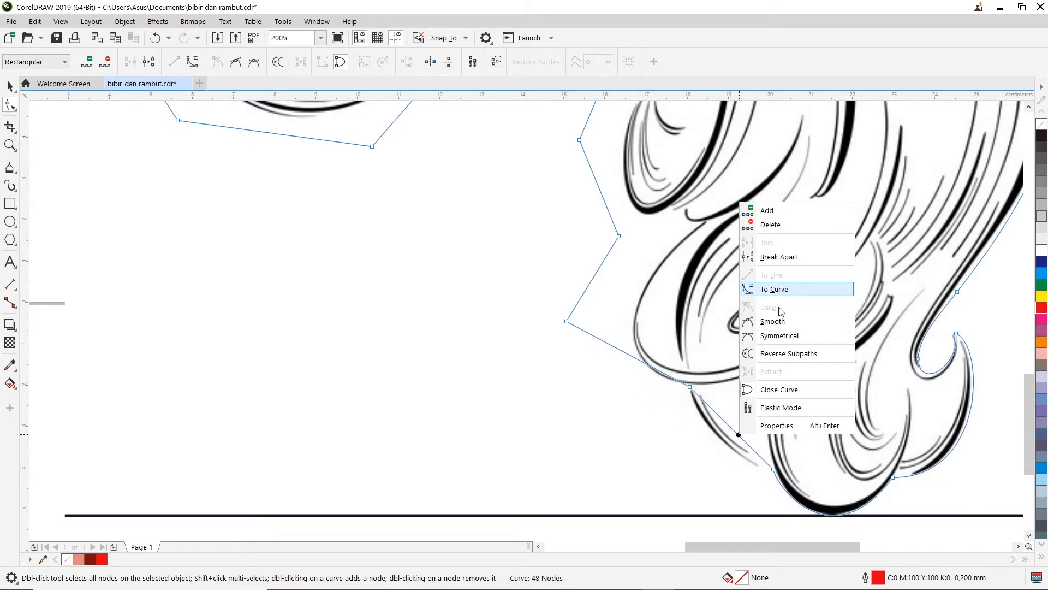
{"action": "left_click", "coordinate": [780, 299]}
{"action": "left_click_drag", "start_coordinate": [716, 411], "coordinate": [757, 471]}
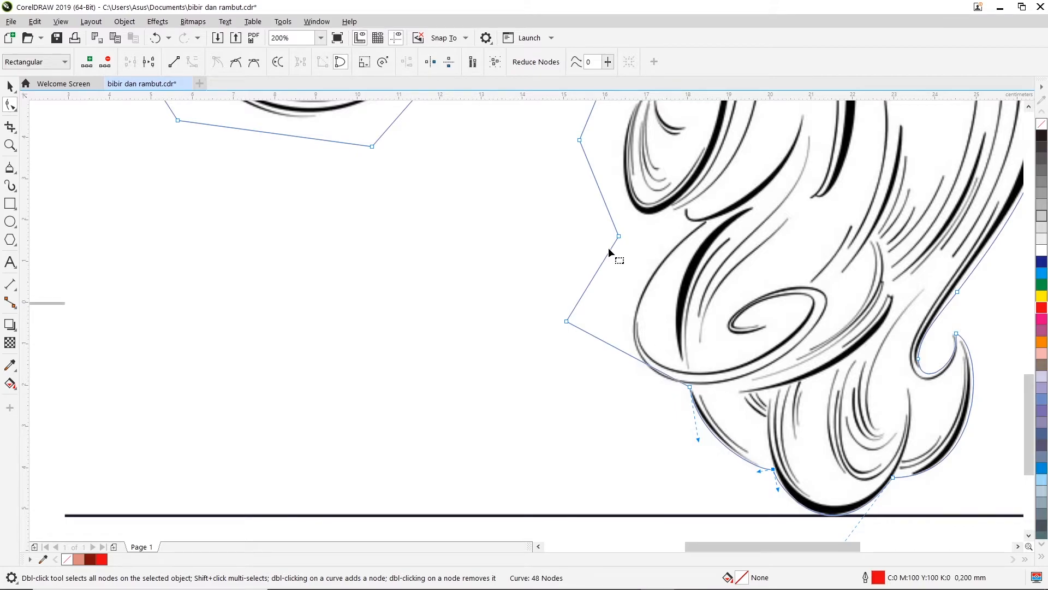
Step: Move the node above the large spiral curl onto its upper notch and replace the outer corner node with a curve following the curl
{"action": "left_click_drag", "start_coordinate": [619, 239], "coordinate": [691, 239]}
{"action": "right_click", "coordinate": [566, 321]}
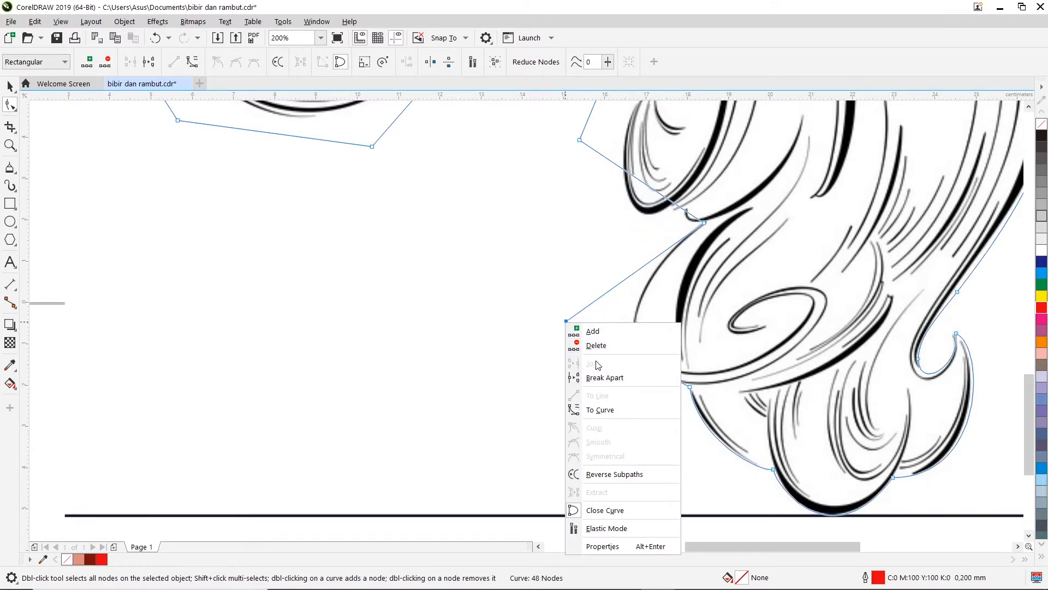
{"action": "left_click", "coordinate": [600, 410]}
{"action": "double_click", "coordinate": [566, 321]}
{"action": "left_click", "coordinate": [690, 386]}
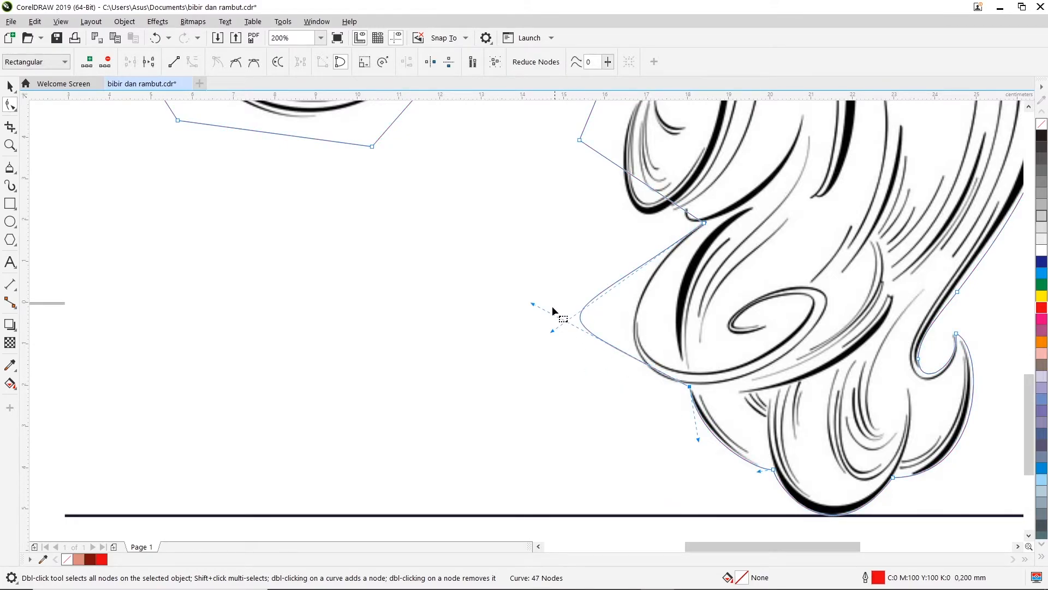
{"action": "left_click_drag", "start_coordinate": [535, 308], "coordinate": [671, 387]}
{"action": "mouse_move", "coordinate": [552, 331]}
{"action": "left_mouse_down"}
{"action": "mouse_move", "coordinate": [573, 336]}
{"action": "mouse_move", "coordinate": [563, 329]}
{"action": "left_mouse_up"}
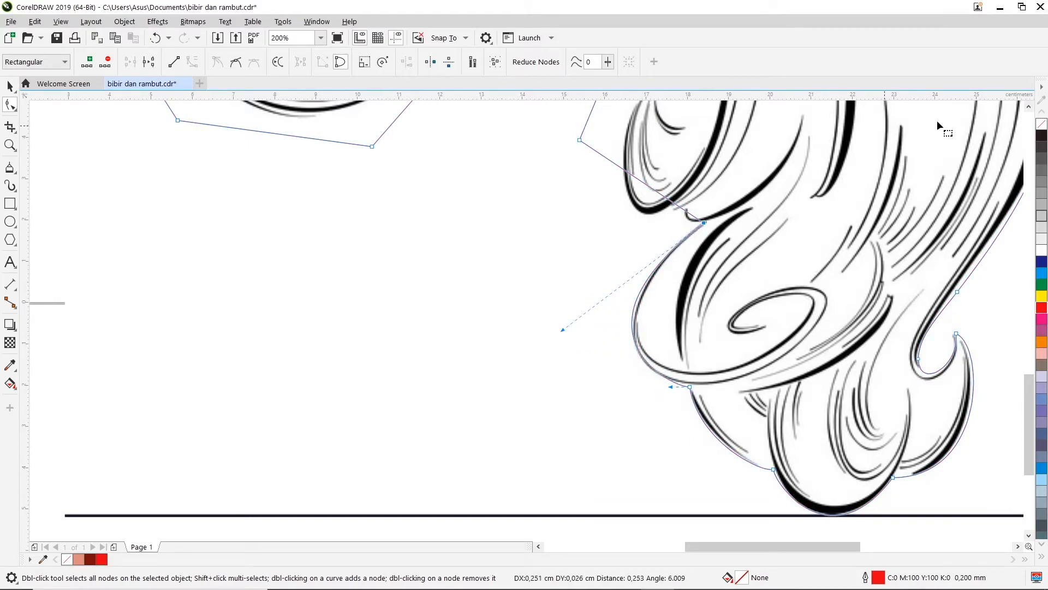
Step: Add a node where the outline crosses the small lobe's thick strand and convert the short segment below it to a curve
{"action": "left_click", "coordinate": [1030, 107]}
{"action": "left_click", "coordinate": [1029, 107]}
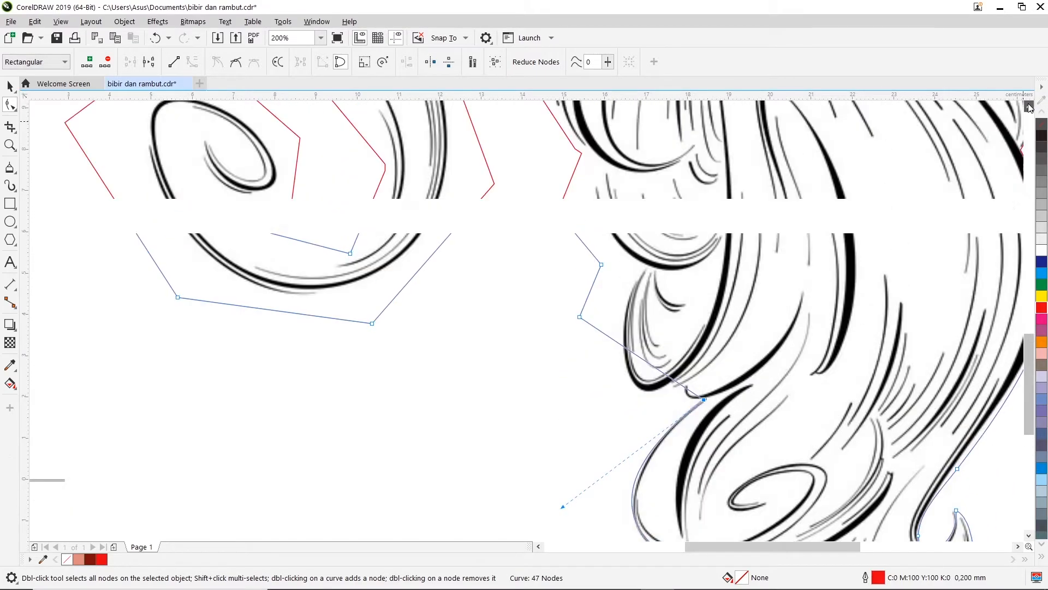
{"action": "double_click", "coordinate": [673, 379]}
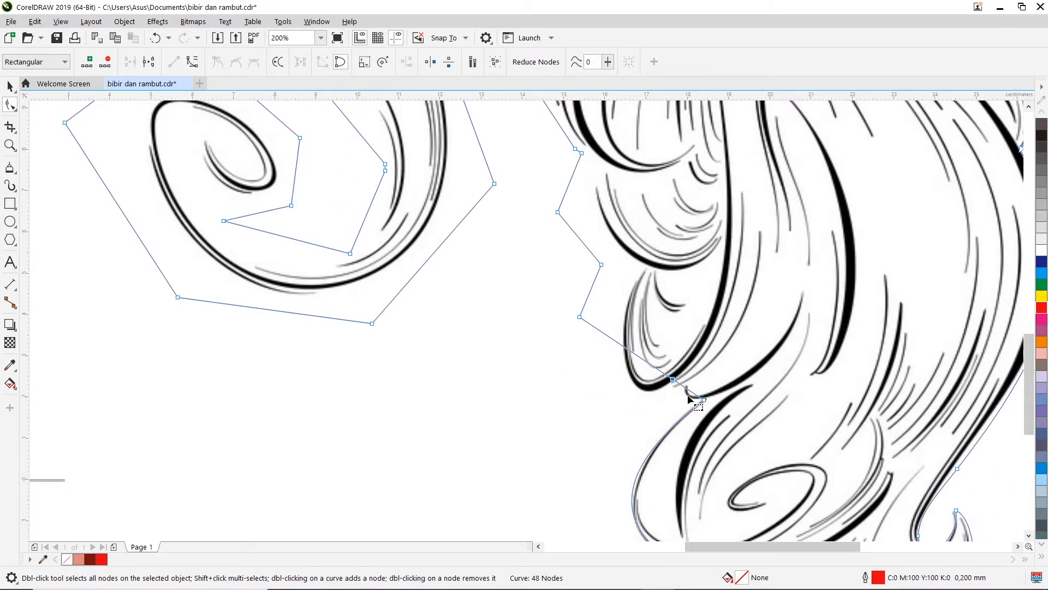
{"action": "right_click", "coordinate": [688, 392]}
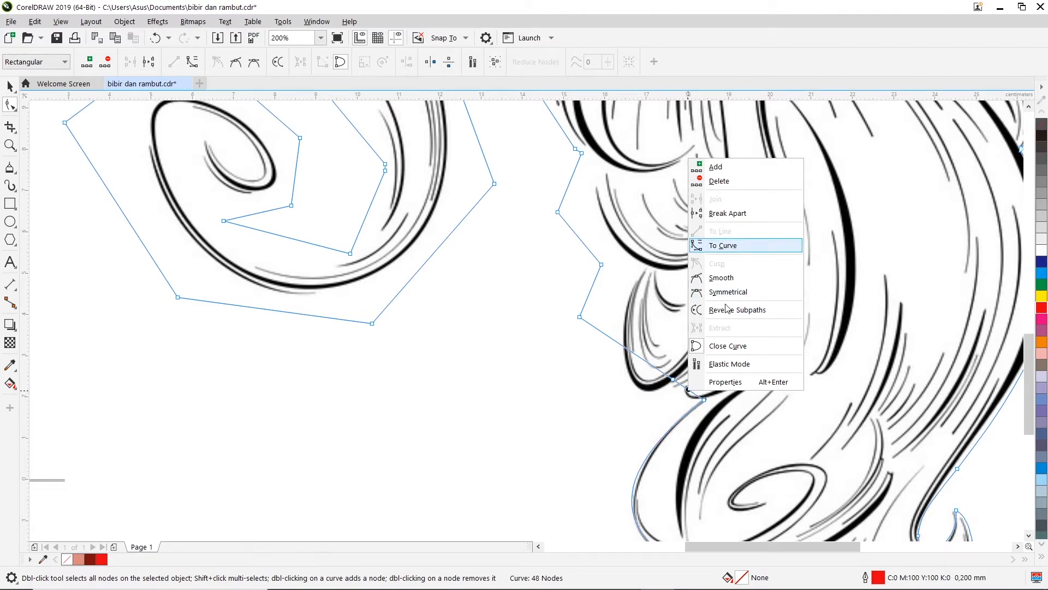
{"action": "left_click", "coordinate": [730, 242]}
{"action": "scroll", "coordinate": [688, 390], "scroll_direction": "up", "scroll_amount": 4}
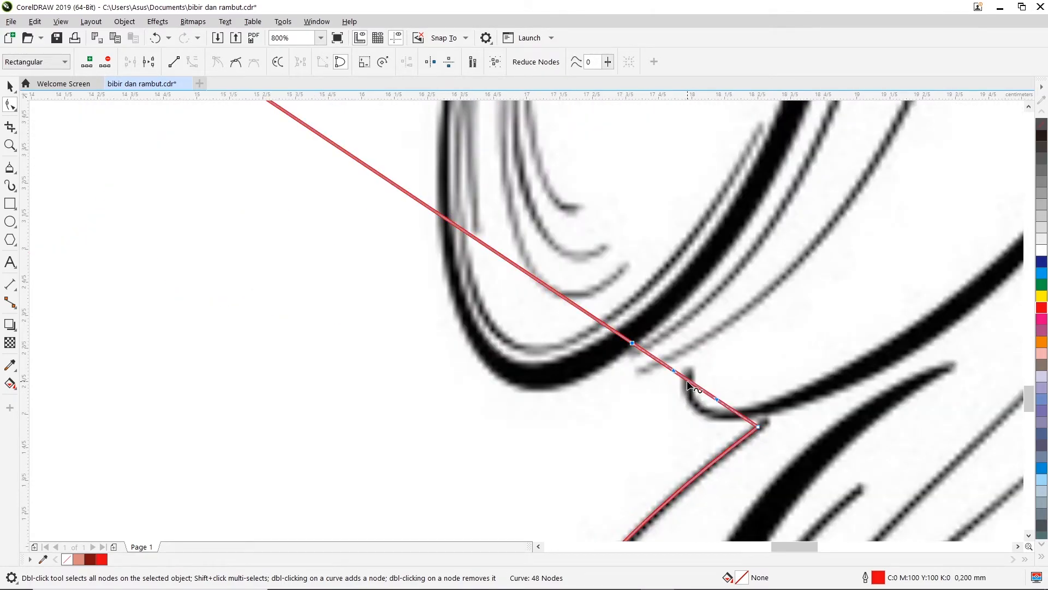
{"action": "left_click_drag", "start_coordinate": [672, 407], "coordinate": [686, 385]}
{"action": "left_click", "coordinate": [690, 382]}
{"action": "right_click", "coordinate": [691, 381]}
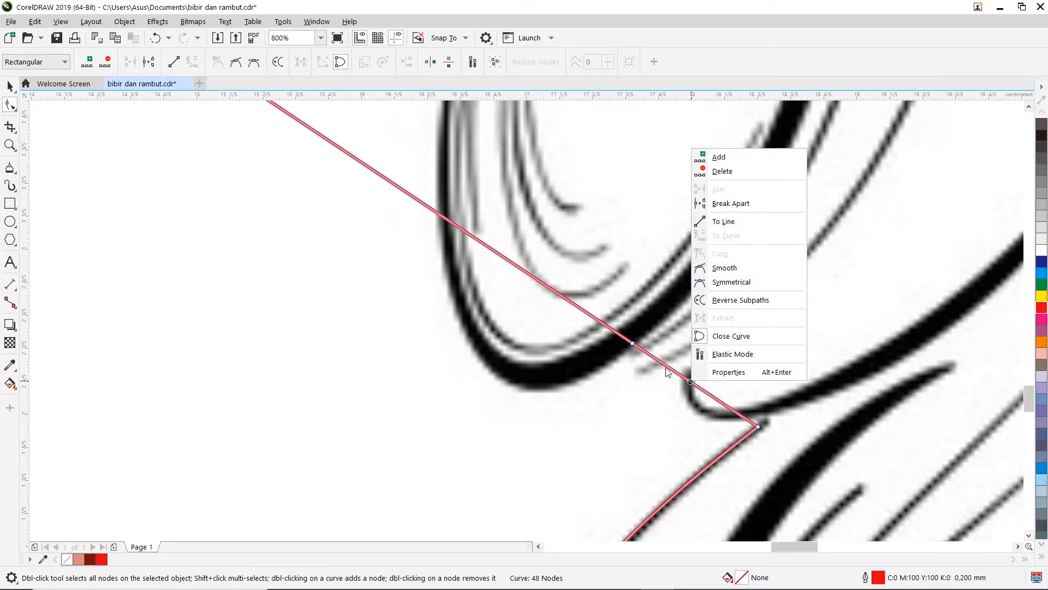
{"action": "key", "text": "Escape"}
Step: Adjust the curve handles of the short segment below the small lobe so it bows around the hooked strand tip
{"action": "left_click", "coordinate": [631, 343]}
{"action": "right_click", "coordinate": [631, 343]}
{"action": "left_click", "coordinate": [675, 368]}
{"action": "left_click_drag", "start_coordinate": [651, 395], "coordinate": [632, 418]}
{"action": "left_click_drag", "start_coordinate": [718, 400], "coordinate": [706, 428]}
{"action": "scroll", "coordinate": [724, 369], "scroll_direction": "up", "scroll_amount": 1}
{"action": "scroll", "coordinate": [724, 368], "scroll_direction": "down", "scroll_amount": 1}
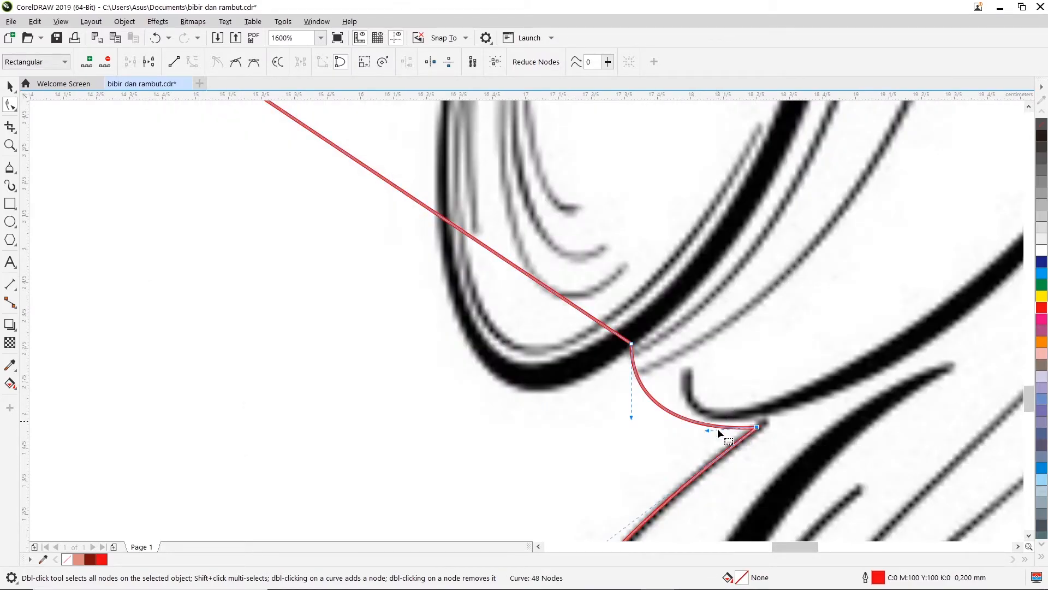
{"action": "left_click_drag", "start_coordinate": [631, 418], "coordinate": [636, 397]}
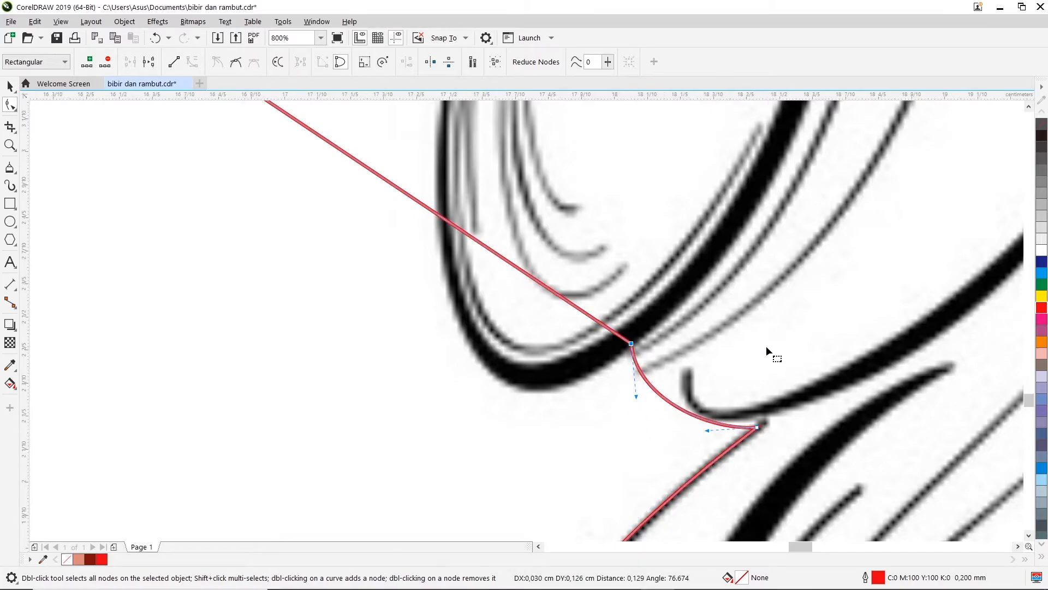
{"action": "scroll", "coordinate": [766, 346], "scroll_direction": "up", "scroll_amount": 1}
{"action": "scroll", "coordinate": [764, 347], "scroll_direction": "down", "scroll_amount": 2}
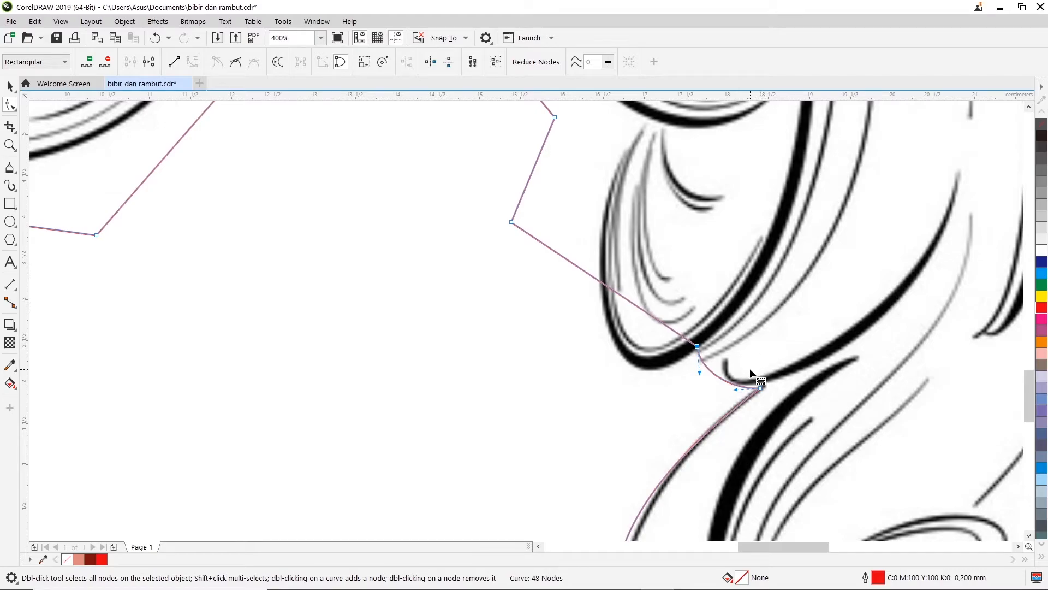
{"action": "left_click_drag", "start_coordinate": [736, 394], "coordinate": [737, 400]}
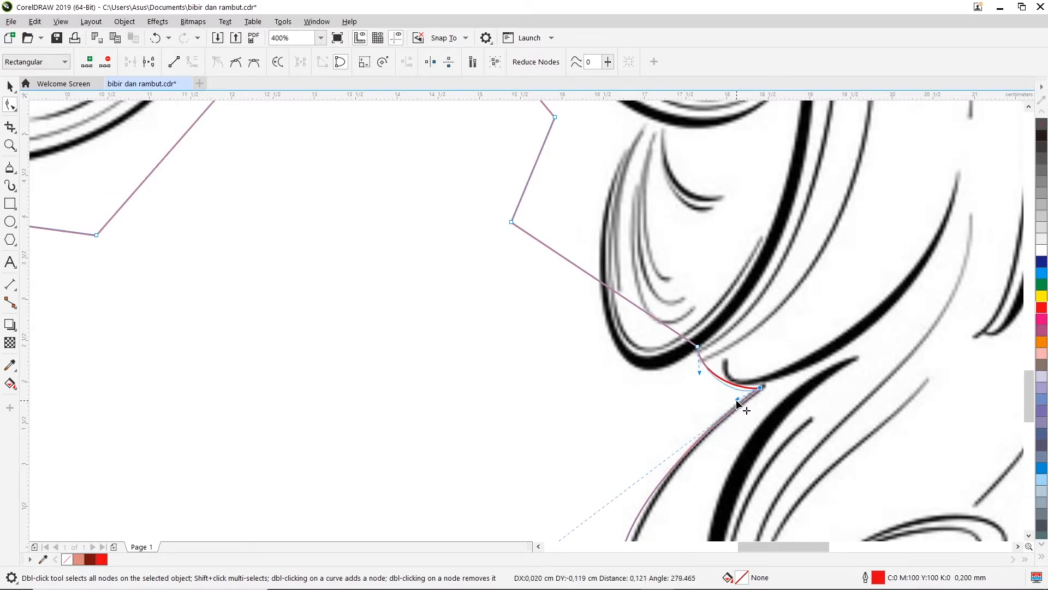
Step: Move the next corner node to the top of the small lobe, convert the segment below to a curve, and shape it around the lobe
{"action": "left_click_drag", "start_coordinate": [511, 222], "coordinate": [646, 117]}
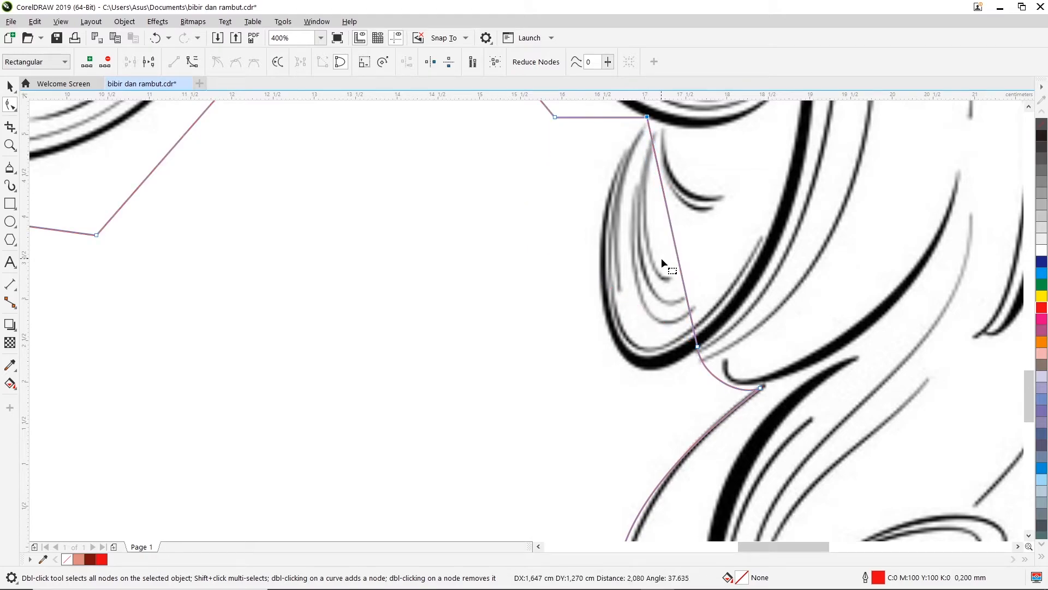
{"action": "right_click", "coordinate": [675, 246]}
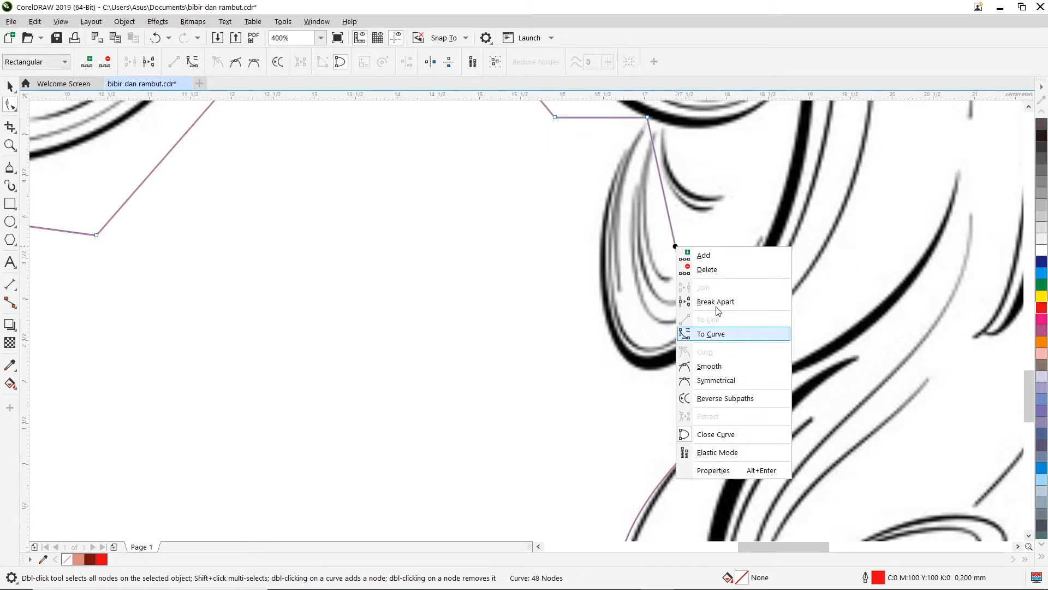
{"action": "left_click", "coordinate": [710, 333]}
{"action": "left_click_drag", "start_coordinate": [666, 198], "coordinate": [587, 252]}
{"action": "left_click_drag", "start_coordinate": [689, 326], "coordinate": [697, 346]}
{"action": "left_click", "coordinate": [697, 346]}
{"action": "left_click_drag", "start_coordinate": [618, 325], "coordinate": [640, 431]}
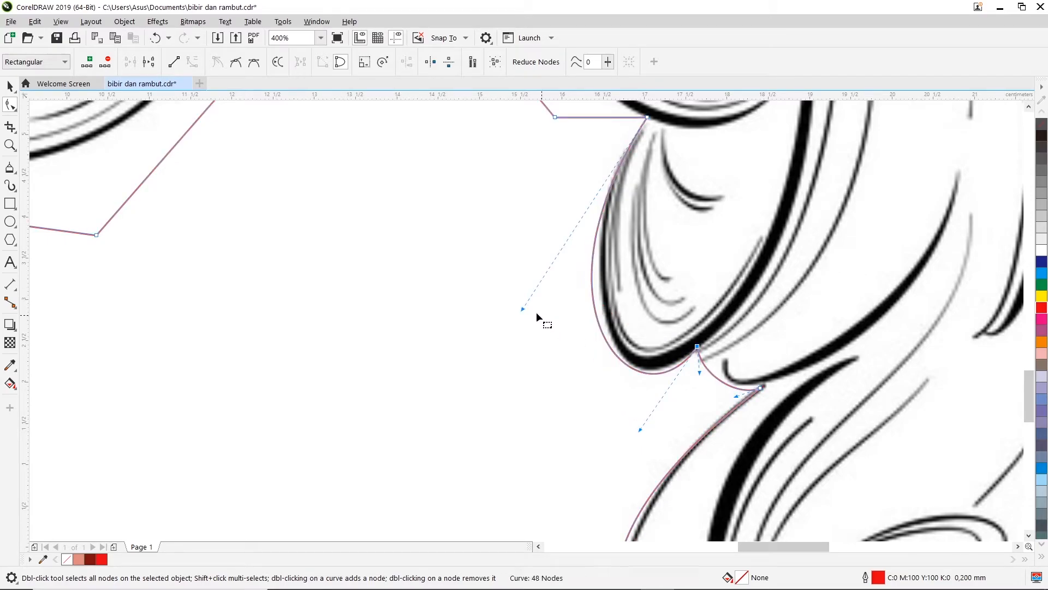
{"action": "left_click_drag", "start_coordinate": [523, 310], "coordinate": [532, 288]}
{"action": "scroll", "coordinate": [568, 306], "scroll_direction": "down", "scroll_amount": 1}
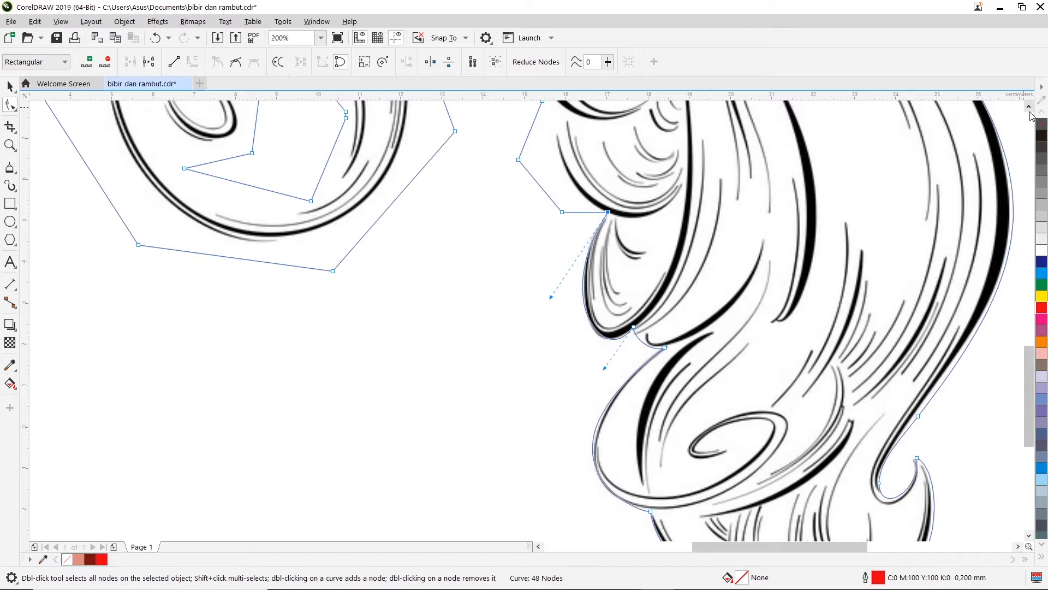
{"action": "scroll", "coordinate": [1029, 117], "scroll_direction": "up", "scroll_amount": 5}
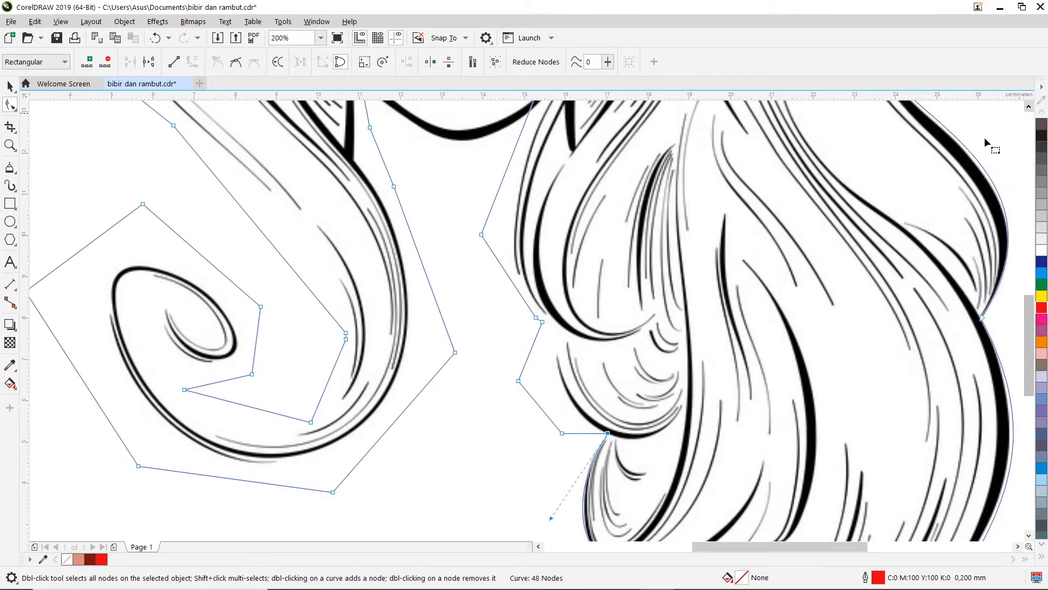
Step: Convert the segment beside the second lobe to a curve, remove its corner node, and fit it around the lobe from a node at its top
{"action": "scroll", "coordinate": [527, 371], "scroll_direction": "up", "scroll_amount": 1}
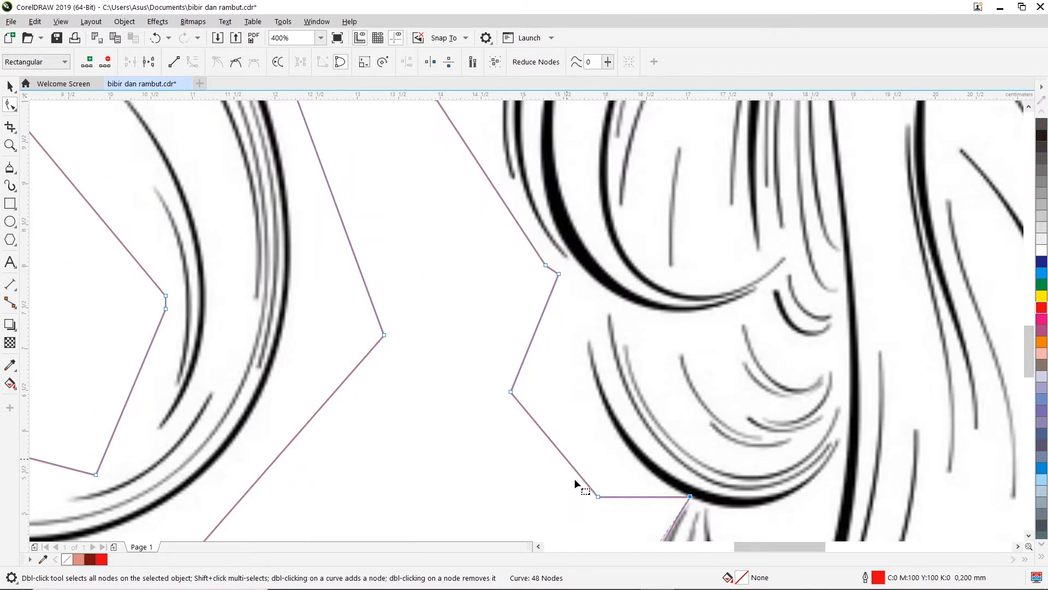
{"action": "right_click", "coordinate": [599, 496]}
{"action": "left_click", "coordinate": [623, 351]}
{"action": "double_click", "coordinate": [598, 495]}
{"action": "left_click_drag", "start_coordinate": [511, 392], "coordinate": [585, 291]}
{"action": "left_click_drag", "start_coordinate": [642, 386], "coordinate": [579, 322]}
{"action": "left_click_drag", "start_coordinate": [566, 497], "coordinate": [576, 446]}
{"action": "scroll", "coordinate": [533, 309], "scroll_direction": "down", "scroll_amount": 1}
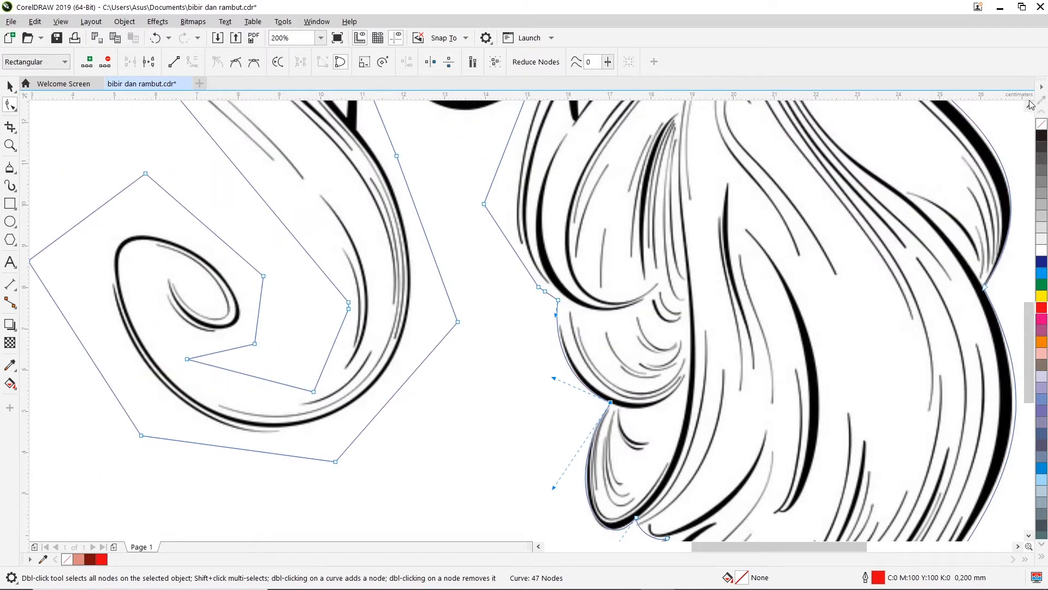
Step: Delete the two closely spaced nodes on the outline just above the second lobe's top node
{"action": "left_click", "coordinate": [1029, 107]}
{"action": "left_click", "coordinate": [1029, 107]}
{"action": "left_click", "coordinate": [1029, 107]}
{"action": "left_click", "coordinate": [1029, 107]}
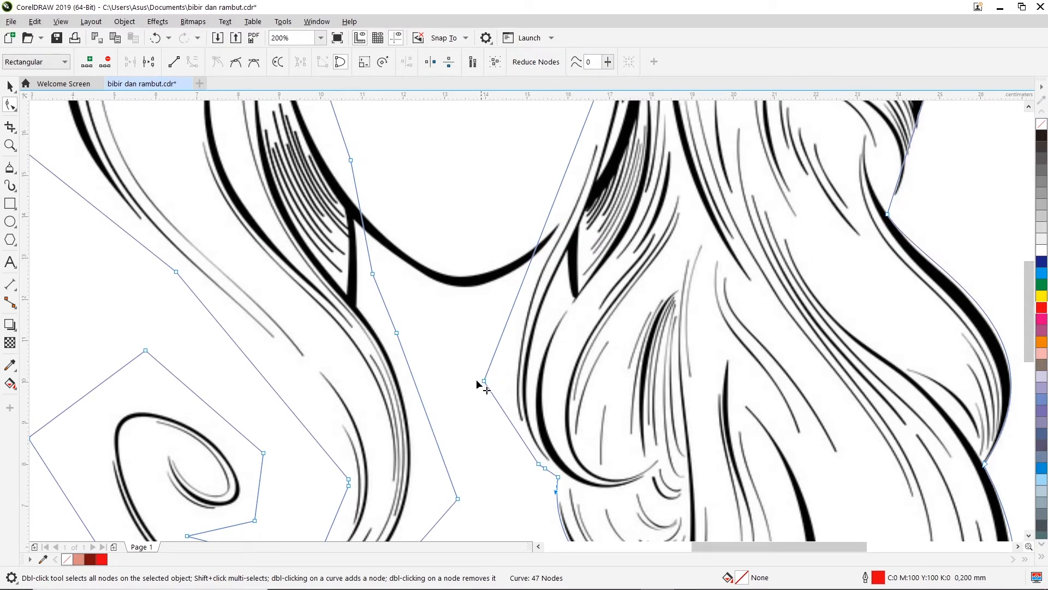
{"action": "double_click", "coordinate": [538, 464]}
{"action": "double_click", "coordinate": [538, 464]}
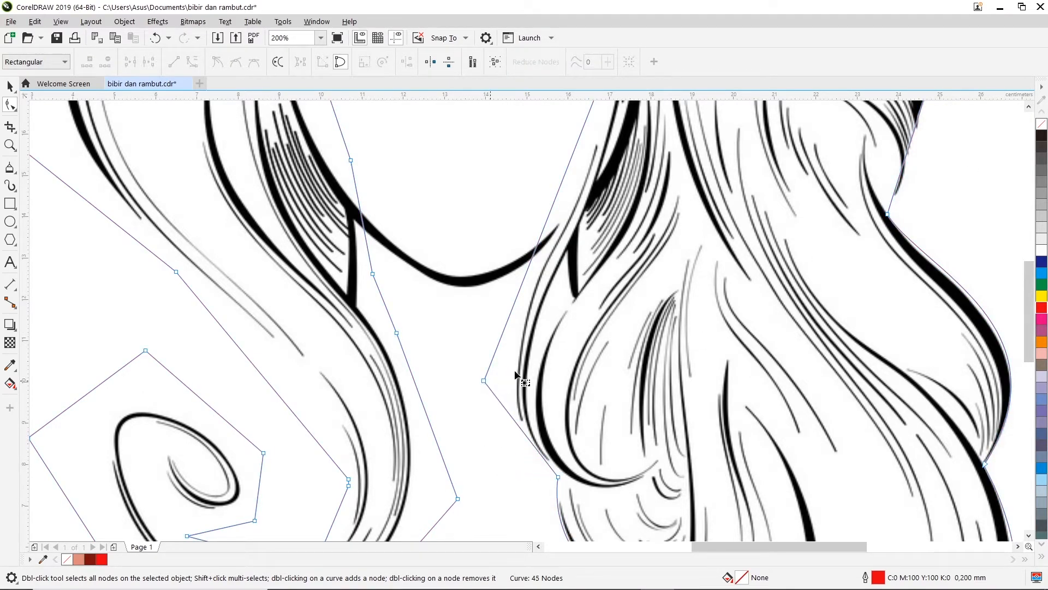
Step: Move the face opening's upper-right node onto the hairline and replace the two corner nodes below it with one curve segment
{"action": "scroll", "coordinate": [680, 183], "scroll_direction": "up", "scroll_amount": 3}
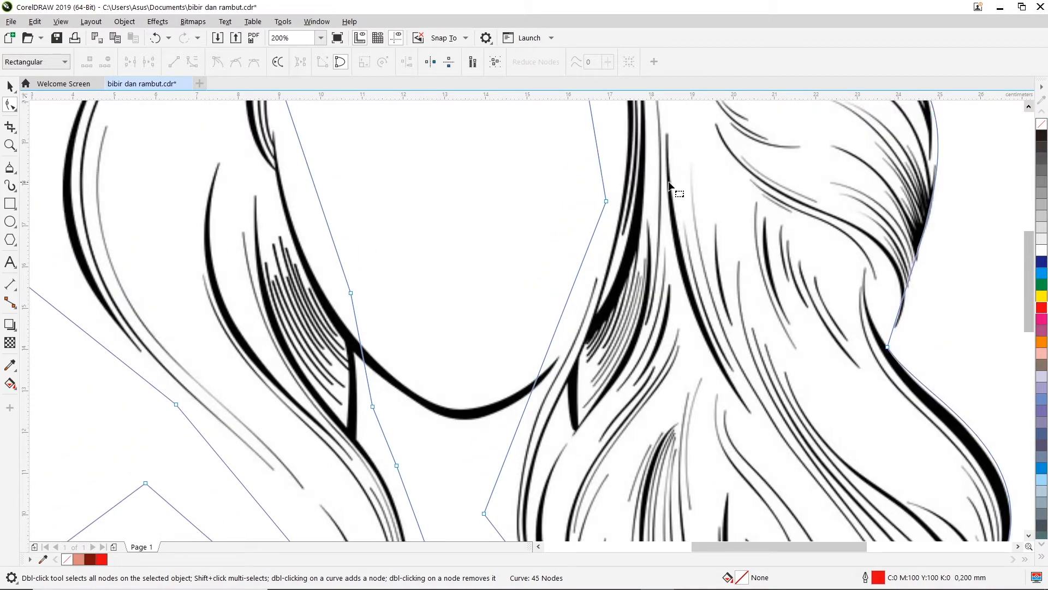
{"action": "scroll", "coordinate": [607, 204], "scroll_direction": "down", "scroll_amount": 2}
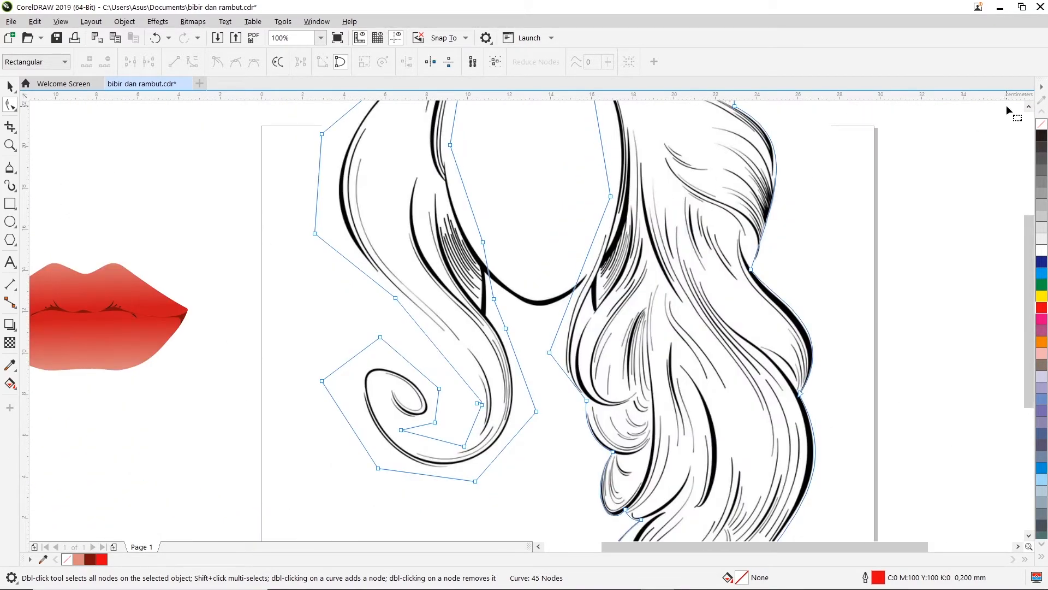
{"action": "left_click", "coordinate": [1029, 108]}
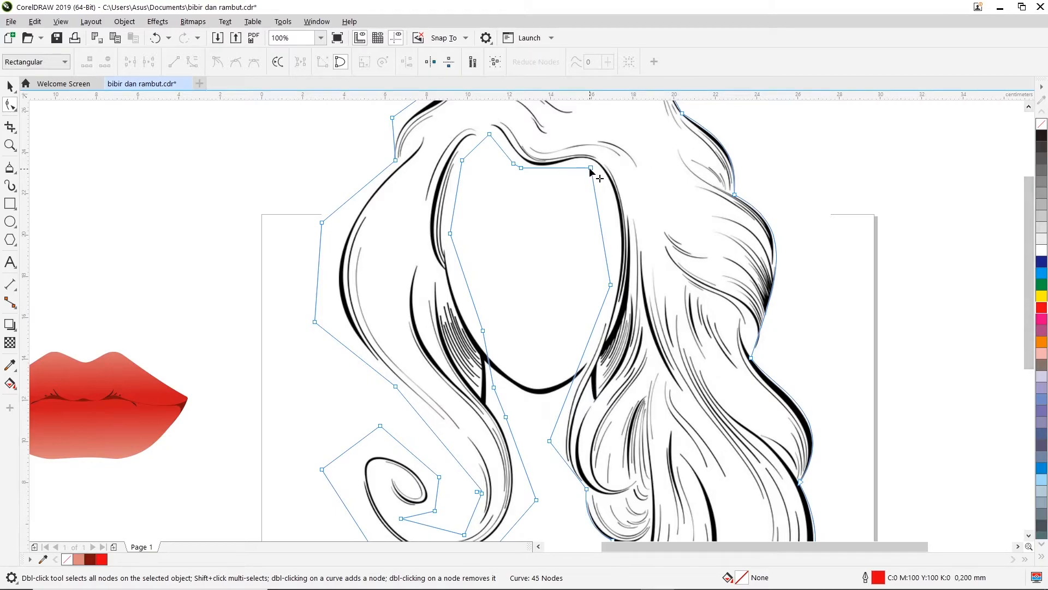
{"action": "left_click_drag", "start_coordinate": [591, 168], "coordinate": [592, 159]}
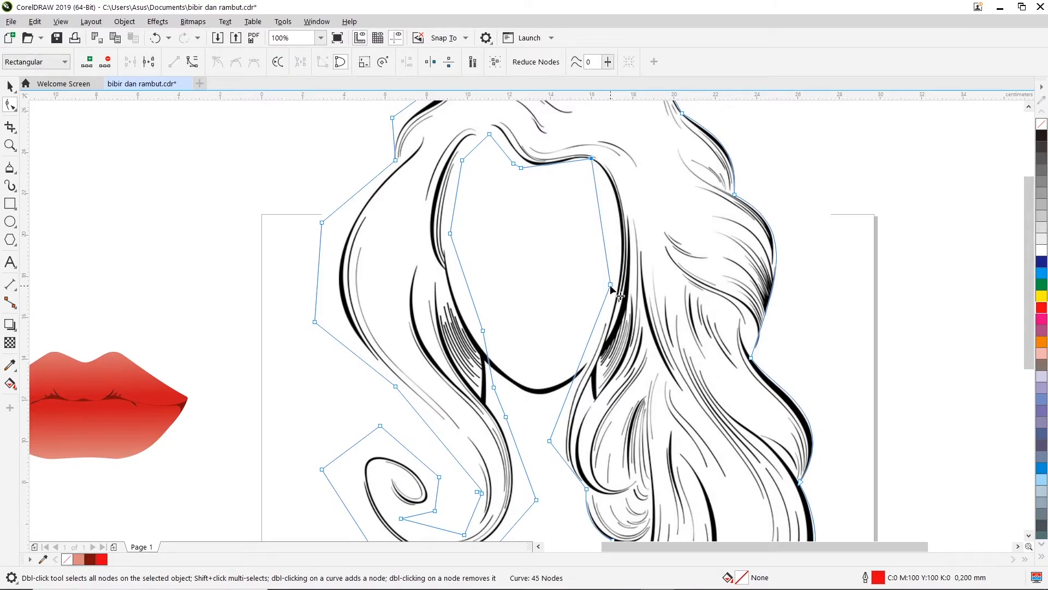
{"action": "double_click", "coordinate": [549, 441]}
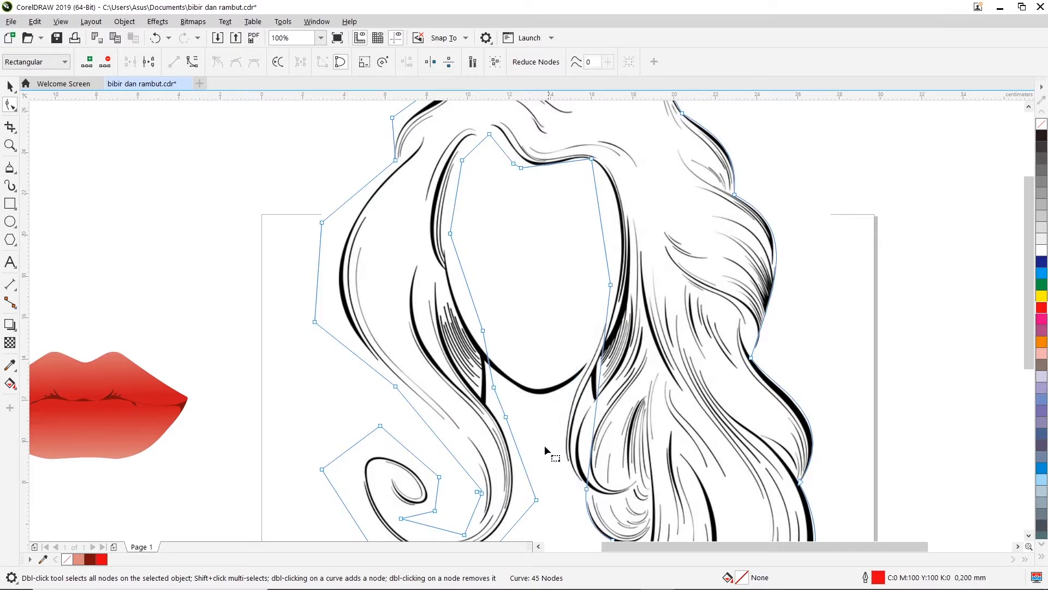
{"action": "right_click", "coordinate": [598, 404]}
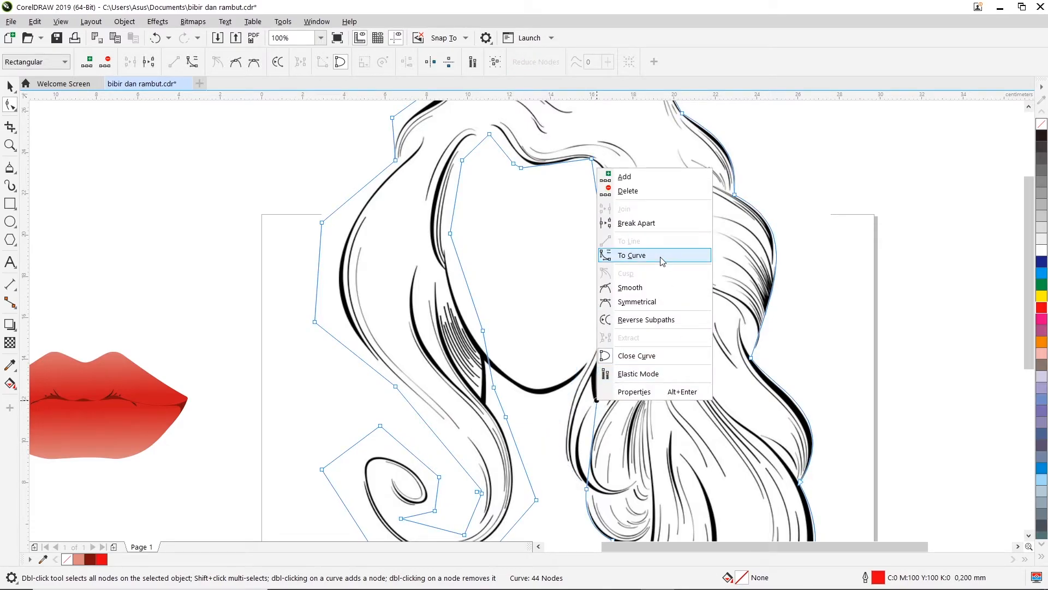
{"action": "left_click", "coordinate": [662, 254]}
{"action": "double_click", "coordinate": [610, 284]}
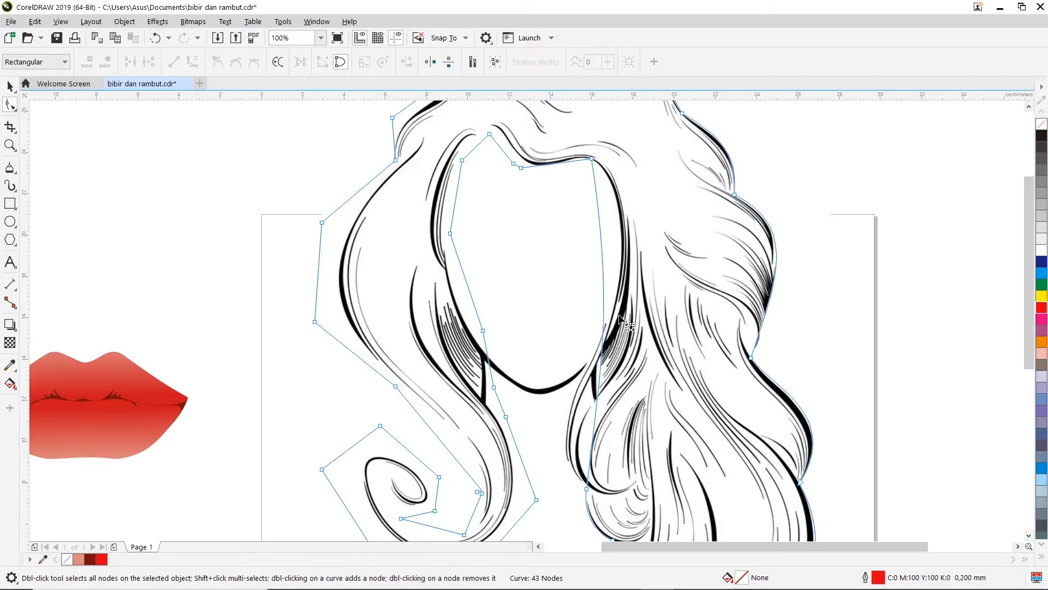
Step: Adjust both curve handles of the long right-hand face segment so it follows the hair edge from the forehead down to the lobe
{"action": "left_click_drag", "start_coordinate": [593, 160], "coordinate": [651, 208]}
{"action": "left_click_drag", "start_coordinate": [557, 396], "coordinate": [508, 423]}
{"action": "left_click_drag", "start_coordinate": [653, 211], "coordinate": [689, 304]}
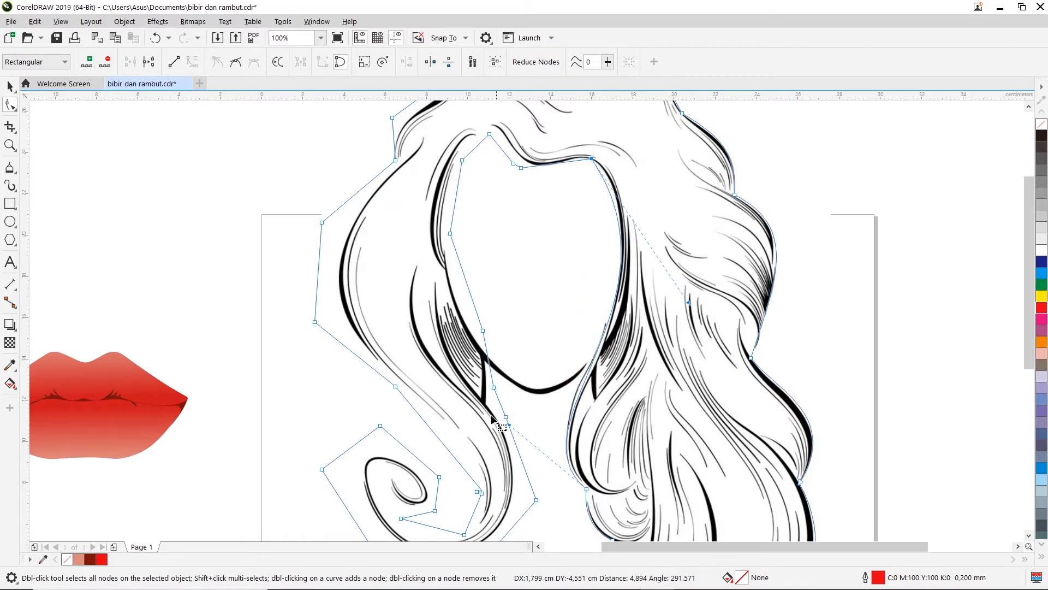
{"action": "left_click_drag", "start_coordinate": [505, 419], "coordinate": [502, 411]}
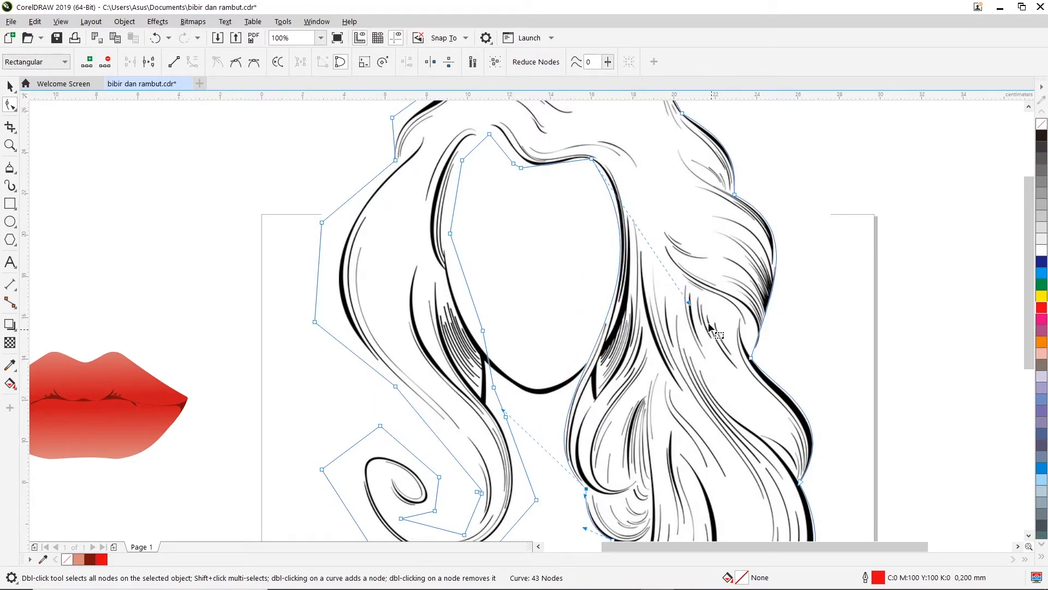
{"action": "left_click_drag", "start_coordinate": [690, 295], "coordinate": [699, 235]}
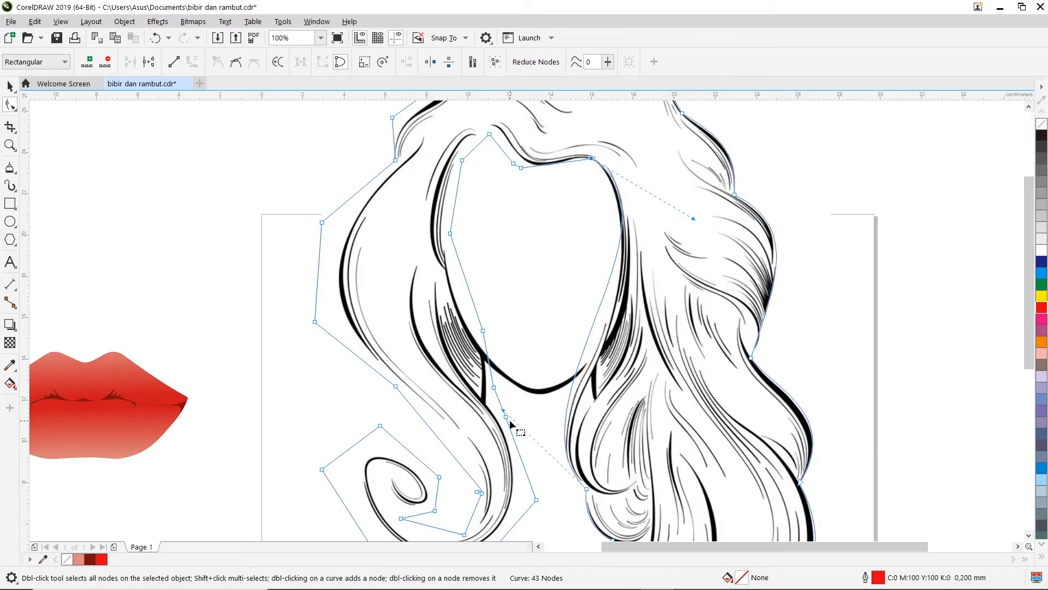
{"action": "left_click_drag", "start_coordinate": [504, 413], "coordinate": [512, 433]}
{"action": "left_click_drag", "start_coordinate": [698, 218], "coordinate": [698, 260]}
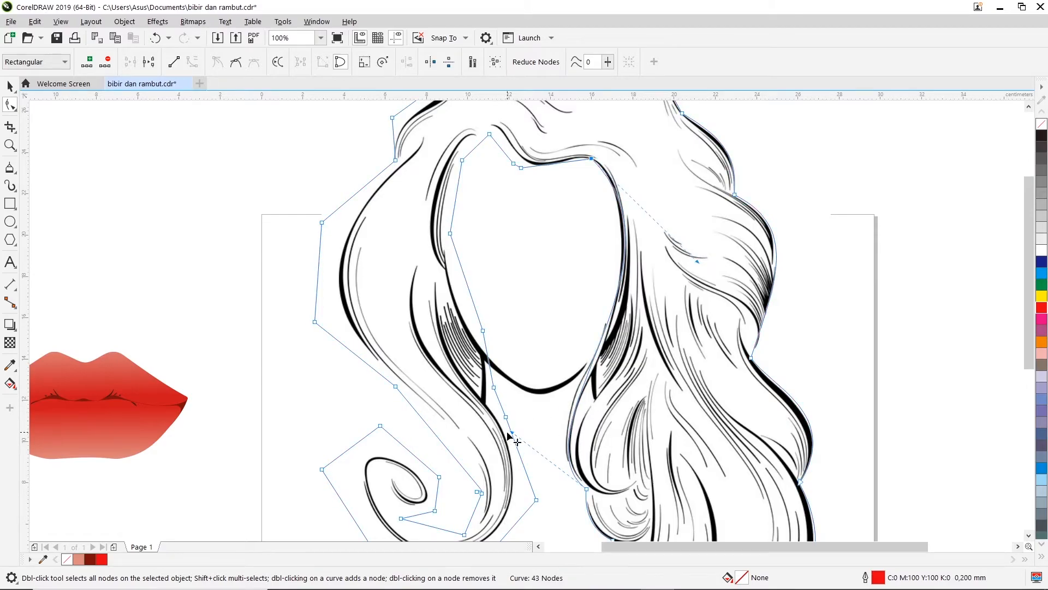
{"action": "left_click_drag", "start_coordinate": [513, 434], "coordinate": [502, 411]}
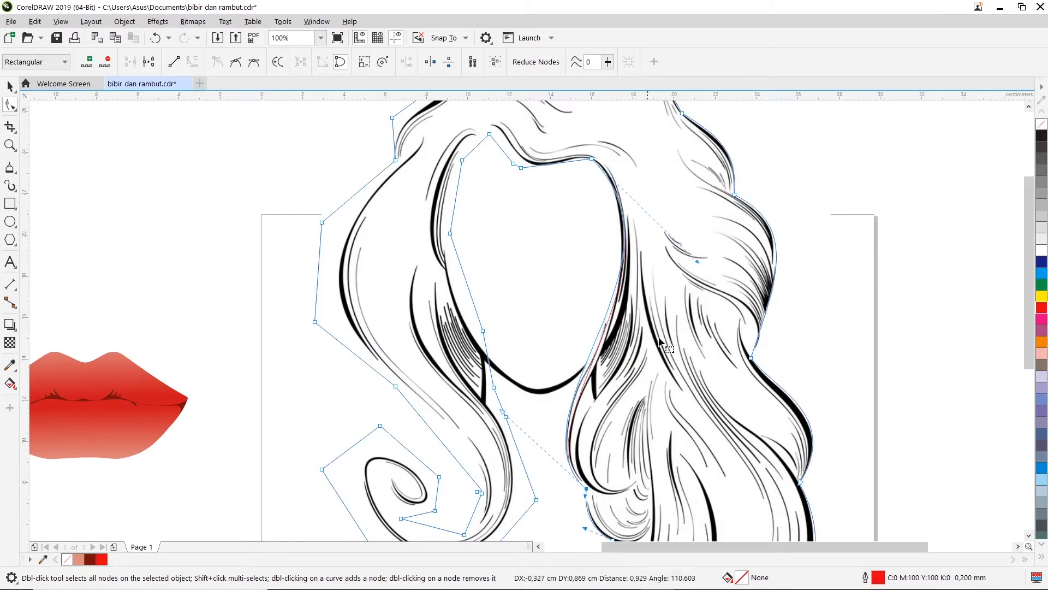
{"action": "left_click_drag", "start_coordinate": [698, 264], "coordinate": [707, 265]}
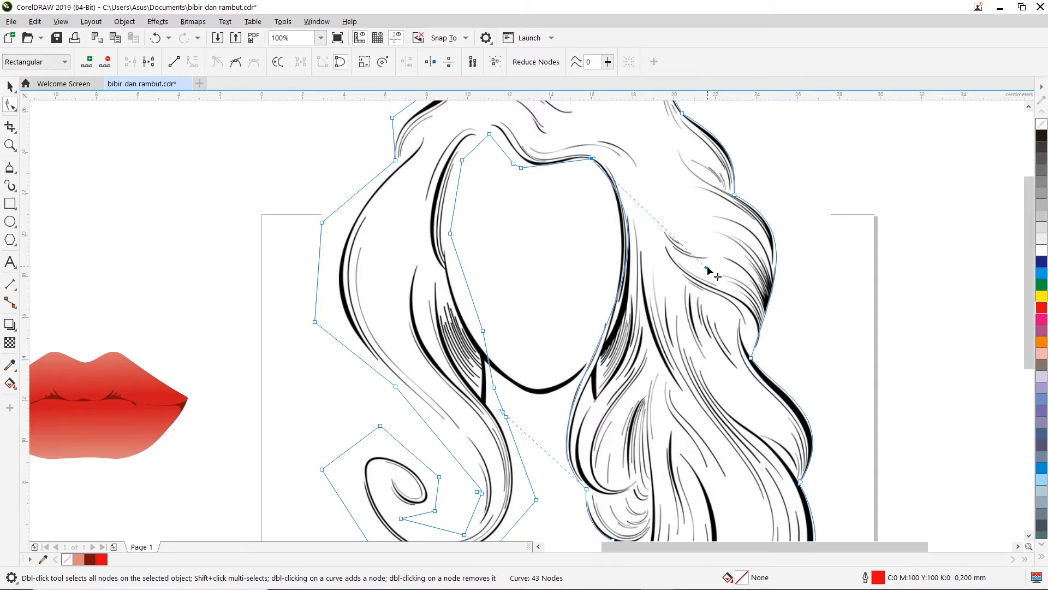
{"action": "left_click", "coordinate": [704, 242]}
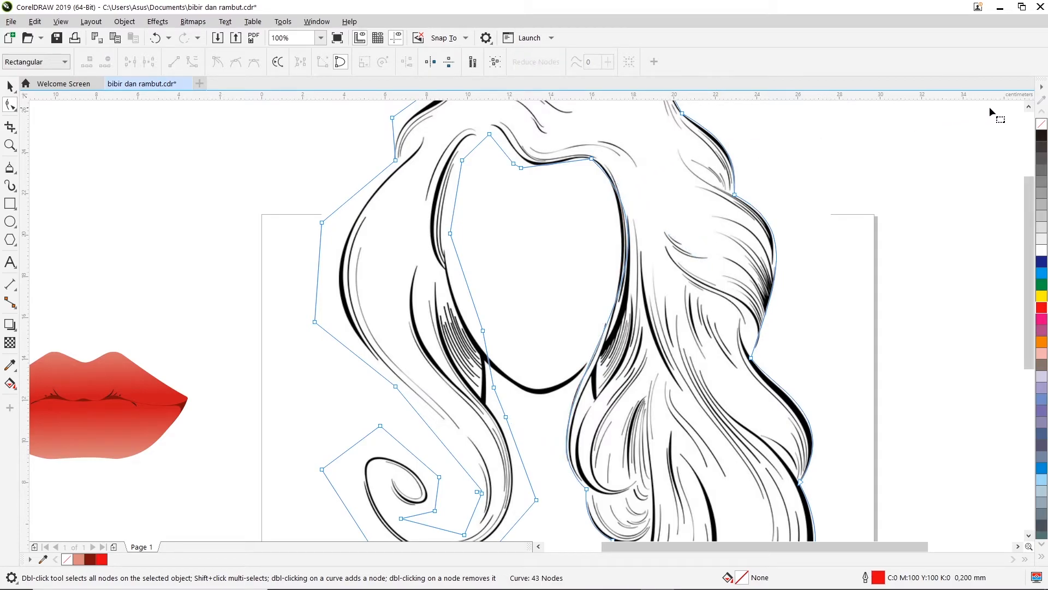
Step: Move the node under the fringe onto its lowest dip and add a node on the curve at the right temple
{"action": "scroll", "coordinate": [1026, 110], "scroll_direction": "up", "scroll_amount": 5}
{"action": "scroll", "coordinate": [486, 303], "scroll_direction": "up", "scroll_amount": 2}
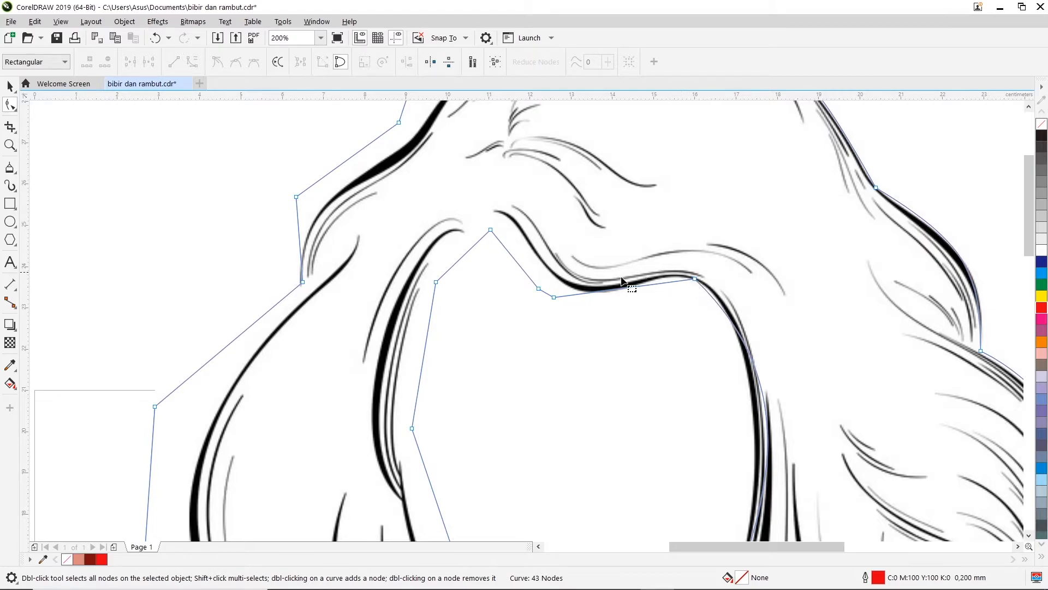
{"action": "left_click_drag", "start_coordinate": [555, 298], "coordinate": [597, 292]}
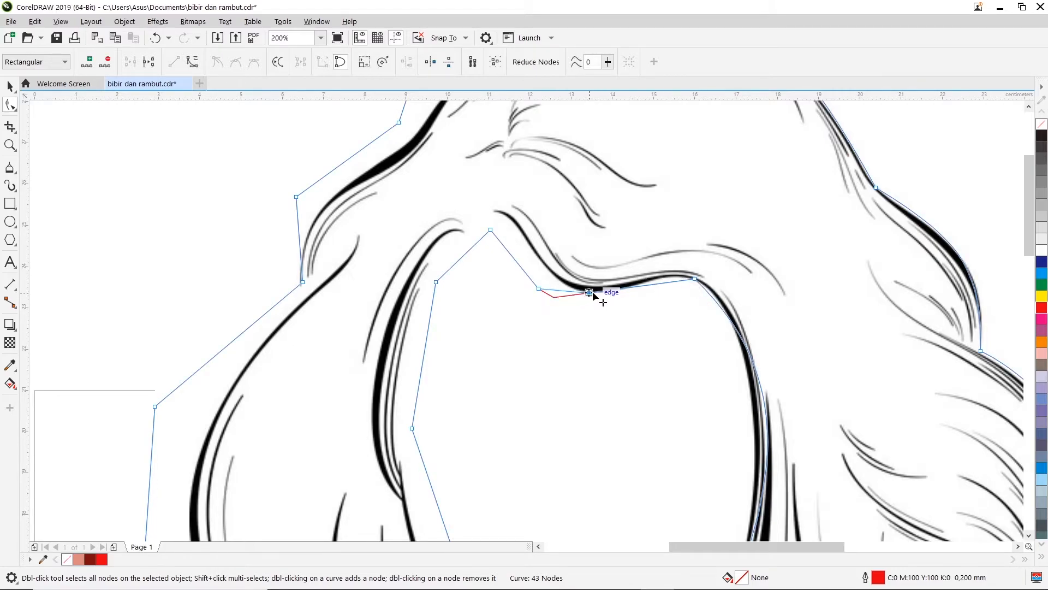
{"action": "left_click", "coordinate": [748, 348]}
{"action": "left_click", "coordinate": [710, 295]}
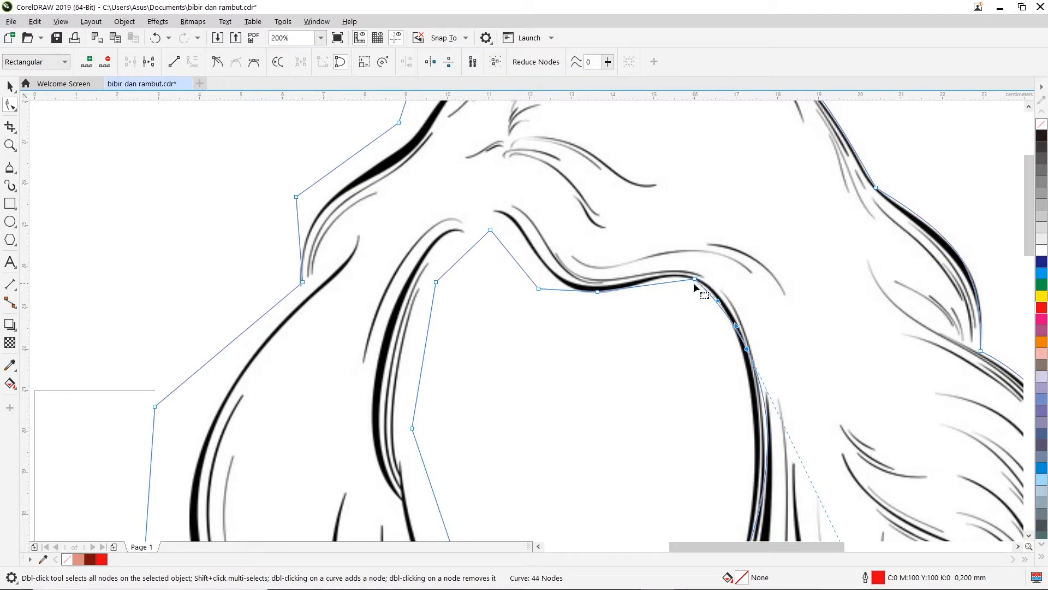
Step: Remove the corner node at the fringe's right end and adjust the handle so the curve follows the hairline to the temple
{"action": "double_click", "coordinate": [696, 279]}
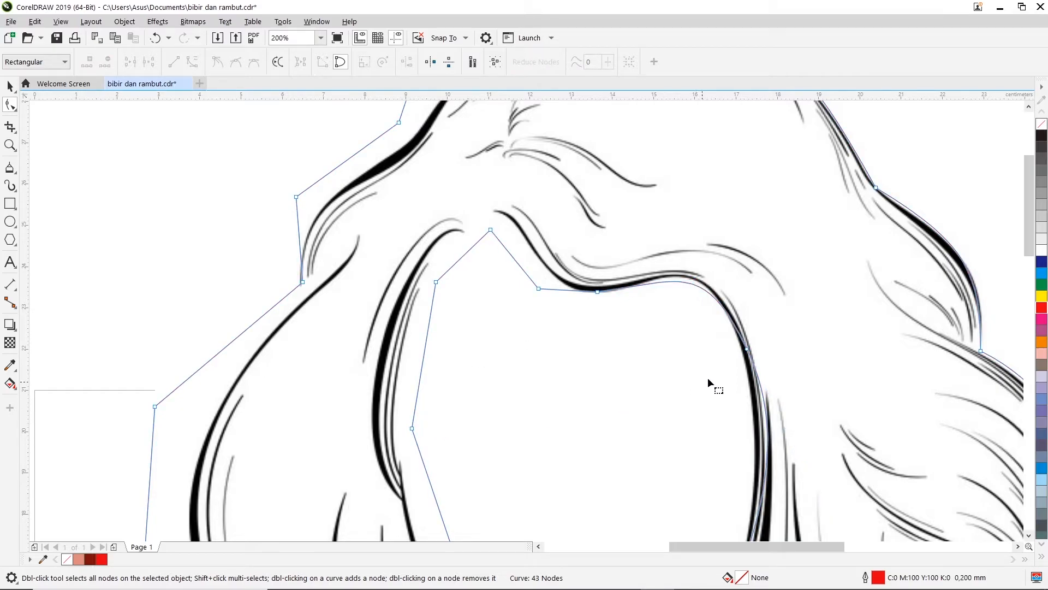
{"action": "left_click", "coordinate": [748, 349]}
{"action": "left_click_drag", "start_coordinate": [679, 278], "coordinate": [684, 271]}
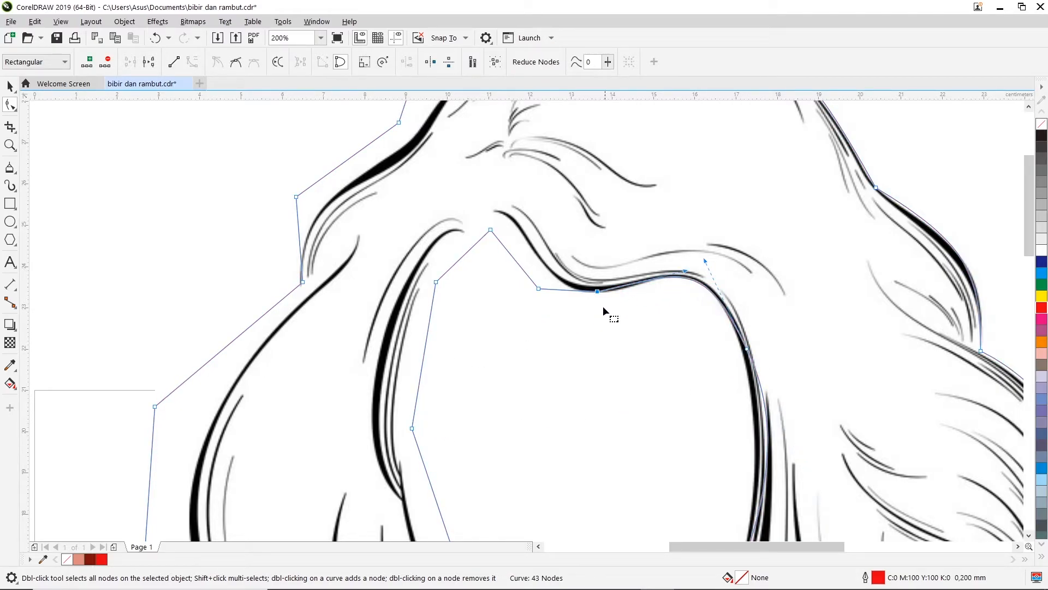
Step: Move the peak node to the start of the fringe strand and replace the corner below it with a curve along the strand
{"action": "left_click_drag", "start_coordinate": [491, 230], "coordinate": [495, 210]}
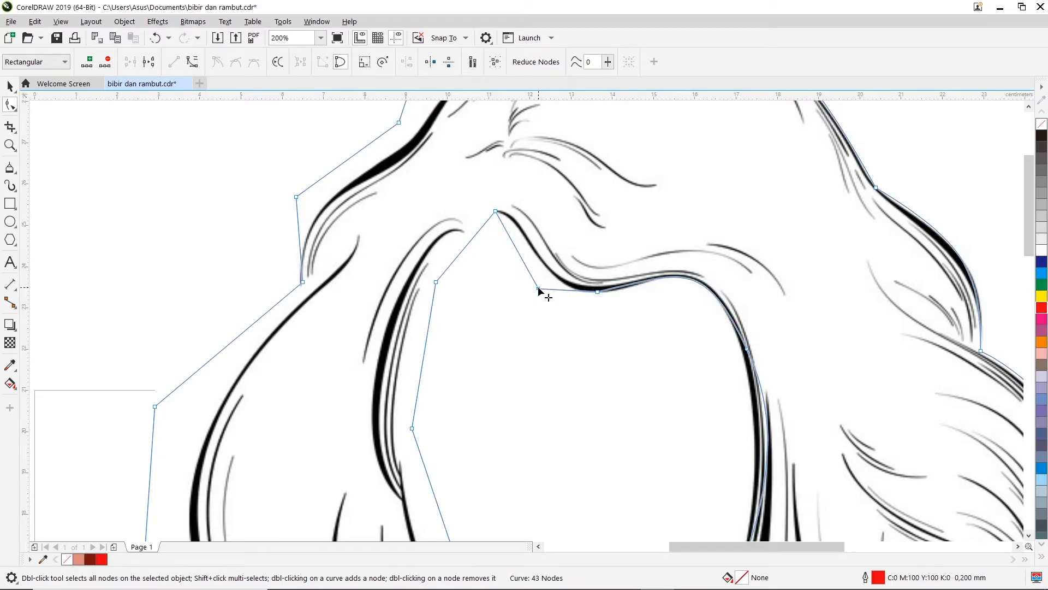
{"action": "right_click", "coordinate": [538, 288]}
{"action": "left_click", "coordinate": [568, 376]}
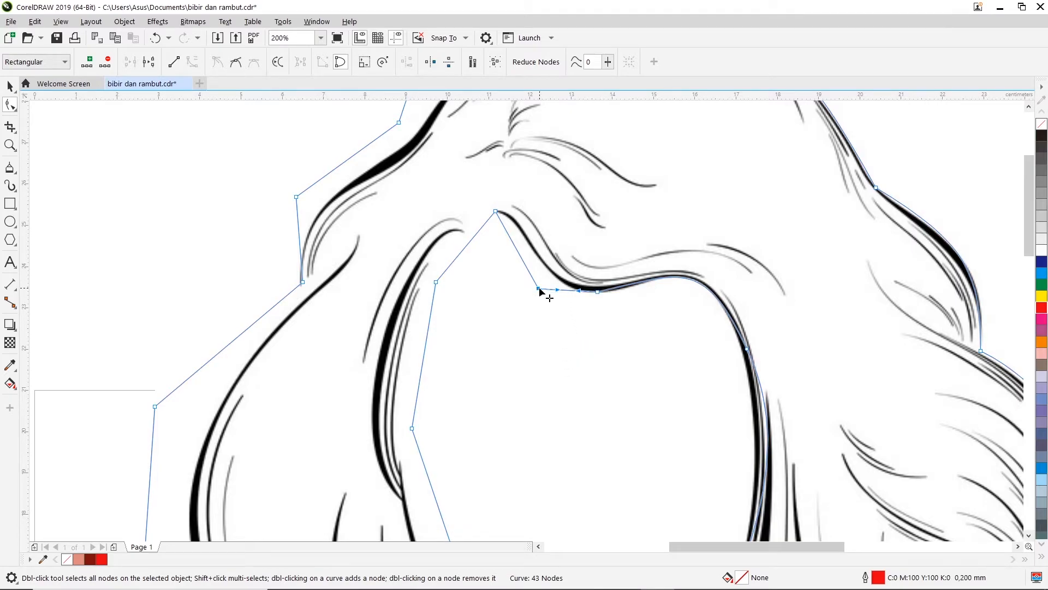
{"action": "double_click", "coordinate": [539, 289]}
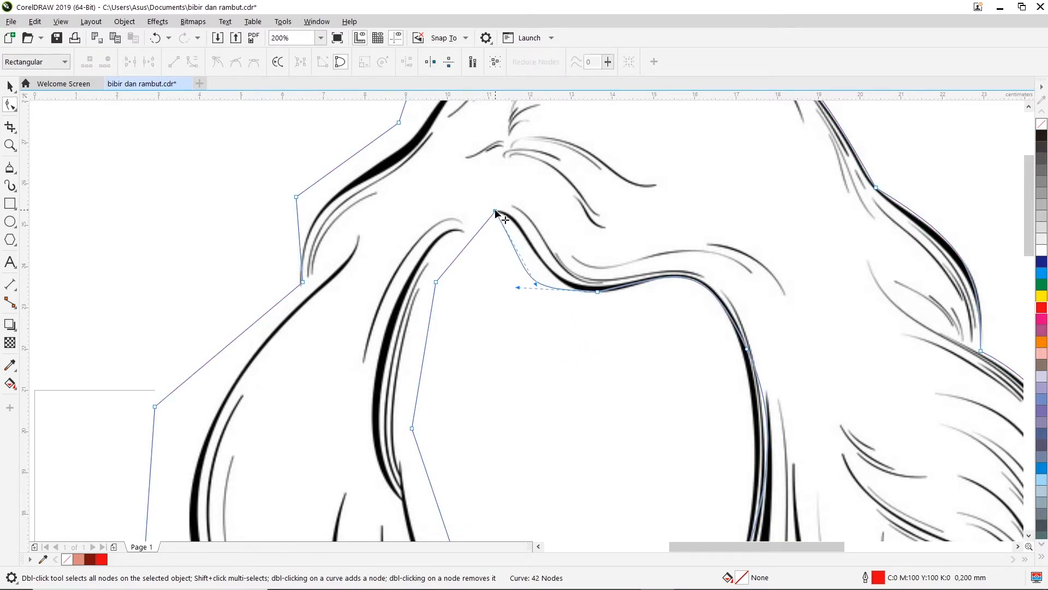
{"action": "mouse_move", "coordinate": [535, 290]}
{"action": "left_mouse_down"}
{"action": "mouse_move", "coordinate": [530, 219]}
{"action": "mouse_move", "coordinate": [517, 286]}
{"action": "mouse_move", "coordinate": [539, 296]}
{"action": "left_mouse_up"}
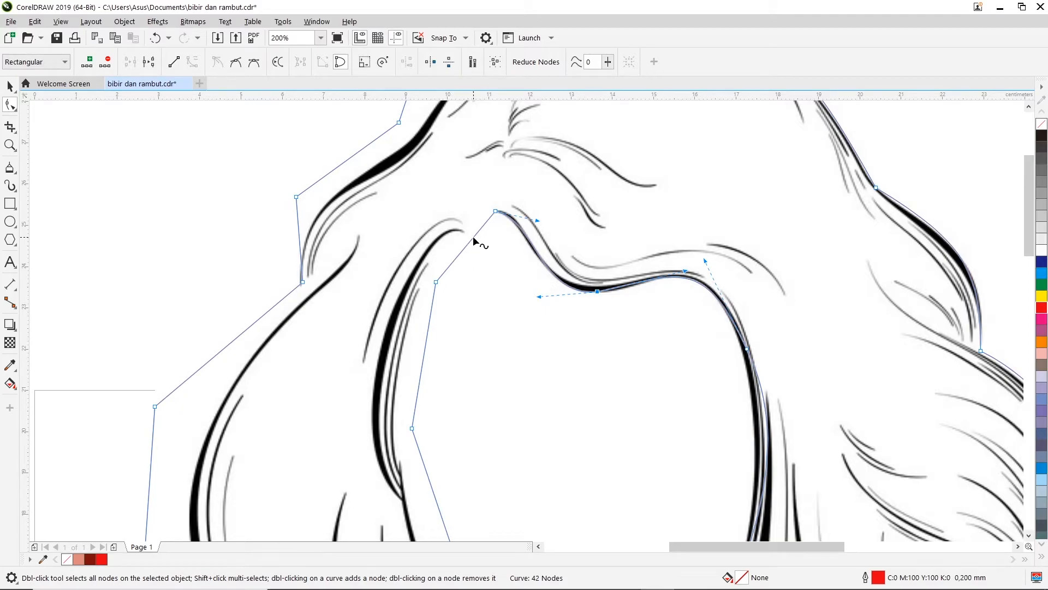
Step: Move the two nodes left of the face onto the hair strands, convert the segment between them to a curve, and remove the upper node
{"action": "mouse_move", "coordinate": [434, 286]}
{"action": "left_mouse_down"}
{"action": "mouse_move", "coordinate": [419, 266]}
{"action": "mouse_move", "coordinate": [416, 295]}
{"action": "left_mouse_up"}
{"action": "left_click_drag", "start_coordinate": [411, 429], "coordinate": [403, 498]}
{"action": "right_click", "coordinate": [416, 296]}
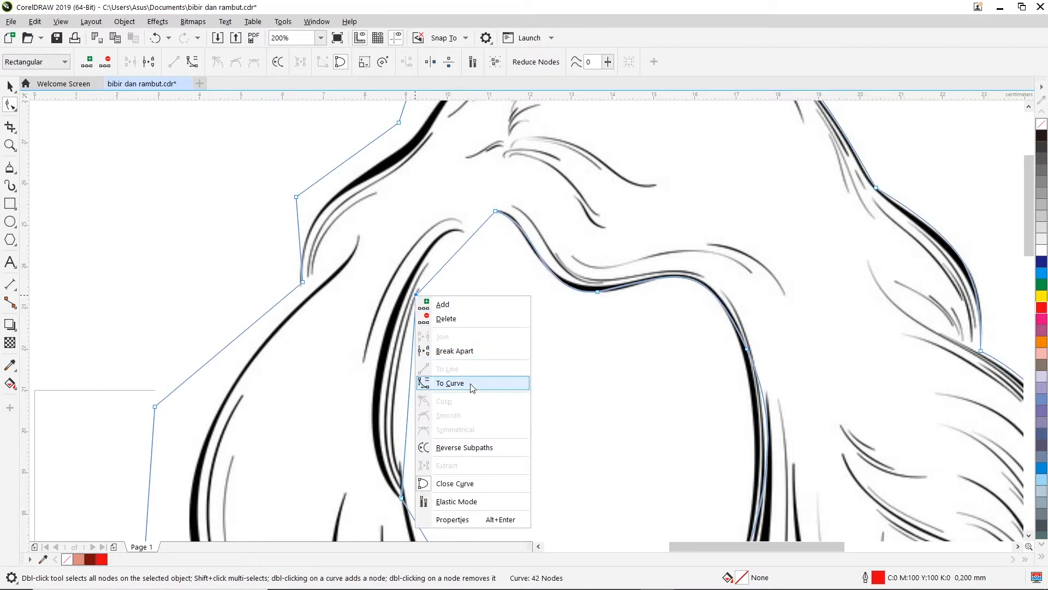
{"action": "left_click", "coordinate": [468, 384]}
{"action": "double_click", "coordinate": [416, 296]}
Step: Adjust the curve handles between the fringe peak and the left cheek so the segment follows the thick strand's outer edge
{"action": "left_click", "coordinate": [495, 212]}
{"action": "left_click_drag", "start_coordinate": [386, 331], "coordinate": [385, 232]}
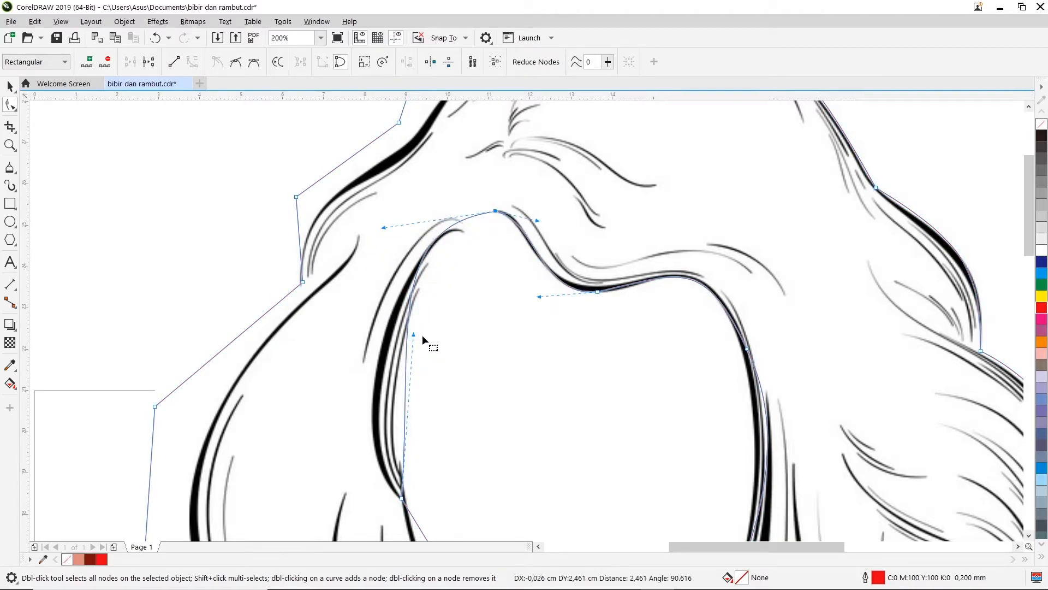
{"action": "left_click_drag", "start_coordinate": [413, 334], "coordinate": [347, 440]}
Step: Move the left jaw node to where the chin line meets the hair and curve the segment above it along the cheek line
{"action": "scroll", "coordinate": [377, 378], "scroll_direction": "down", "scroll_amount": 2}
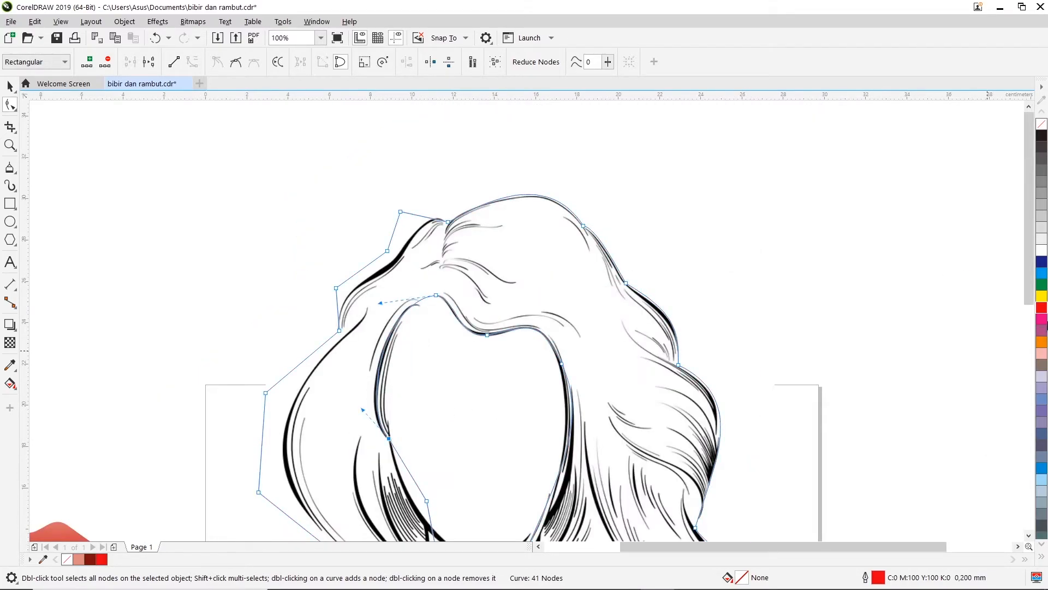
{"action": "left_click_drag", "start_coordinate": [1029, 284], "coordinate": [1026, 347]}
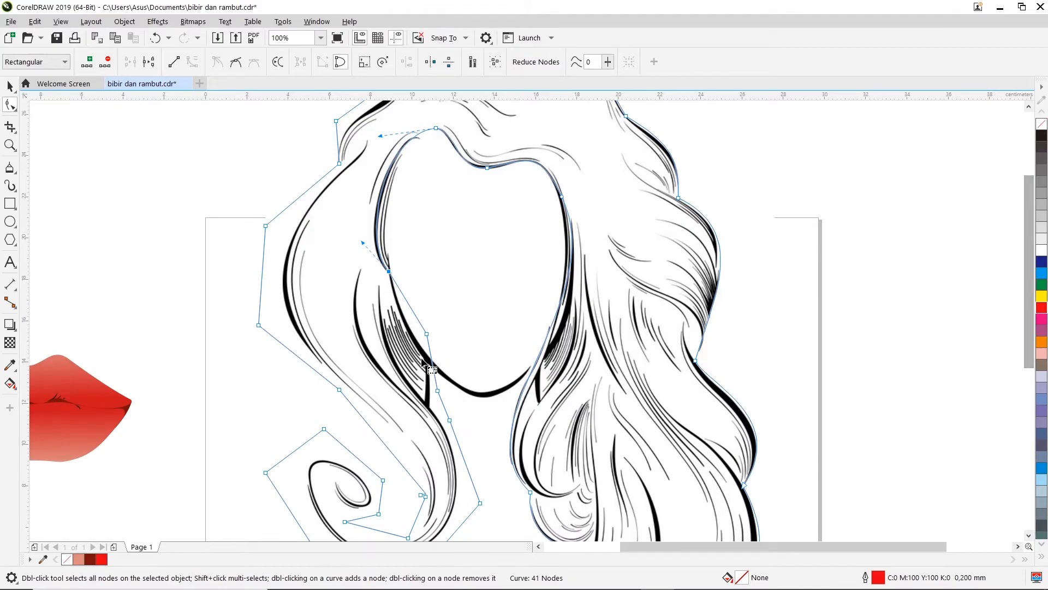
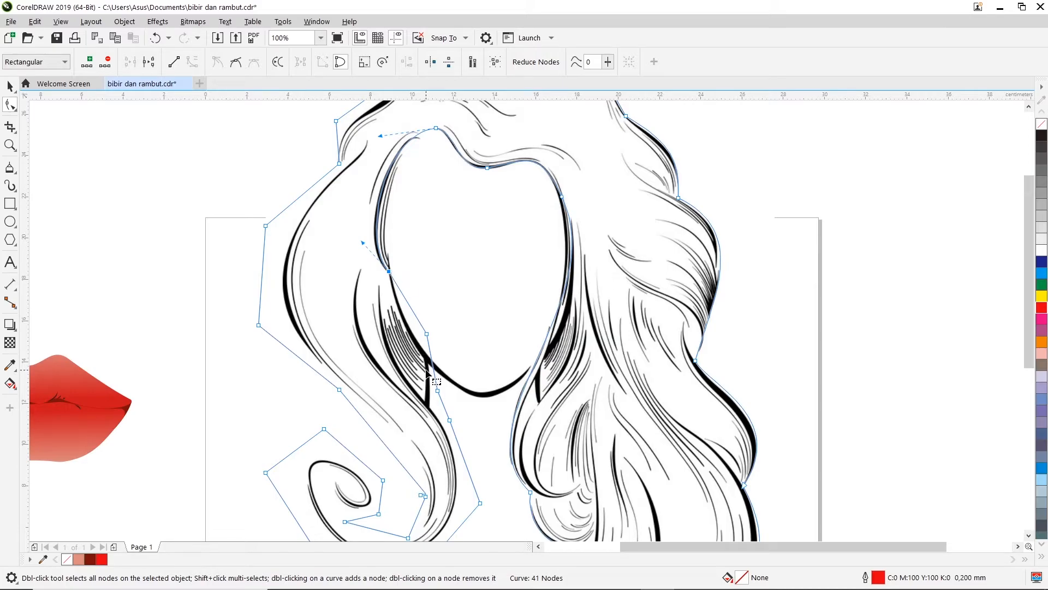
{"action": "left_click_drag", "start_coordinate": [429, 332], "coordinate": [431, 363]}
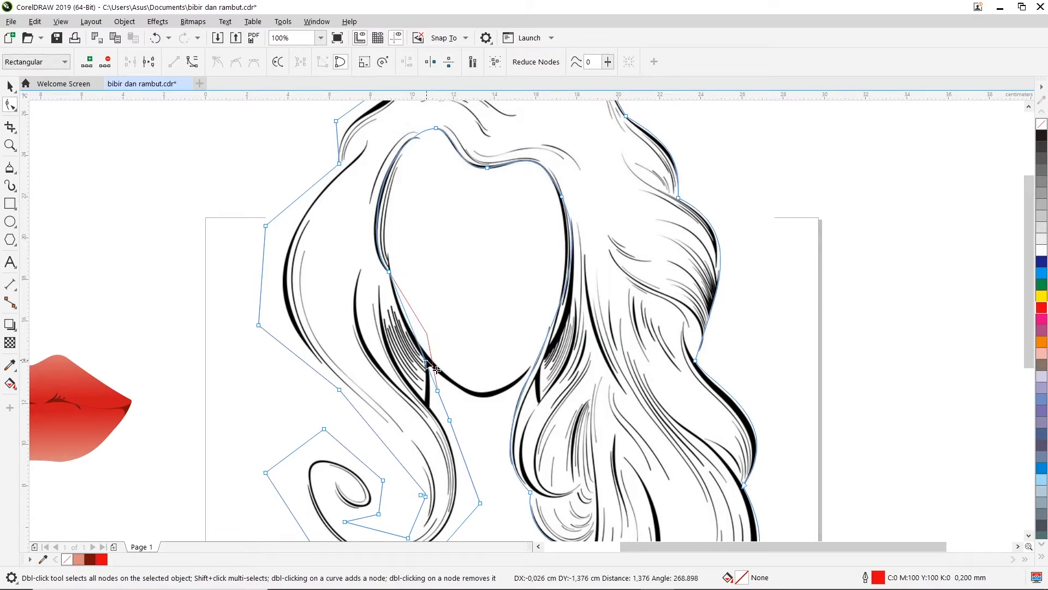
{"action": "right_click", "coordinate": [410, 324]}
{"action": "left_click", "coordinate": [473, 412]}
{"action": "scroll", "coordinate": [414, 327], "scroll_direction": "up", "scroll_amount": 2}
{"action": "left_click_drag", "start_coordinate": [417, 341], "coordinate": [376, 282]}
{"action": "left_click_drag", "start_coordinate": [443, 398], "coordinate": [442, 390]}
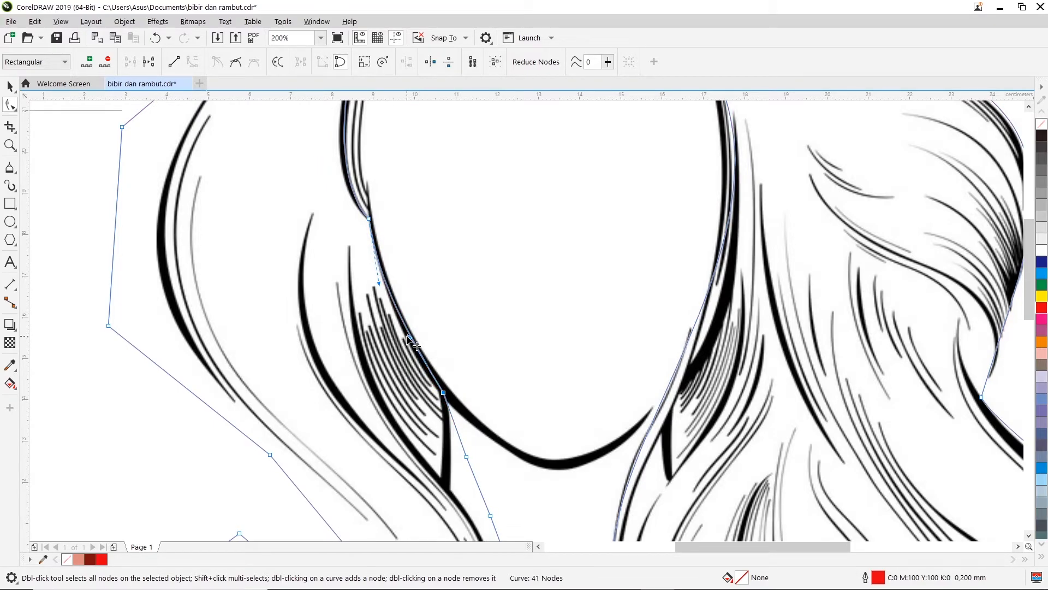
{"action": "left_click_drag", "start_coordinate": [407, 335], "coordinate": [403, 342]}
Step: Move the next node below the left jaw onto the lower tip of the thick vertical strand
{"action": "left_click_drag", "start_coordinate": [467, 457], "coordinate": [453, 493]}
{"action": "scroll", "coordinate": [463, 443], "scroll_direction": "down", "scroll_amount": 2}
{"action": "left_click_drag", "start_coordinate": [1031, 350], "coordinate": [1006, 439]}
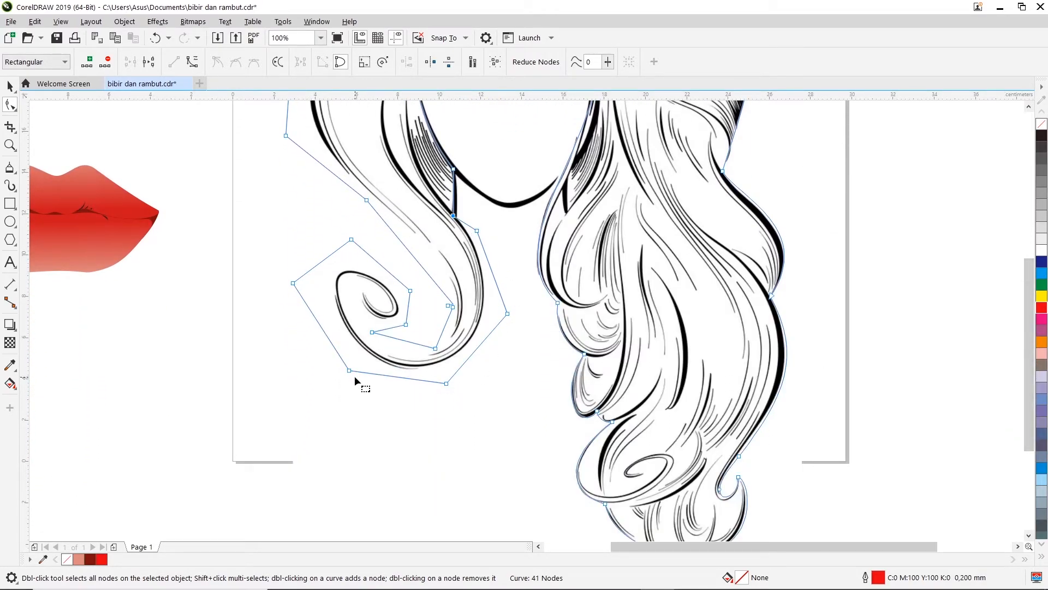
Step: Move the curl's lower-left node onto the strand, curve the segment below the jaw tip, and delete the three nodes outside the curl's right side
{"action": "left_click_drag", "start_coordinate": [349, 371], "coordinate": [372, 361]}
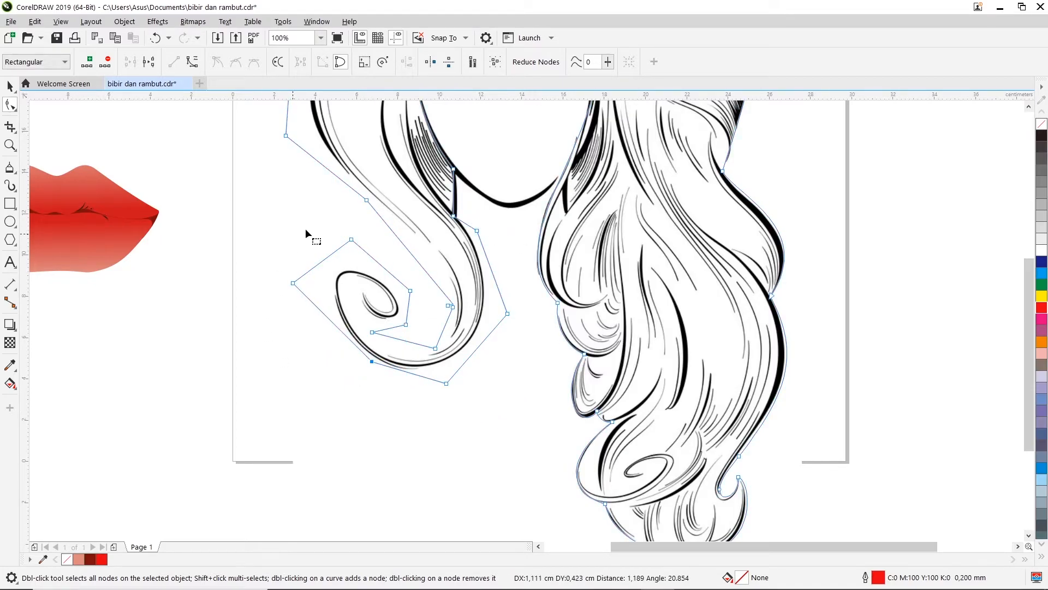
{"action": "right_click", "coordinate": [480, 234]}
{"action": "left_click", "coordinate": [515, 319]}
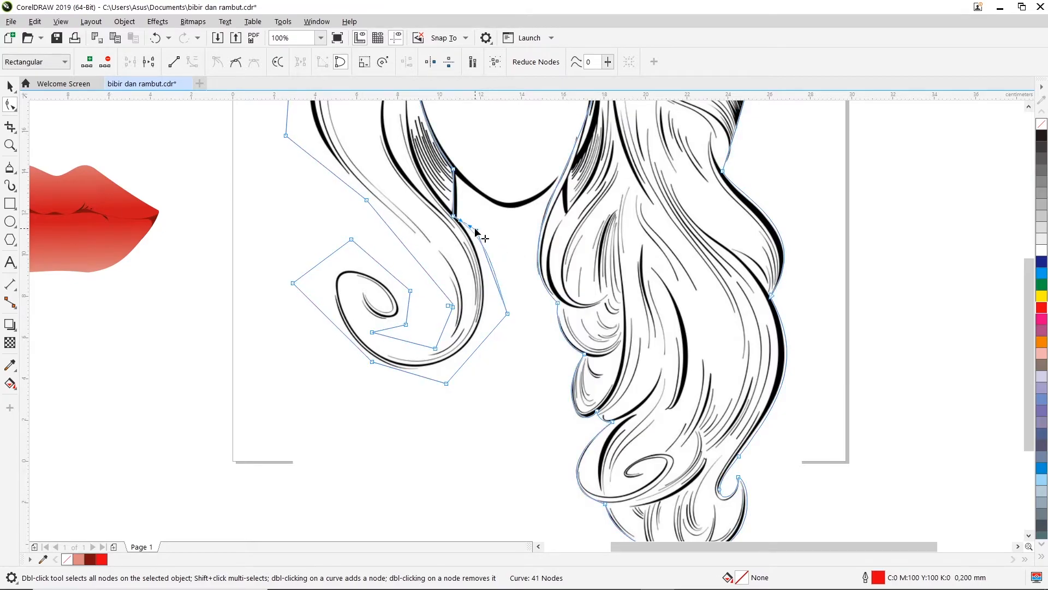
{"action": "key", "text": "Delete"}
{"action": "double_click", "coordinate": [508, 314]}
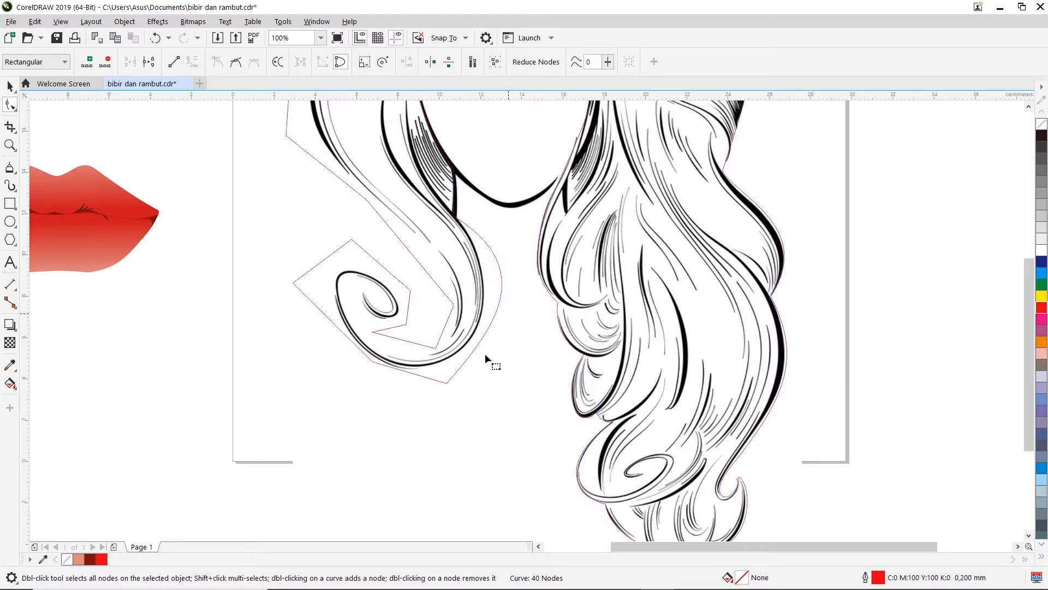
{"action": "double_click", "coordinate": [446, 383]}
Step: Nudge the curl's lower-left node and adjust the long segment's handles so it follows the lock's right and bottom outer edge
{"action": "left_click_drag", "start_coordinate": [371, 361], "coordinate": [381, 364]}
{"action": "left_click_drag", "start_coordinate": [528, 407], "coordinate": [479, 403]}
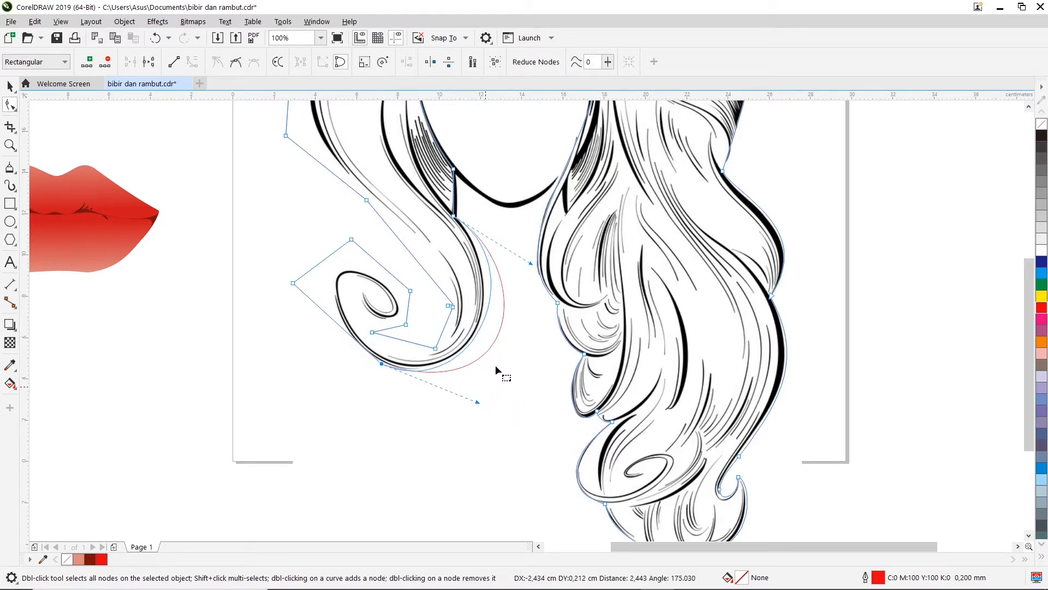
{"action": "left_click_drag", "start_coordinate": [531, 265], "coordinate": [519, 280]}
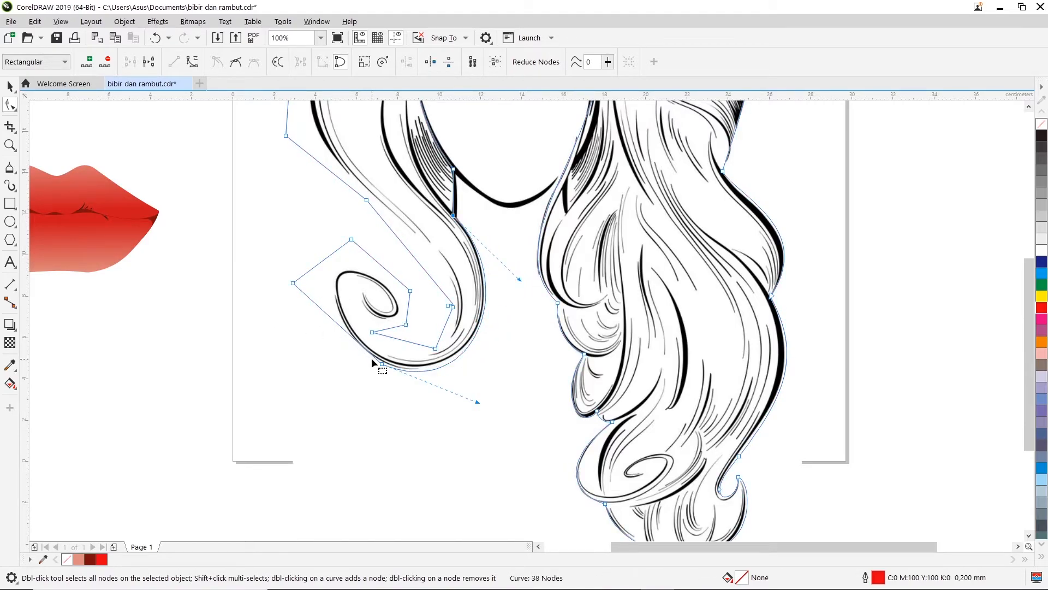
Step: Convert the segment left of the curl to a curve, move its upper node onto the curl's top, and delete the outer left node
{"action": "right_click", "coordinate": [351, 239]}
{"action": "left_click", "coordinate": [409, 327]}
{"action": "left_click_drag", "start_coordinate": [351, 240], "coordinate": [329, 259]}
{"action": "double_click", "coordinate": [293, 283]}
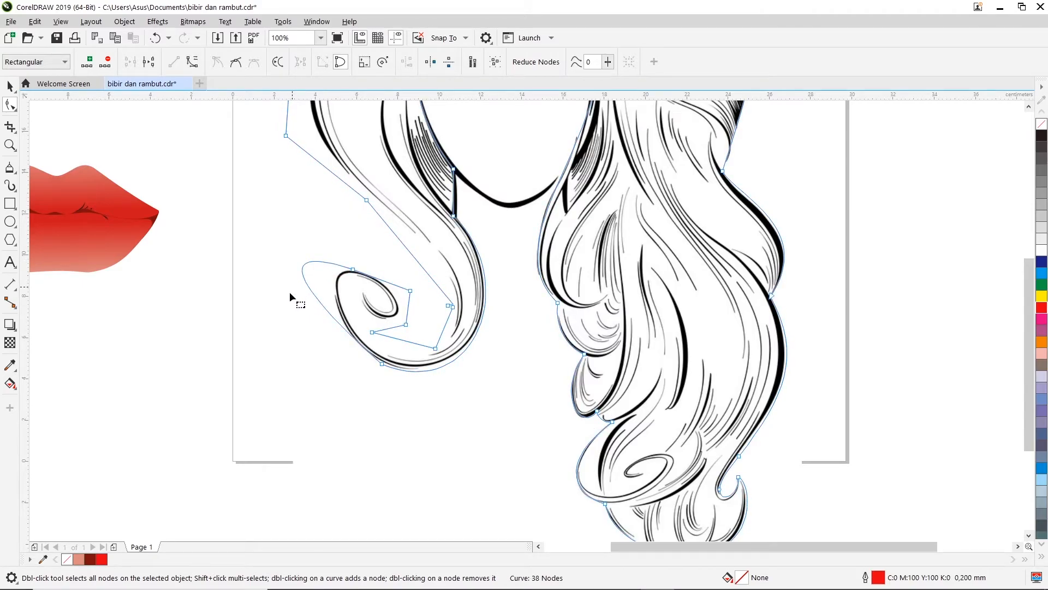
Step: Adjust the handles of the curl's top and lower-left nodes so the segment follows the curl's left edge
{"action": "left_click", "coordinate": [353, 269]}
{"action": "left_click_drag", "start_coordinate": [235, 232], "coordinate": [308, 285]}
{"action": "scroll", "coordinate": [347, 361], "scroll_direction": "up", "scroll_amount": 1}
{"action": "left_click_drag", "start_coordinate": [377, 331], "coordinate": [369, 347]}
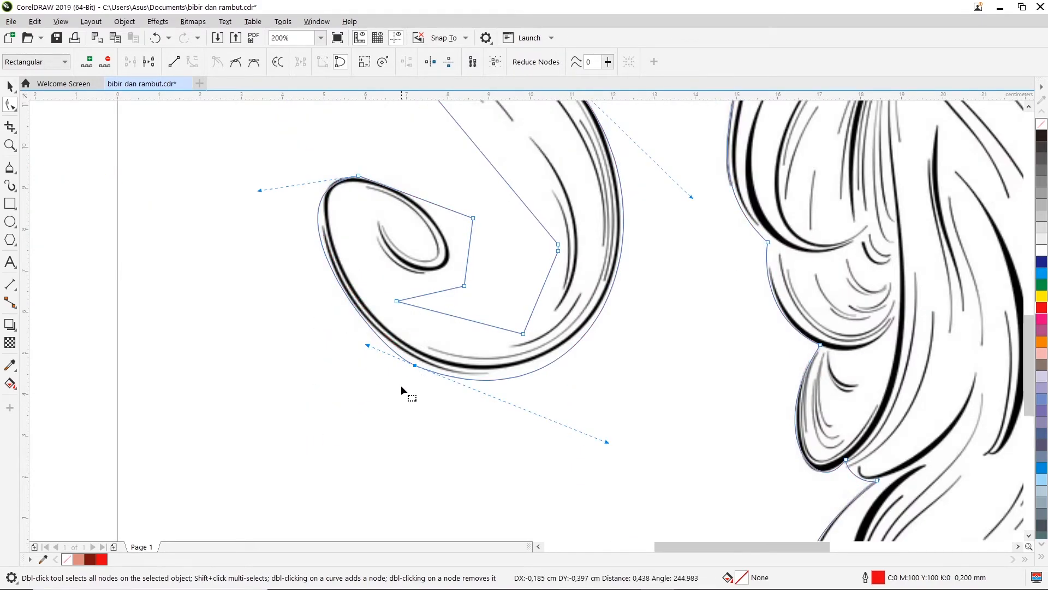
{"action": "left_click_drag", "start_coordinate": [367, 345], "coordinate": [342, 332]}
Step: Replace the curl's lower-left node with one higher on the outline and shorten the top node's handle to hug the curl's left edge
{"action": "scroll", "coordinate": [413, 369], "scroll_direction": "up", "scroll_amount": 2}
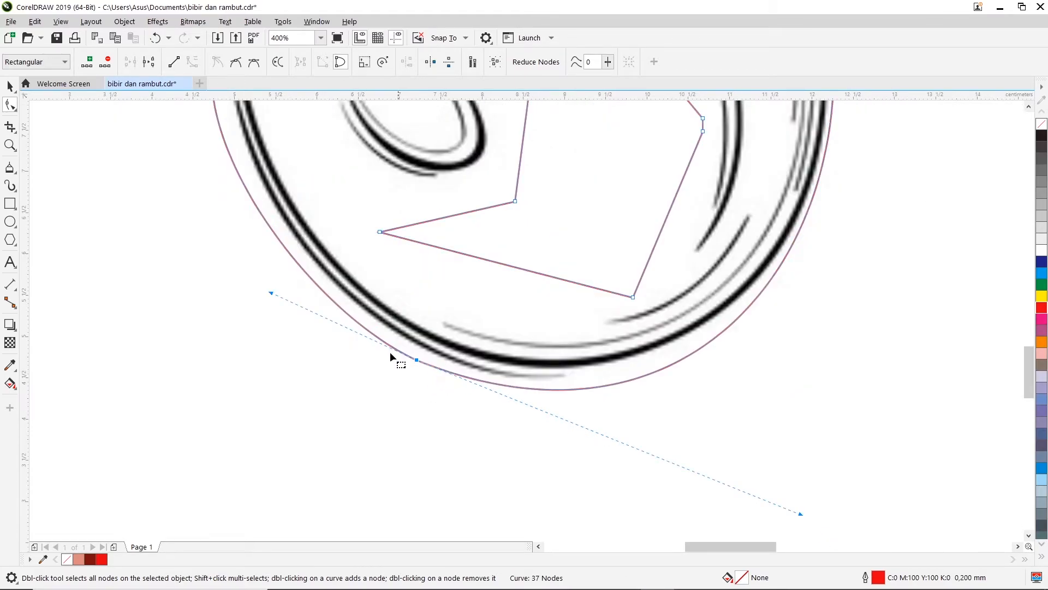
{"action": "double_click", "coordinate": [317, 288]}
{"action": "double_click", "coordinate": [416, 361]}
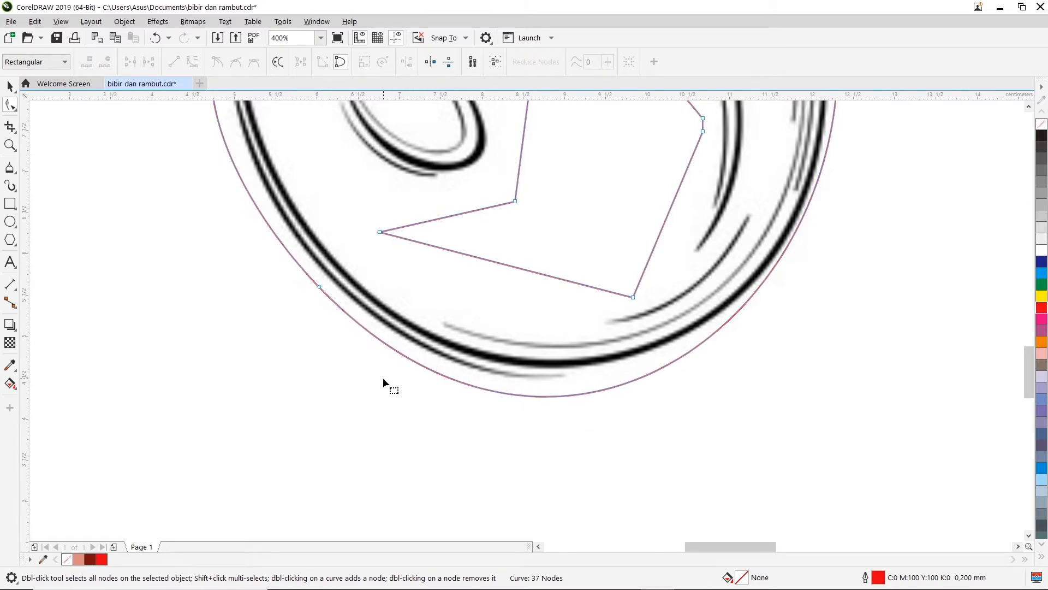
{"action": "scroll", "coordinate": [384, 379], "scroll_direction": "down", "scroll_amount": 2}
{"action": "scroll", "coordinate": [379, 367], "scroll_direction": "up", "scroll_amount": 1}
{"action": "left_click_drag", "start_coordinate": [356, 353], "coordinate": [357, 345]}
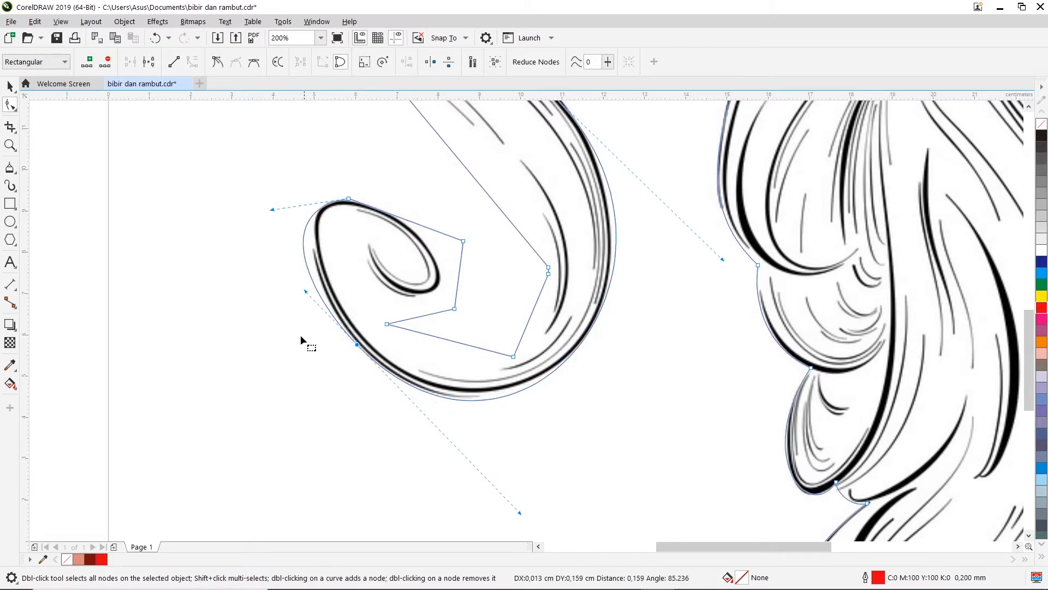
{"action": "left_click_drag", "start_coordinate": [271, 210], "coordinate": [289, 205]}
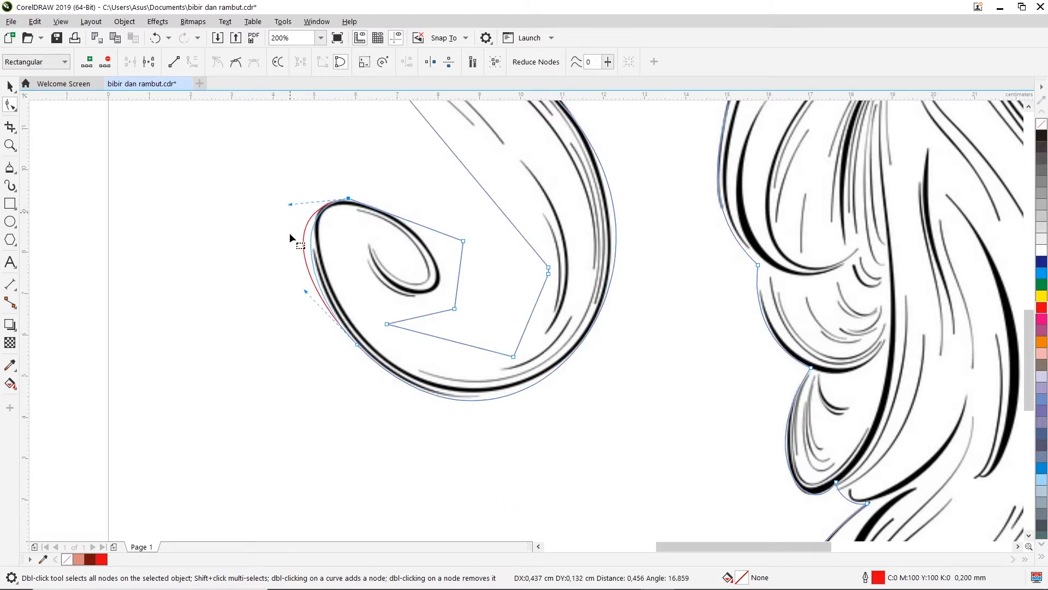
Step: Curve the segments right of the small spiral, remove the corner node, and fit the curve from the spiral's top to its right edge
{"action": "right_click", "coordinate": [454, 312]}
{"action": "left_click", "coordinate": [463, 244]}
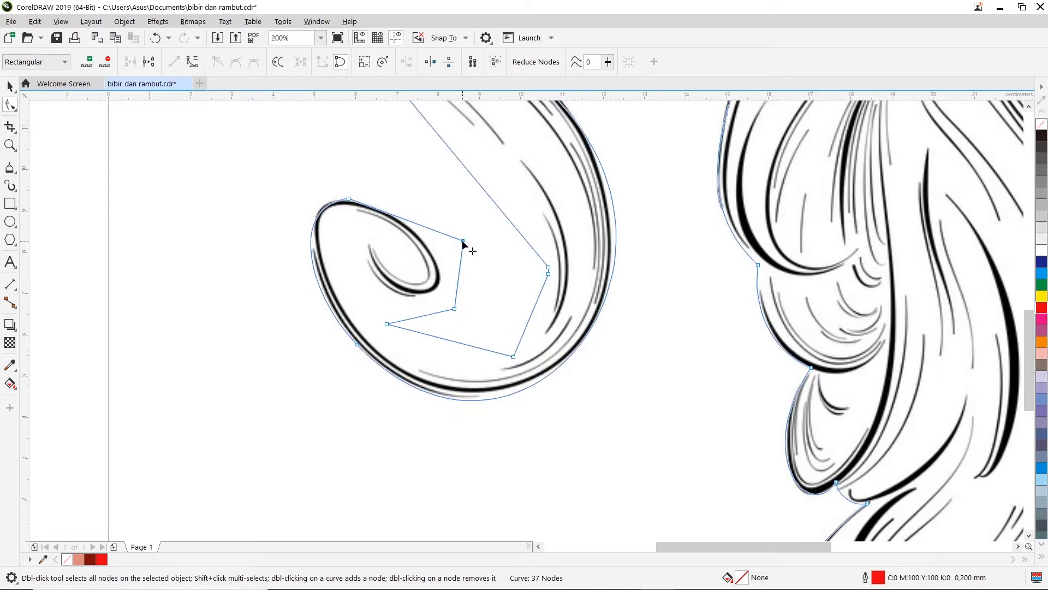
{"action": "right_click", "coordinate": [463, 244]}
{"action": "left_click", "coordinate": [518, 330]}
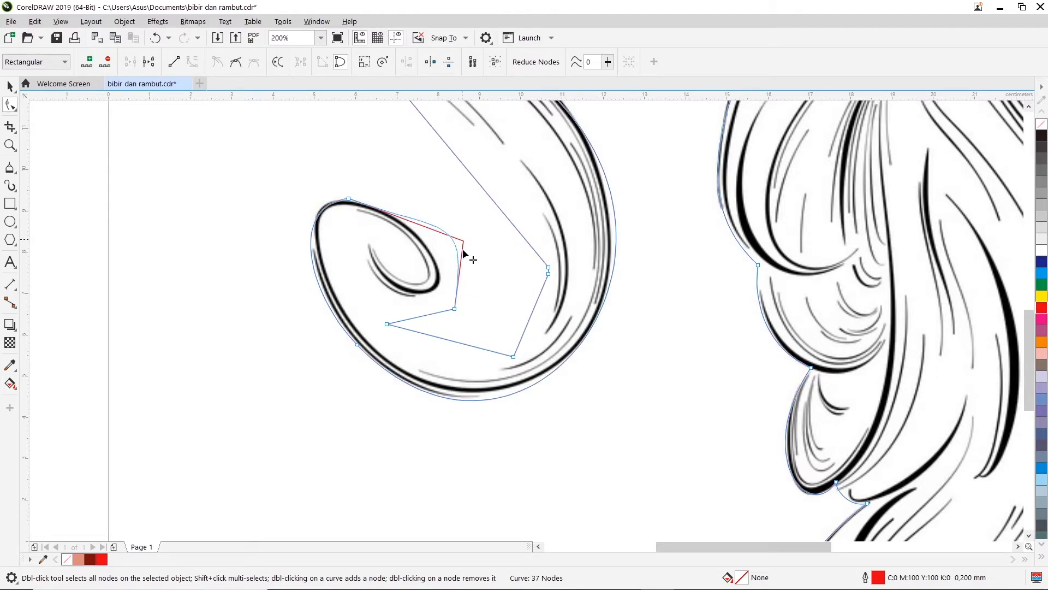
{"action": "left_click_drag", "start_coordinate": [460, 303], "coordinate": [344, 196]}
{"action": "left_click_drag", "start_coordinate": [450, 193], "coordinate": [451, 204]}
{"action": "left_click_drag", "start_coordinate": [417, 326], "coordinate": [418, 327]}
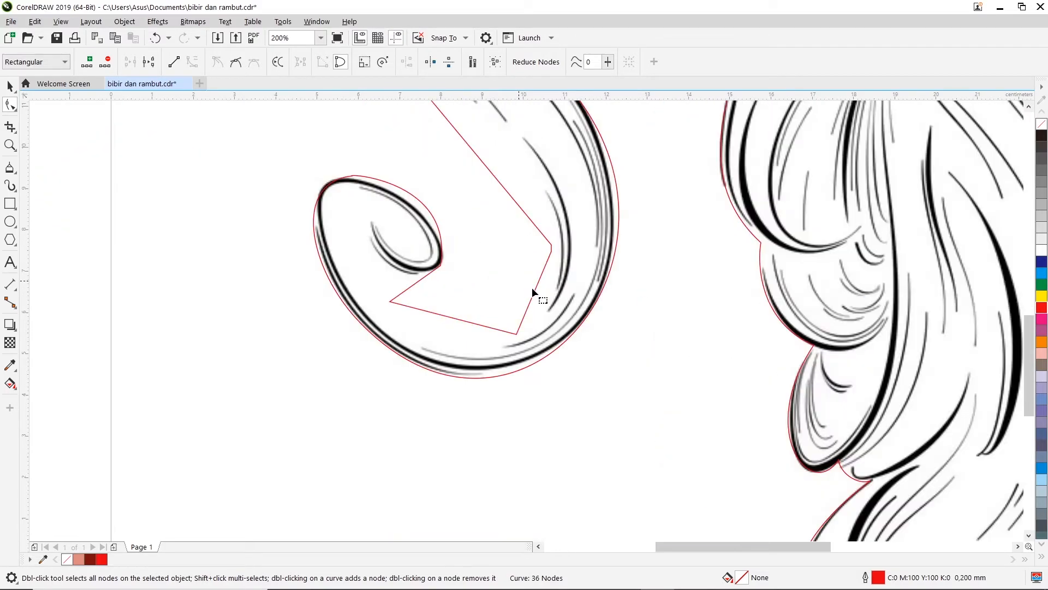
Step: Curve the spiral's inner bottom segment, delete its right node, move the left node to the strand's inner tip, and bend the curve below it
{"action": "scroll", "coordinate": [532, 278], "scroll_direction": "down", "scroll_amount": 2}
{"action": "left_click", "coordinate": [1028, 107]}
{"action": "left_click", "coordinate": [1028, 107]}
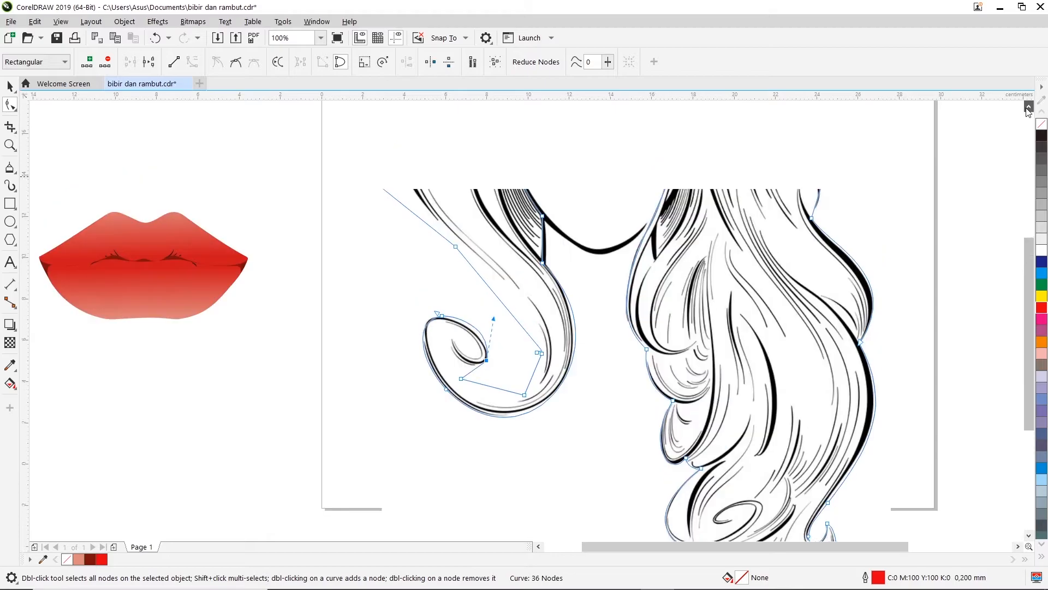
{"action": "left_click", "coordinate": [1028, 107]}
{"action": "left_click", "coordinate": [1029, 107]}
{"action": "scroll", "coordinate": [502, 498], "scroll_direction": "up", "scroll_amount": 1}
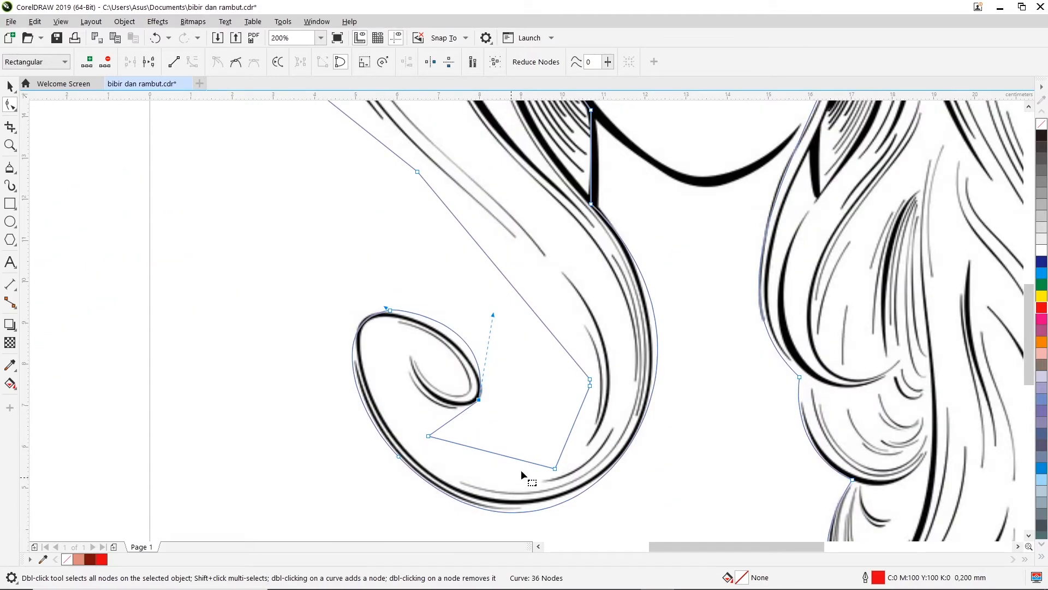
{"action": "right_click", "coordinate": [555, 473]}
{"action": "left_click", "coordinate": [587, 323]}
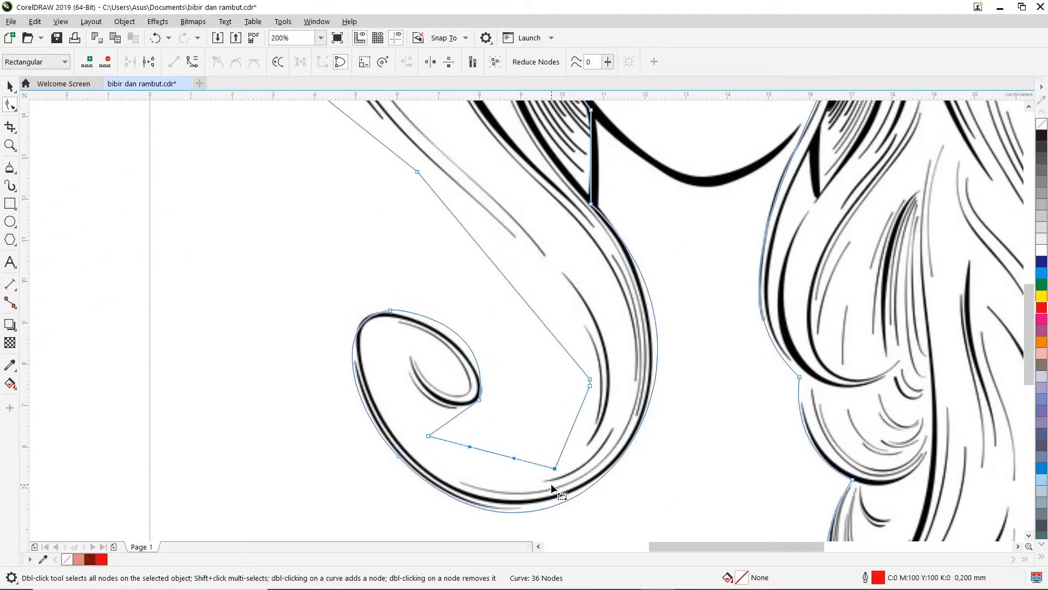
{"action": "double_click", "coordinate": [555, 469]}
{"action": "left_click", "coordinate": [430, 436]}
{"action": "left_click_drag", "start_coordinate": [555, 472], "coordinate": [371, 447]}
{"action": "left_click_drag", "start_coordinate": [361, 457], "coordinate": [362, 453]}
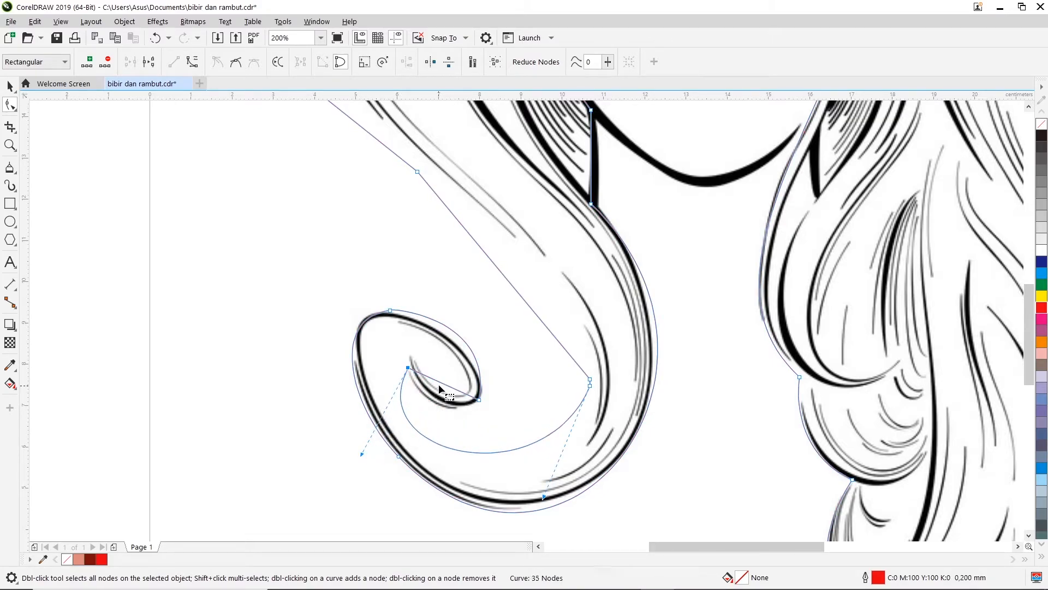
Step: Convert the segment between the inner tip and the spiral's right edge to a curve and bend it under the thick strand
{"action": "right_click", "coordinate": [443, 384]}
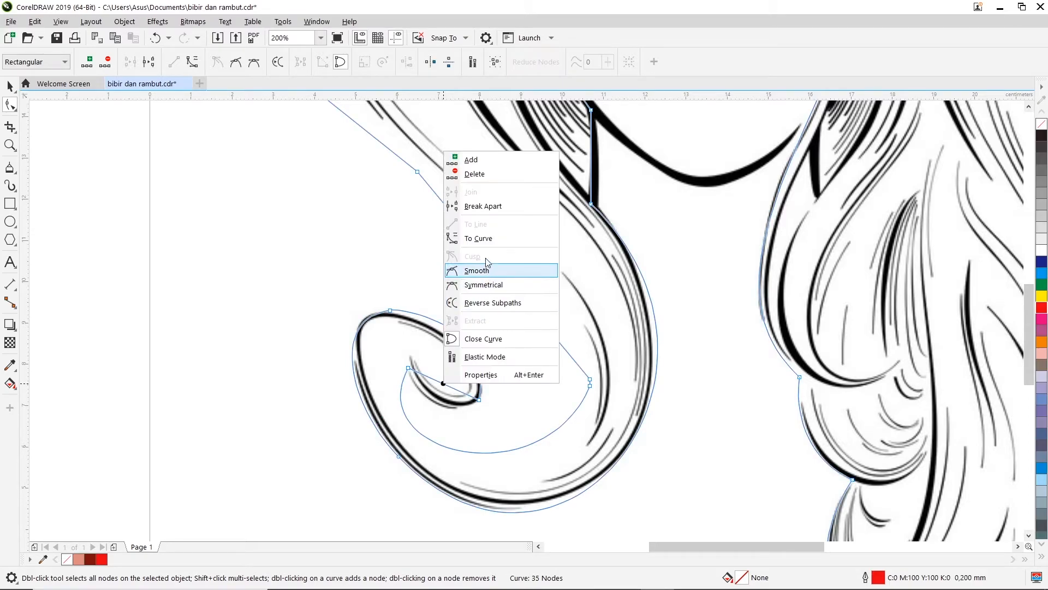
{"action": "left_click", "coordinate": [488, 238]}
{"action": "left_click_drag", "start_coordinate": [427, 394], "coordinate": [483, 408]}
Step: Smooth the spiral's lower-right corner by adding a node on each side of the corner node and deleting the corner node
{"action": "scroll", "coordinate": [483, 404], "scroll_direction": "up", "scroll_amount": 1}
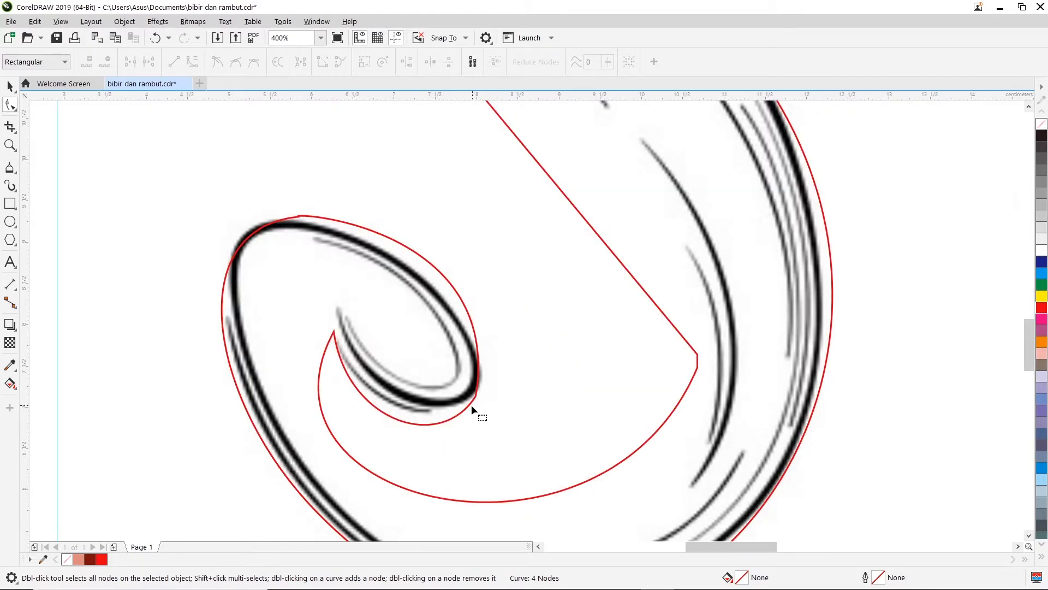
{"action": "left_click", "coordinate": [478, 366]}
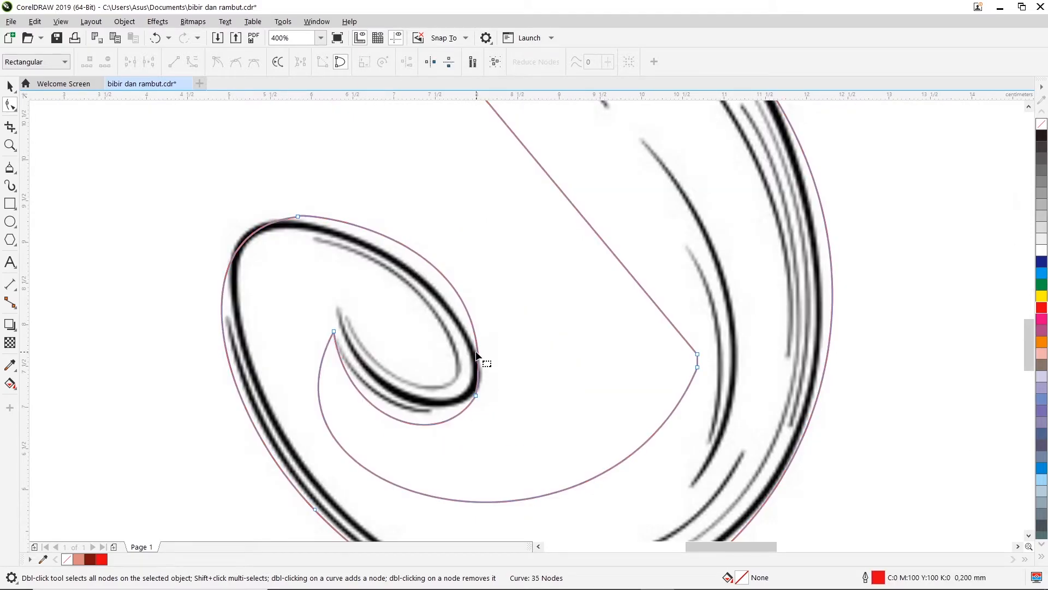
{"action": "left_click", "coordinate": [477, 351]}
{"action": "double_click", "coordinate": [443, 420]}
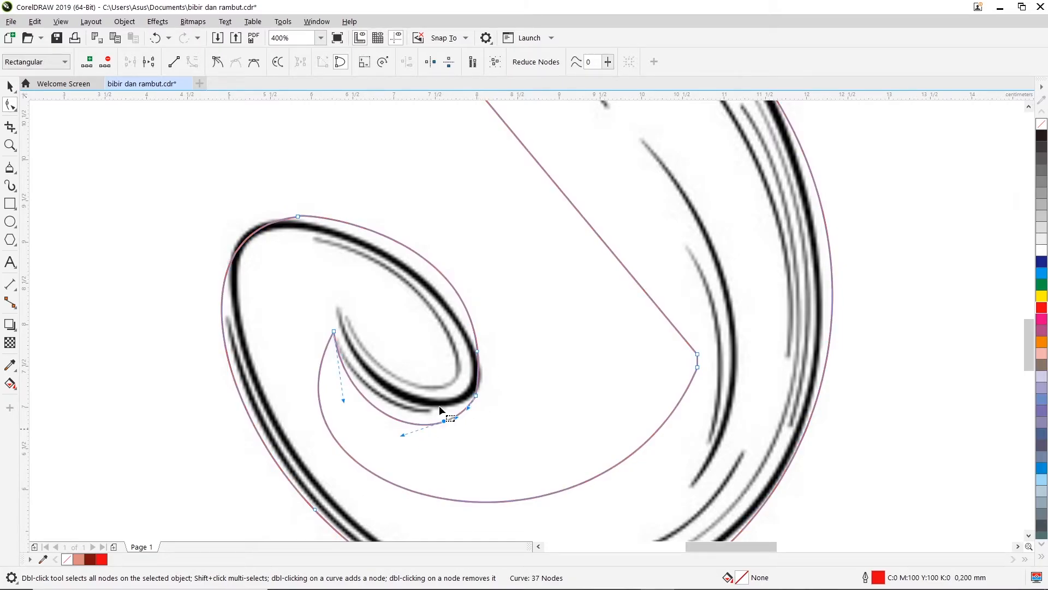
{"action": "double_click", "coordinate": [476, 396]}
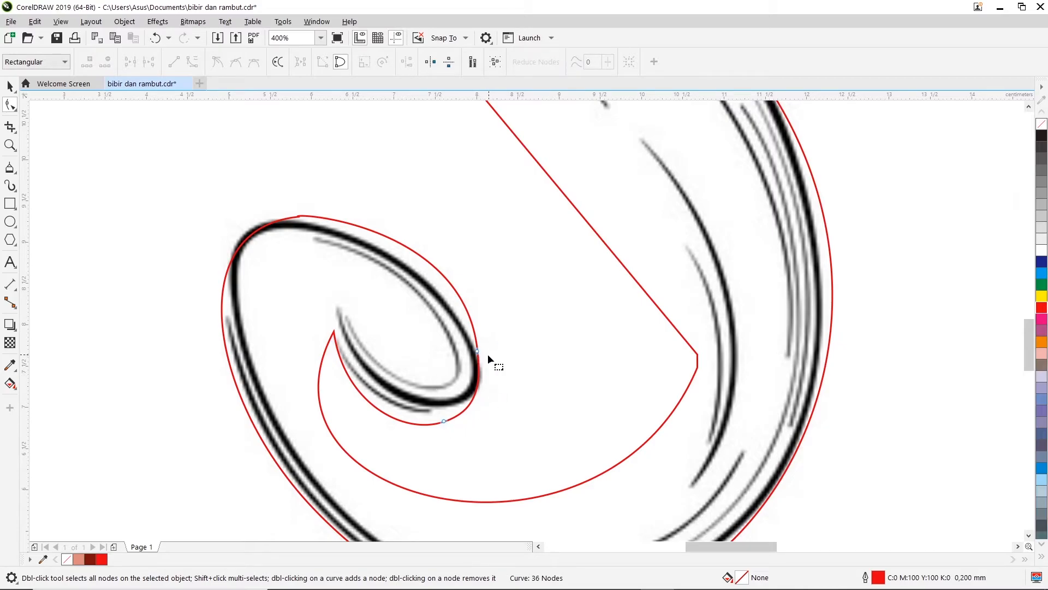
Step: Smooth the spiral's top by adding a node on each side of the existing top node and deleting that node
{"action": "left_click", "coordinate": [312, 219]}
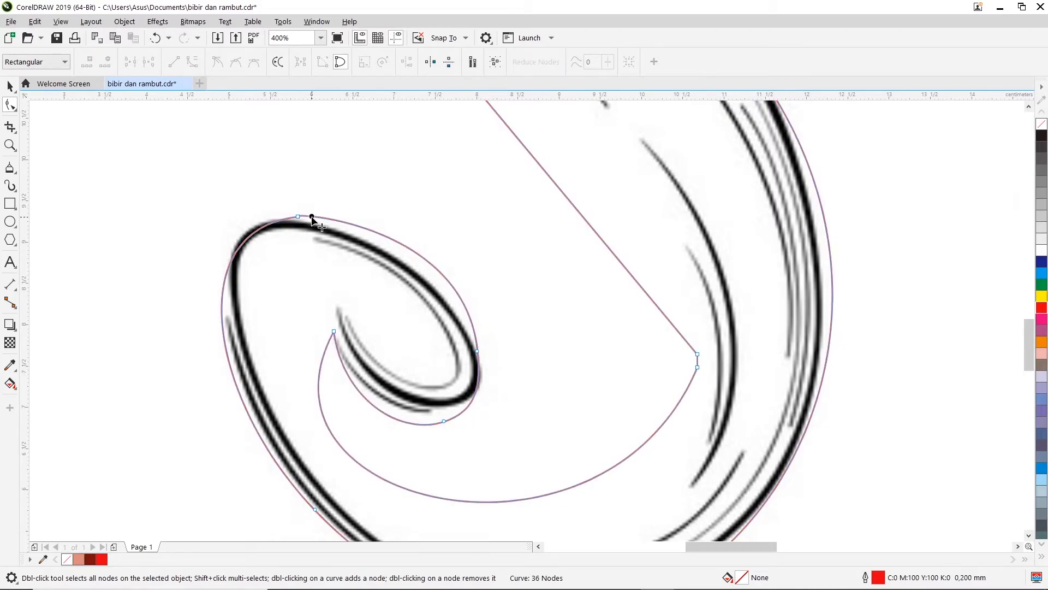
{"action": "double_click", "coordinate": [264, 226]}
{"action": "double_click", "coordinate": [345, 221]}
{"action": "double_click", "coordinate": [296, 216]}
Step: Pull the inner tip's handle inward to tighten the curve beneath the spiral, and delete the extra node at the curve's right end
{"action": "scroll", "coordinate": [483, 423], "scroll_direction": "down", "scroll_amount": 2}
{"action": "left_click", "coordinate": [403, 396]}
{"action": "left_click", "coordinate": [404, 394]}
{"action": "left_click", "coordinate": [409, 376]}
{"action": "left_click_drag", "start_coordinate": [362, 464], "coordinate": [387, 436]}
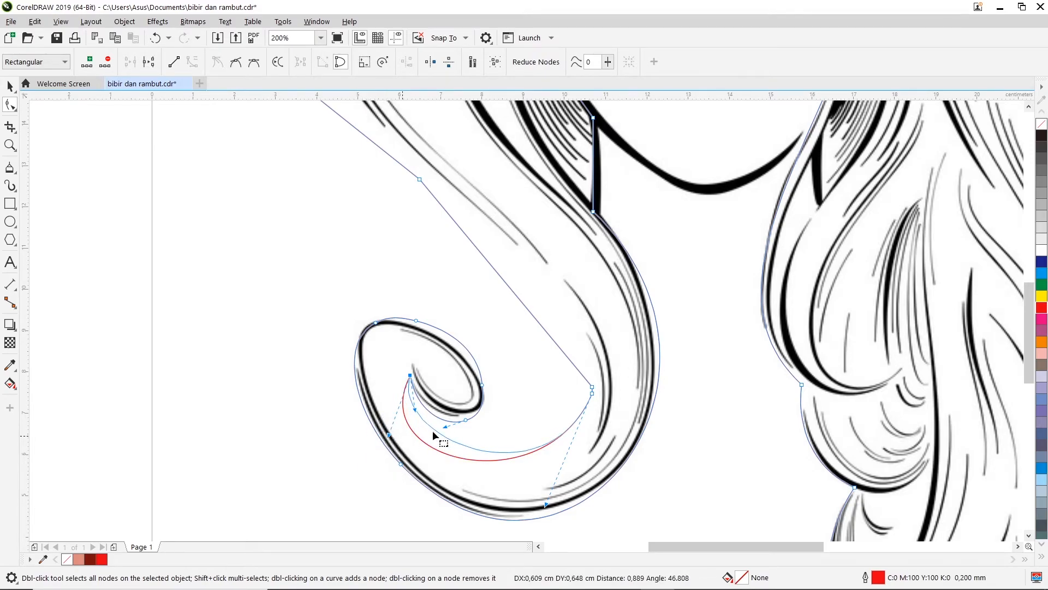
{"action": "double_click", "coordinate": [592, 387]}
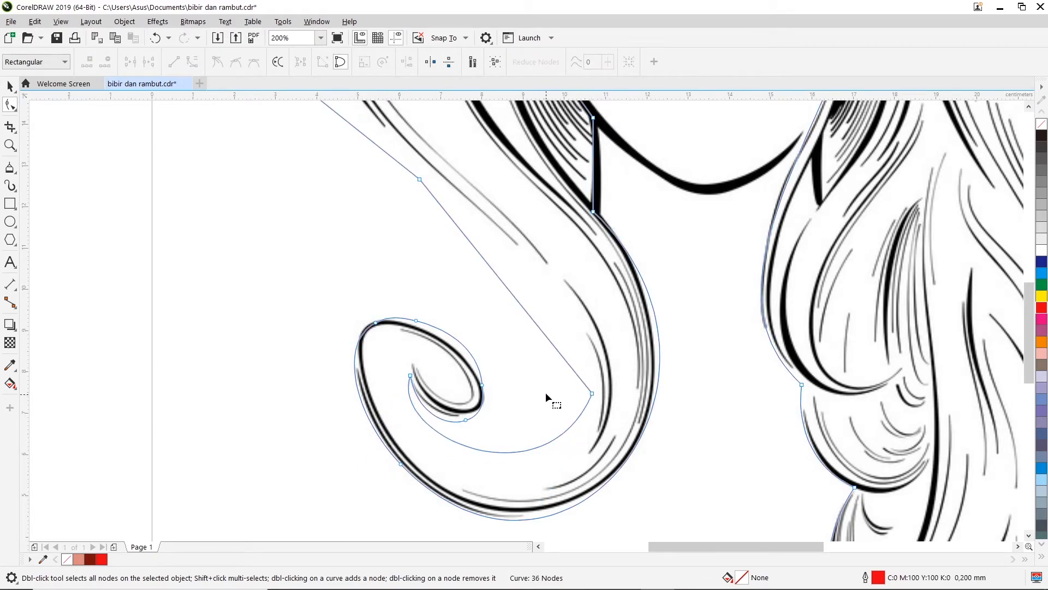
Step: Try removing the node at the right end of the curl's inner curve, and undo the removal
{"action": "scroll", "coordinate": [545, 392], "scroll_direction": "down", "scroll_amount": 2}
{"action": "right_click", "coordinate": [568, 392]}
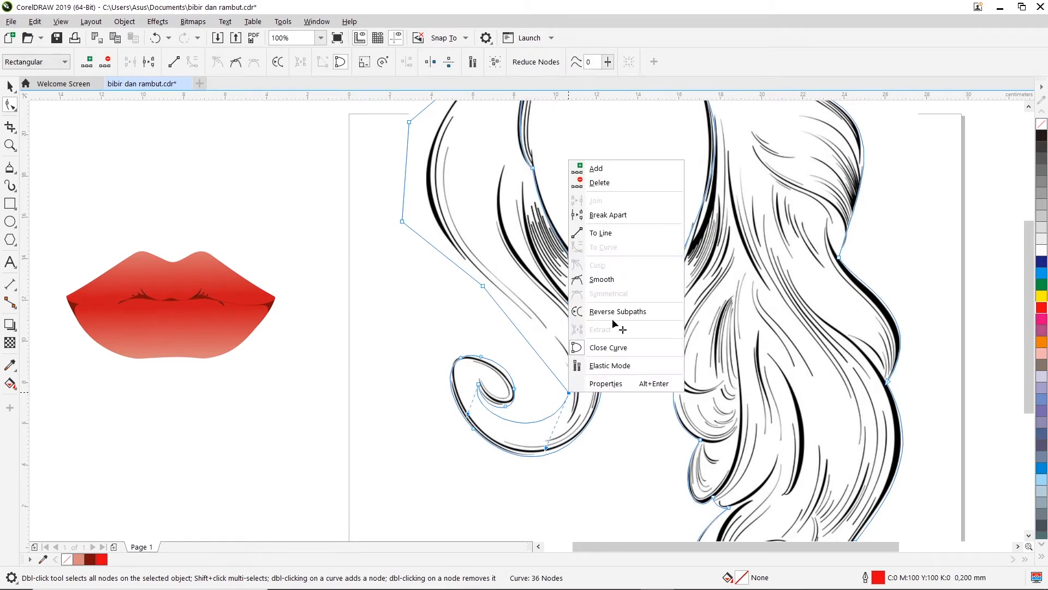
{"action": "left_click", "coordinate": [506, 357]}
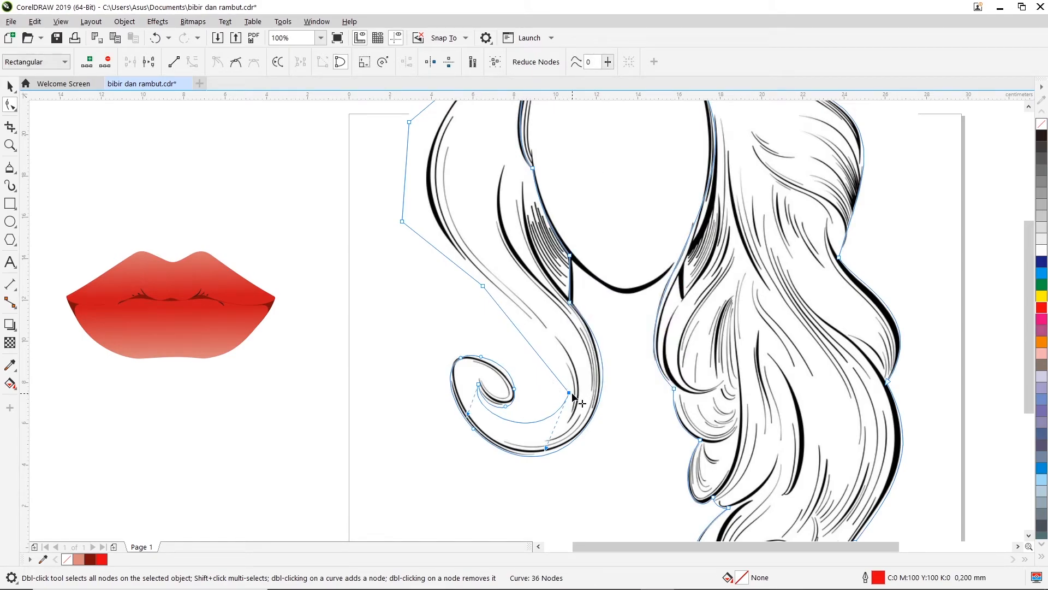
{"action": "double_click", "coordinate": [570, 393]}
{"action": "left_click", "coordinate": [478, 385]}
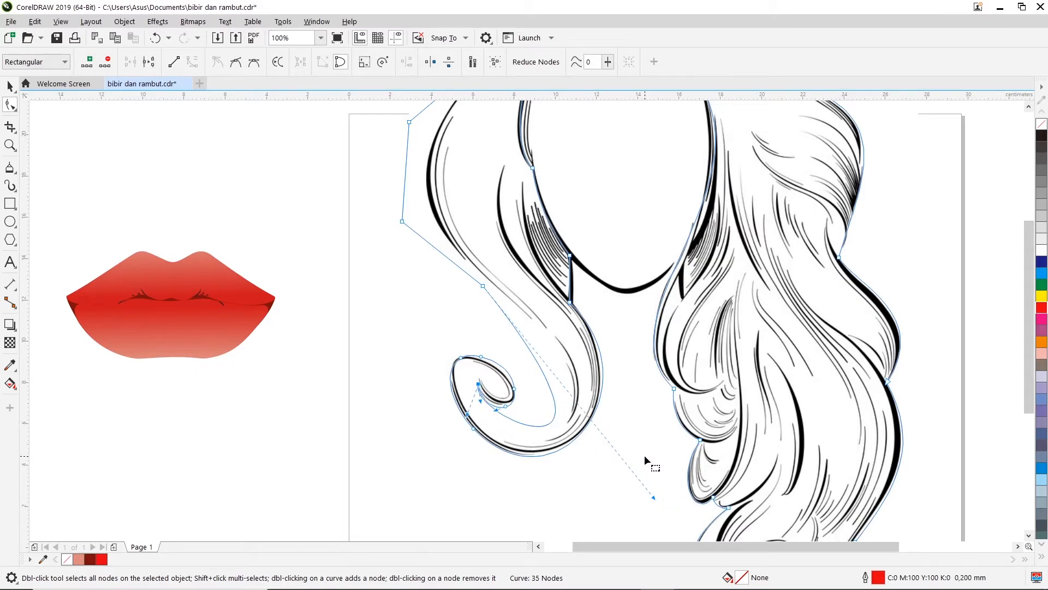
{"action": "key", "text": "ctrl+z"}
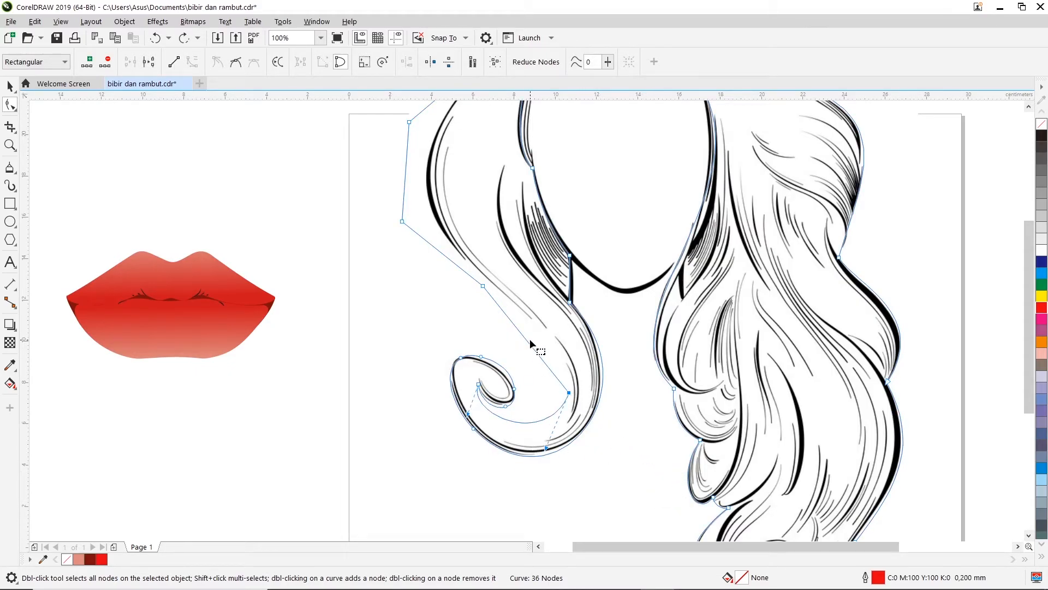
Step: Convert the straight segment above the curl's inner right node to a curve and bend it along the lock's inner strands
{"action": "left_click", "coordinate": [530, 346]}
{"action": "right_click", "coordinate": [530, 346]}
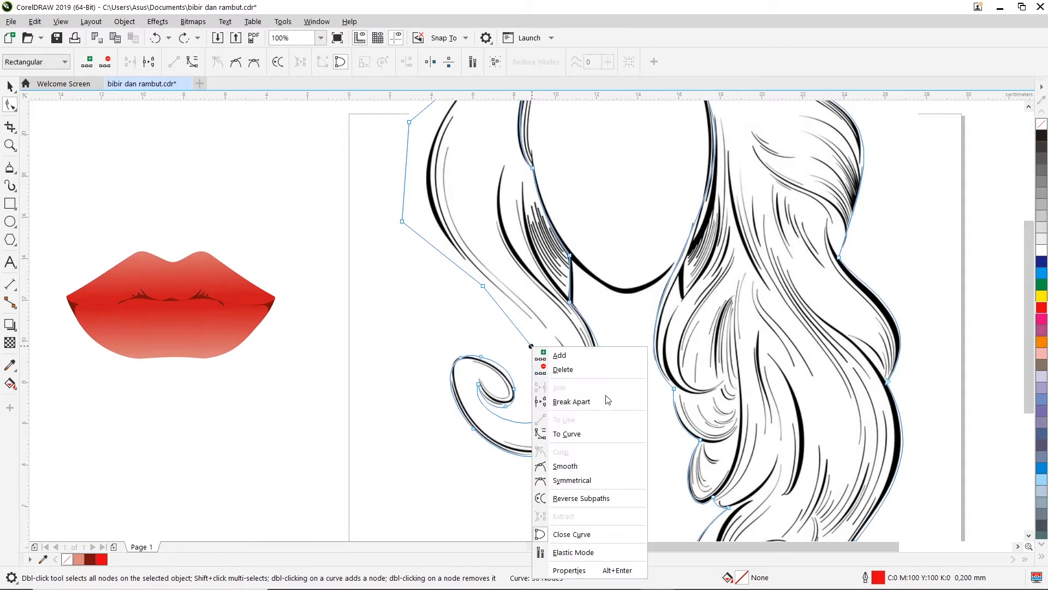
{"action": "left_click", "coordinate": [594, 434]}
{"action": "left_click_drag", "start_coordinate": [531, 347], "coordinate": [545, 342]}
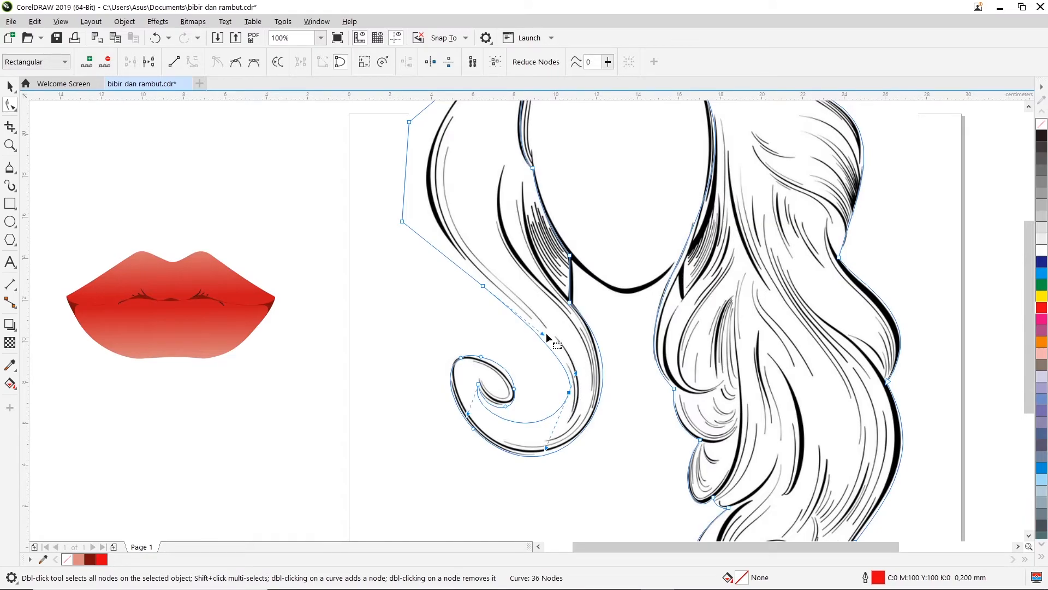
{"action": "mouse_move", "coordinate": [543, 335]}
{"action": "left_mouse_down"}
{"action": "mouse_move", "coordinate": [550, 319]}
{"action": "mouse_move", "coordinate": [561, 335]}
{"action": "left_mouse_up"}
{"action": "left_click", "coordinate": [622, 336]}
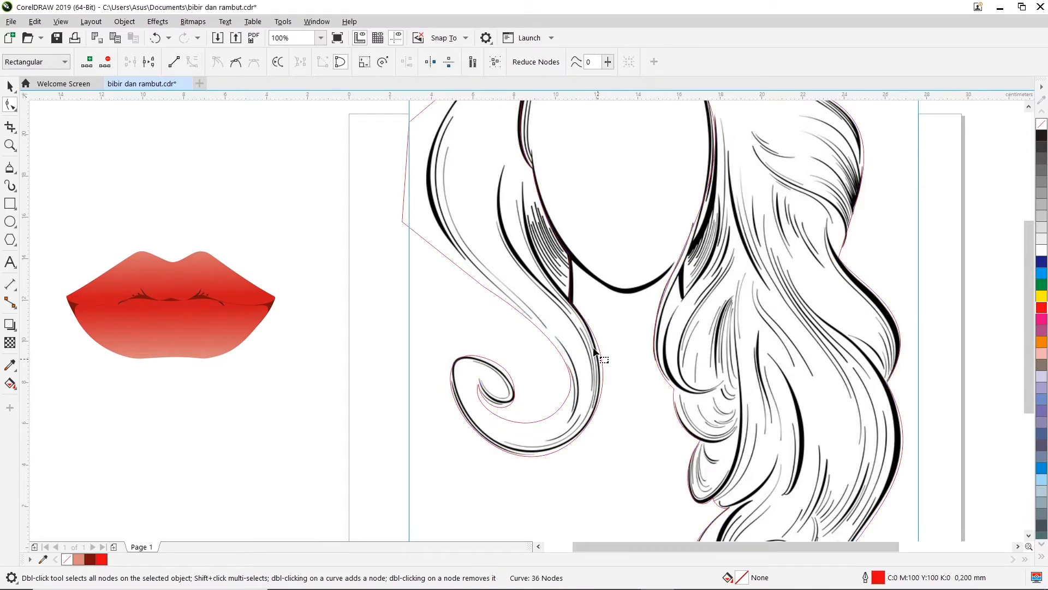
{"action": "scroll", "coordinate": [1029, 306], "scroll_direction": "up", "scroll_amount": 4}
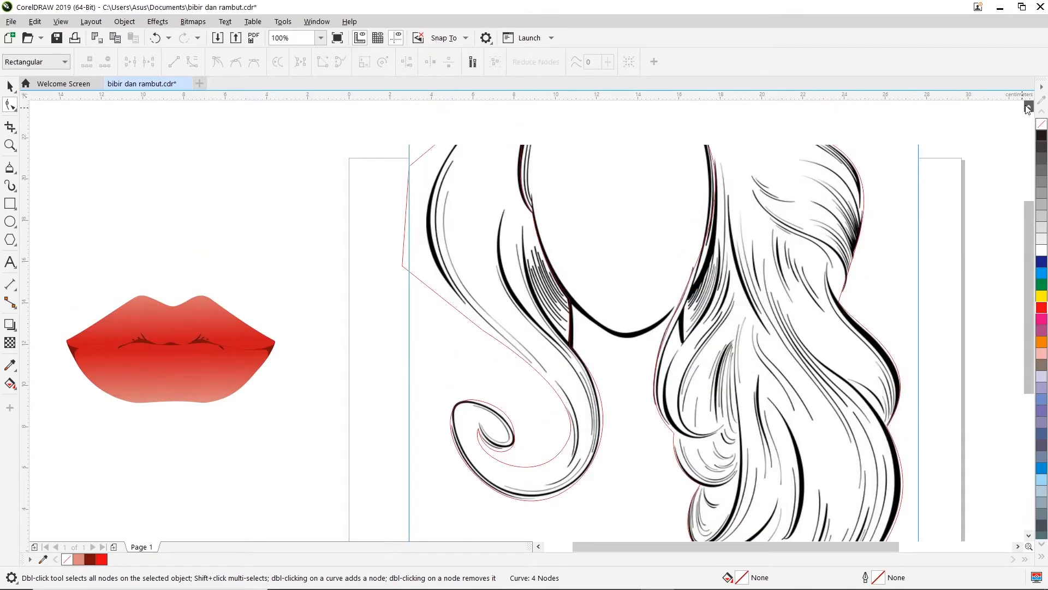
{"action": "left_click", "coordinate": [445, 278]}
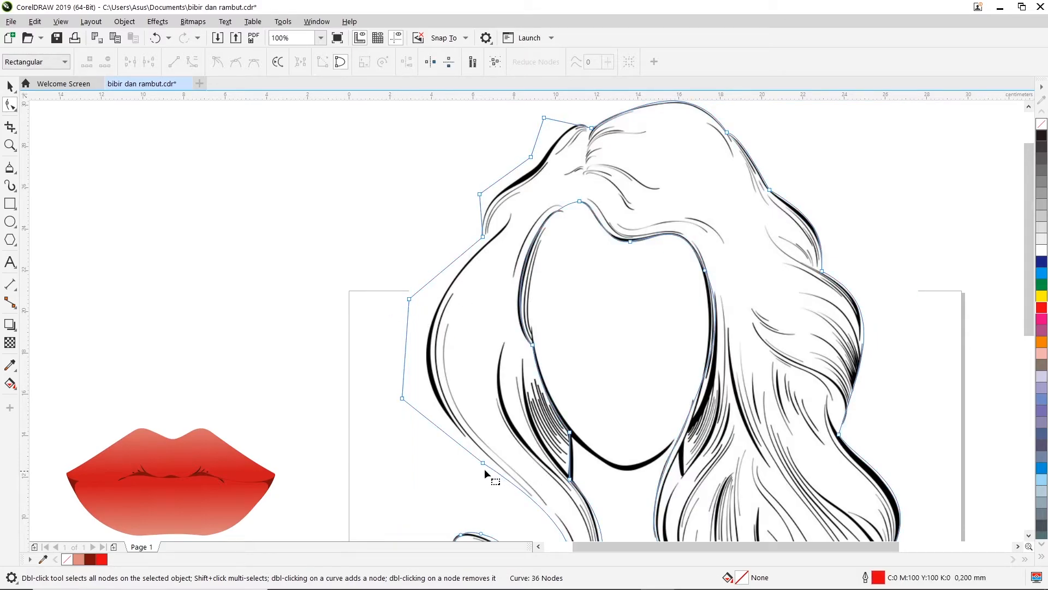
Step: Convert the straight segment at the left lock's outer side to a curve and delete its two outer corner nodes
{"action": "right_click", "coordinate": [402, 399]}
{"action": "left_click", "coordinate": [451, 261]}
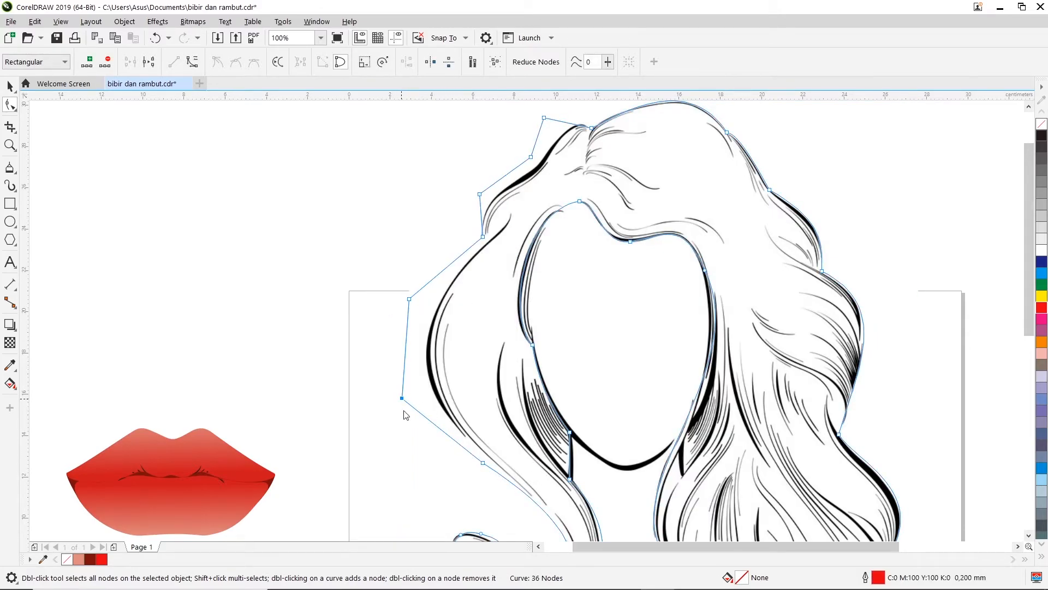
{"action": "double_click", "coordinate": [401, 399]}
{"action": "double_click", "coordinate": [408, 300]}
Step: Move the left lock's upper node onto the sketch line and bend the long outer curve with its handles to follow the lock
{"action": "left_click_drag", "start_coordinate": [484, 239], "coordinate": [484, 246]}
{"action": "left_click_drag", "start_coordinate": [371, 373], "coordinate": [431, 432]}
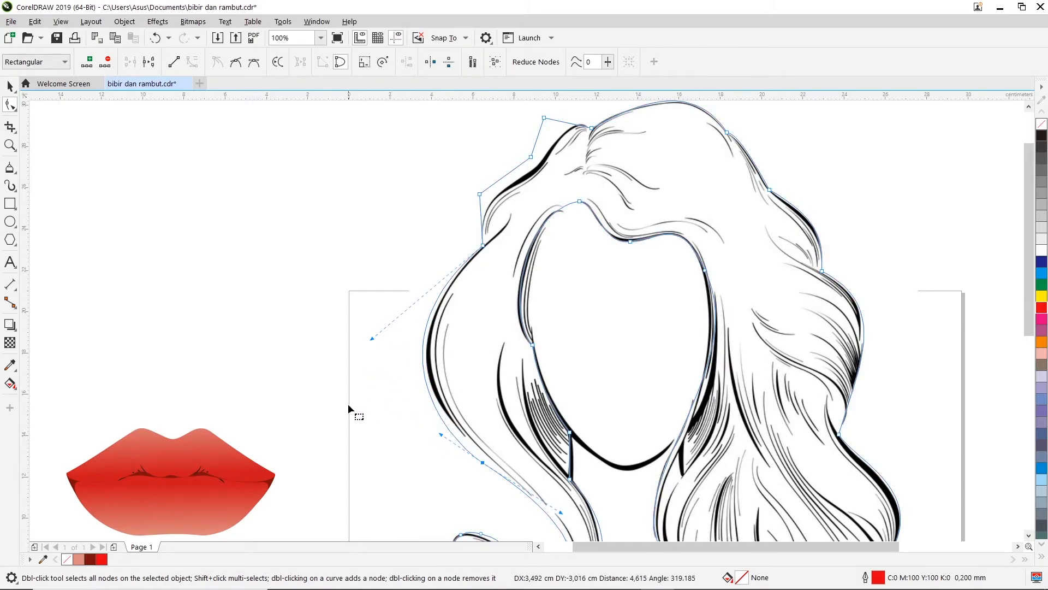
{"action": "mouse_move", "coordinate": [373, 350]}
{"action": "left_mouse_down"}
{"action": "mouse_move", "coordinate": [330, 371]}
{"action": "mouse_move", "coordinate": [366, 350]}
{"action": "left_mouse_up"}
{"action": "left_click_drag", "start_coordinate": [442, 435], "coordinate": [439, 439]}
{"action": "left_click", "coordinate": [416, 452]}
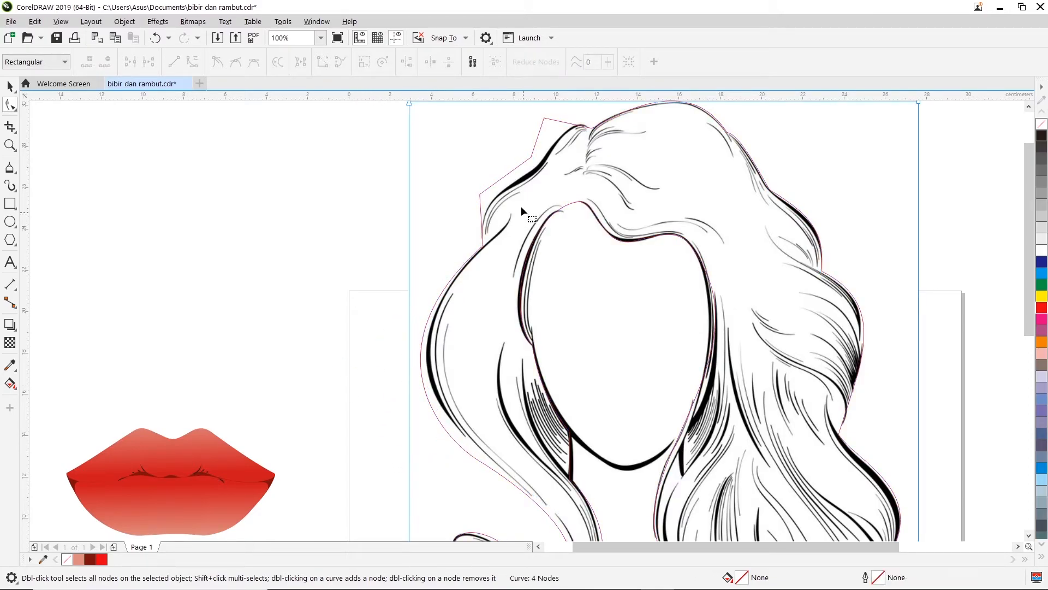
Step: Convert the peak of the upper-left hair bump to a curve, delete its corner node, and adjust the handle near the parting
{"action": "left_click", "coordinate": [558, 117]}
{"action": "left_click", "coordinate": [1029, 108]}
{"action": "scroll", "coordinate": [538, 235], "scroll_direction": "up", "scroll_amount": 2}
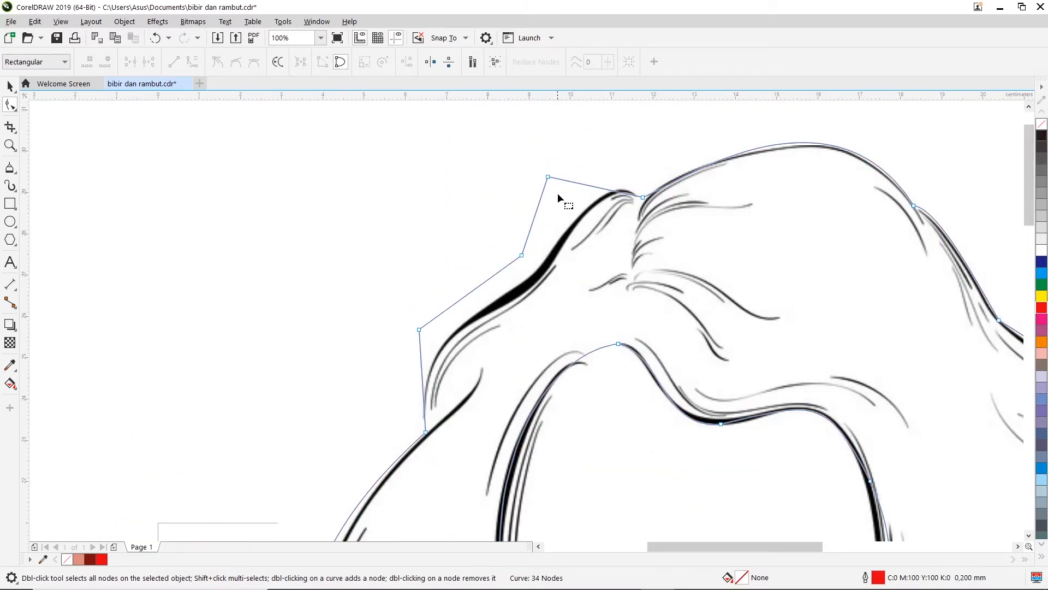
{"action": "right_click", "coordinate": [550, 180]}
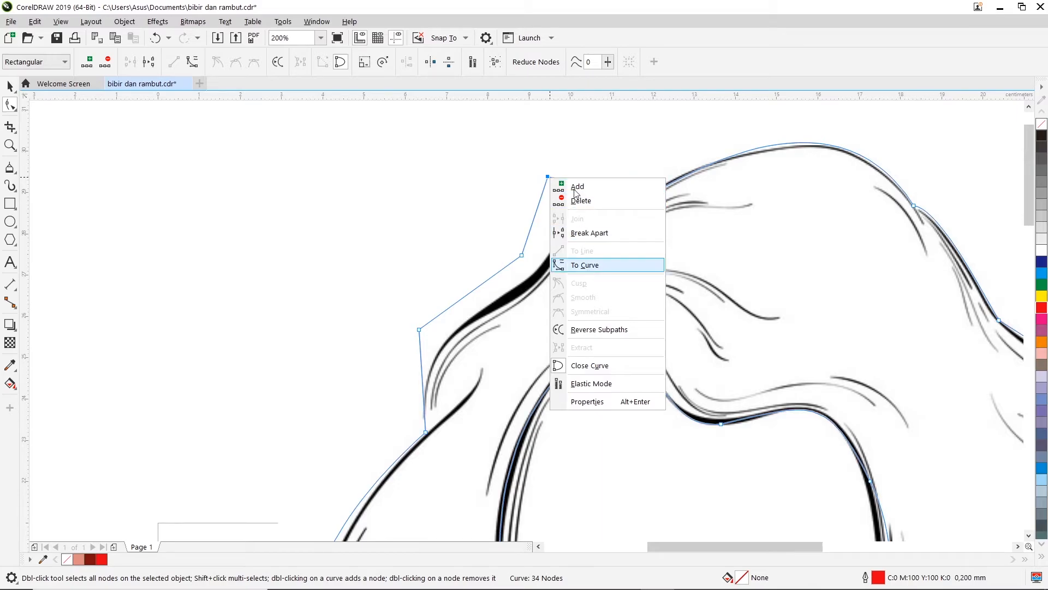
{"action": "left_click", "coordinate": [588, 264]}
{"action": "key", "text": "Delete"}
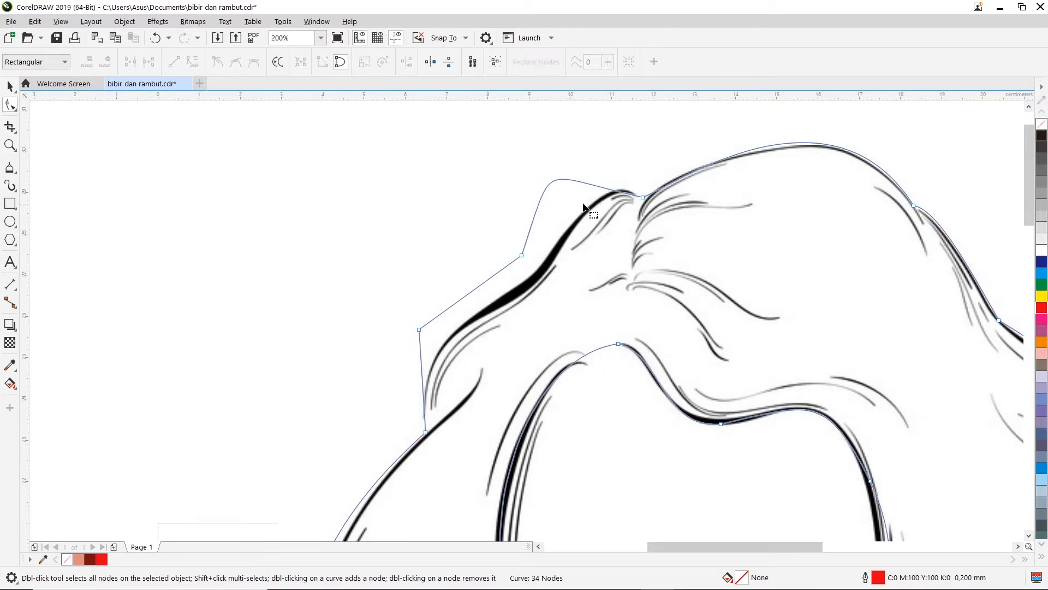
{"action": "left_click", "coordinate": [643, 197]}
{"action": "mouse_move", "coordinate": [625, 191]}
{"action": "left_mouse_down"}
{"action": "mouse_move", "coordinate": [607, 174]}
{"action": "mouse_move", "coordinate": [621, 179]}
{"action": "left_mouse_up"}
Step: Reposition the dip node below the bump, replace the corner beneath it with a curve, and bend that curve along the thick hair line
{"action": "left_click_drag", "start_coordinate": [522, 255], "coordinate": [534, 273]}
{"action": "left_click_drag", "start_coordinate": [418, 328], "coordinate": [417, 303]}
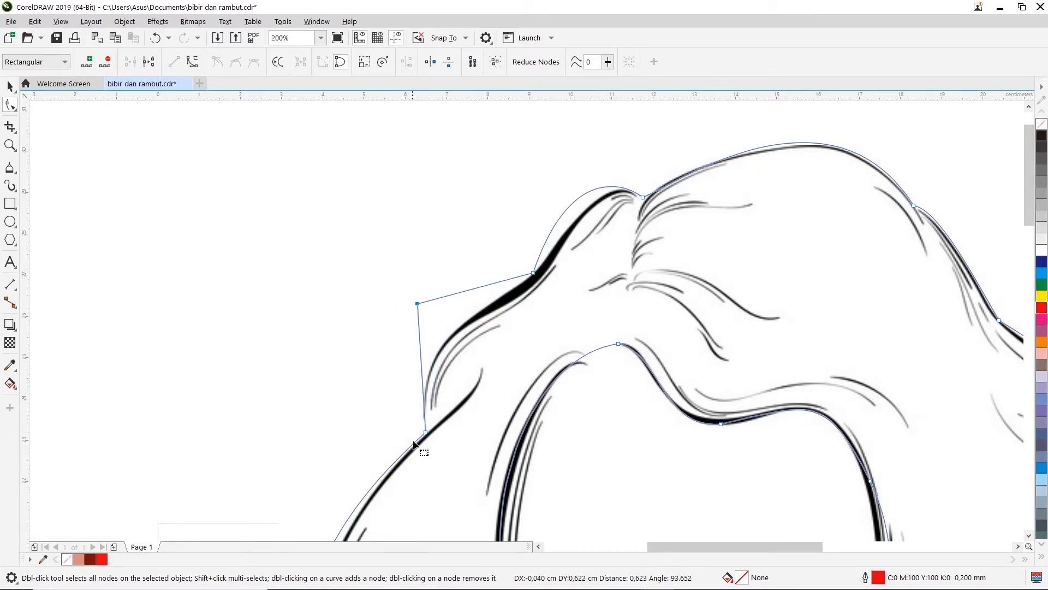
{"action": "right_click", "coordinate": [418, 305]}
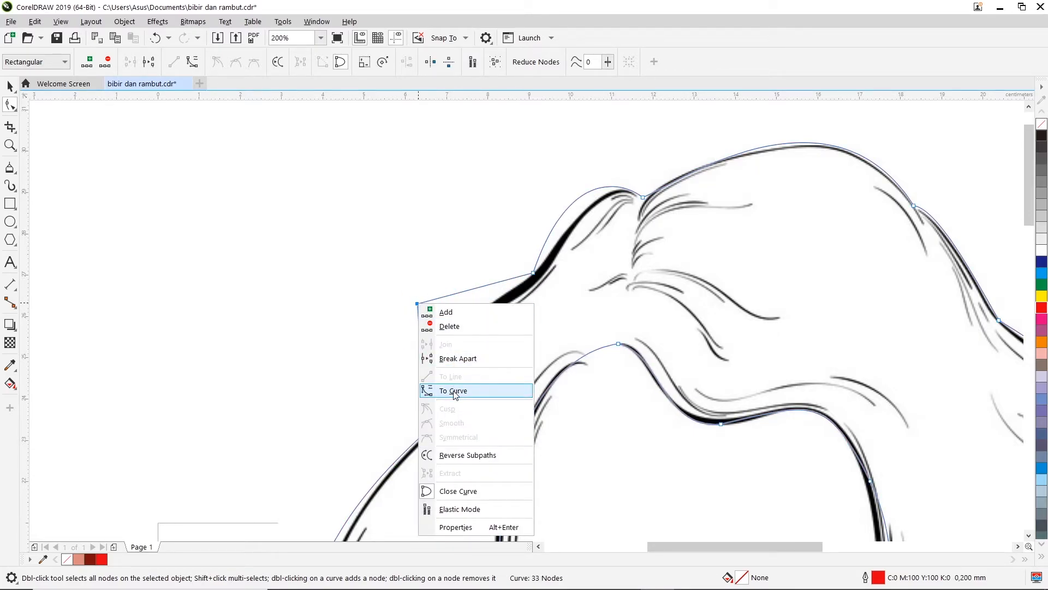
{"action": "left_click", "coordinate": [454, 394]}
{"action": "double_click", "coordinate": [419, 304]}
{"action": "left_click", "coordinate": [426, 432]}
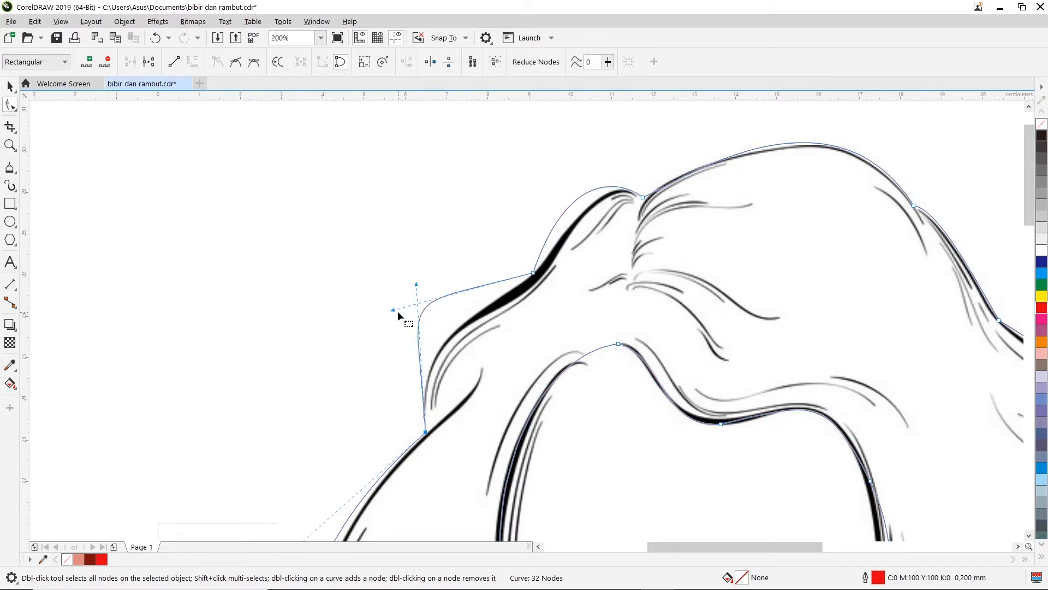
{"action": "left_click_drag", "start_coordinate": [393, 311], "coordinate": [489, 323]}
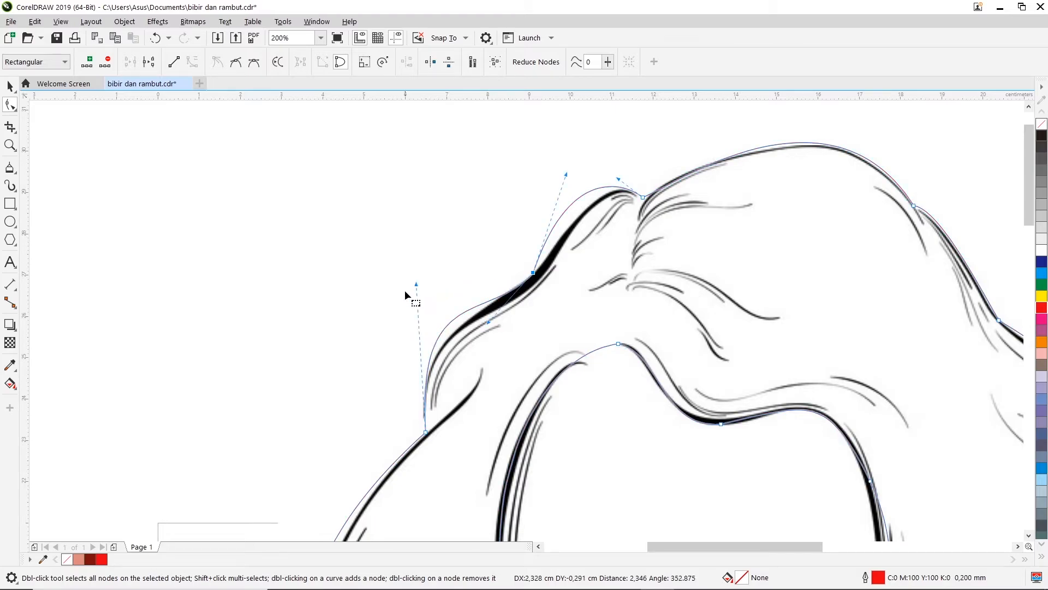
{"action": "left_click_drag", "start_coordinate": [417, 286], "coordinate": [407, 316]}
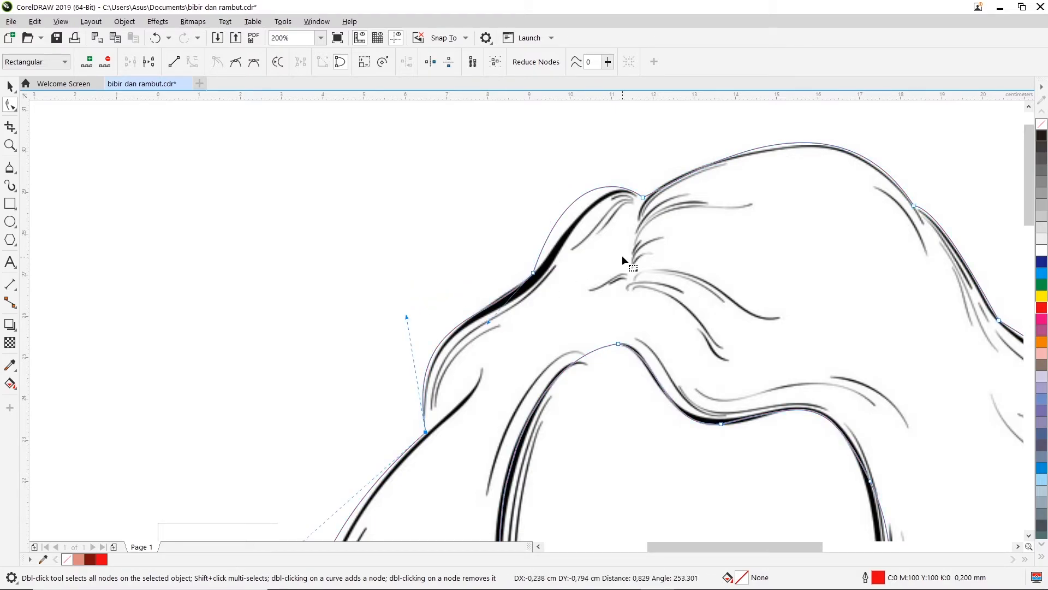
Step: Adjust the handles around the dip node between the two upper-left waves and make that node smooth
{"action": "left_click", "coordinate": [534, 272]}
{"action": "left_click_drag", "start_coordinate": [566, 176], "coordinate": [544, 270]}
{"action": "left_click_drag", "start_coordinate": [624, 202], "coordinate": [582, 190]}
{"action": "scroll", "coordinate": [533, 282], "scroll_direction": "up", "scroll_amount": 2}
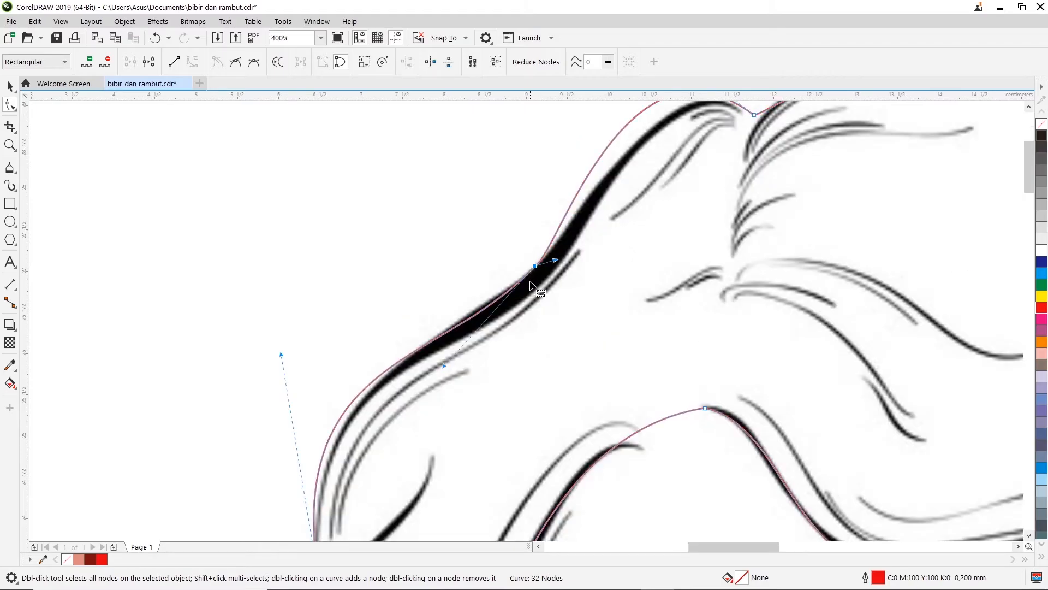
{"action": "left_click", "coordinate": [535, 266]}
{"action": "right_click", "coordinate": [537, 268]}
{"action": "left_click", "coordinate": [572, 389]}
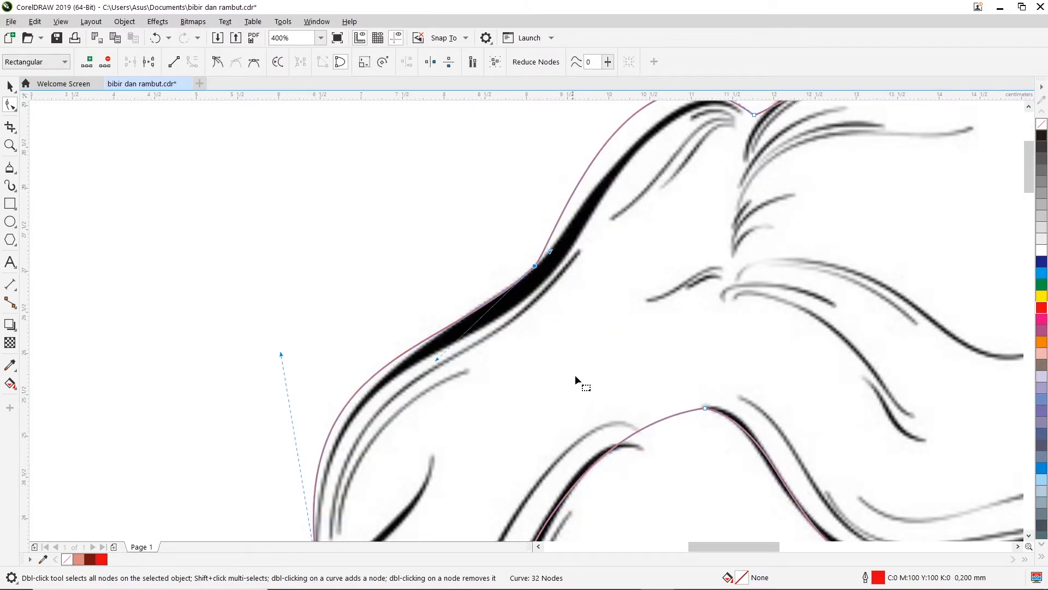
Step: Refine the upper-left bump's curve with its handles so it hugs the thick hair line
{"action": "scroll", "coordinate": [588, 300], "scroll_direction": "down", "scroll_amount": 2}
{"action": "left_click_drag", "start_coordinate": [578, 269], "coordinate": [598, 262]}
{"action": "mouse_move", "coordinate": [608, 161]}
{"action": "left_mouse_down"}
{"action": "mouse_move", "coordinate": [613, 178]}
{"action": "mouse_move", "coordinate": [627, 175]}
{"action": "mouse_move", "coordinate": [617, 177]}
{"action": "left_mouse_up"}
{"action": "left_click", "coordinate": [431, 196]}
{"action": "scroll", "coordinate": [624, 236], "scroll_direction": "down", "scroll_amount": 1}
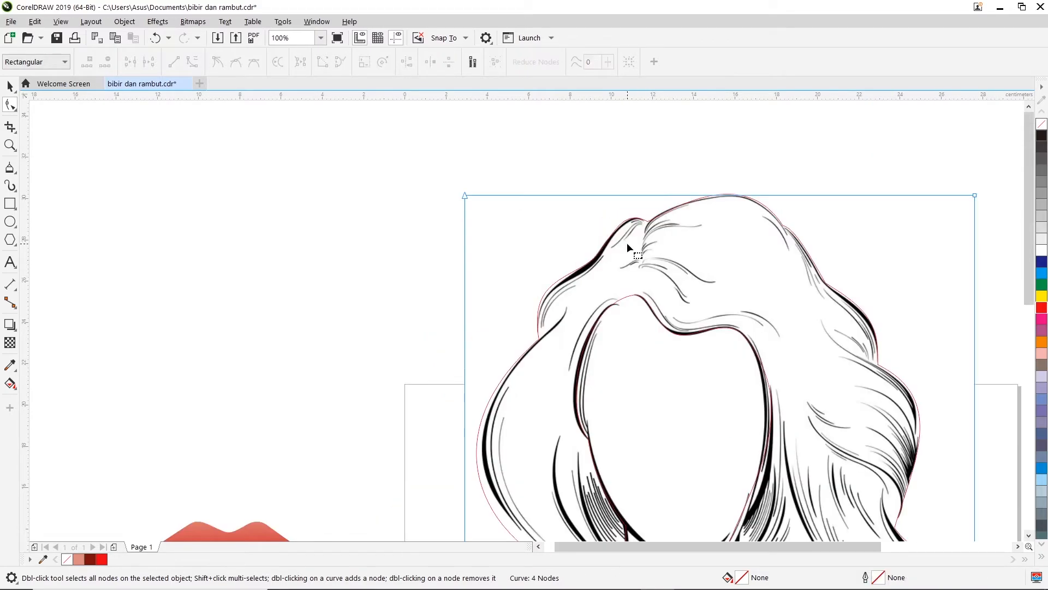
Step: Select the traced hair outline and fill it with golden yellow (C:0 M:20 Y:100 K:0)
{"action": "scroll", "coordinate": [627, 246], "scroll_direction": "down", "scroll_amount": 1}
{"action": "left_click", "coordinate": [6, 87]}
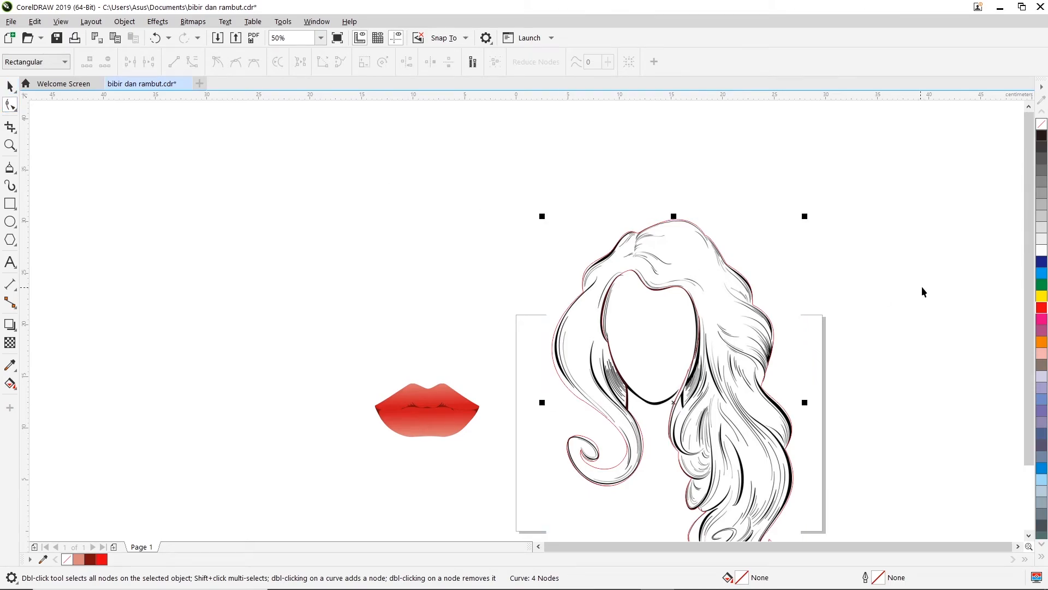
{"action": "left_click_drag", "start_coordinate": [1030, 290], "coordinate": [1030, 309]}
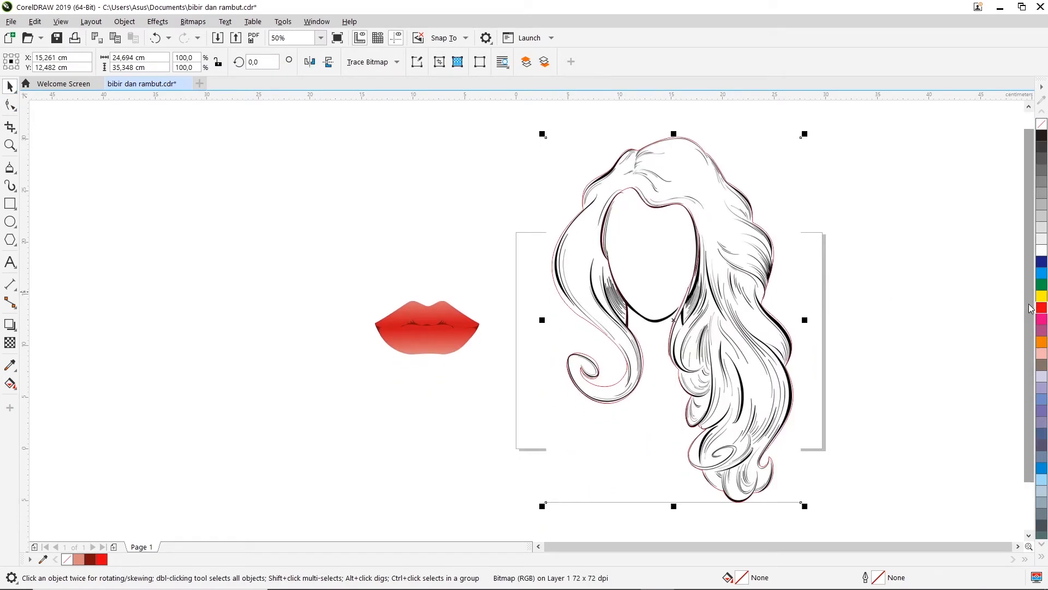
{"action": "left_click", "coordinate": [959, 313]}
{"action": "left_click", "coordinate": [725, 266]}
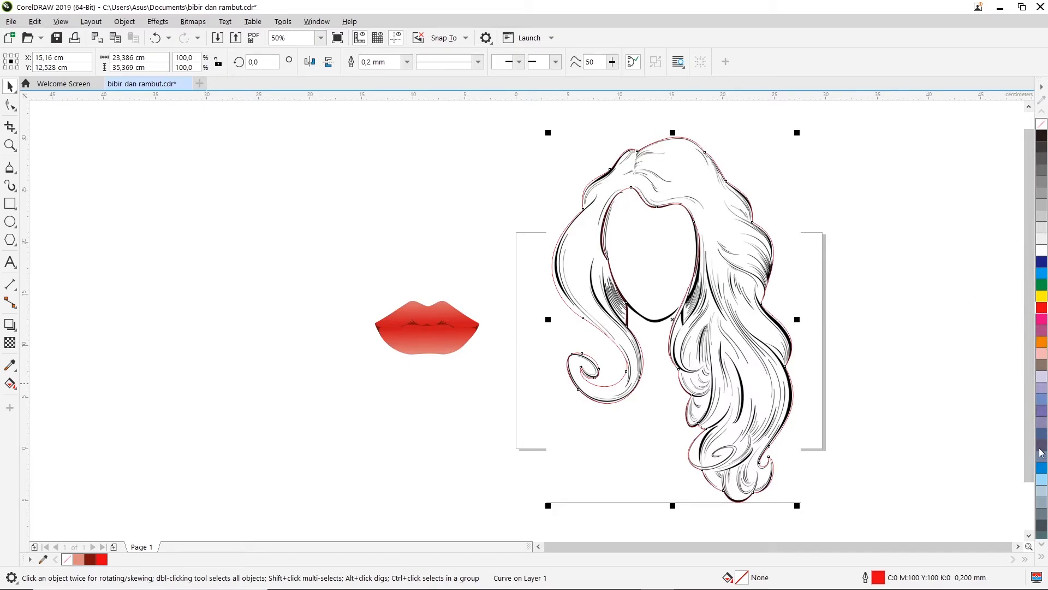
{"action": "left_click", "coordinate": [1043, 557]}
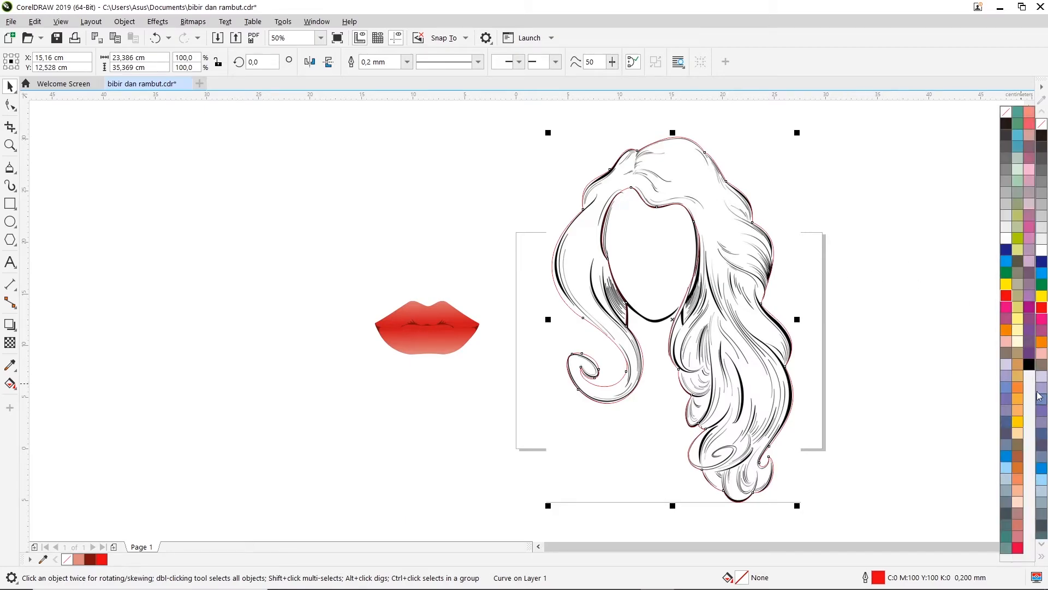
{"action": "left_click", "coordinate": [1018, 422]}
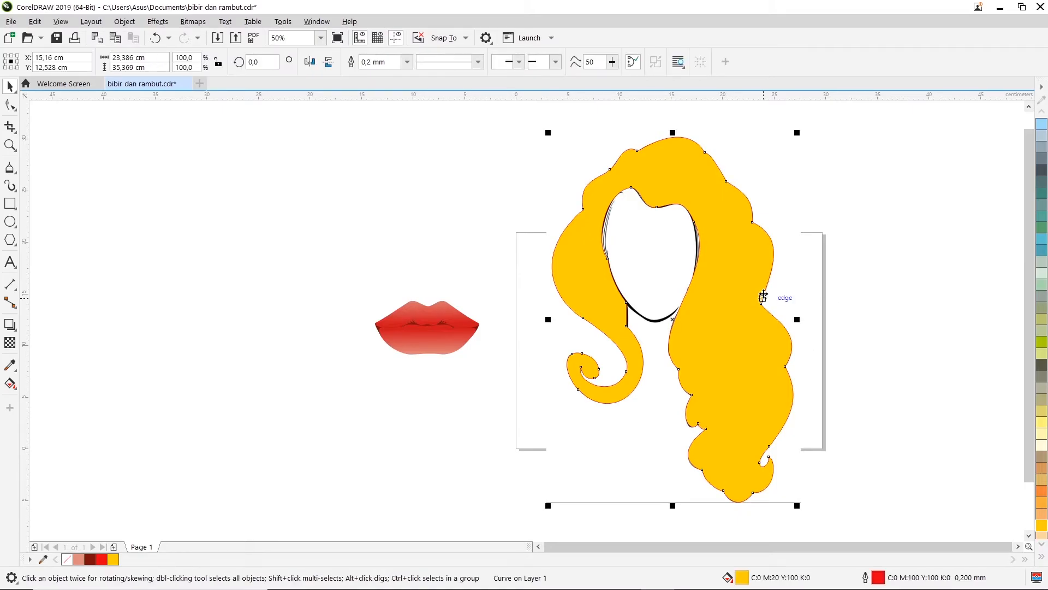
Step: Set the hair shape's outline colour to the same golden yellow (C:0 M:20 Y:100 K:0)
{"action": "scroll", "coordinate": [755, 300], "scroll_direction": "up", "scroll_amount": 2}
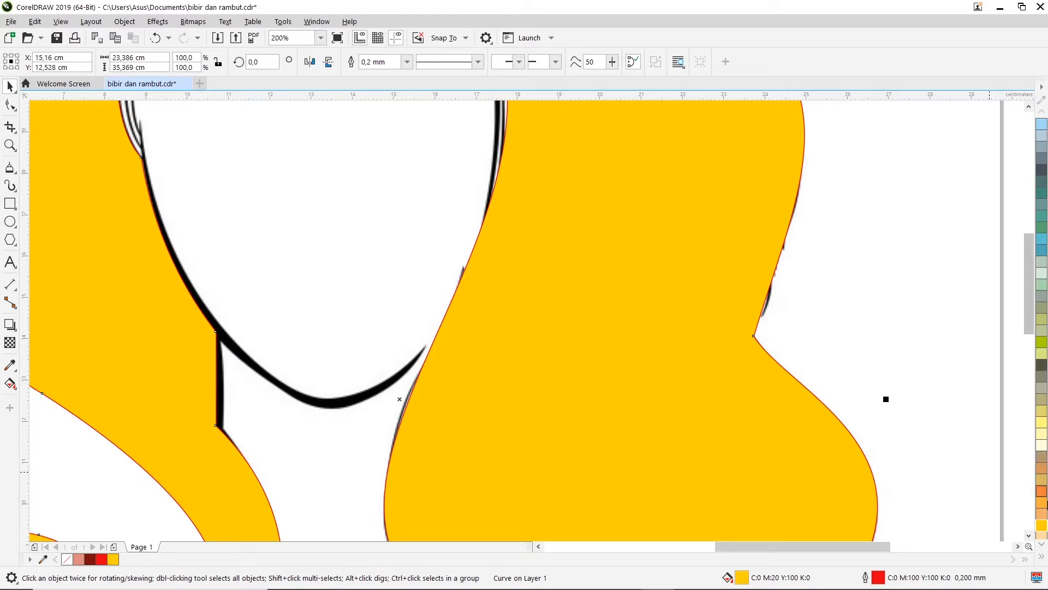
{"action": "right_click", "coordinate": [1041, 527]}
{"action": "scroll", "coordinate": [761, 407], "scroll_direction": "down", "scroll_amount": 6}
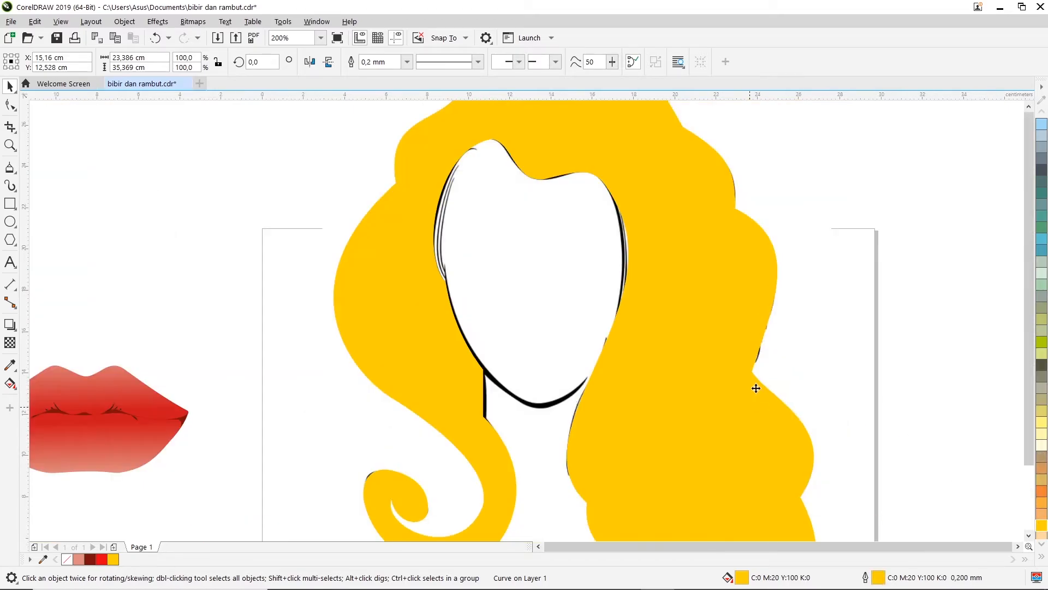
Step: Try moving the yellow hair shape to the empty area beyond the lips, and undo the move
{"action": "scroll", "coordinate": [752, 343], "scroll_direction": "up", "scroll_amount": 2}
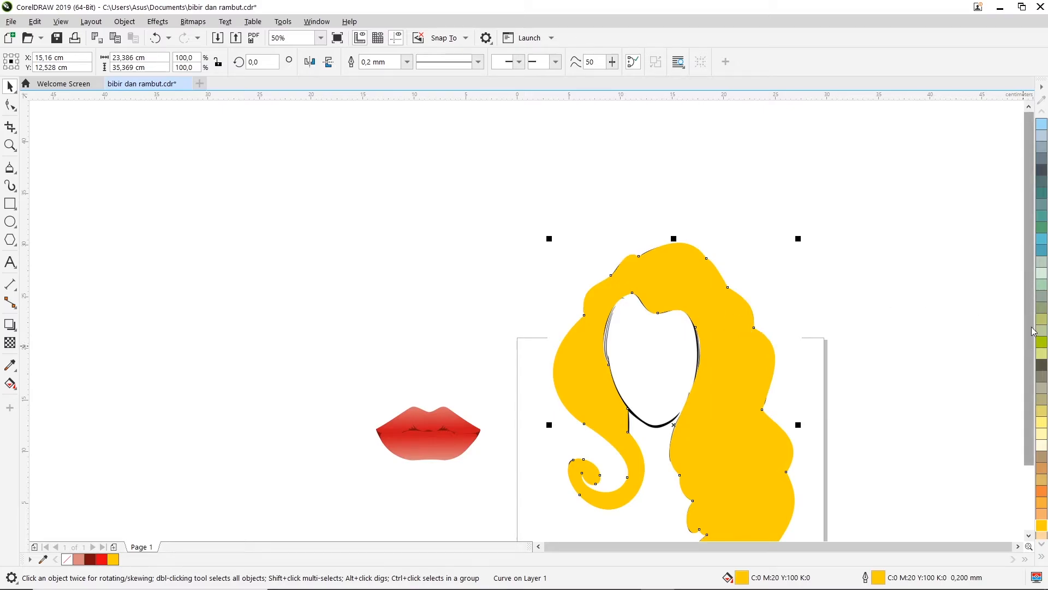
{"action": "scroll", "coordinate": [1030, 349], "scroll_direction": "down", "scroll_amount": 4}
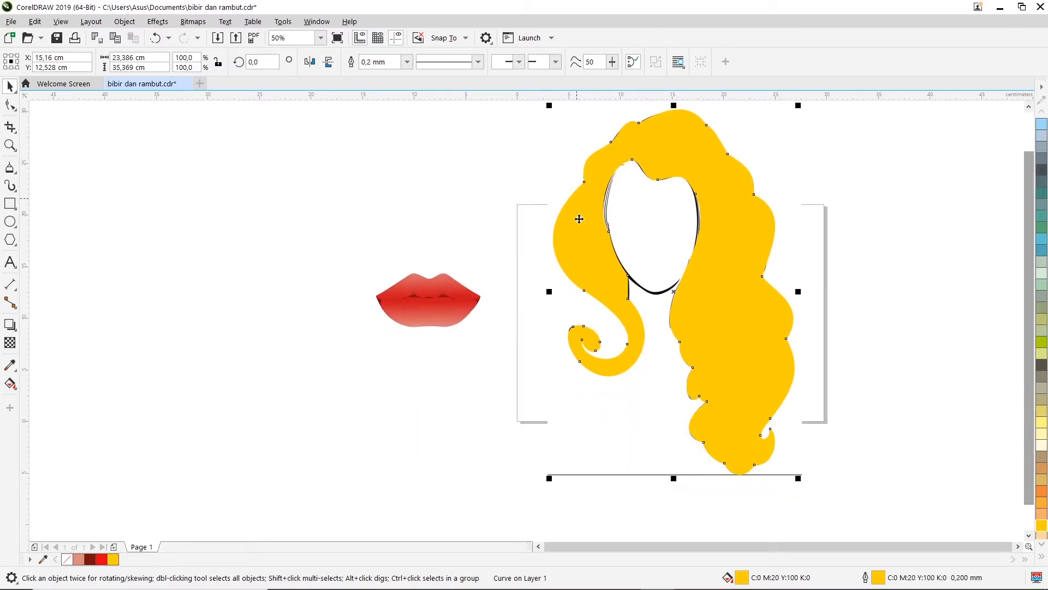
{"action": "scroll", "coordinate": [1033, 187], "scroll_direction": "up", "scroll_amount": 1}
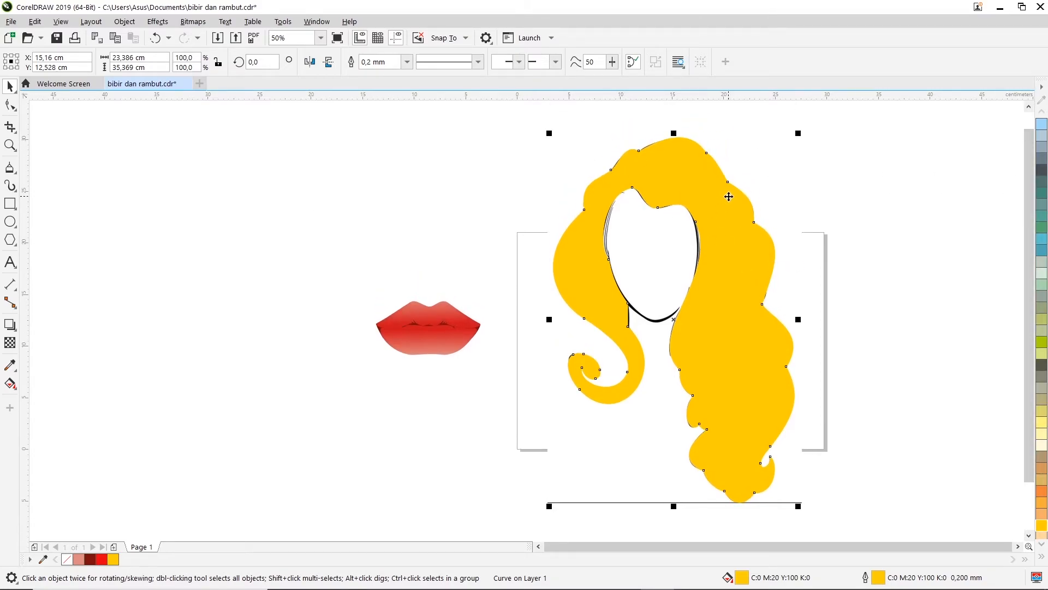
{"action": "left_click_drag", "start_coordinate": [719, 213], "coordinate": [260, 209]}
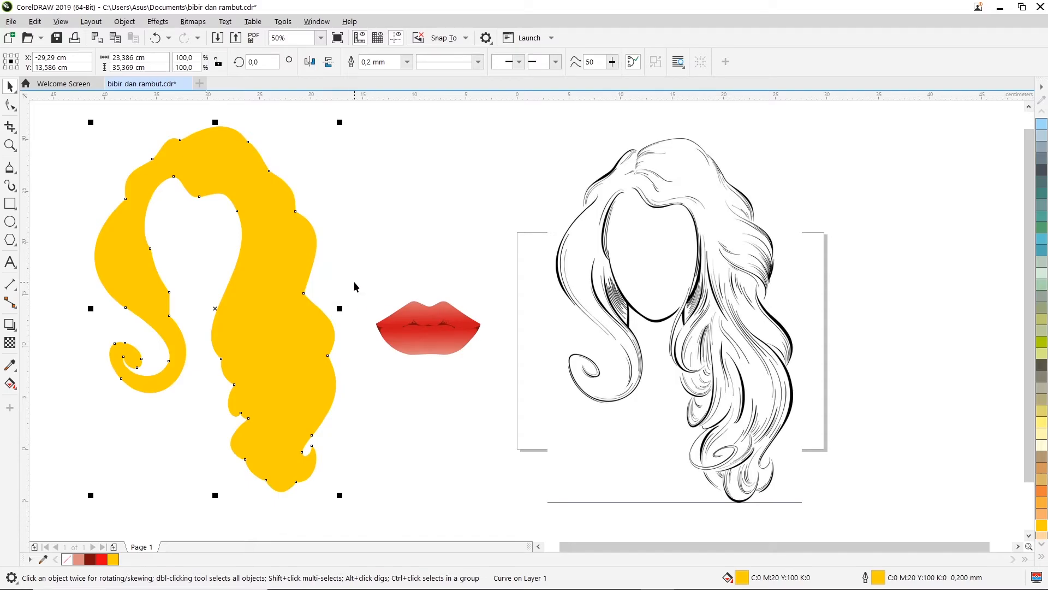
{"action": "key", "text": "ctrl+z"}
Step: Move the yellow hair shape to the right of the sketch, centred at about X 38 cm, Y 12.8 cm, and deselect it
{"action": "scroll", "coordinate": [548, 244], "scroll_direction": "down", "scroll_amount": 2}
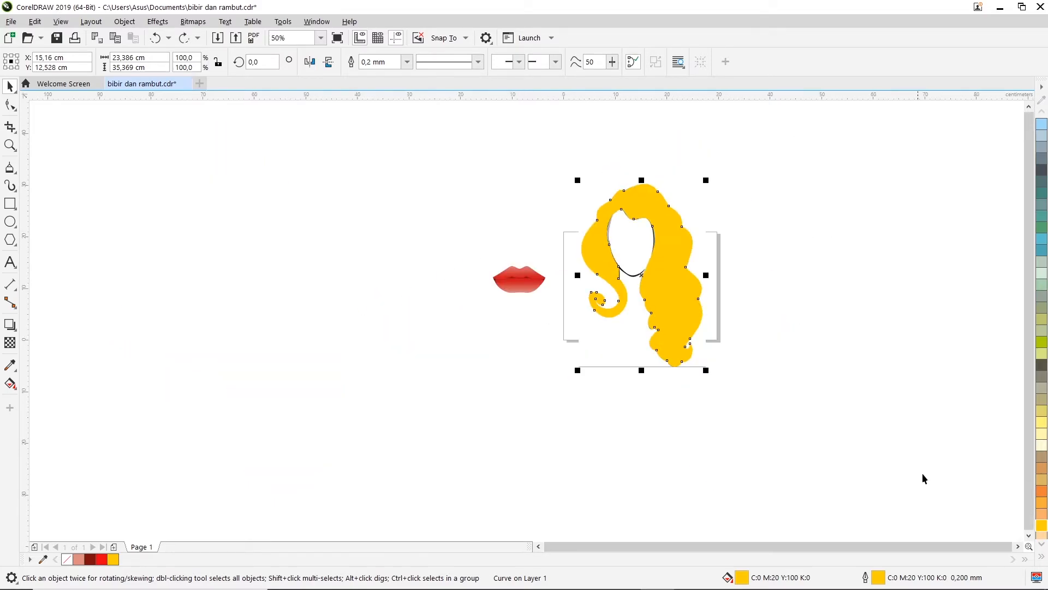
{"action": "left_click", "coordinate": [1018, 547]}
{"action": "scroll", "coordinate": [489, 257], "scroll_direction": "up", "scroll_amount": 1}
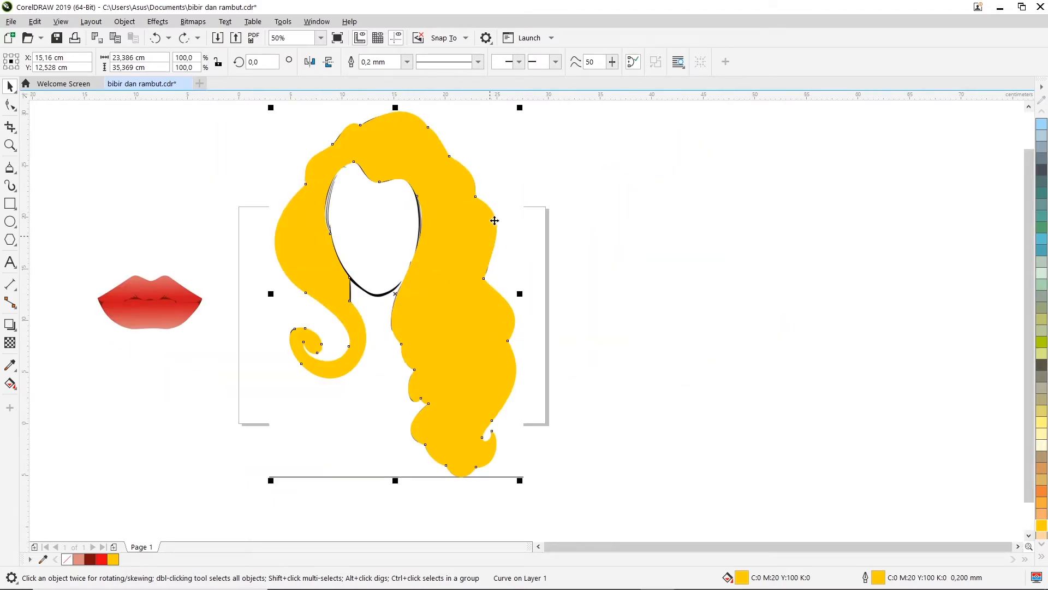
{"action": "left_click", "coordinate": [1028, 107]}
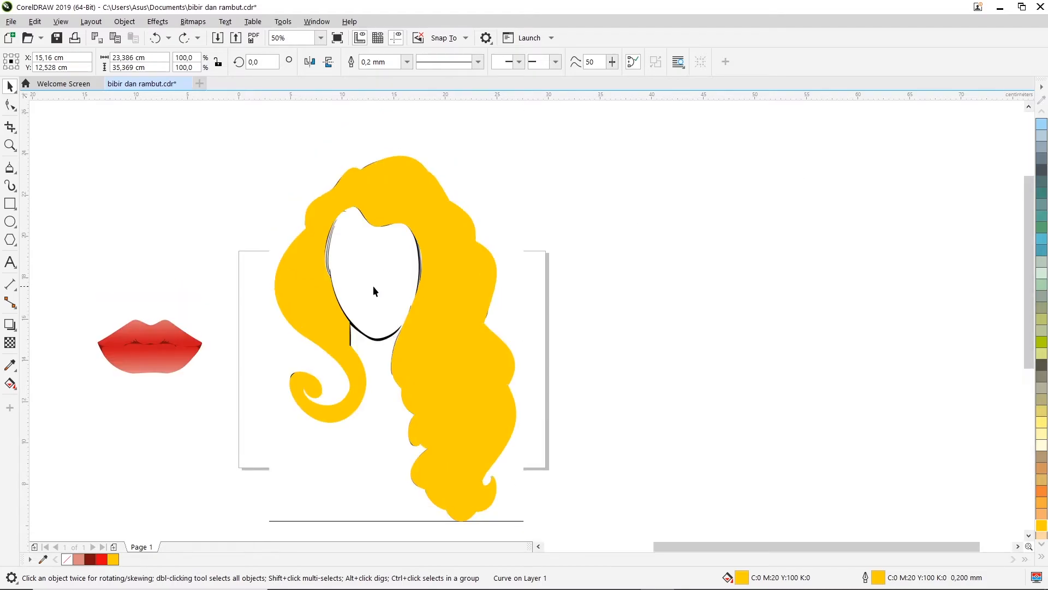
{"action": "scroll", "coordinate": [373, 286], "scroll_direction": "up", "scroll_amount": 1}
{"action": "scroll", "coordinate": [440, 300], "scroll_direction": "down", "scroll_amount": 1}
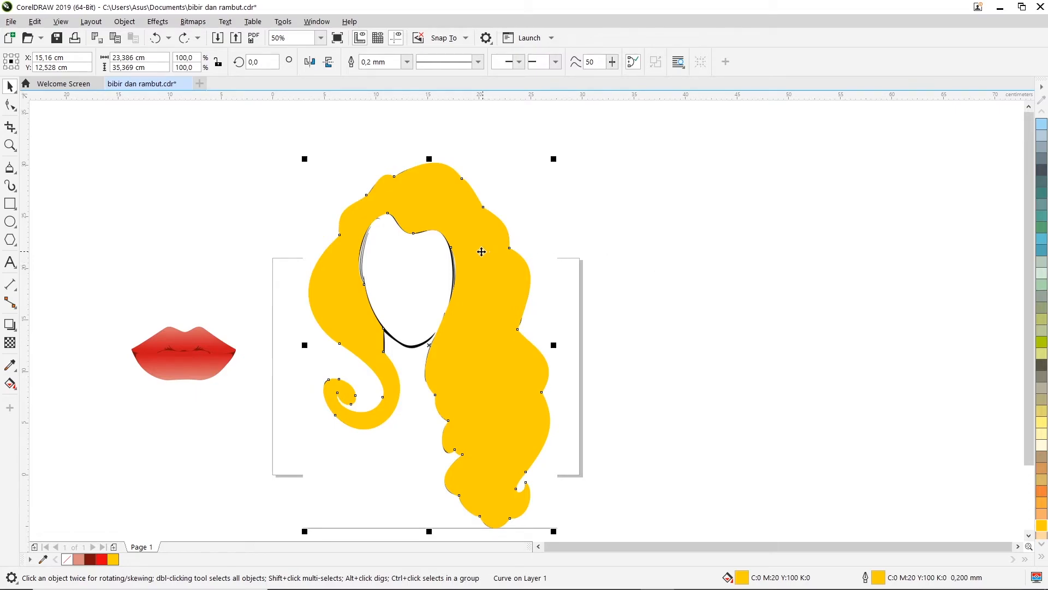
{"action": "left_click", "coordinate": [481, 289]}
{"action": "left_click_drag", "start_coordinate": [533, 290], "coordinate": [717, 282]}
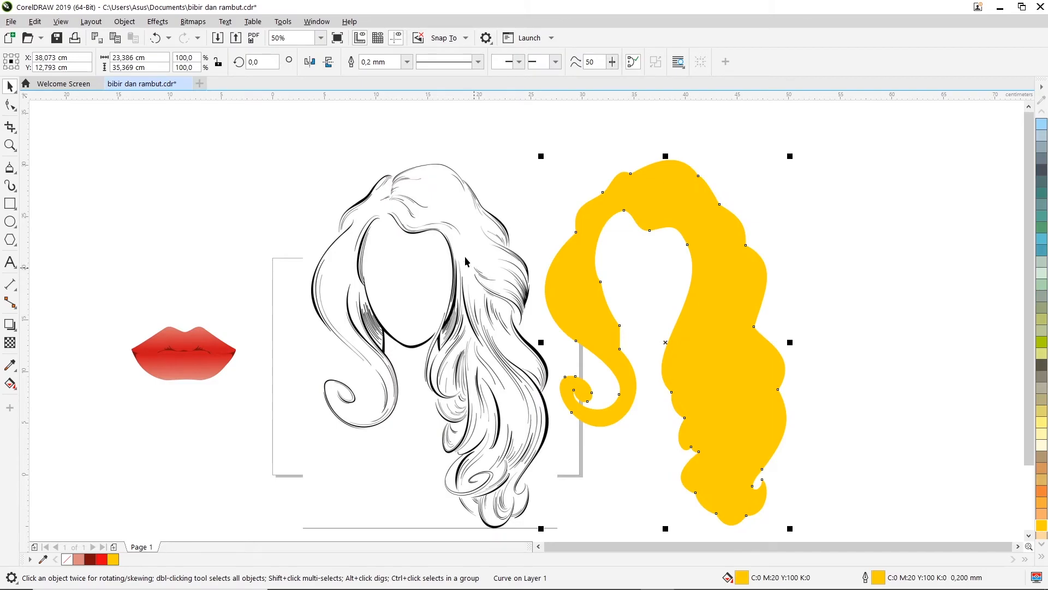
{"action": "left_click", "coordinate": [831, 241]}
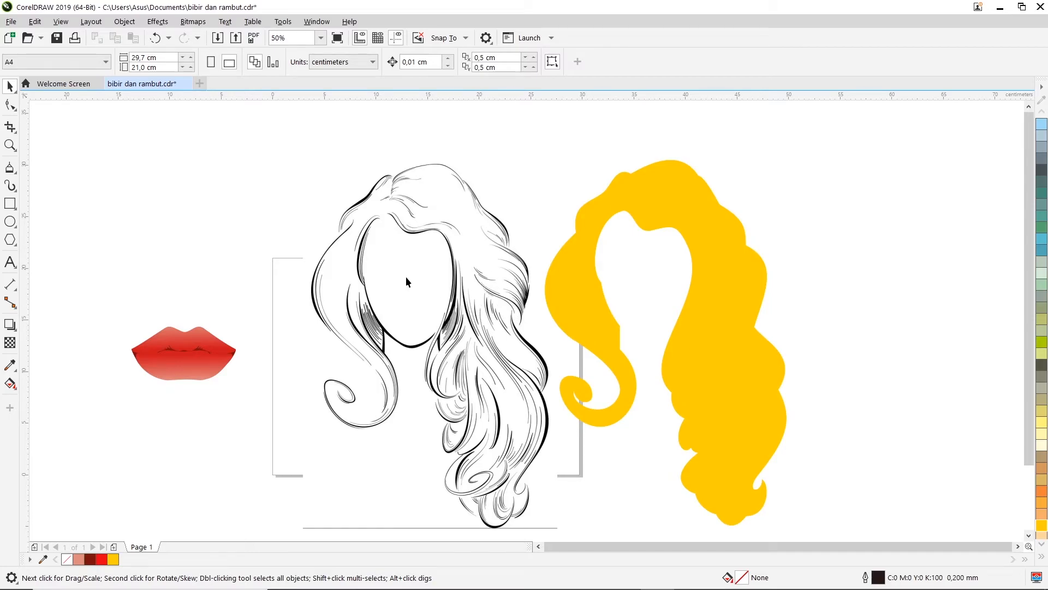
Step: Choose a thin tapered Artistic Media preset stroke and draw a short hair strand near the parting on the yellow shape's crown
{"action": "left_click", "coordinate": [10, 186]}
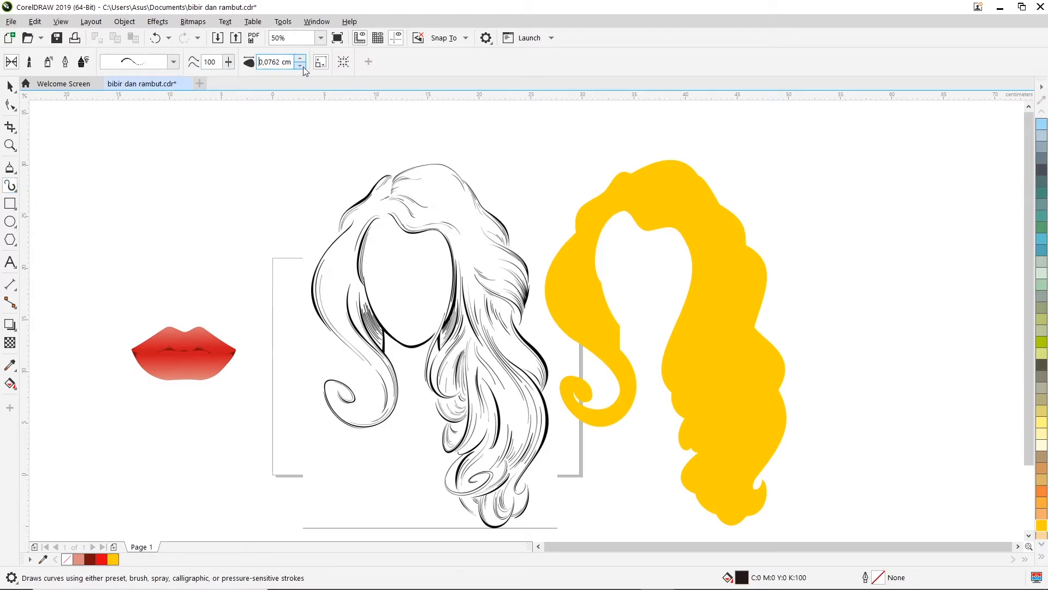
{"action": "left_click", "coordinate": [173, 62]}
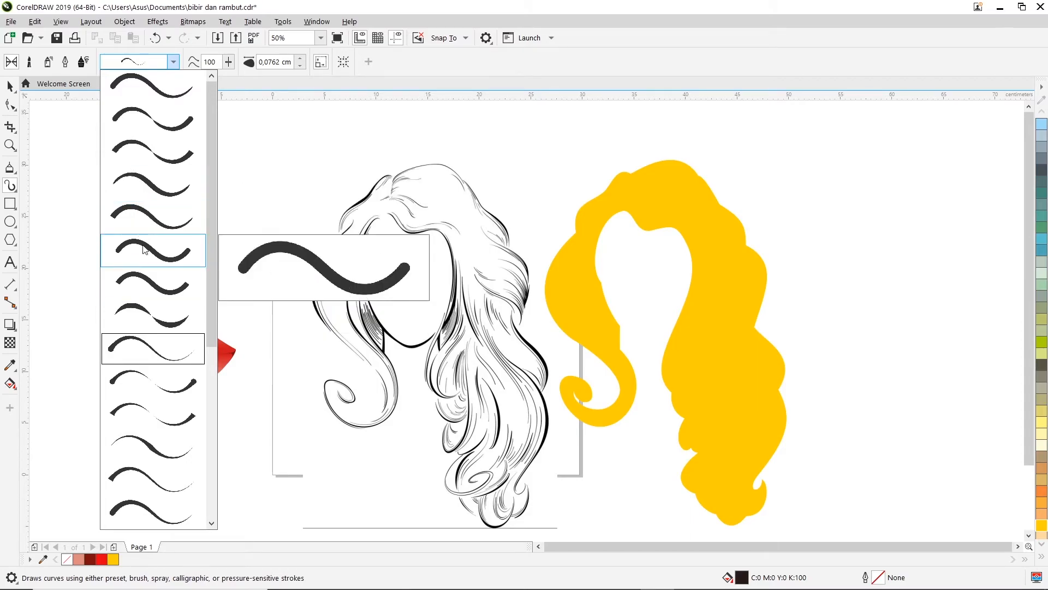
{"action": "left_click", "coordinate": [156, 455]}
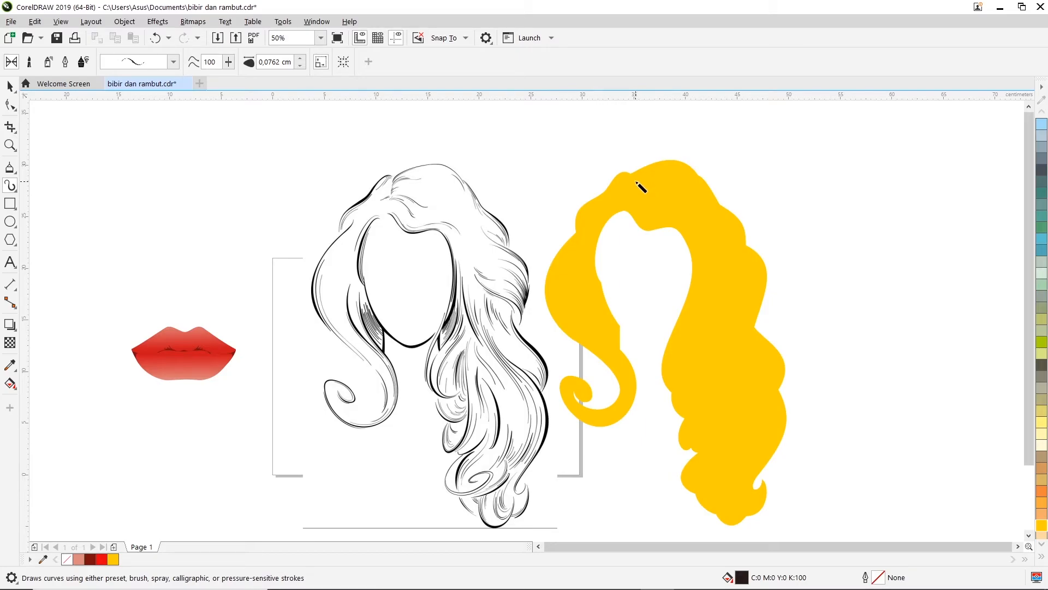
{"action": "left_click_drag", "start_coordinate": [634, 180], "coordinate": [660, 171]}
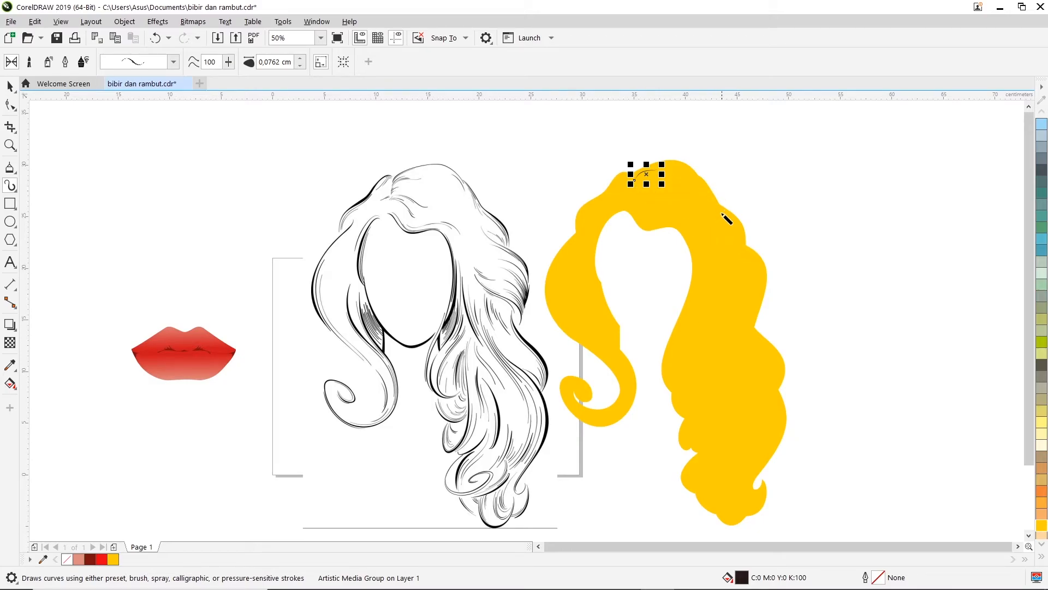
Step: Draw tapered strands along the crown's right side, across the two outer right waves, and along the fringe above the face opening
{"action": "left_click_drag", "start_coordinate": [688, 176], "coordinate": [706, 191]}
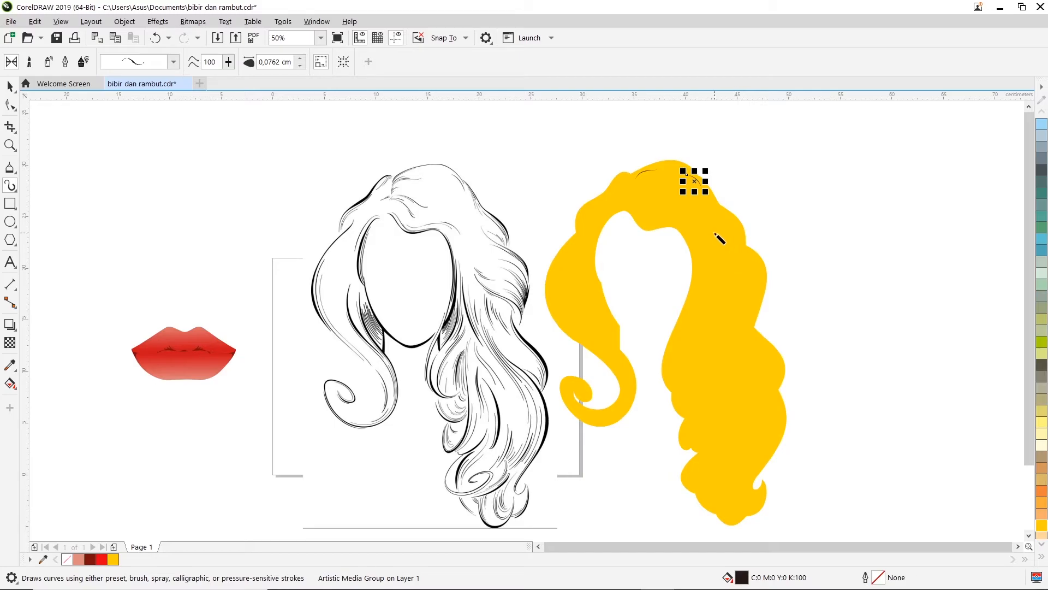
{"action": "left_click_drag", "start_coordinate": [710, 217], "coordinate": [764, 272]}
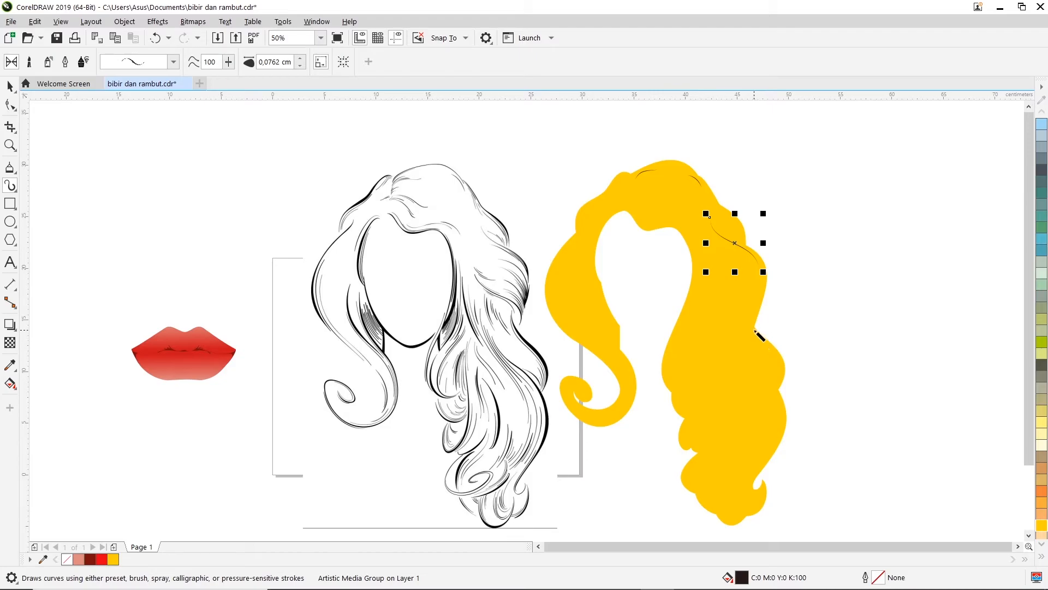
{"action": "mouse_move", "coordinate": [715, 290]}
{"action": "left_mouse_down"}
{"action": "mouse_move", "coordinate": [781, 358]}
{"action": "mouse_move", "coordinate": [782, 388]}
{"action": "mouse_move", "coordinate": [761, 409]}
{"action": "left_mouse_up"}
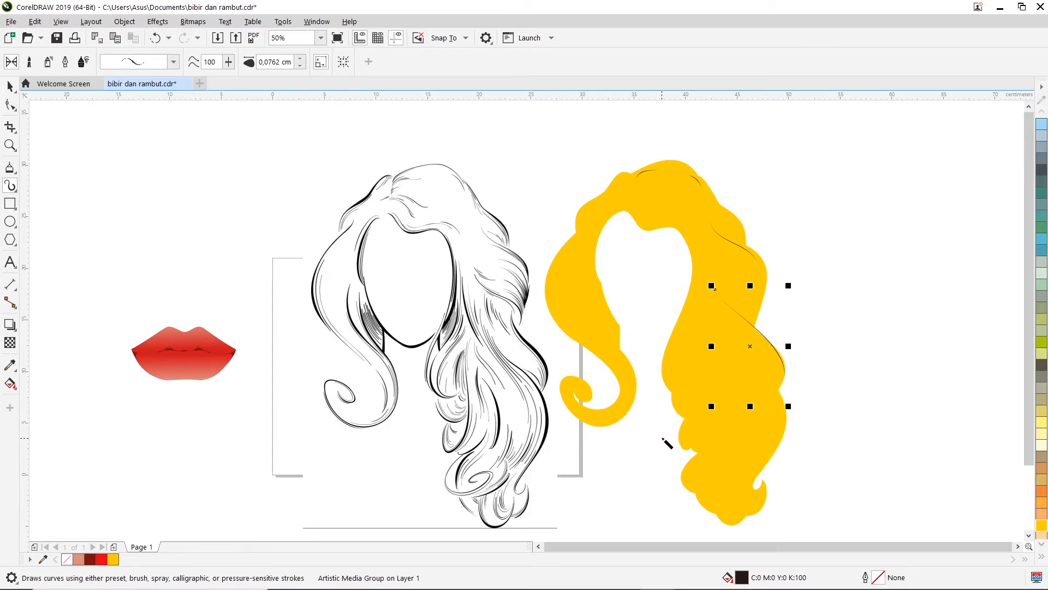
{"action": "key", "text": "ctrl+z"}
{"action": "mouse_move", "coordinate": [720, 298]}
{"action": "left_mouse_down"}
{"action": "mouse_move", "coordinate": [776, 350]}
{"action": "mouse_move", "coordinate": [769, 402]}
{"action": "left_mouse_up"}
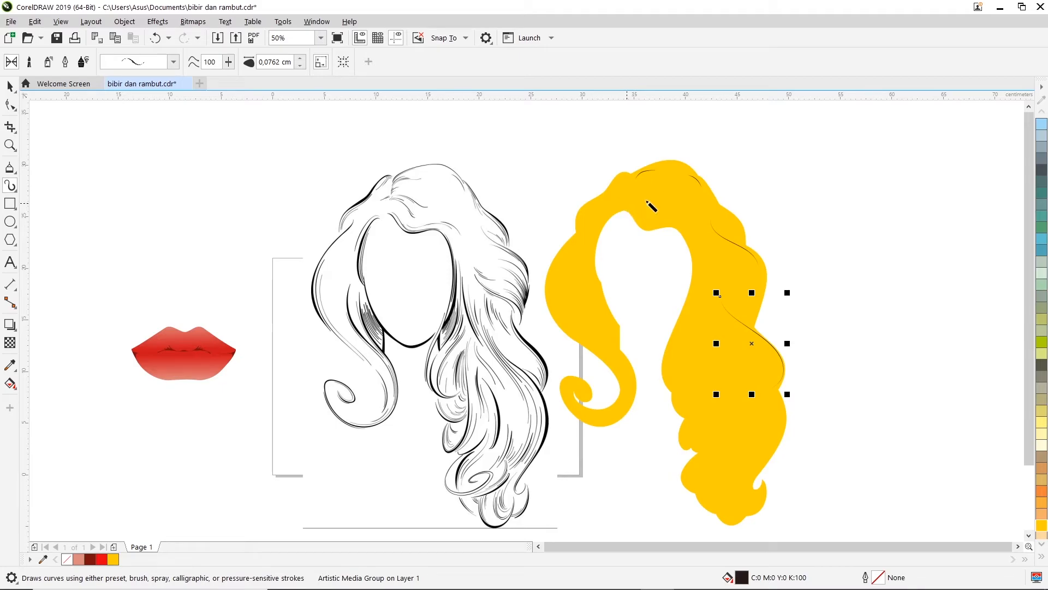
{"action": "key", "text": "Escape"}
{"action": "mouse_move", "coordinate": [633, 210]}
{"action": "left_mouse_down"}
{"action": "mouse_move", "coordinate": [658, 227]}
{"action": "mouse_move", "coordinate": [680, 221]}
{"action": "mouse_move", "coordinate": [689, 216]}
{"action": "left_mouse_up"}
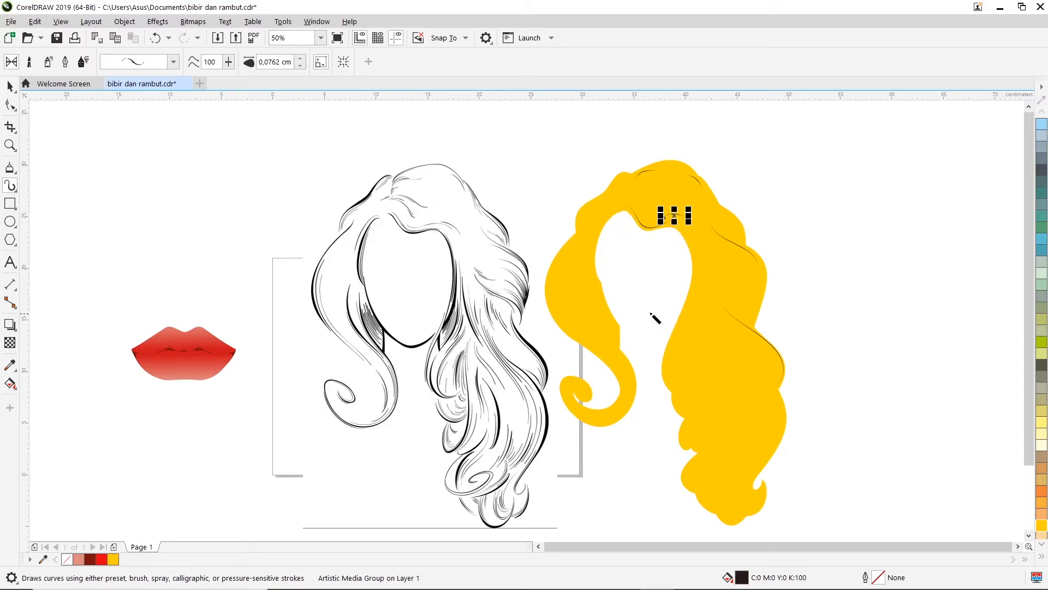
{"action": "mouse_move", "coordinate": [630, 201]}
{"action": "left_mouse_down"}
{"action": "mouse_move", "coordinate": [644, 200]}
{"action": "mouse_move", "coordinate": [634, 195]}
{"action": "left_mouse_up"}
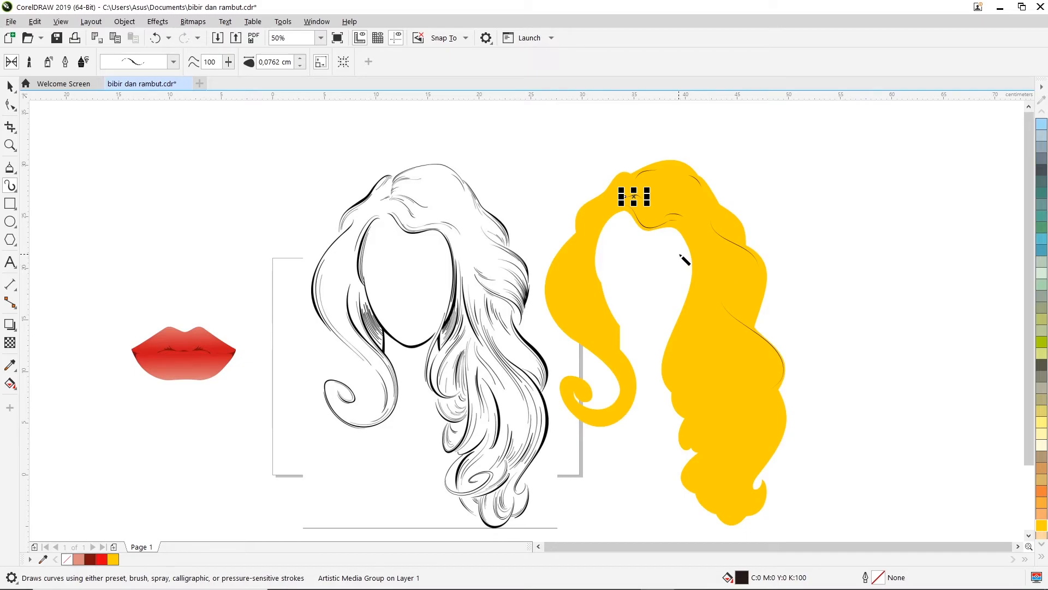
{"action": "scroll", "coordinate": [641, 199], "scroll_direction": "up", "scroll_amount": 2}
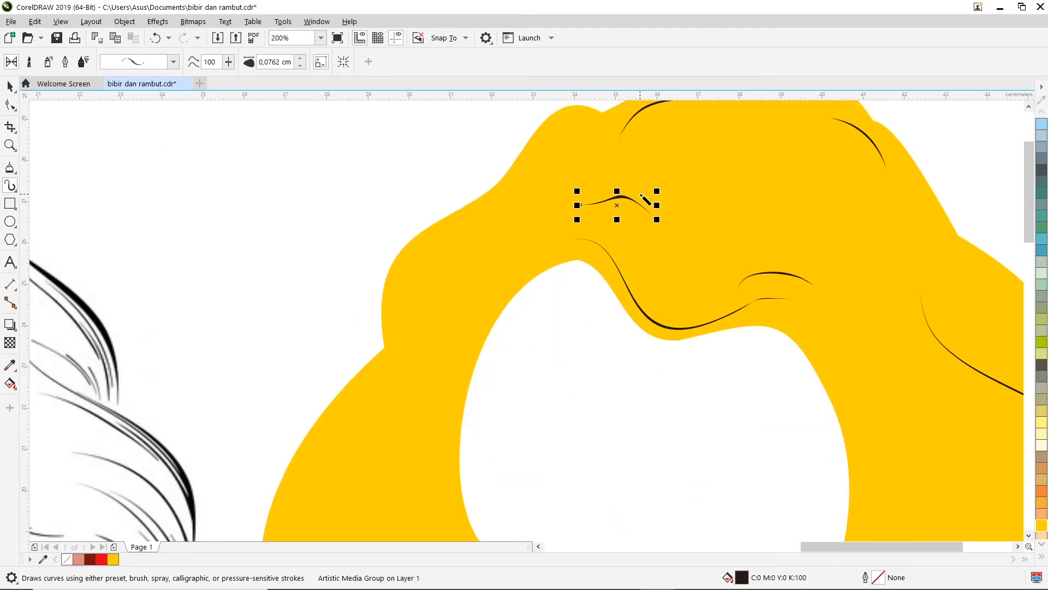
{"action": "scroll", "coordinate": [679, 203], "scroll_direction": "down", "scroll_amount": 1}
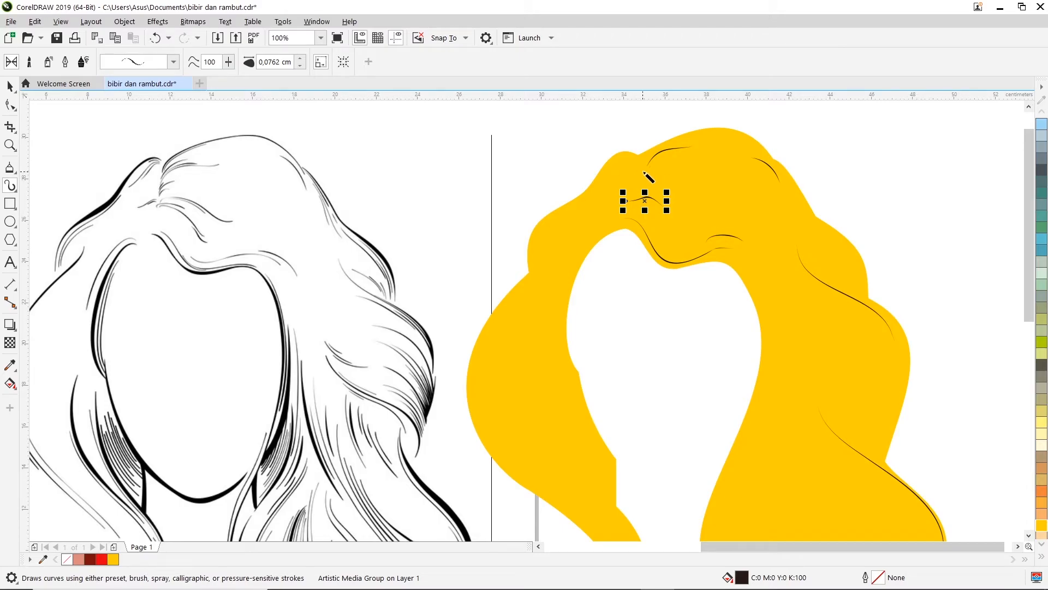
{"action": "key", "text": "Delete"}
Step: Draw rows of short tapered strands on both sides of the parting, just above the face opening
{"action": "mouse_move", "coordinate": [626, 212]}
{"action": "left_mouse_down"}
{"action": "mouse_move", "coordinate": [671, 201]}
{"action": "mouse_move", "coordinate": [672, 181]}
{"action": "mouse_move", "coordinate": [652, 166]}
{"action": "mouse_move", "coordinate": [677, 162]}
{"action": "left_mouse_up"}
{"action": "scroll", "coordinate": [636, 205], "scroll_direction": "up", "scroll_amount": 3}
{"action": "left_click_drag", "start_coordinate": [553, 167], "coordinate": [609, 180]}
{"action": "left_click_drag", "start_coordinate": [519, 189], "coordinate": [600, 192]}
{"action": "mouse_move", "coordinate": [524, 209]}
{"action": "left_mouse_down"}
{"action": "mouse_move", "coordinate": [594, 211]}
{"action": "mouse_move", "coordinate": [565, 216]}
{"action": "mouse_move", "coordinate": [590, 221]}
{"action": "mouse_move", "coordinate": [583, 253]}
{"action": "mouse_move", "coordinate": [521, 265]}
{"action": "mouse_move", "coordinate": [563, 274]}
{"action": "mouse_move", "coordinate": [525, 273]}
{"action": "mouse_move", "coordinate": [563, 290]}
{"action": "mouse_move", "coordinate": [522, 300]}
{"action": "left_mouse_up"}
{"action": "scroll", "coordinate": [586, 282], "scroll_direction": "down", "scroll_amount": 3}
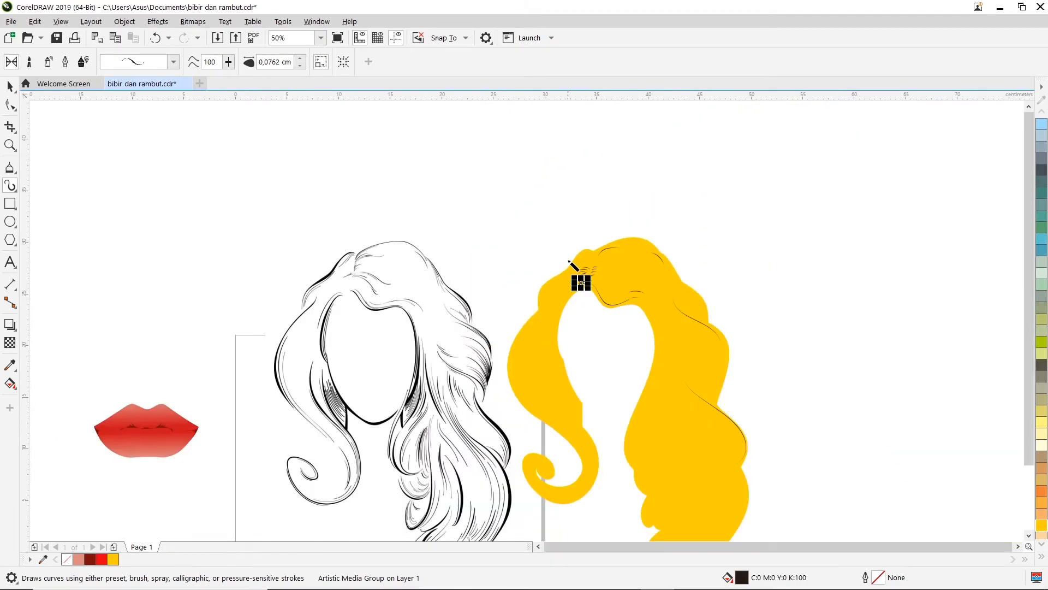
Step: Draw two tapered strands on the small bump left of the parting and one along the crown's edge right of it
{"action": "scroll", "coordinate": [568, 261], "scroll_direction": "up", "scroll_amount": 1}
{"action": "left_click_drag", "start_coordinate": [613, 249], "coordinate": [558, 287]}
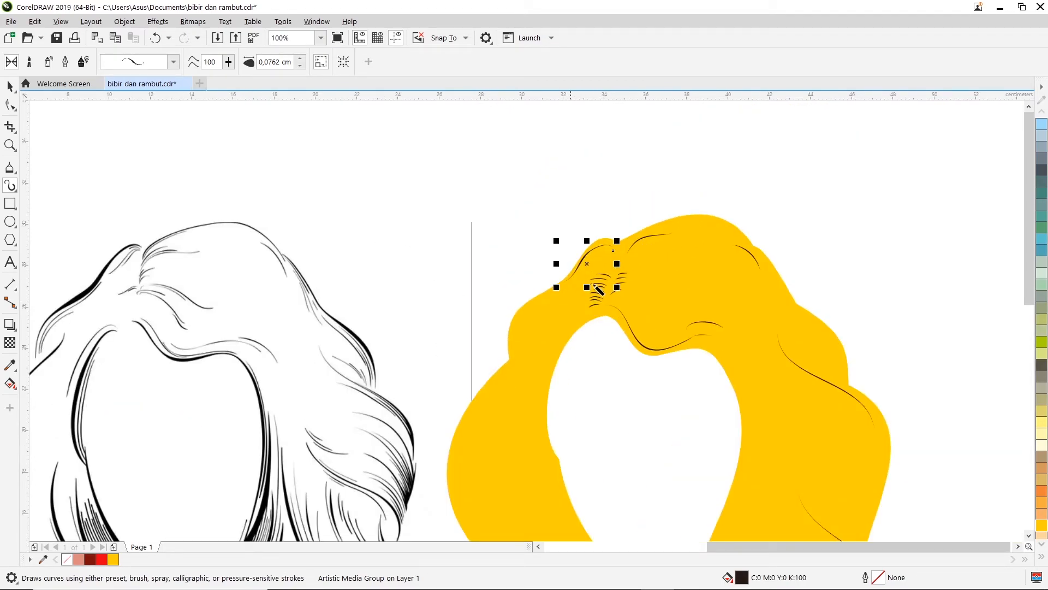
{"action": "left_click_drag", "start_coordinate": [610, 250], "coordinate": [590, 262]}
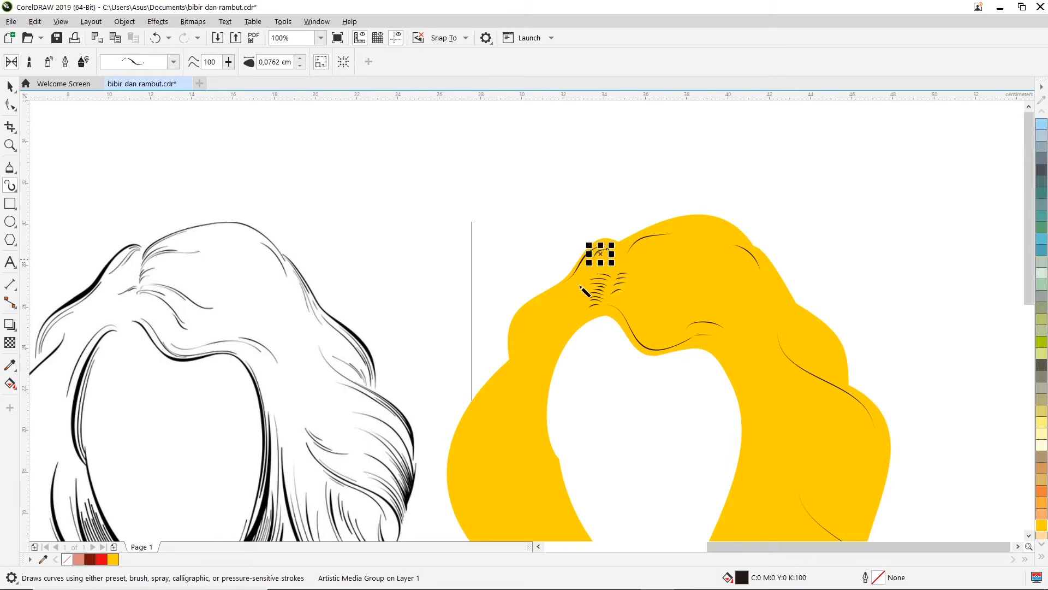
{"action": "scroll", "coordinate": [654, 268], "scroll_direction": "down", "scroll_amount": 2}
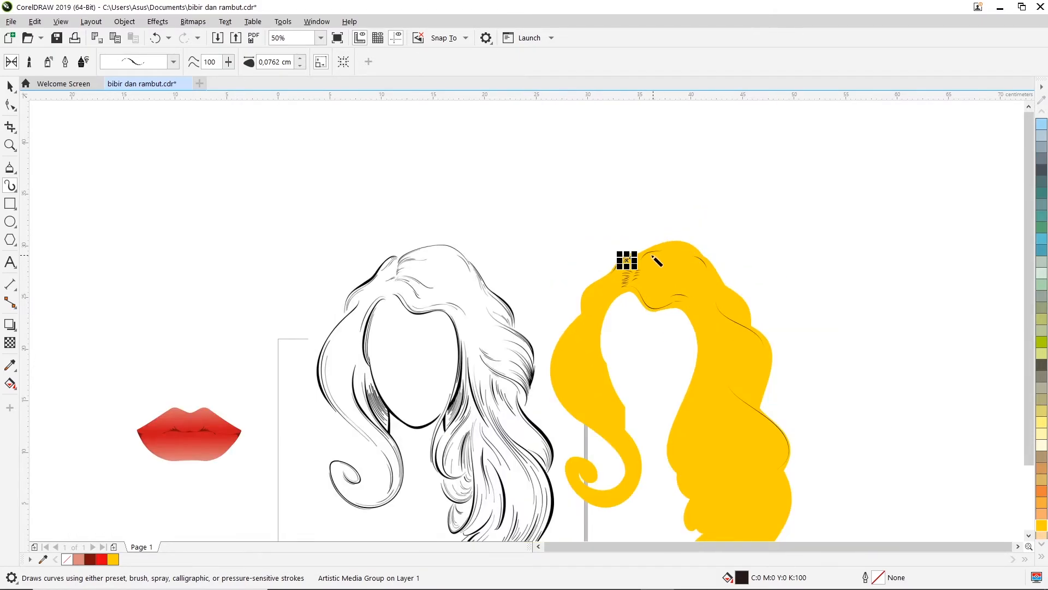
{"action": "scroll", "coordinate": [654, 268], "scroll_direction": "up", "scroll_amount": 4}
{"action": "left_click_drag", "start_coordinate": [616, 259], "coordinate": [688, 221]}
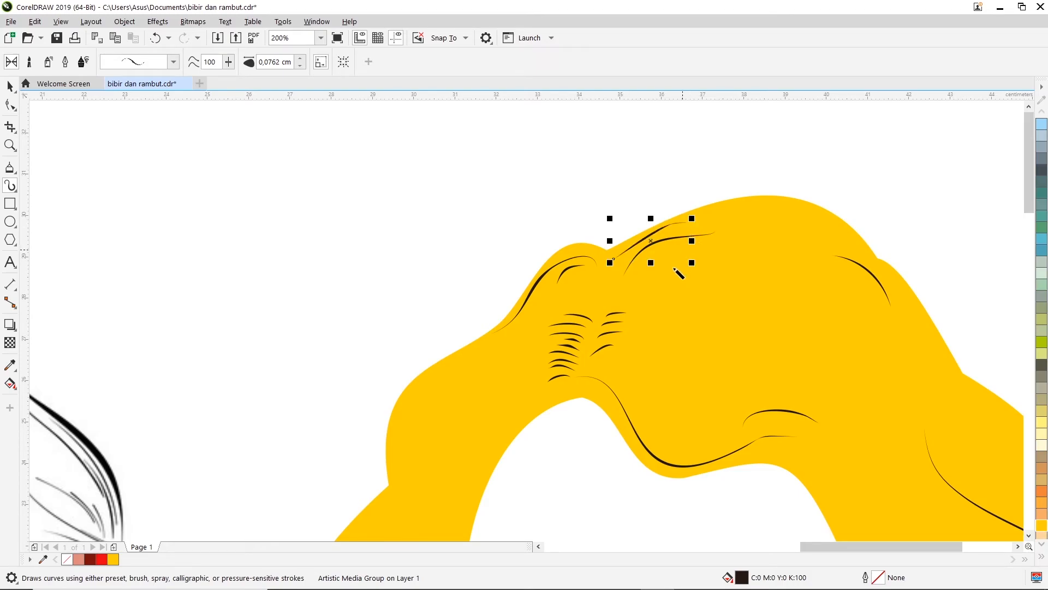
{"action": "left_click_drag", "start_coordinate": [597, 297], "coordinate": [562, 278]}
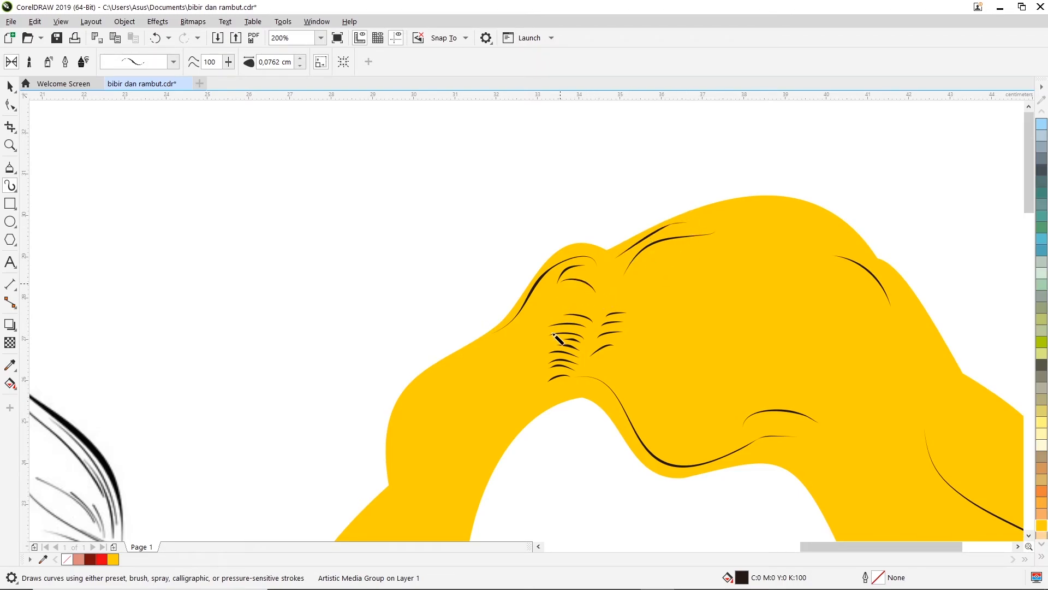
{"action": "scroll", "coordinate": [562, 326], "scroll_direction": "down", "scroll_amount": 2}
{"action": "key", "text": "ctrl+z"}
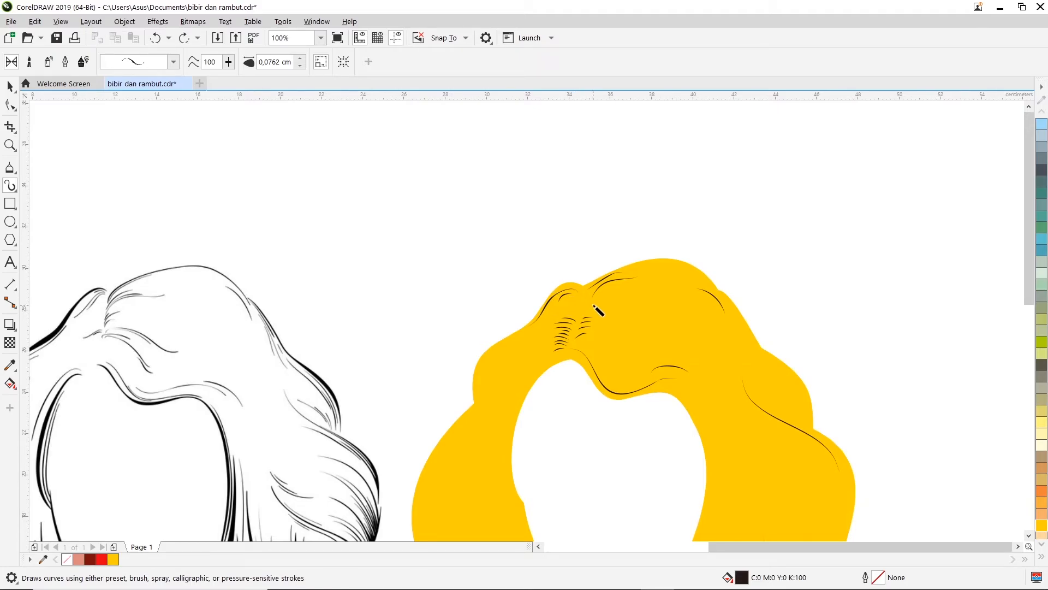
Step: Draw a tapered strand from the parting down alongside the fringe, just above the existing fringe strand
{"action": "left_click_drag", "start_coordinate": [584, 319], "coordinate": [628, 299]}
{"action": "scroll", "coordinate": [587, 311], "scroll_direction": "down", "scroll_amount": 1}
{"action": "key", "text": "Escape"}
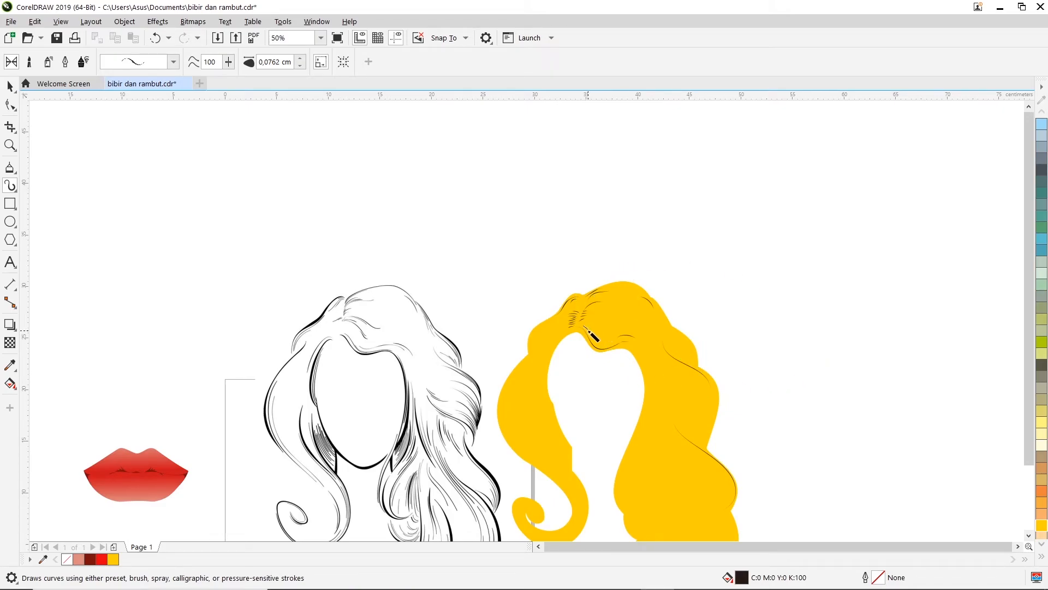
{"action": "left_click_drag", "start_coordinate": [599, 344], "coordinate": [600, 345]}
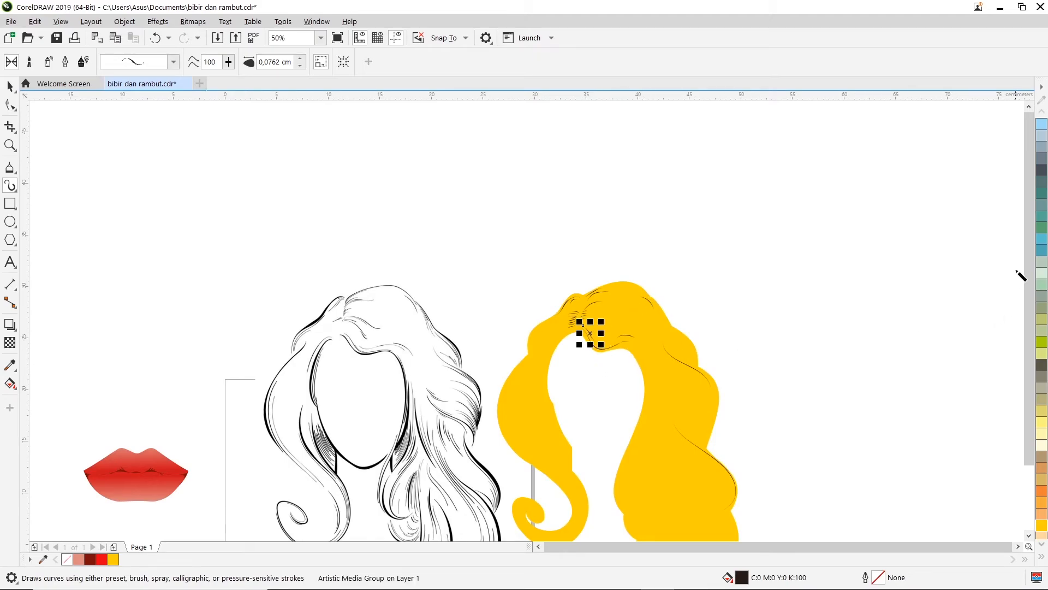
Step: Draw tapered strands on the hair's right side: along the upper bulge's edge, short ones at mid-length, and a curled one in the lower tips
{"action": "left_click_drag", "start_coordinate": [1029, 253], "coordinate": [1029, 280]}
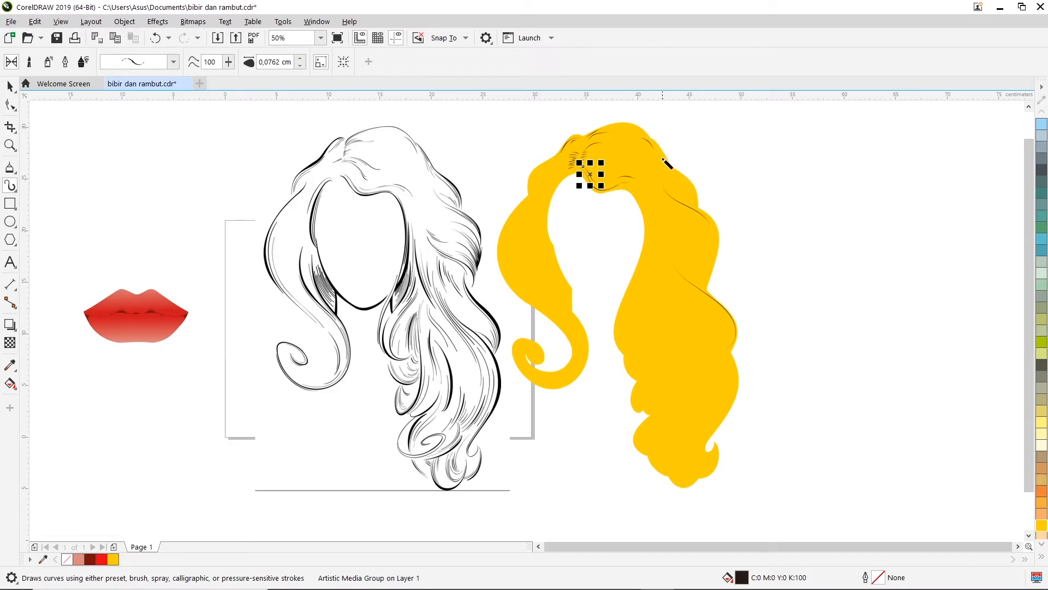
{"action": "left_click_drag", "start_coordinate": [660, 152], "coordinate": [701, 212]}
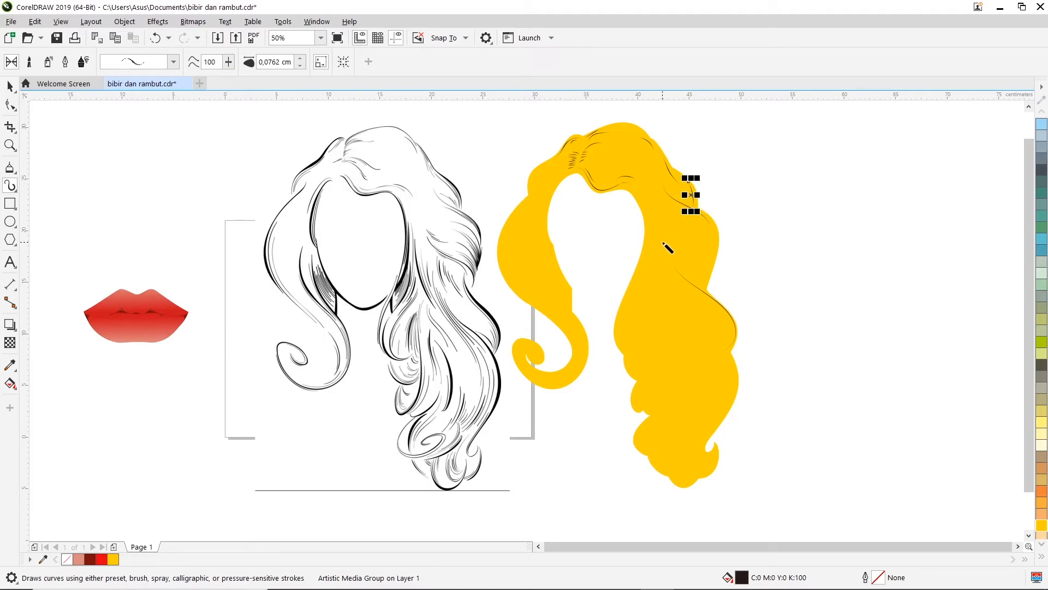
{"action": "key", "text": "ctrl+z"}
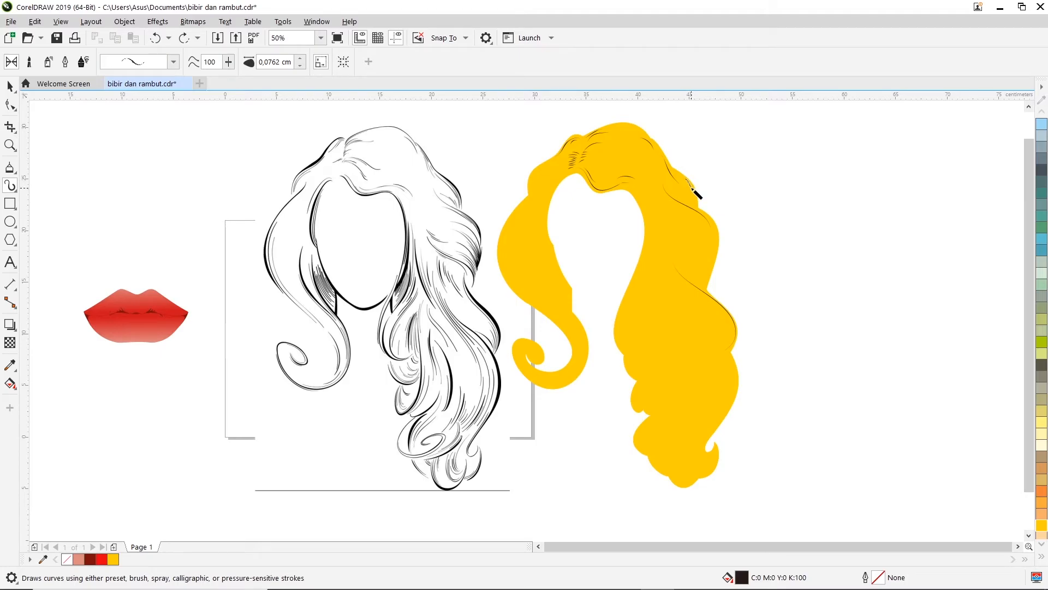
{"action": "left_click_drag", "start_coordinate": [692, 202], "coordinate": [696, 208]}
{"action": "key", "text": "ctrl+z"}
{"action": "left_click_drag", "start_coordinate": [697, 209], "coordinate": [698, 211]}
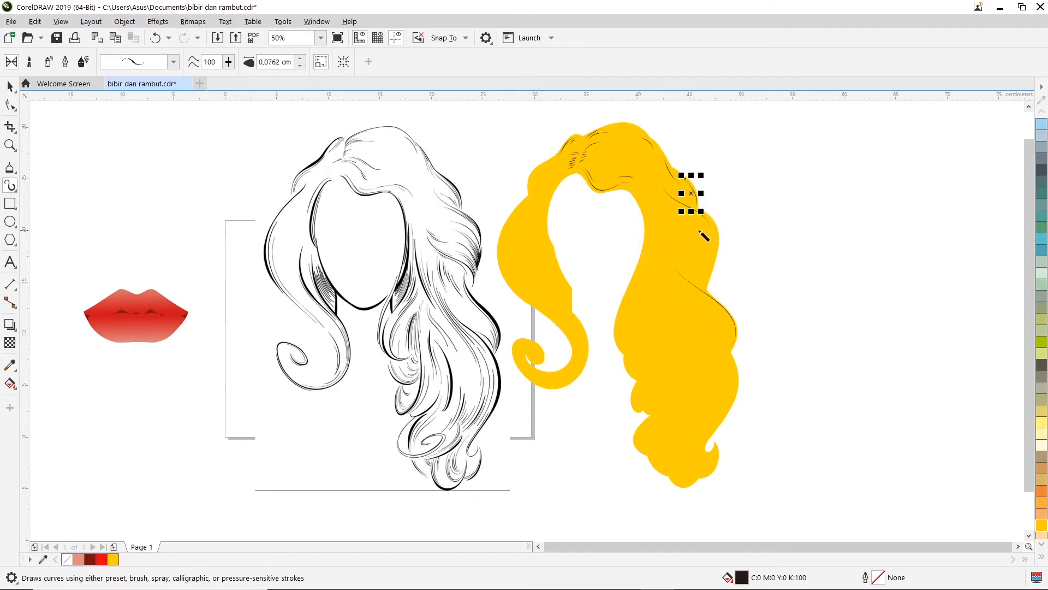
{"action": "left_click_drag", "start_coordinate": [673, 247], "coordinate": [686, 265]}
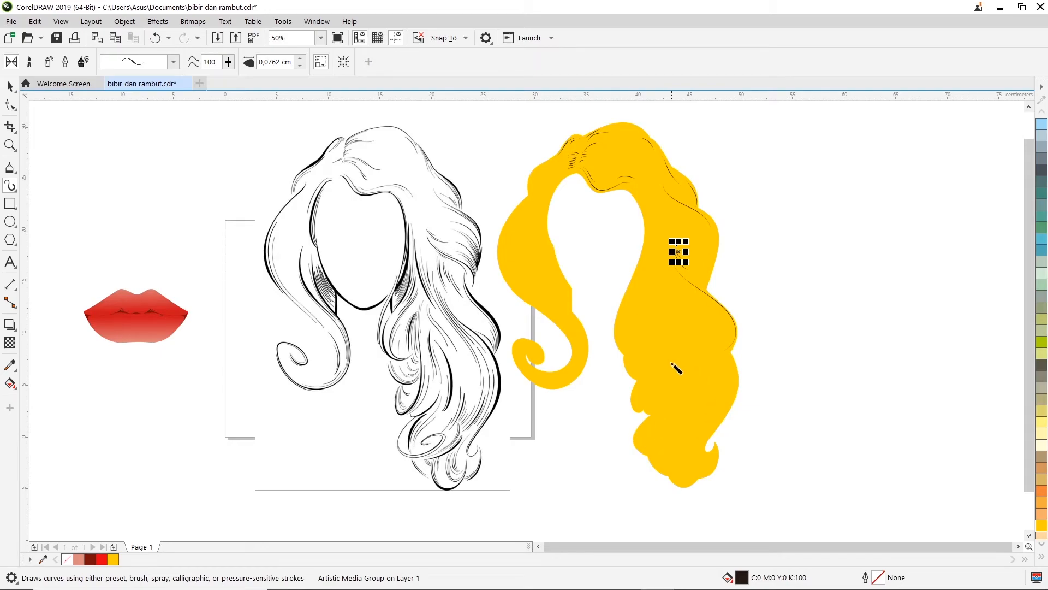
{"action": "mouse_move", "coordinate": [666, 374]}
{"action": "left_mouse_down"}
{"action": "mouse_move", "coordinate": [665, 407]}
{"action": "mouse_move", "coordinate": [644, 434]}
{"action": "mouse_move", "coordinate": [657, 451]}
{"action": "mouse_move", "coordinate": [685, 440]}
{"action": "mouse_move", "coordinate": [663, 437]}
{"action": "left_mouse_up"}
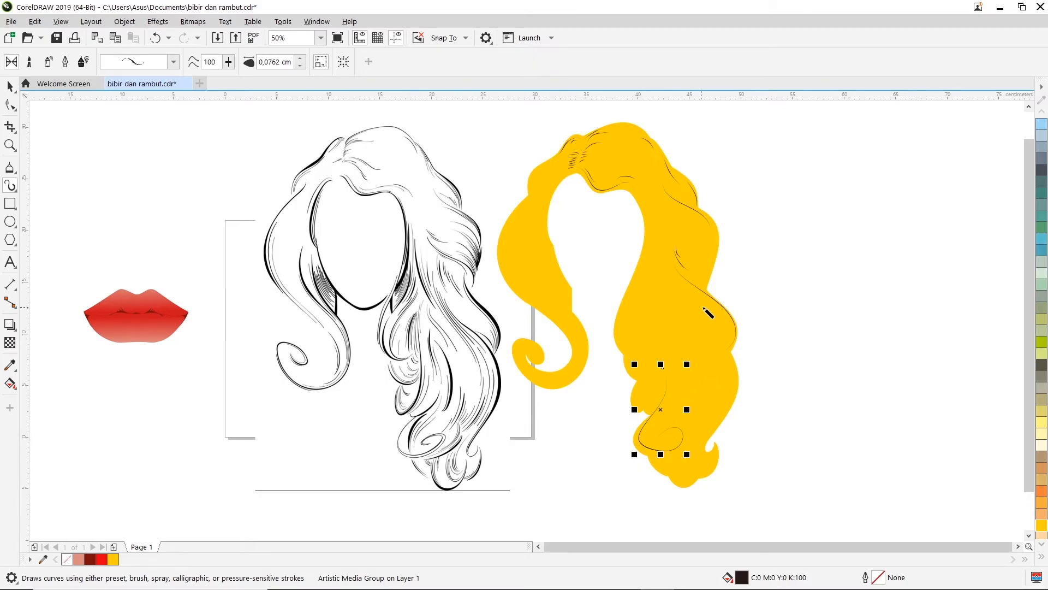
Step: Draw a long tapered strand down the left lock into its curl, plus two strands following the lock's outer edge
{"action": "mouse_move", "coordinate": [532, 250]}
{"action": "left_mouse_down"}
{"action": "mouse_move", "coordinate": [535, 282]}
{"action": "mouse_move", "coordinate": [576, 336]}
{"action": "mouse_move", "coordinate": [581, 365]}
{"action": "mouse_move", "coordinate": [558, 382]}
{"action": "mouse_move", "coordinate": [533, 382]}
{"action": "mouse_move", "coordinate": [516, 353]}
{"action": "mouse_move", "coordinate": [538, 364]}
{"action": "left_mouse_up"}
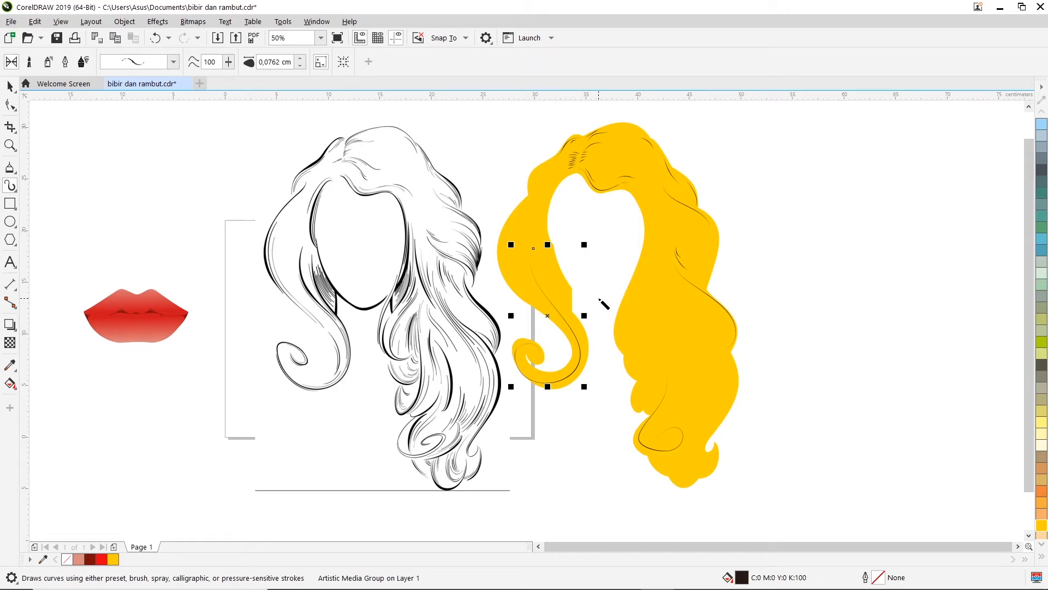
{"action": "mouse_move", "coordinate": [522, 211]}
{"action": "left_mouse_down"}
{"action": "mouse_move", "coordinate": [500, 251]}
{"action": "mouse_move", "coordinate": [522, 292]}
{"action": "left_mouse_up"}
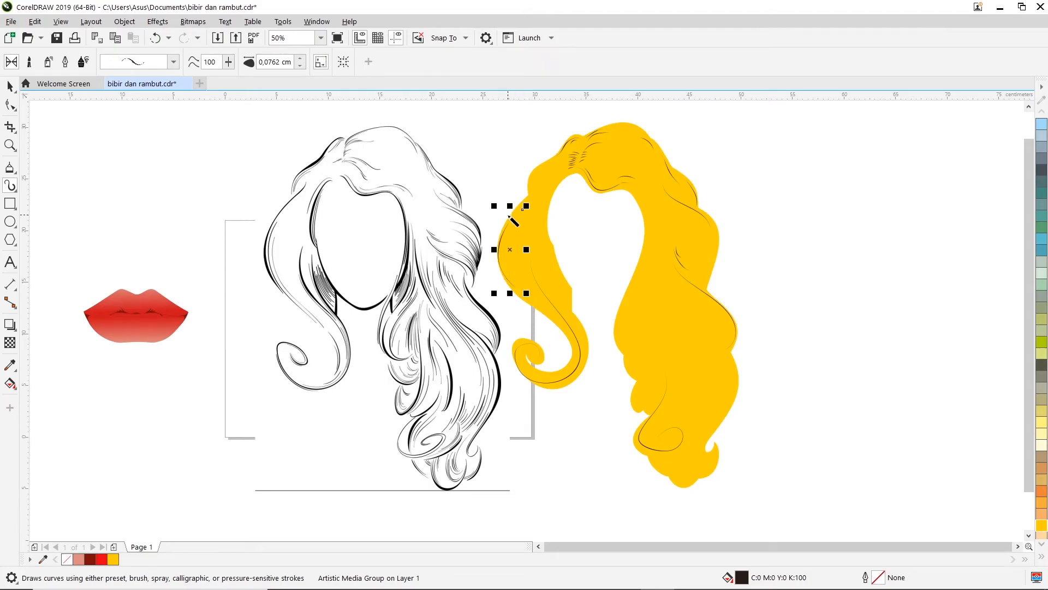
{"action": "mouse_move", "coordinate": [522, 213]}
{"action": "left_mouse_down"}
{"action": "mouse_move", "coordinate": [507, 251]}
{"action": "mouse_move", "coordinate": [518, 288]}
{"action": "left_mouse_up"}
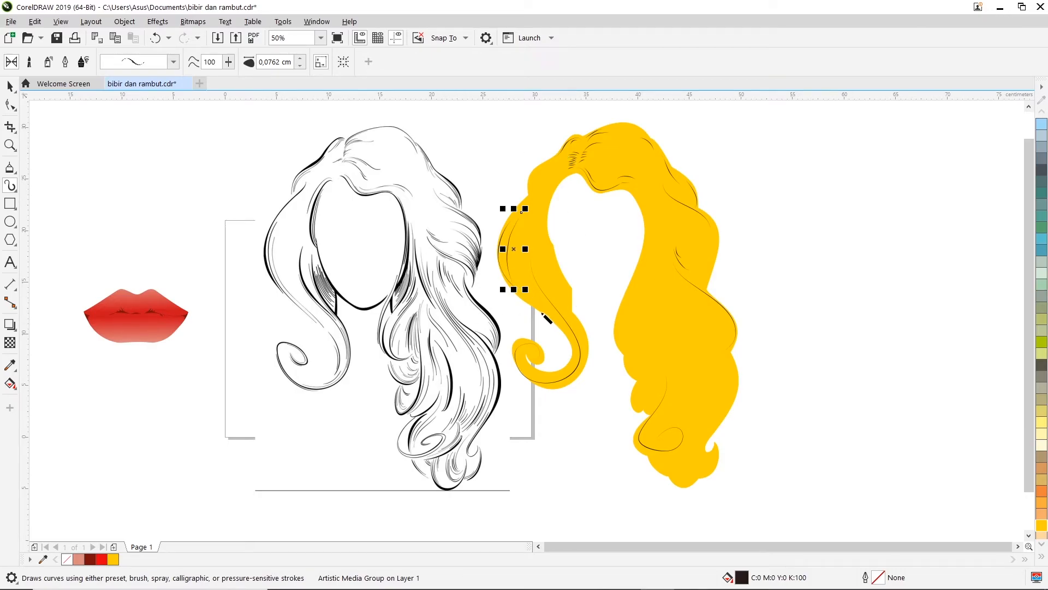
{"action": "key", "text": "ctrl+z"}
{"action": "mouse_move", "coordinate": [523, 210]}
{"action": "left_mouse_down"}
{"action": "mouse_move", "coordinate": [505, 245]}
{"action": "mouse_move", "coordinate": [520, 288]}
{"action": "left_mouse_up"}
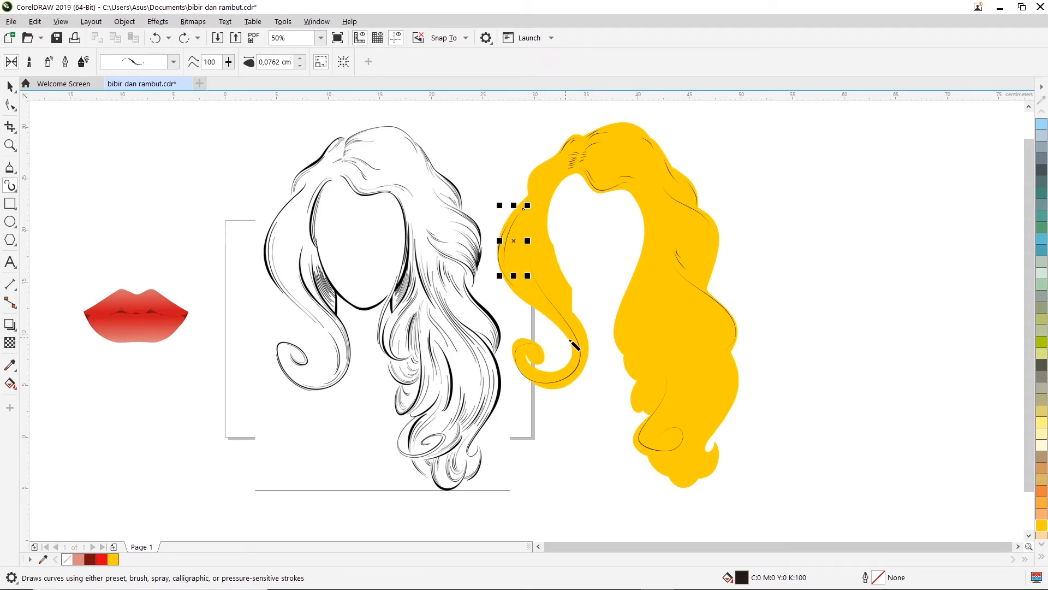
{"action": "key", "text": "ctrl+z"}
{"action": "mouse_move", "coordinate": [524, 208]}
{"action": "left_mouse_down"}
{"action": "mouse_move", "coordinate": [505, 262]}
{"action": "mouse_move", "coordinate": [517, 290]}
{"action": "left_mouse_up"}
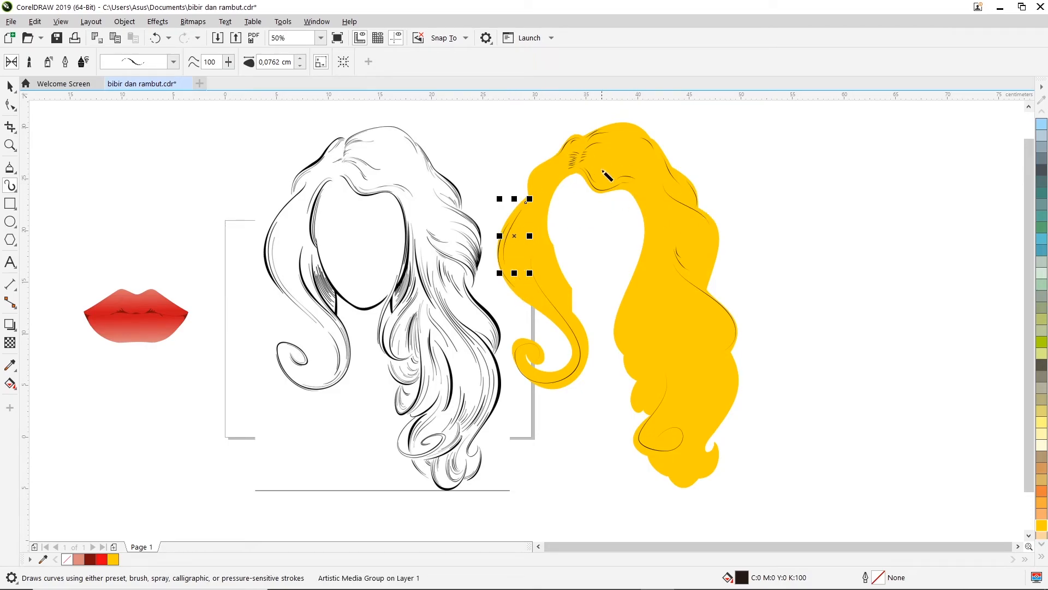
Step: Draw tapered strands side by side along the outer edge of the upper-left bulge, undoing the last stroke
{"action": "left_click_drag", "start_coordinate": [548, 164], "coordinate": [527, 201]}
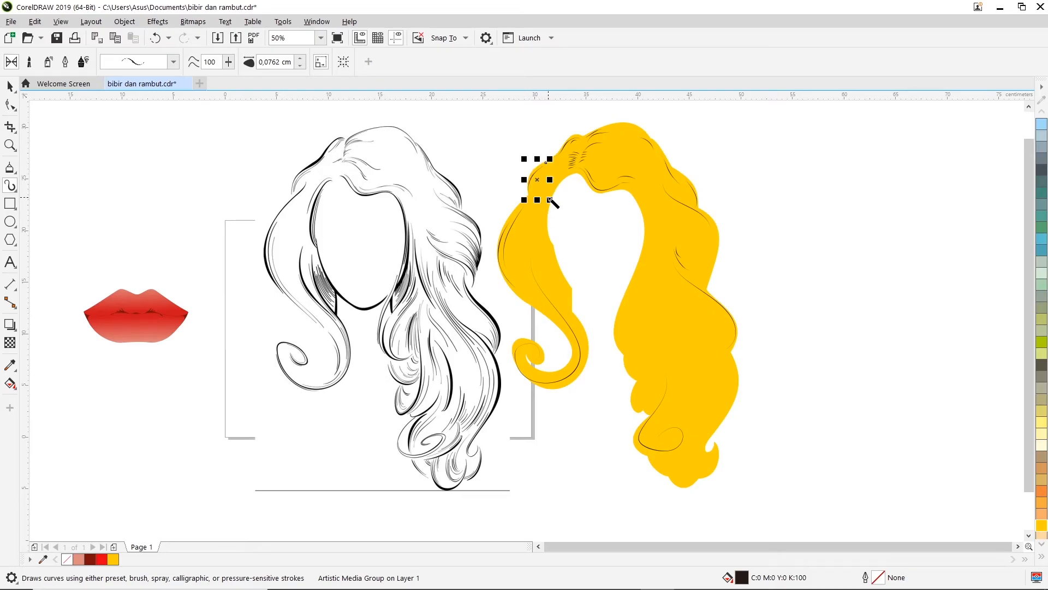
{"action": "scroll", "coordinate": [548, 180], "scroll_direction": "up", "scroll_amount": 2}
{"action": "mouse_move", "coordinate": [546, 146]}
{"action": "left_mouse_down"}
{"action": "mouse_move", "coordinate": [498, 202]}
{"action": "mouse_move", "coordinate": [496, 258]}
{"action": "left_mouse_up"}
{"action": "mouse_move", "coordinate": [536, 157]}
{"action": "left_mouse_down"}
{"action": "mouse_move", "coordinate": [506, 196]}
{"action": "mouse_move", "coordinate": [494, 279]}
{"action": "left_mouse_up"}
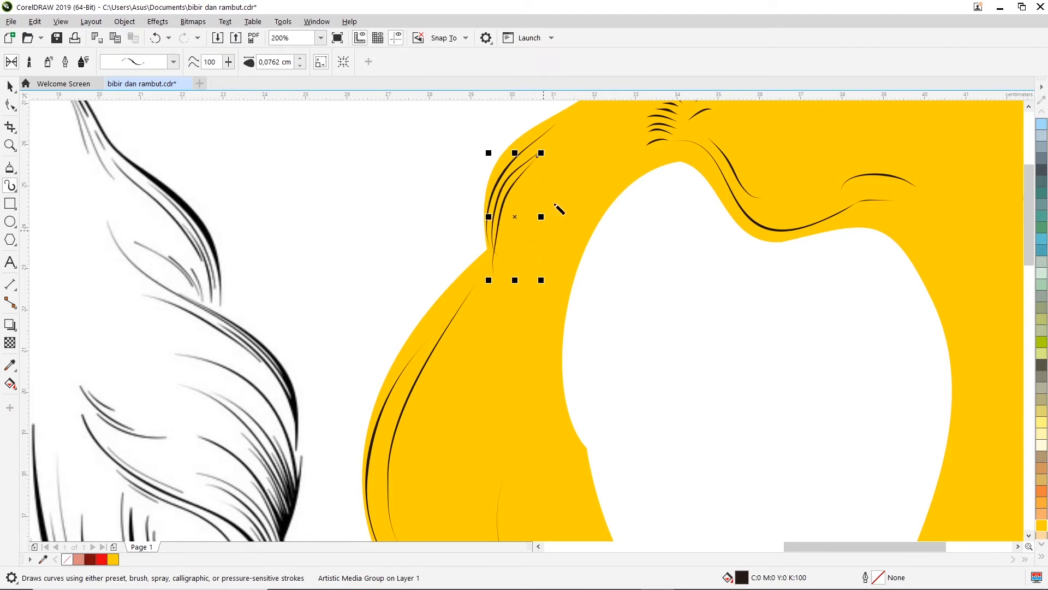
{"action": "scroll", "coordinate": [548, 185], "scroll_direction": "down", "scroll_amount": 2}
{"action": "key", "text": "ctrl+z"}
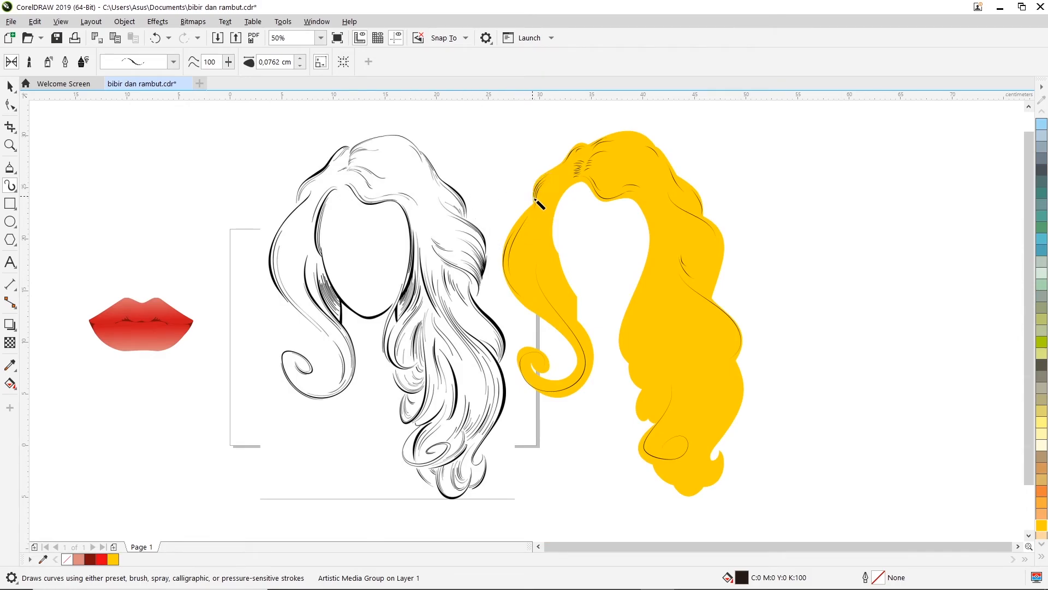
Step: Draw another tapered strand from below the upper-left bulge down the outer side of the left lock
{"action": "mouse_move", "coordinate": [532, 210]}
{"action": "left_mouse_down"}
{"action": "mouse_move", "coordinate": [557, 184]}
{"action": "mouse_move", "coordinate": [473, 323]}
{"action": "left_mouse_up"}
{"action": "scroll", "coordinate": [550, 189], "scroll_direction": "up", "scroll_amount": 1}
{"action": "scroll", "coordinate": [571, 261], "scroll_direction": "down", "scroll_amount": 1}
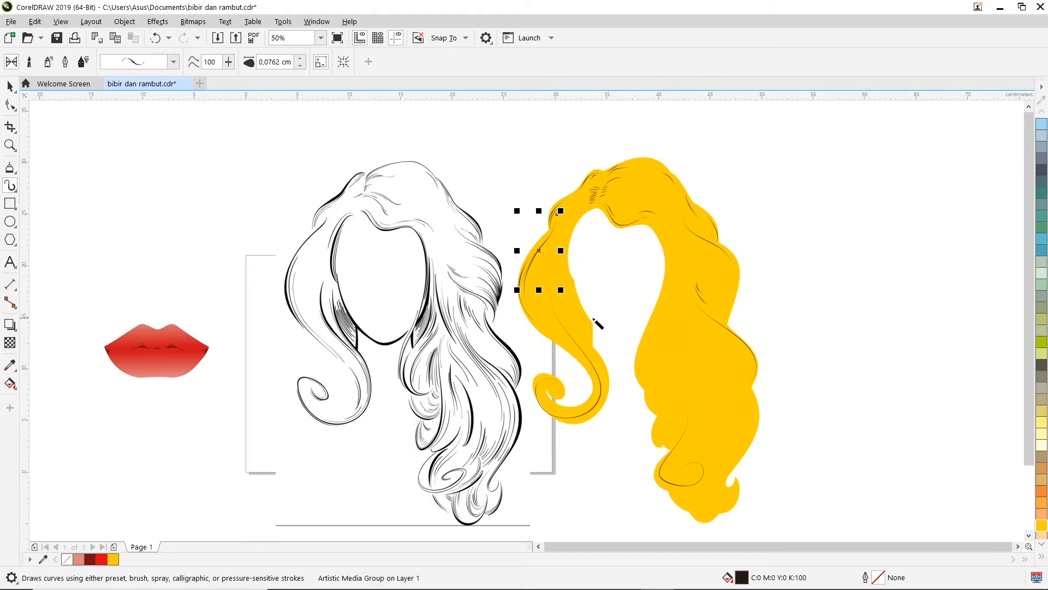
{"action": "scroll", "coordinate": [596, 321], "scroll_direction": "up", "scroll_amount": 1}
{"action": "scroll", "coordinate": [565, 366], "scroll_direction": "down", "scroll_amount": 1}
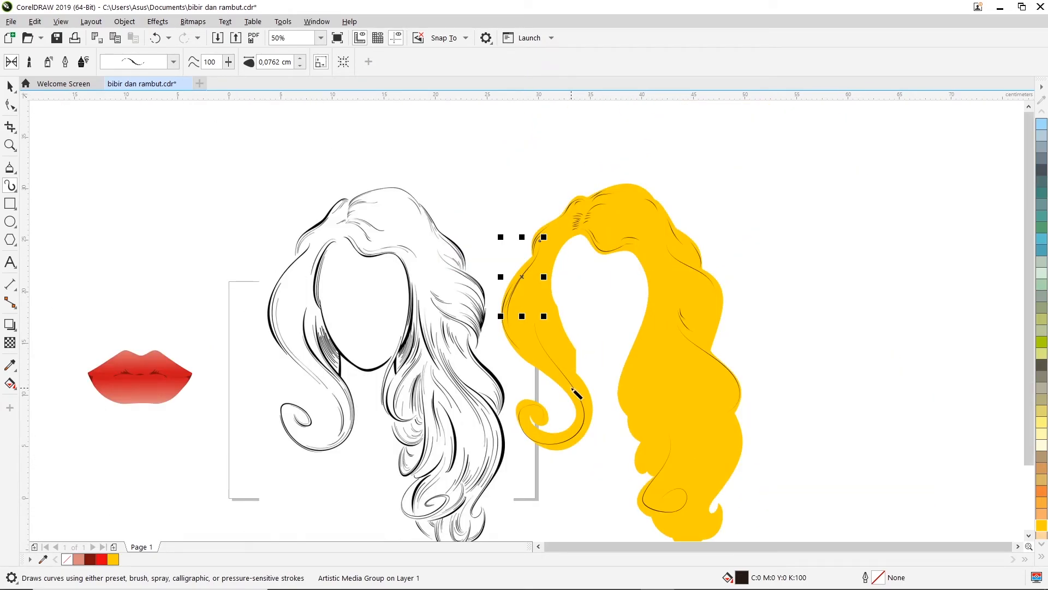
Step: Draw a long tapered strand from the middle of the left lock down and around its lower curl, undoing and redrawing strokes
{"action": "mouse_move", "coordinate": [545, 327]}
{"action": "left_mouse_down"}
{"action": "mouse_move", "coordinate": [547, 350]}
{"action": "mouse_move", "coordinate": [591, 417]}
{"action": "mouse_move", "coordinate": [590, 437]}
{"action": "mouse_move", "coordinate": [552, 451]}
{"action": "left_mouse_up"}
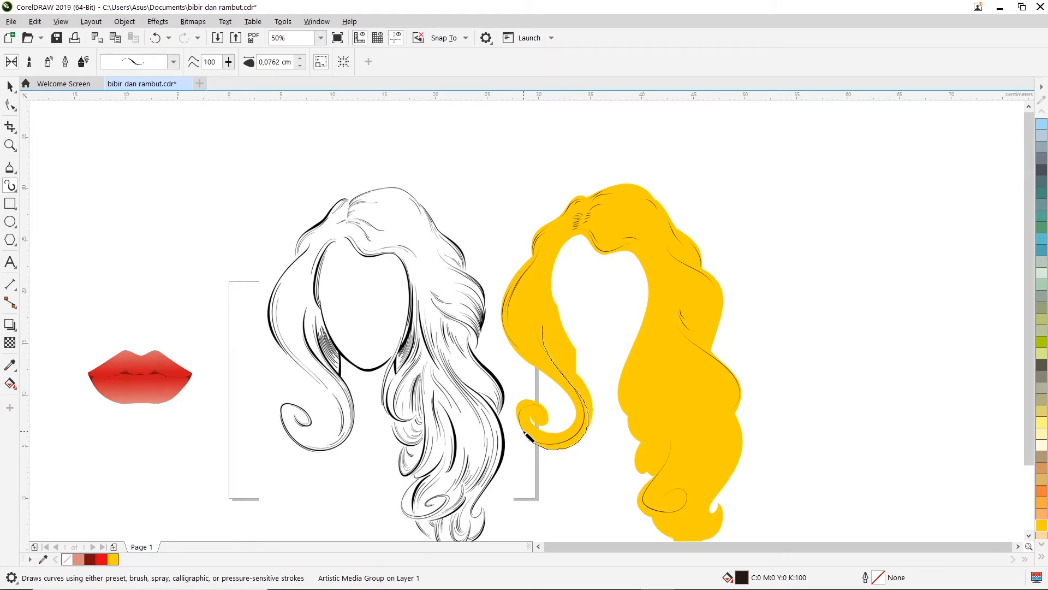
{"action": "mouse_move", "coordinate": [524, 417]}
{"action": "left_mouse_down"}
{"action": "mouse_move", "coordinate": [532, 409]}
{"action": "mouse_move", "coordinate": [544, 424]}
{"action": "left_mouse_up"}
{"action": "key", "text": "ctrl+z"}
{"action": "mouse_move", "coordinate": [537, 321]}
{"action": "left_mouse_down"}
{"action": "mouse_move", "coordinate": [584, 425]}
{"action": "mouse_move", "coordinate": [545, 445]}
{"action": "mouse_move", "coordinate": [527, 439]}
{"action": "mouse_move", "coordinate": [520, 426]}
{"action": "mouse_move", "coordinate": [545, 417]}
{"action": "left_mouse_up"}
{"action": "key", "text": "ctrl+z"}
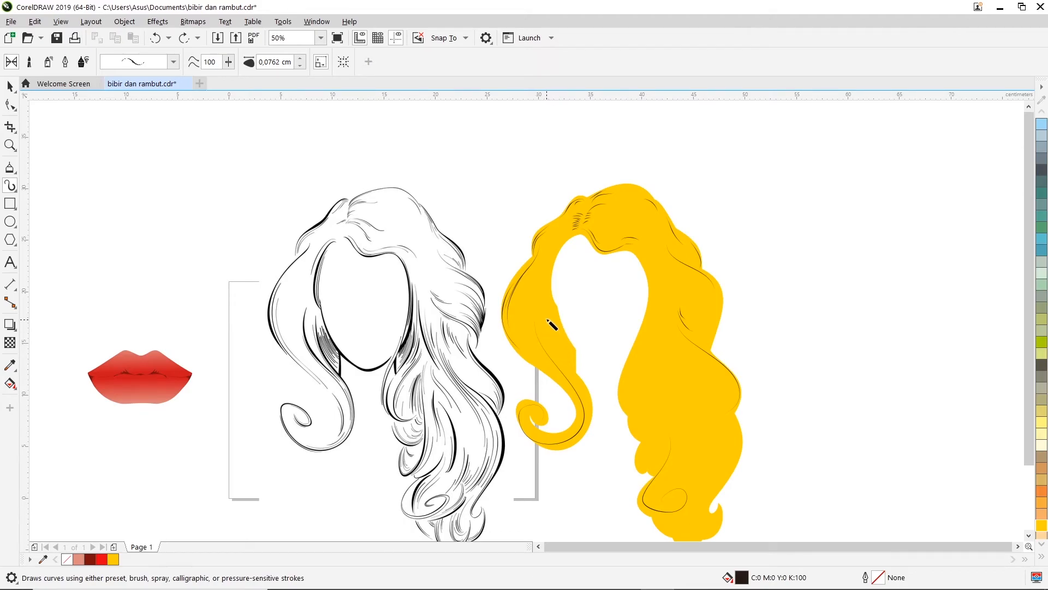
{"action": "mouse_move", "coordinate": [550, 318]}
{"action": "left_mouse_down"}
{"action": "mouse_move", "coordinate": [581, 410]}
{"action": "mouse_move", "coordinate": [577, 442]}
{"action": "mouse_move", "coordinate": [541, 450]}
{"action": "mouse_move", "coordinate": [517, 435]}
{"action": "mouse_move", "coordinate": [523, 414]}
{"action": "mouse_move", "coordinate": [531, 421]}
{"action": "left_mouse_up"}
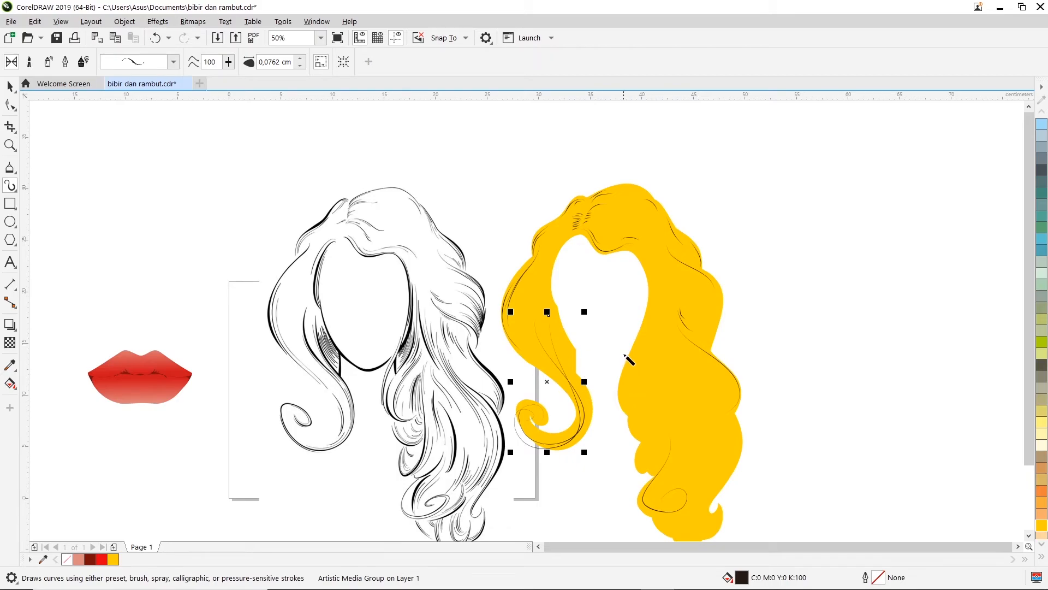
Step: Draw short tapered strands on the left lock's inner edge and further strands sweeping down through its curl
{"action": "left_click_drag", "start_coordinate": [557, 327], "coordinate": [575, 358]}
{"action": "scroll", "coordinate": [568, 361], "scroll_direction": "up", "scroll_amount": 1}
{"action": "mouse_move", "coordinate": [543, 302]}
{"action": "left_mouse_down"}
{"action": "mouse_move", "coordinate": [615, 478]}
{"action": "mouse_move", "coordinate": [600, 512]}
{"action": "mouse_move", "coordinate": [549, 527]}
{"action": "left_mouse_up"}
{"action": "key", "text": "ctrl+z"}
{"action": "left_click_drag", "start_coordinate": [546, 322], "coordinate": [608, 454]}
{"action": "mouse_move", "coordinate": [562, 340]}
{"action": "left_mouse_down"}
{"action": "mouse_move", "coordinate": [614, 476]}
{"action": "mouse_move", "coordinate": [590, 506]}
{"action": "mouse_move", "coordinate": [550, 522]}
{"action": "mouse_move", "coordinate": [511, 515]}
{"action": "mouse_move", "coordinate": [482, 460]}
{"action": "mouse_move", "coordinate": [512, 467]}
{"action": "mouse_move", "coordinate": [499, 469]}
{"action": "left_mouse_up"}
{"action": "scroll", "coordinate": [461, 473], "scroll_direction": "down", "scroll_amount": 2}
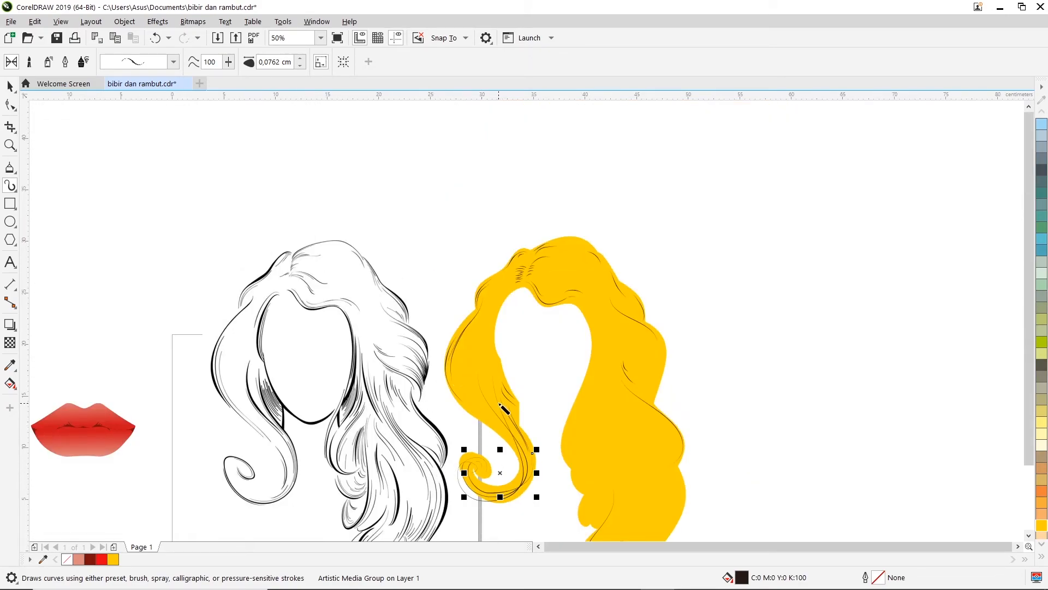
Step: Draw a tapered strand down the left edge of the face opening, undoing the trial strokes before the final one
{"action": "scroll", "coordinate": [477, 379], "scroll_direction": "up", "scroll_amount": 2}
{"action": "scroll", "coordinate": [487, 354], "scroll_direction": "down", "scroll_amount": 2}
{"action": "mouse_move", "coordinate": [516, 278]}
{"action": "left_mouse_down"}
{"action": "mouse_move", "coordinate": [499, 309]}
{"action": "mouse_move", "coordinate": [496, 349]}
{"action": "mouse_move", "coordinate": [508, 363]}
{"action": "left_mouse_up"}
{"action": "key", "text": "ctrl+z"}
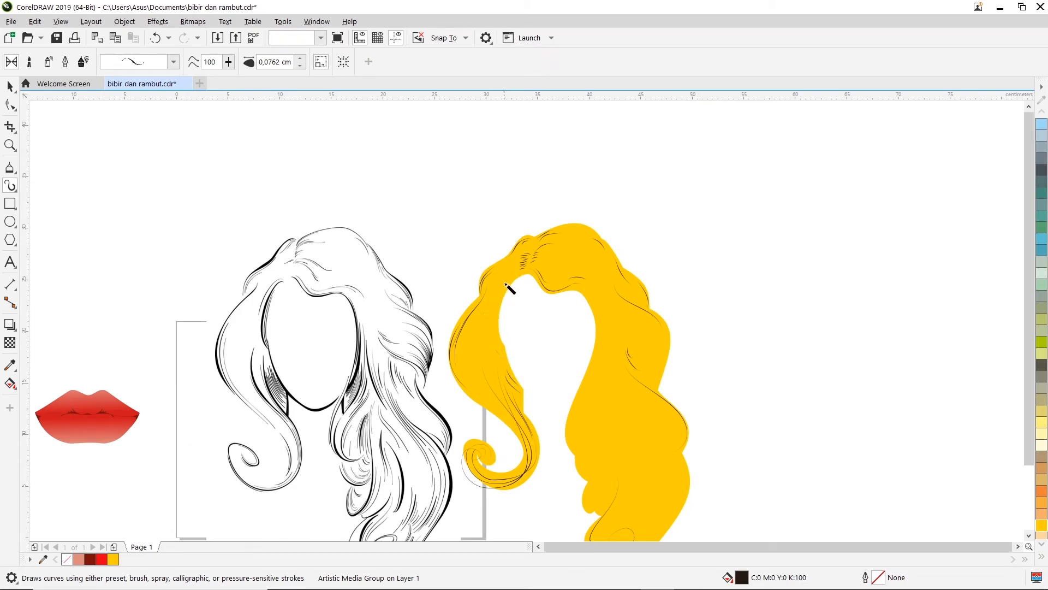
{"action": "mouse_move", "coordinate": [515, 276]}
{"action": "left_mouse_down"}
{"action": "mouse_move", "coordinate": [497, 330]}
{"action": "mouse_move", "coordinate": [510, 363]}
{"action": "left_mouse_up"}
{"action": "key", "text": "ctrl+z"}
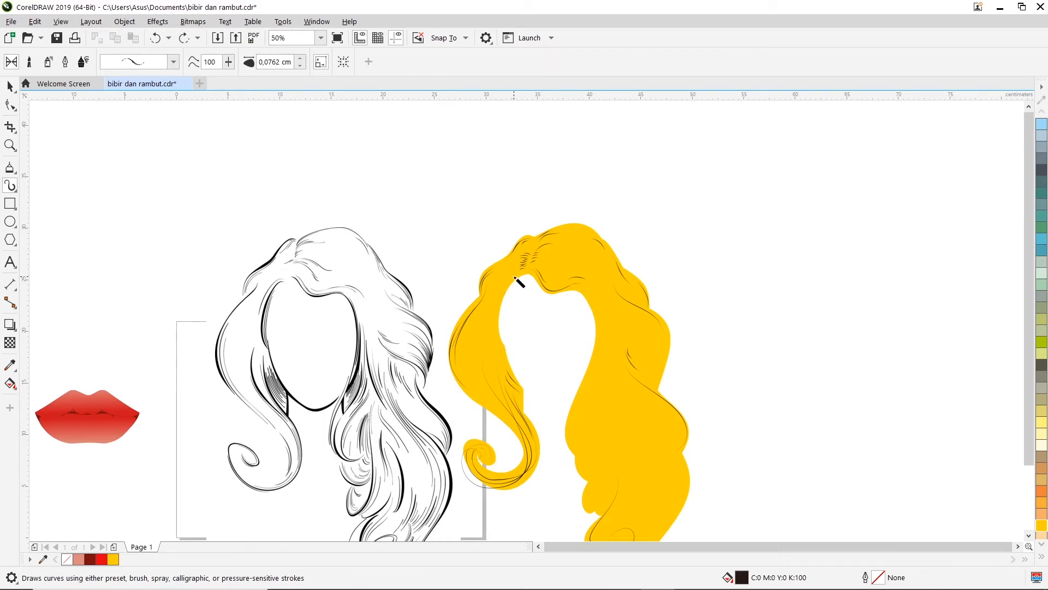
{"action": "mouse_move", "coordinate": [503, 285]}
{"action": "left_mouse_down"}
{"action": "mouse_move", "coordinate": [494, 340]}
{"action": "mouse_move", "coordinate": [512, 365]}
{"action": "left_mouse_up"}
{"action": "key", "text": "ctrl+z"}
{"action": "mouse_move", "coordinate": [509, 278]}
{"action": "left_mouse_down"}
{"action": "mouse_move", "coordinate": [492, 319]}
{"action": "mouse_move", "coordinate": [511, 359]}
{"action": "left_mouse_up"}
{"action": "key", "text": "ctrl+z"}
{"action": "mouse_move", "coordinate": [507, 288]}
{"action": "left_mouse_down"}
{"action": "mouse_move", "coordinate": [498, 322]}
{"action": "mouse_move", "coordinate": [507, 368]}
{"action": "left_mouse_up"}
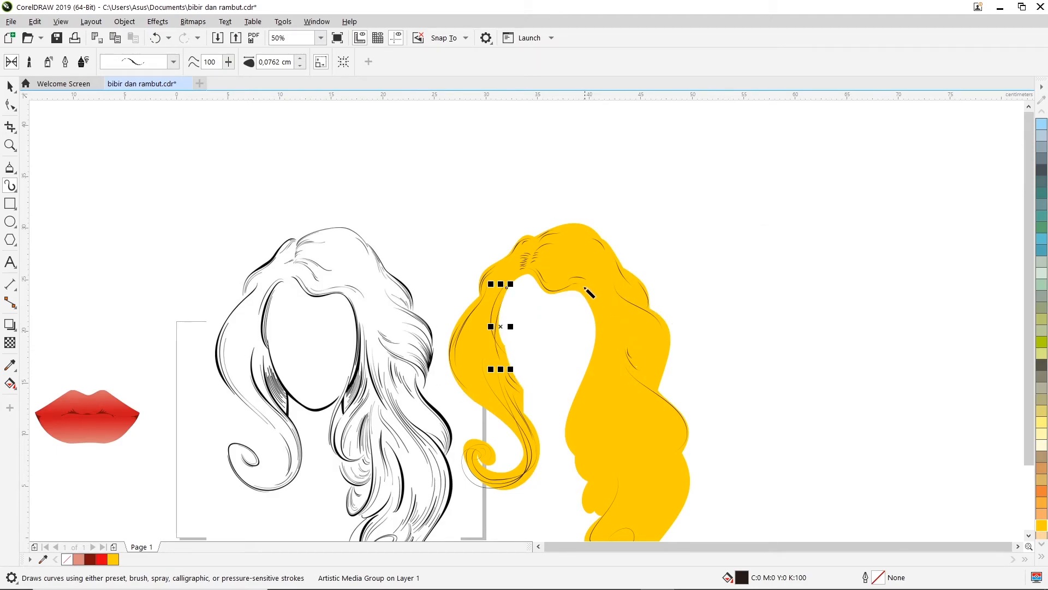
Step: Draw tapered strands down the right edge of the face opening and into the middle of the right hair mass
{"action": "mouse_move", "coordinate": [580, 288]}
{"action": "left_mouse_down"}
{"action": "mouse_move", "coordinate": [603, 338]}
{"action": "mouse_move", "coordinate": [616, 437]}
{"action": "mouse_move", "coordinate": [635, 468]}
{"action": "left_mouse_up"}
{"action": "left_click_drag", "start_coordinate": [600, 386], "coordinate": [630, 445]}
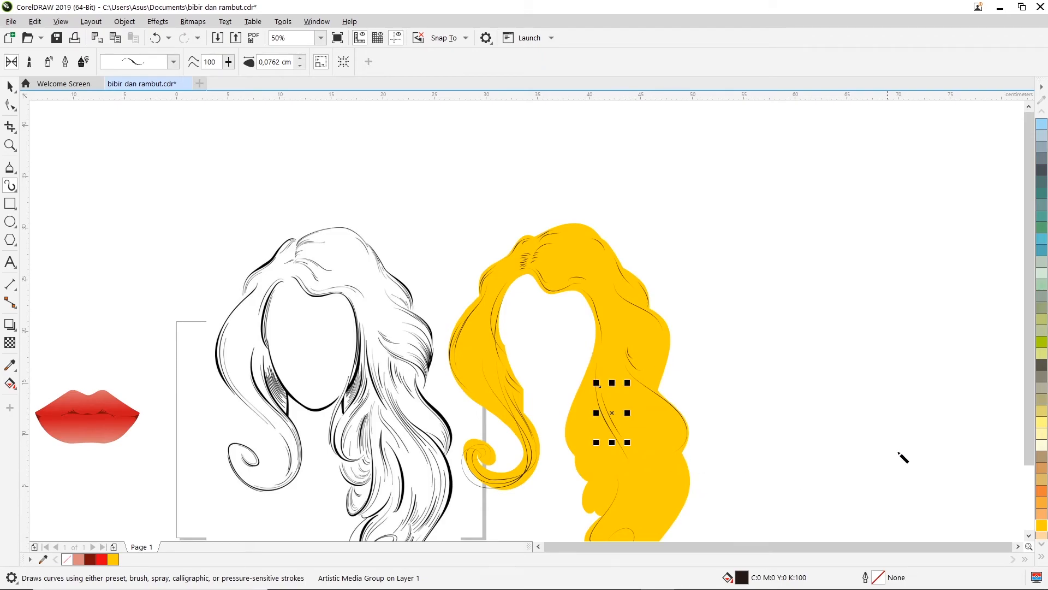
Step: Draw tapered strands along the lower right outer edge of the hair and around the curled tips at the bottom
{"action": "scroll", "coordinate": [873, 436], "scroll_direction": "down", "scroll_amount": 4}
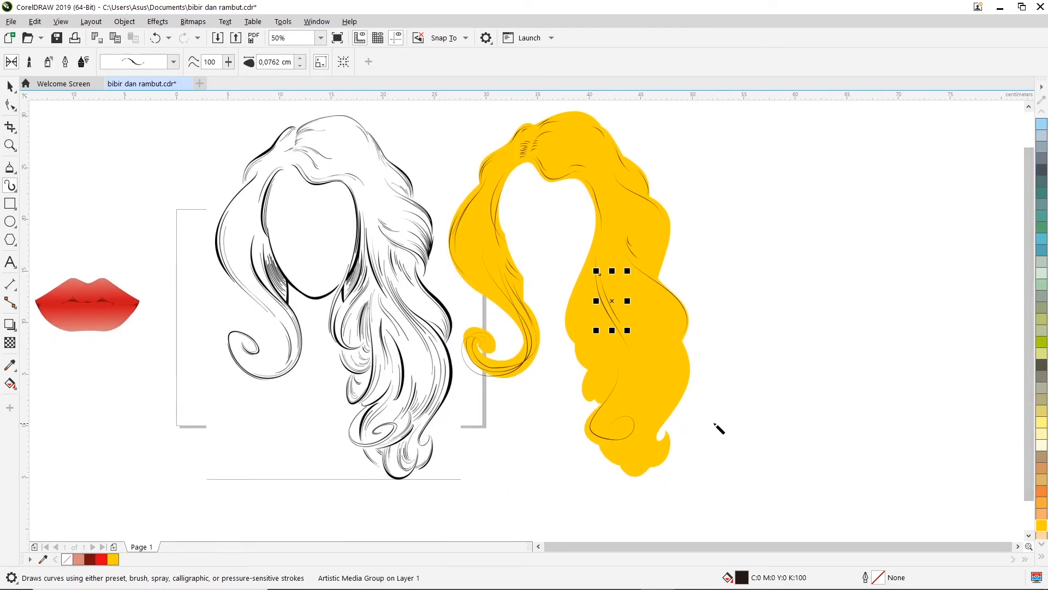
{"action": "mouse_move", "coordinate": [667, 332]}
{"action": "left_mouse_down"}
{"action": "mouse_move", "coordinate": [685, 349]}
{"action": "mouse_move", "coordinate": [689, 382]}
{"action": "mouse_move", "coordinate": [650, 440]}
{"action": "mouse_move", "coordinate": [666, 444]}
{"action": "left_mouse_up"}
{"action": "key", "text": "ctrl+z"}
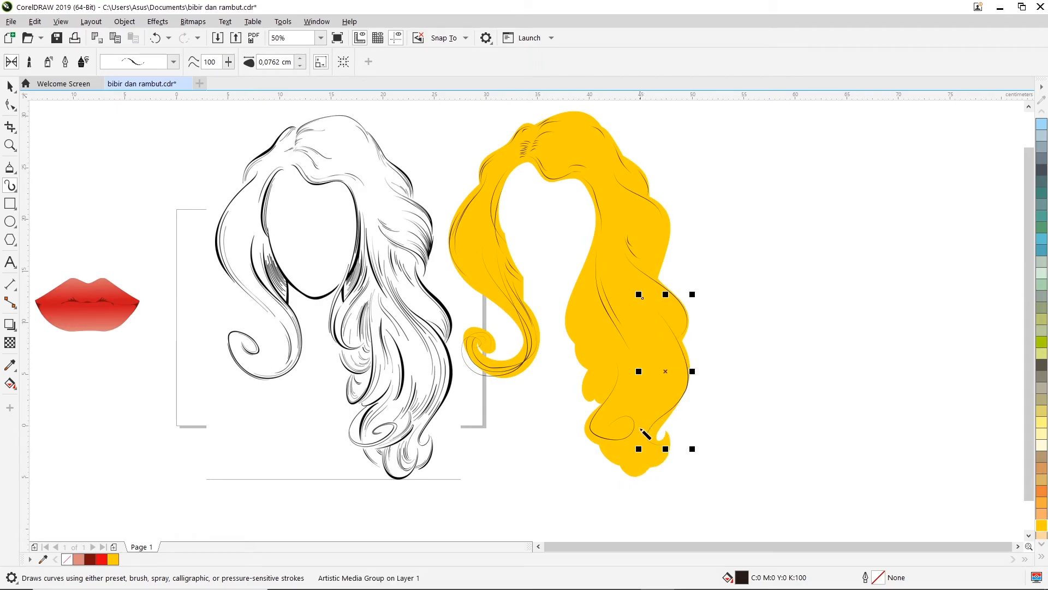
{"action": "mouse_move", "coordinate": [628, 439]}
{"action": "left_mouse_down"}
{"action": "mouse_move", "coordinate": [634, 476]}
{"action": "mouse_move", "coordinate": [647, 461]}
{"action": "mouse_move", "coordinate": [640, 455]}
{"action": "mouse_move", "coordinate": [651, 481]}
{"action": "left_mouse_up"}
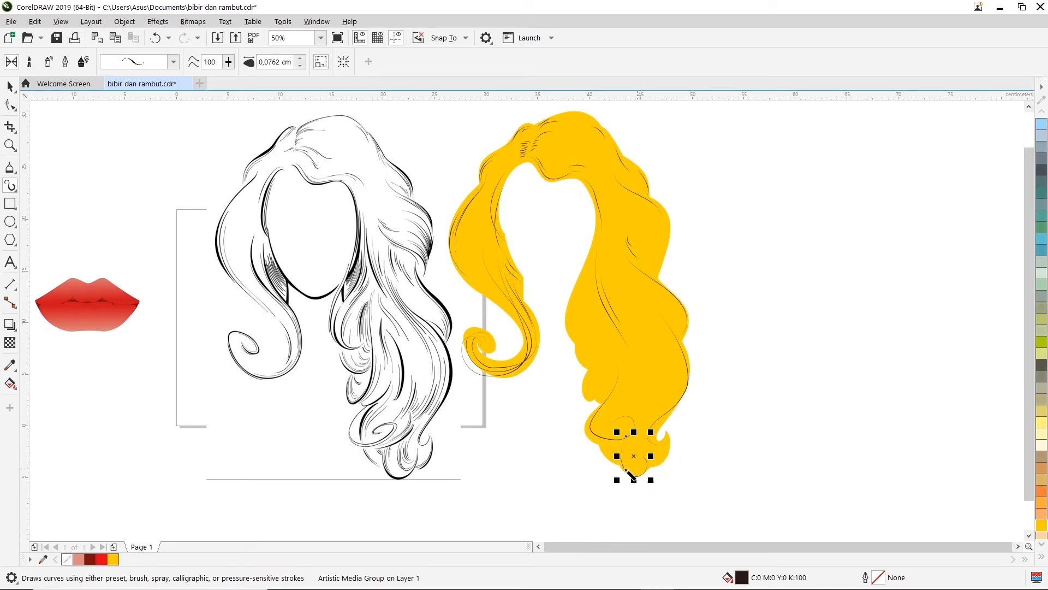
{"action": "mouse_move", "coordinate": [622, 396]}
{"action": "left_mouse_down"}
{"action": "mouse_move", "coordinate": [604, 432]}
{"action": "mouse_move", "coordinate": [623, 471]}
{"action": "mouse_move", "coordinate": [664, 458]}
{"action": "mouse_move", "coordinate": [669, 440]}
{"action": "left_mouse_up"}
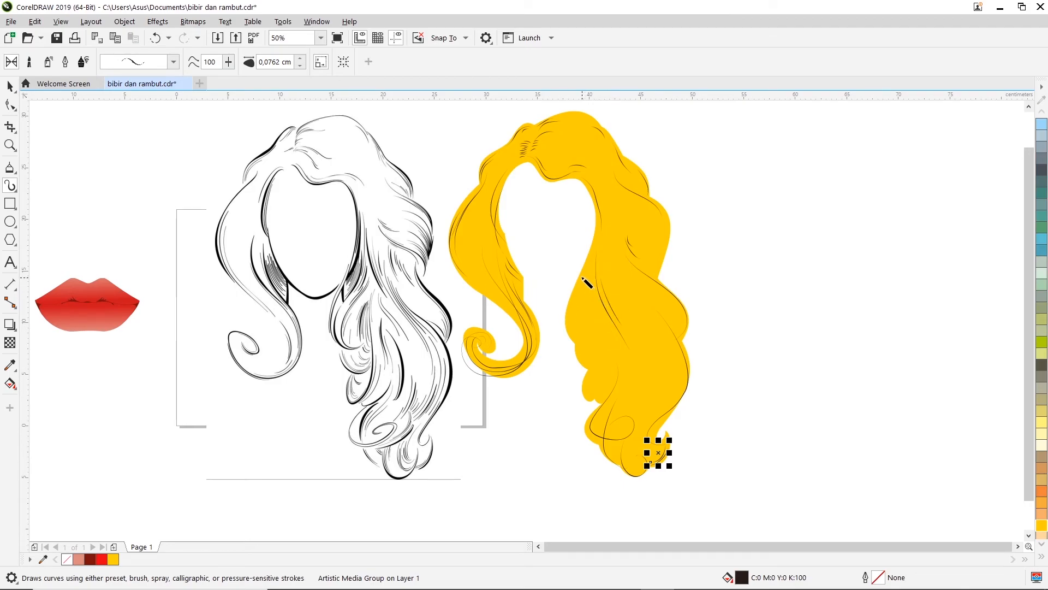
Step: Draw a curling strand along the right hair mass's inner edge and a looped strand in the small lock below it
{"action": "mouse_move", "coordinate": [598, 231]}
{"action": "left_mouse_down"}
{"action": "mouse_move", "coordinate": [565, 323]}
{"action": "mouse_move", "coordinate": [589, 348]}
{"action": "mouse_move", "coordinate": [607, 335]}
{"action": "mouse_move", "coordinate": [602, 322]}
{"action": "mouse_move", "coordinate": [587, 330]}
{"action": "mouse_move", "coordinate": [585, 360]}
{"action": "mouse_move", "coordinate": [597, 371]}
{"action": "mouse_move", "coordinate": [614, 364]}
{"action": "mouse_move", "coordinate": [604, 402]}
{"action": "left_mouse_up"}
{"action": "key", "text": "ctrl+z"}
{"action": "mouse_move", "coordinate": [604, 349]}
{"action": "left_mouse_down"}
{"action": "mouse_move", "coordinate": [602, 389]}
{"action": "mouse_move", "coordinate": [582, 404]}
{"action": "left_mouse_up"}
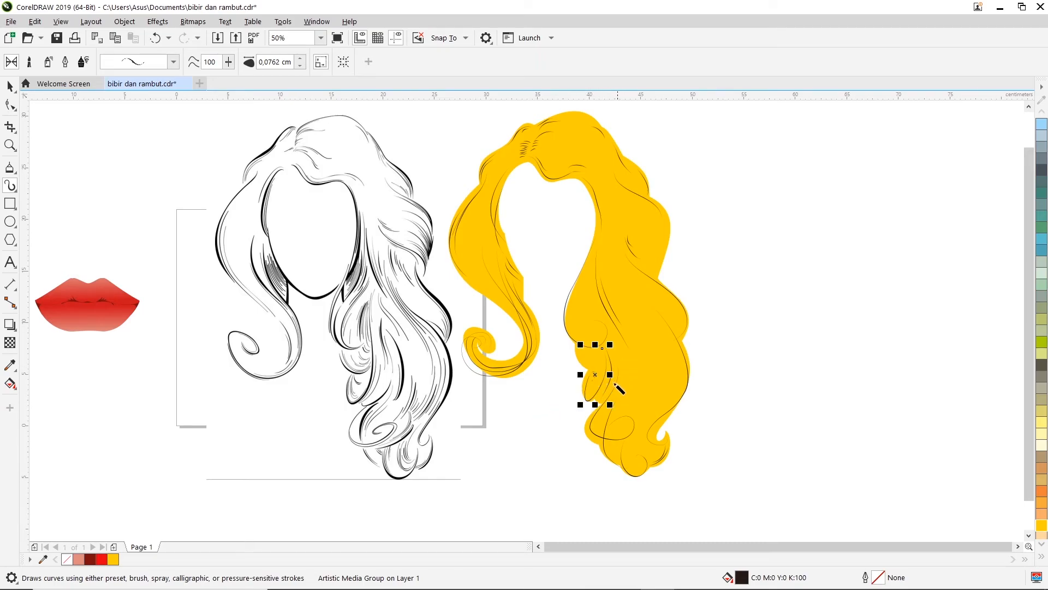
Step: Draw tapered strands in the small bump between the large inner curl and the looped lock, undoing the discarded strokes
{"action": "left_click_drag", "start_coordinate": [580, 345], "coordinate": [590, 369]}
{"action": "scroll", "coordinate": [584, 353], "scroll_direction": "up", "scroll_amount": 1}
{"action": "key", "text": "ctrl+z"}
{"action": "mouse_move", "coordinate": [568, 331]}
{"action": "left_mouse_down"}
{"action": "mouse_move", "coordinate": [573, 359]}
{"action": "mouse_move", "coordinate": [610, 399]}
{"action": "mouse_move", "coordinate": [638, 403]}
{"action": "left_mouse_up"}
{"action": "key", "text": "ctrl+z"}
{"action": "mouse_move", "coordinate": [569, 333]}
{"action": "left_mouse_down"}
{"action": "mouse_move", "coordinate": [599, 379]}
{"action": "mouse_move", "coordinate": [637, 402]}
{"action": "left_mouse_up"}
{"action": "key", "text": "ctrl+z"}
{"action": "left_click_drag", "start_coordinate": [578, 341], "coordinate": [587, 358]}
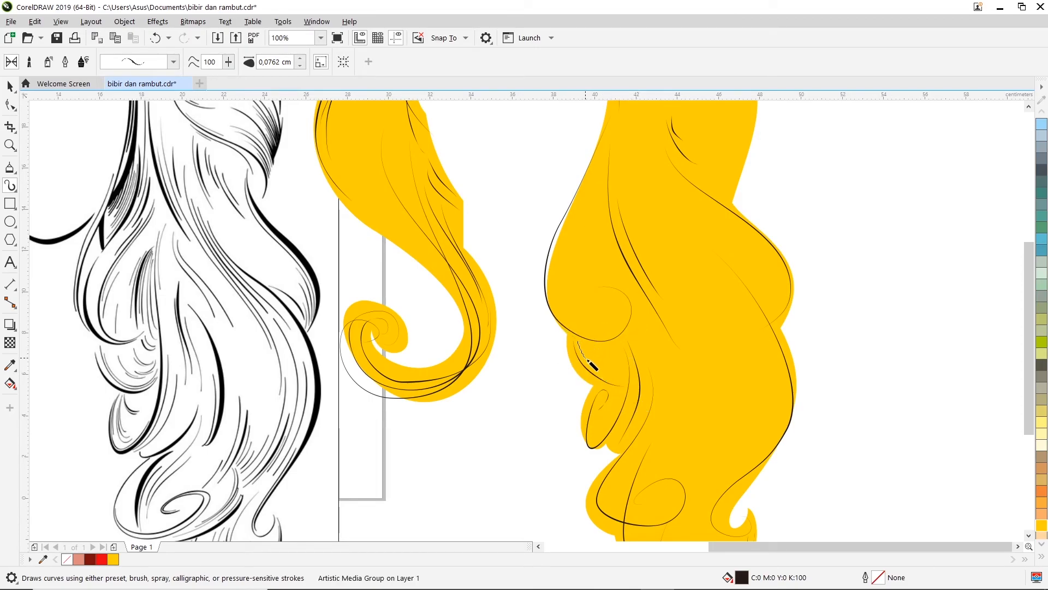
Step: Add short tapered strokes just below the large inner curl, undoing the misplaced ones
{"action": "left_click_drag", "start_coordinate": [636, 389], "coordinate": [637, 390]}
{"action": "key", "text": "ctrl+z"}
{"action": "left_click", "coordinate": [617, 351]}
{"action": "key", "text": "ctrl+z"}
{"action": "left_click", "coordinate": [620, 352]}
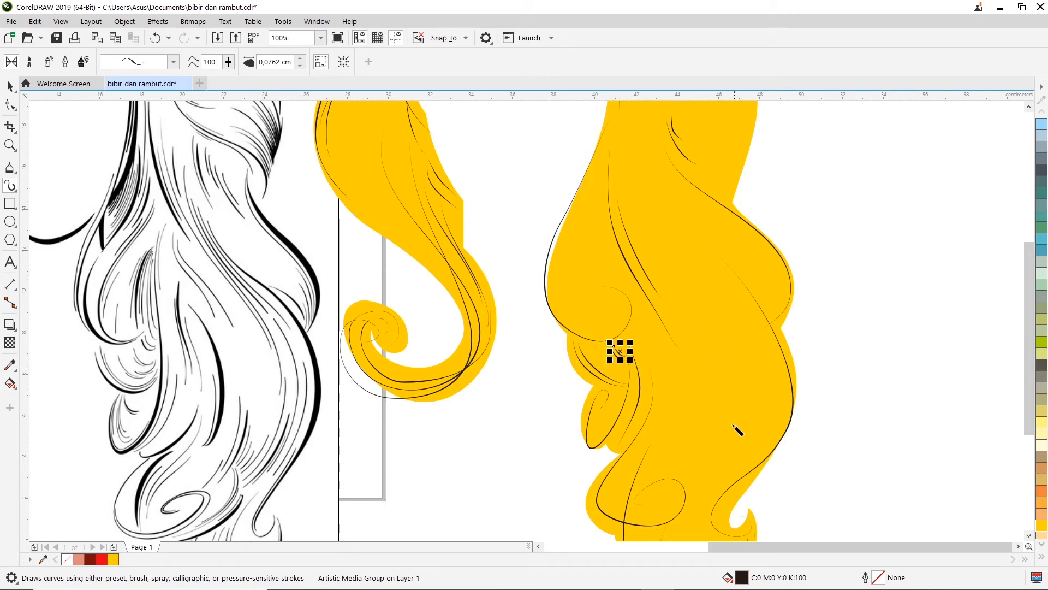
Step: Draw several long curved strands side by side down the middle of the right hair mass's lower half
{"action": "mouse_move", "coordinate": [691, 289]}
{"action": "left_mouse_down"}
{"action": "mouse_move", "coordinate": [720, 365]}
{"action": "mouse_move", "coordinate": [717, 407]}
{"action": "mouse_move", "coordinate": [691, 452]}
{"action": "left_mouse_up"}
{"action": "key", "text": "ctrl+z"}
{"action": "mouse_move", "coordinate": [729, 324]}
{"action": "left_mouse_down"}
{"action": "mouse_move", "coordinate": [753, 386]}
{"action": "mouse_move", "coordinate": [727, 462]}
{"action": "left_mouse_up"}
{"action": "mouse_move", "coordinate": [677, 245]}
{"action": "left_mouse_down"}
{"action": "mouse_move", "coordinate": [757, 416]}
{"action": "mouse_move", "coordinate": [737, 459]}
{"action": "mouse_move", "coordinate": [708, 480]}
{"action": "left_mouse_up"}
{"action": "mouse_move", "coordinate": [684, 328]}
{"action": "left_mouse_down"}
{"action": "mouse_move", "coordinate": [706, 383]}
{"action": "mouse_move", "coordinate": [678, 463]}
{"action": "left_mouse_up"}
{"action": "left_click_drag", "start_coordinate": [697, 368], "coordinate": [691, 429]}
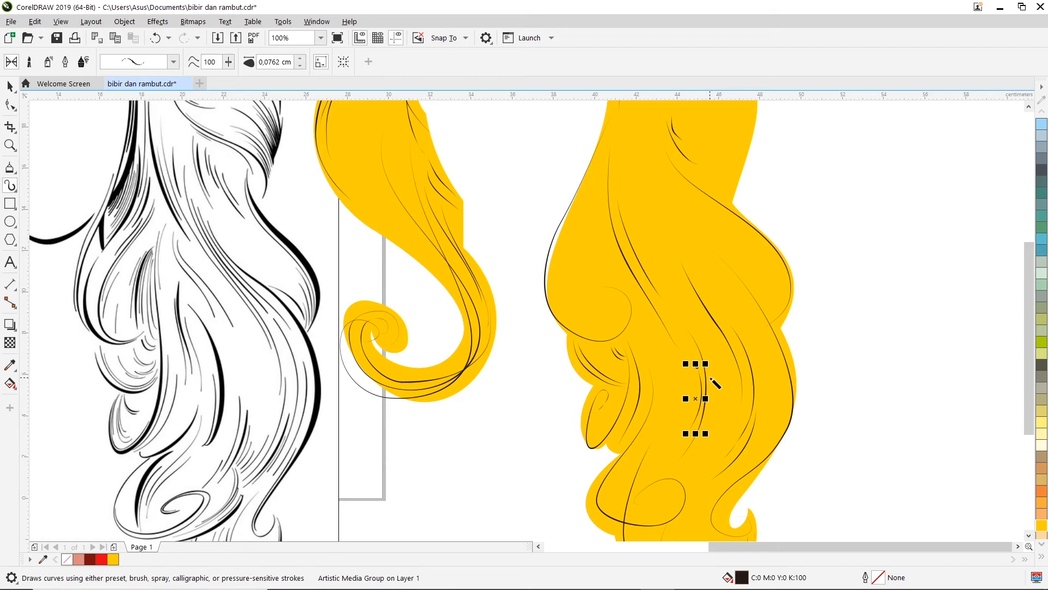
Step: Draw a long tapered strand from the middle of the right hair mass diagonally down to the outer edge of the lower bulge
{"action": "scroll", "coordinate": [701, 382], "scroll_direction": "down", "scroll_amount": 2}
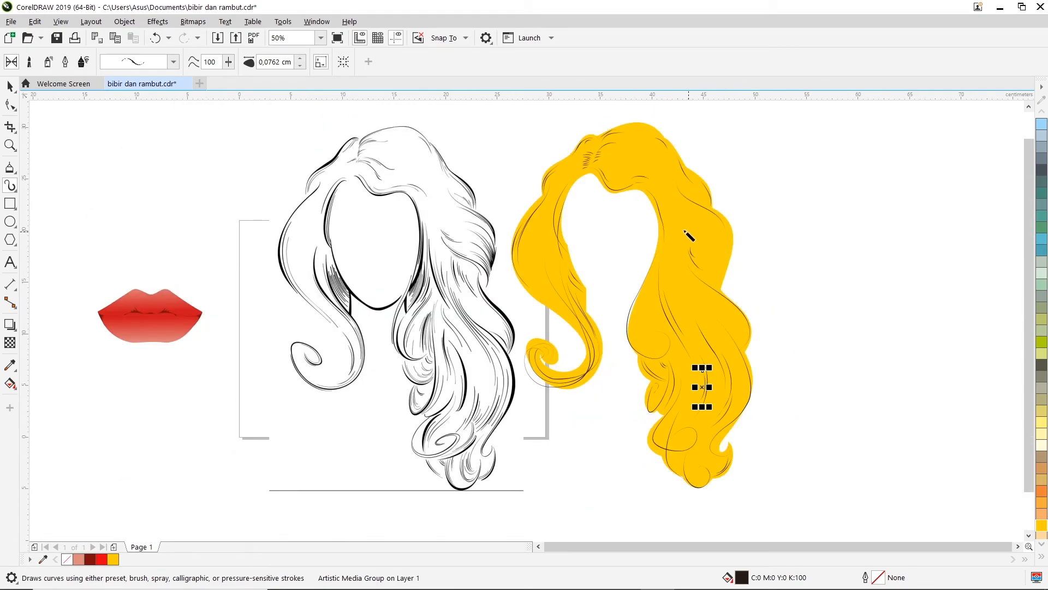
{"action": "left_click_drag", "start_coordinate": [677, 240], "coordinate": [701, 274]}
{"action": "left_click_drag", "start_coordinate": [746, 319], "coordinate": [748, 322]}
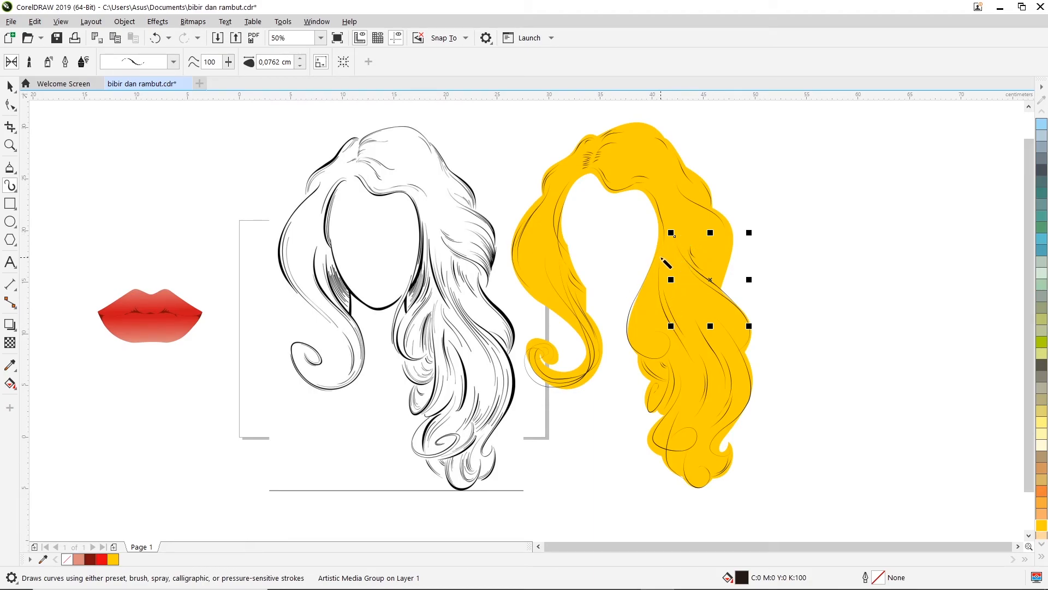
Step: Draw closely spaced tapered strands beside the right hair mass's inner edge and one following the large inner curl's outline
{"action": "left_click_drag", "start_coordinate": [657, 279], "coordinate": [641, 306]}
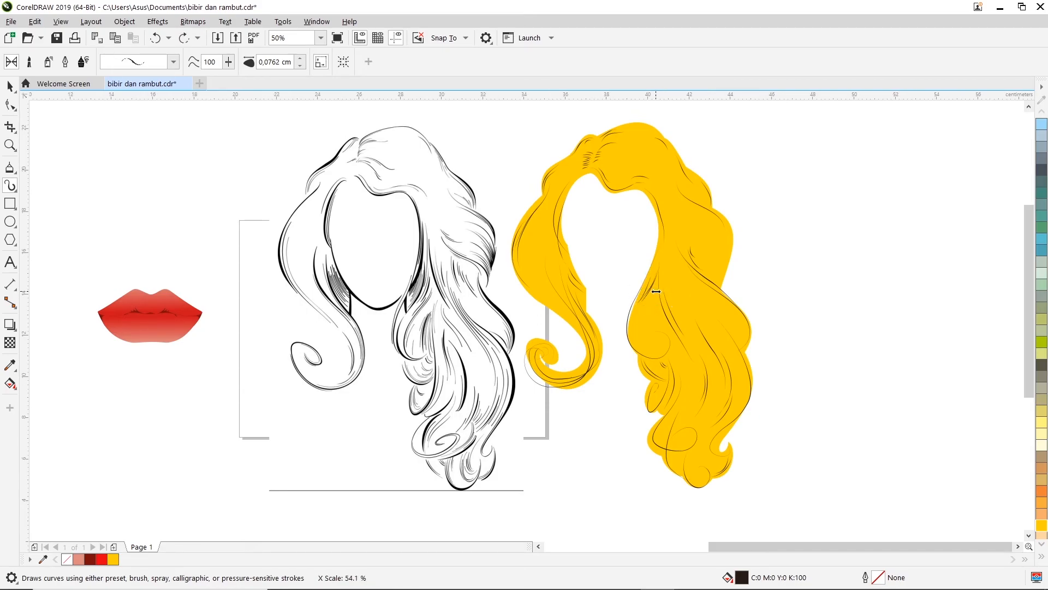
{"action": "scroll", "coordinate": [659, 290], "scroll_direction": "up", "scroll_amount": 1}
{"action": "left_click_drag", "start_coordinate": [658, 272], "coordinate": [626, 316]}
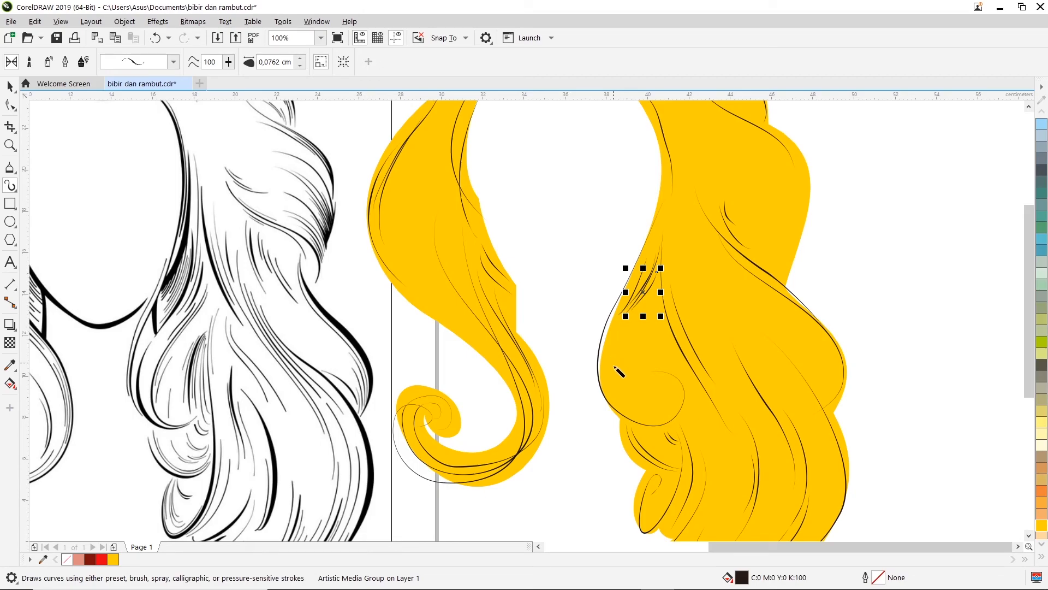
{"action": "mouse_move", "coordinate": [631, 329]}
{"action": "left_mouse_down"}
{"action": "mouse_move", "coordinate": [618, 335]}
{"action": "mouse_move", "coordinate": [605, 383]}
{"action": "mouse_move", "coordinate": [632, 415]}
{"action": "mouse_move", "coordinate": [667, 422]}
{"action": "left_mouse_up"}
Step: Draw a small cluster of short curved strands inside the large inner curl of the right hair mass
{"action": "scroll", "coordinate": [606, 385], "scroll_direction": "down", "scroll_amount": 2}
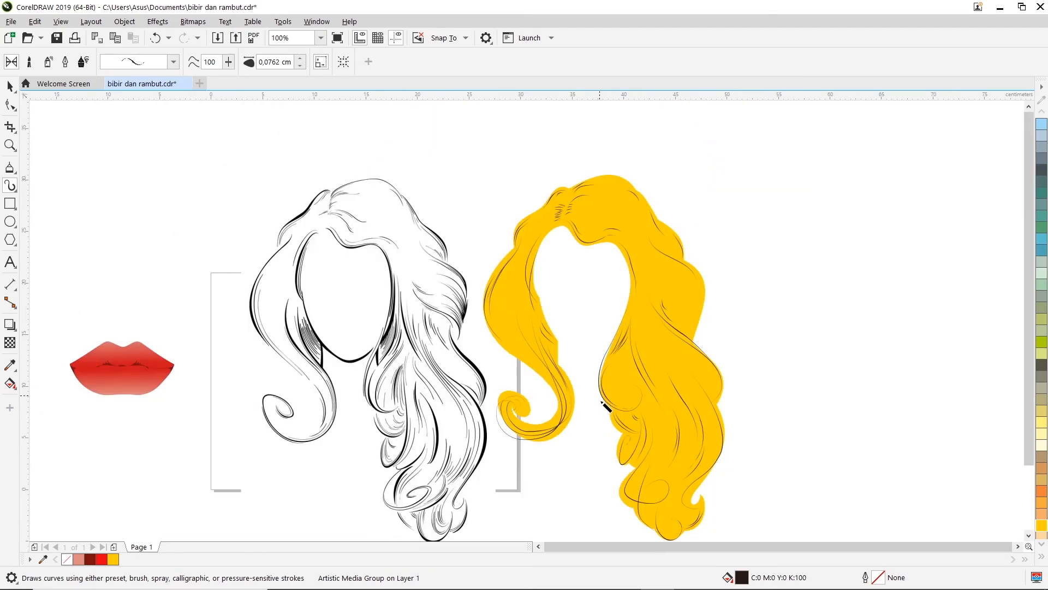
{"action": "left_click_drag", "start_coordinate": [629, 365], "coordinate": [629, 401]}
{"action": "key", "text": "ctrl+z"}
{"action": "scroll", "coordinate": [629, 368], "scroll_direction": "up", "scroll_amount": 1}
{"action": "left_click_drag", "start_coordinate": [635, 362], "coordinate": [624, 365]}
{"action": "left_click_drag", "start_coordinate": [620, 406], "coordinate": [620, 407]}
{"action": "mouse_move", "coordinate": [637, 357]}
{"action": "left_mouse_down"}
{"action": "mouse_move", "coordinate": [620, 391]}
{"action": "mouse_move", "coordinate": [630, 382]}
{"action": "mouse_move", "coordinate": [626, 401]}
{"action": "left_mouse_up"}
{"action": "scroll", "coordinate": [642, 394], "scroll_direction": "down", "scroll_amount": 1}
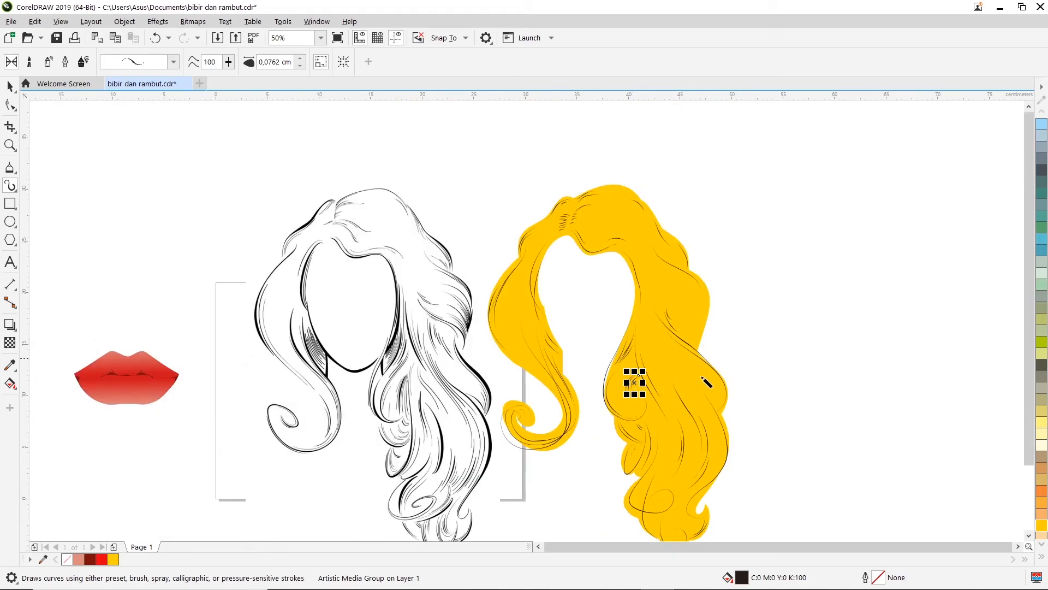
Step: Draw short curved strands side by side just inside the outer edge of the lower right bulge
{"action": "left_click", "coordinate": [722, 400]}
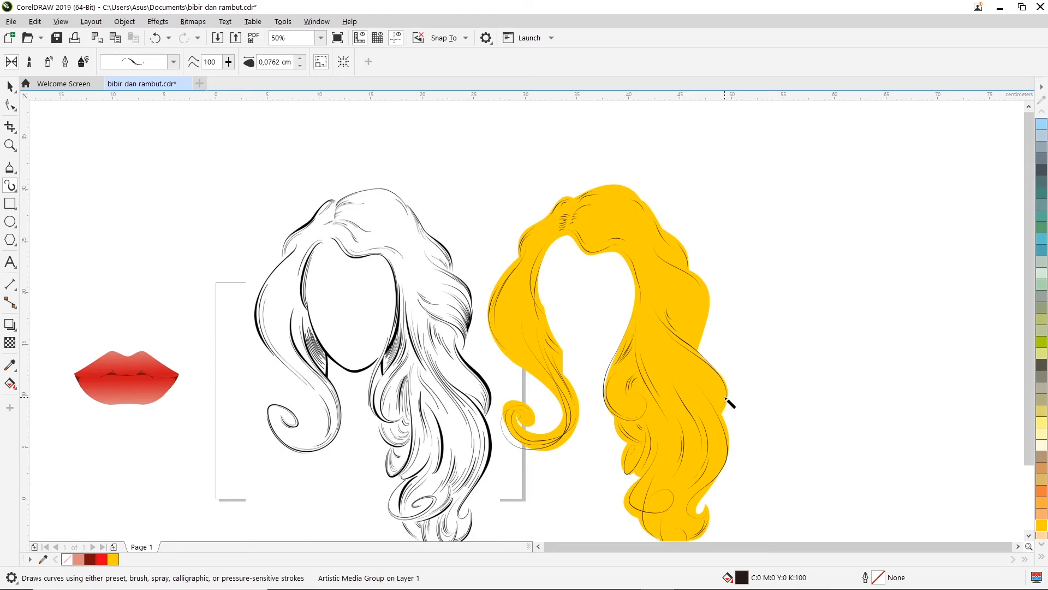
{"action": "scroll", "coordinate": [725, 399], "scroll_direction": "up", "scroll_amount": 1}
{"action": "left_click_drag", "start_coordinate": [721, 373], "coordinate": [713, 409]}
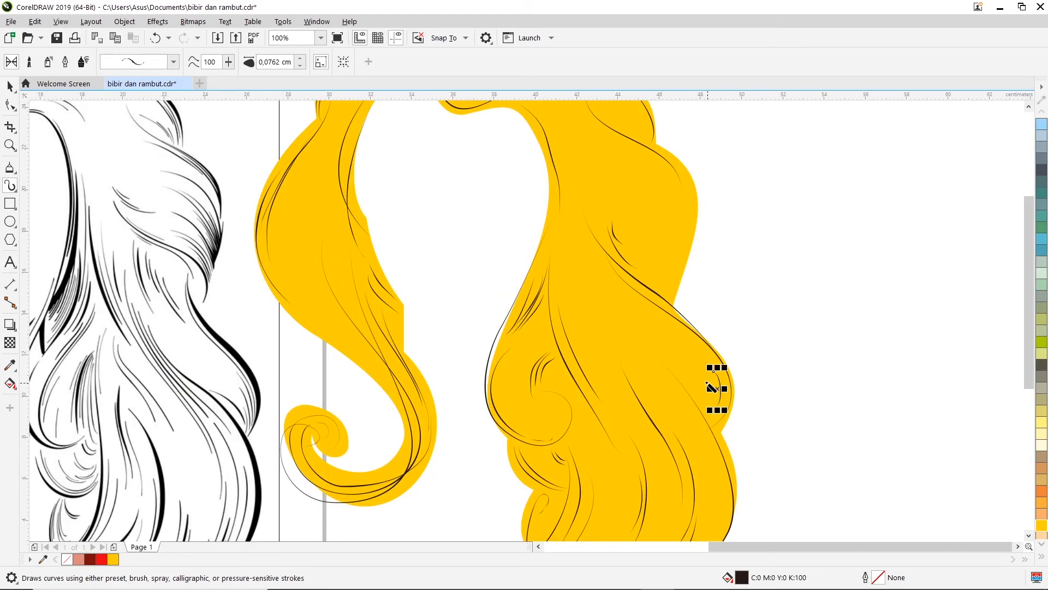
{"action": "left_click", "coordinate": [714, 378]}
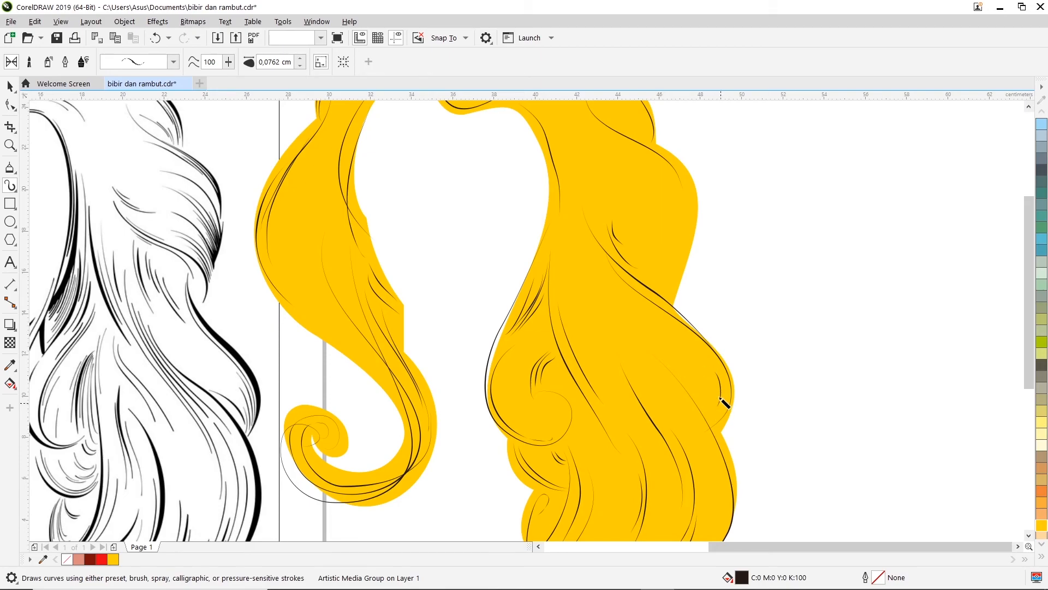
{"action": "scroll", "coordinate": [714, 378], "scroll_direction": "up", "scroll_amount": 1}
{"action": "left_click_drag", "start_coordinate": [709, 360], "coordinate": [714, 419]}
{"action": "key", "text": "ctrl+z"}
{"action": "left_click_drag", "start_coordinate": [712, 358], "coordinate": [716, 419]}
{"action": "left_click_drag", "start_coordinate": [706, 363], "coordinate": [708, 421]}
Step: Draw a cluster of short curved strands near the outer edge of the middle right bulge
{"action": "scroll", "coordinate": [683, 410], "scroll_direction": "down", "scroll_amount": 2}
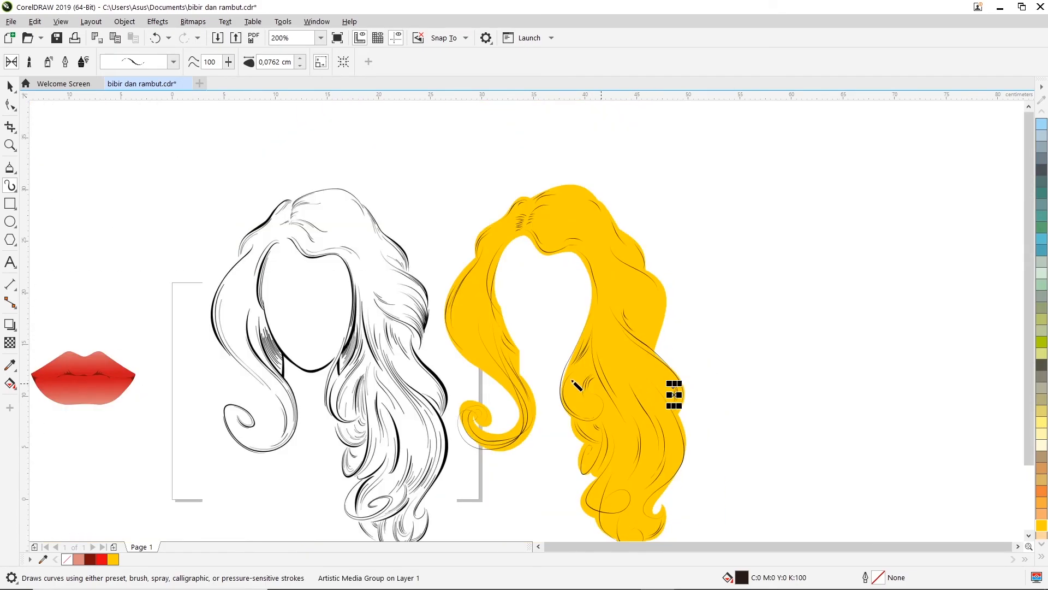
{"action": "scroll", "coordinate": [661, 330], "scroll_direction": "up", "scroll_amount": 1}
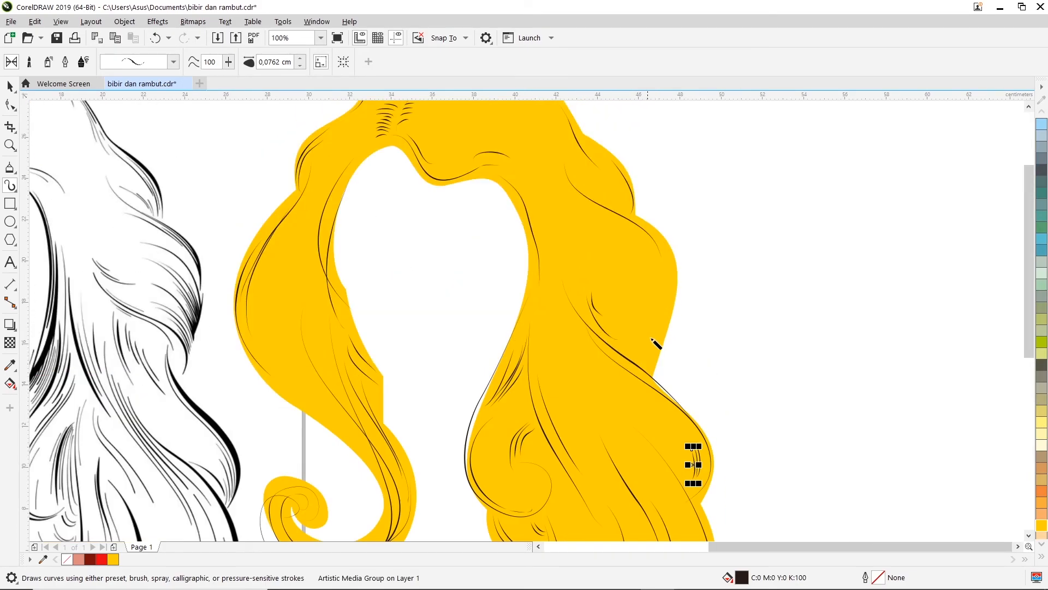
{"action": "mouse_move", "coordinate": [642, 301]}
{"action": "left_mouse_down"}
{"action": "mouse_move", "coordinate": [667, 330]}
{"action": "mouse_move", "coordinate": [663, 312]}
{"action": "mouse_move", "coordinate": [672, 338]}
{"action": "left_mouse_up"}
{"action": "scroll", "coordinate": [671, 328], "scroll_direction": "up", "scroll_amount": 2}
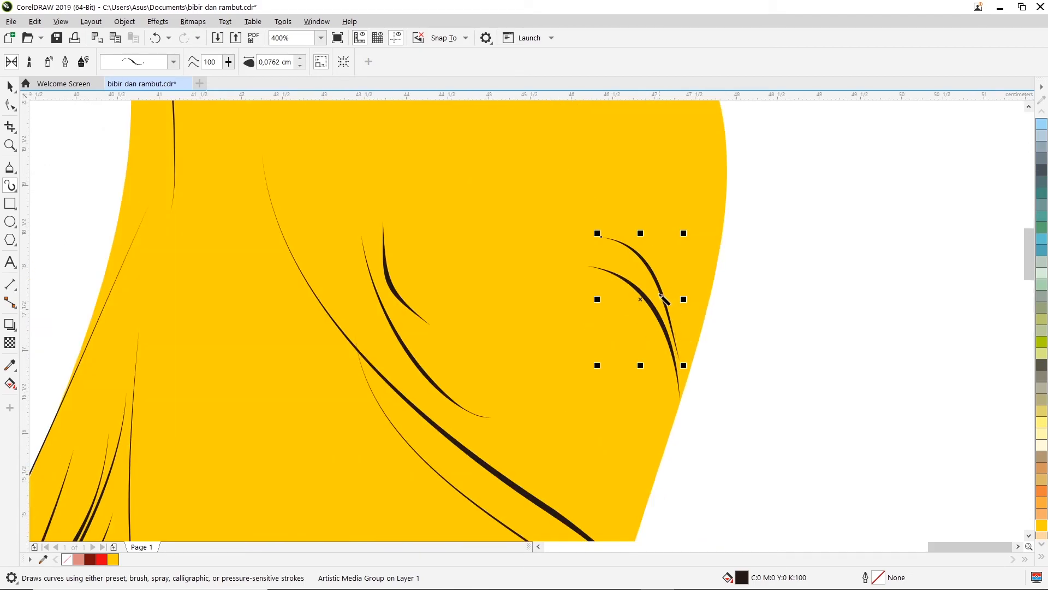
{"action": "mouse_move", "coordinate": [617, 298]}
{"action": "left_mouse_down"}
{"action": "mouse_move", "coordinate": [645, 310]}
{"action": "mouse_move", "coordinate": [671, 401]}
{"action": "left_mouse_up"}
{"action": "mouse_move", "coordinate": [621, 314]}
{"action": "left_mouse_down"}
{"action": "mouse_move", "coordinate": [653, 350]}
{"action": "mouse_move", "coordinate": [669, 451]}
{"action": "left_mouse_up"}
{"action": "mouse_move", "coordinate": [651, 238]}
{"action": "left_mouse_down"}
{"action": "mouse_move", "coordinate": [665, 256]}
{"action": "mouse_move", "coordinate": [684, 364]}
{"action": "mouse_move", "coordinate": [679, 415]}
{"action": "left_mouse_up"}
Step: Draw a tapered contour strand around the outer edge of the middle right bulge, undoing the discarded stroke
{"action": "scroll", "coordinate": [704, 360], "scroll_direction": "down", "scroll_amount": 4}
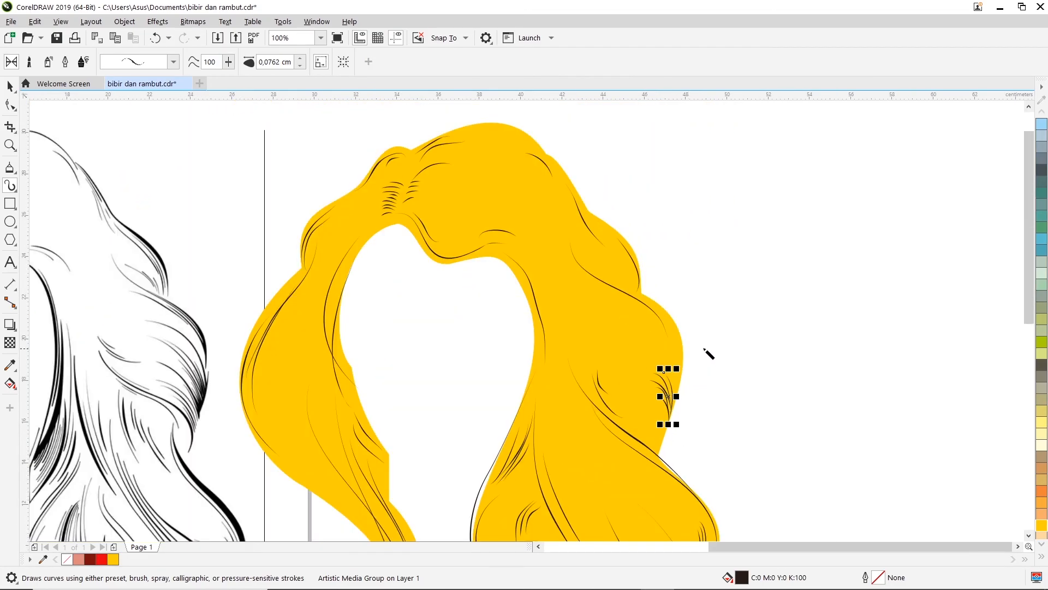
{"action": "left_click", "coordinate": [700, 311]}
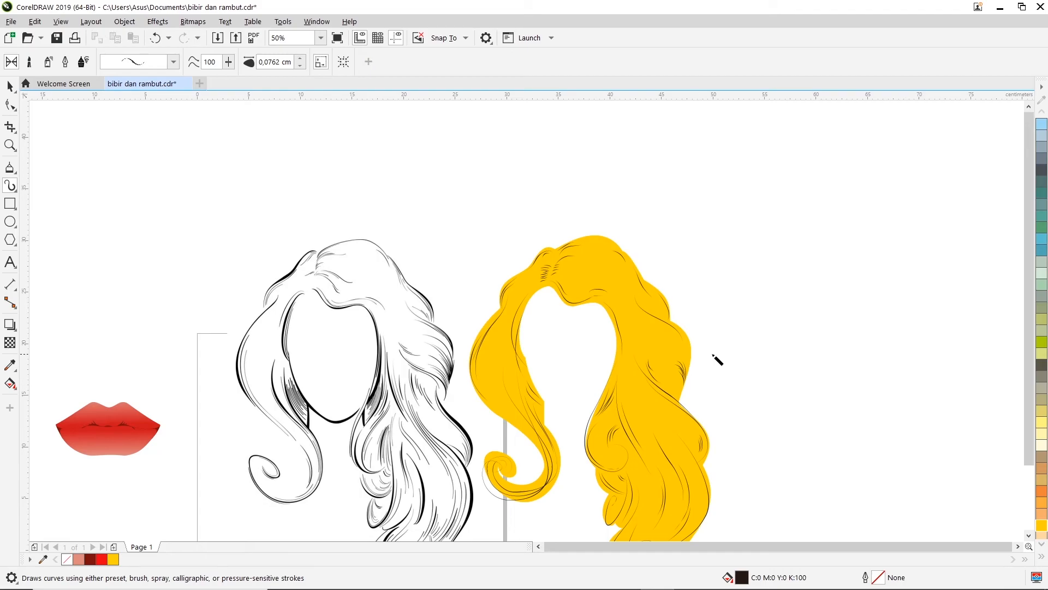
{"action": "left_click_drag", "start_coordinate": [690, 351], "coordinate": [687, 377]}
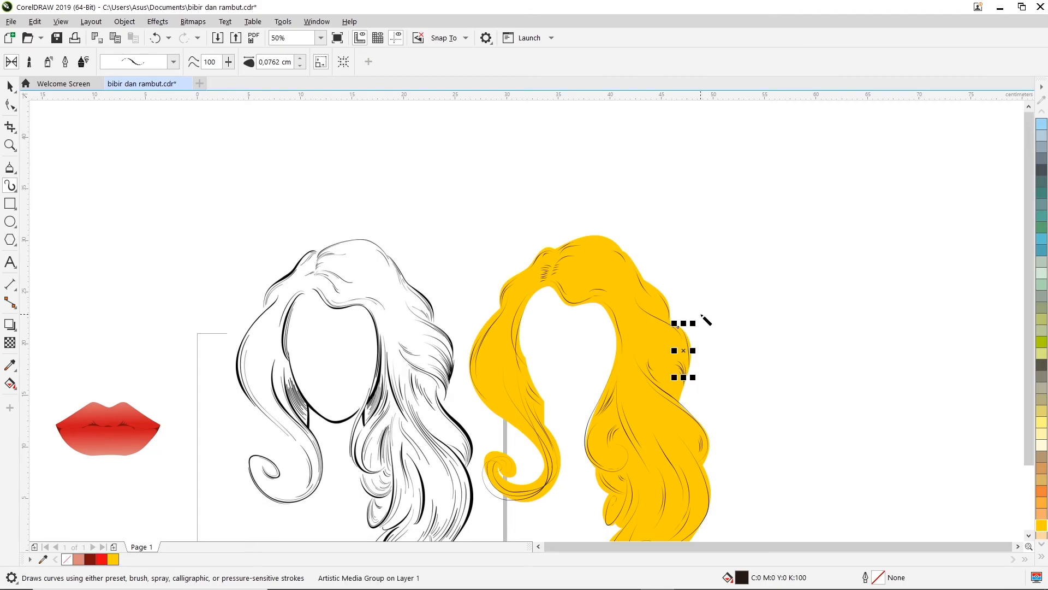
{"action": "scroll", "coordinate": [705, 320], "scroll_direction": "up", "scroll_amount": 2}
{"action": "left_click", "coordinate": [670, 339]}
{"action": "mouse_move", "coordinate": [642, 331]}
{"action": "left_mouse_down"}
{"action": "mouse_move", "coordinate": [682, 364]}
{"action": "mouse_move", "coordinate": [674, 434]}
{"action": "left_mouse_up"}
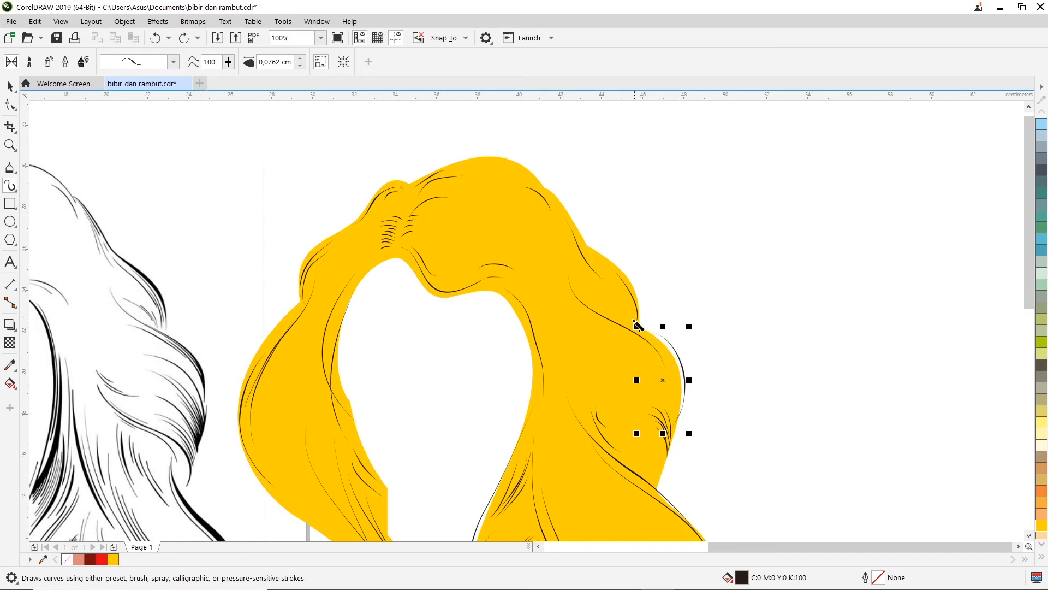
{"action": "scroll", "coordinate": [637, 326], "scroll_direction": "down", "scroll_amount": 2}
{"action": "key", "text": "ctrl+z"}
Step: Draw tapered contour strands along the upper right outer edge of the hair and over the top of the crown
{"action": "scroll", "coordinate": [593, 246], "scroll_direction": "up", "scroll_amount": 2}
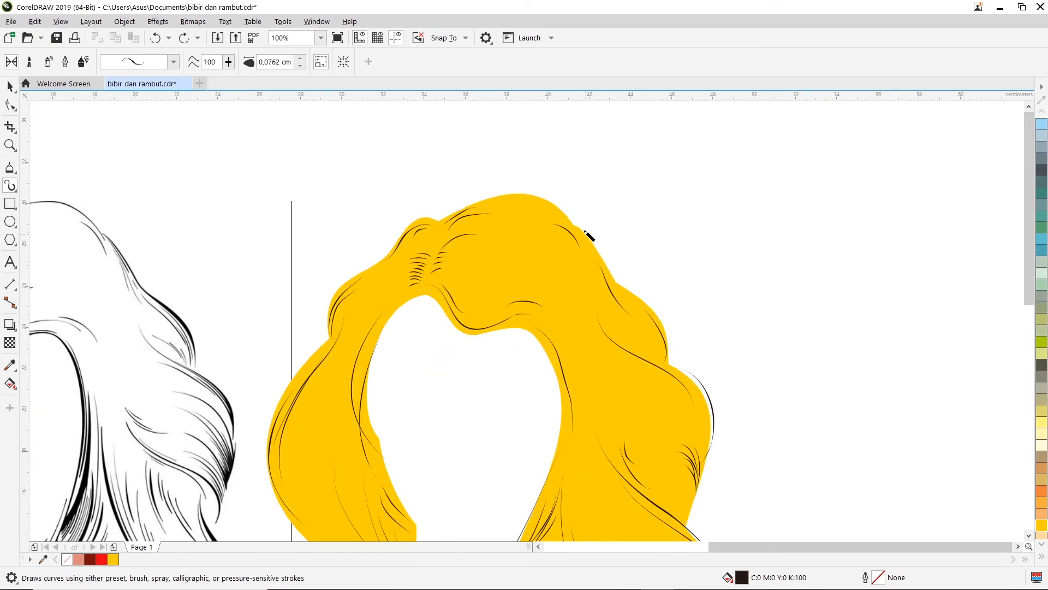
{"action": "mouse_move", "coordinate": [615, 247]}
{"action": "left_mouse_down"}
{"action": "mouse_move", "coordinate": [620, 304]}
{"action": "mouse_move", "coordinate": [613, 275]}
{"action": "mouse_move", "coordinate": [577, 228]}
{"action": "mouse_move", "coordinate": [599, 247]}
{"action": "mouse_move", "coordinate": [618, 304]}
{"action": "left_mouse_up"}
{"action": "key", "text": "ctrl+z"}
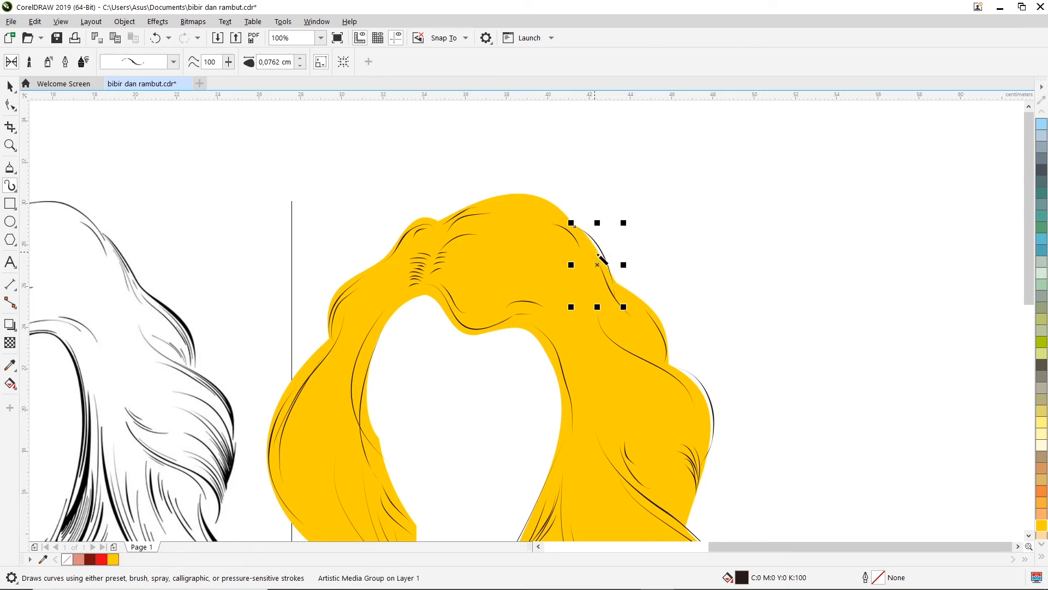
{"action": "mouse_move", "coordinate": [601, 280]}
{"action": "left_mouse_down"}
{"action": "mouse_move", "coordinate": [646, 327]}
{"action": "mouse_move", "coordinate": [638, 299]}
{"action": "left_mouse_up"}
{"action": "left_click_drag", "start_coordinate": [670, 360], "coordinate": [669, 367]}
{"action": "mouse_move", "coordinate": [440, 221]}
{"action": "left_mouse_down"}
{"action": "mouse_move", "coordinate": [499, 191]}
{"action": "mouse_move", "coordinate": [528, 192]}
{"action": "mouse_move", "coordinate": [553, 204]}
{"action": "mouse_move", "coordinate": [586, 248]}
{"action": "left_mouse_up"}
{"action": "scroll", "coordinate": [494, 273], "scroll_direction": "down", "scroll_amount": 2}
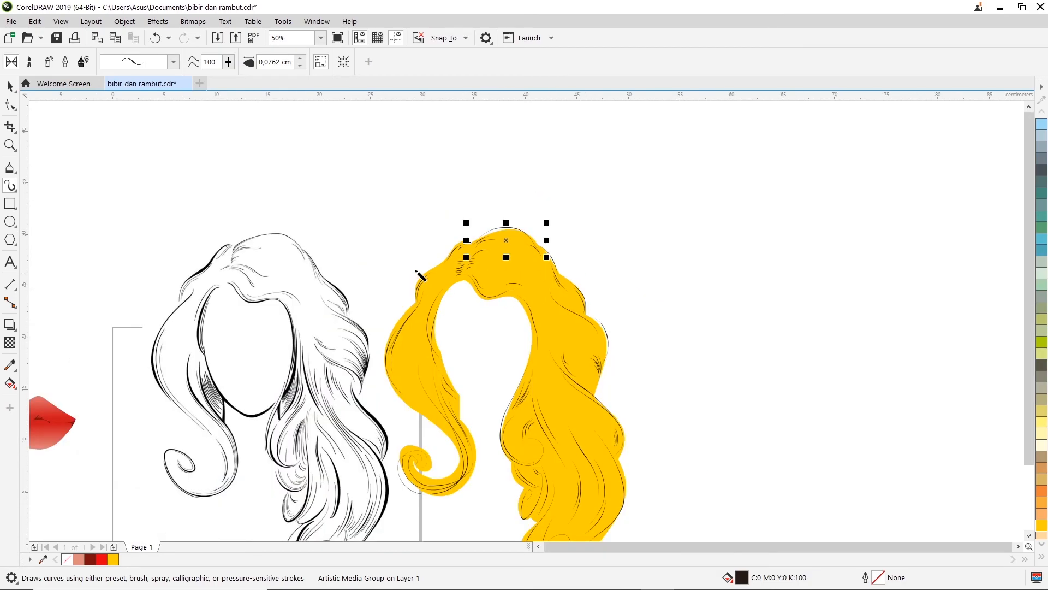
Step: Redraw the tapered contour strand over the top of the crown, undoing the discarded strokes
{"action": "key", "text": "ctrl+z"}
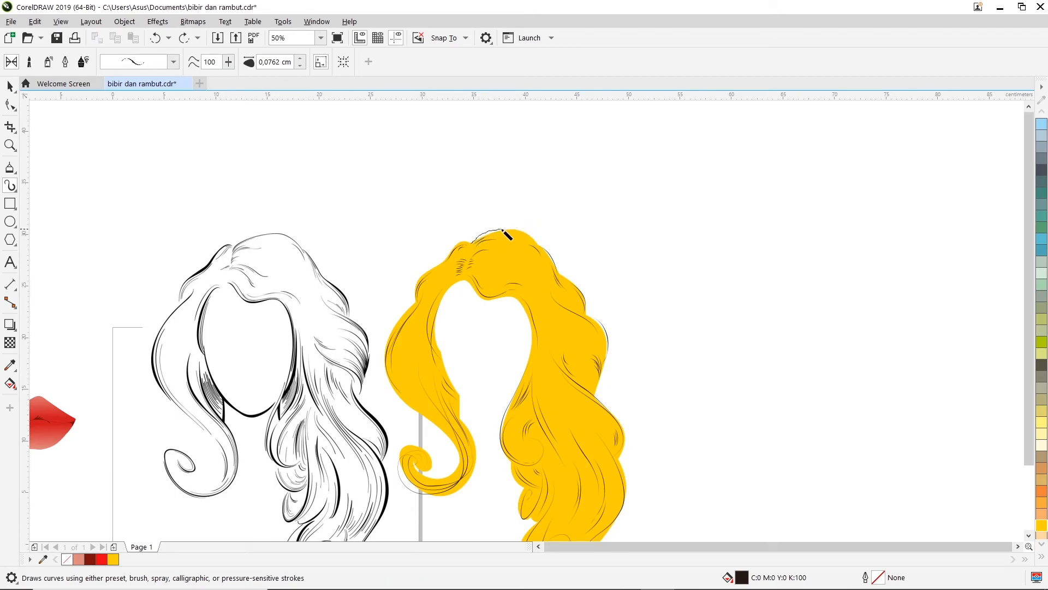
{"action": "left_click_drag", "start_coordinate": [552, 265], "coordinate": [548, 265]}
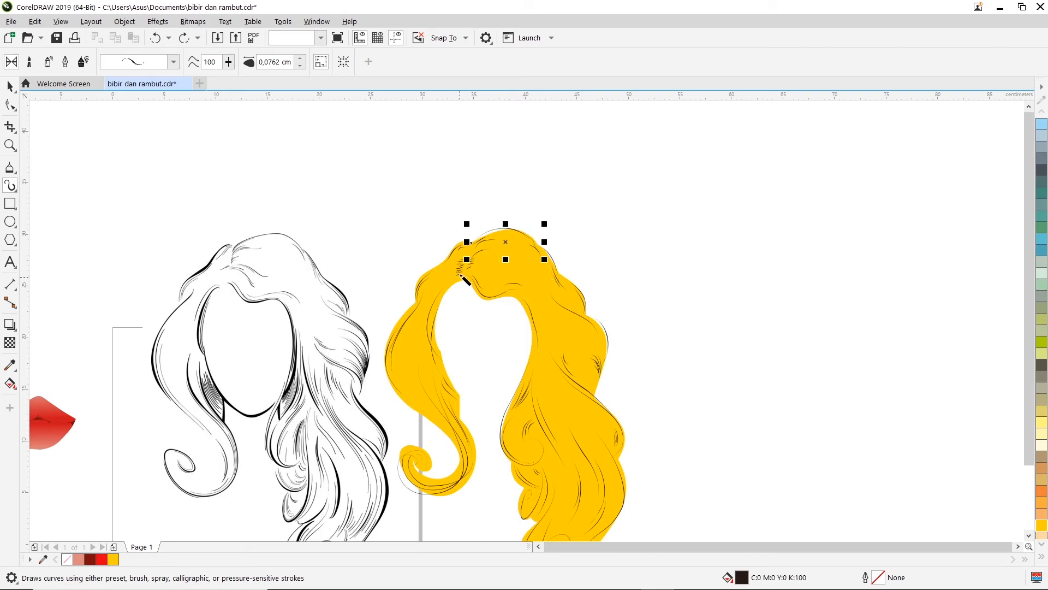
{"action": "key", "text": "ctrl+z"}
{"action": "mouse_move", "coordinate": [474, 244]}
{"action": "left_mouse_down"}
{"action": "mouse_move", "coordinate": [512, 230]}
{"action": "mouse_move", "coordinate": [532, 239]}
{"action": "mouse_move", "coordinate": [472, 233]}
{"action": "mouse_move", "coordinate": [533, 215]}
{"action": "left_mouse_up"}
{"action": "scroll", "coordinate": [480, 245], "scroll_direction": "up", "scroll_amount": 1}
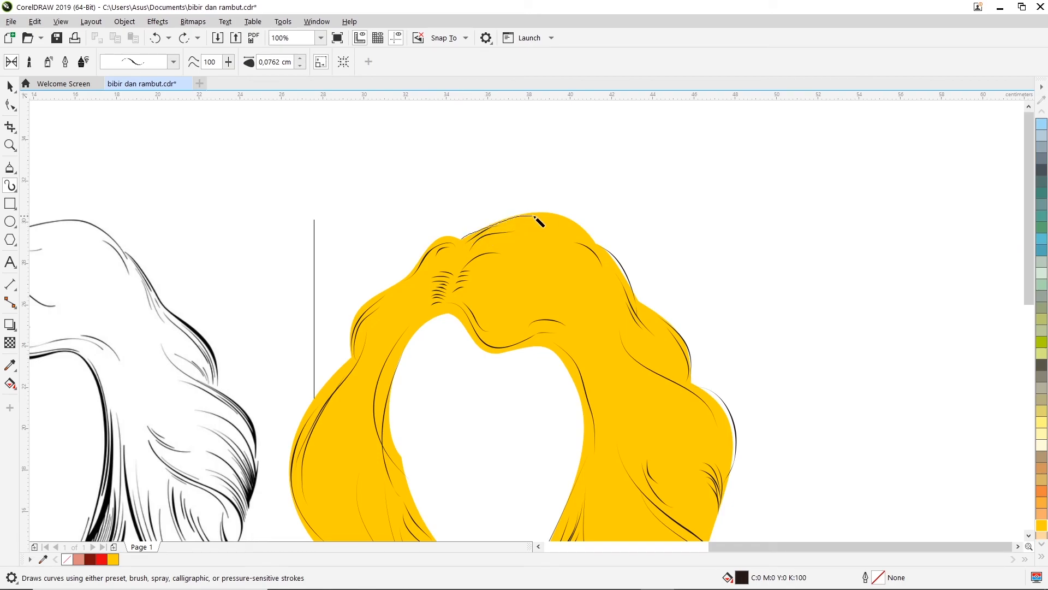
{"action": "left_click_drag", "start_coordinate": [615, 267], "coordinate": [615, 268]}
{"action": "scroll", "coordinate": [533, 274], "scroll_direction": "down", "scroll_amount": 1}
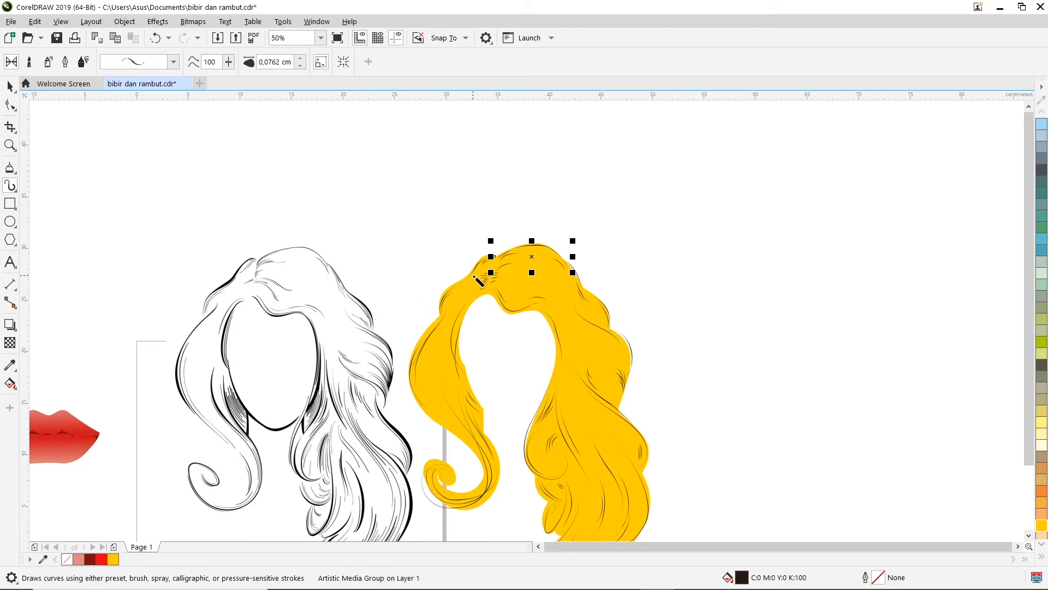
Step: Draw a tapered contour strand from the parting around the upper left outer edge of the hair, undoing the discarded stroke
{"action": "scroll", "coordinate": [443, 253], "scroll_direction": "up", "scroll_amount": 1}
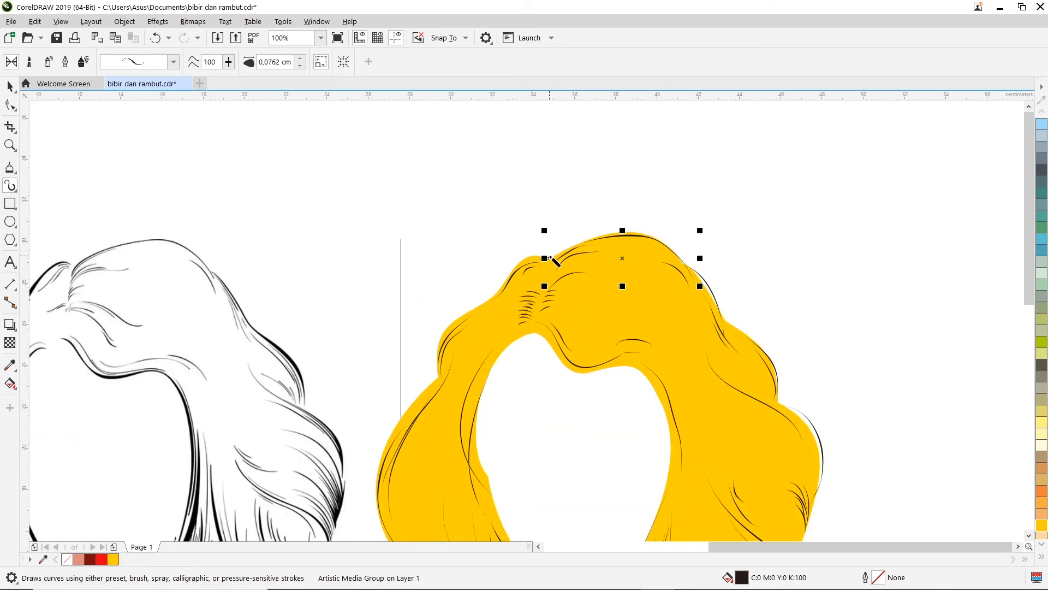
{"action": "scroll", "coordinate": [547, 259], "scroll_direction": "up", "scroll_amount": 1}
{"action": "mouse_move", "coordinate": [575, 256]}
{"action": "left_mouse_down"}
{"action": "mouse_move", "coordinate": [526, 246]}
{"action": "mouse_move", "coordinate": [465, 322]}
{"action": "left_mouse_up"}
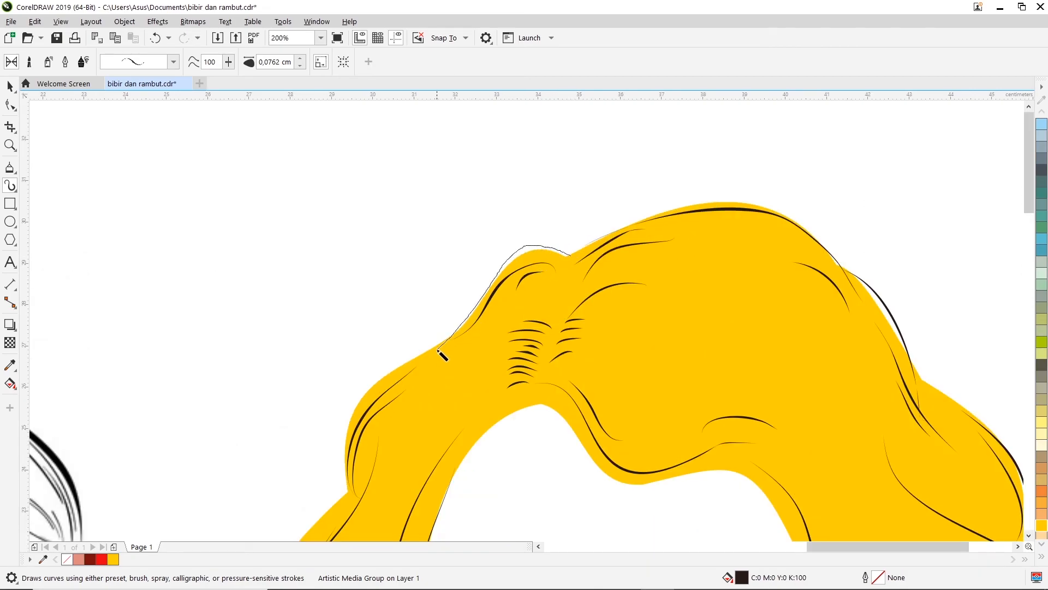
{"action": "left_click_drag", "start_coordinate": [419, 363], "coordinate": [404, 367]}
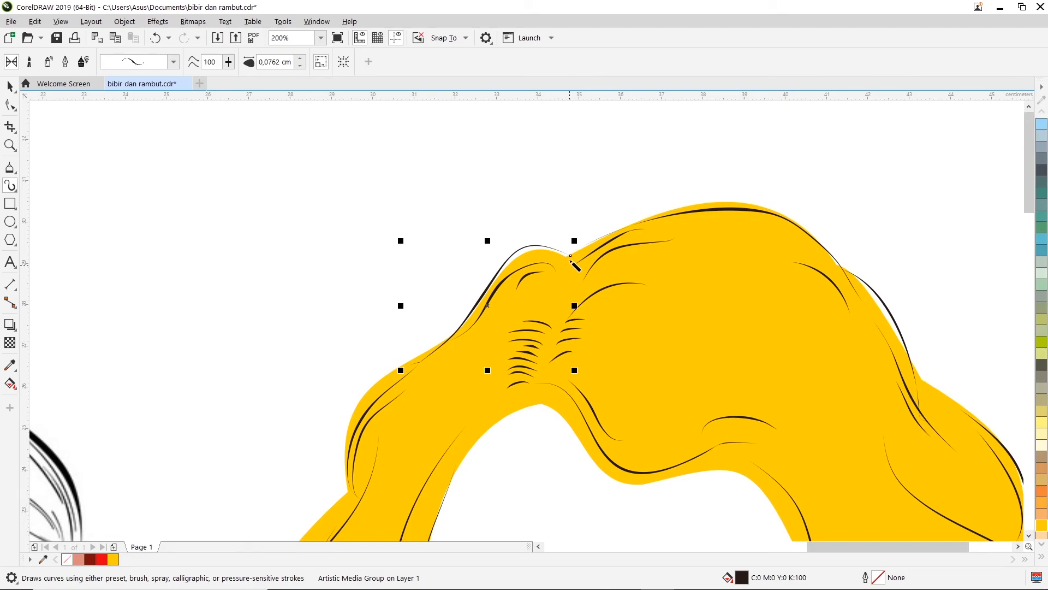
{"action": "key", "text": "ctrl+z"}
{"action": "key", "text": "ctrl+z"}
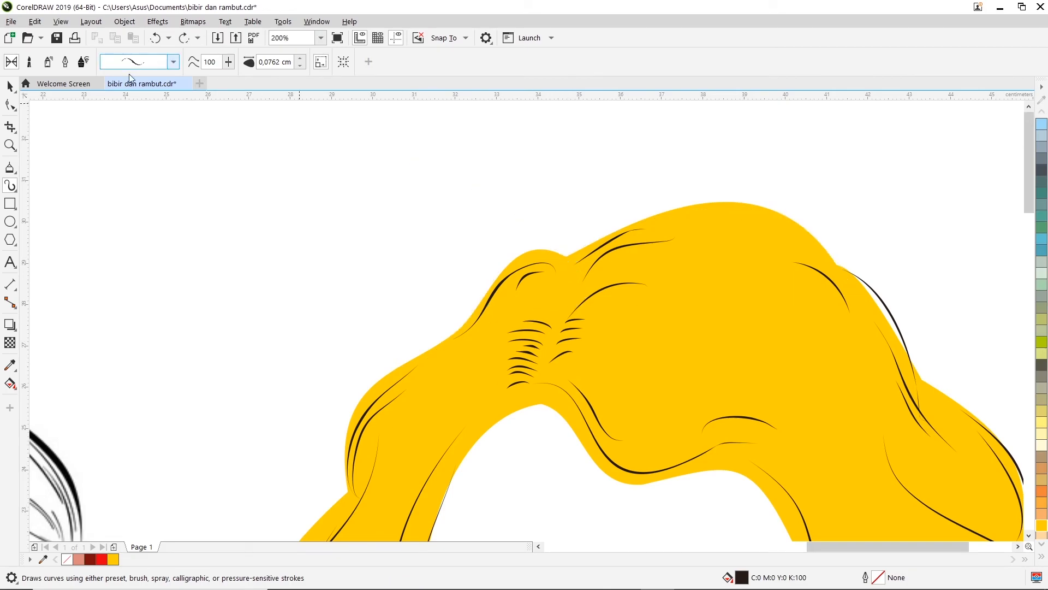
{"action": "left_click", "coordinate": [184, 38]}
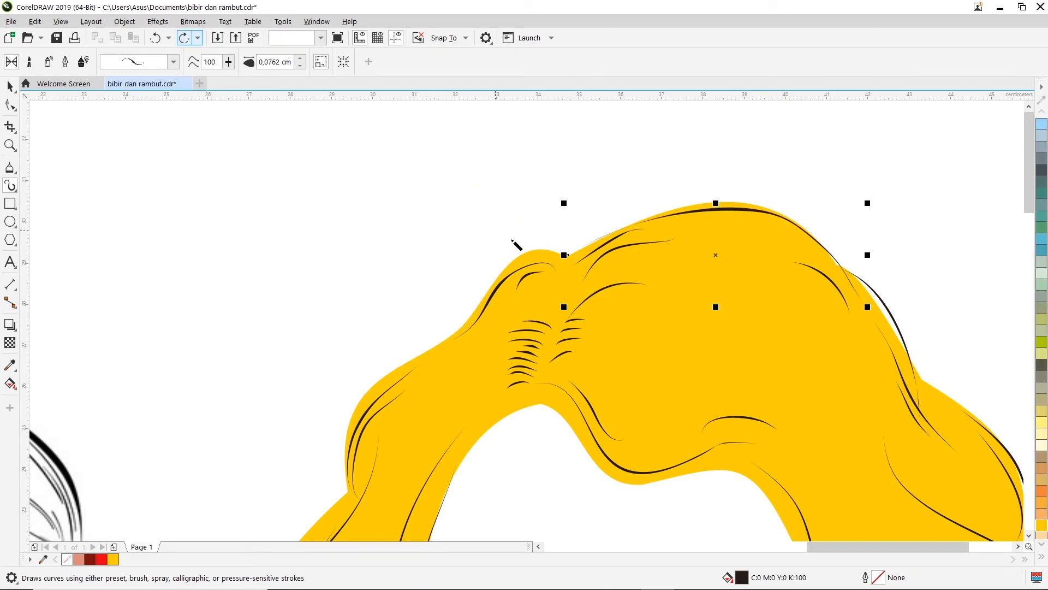
{"action": "mouse_move", "coordinate": [561, 257]}
{"action": "left_mouse_down"}
{"action": "mouse_move", "coordinate": [522, 249]}
{"action": "mouse_move", "coordinate": [507, 259]}
{"action": "mouse_move", "coordinate": [412, 381]}
{"action": "left_mouse_up"}
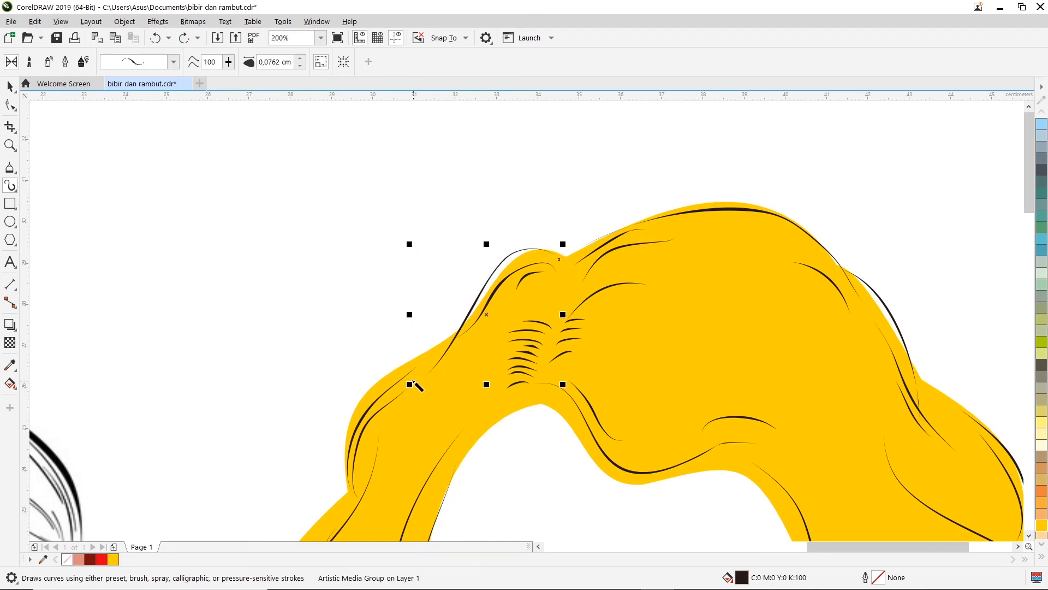
Step: Delete the black-and-white reference sketch of the hair beside the yellow drawing
{"action": "scroll", "coordinate": [362, 366], "scroll_direction": "down", "scroll_amount": 2}
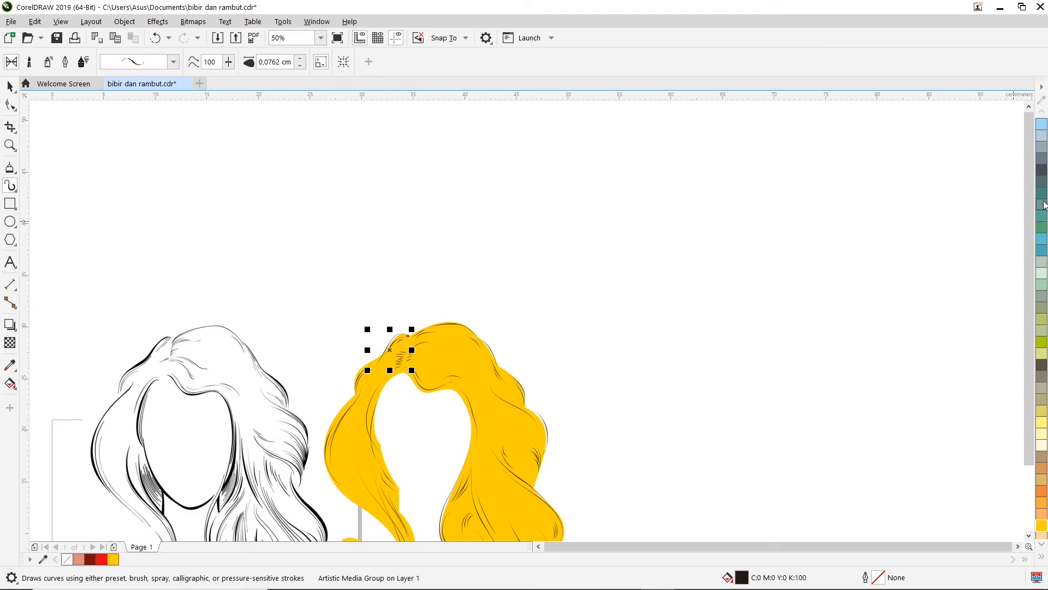
{"action": "left_click_drag", "start_coordinate": [1024, 209], "coordinate": [1024, 262]}
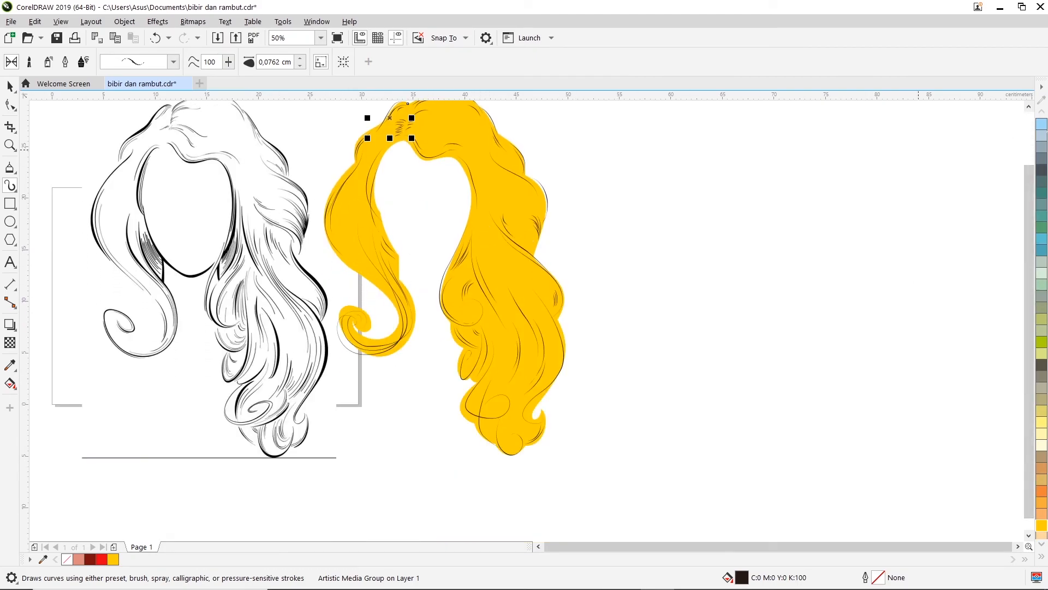
{"action": "left_click", "coordinate": [1028, 106]}
{"action": "left_click", "coordinate": [10, 86]}
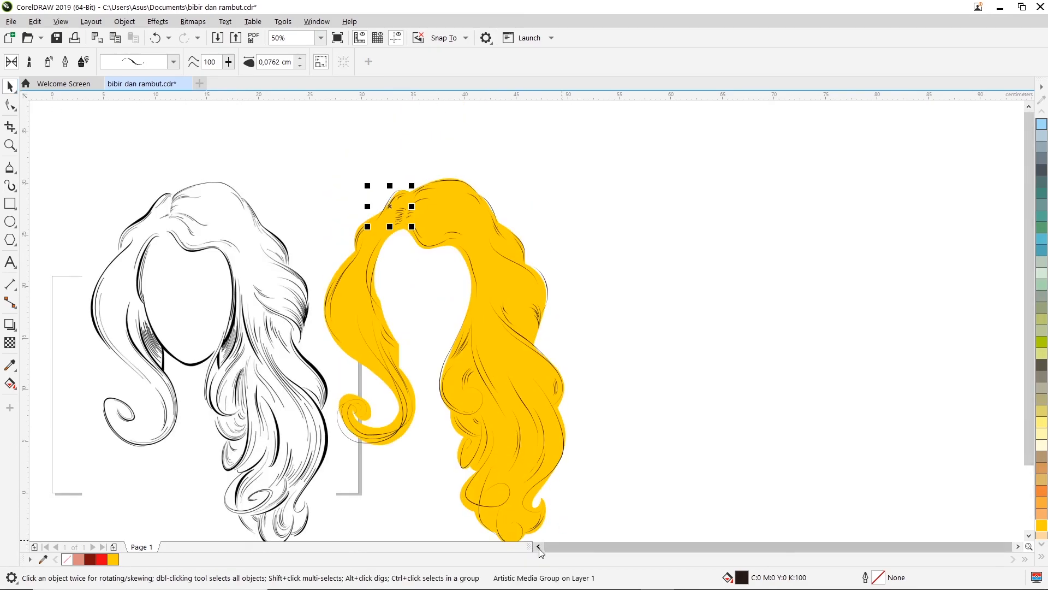
{"action": "left_click", "coordinate": [538, 546]}
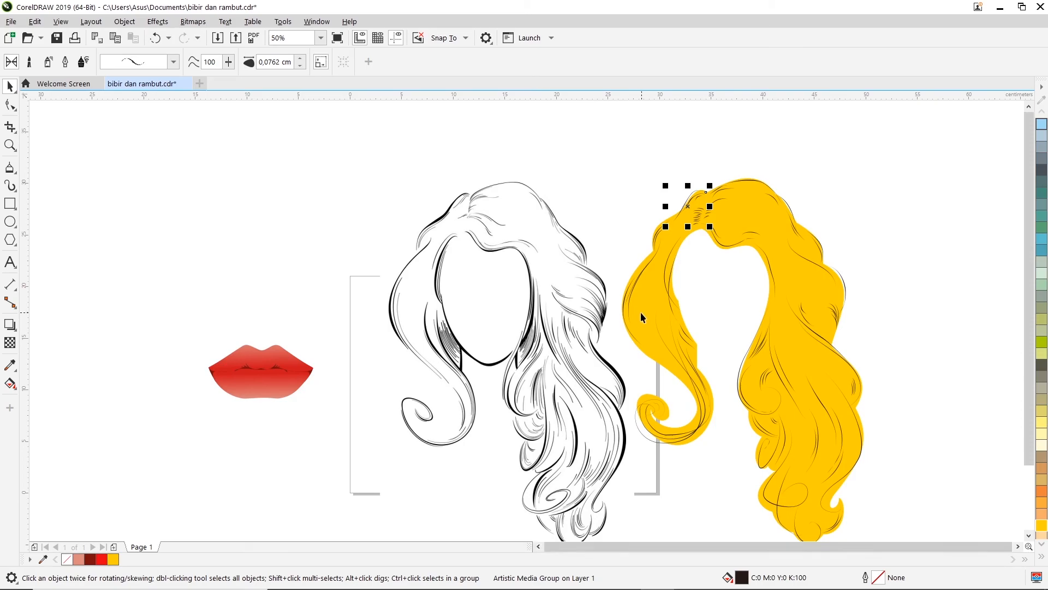
{"action": "left_click", "coordinate": [526, 255]}
{"action": "key", "text": "Delete"}
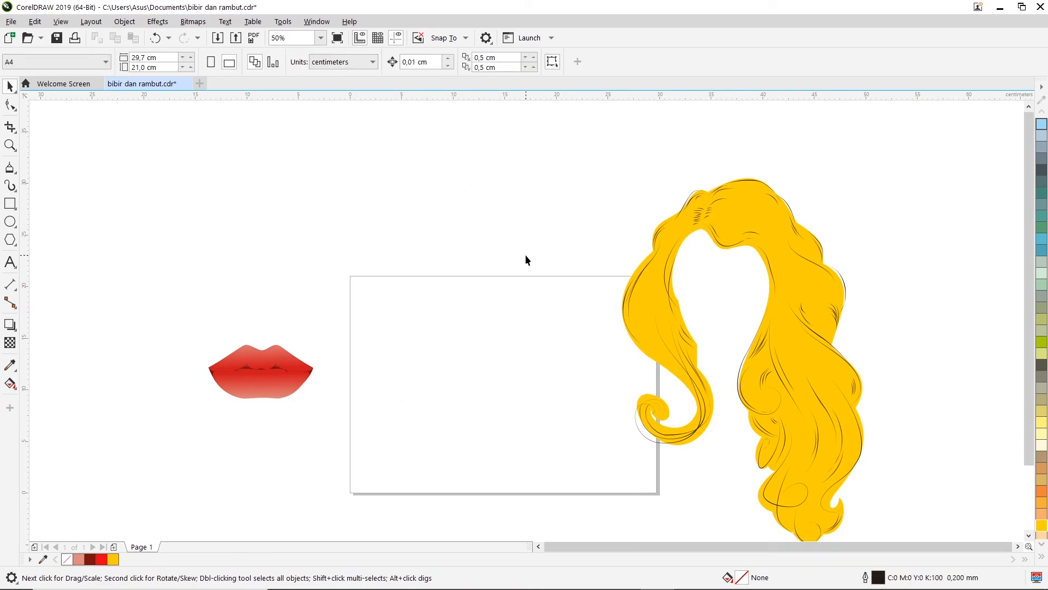
Step: Scale the whole yellow hair drawing to 59.9 % and move it onto the page
{"action": "scroll", "coordinate": [901, 453], "scroll_direction": "right", "scroll_amount": 3}
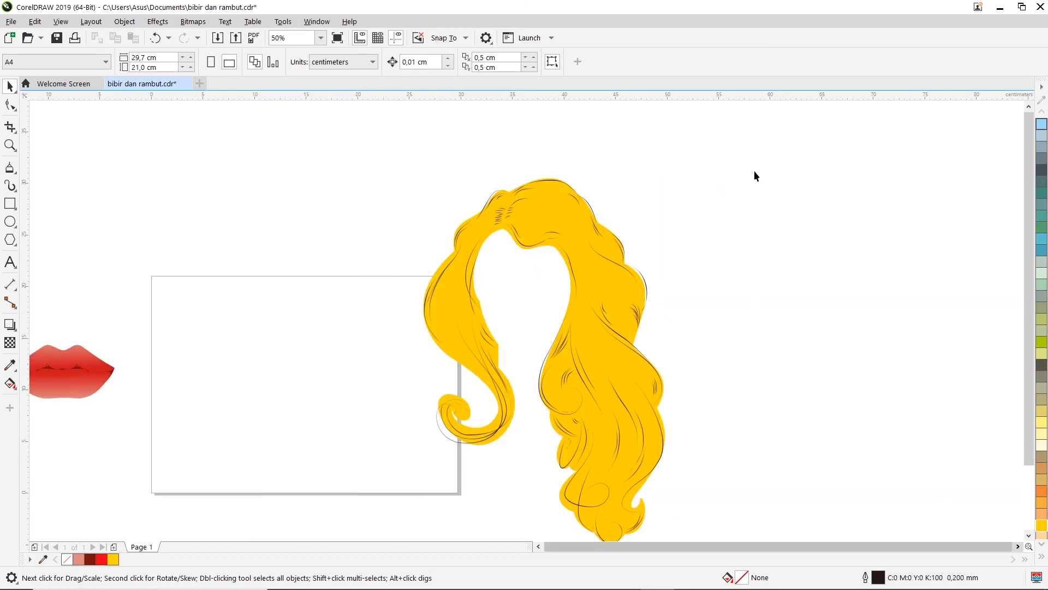
{"action": "scroll", "coordinate": [516, 534], "scroll_direction": "down", "scroll_amount": 1}
{"action": "left_click_drag", "start_coordinate": [311, 508], "coordinate": [398, 498]}
{"action": "scroll", "coordinate": [529, 346], "scroll_direction": "down", "scroll_amount": 2}
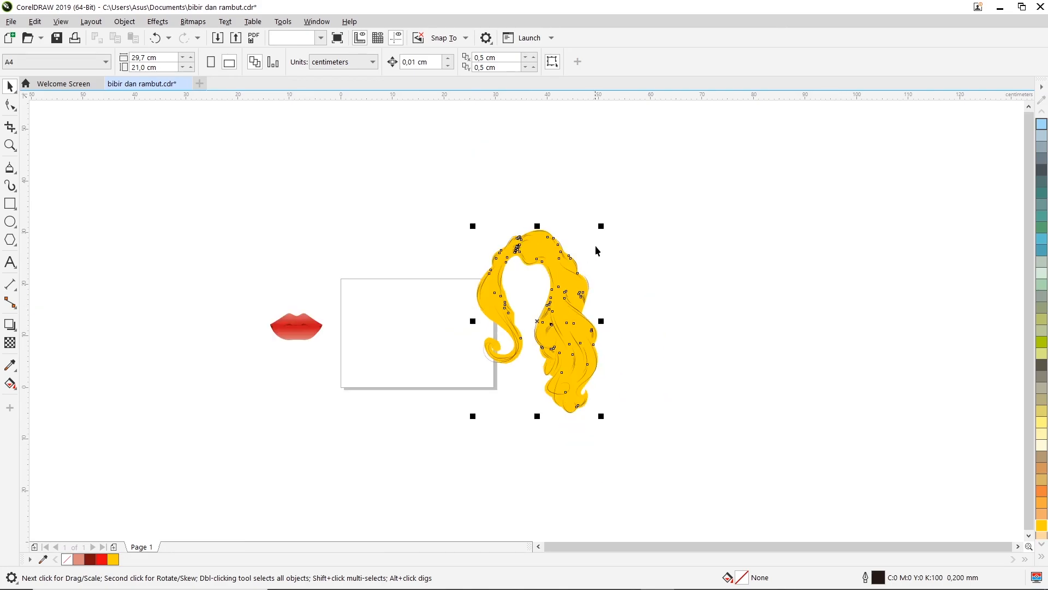
{"action": "left_click_drag", "start_coordinate": [601, 227], "coordinate": [550, 302]}
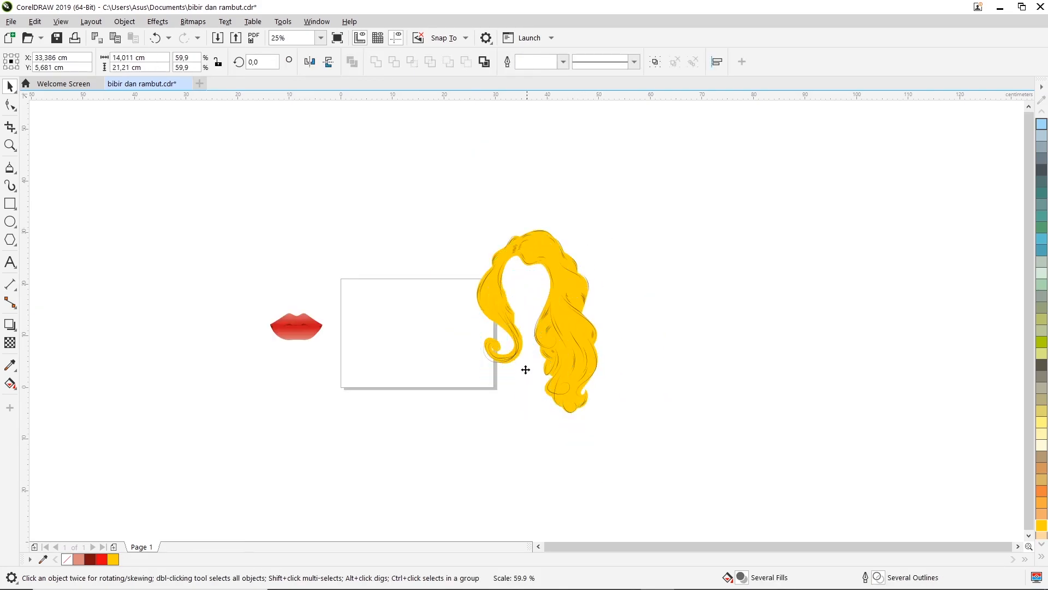
{"action": "left_click_drag", "start_coordinate": [525, 367], "coordinate": [424, 341]}
{"action": "scroll", "coordinate": [322, 338], "scroll_direction": "up", "scroll_amount": 2}
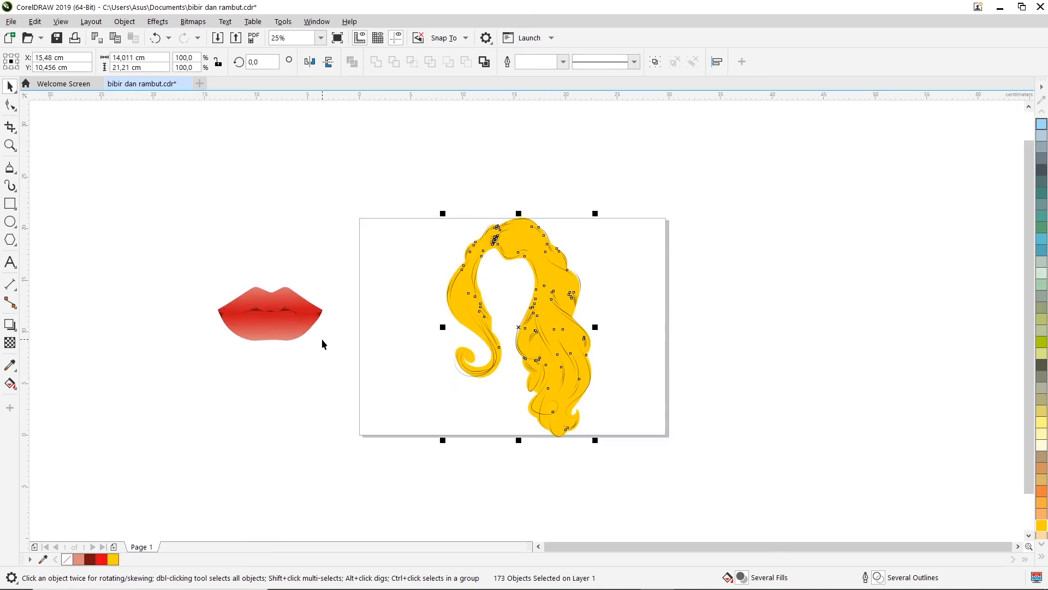
Step: Reduce the hair drawing to about 12.57 by 19.03 cm and group all its objects
{"action": "scroll", "coordinate": [350, 326], "scroll_direction": "up", "scroll_amount": 2}
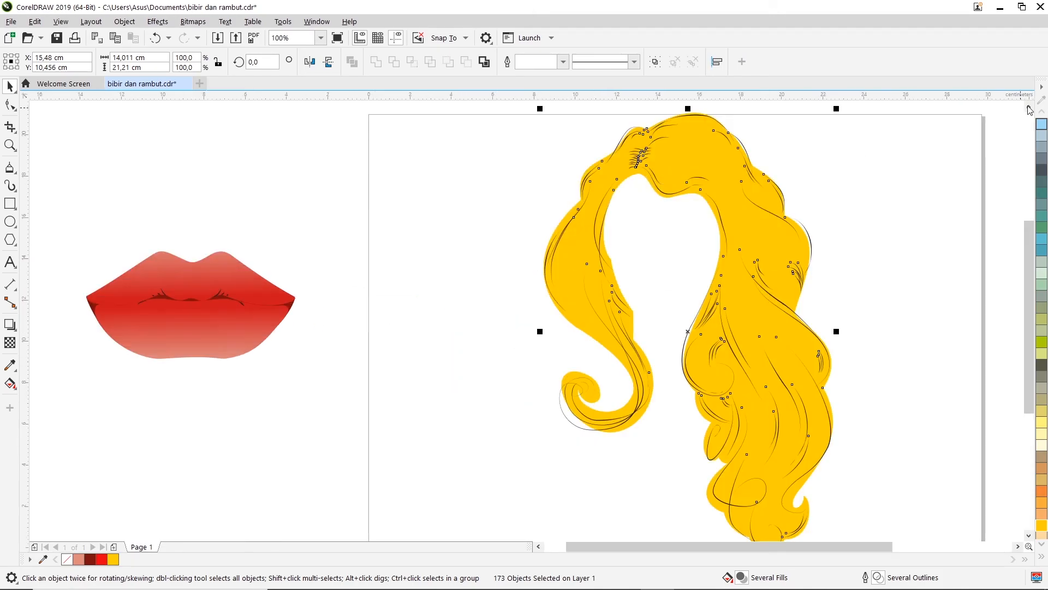
{"action": "scroll", "coordinate": [990, 124], "scroll_direction": "down", "scroll_amount": 2}
{"action": "left_click_drag", "start_coordinate": [966, 121], "coordinate": [874, 319]}
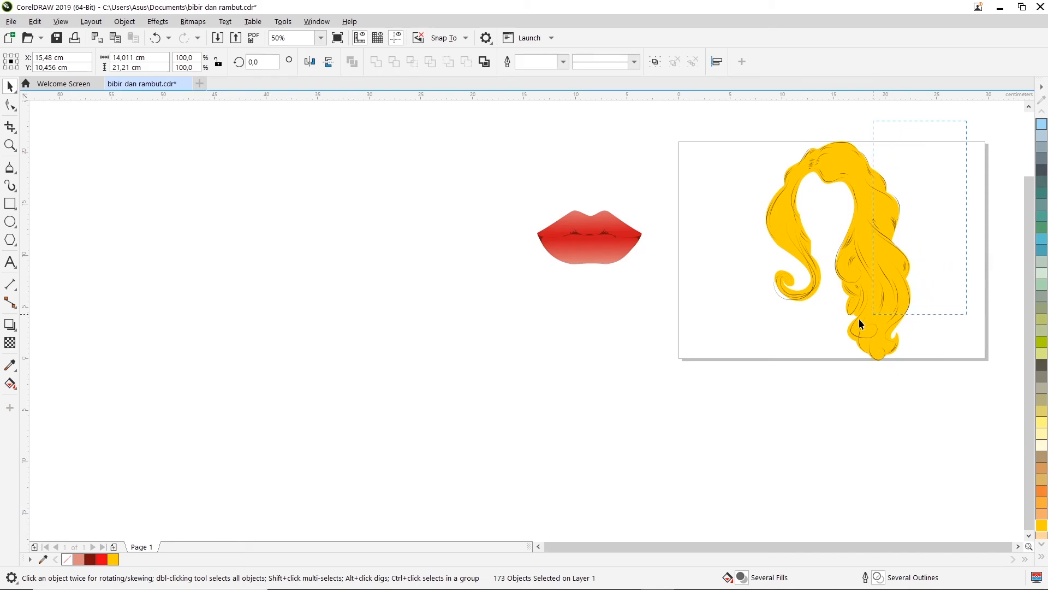
{"action": "left_click_drag", "start_coordinate": [729, 386], "coordinate": [775, 345]}
{"action": "left_click", "coordinate": [938, 119]}
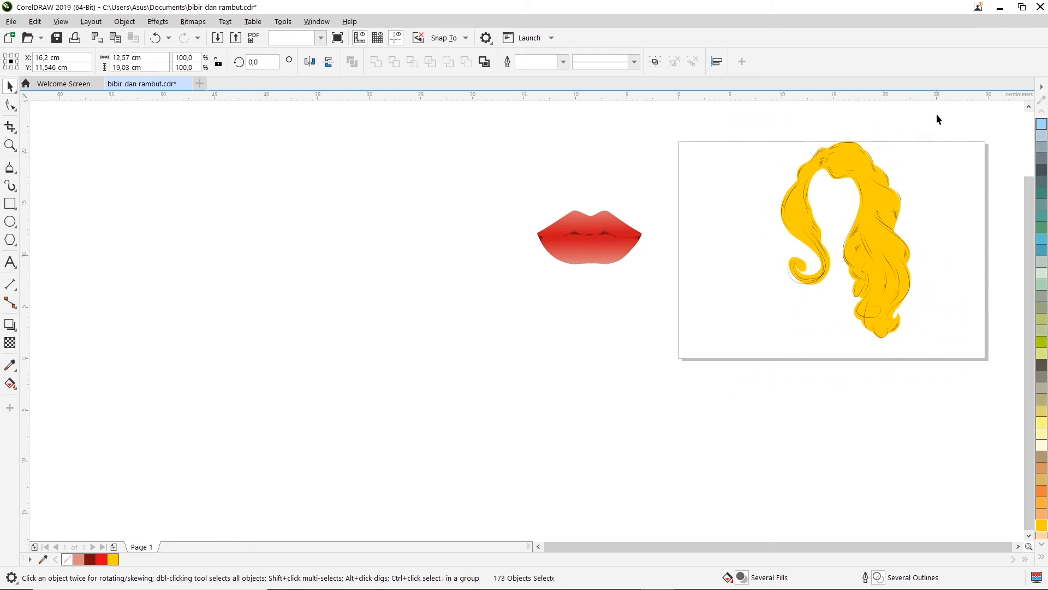
{"action": "left_click_drag", "start_coordinate": [936, 114], "coordinate": [763, 350]}
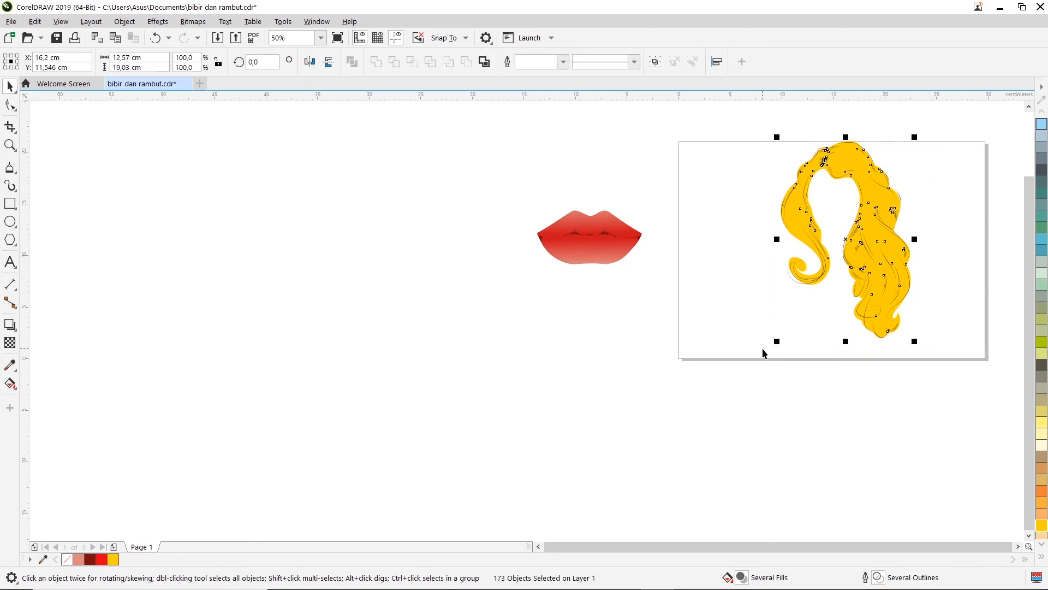
{"action": "right_click", "coordinate": [876, 235]}
{"action": "left_click", "coordinate": [920, 273]}
Step: Scale the red lips to 29.4 % and place them on the page beside the left side of the hair
{"action": "left_click_drag", "start_coordinate": [676, 179], "coordinate": [899, 237]}
{"action": "scroll", "coordinate": [618, 220], "scroll_direction": "up", "scroll_amount": 2}
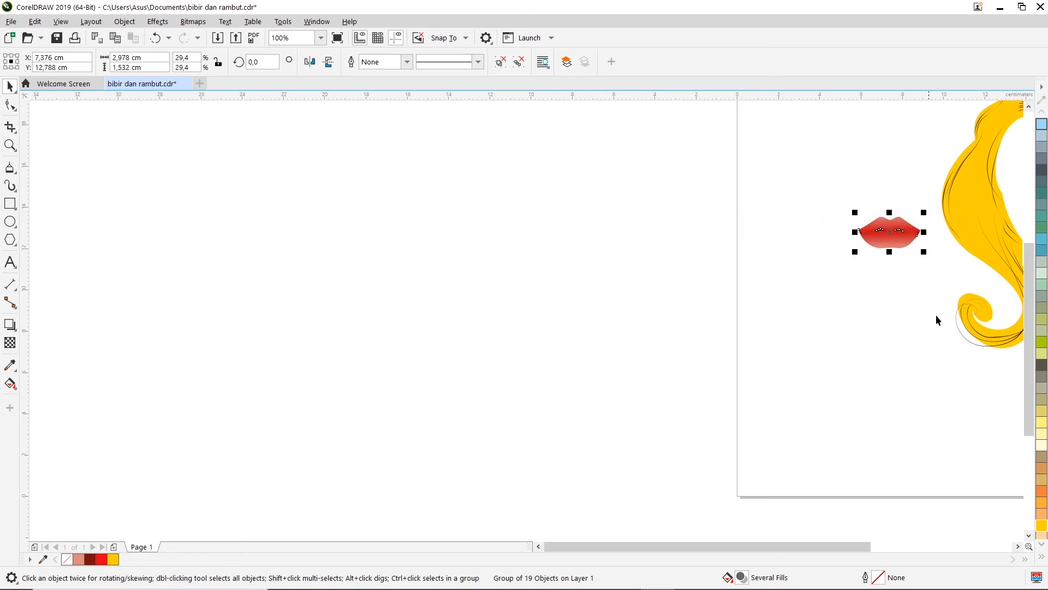
{"action": "left_click", "coordinate": [1018, 546]}
{"action": "left_click", "coordinate": [1018, 547]}
{"action": "left_click", "coordinate": [1018, 546]}
{"action": "left_click", "coordinate": [1018, 547]}
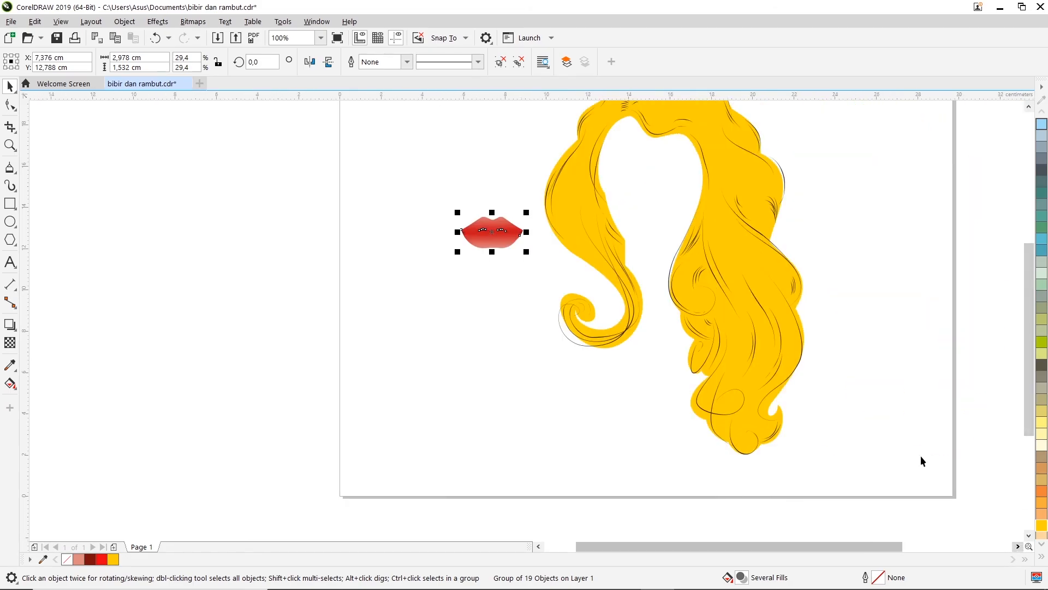
Step: Move the lips into the face opening of the hair and scale them down to about 1.83 by 0.94 cm
{"action": "left_click_drag", "start_coordinate": [498, 228], "coordinate": [654, 216]}
{"action": "scroll", "coordinate": [690, 195], "scroll_direction": "down", "scroll_amount": 2}
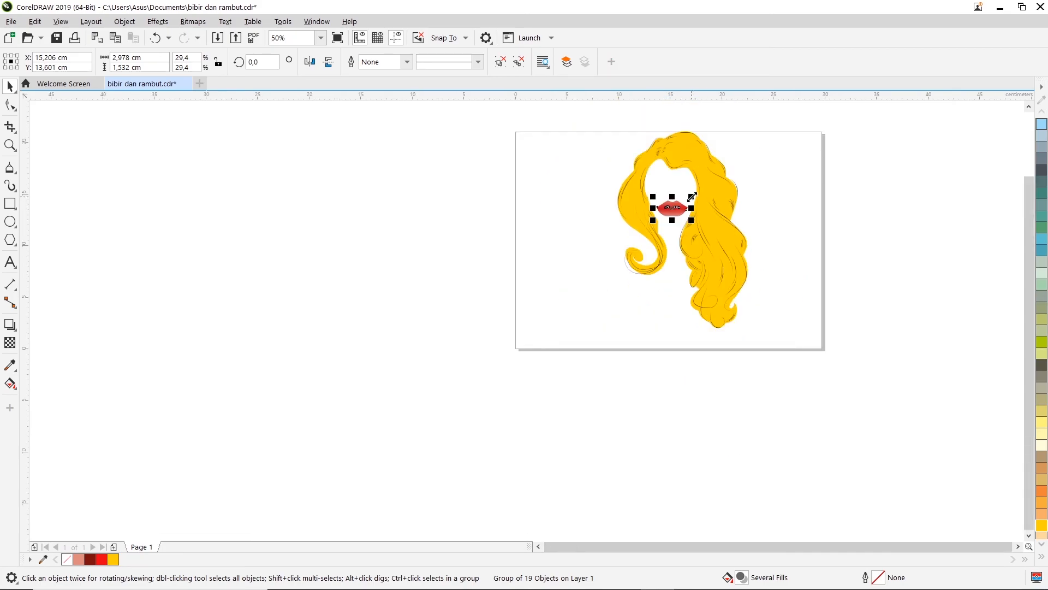
{"action": "scroll", "coordinate": [671, 212], "scroll_direction": "up", "scroll_amount": 2}
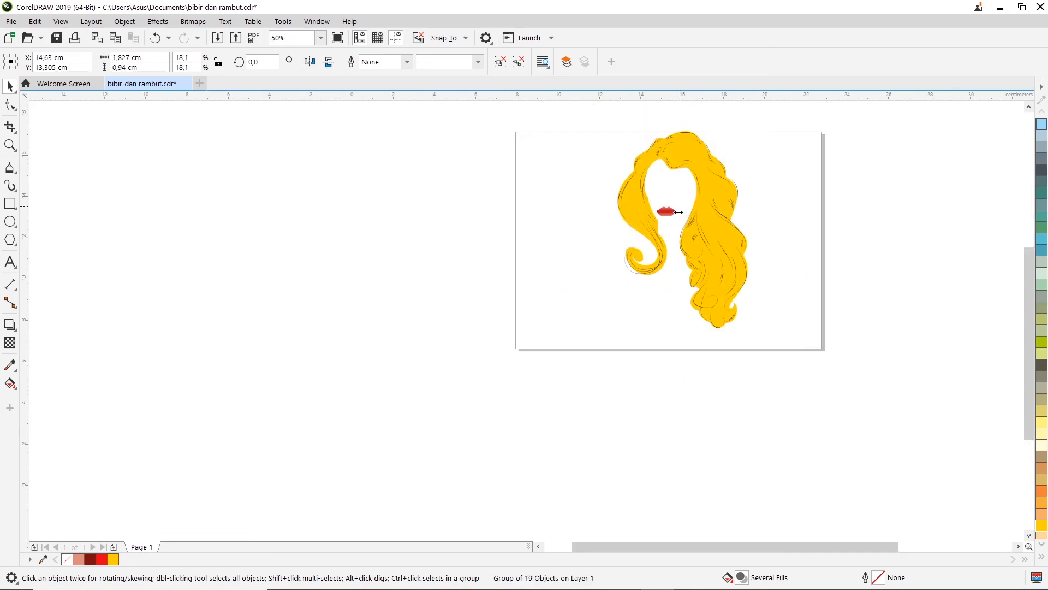
{"action": "scroll", "coordinate": [671, 212], "scroll_direction": "up", "scroll_amount": 2}
{"action": "left_click_drag", "start_coordinate": [638, 211], "coordinate": [654, 194]}
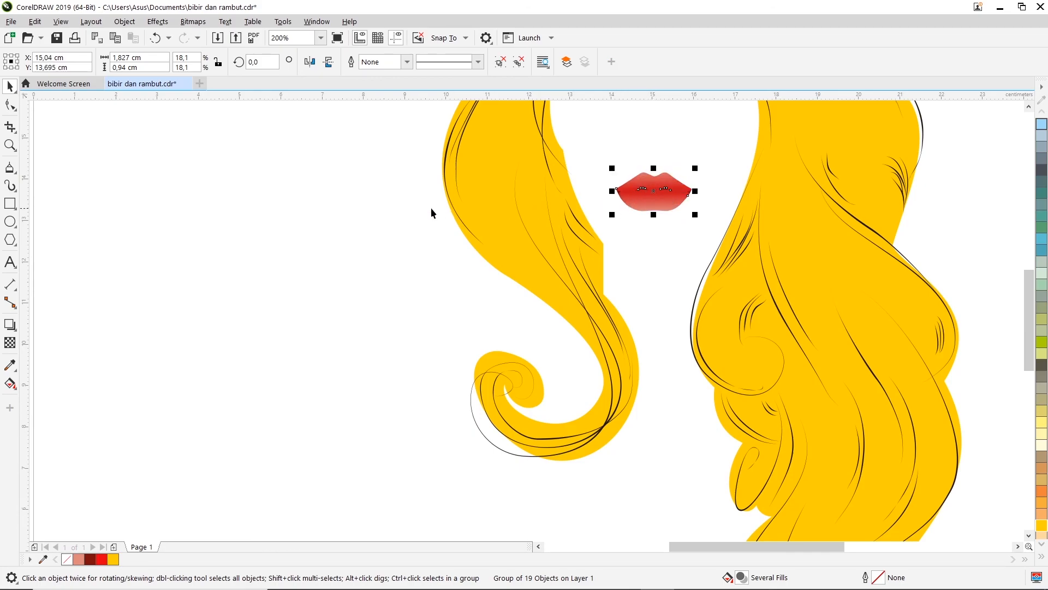
{"action": "left_click", "coordinate": [362, 203]}
Step: Shift the lips slightly down and to the right within the face opening
{"action": "scroll", "coordinate": [354, 206], "scroll_direction": "down", "scroll_amount": 2}
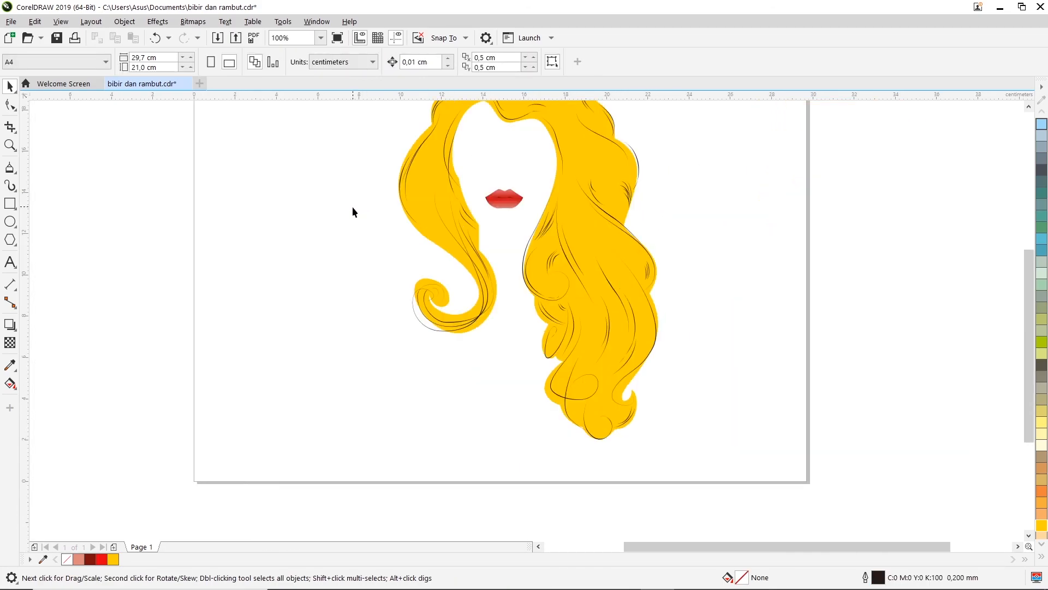
{"action": "left_click", "coordinate": [1029, 108]}
{"action": "left_click", "coordinate": [1029, 108]}
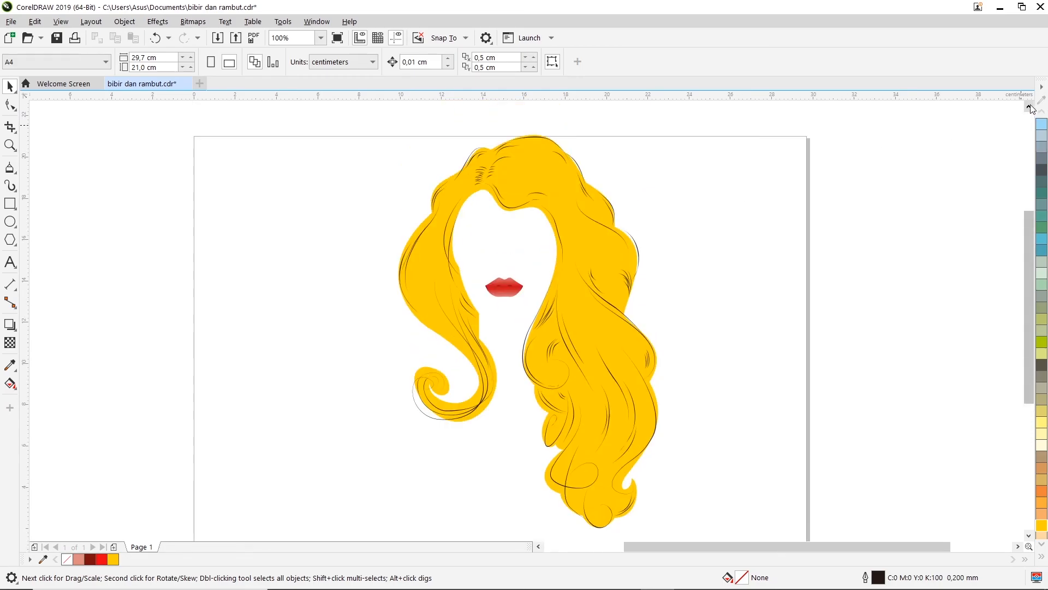
{"action": "left_click", "coordinate": [1030, 108]}
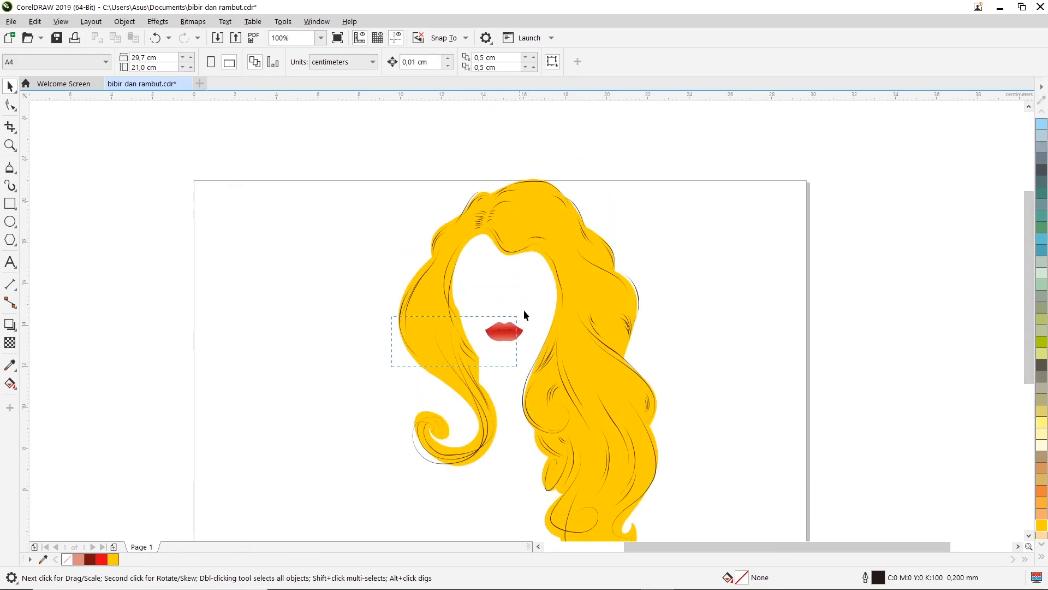
{"action": "left_click", "coordinate": [503, 330]}
{"action": "left_click_drag", "start_coordinate": [502, 330], "coordinate": [507, 343]}
{"action": "left_click", "coordinate": [692, 268]}
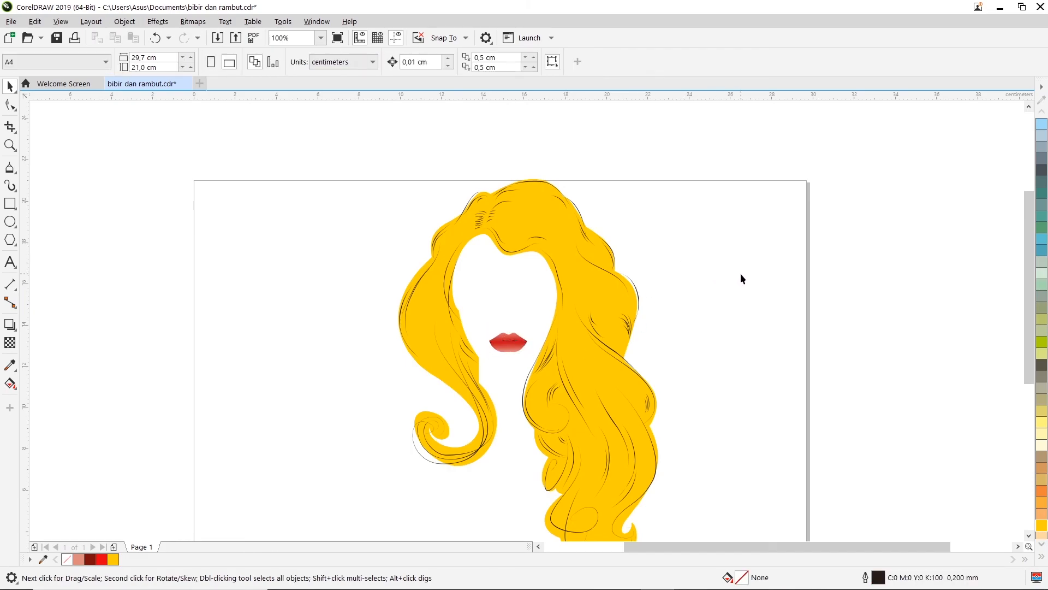
Step: Move the hair and lips together to the middle of the page
{"action": "scroll", "coordinate": [732, 267], "scroll_direction": "down", "scroll_amount": 1}
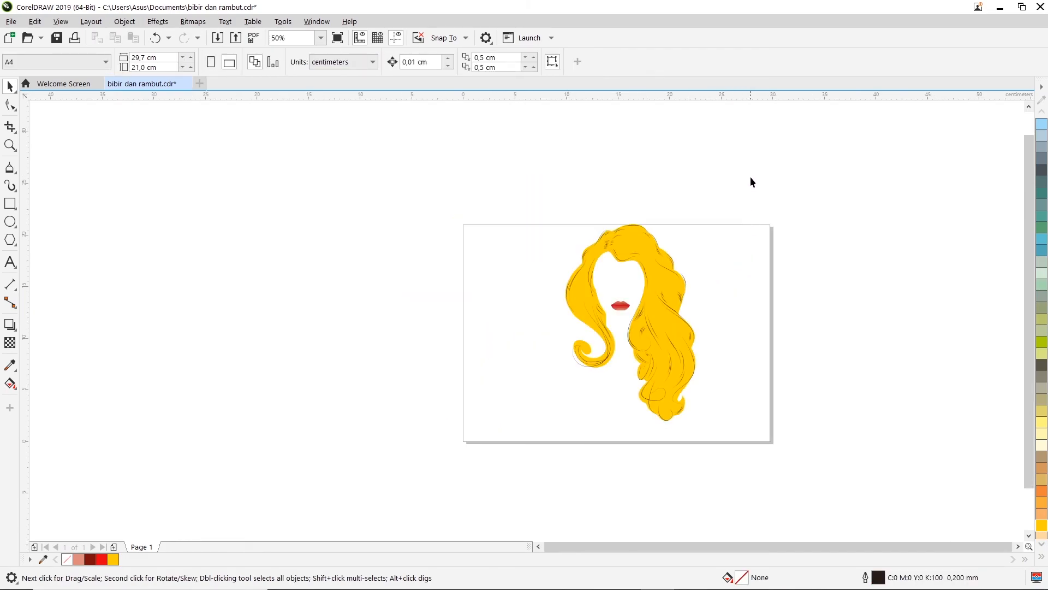
{"action": "left_click_drag", "start_coordinate": [560, 436], "coordinate": [515, 435]}
{"action": "left_click_drag", "start_coordinate": [631, 320], "coordinate": [622, 339]}
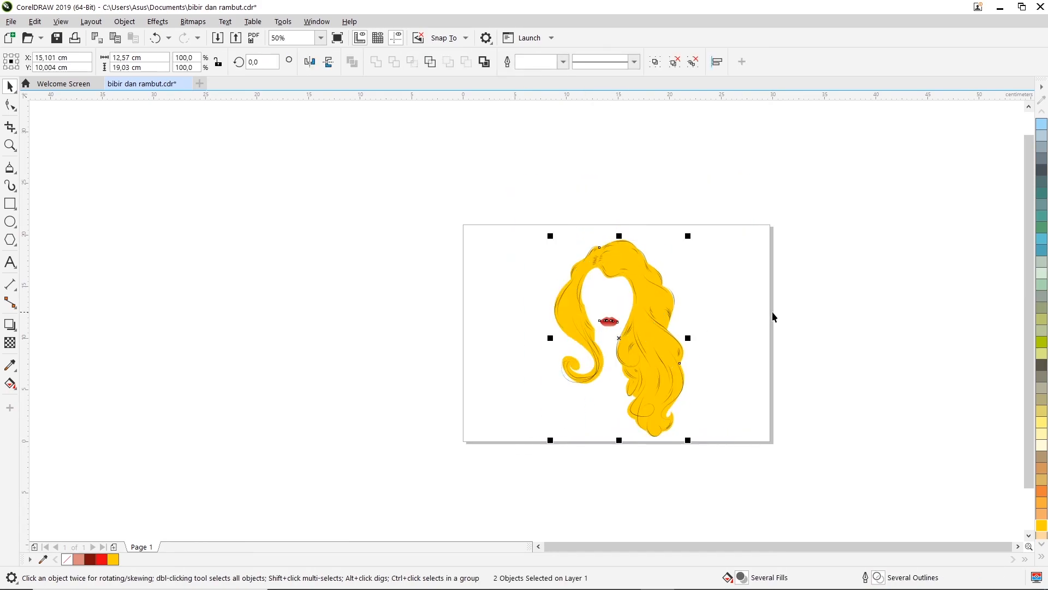
{"action": "left_click", "coordinate": [756, 309]}
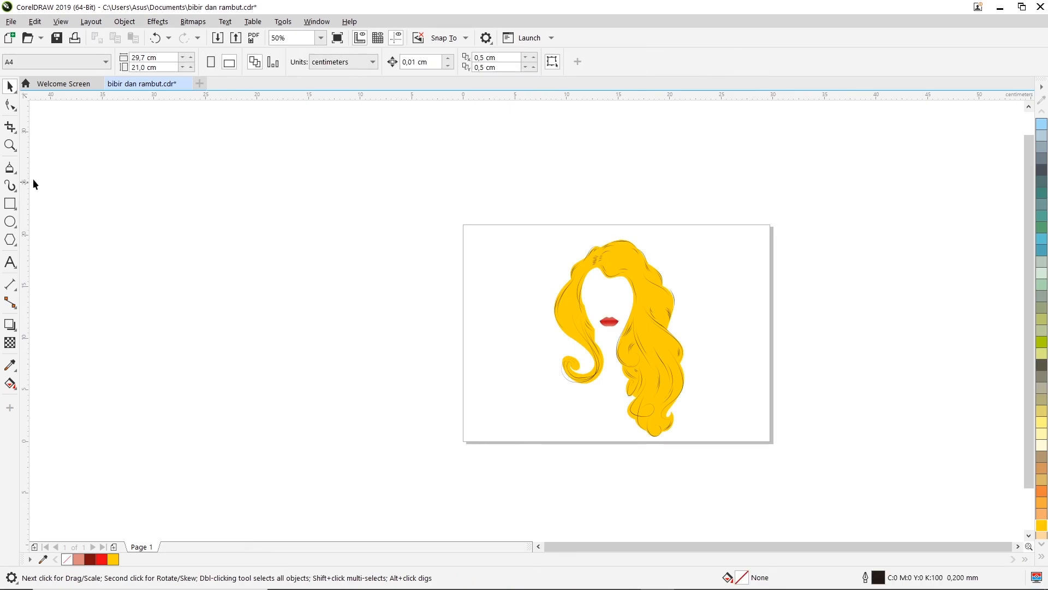
Step: Save the drawing in the Documents folder as the CorelDRAW file "bibir dan rambut", version 21.0 (2019), replacing the existing file
{"action": "left_click", "coordinate": [10, 144]}
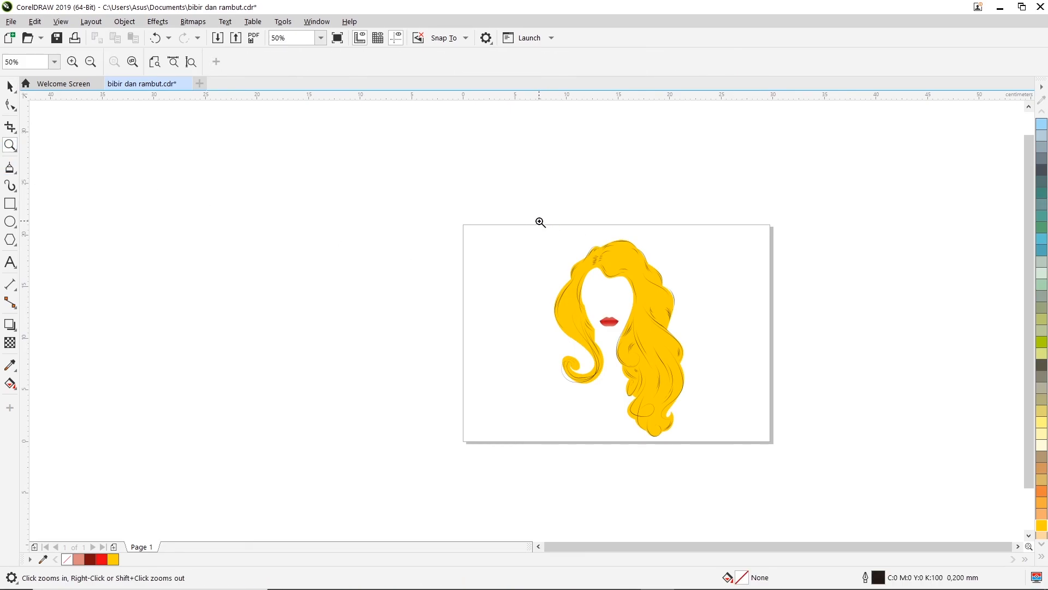
{"action": "left_click_drag", "start_coordinate": [659, 422], "coordinate": [710, 453]}
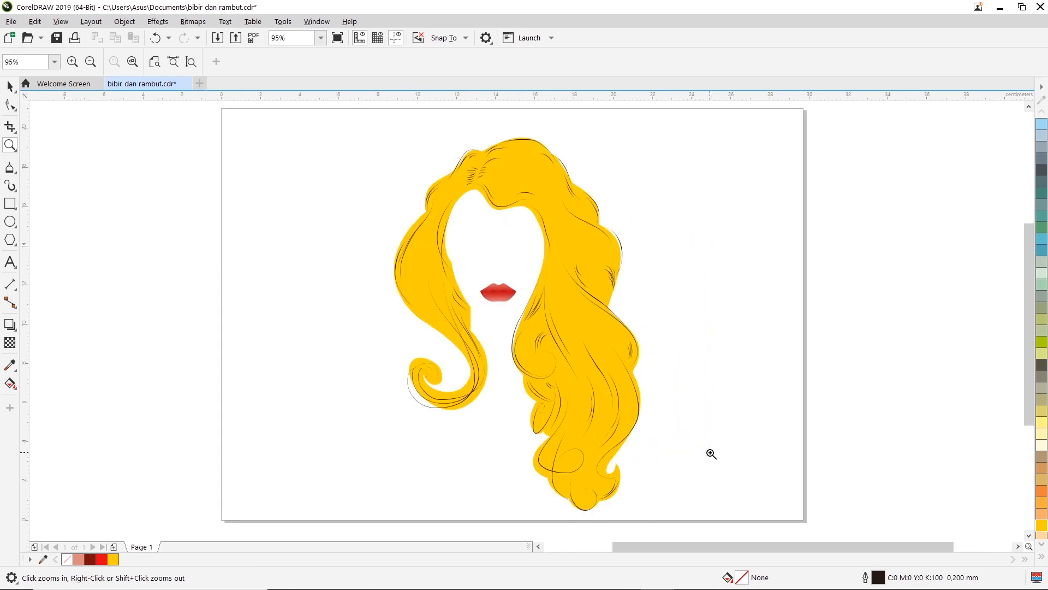
{"action": "left_click", "coordinate": [11, 87]}
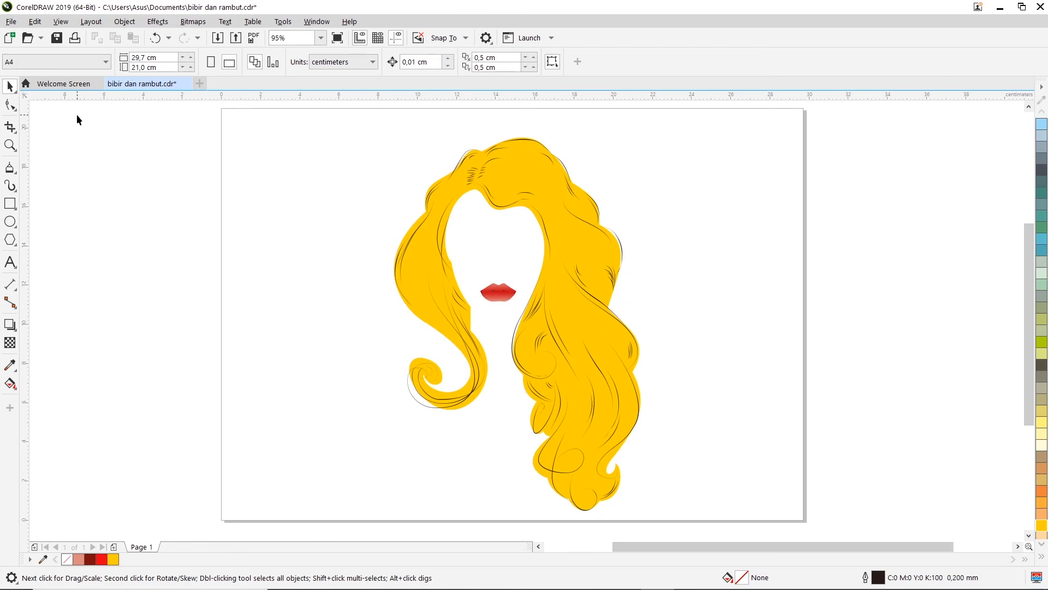
{"action": "left_click", "coordinate": [11, 21]}
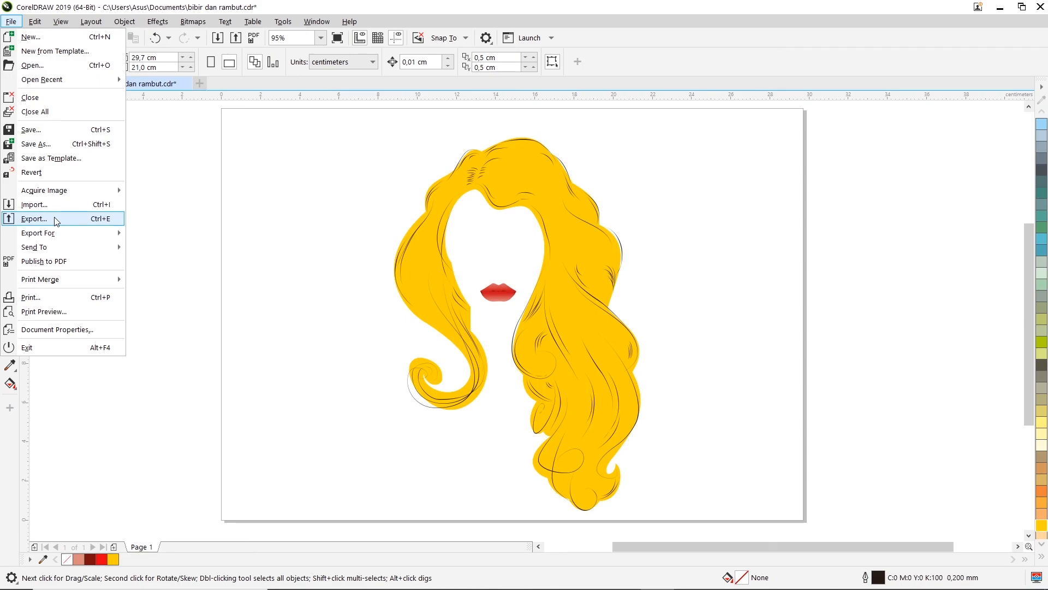
{"action": "left_click", "coordinate": [42, 144]}
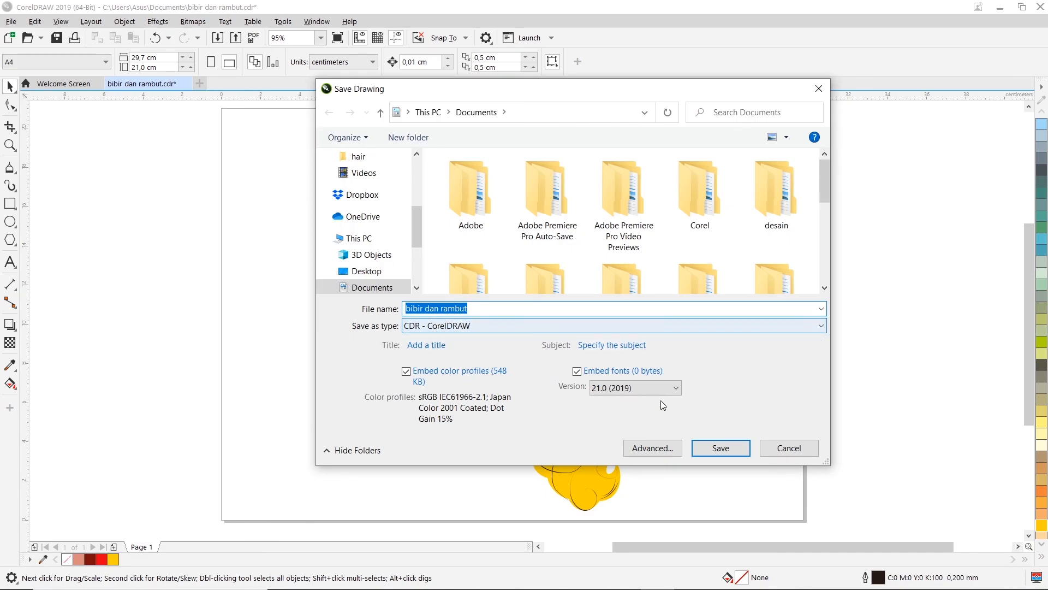
{"action": "left_click", "coordinate": [723, 449]}
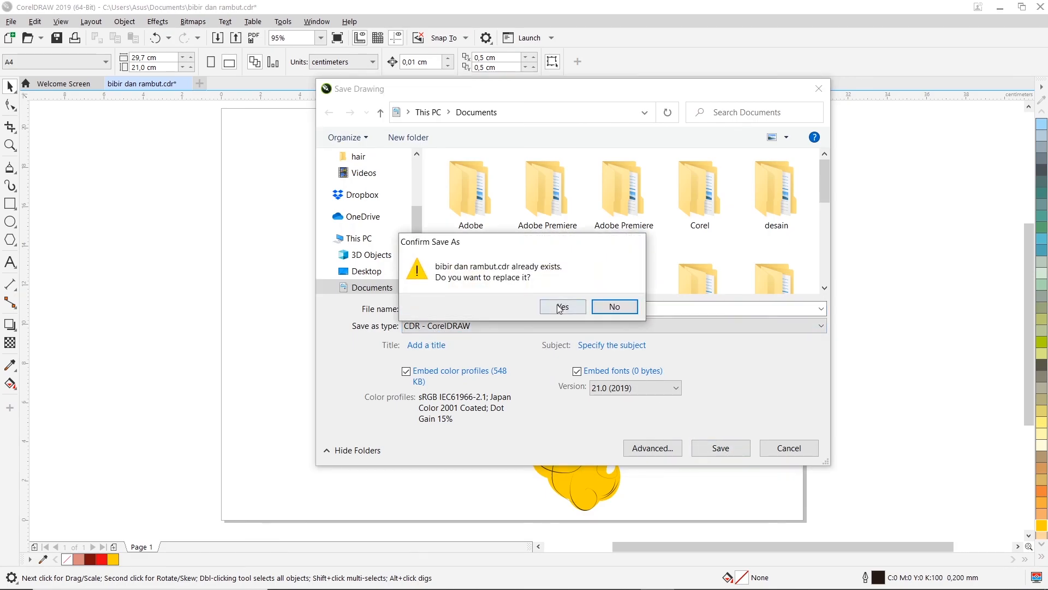
{"action": "left_click", "coordinate": [560, 309]}
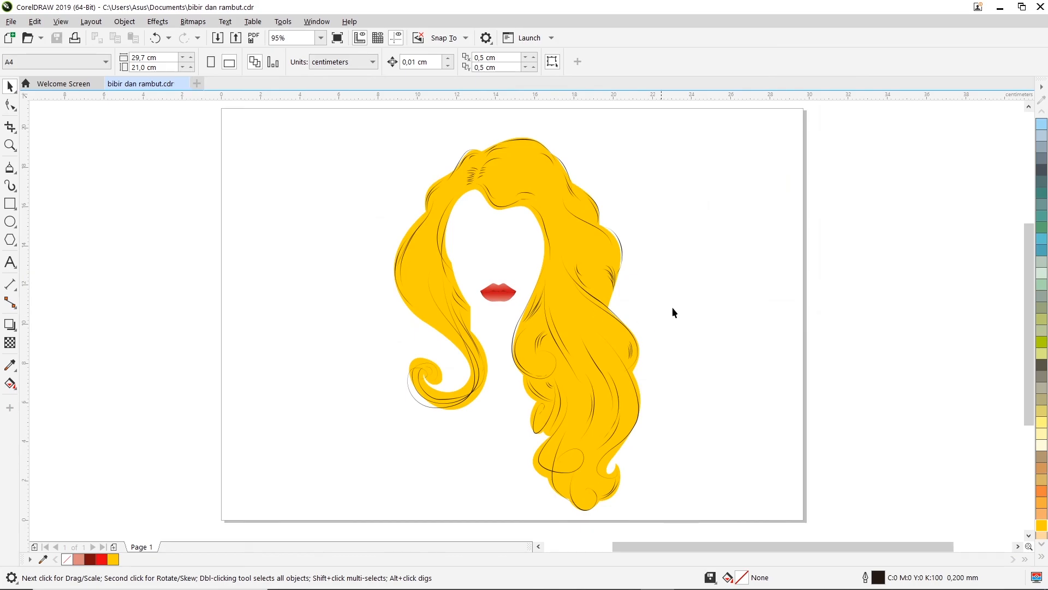